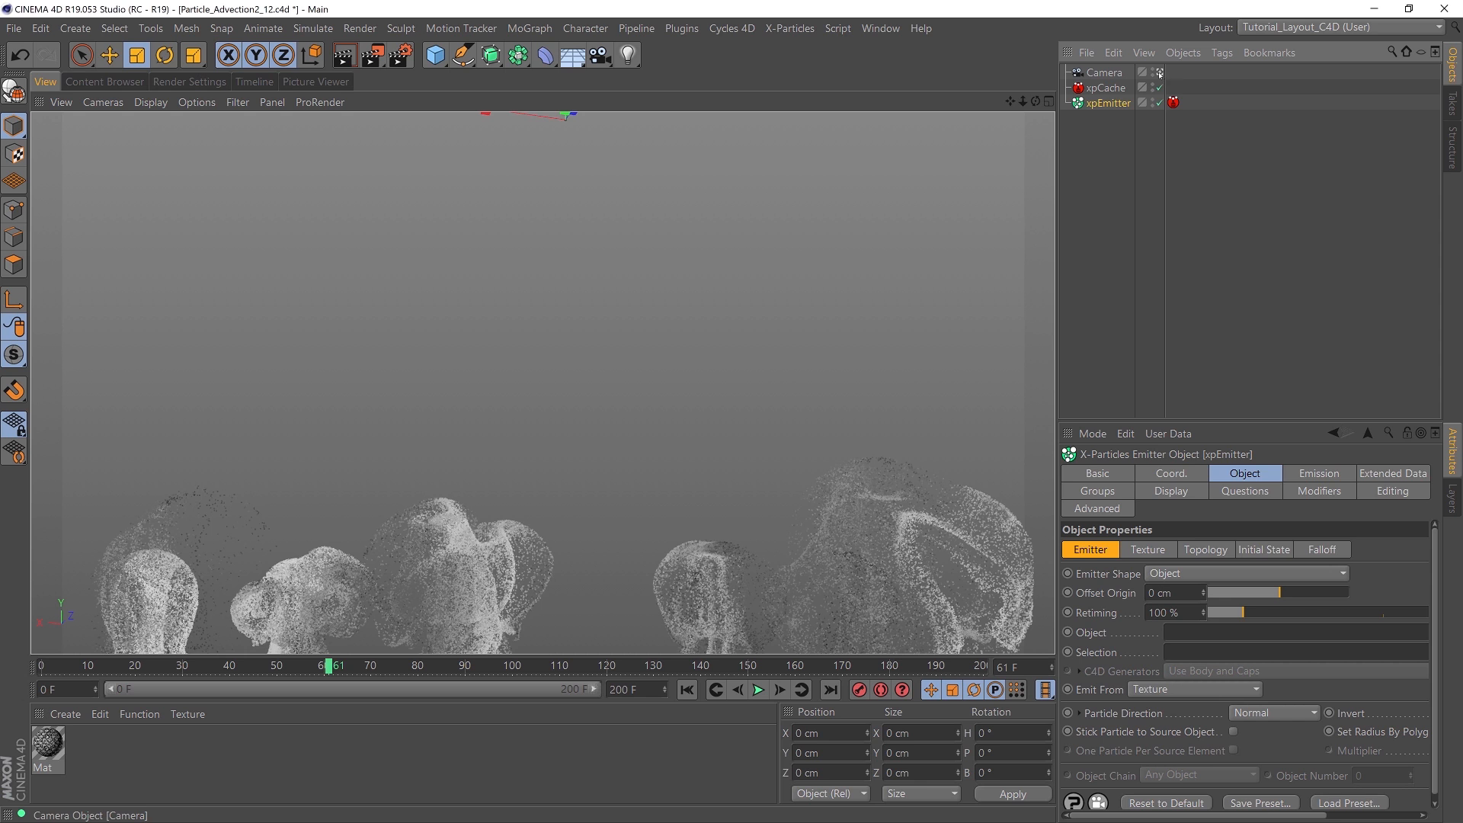
Step: Inspect the particle simulation from outside the camera, return to the camera view and scrub through the animation to frame 154
{"action": "scroll", "coordinate": [263, 264], "scroll_direction": "down", "scroll_amount": 8}
{"action": "left_click_drag", "start_coordinate": [263, 263], "coordinate": [516, 462], "text": "alt"}
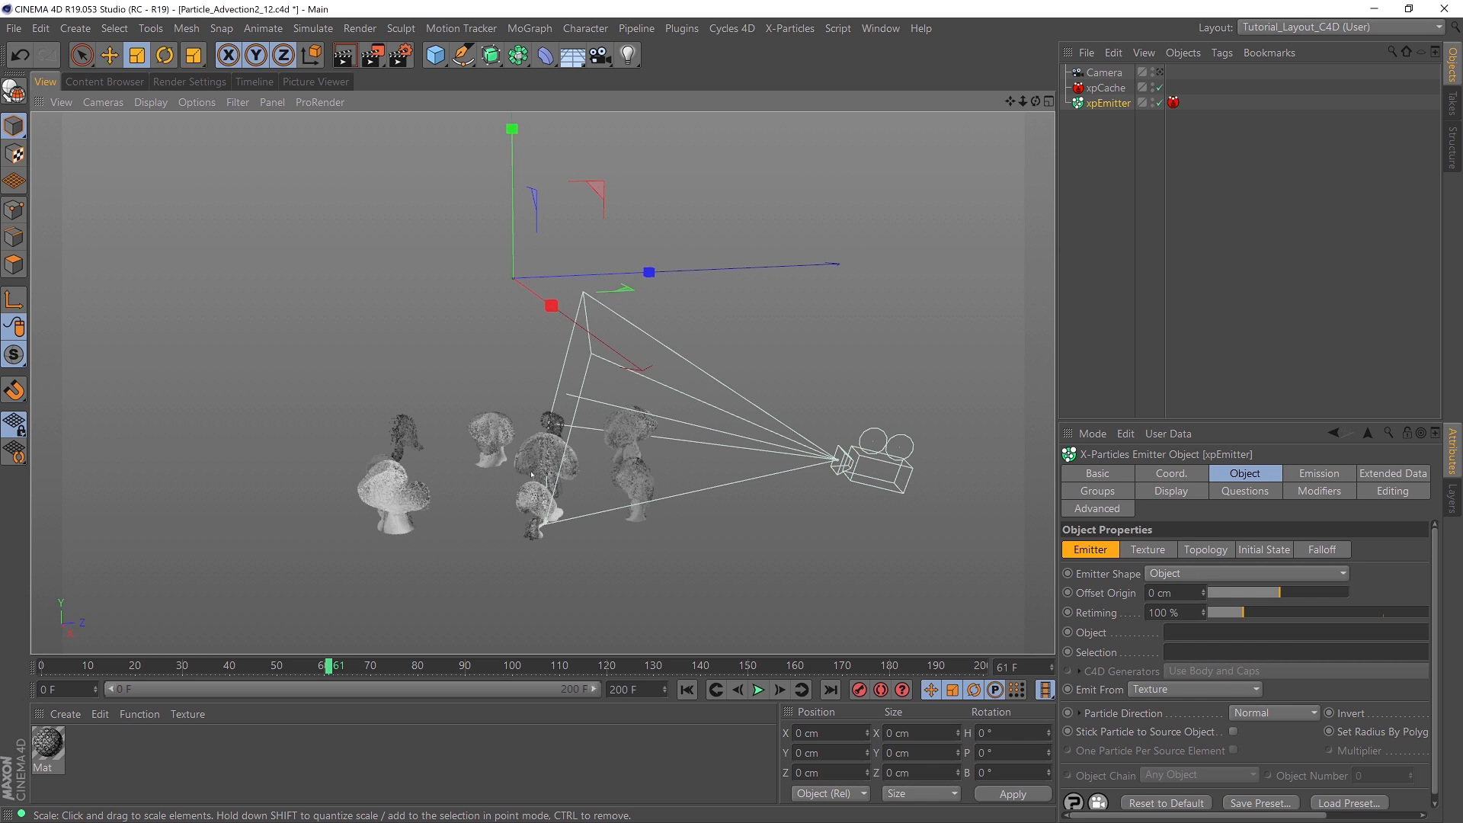
{"action": "left_click_drag", "start_coordinate": [611, 474], "coordinate": [598, 445], "text": "alt"}
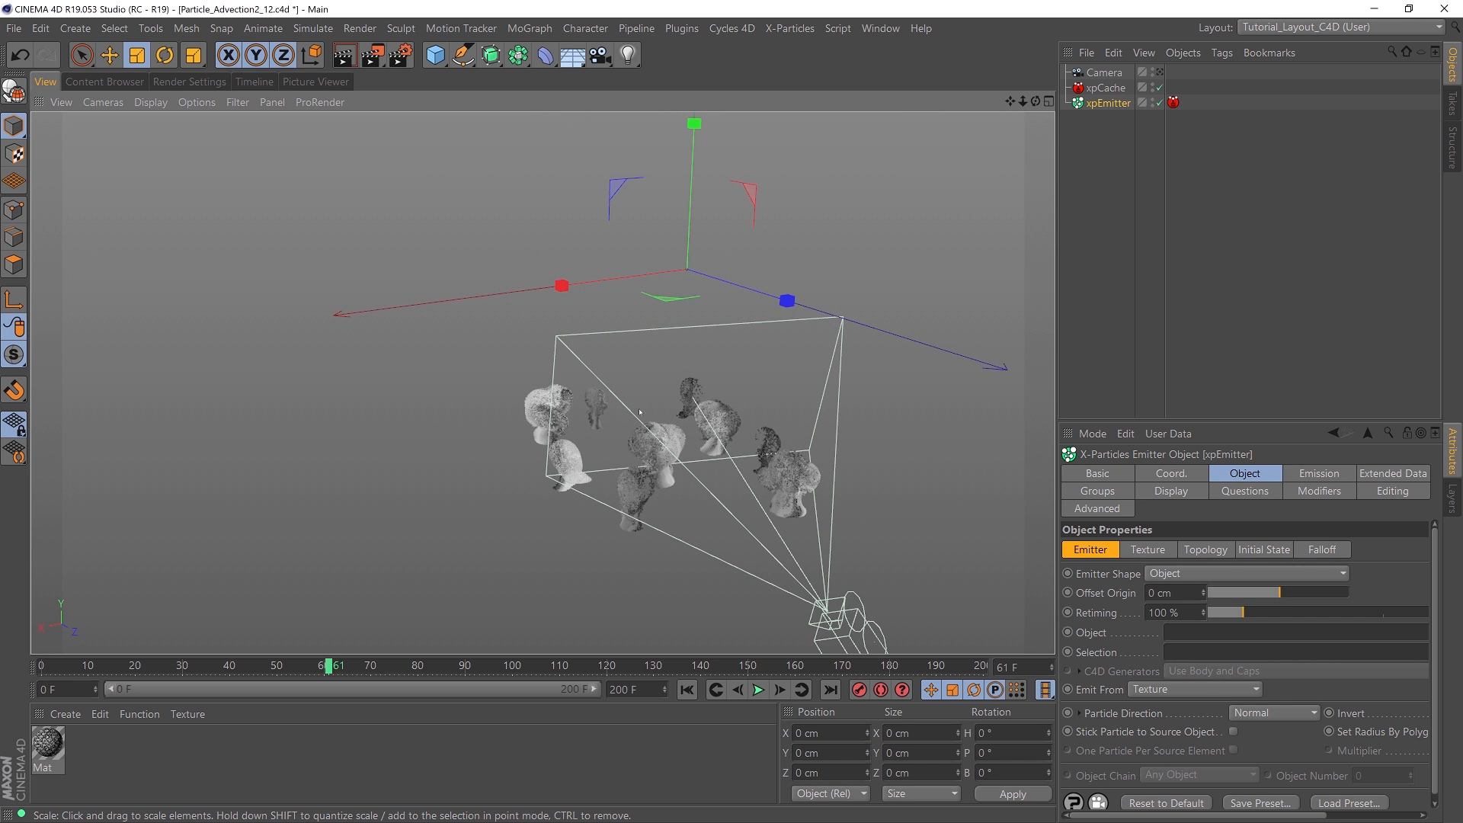
{"action": "left_click_drag", "start_coordinate": [645, 493], "coordinate": [884, 264], "text": "alt"}
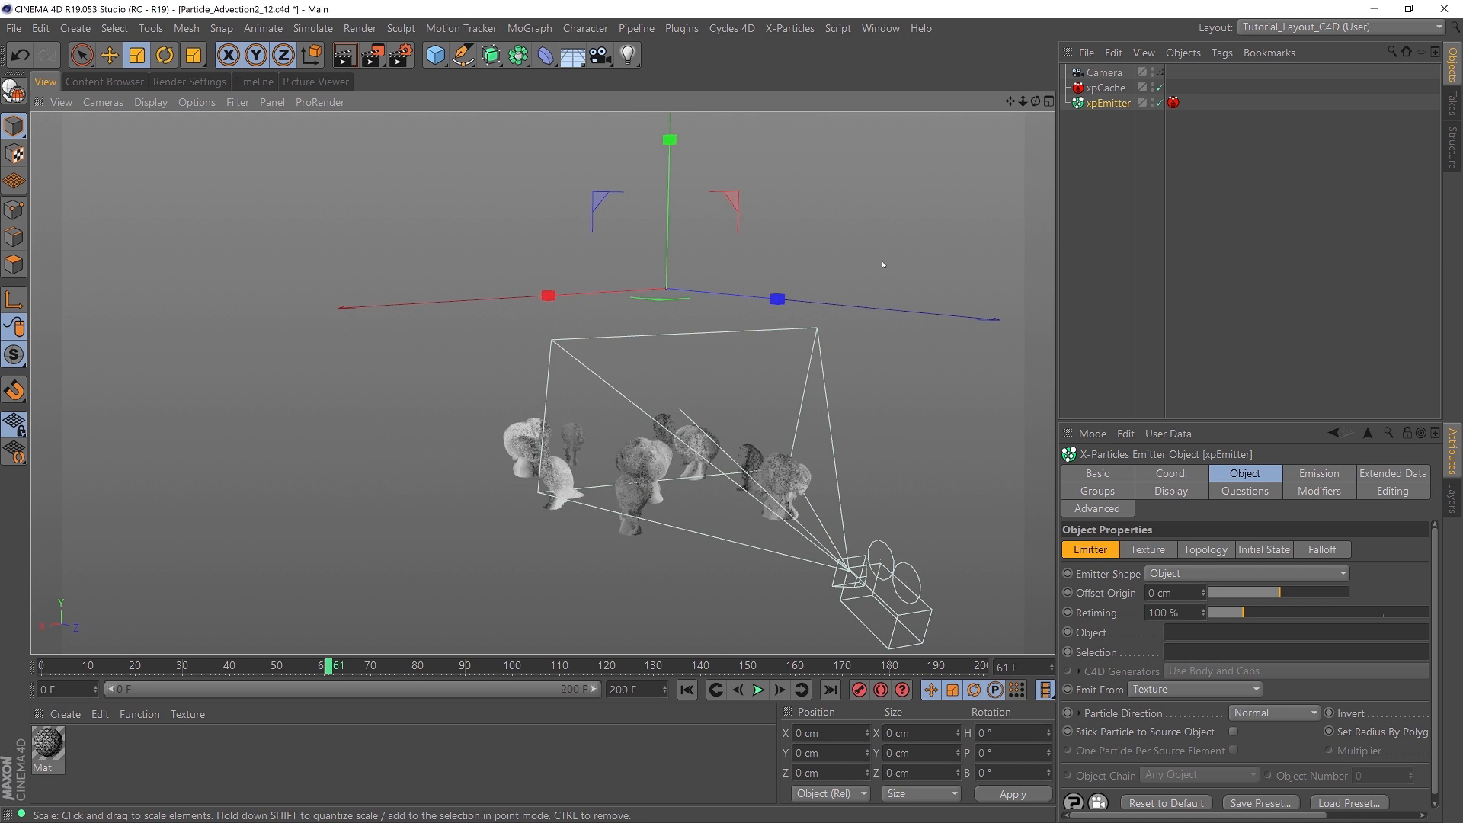
{"action": "left_click", "coordinate": [1159, 72]}
{"action": "mouse_move", "coordinate": [42, 665]}
{"action": "left_mouse_down"}
{"action": "mouse_move", "coordinate": [970, 676]}
{"action": "mouse_move", "coordinate": [838, 669]}
{"action": "left_mouse_up"}
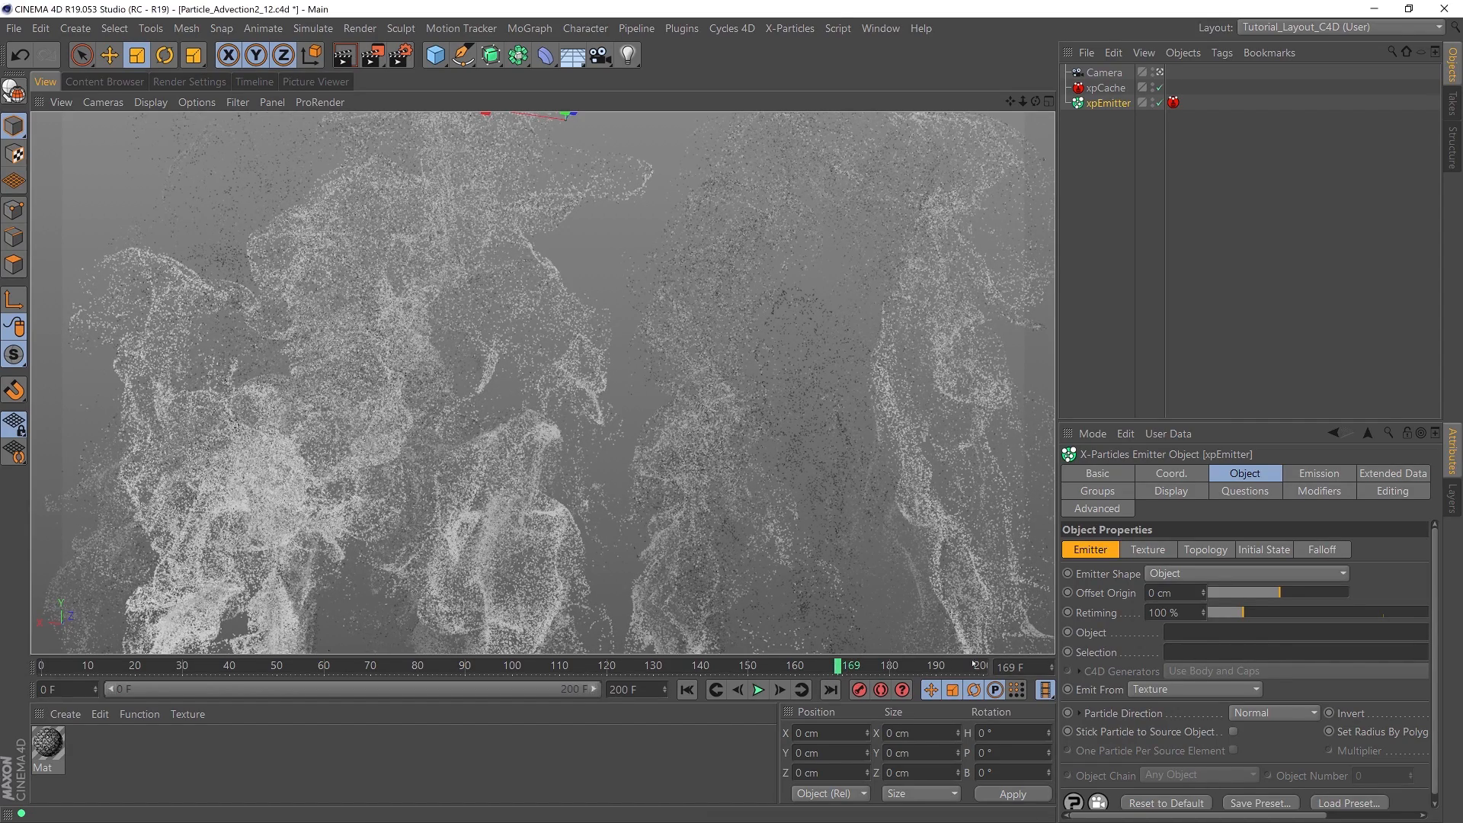
{"action": "mouse_move", "coordinate": [884, 671]}
{"action": "left_mouse_down"}
{"action": "mouse_move", "coordinate": [924, 669]}
{"action": "mouse_move", "coordinate": [427, 669]}
{"action": "left_mouse_up"}
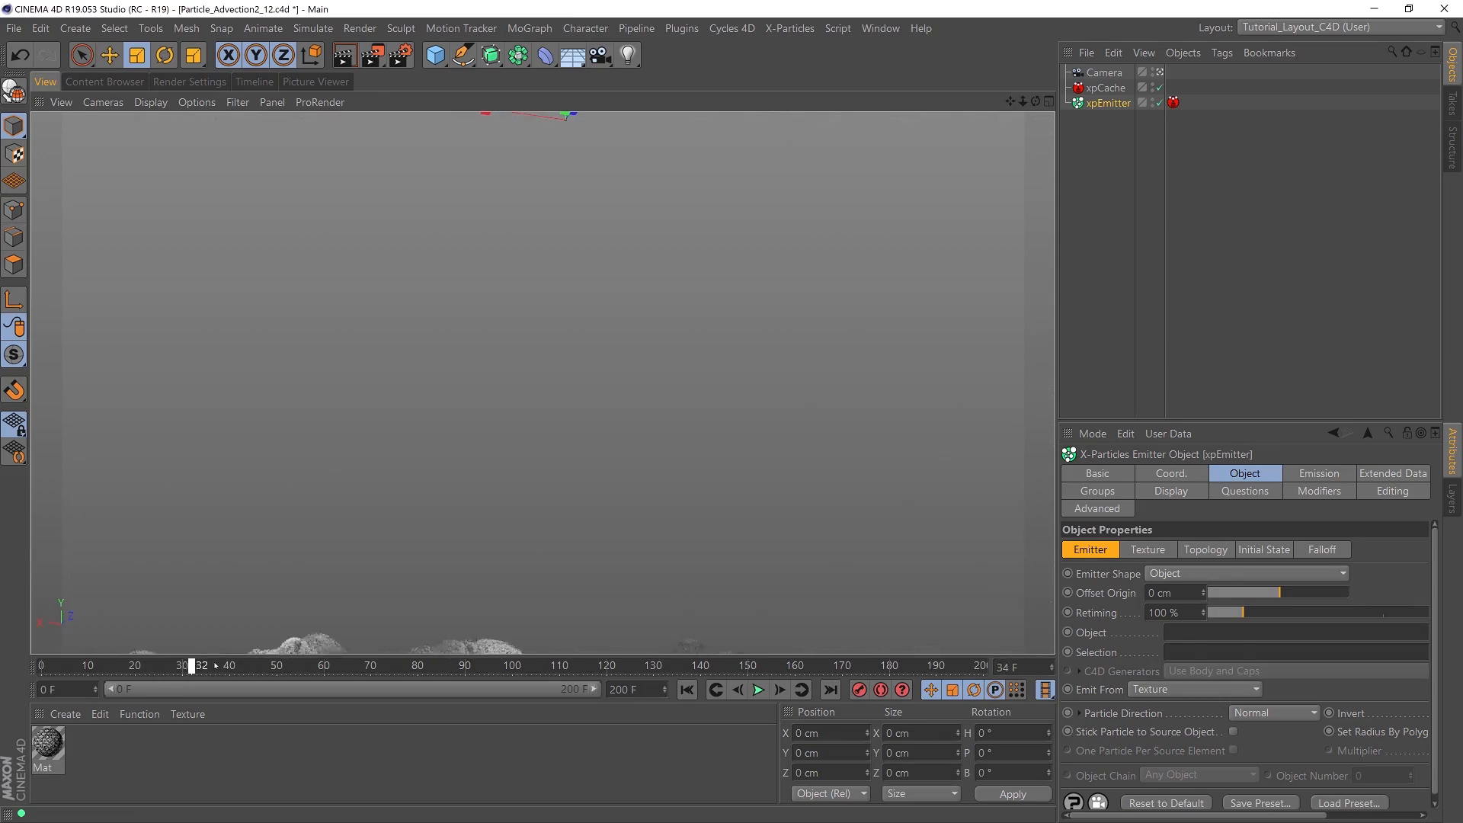
{"action": "mouse_move", "coordinate": [340, 664]}
{"action": "left_mouse_down"}
{"action": "mouse_move", "coordinate": [772, 663]}
{"action": "mouse_move", "coordinate": [251, 665]}
{"action": "mouse_move", "coordinate": [491, 651]}
{"action": "mouse_move", "coordinate": [746, 673]}
{"action": "left_mouse_up"}
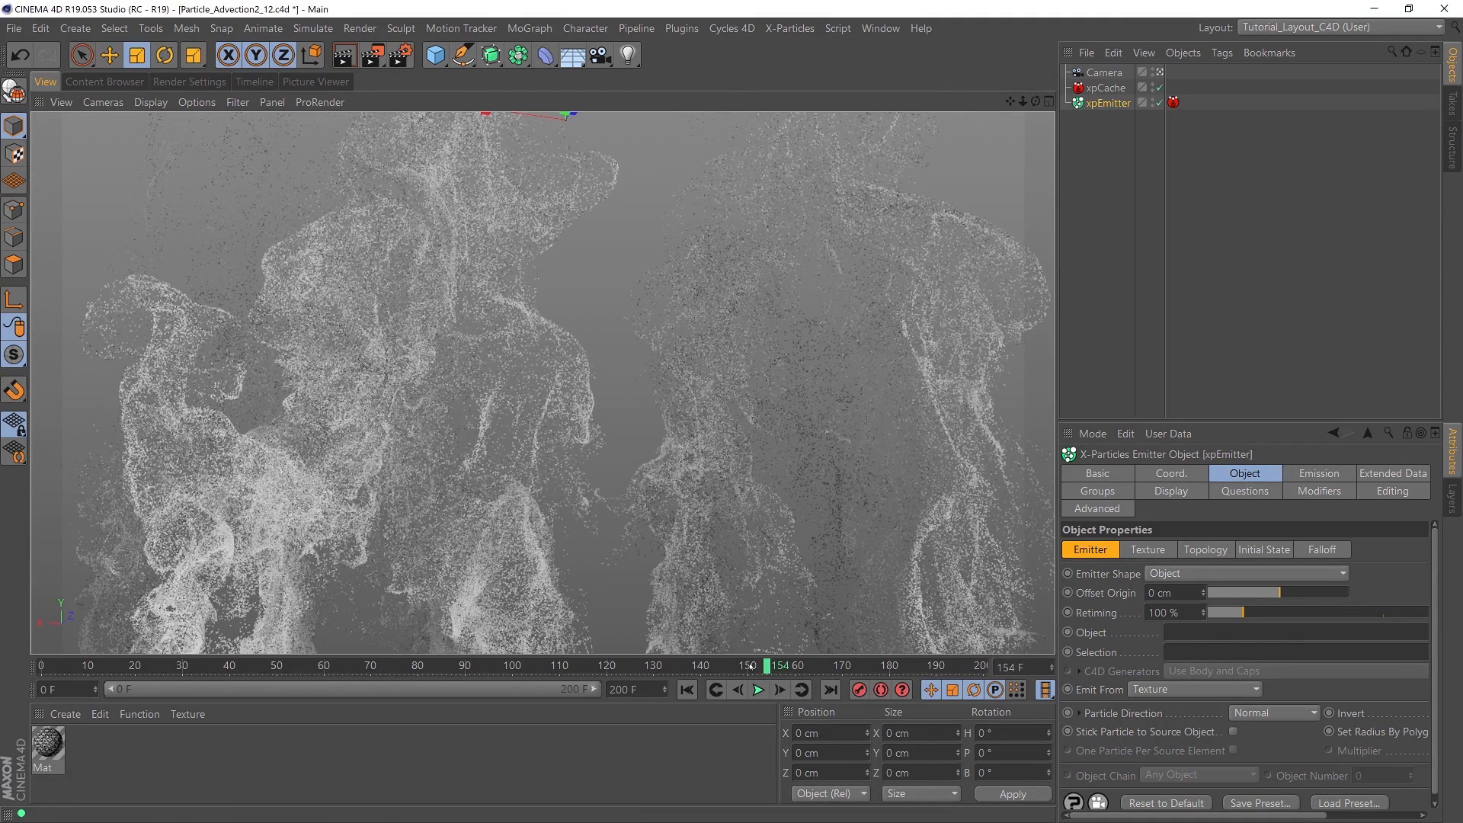
Step: Add a Protection tag to the Camera object to lock its position, scale and rotation
{"action": "left_click", "coordinate": [1101, 73]}
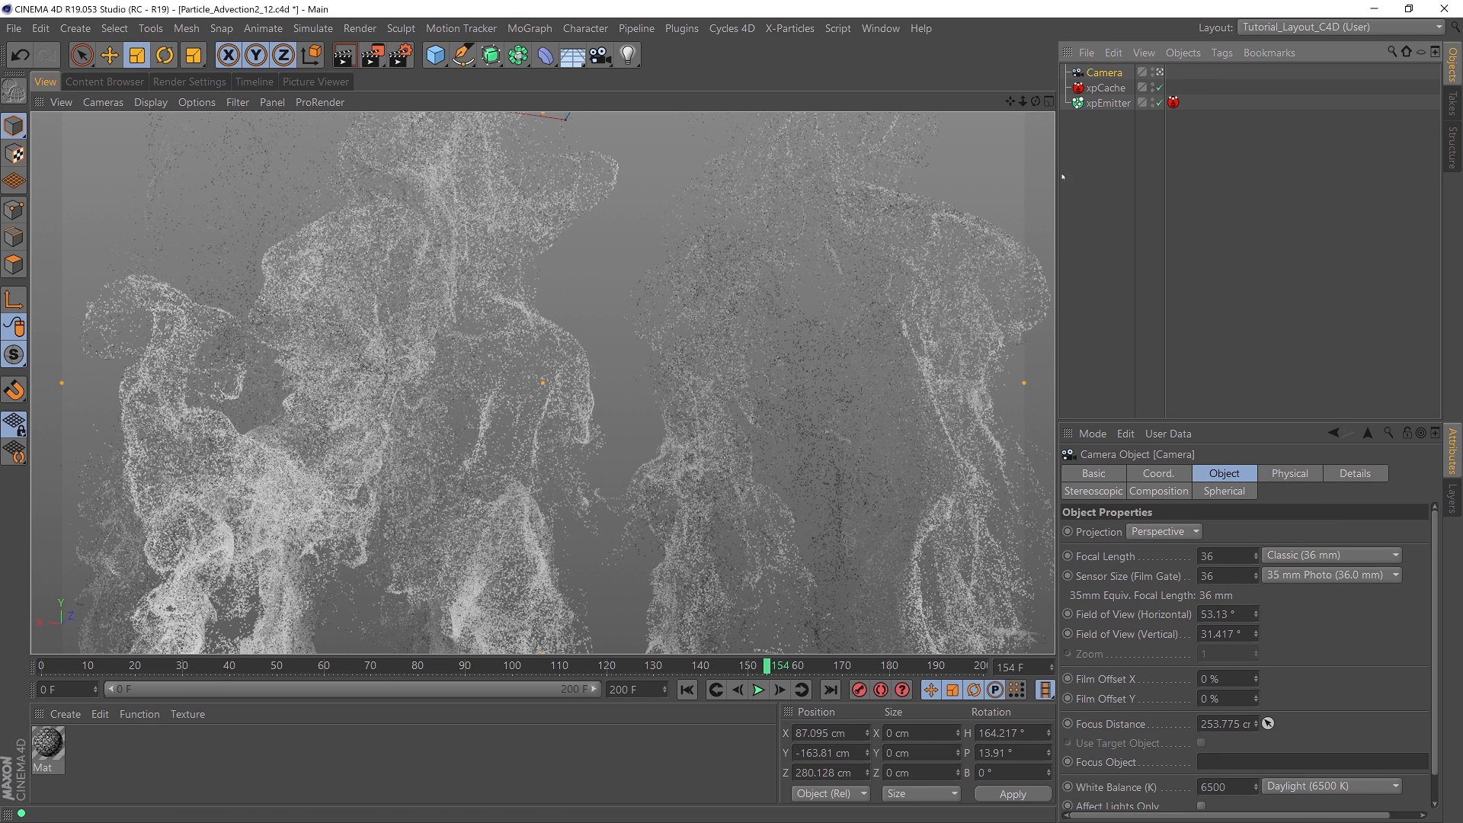
{"action": "left_click", "coordinate": [1221, 53]}
{"action": "mouse_move", "coordinate": [1259, 82]}
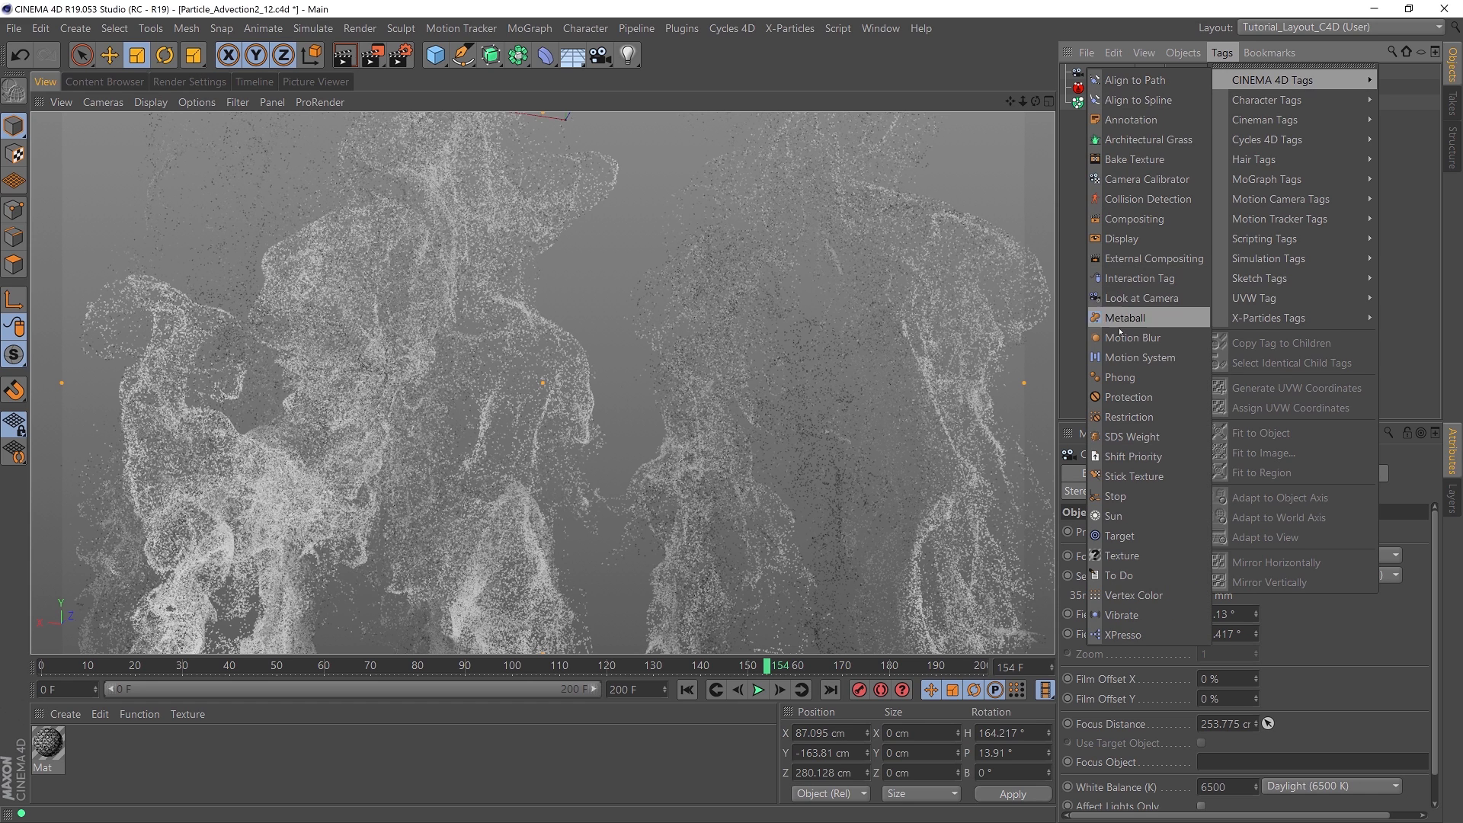
{"action": "left_click", "coordinate": [1129, 397]}
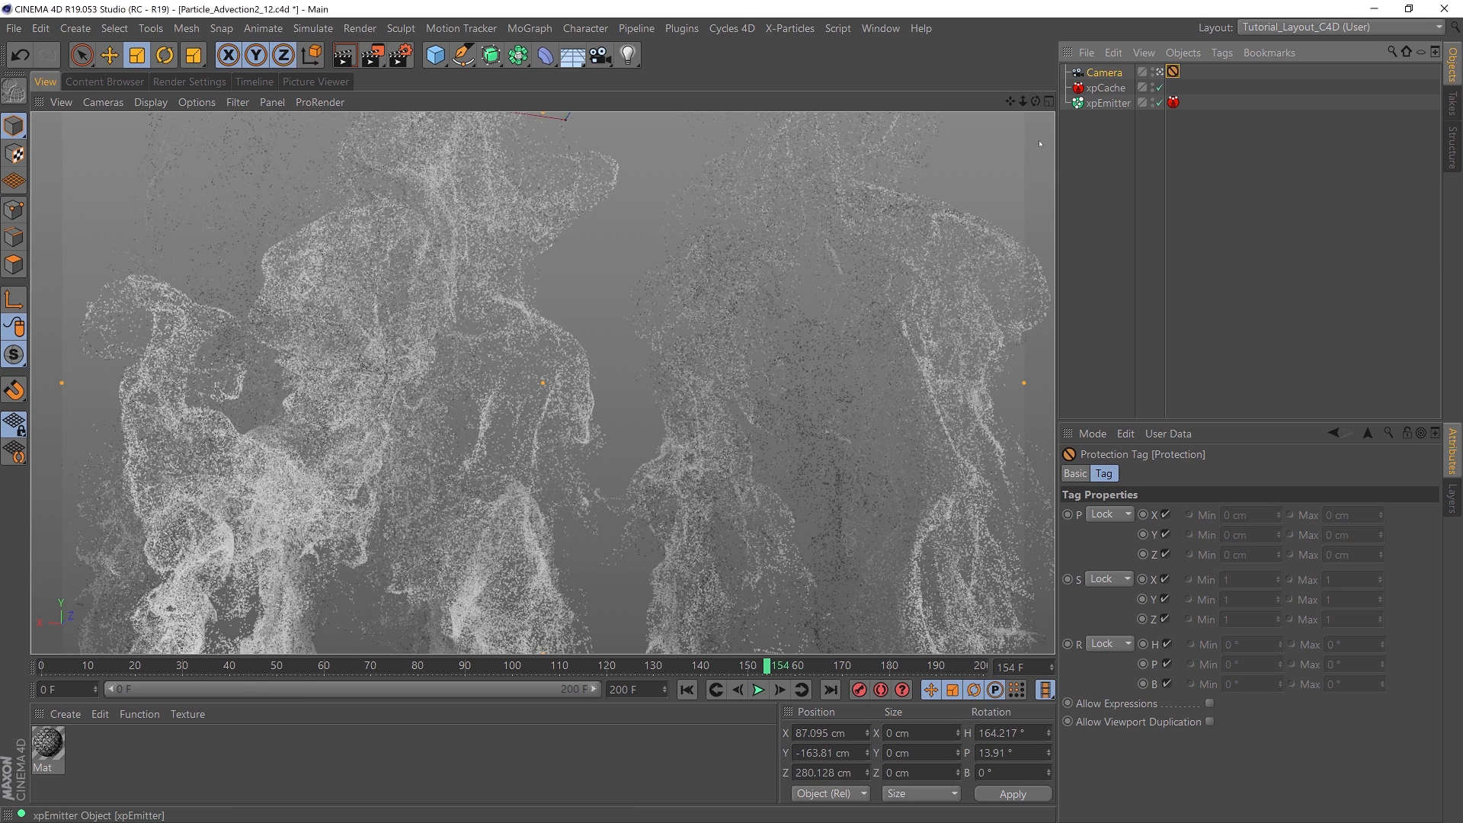
Step: Add a Cycles 4D cyCamera tag to the Camera object
{"action": "left_click", "coordinate": [1104, 73]}
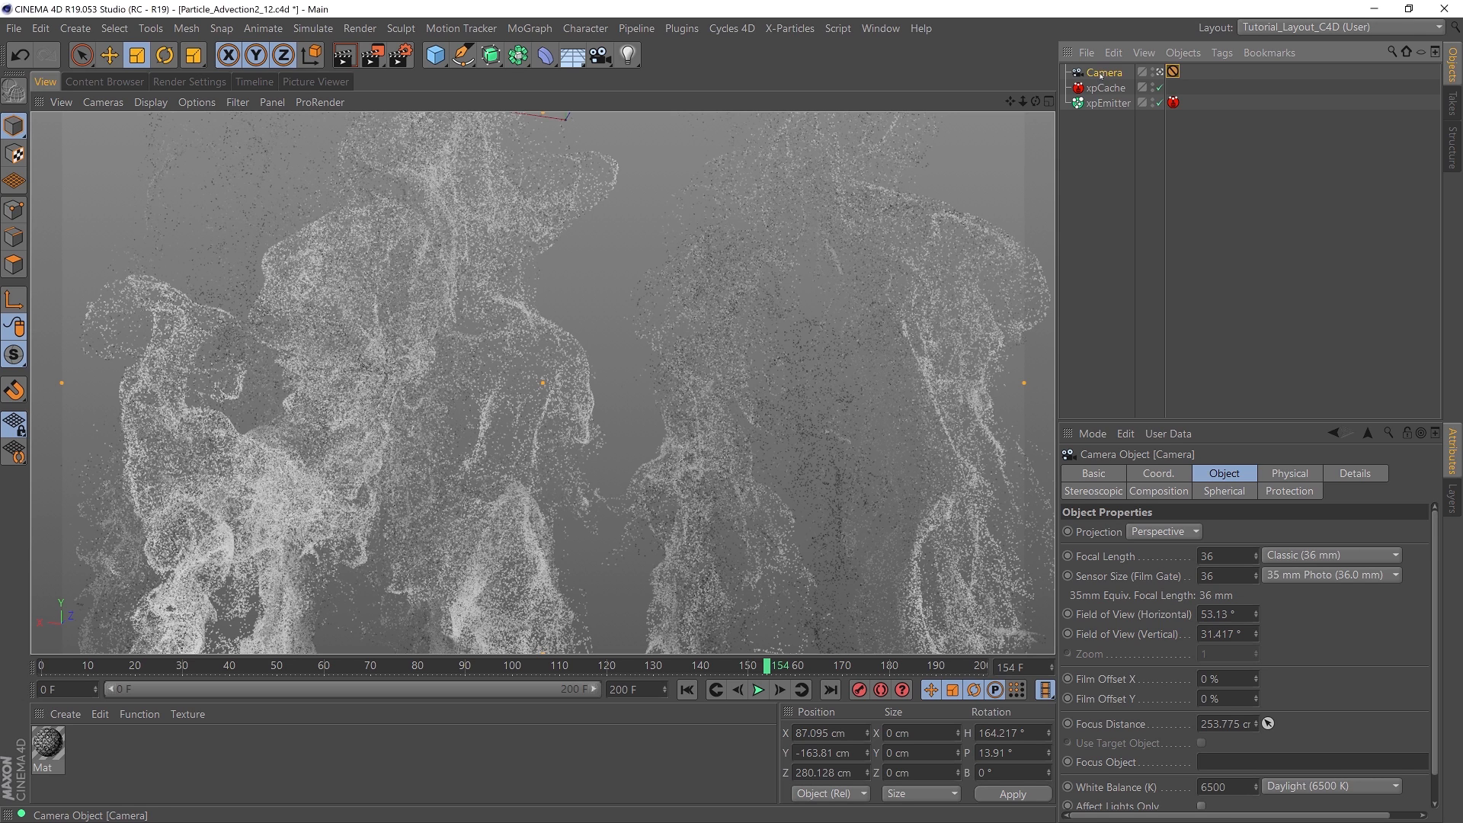
{"action": "left_click", "coordinate": [1221, 53]}
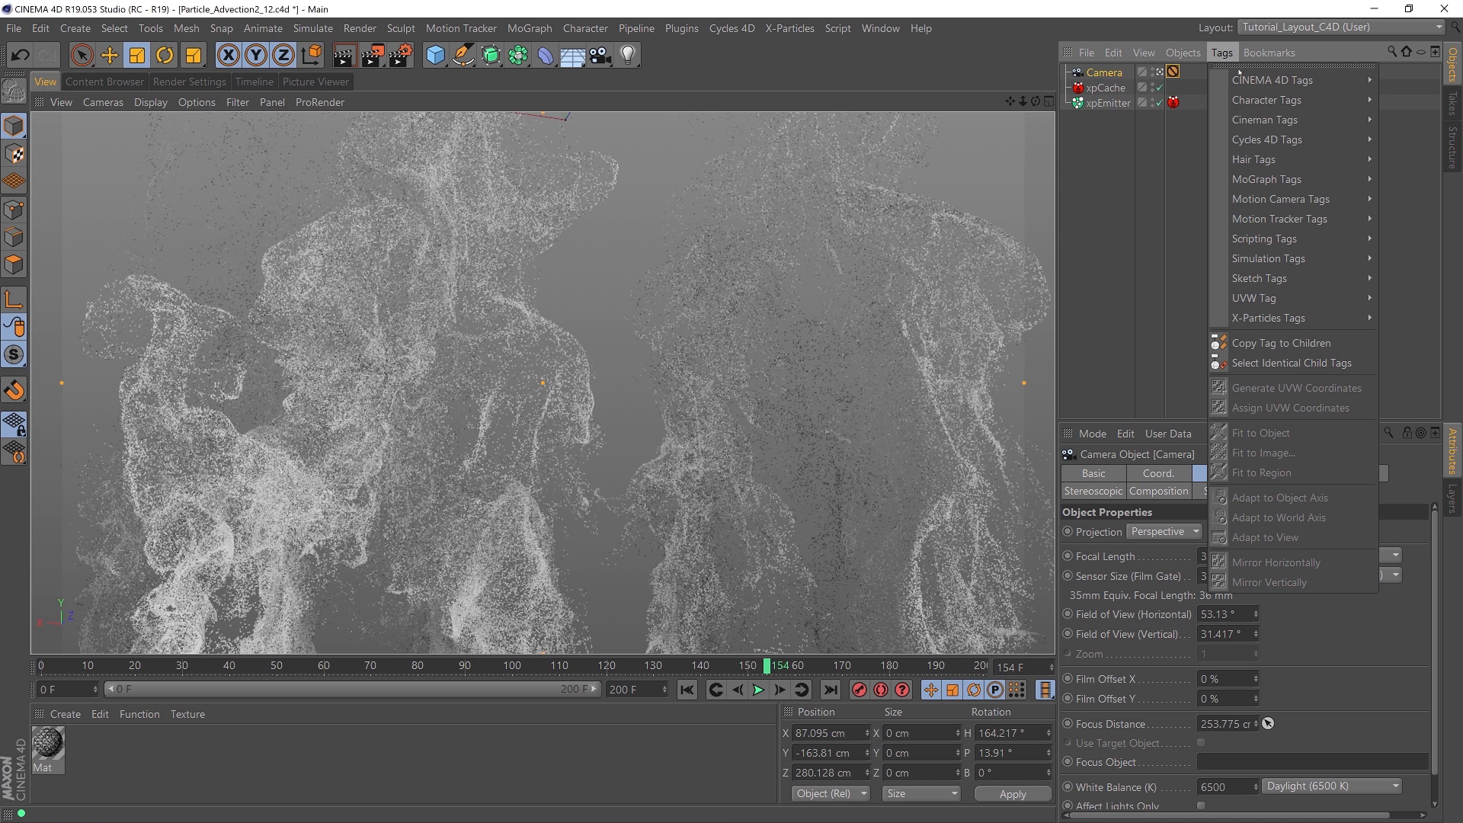
{"action": "mouse_move", "coordinate": [1264, 142]}
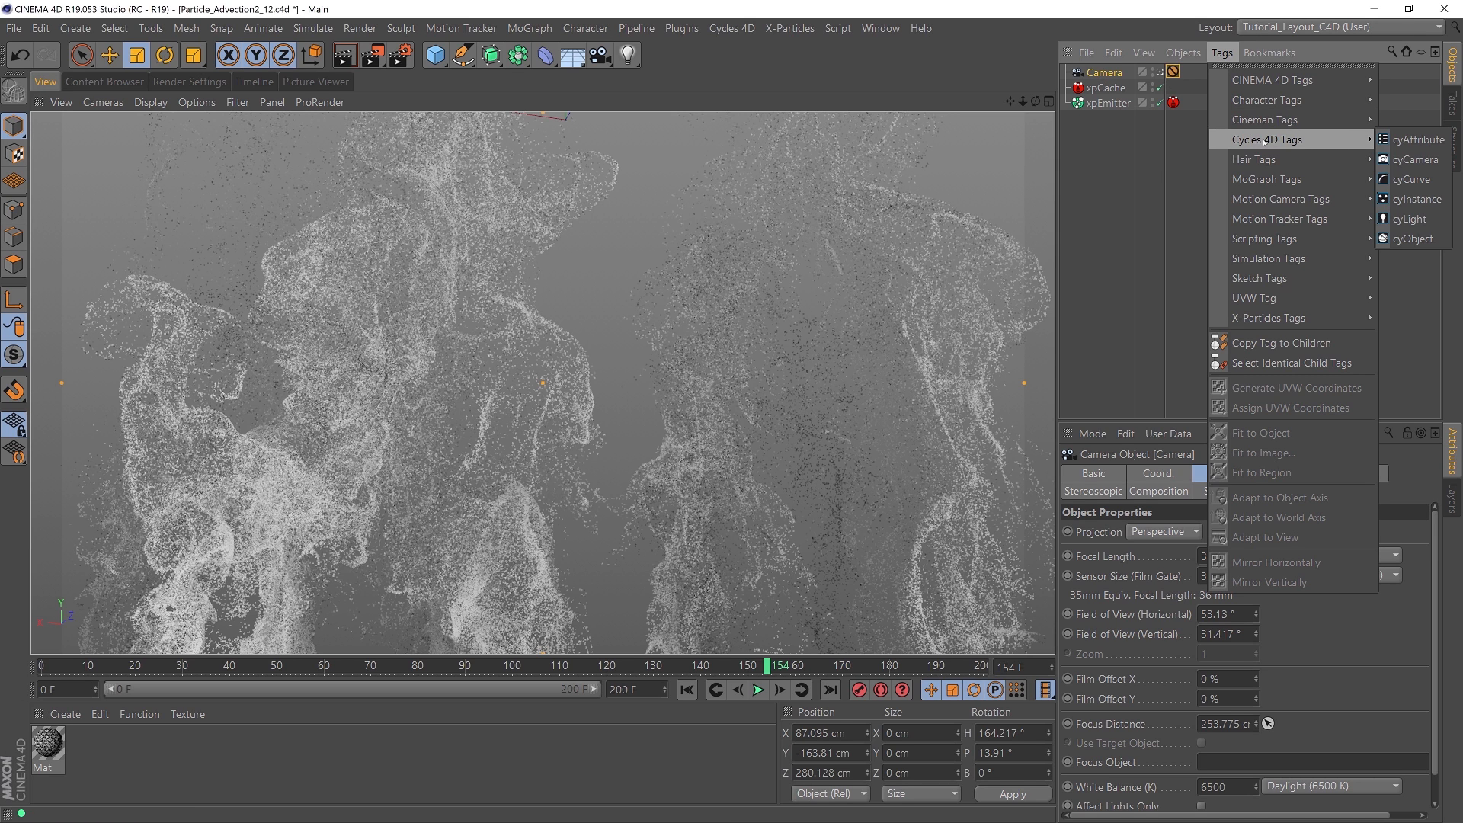
{"action": "left_click", "coordinate": [1415, 160]}
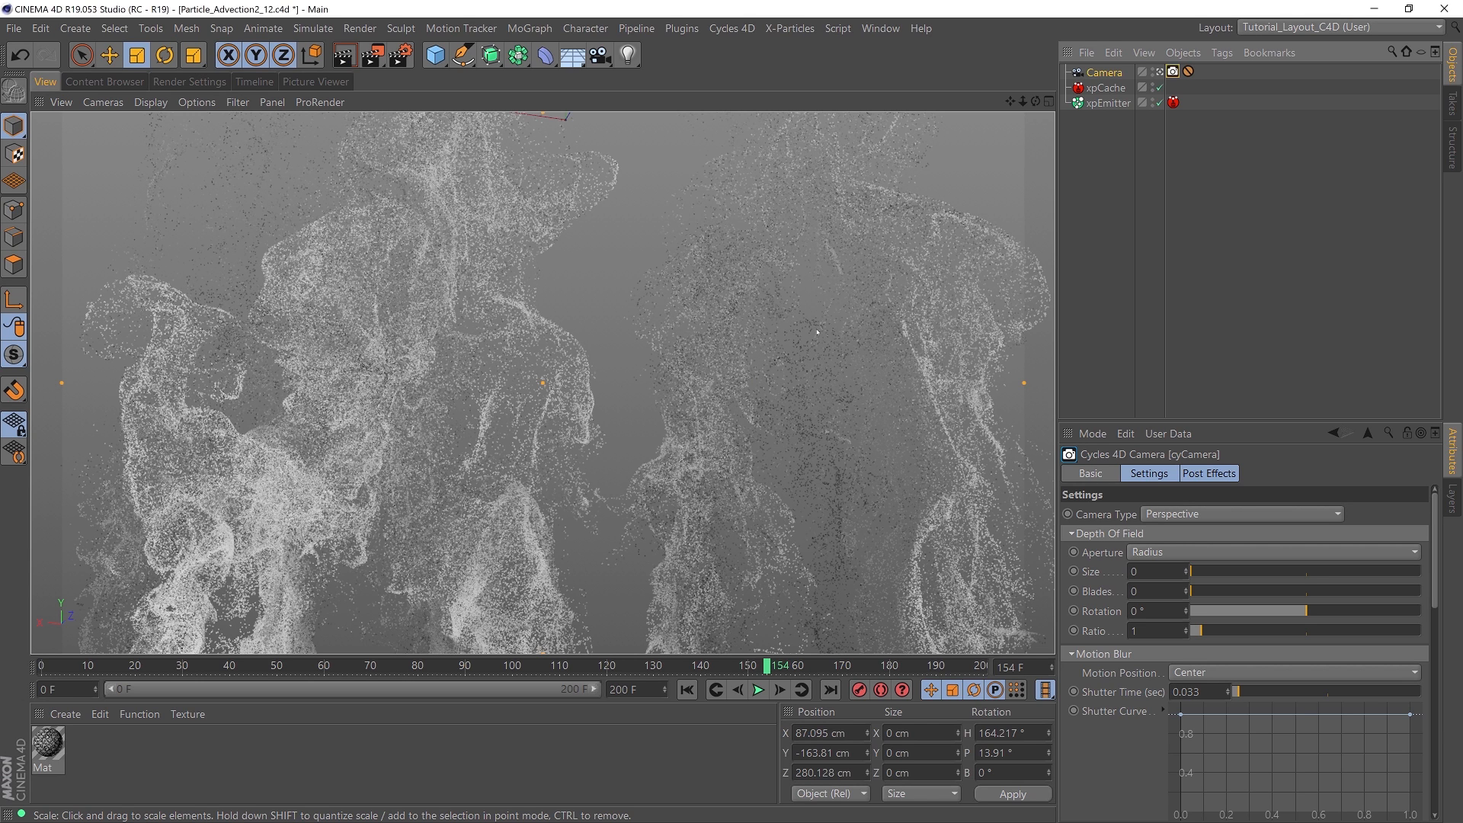
Step: Switch the interface to the Tutorial_Layout_Cycles4D (User) layout and select the Camera object
{"action": "left_click", "coordinate": [1300, 27]}
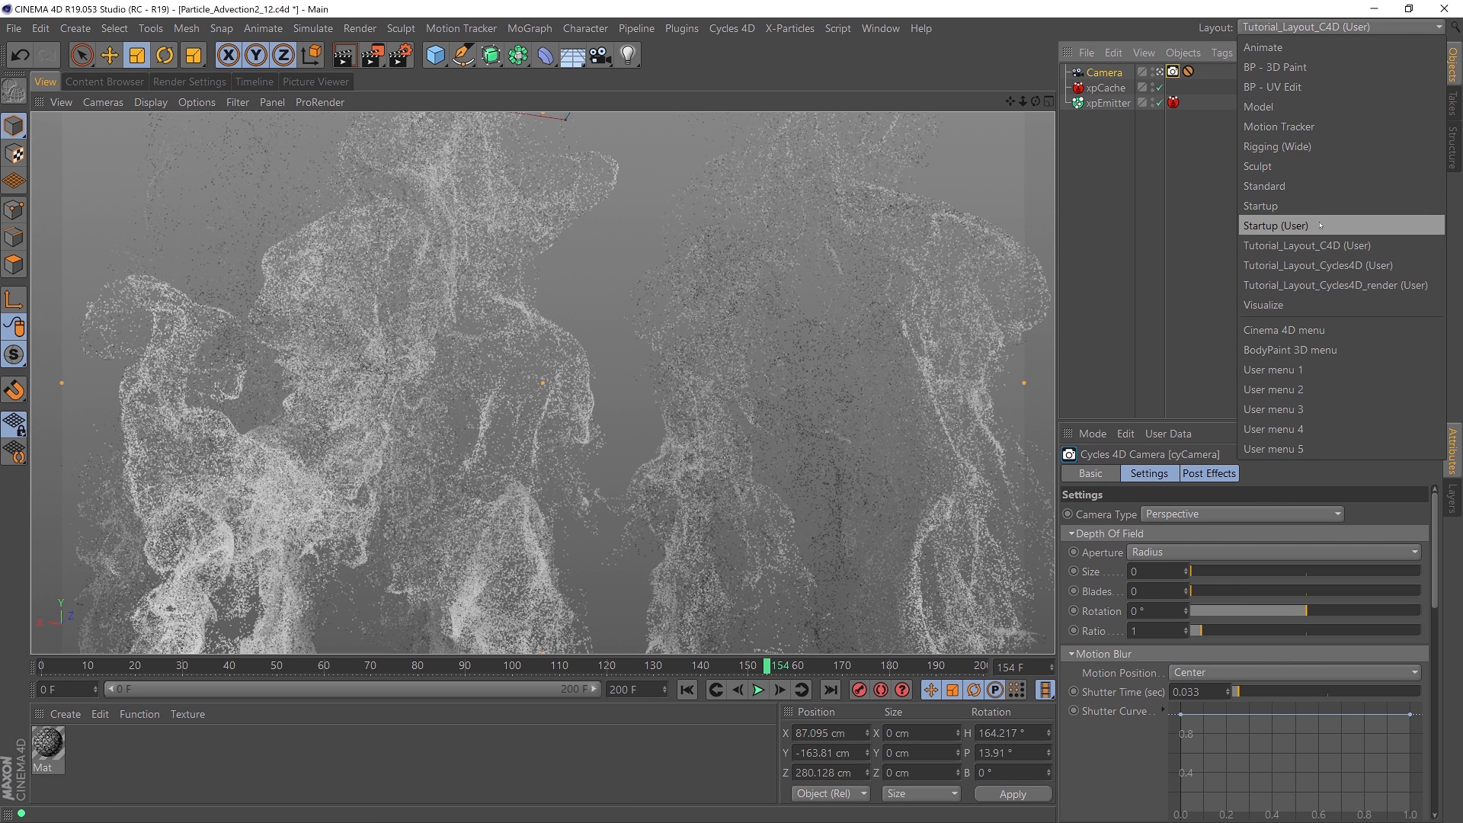
{"action": "left_click", "coordinate": [1323, 270]}
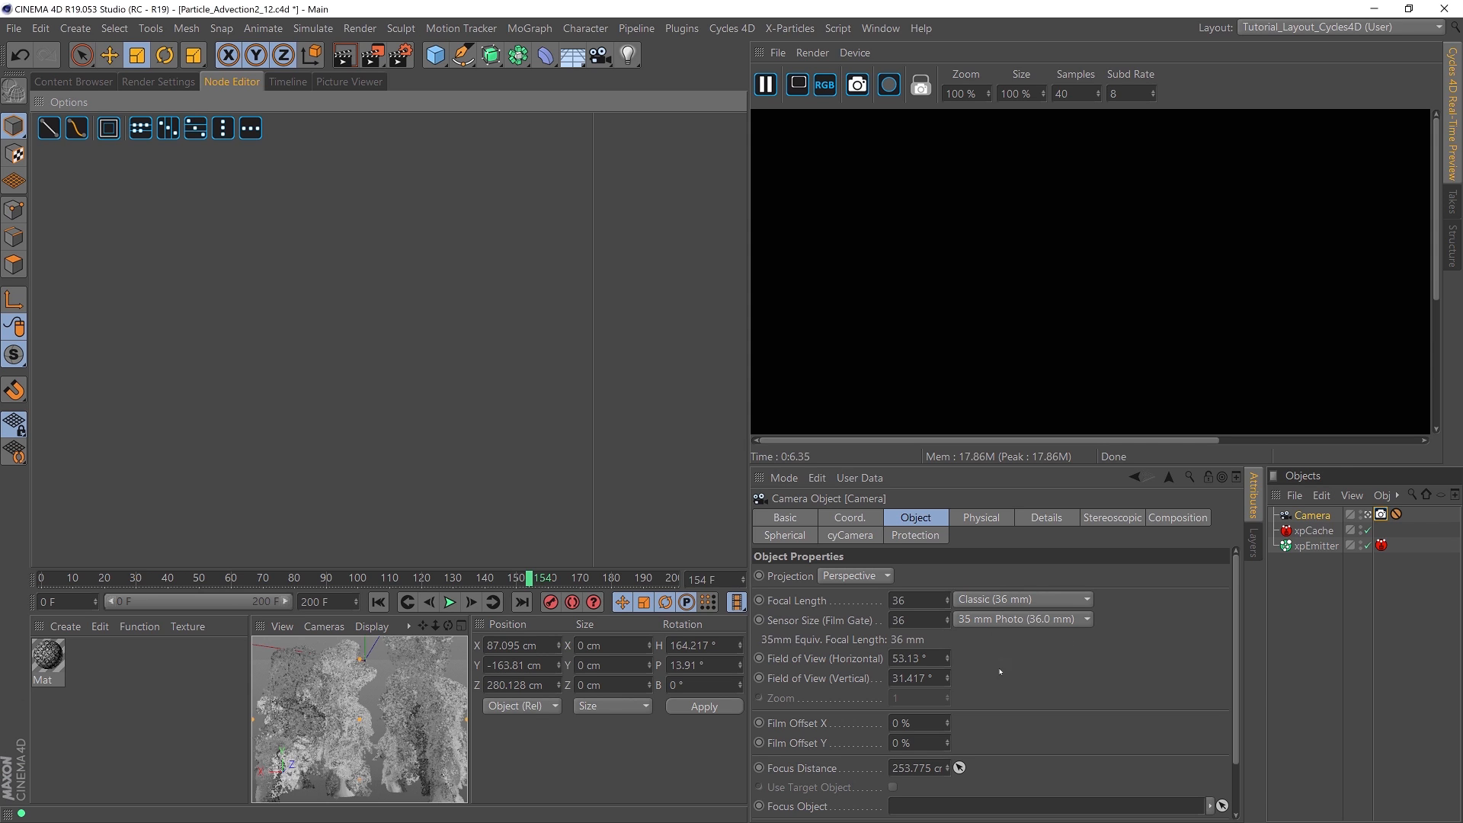
{"action": "left_click", "coordinate": [1326, 531]}
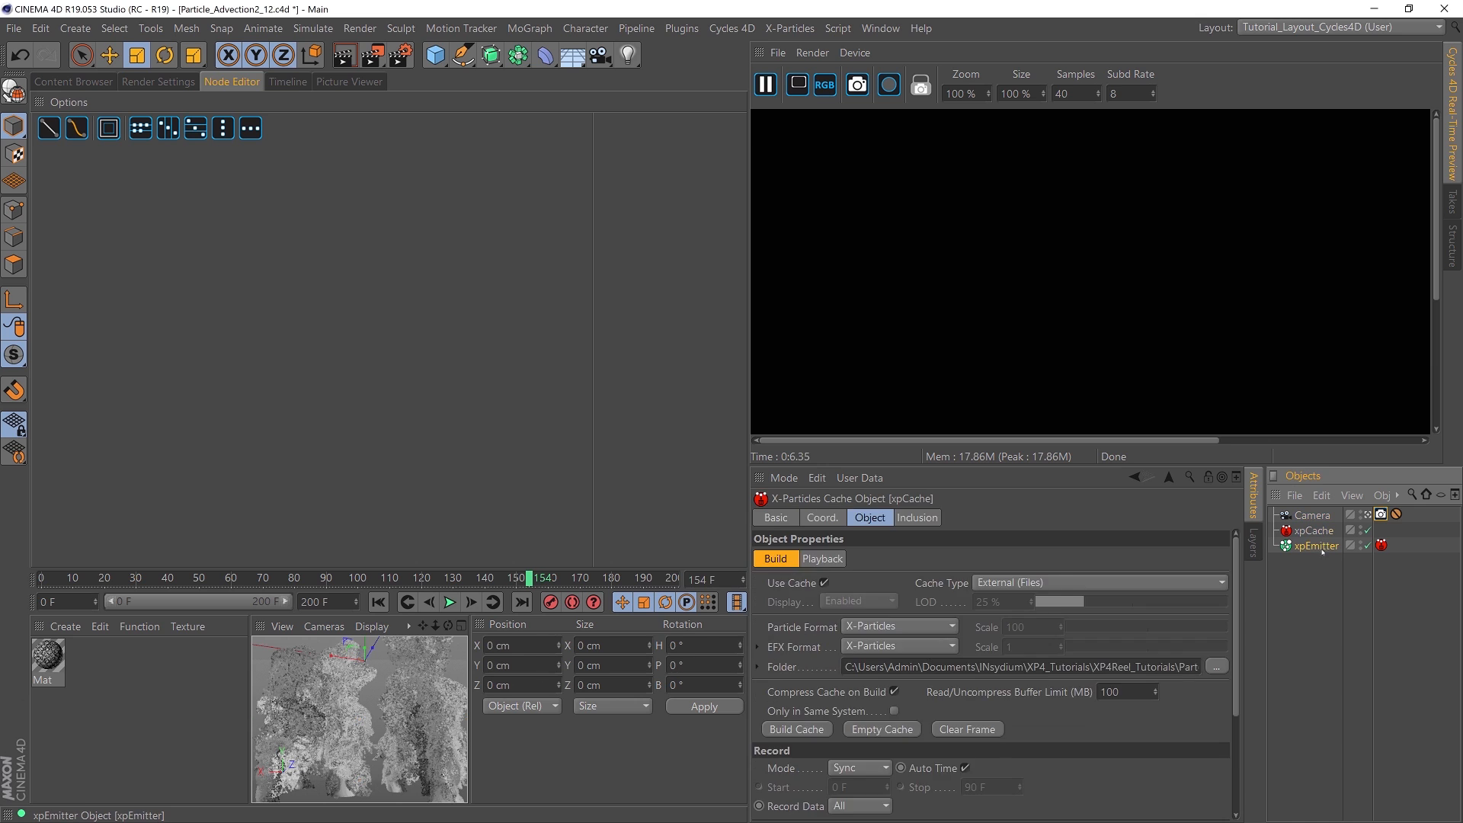
{"action": "left_click", "coordinate": [1317, 515]}
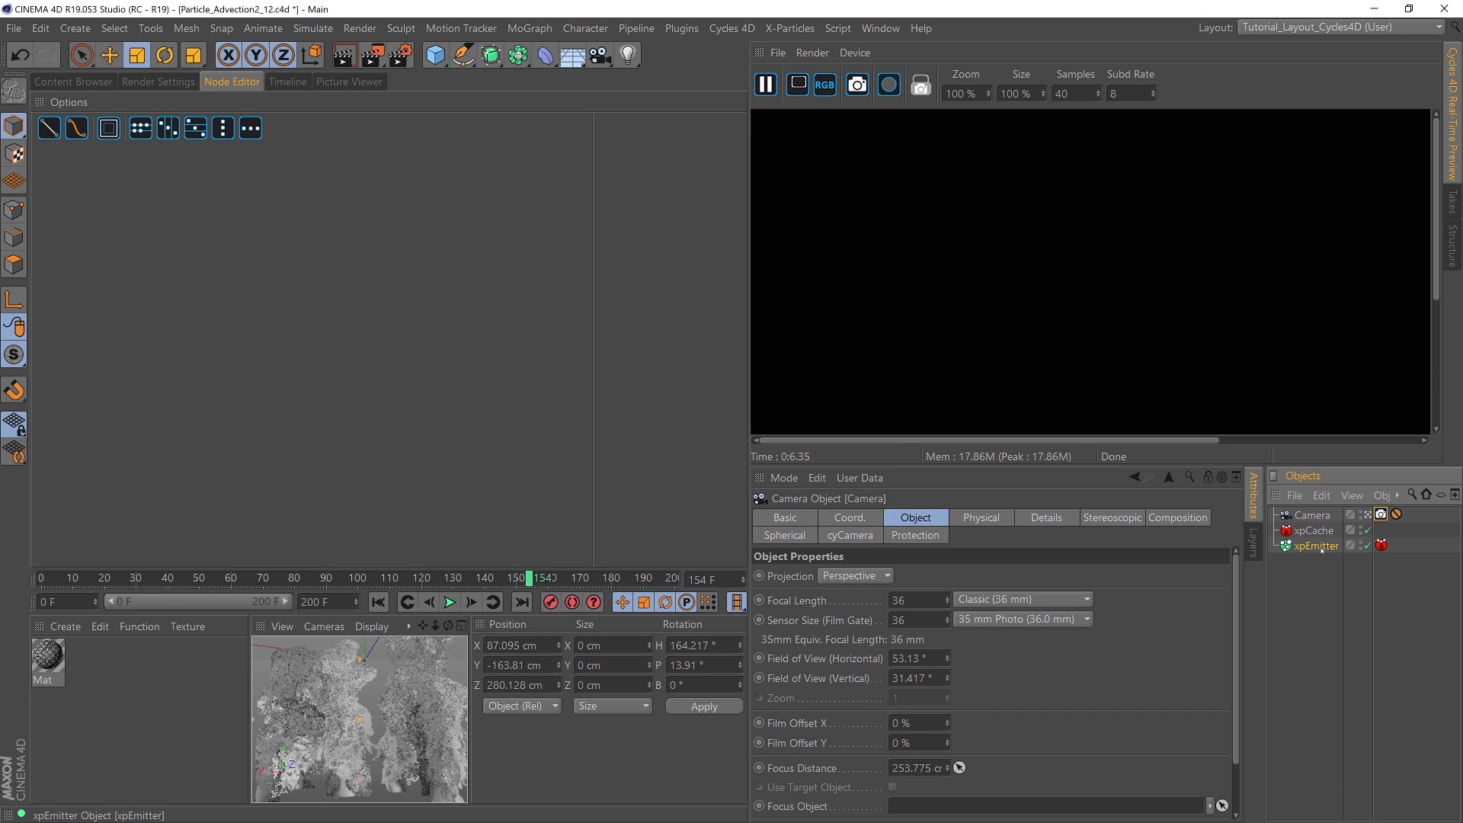
{"action": "left_click", "coordinate": [1313, 516]}
Step: Pause the real-time preview, set its samples to 10 and restart it
{"action": "left_click", "coordinate": [766, 85]}
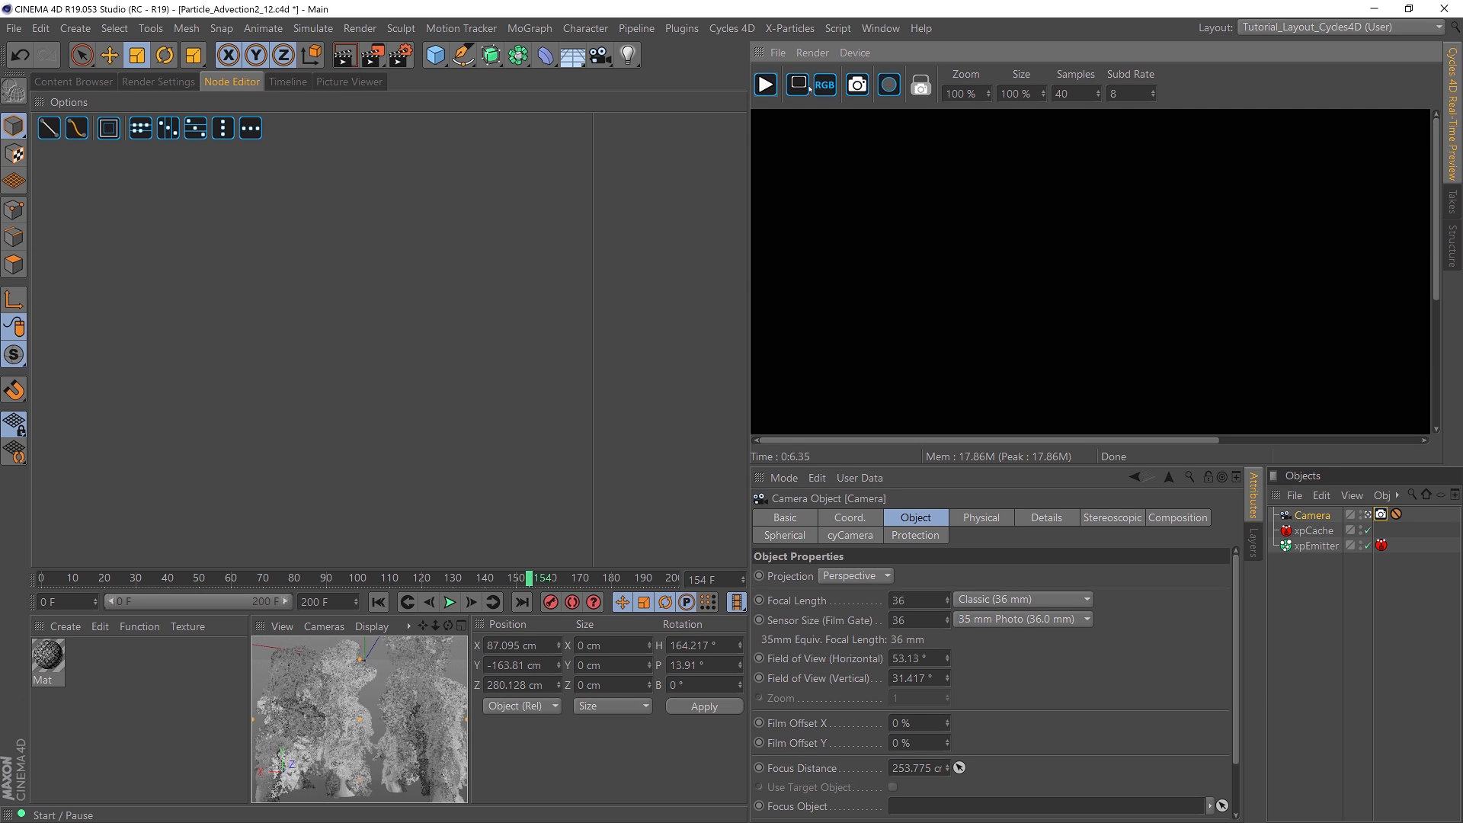
{"action": "double_click", "coordinate": [1061, 93]}
{"action": "type", "text": "10"}
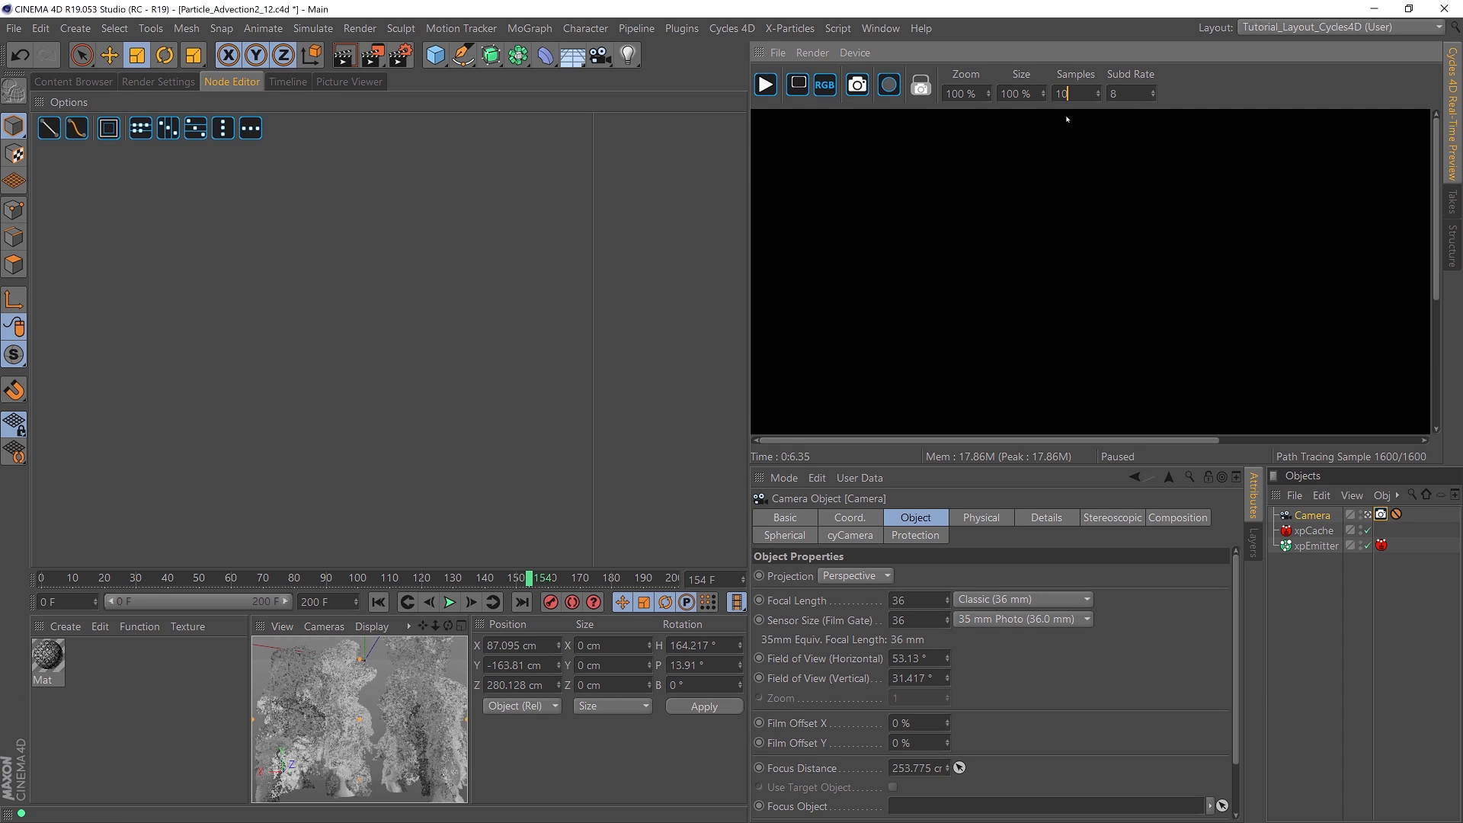
{"action": "left_click", "coordinate": [766, 85]}
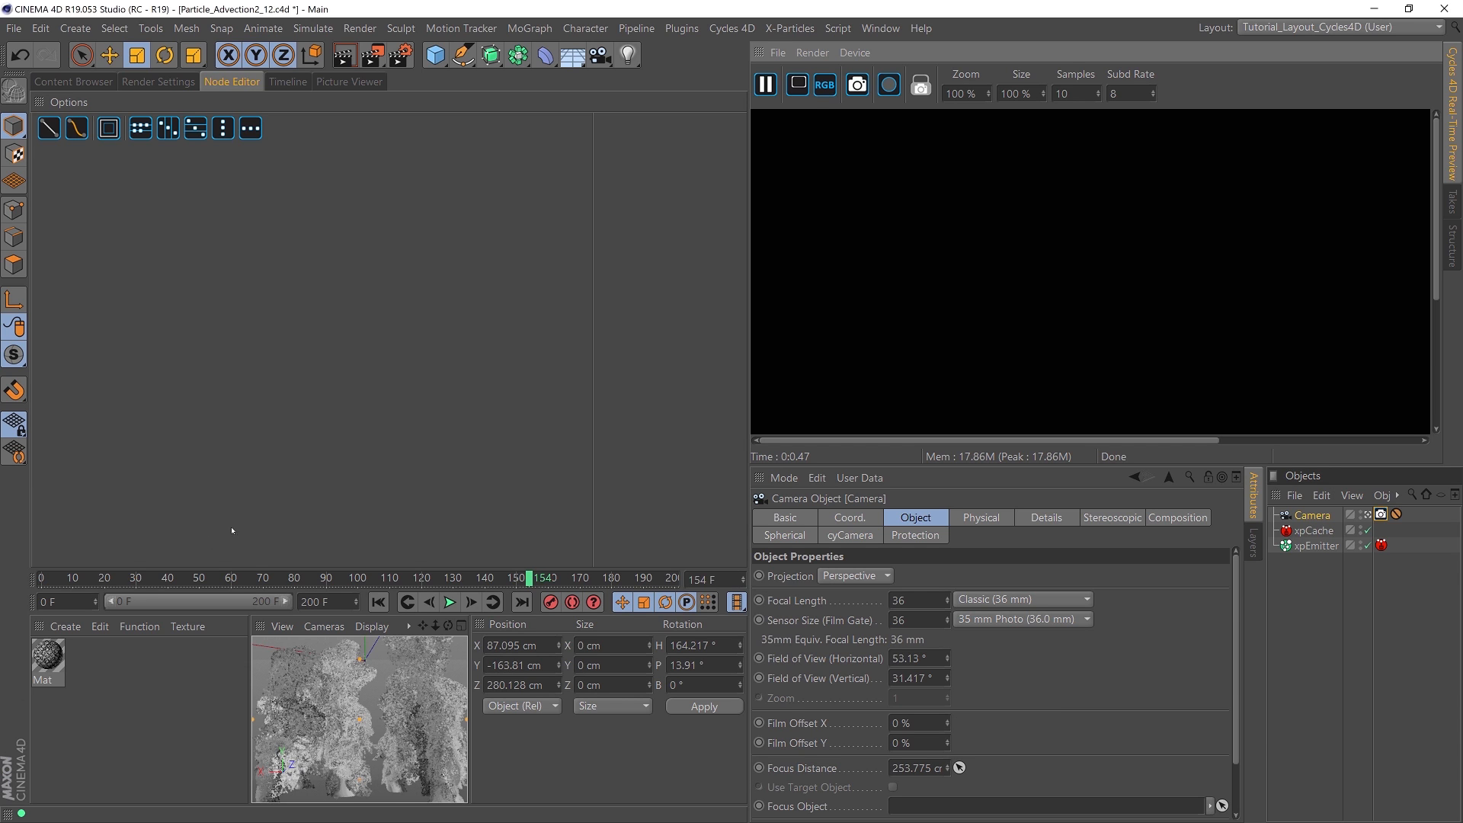
Step: Create a new Cycles 4D surface material of the Emission type
{"action": "left_click", "coordinate": [66, 627]}
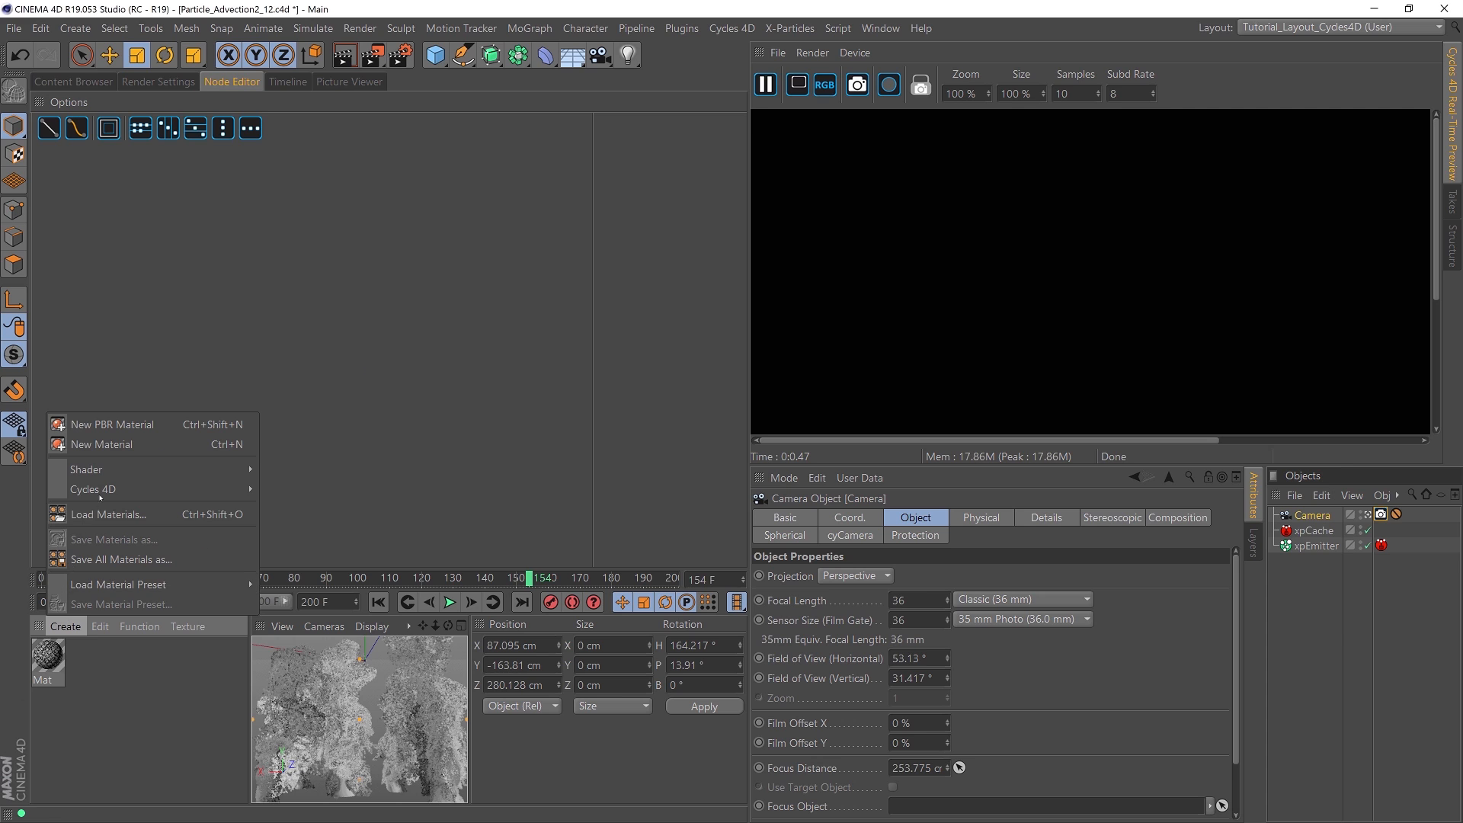
{"action": "mouse_move", "coordinate": [189, 492]}
{"action": "mouse_move", "coordinate": [325, 554]}
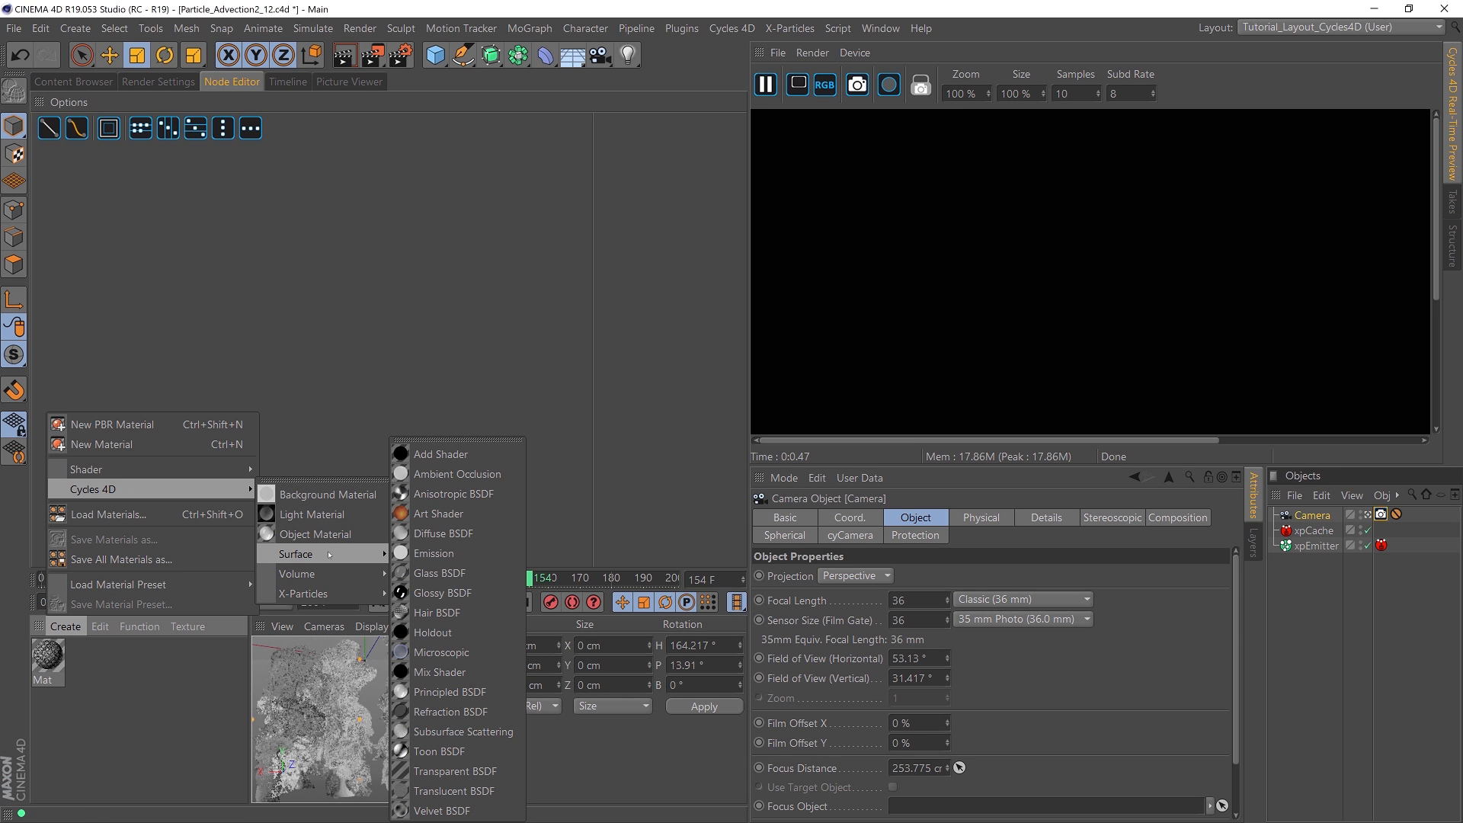
{"action": "left_click", "coordinate": [432, 555]}
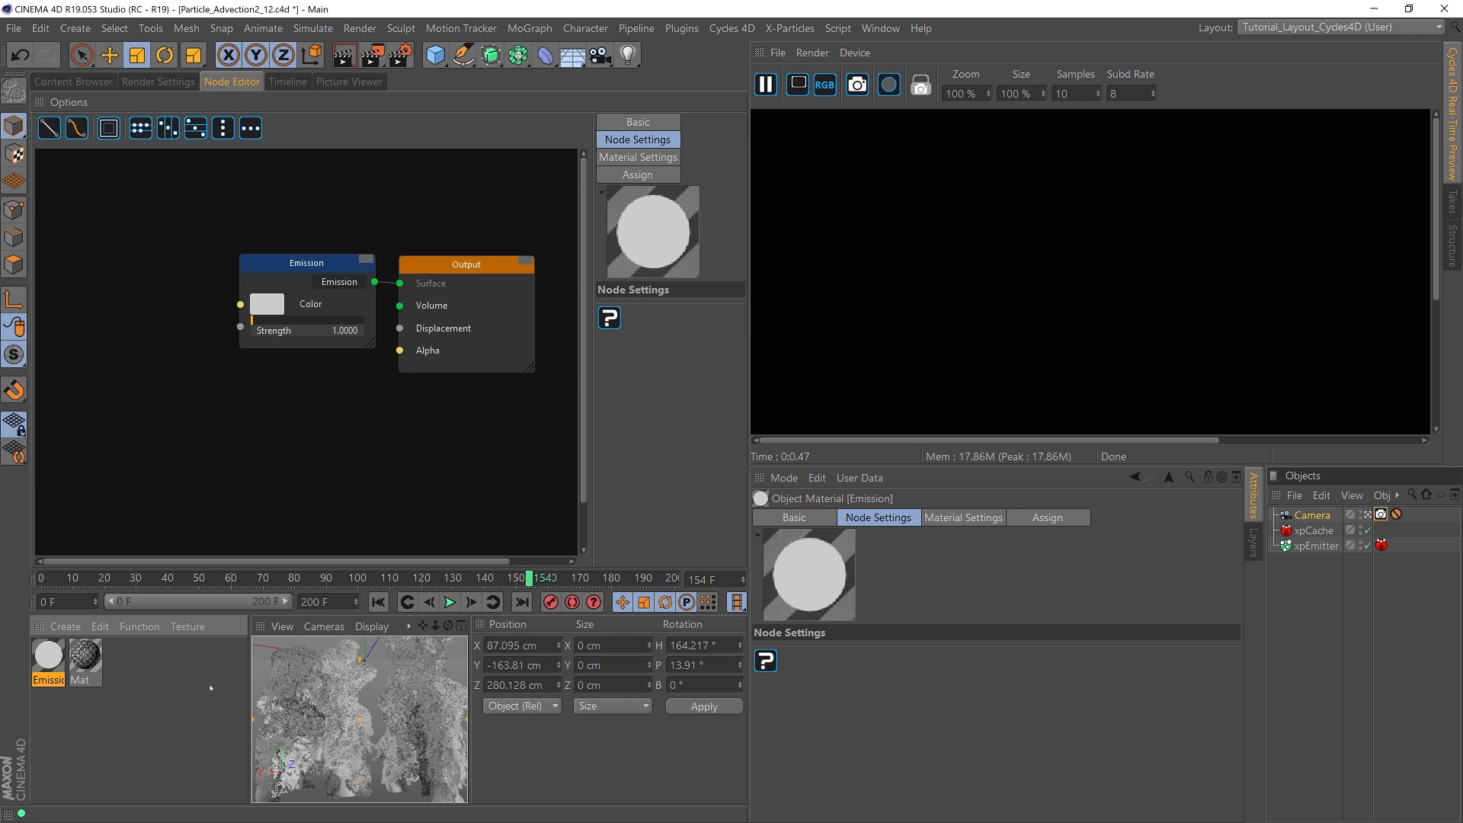
Step: Spread the Emission and Output nodes farther apart and apply the Emission material to xpEmitter
{"action": "left_click_drag", "start_coordinate": [480, 277], "coordinate": [546, 264]}
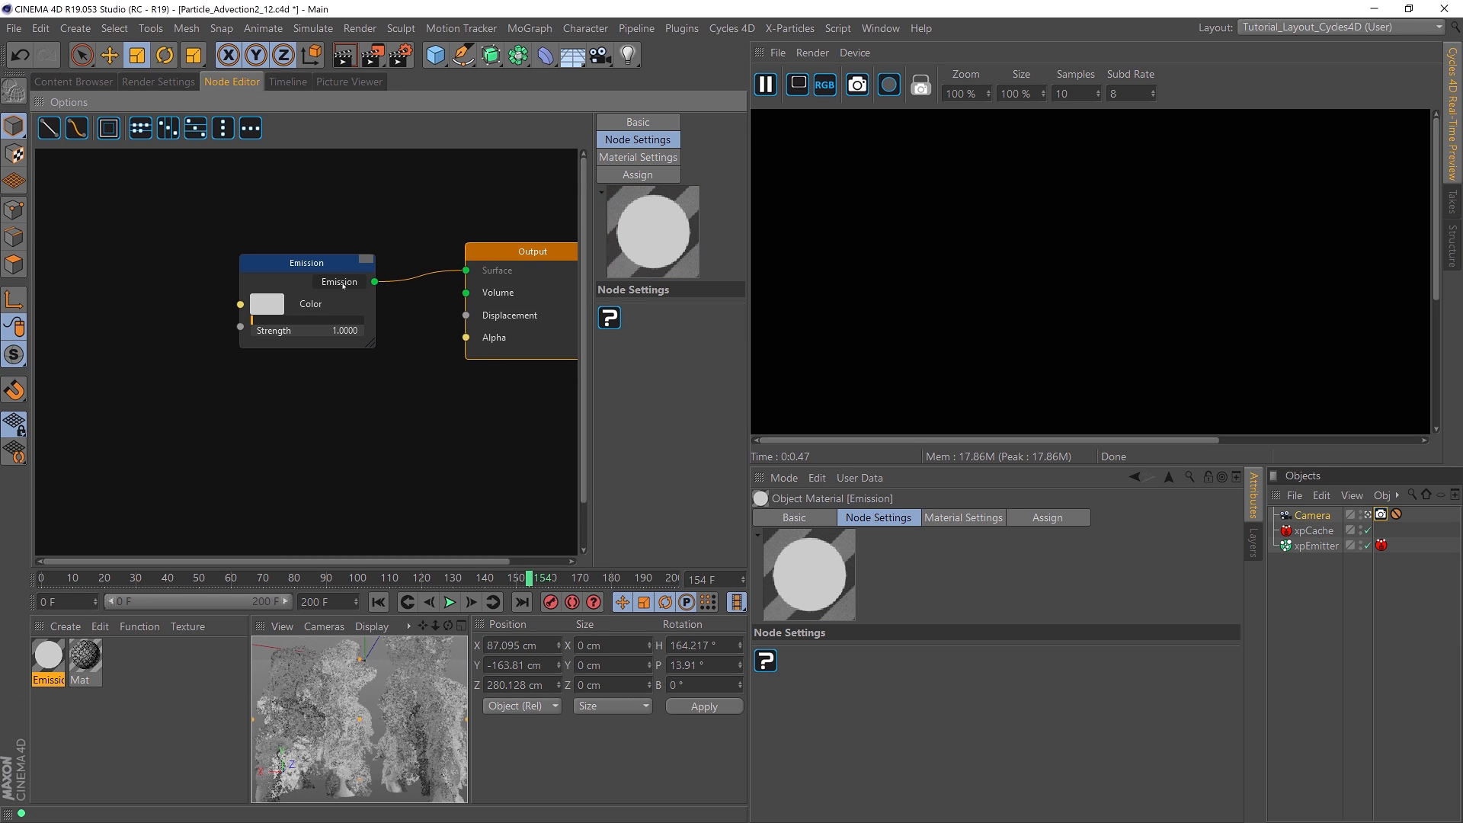
{"action": "left_click_drag", "start_coordinate": [340, 281], "coordinate": [270, 278]}
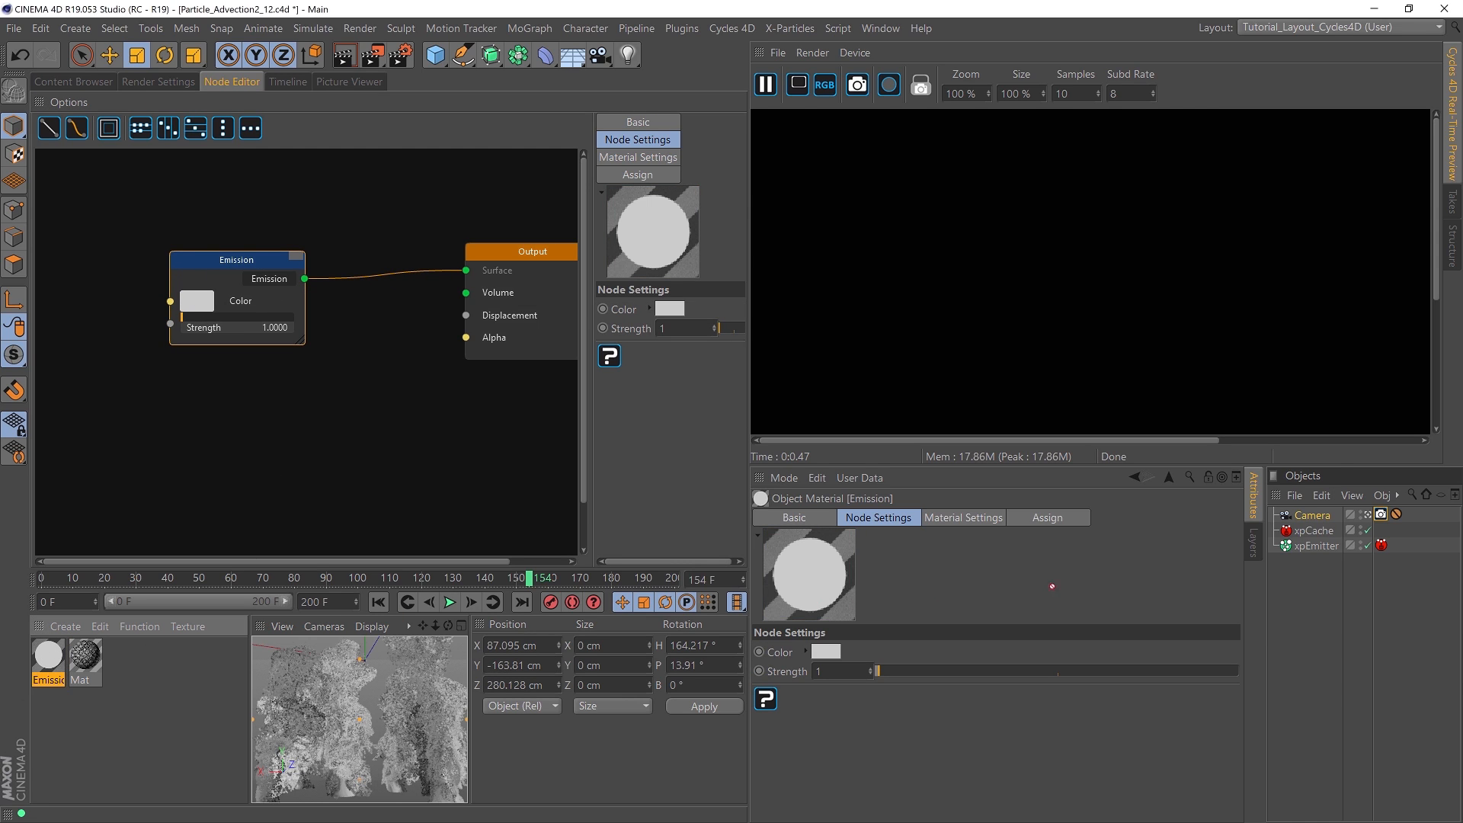
{"action": "left_click_drag", "start_coordinate": [1312, 554], "coordinate": [1315, 547]}
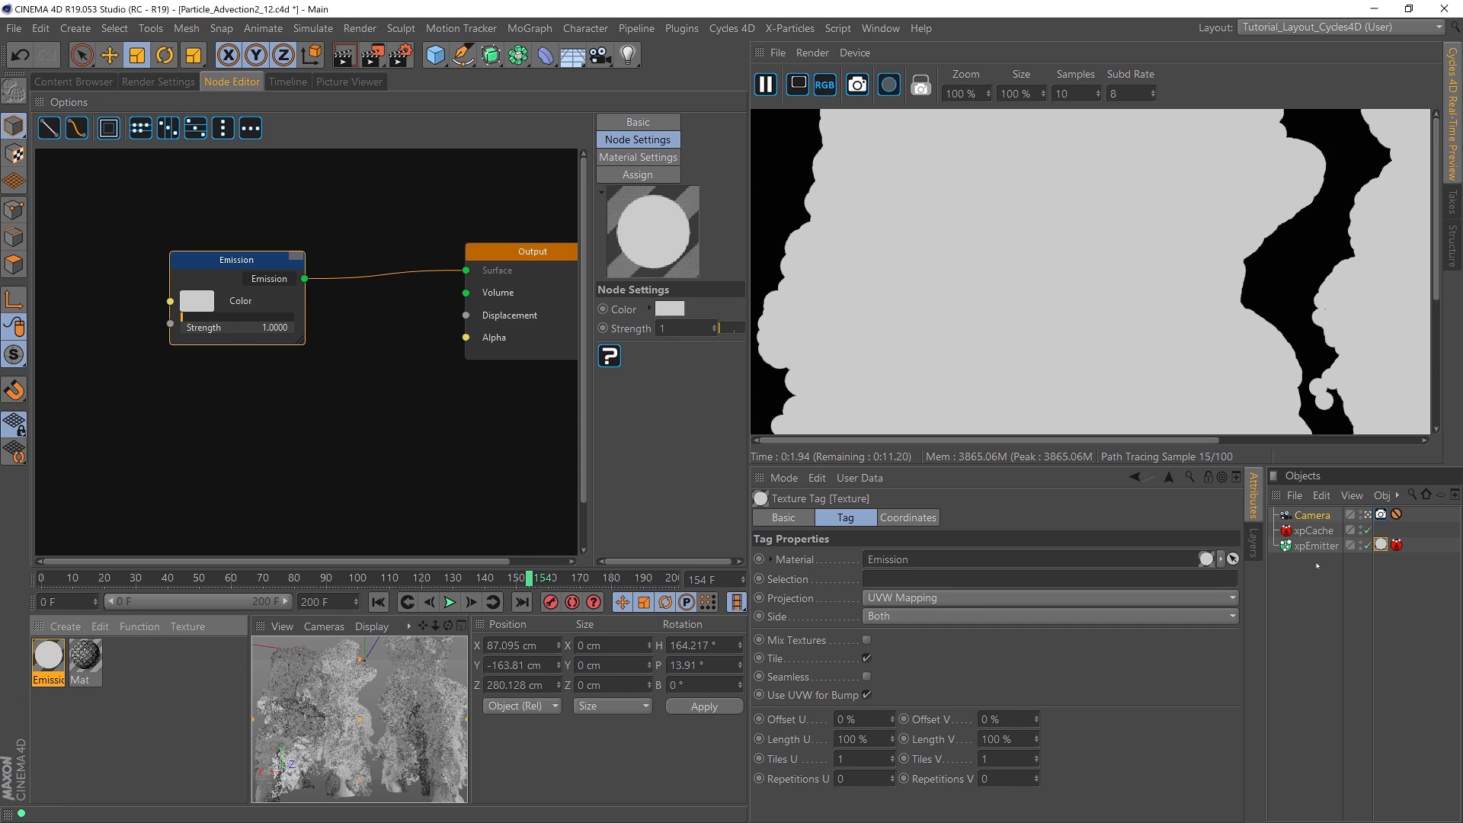
Step: Set the real-time preview's size to 40%
{"action": "left_click", "coordinate": [1021, 93]}
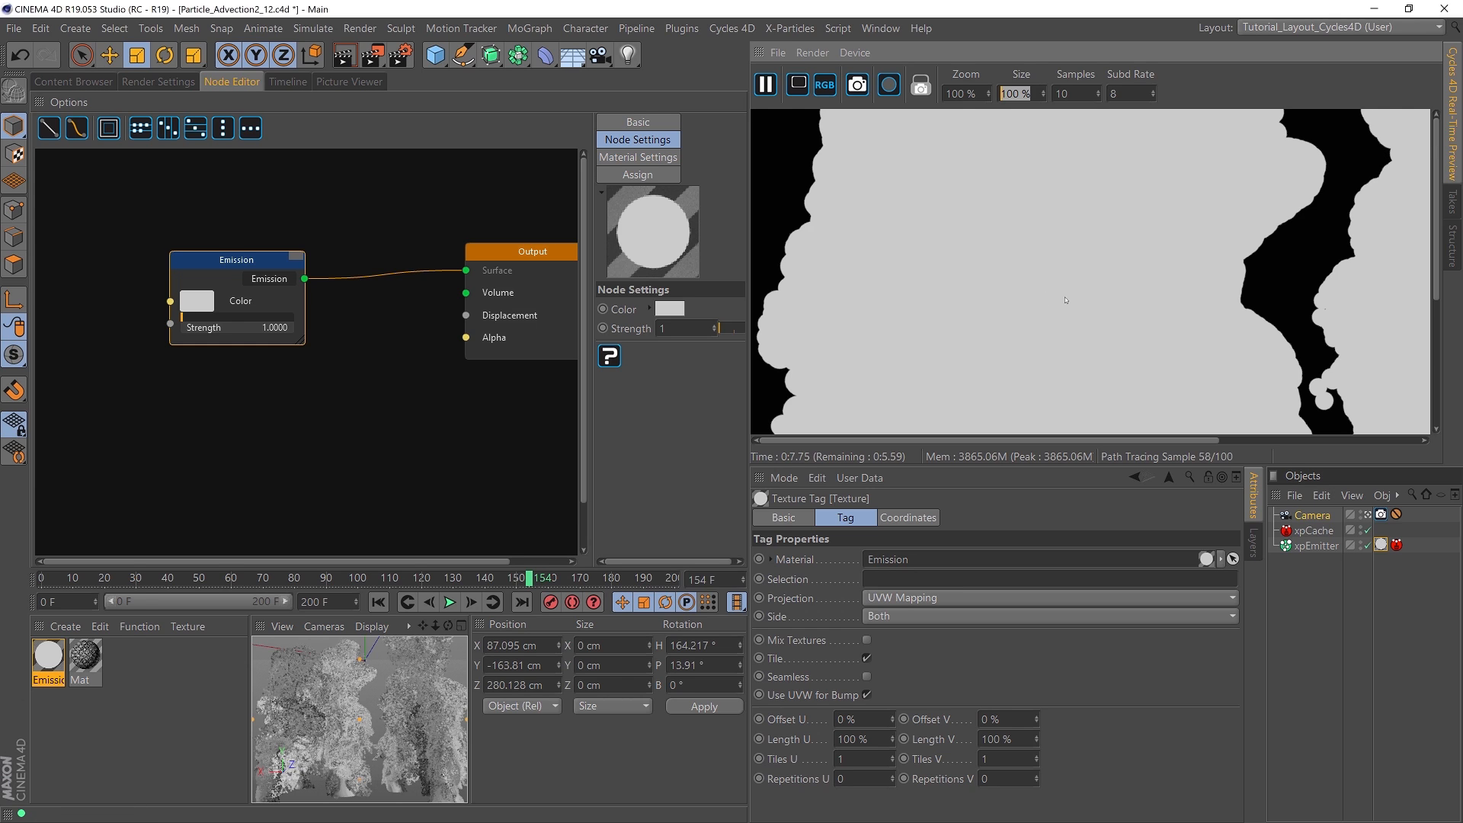
{"action": "type", "text": "40"}
{"action": "key", "text": "Return"}
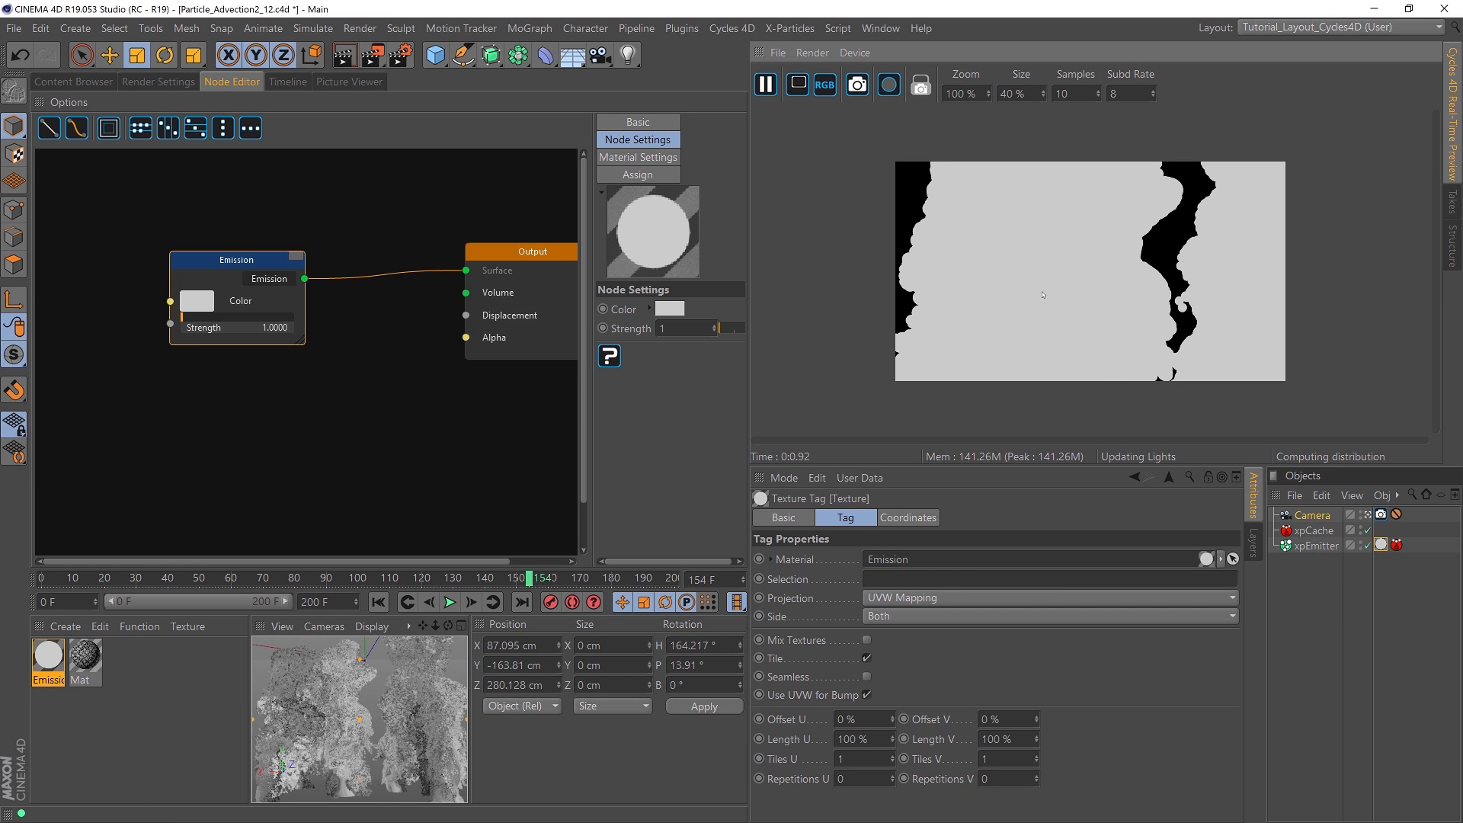
Step: Add a Cycles 4D cyInstance tag to the xpEmitter object
{"action": "left_click", "coordinate": [1309, 552]}
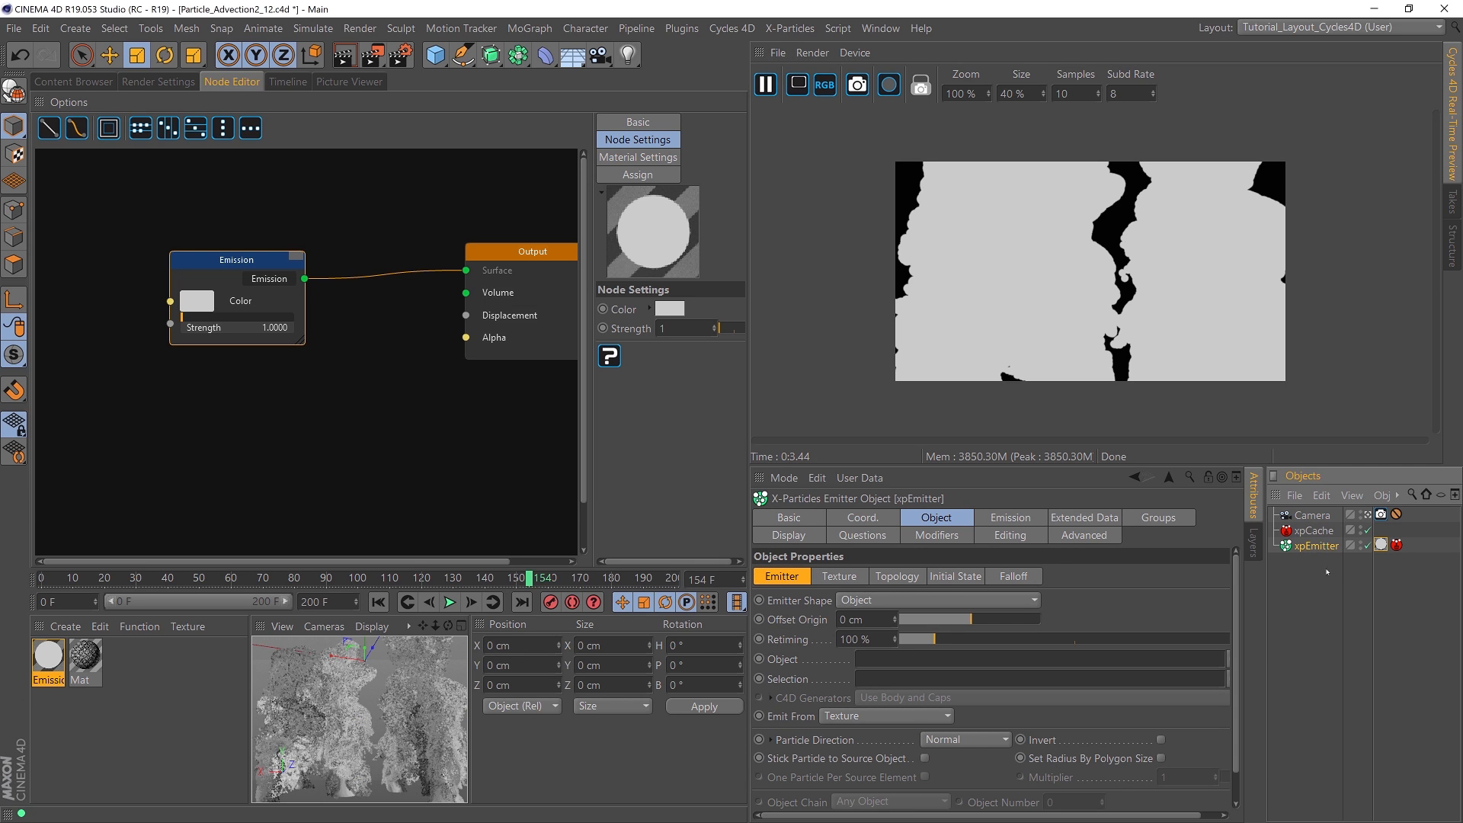
{"action": "left_click", "coordinate": [1397, 494]}
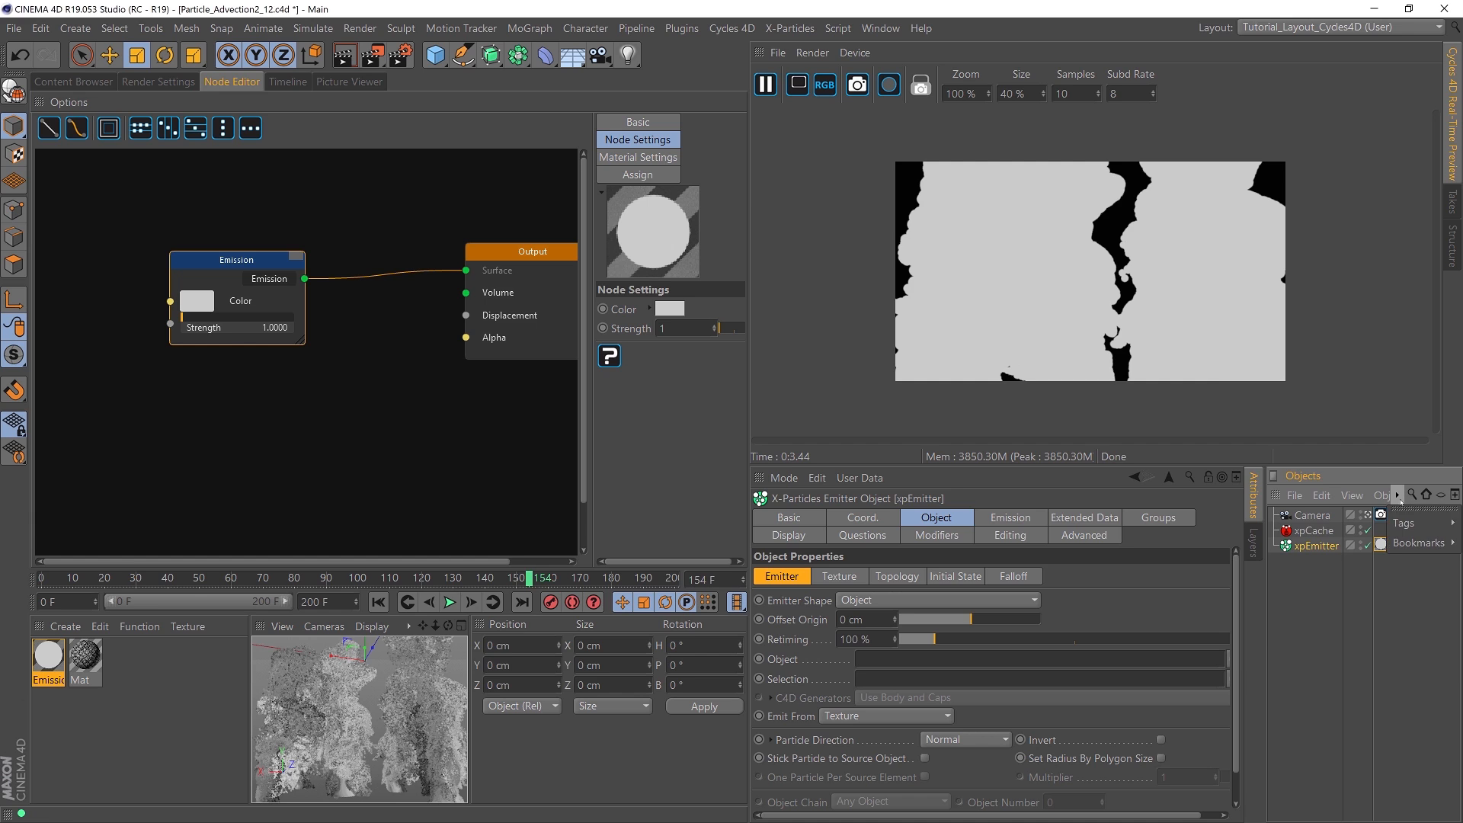
{"action": "mouse_move", "coordinate": [1401, 523]}
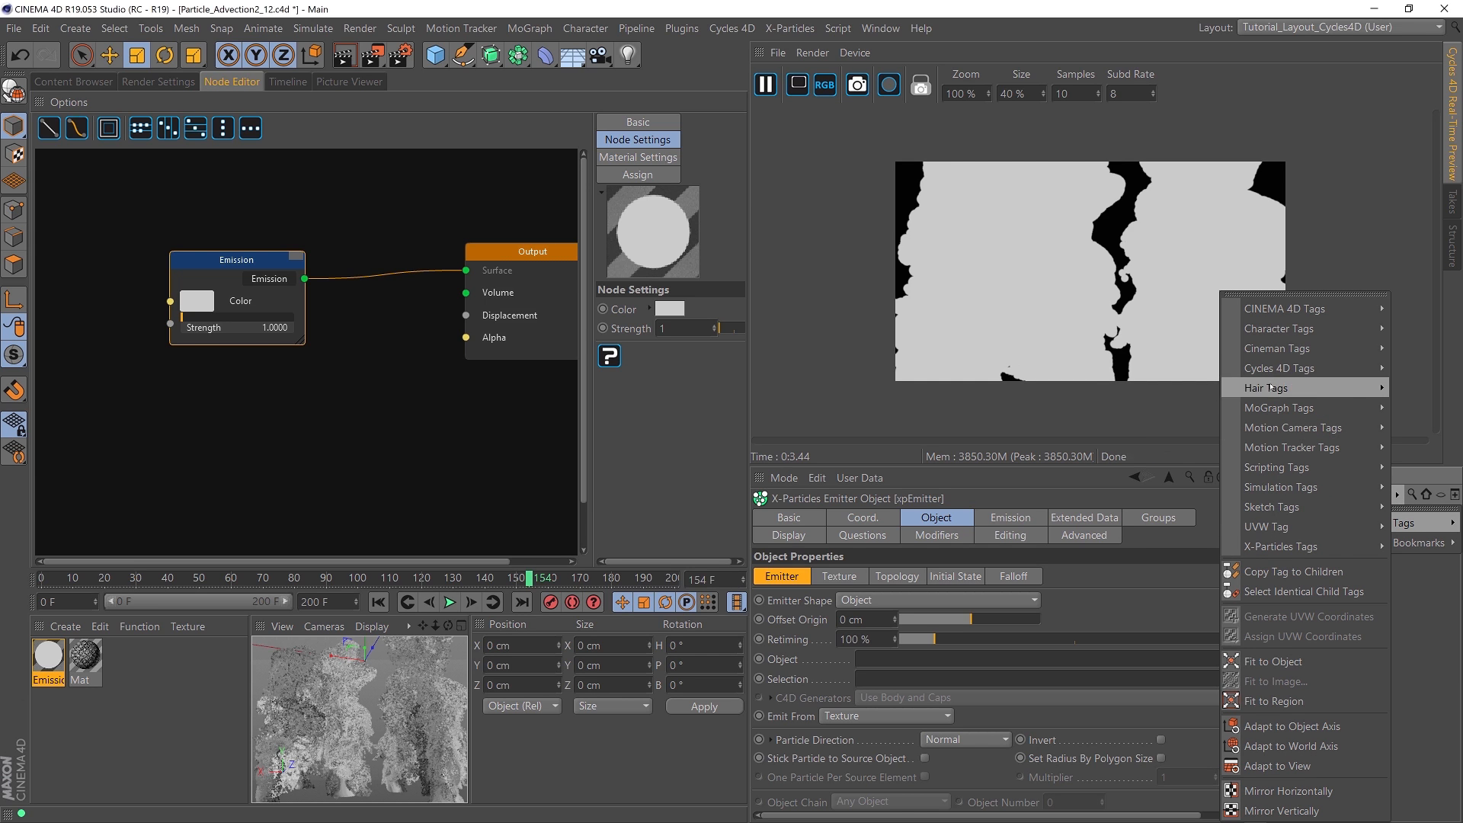
{"action": "mouse_move", "coordinate": [1280, 371]}
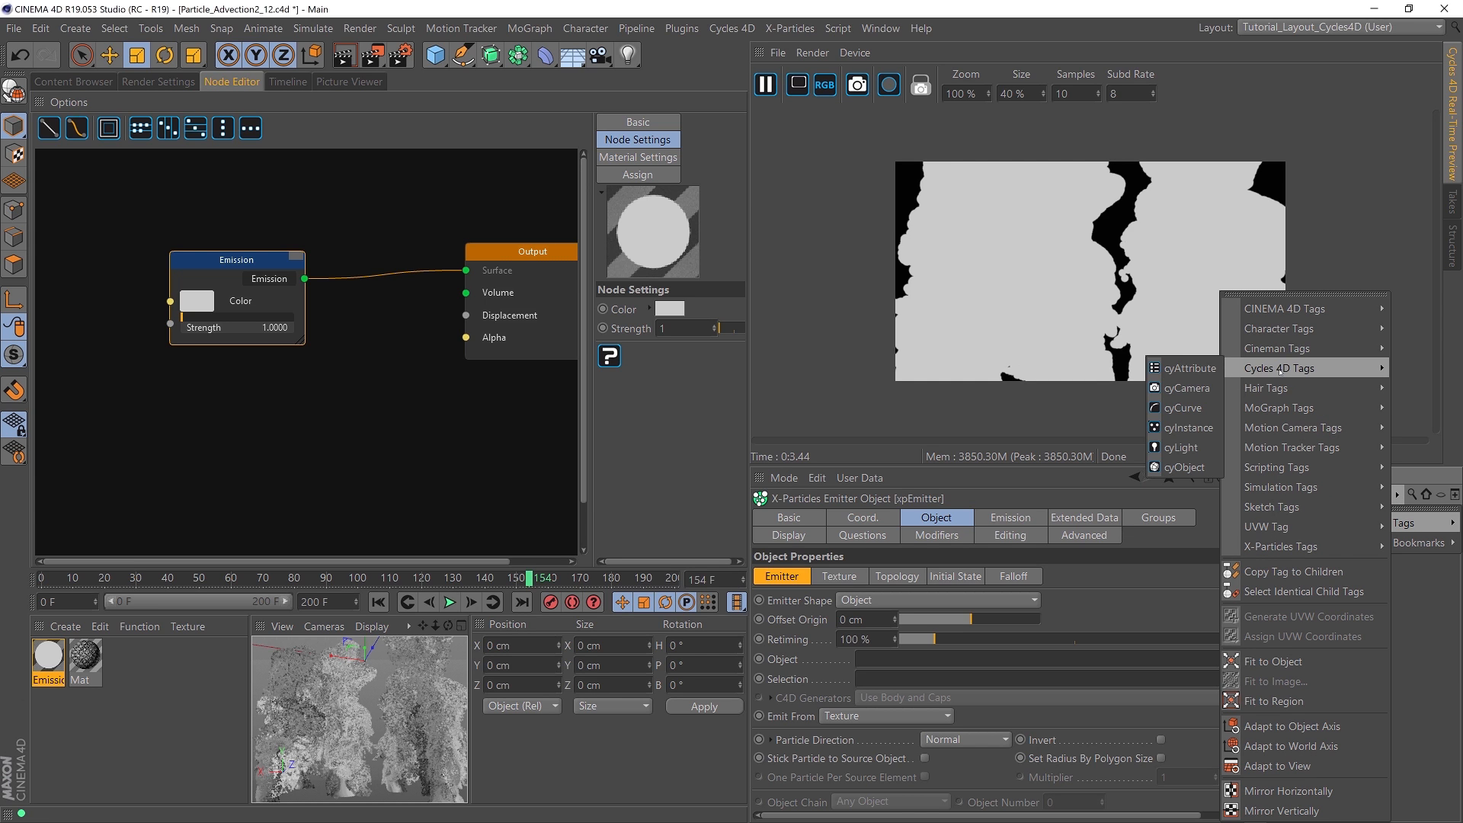
{"action": "left_click", "coordinate": [1185, 429]}
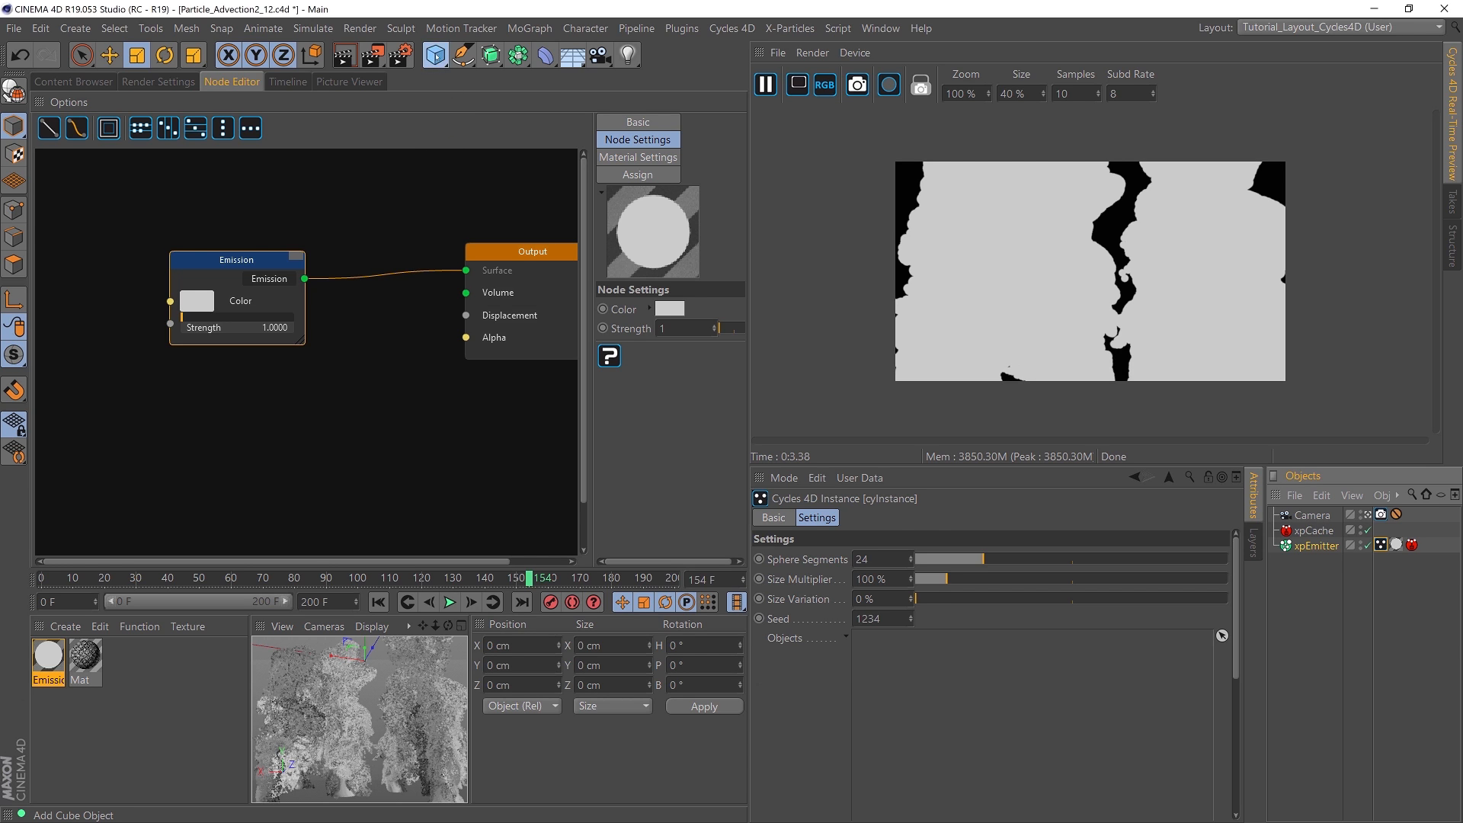
Step: Add a cube primitive to the scene and pause the real-time preview
{"action": "left_click", "coordinate": [435, 55]}
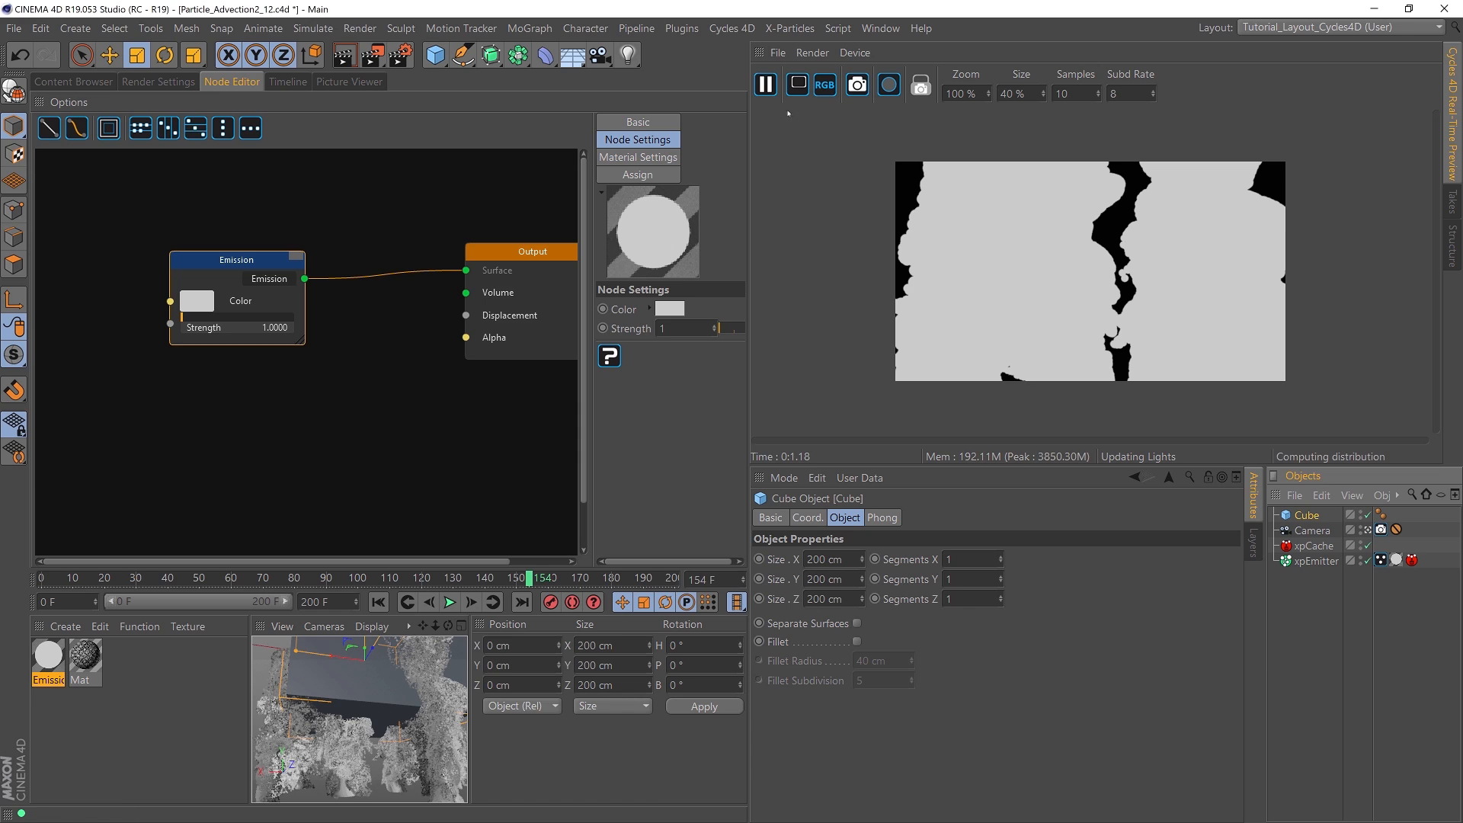
{"action": "left_click", "coordinate": [765, 85]}
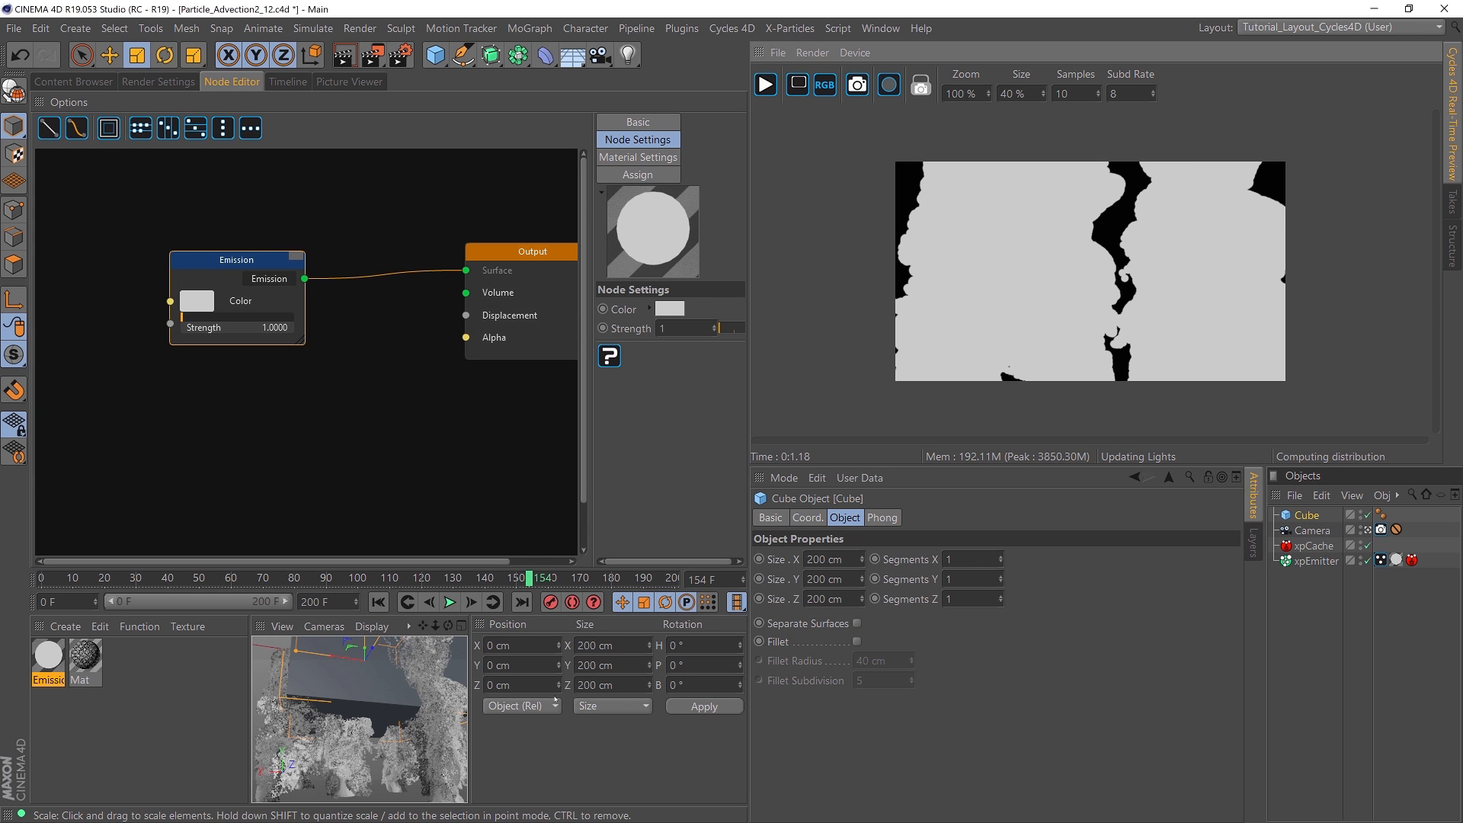
Step: Set the cube's size to 5 cm in X, Y and Z
{"action": "left_click", "coordinate": [848, 559]}
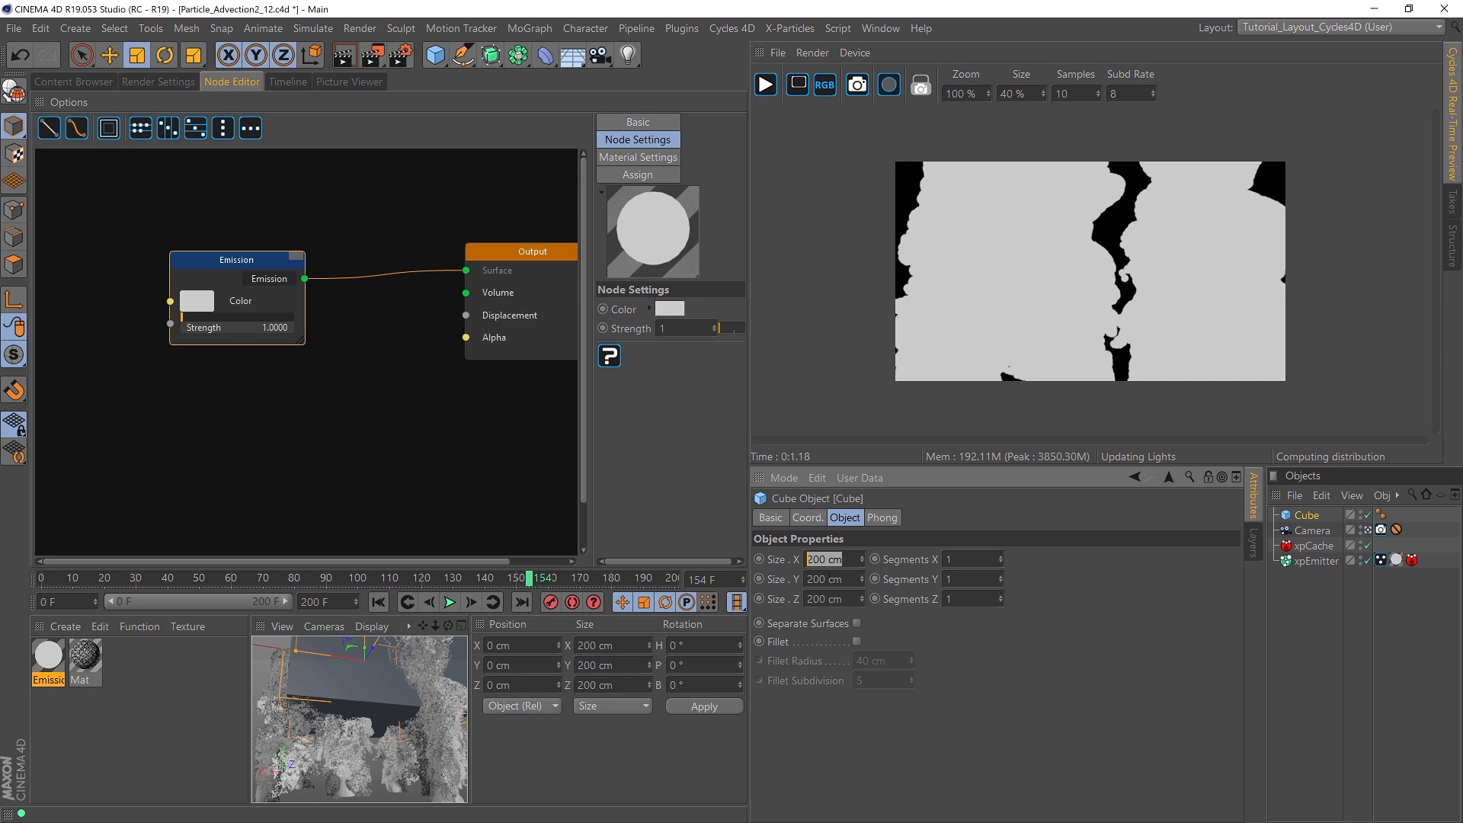
{"action": "type", "text": "5"}
{"action": "key", "text": "Tab"}
{"action": "type", "text": "5"}
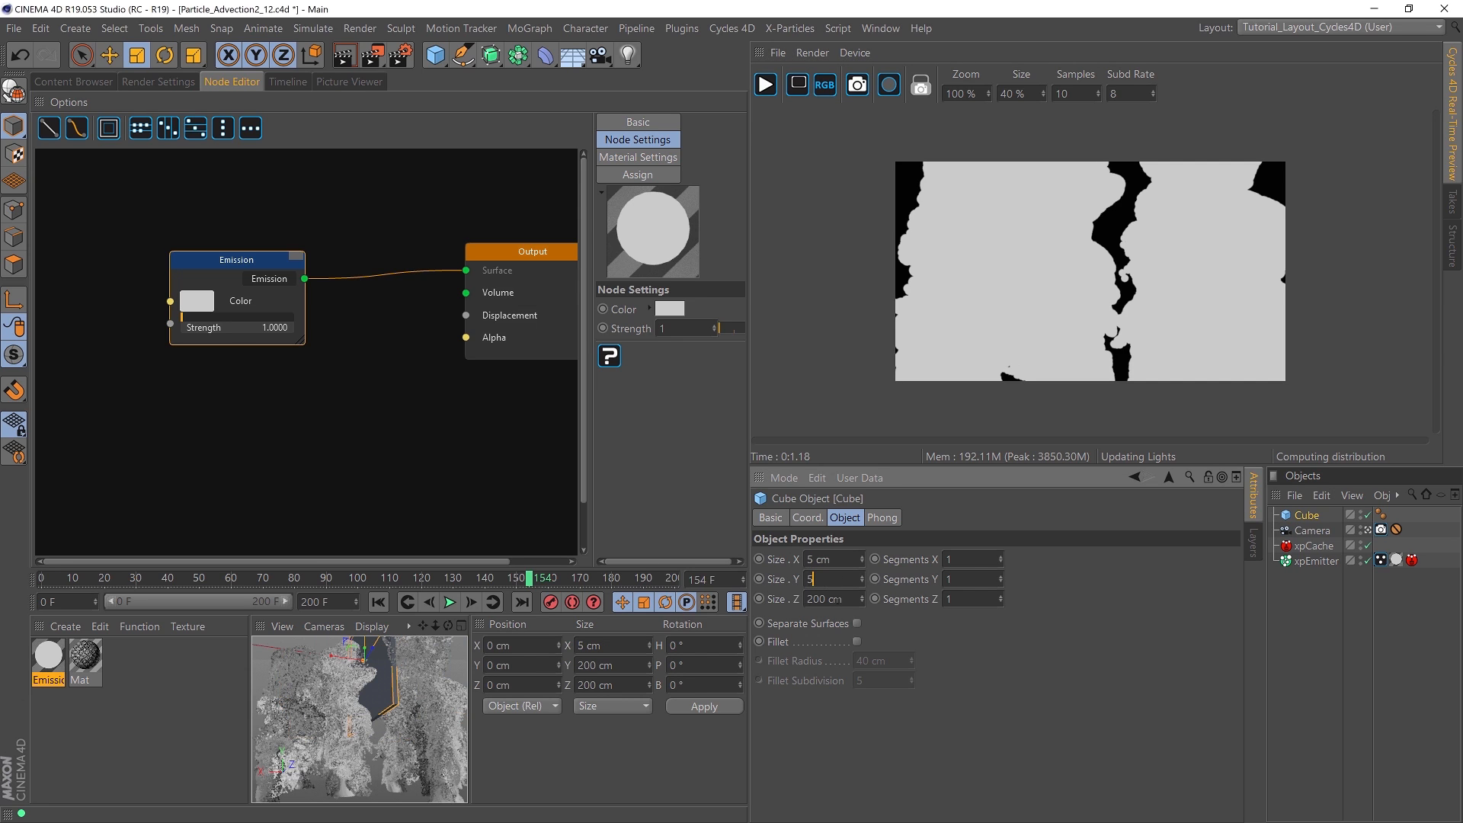
{"action": "key", "text": "Tab"}
{"action": "type", "text": "5"}
{"action": "key", "text": "Return"}
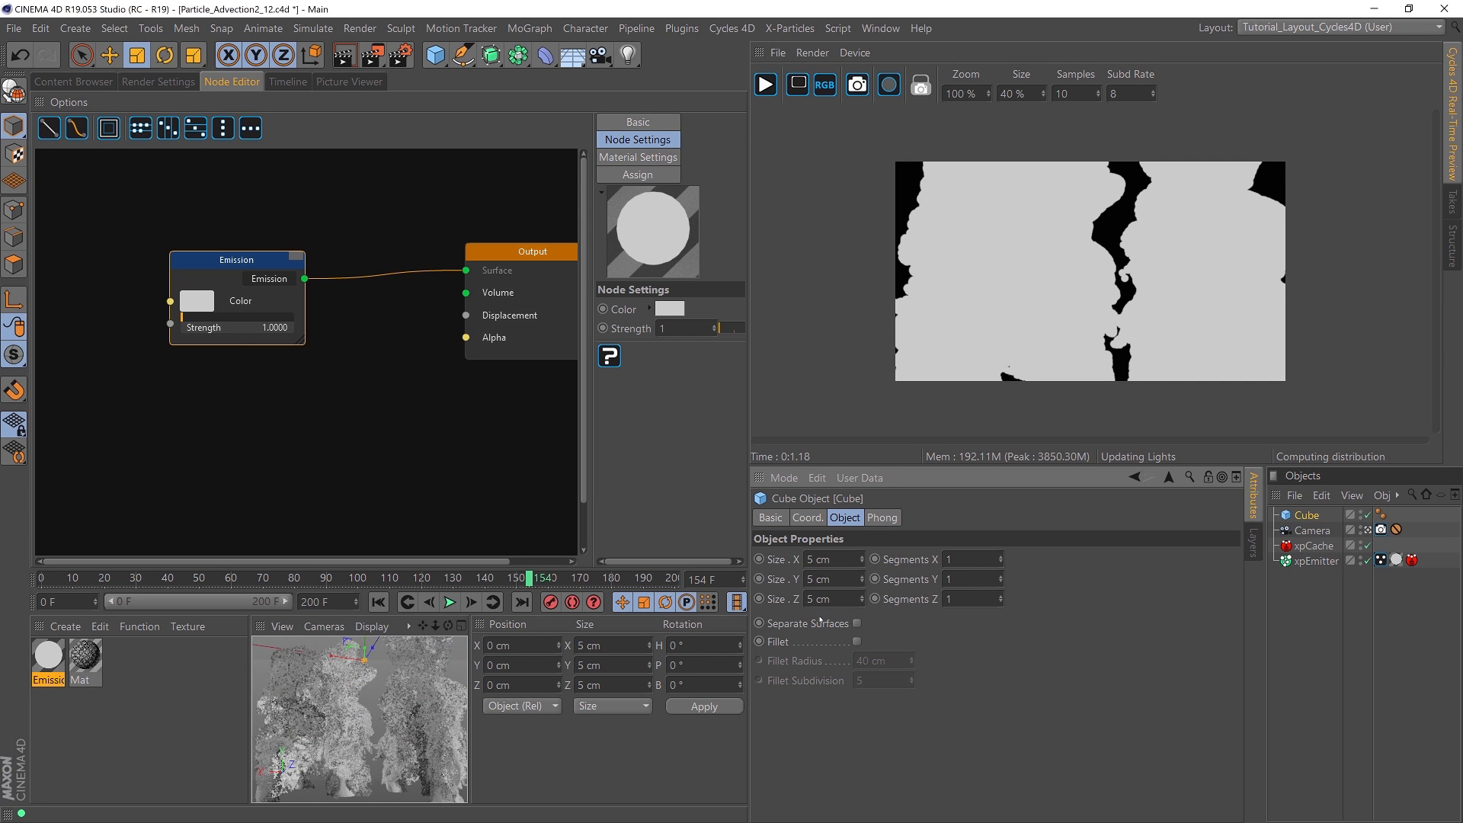
Step: Add the Cube to the Objects list of xpEmitter's cyInstance tag and restart the real-time preview
{"action": "left_click", "coordinate": [1380, 560]}
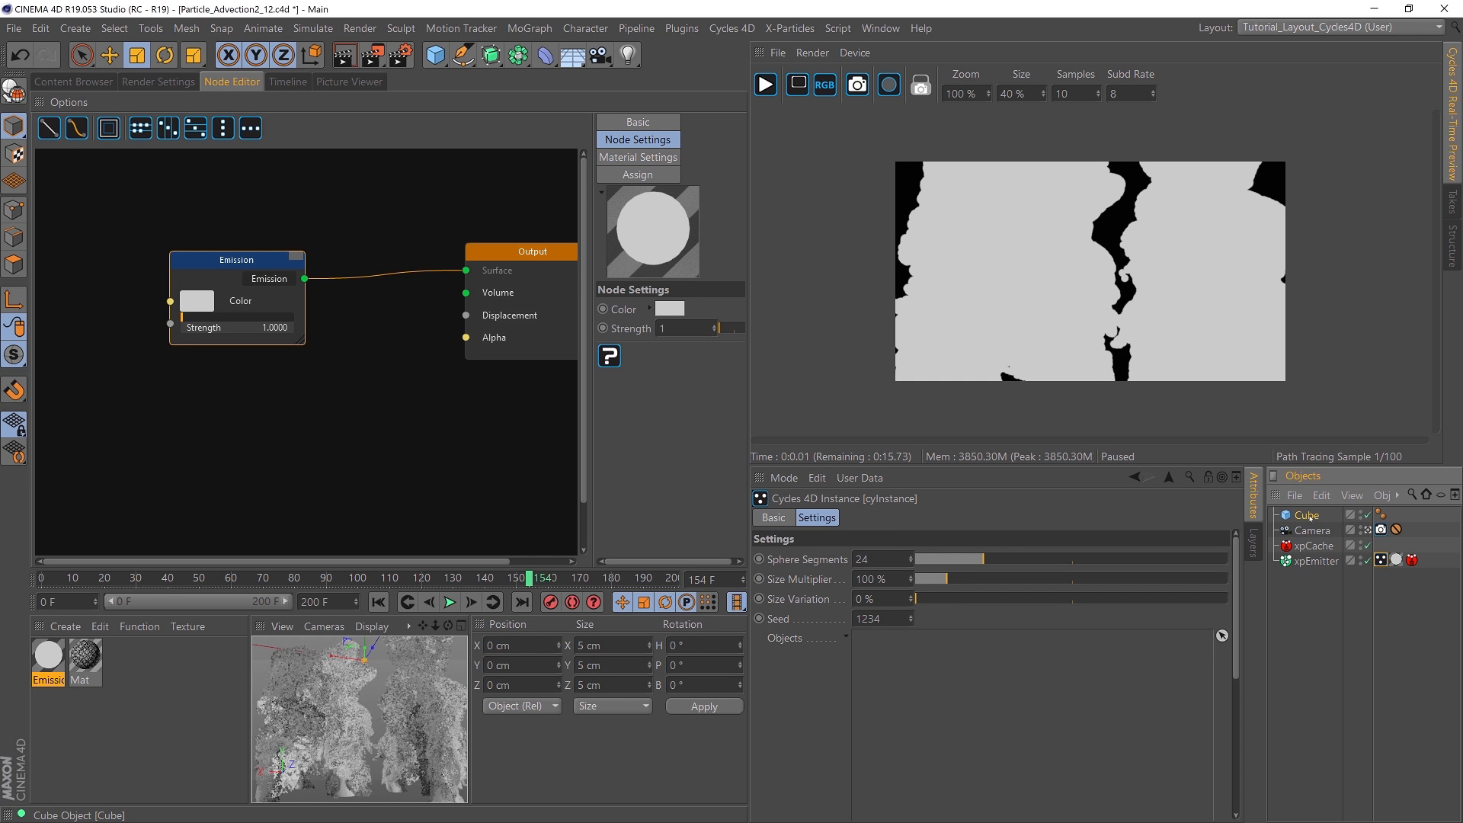
{"action": "left_click_drag", "start_coordinate": [1012, 575], "coordinate": [896, 673]}
{"action": "left_click", "coordinate": [765, 85]}
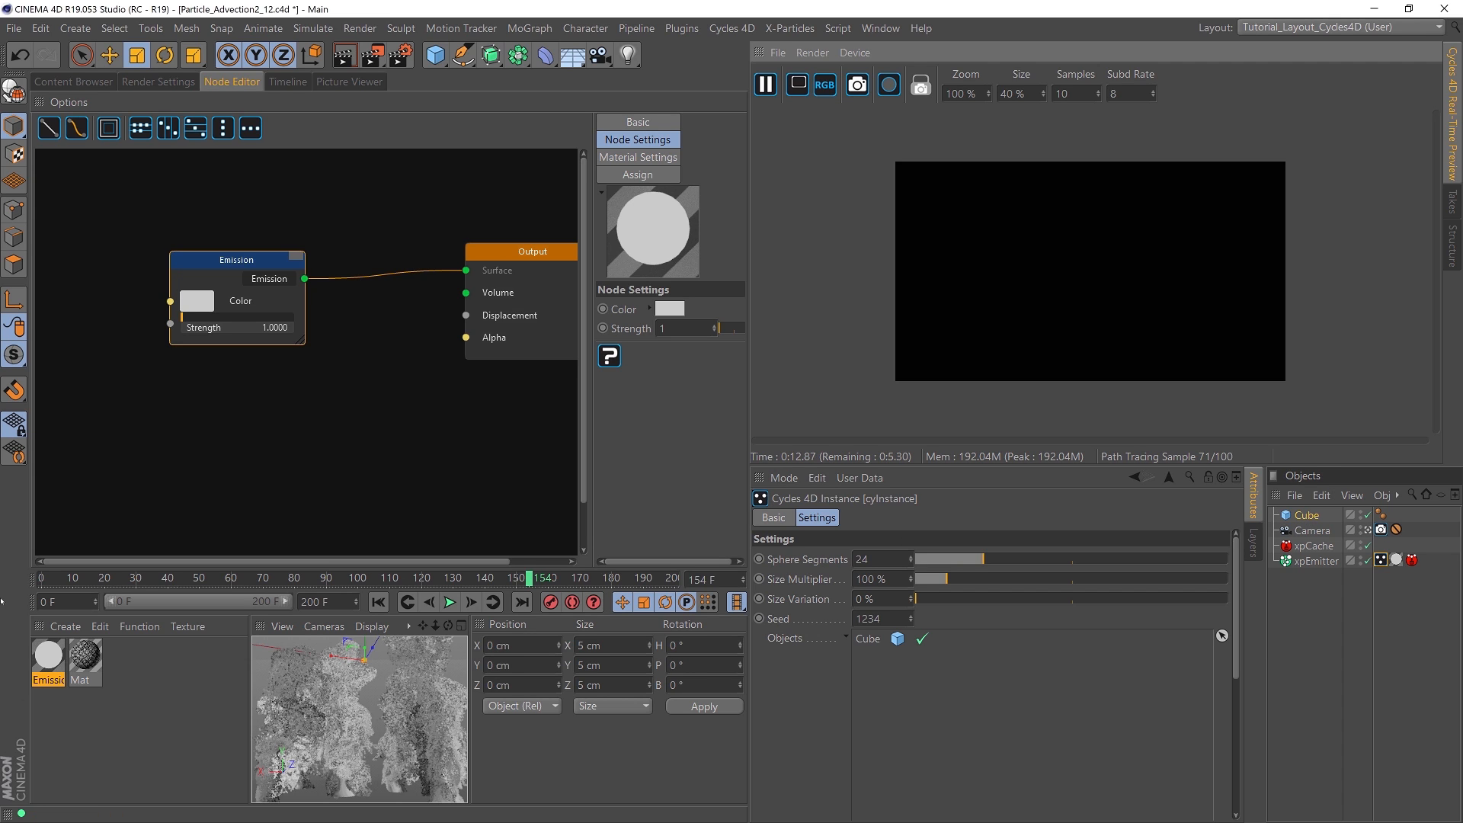
Step: Apply the Emission material to the Cube object
{"action": "left_click_drag", "start_coordinate": [50, 657], "coordinate": [1061, 575]}
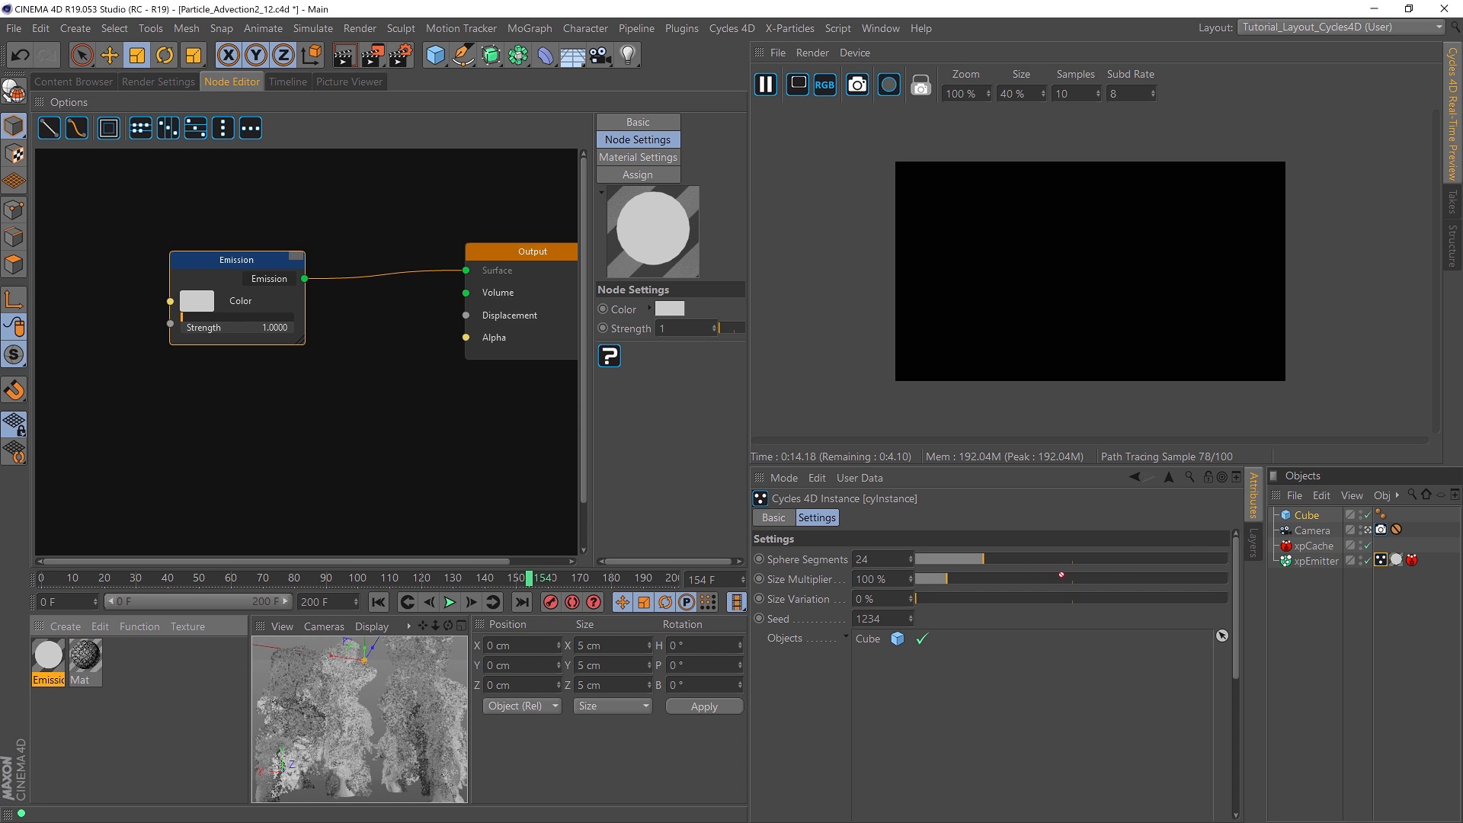
{"action": "left_click_drag", "start_coordinate": [1301, 524], "coordinate": [1303, 522]}
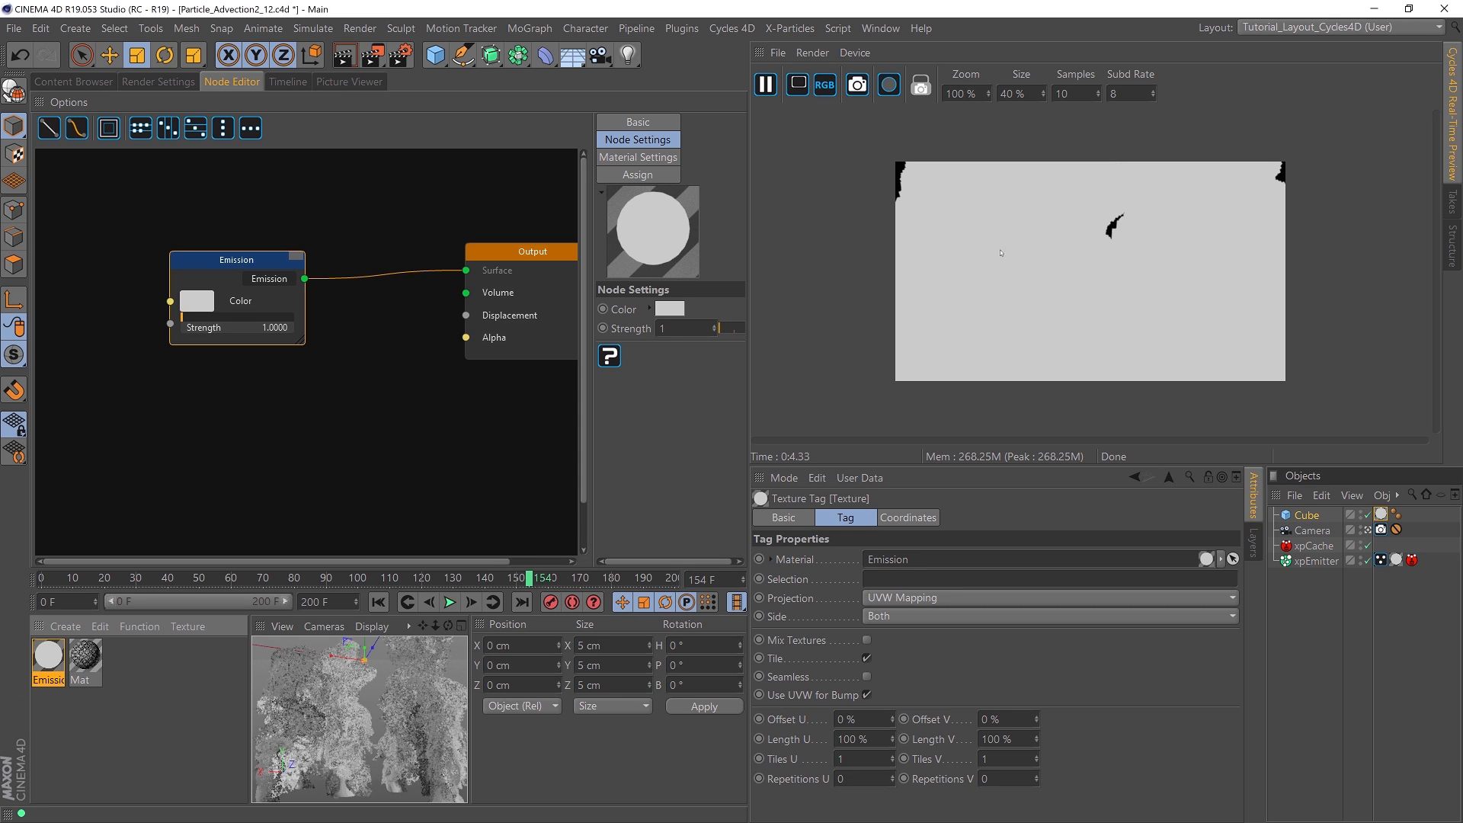
Step: Set the cyInstance tag's Size Multiplier to 1 % and its Size Variation to 5 %
{"action": "left_click", "coordinate": [1381, 560]}
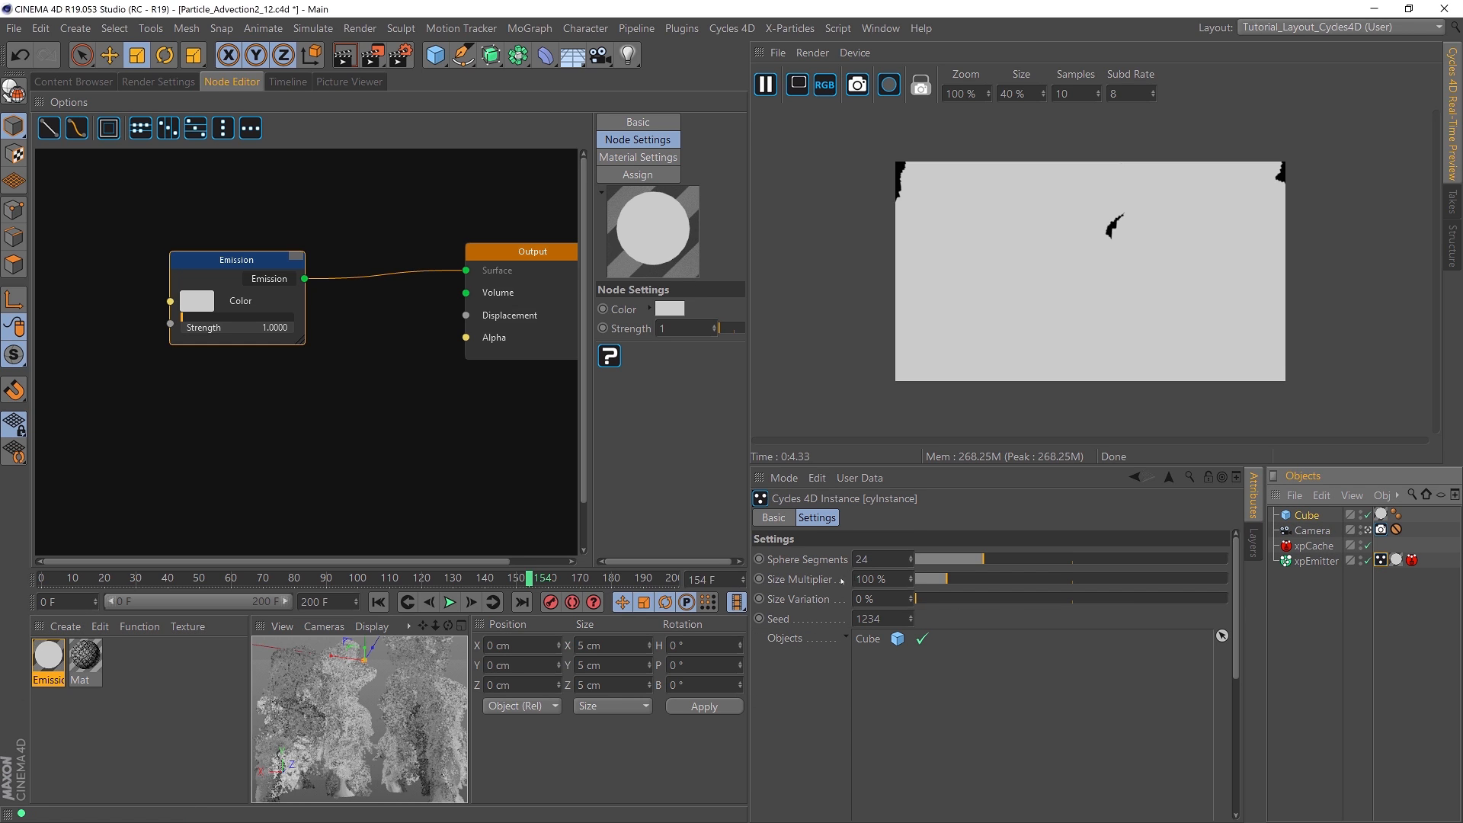
{"action": "left_click", "coordinate": [896, 577]}
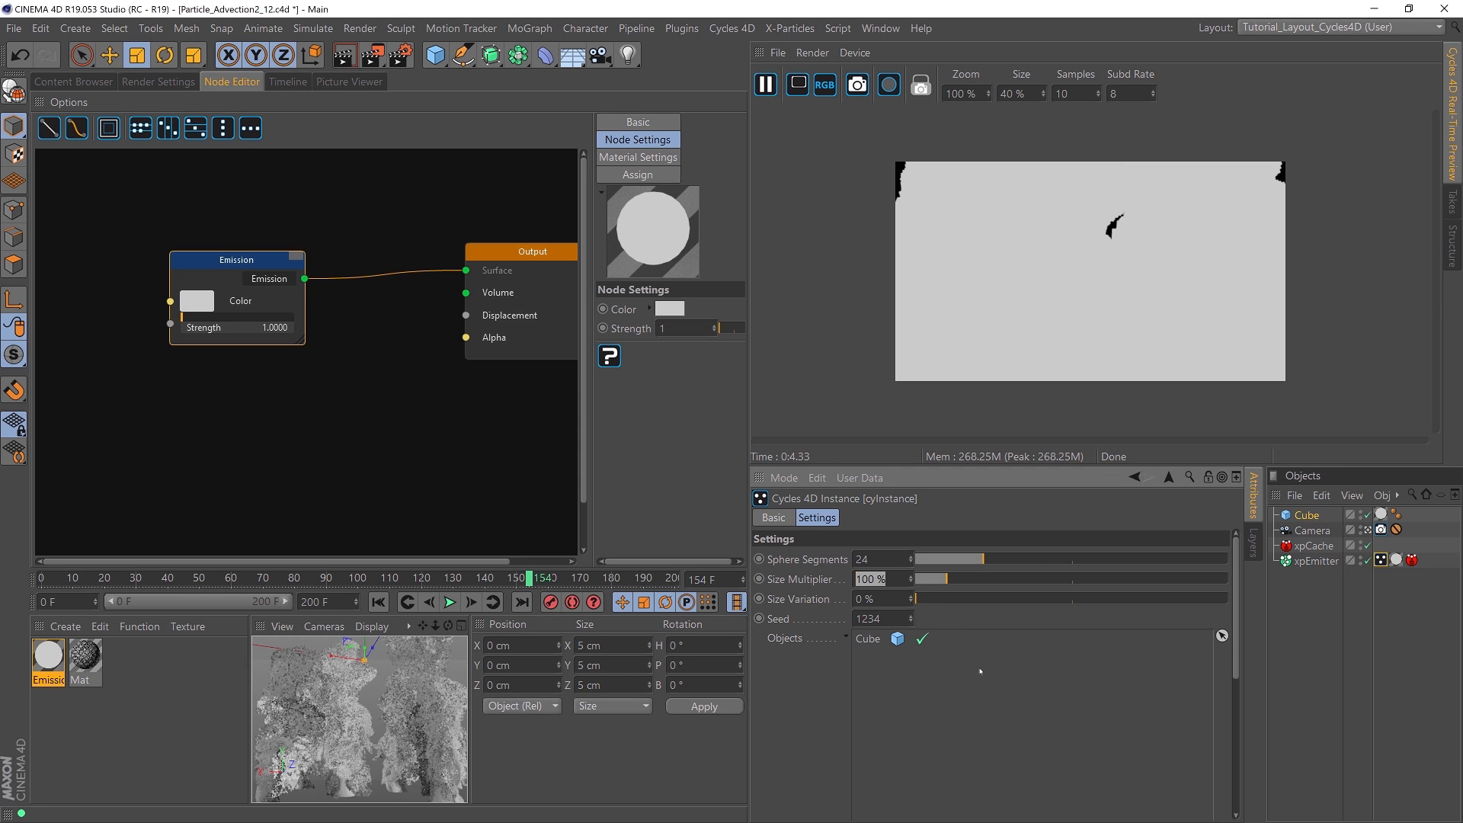
{"action": "type", "text": "1"}
{"action": "key", "text": "Return"}
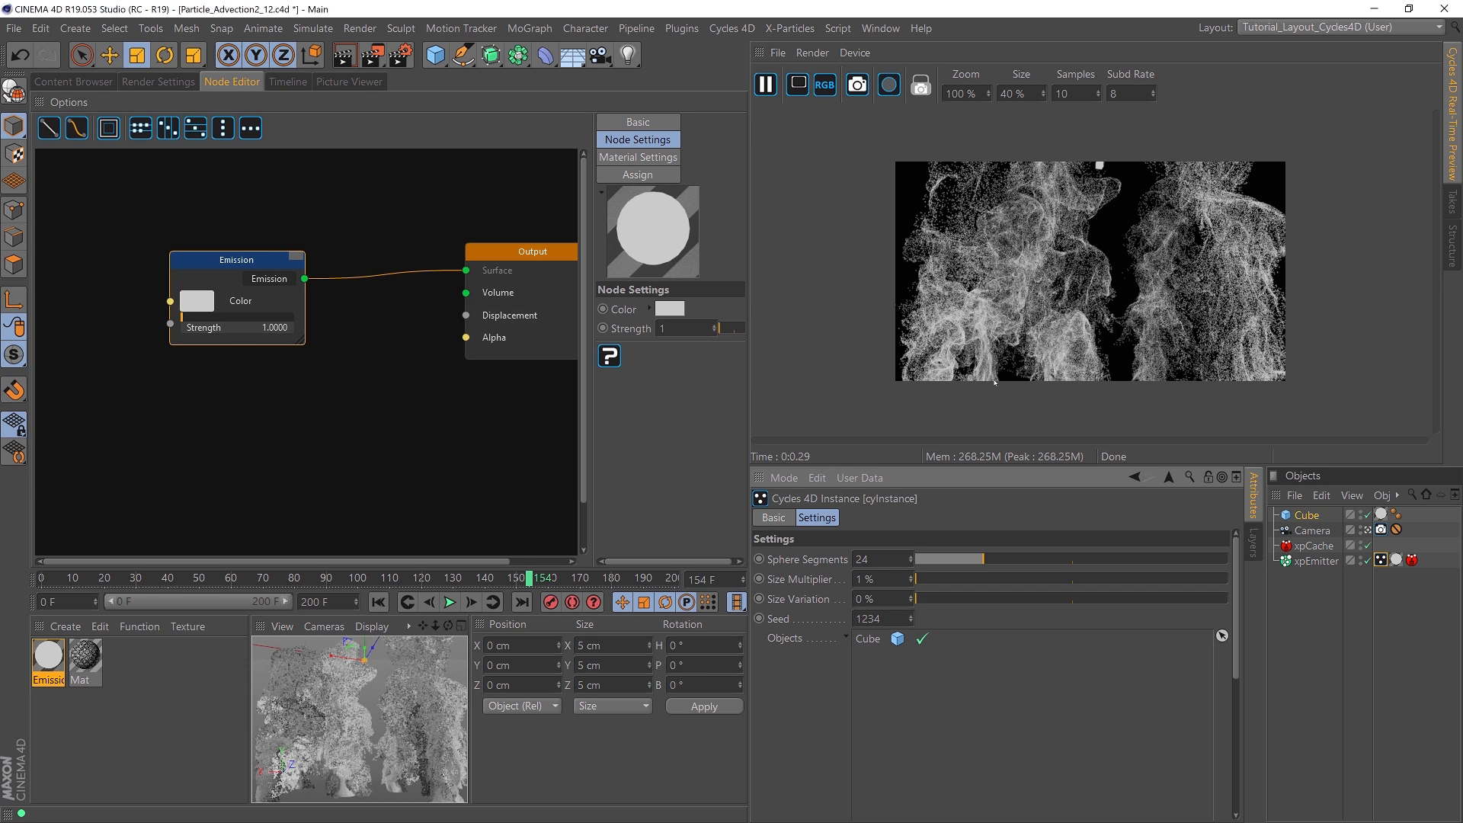
{"action": "left_click_drag", "start_coordinate": [876, 600], "coordinate": [848, 607]}
{"action": "type", "text": "5"}
{"action": "key", "text": "Return"}
Step: Expand the Emission node's colour controls and reposition the Emission and Output nodes to free space before Emission
{"action": "left_click_drag", "start_coordinate": [198, 305], "coordinate": [218, 273]}
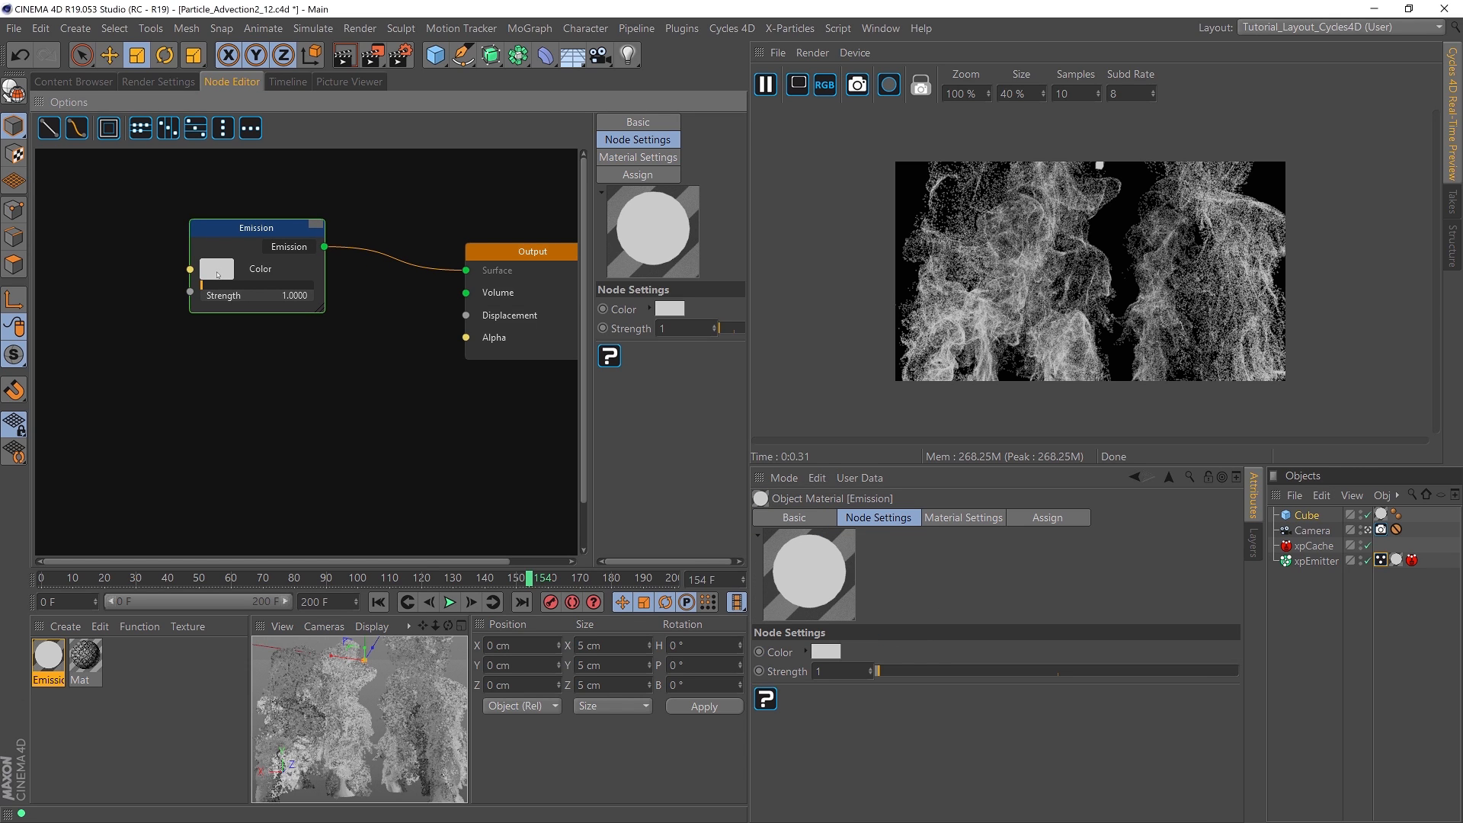
{"action": "left_click", "coordinate": [805, 652]}
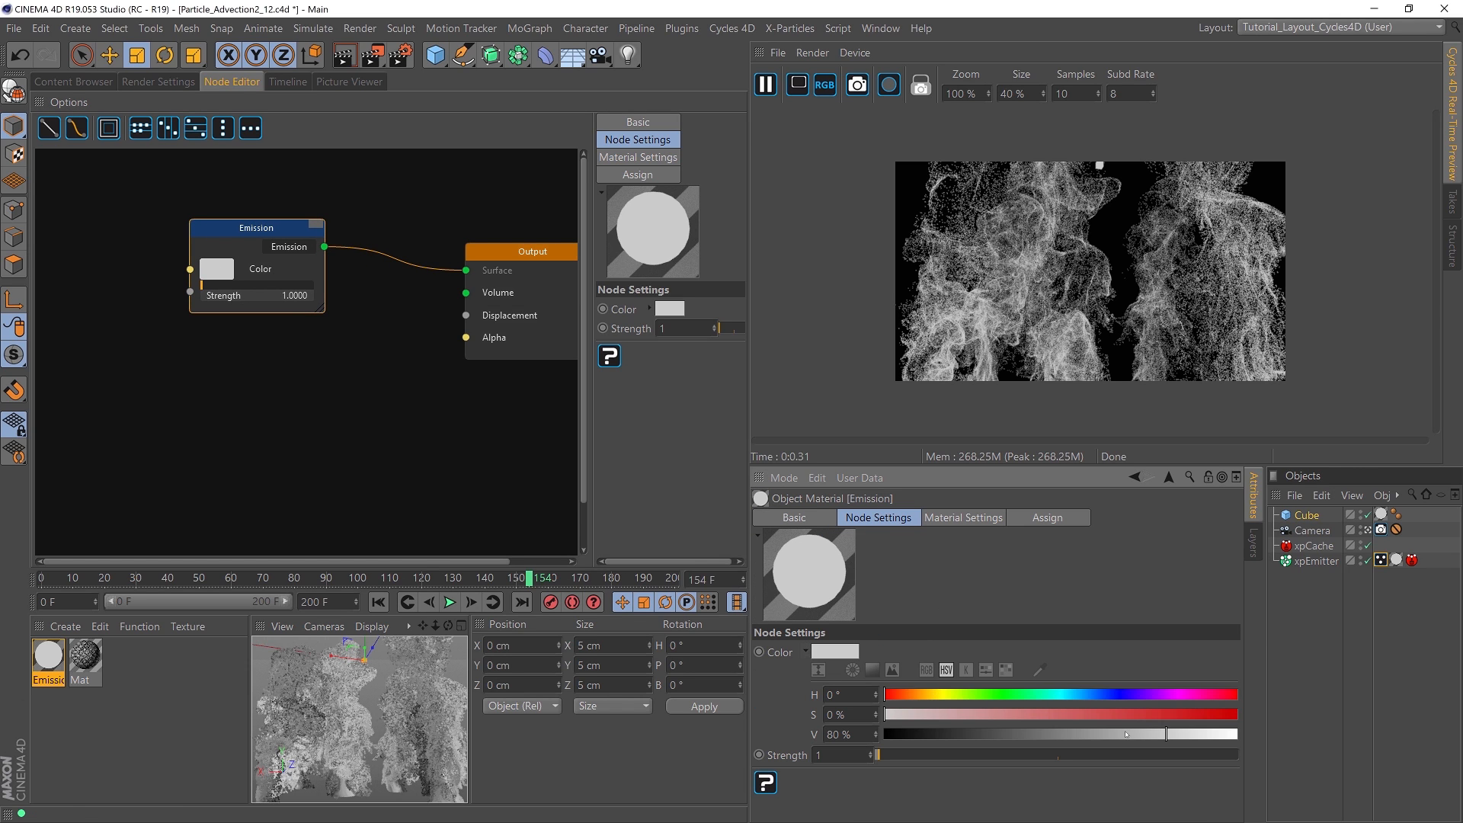
{"action": "left_click_drag", "start_coordinate": [269, 229], "coordinate": [353, 240]}
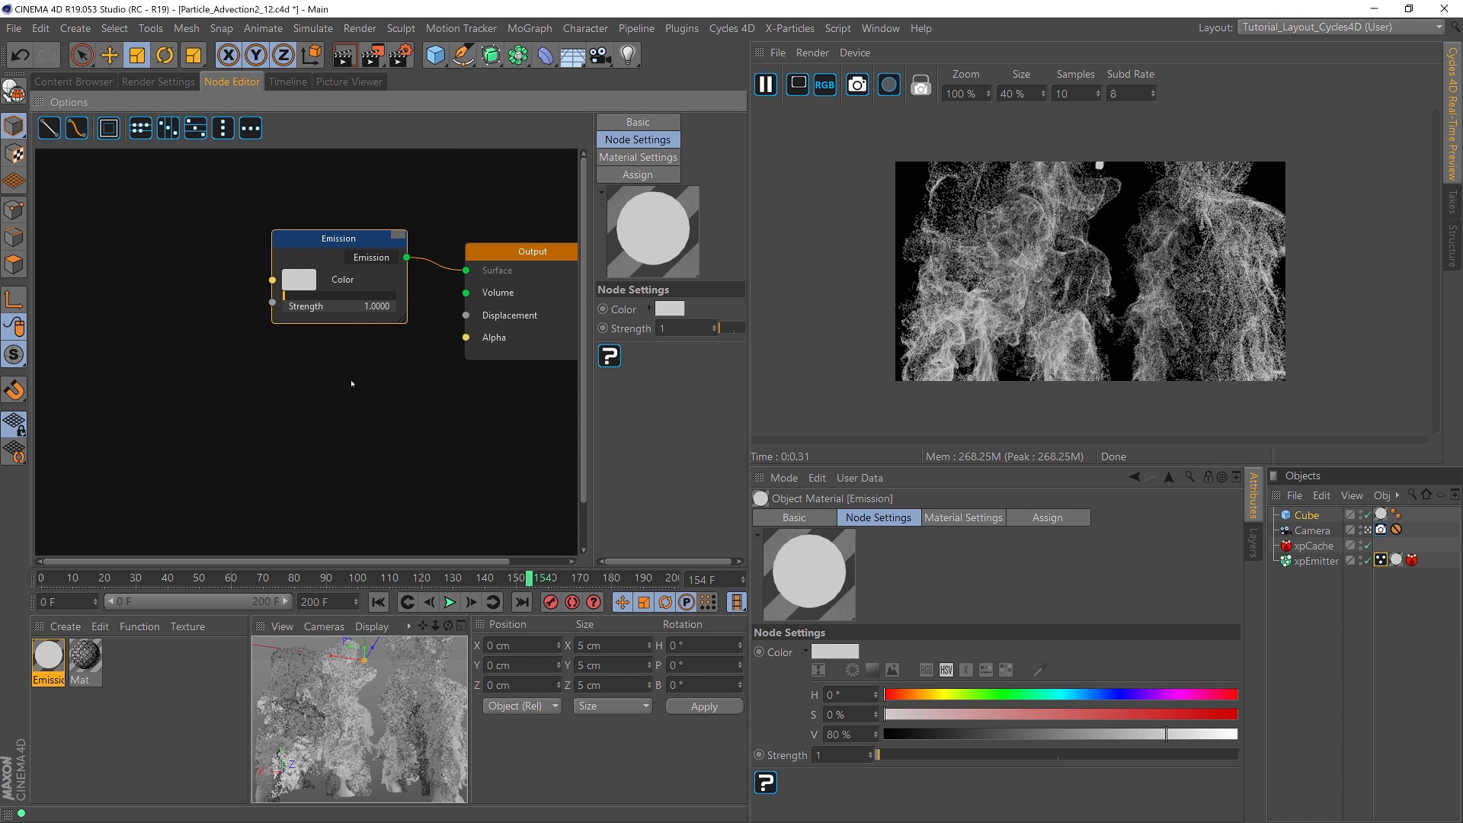
{"action": "left_click_drag", "start_coordinate": [494, 260], "coordinate": [540, 260]}
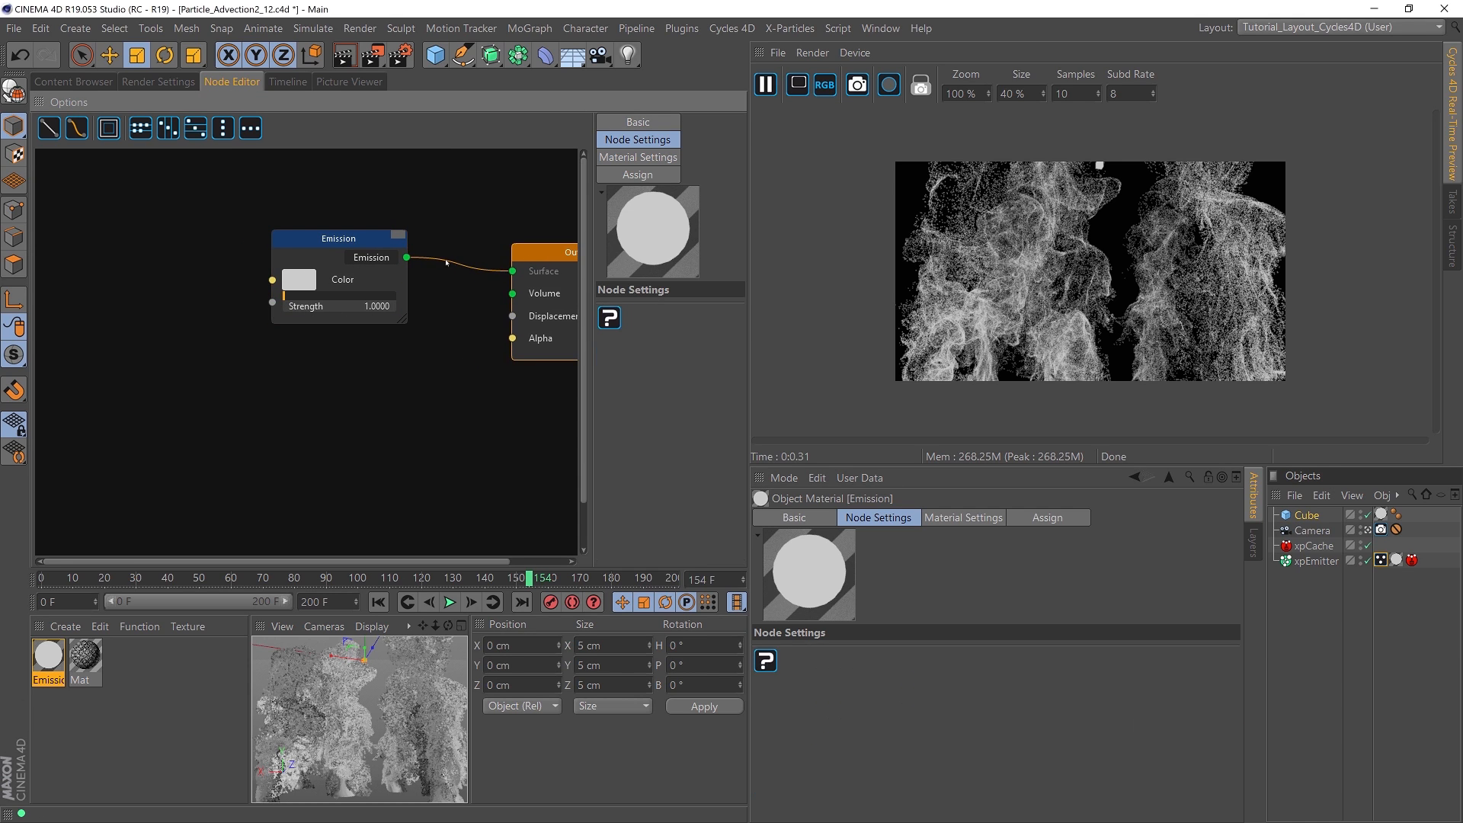
{"action": "left_click_drag", "start_coordinate": [373, 250], "coordinate": [407, 254]}
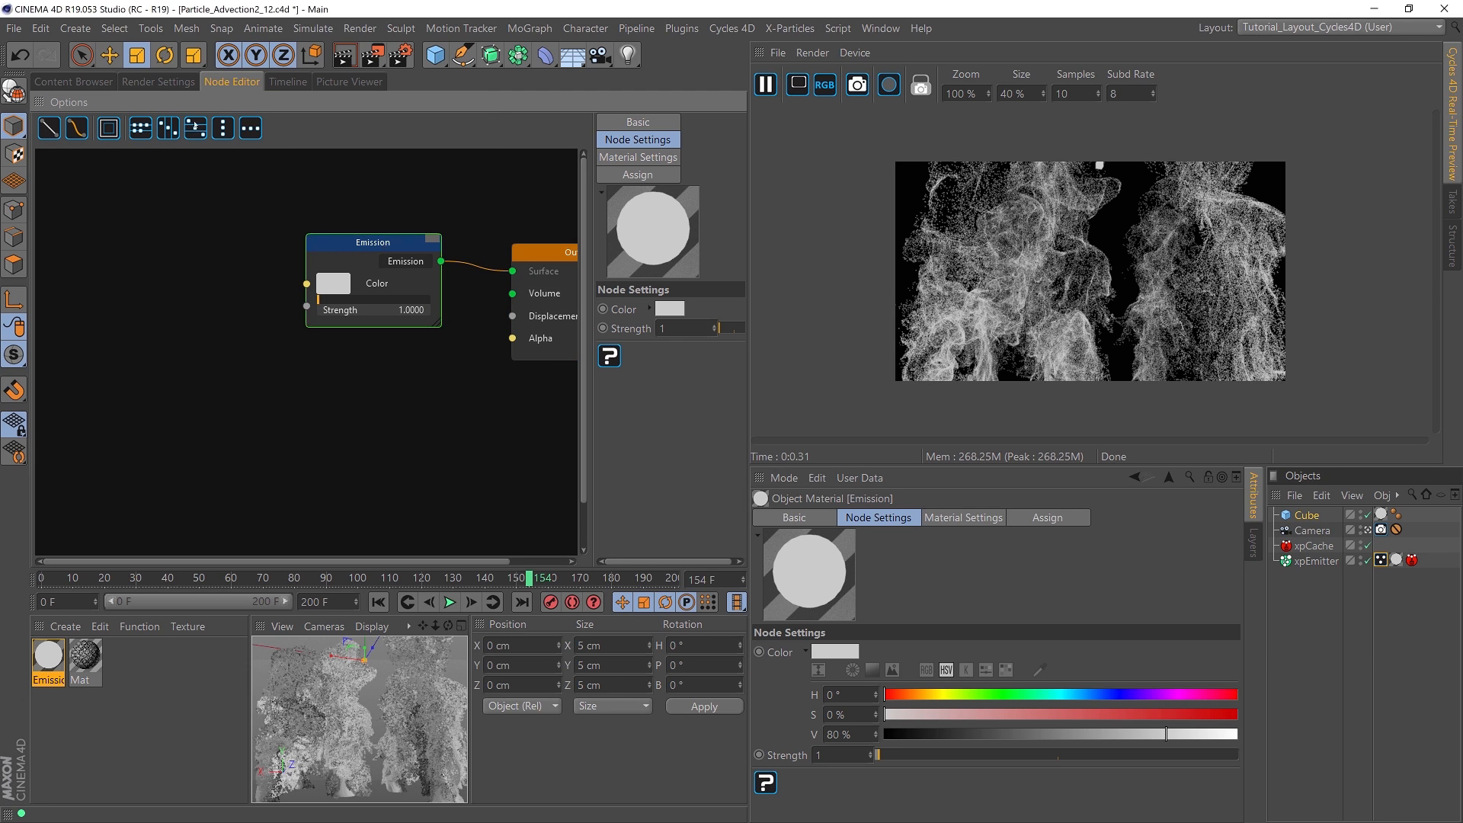
{"action": "mouse_move", "coordinate": [431, 248]}
{"action": "left_mouse_down"}
{"action": "mouse_move", "coordinate": [437, 266]}
{"action": "mouse_move", "coordinate": [444, 242]}
{"action": "left_mouse_up"}
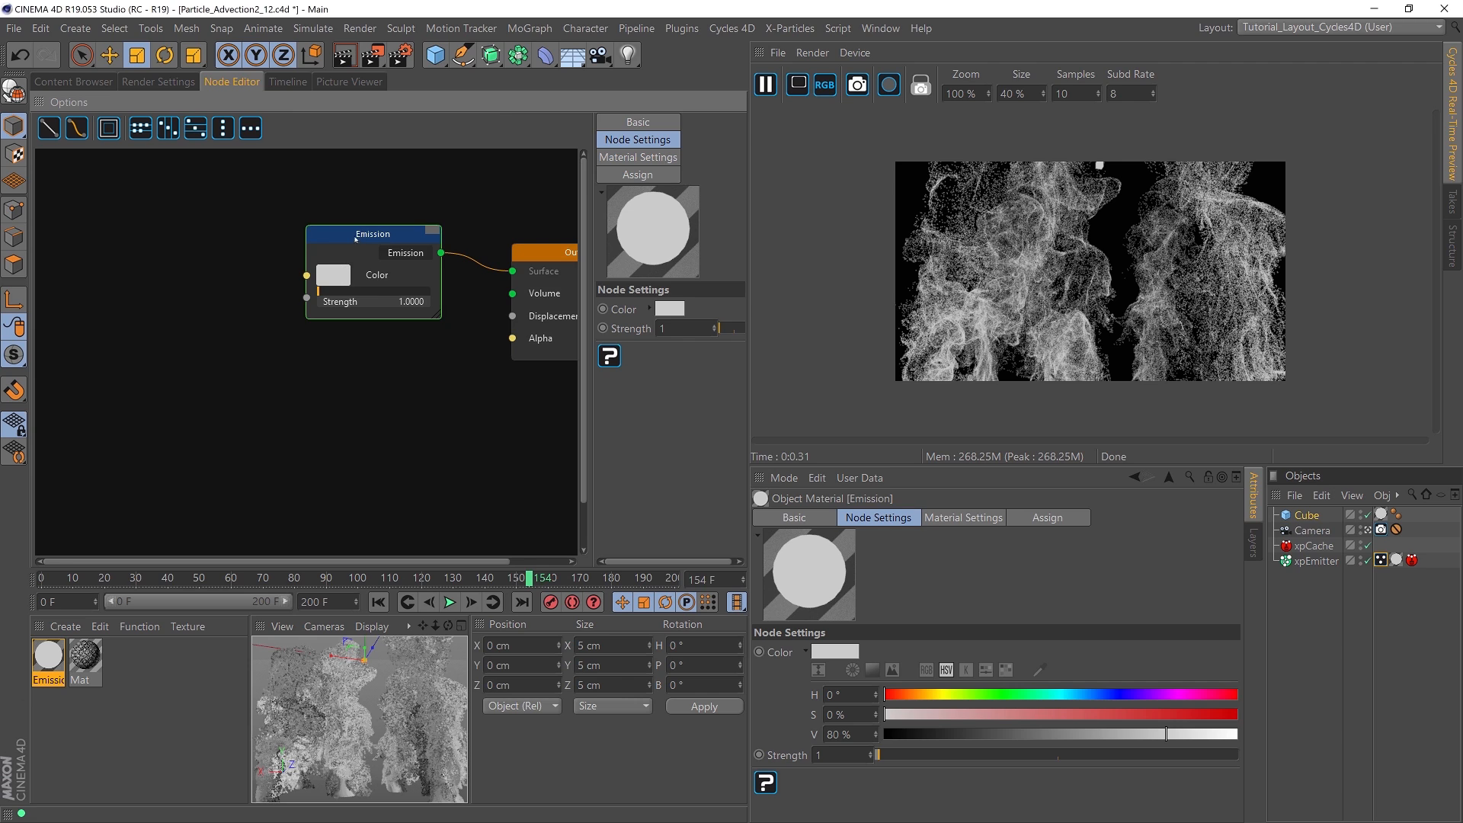
{"action": "left_click_drag", "start_coordinate": [355, 238], "coordinate": [382, 234]}
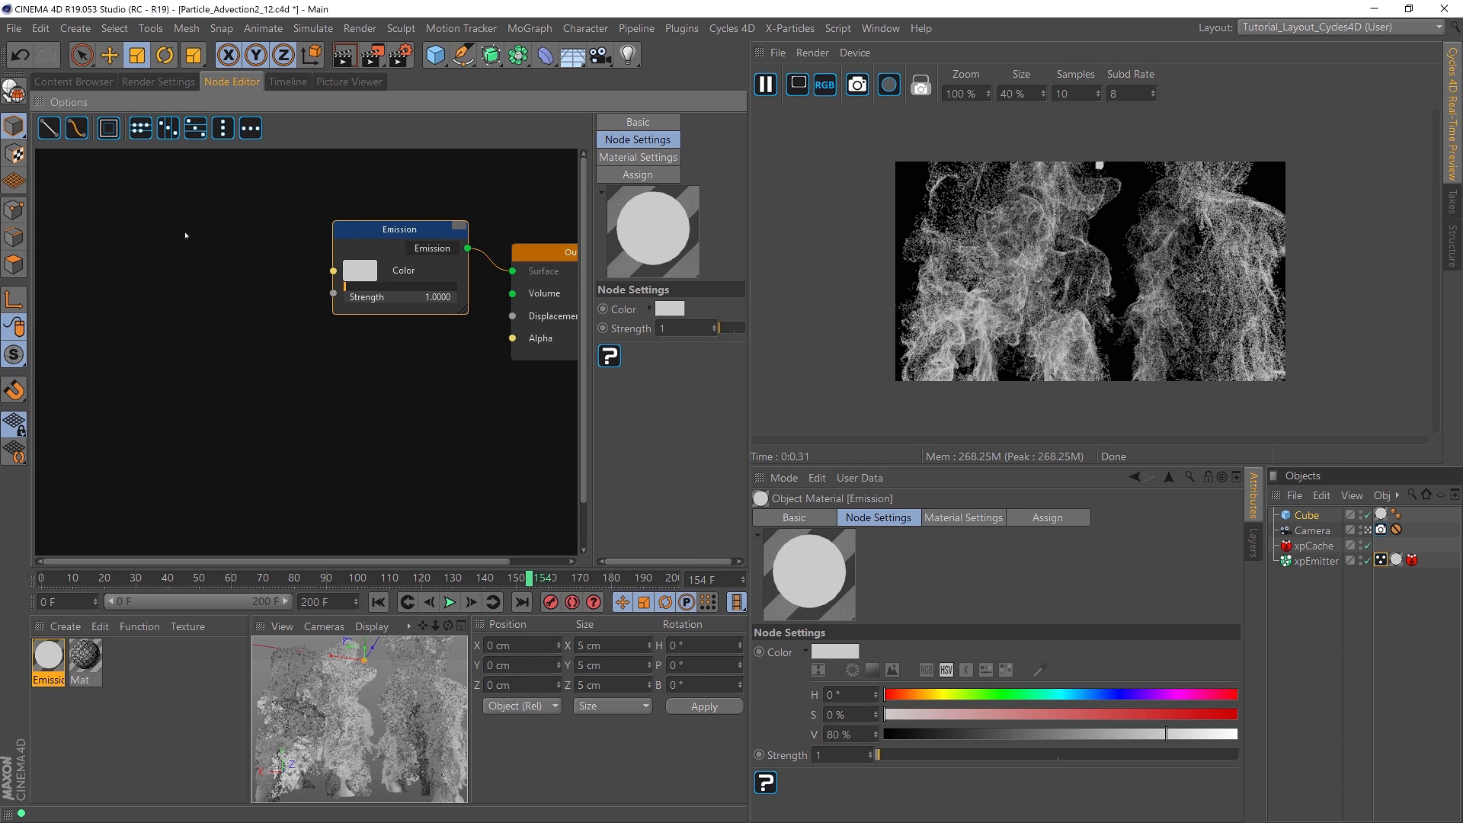
{"action": "right_click", "coordinate": [138, 243]}
{"action": "left_click", "coordinate": [181, 379]}
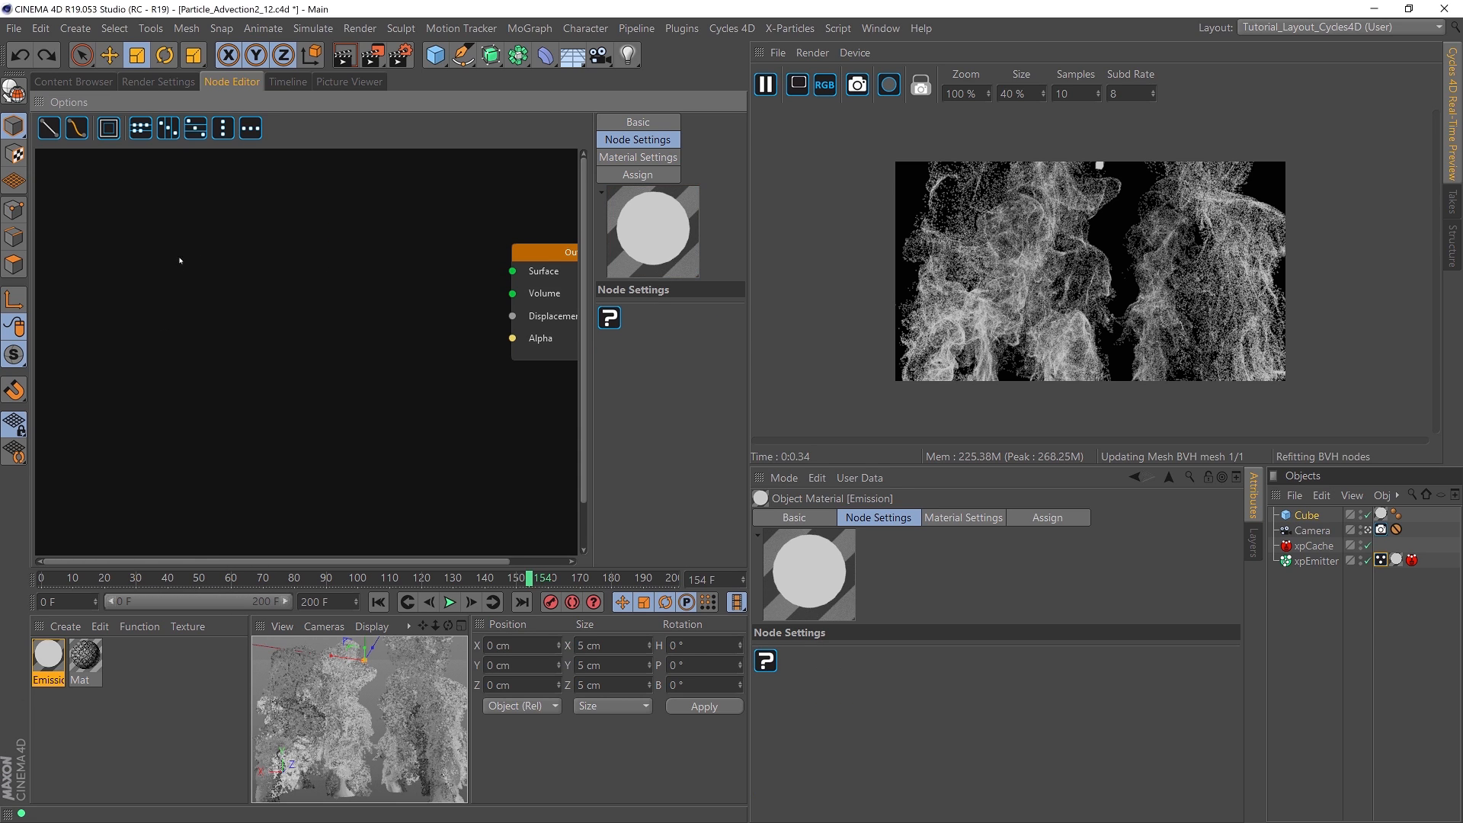
{"action": "key", "text": "ctrl+z"}
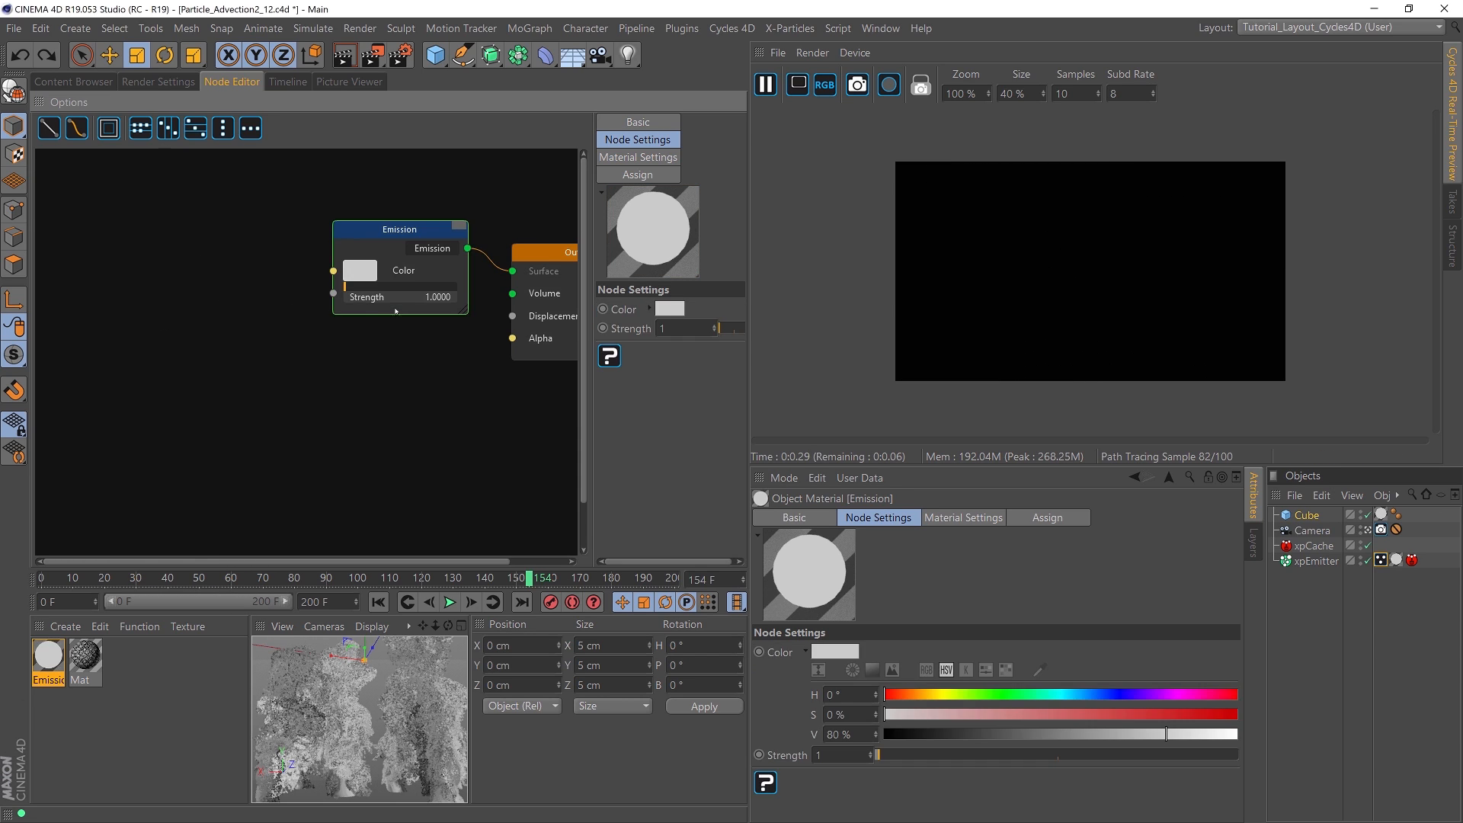
Step: Add a Blackbody node and connect its Color output to the Emission node's Color input
{"action": "left_click_drag", "start_coordinate": [340, 255], "coordinate": [296, 273]}
{"action": "right_click", "coordinate": [135, 246]}
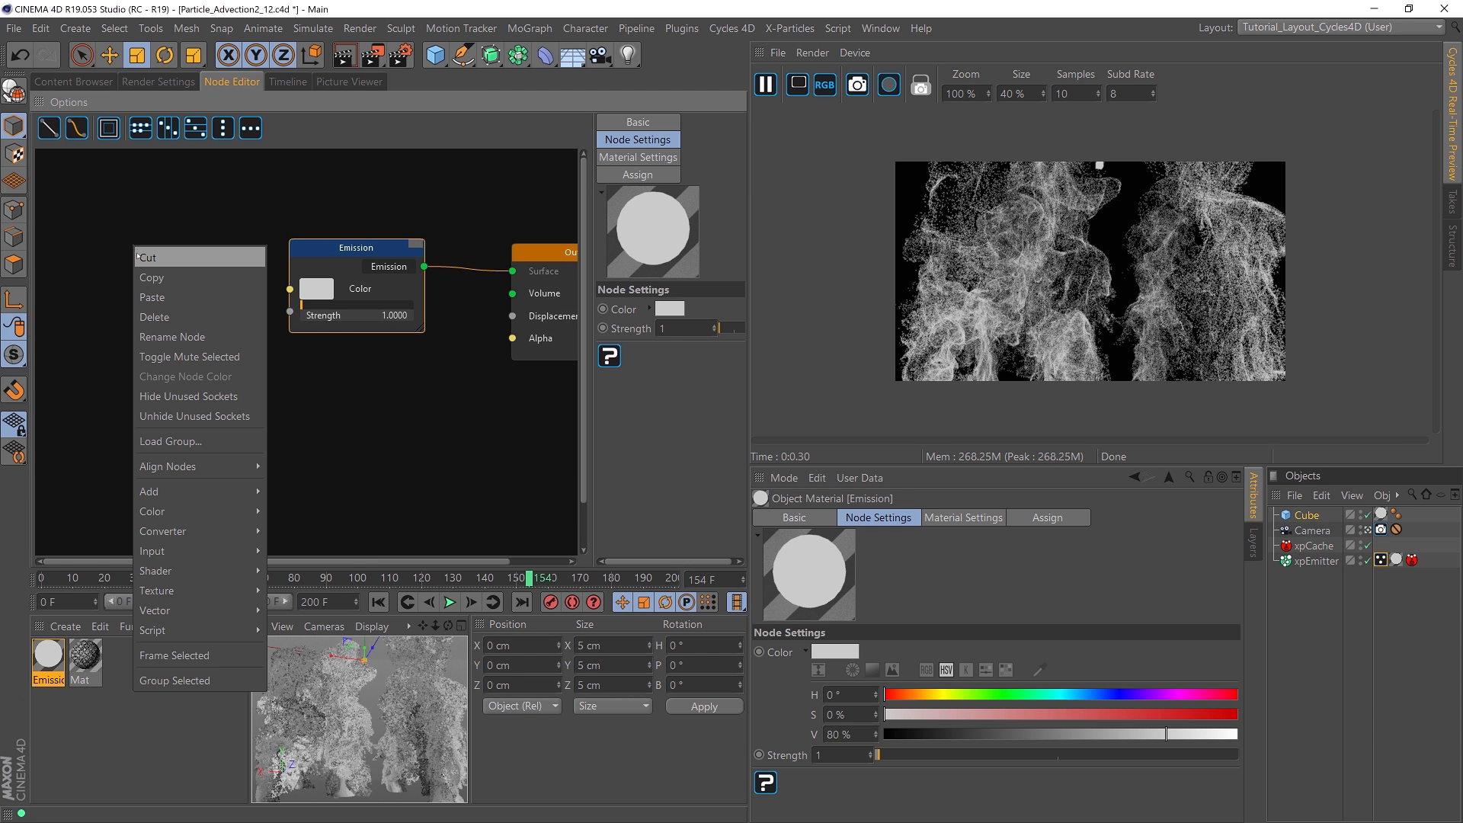
{"action": "left_click", "coordinate": [292, 531]}
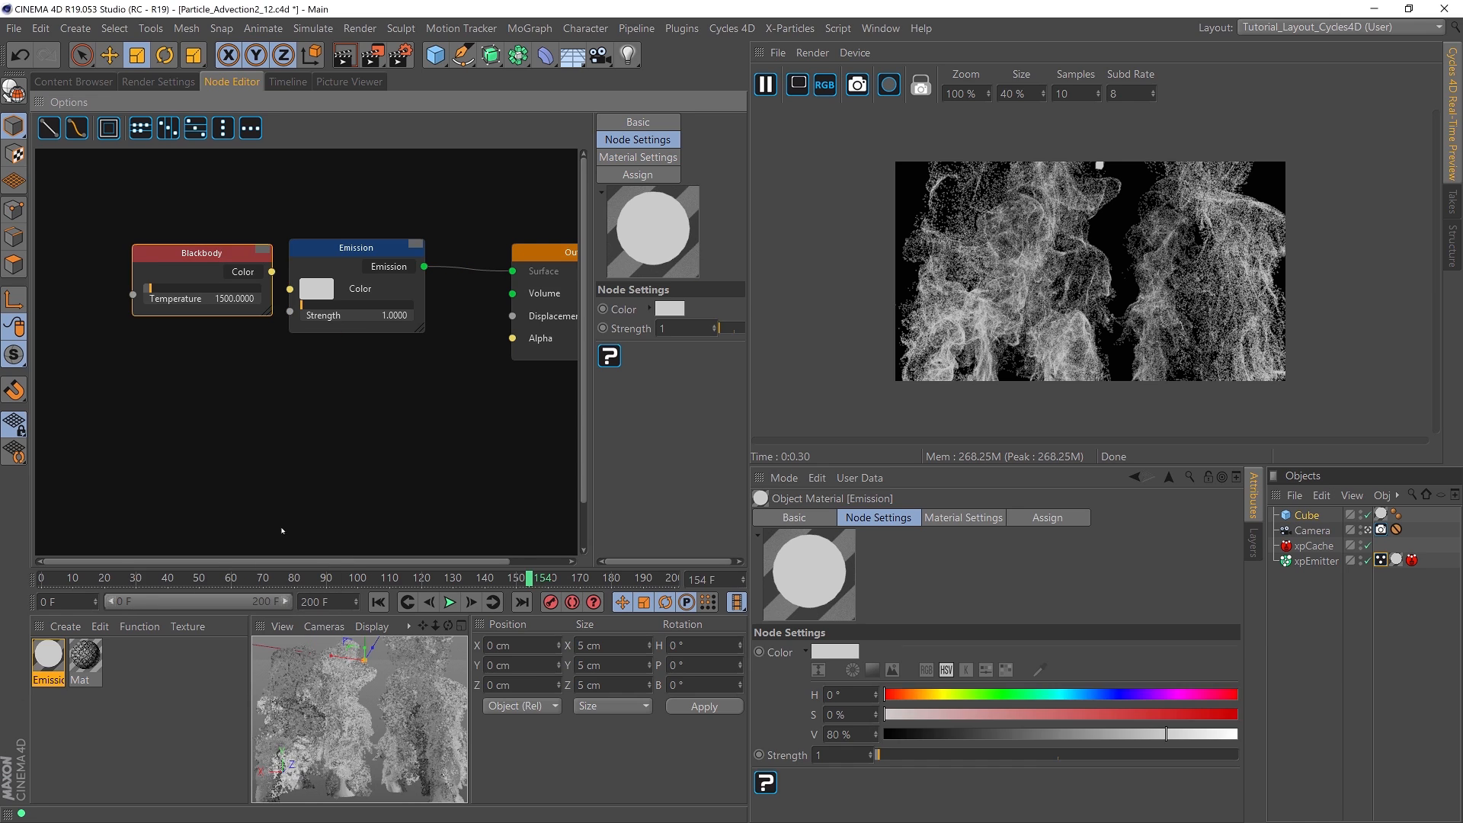
{"action": "left_click_drag", "start_coordinate": [176, 265], "coordinate": [86, 246]}
{"action": "left_click_drag", "start_coordinate": [184, 253], "coordinate": [290, 289]}
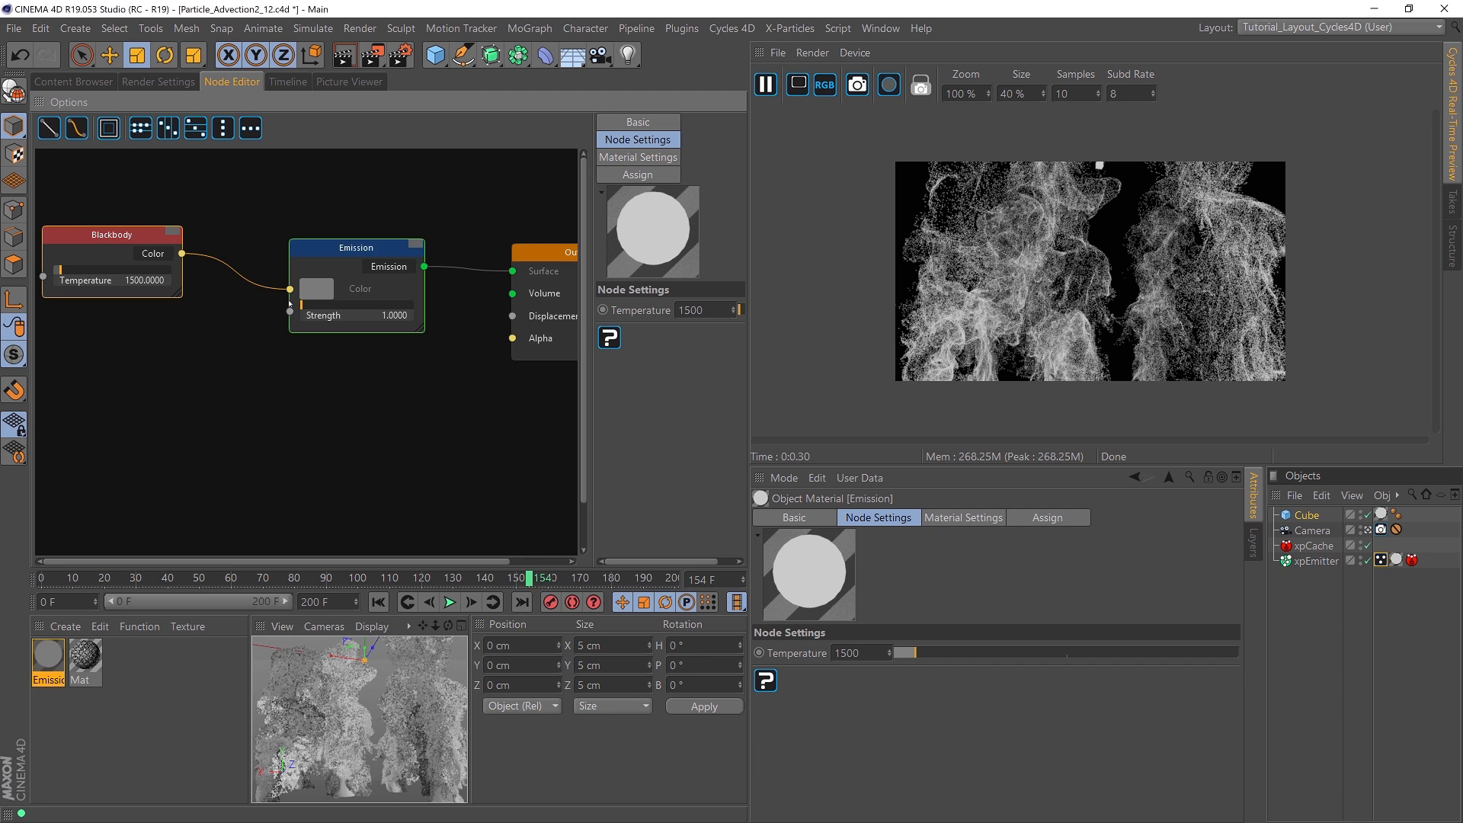
{"action": "left_click", "coordinate": [328, 338]}
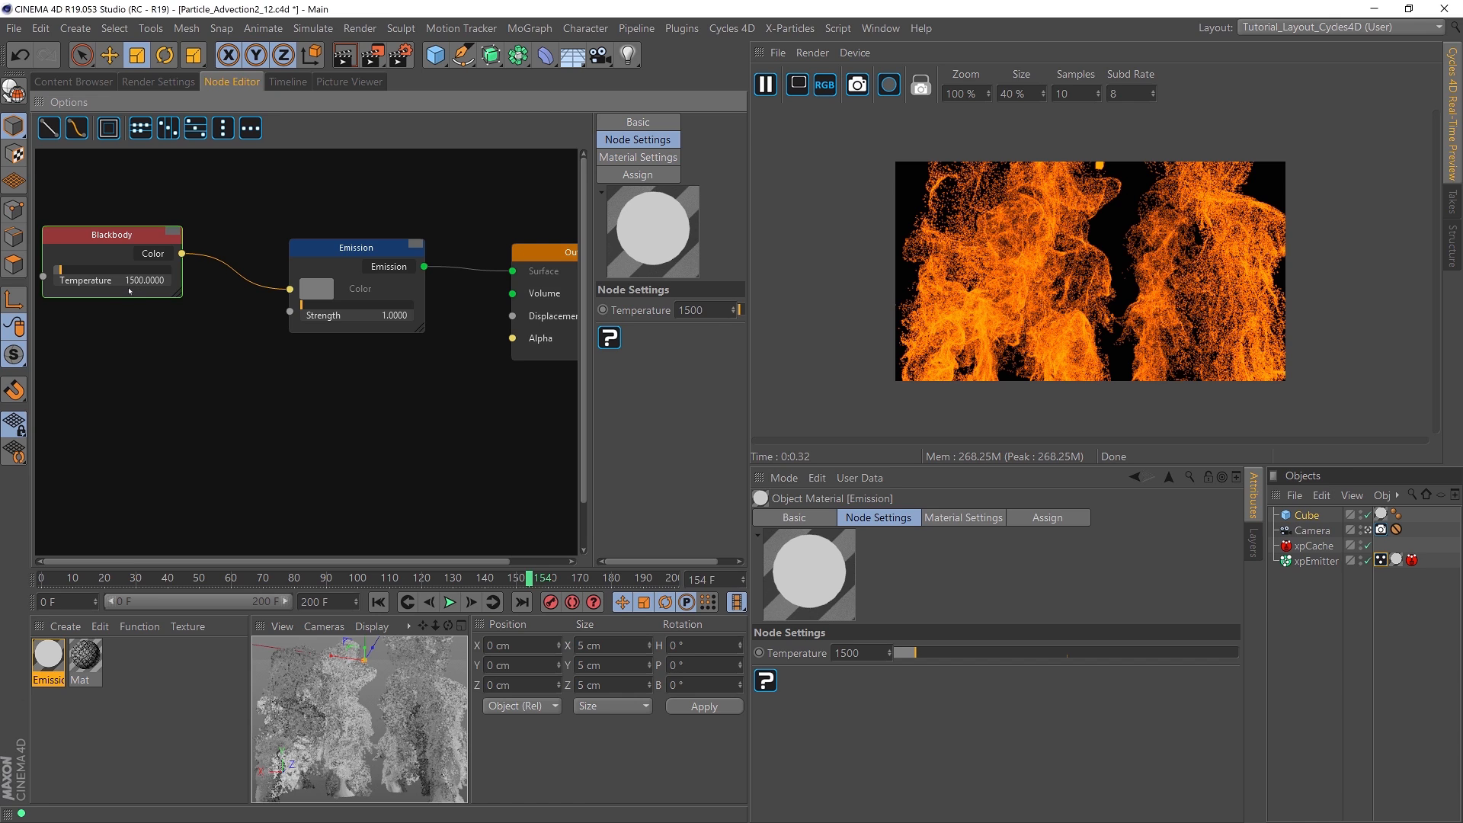
Step: Insert an HSV colour node between Blackbody and Emission and set its Hue to about 0.045
{"action": "left_click_drag", "start_coordinate": [356, 248], "coordinate": [413, 235]}
{"action": "right_click", "coordinate": [222, 227]}
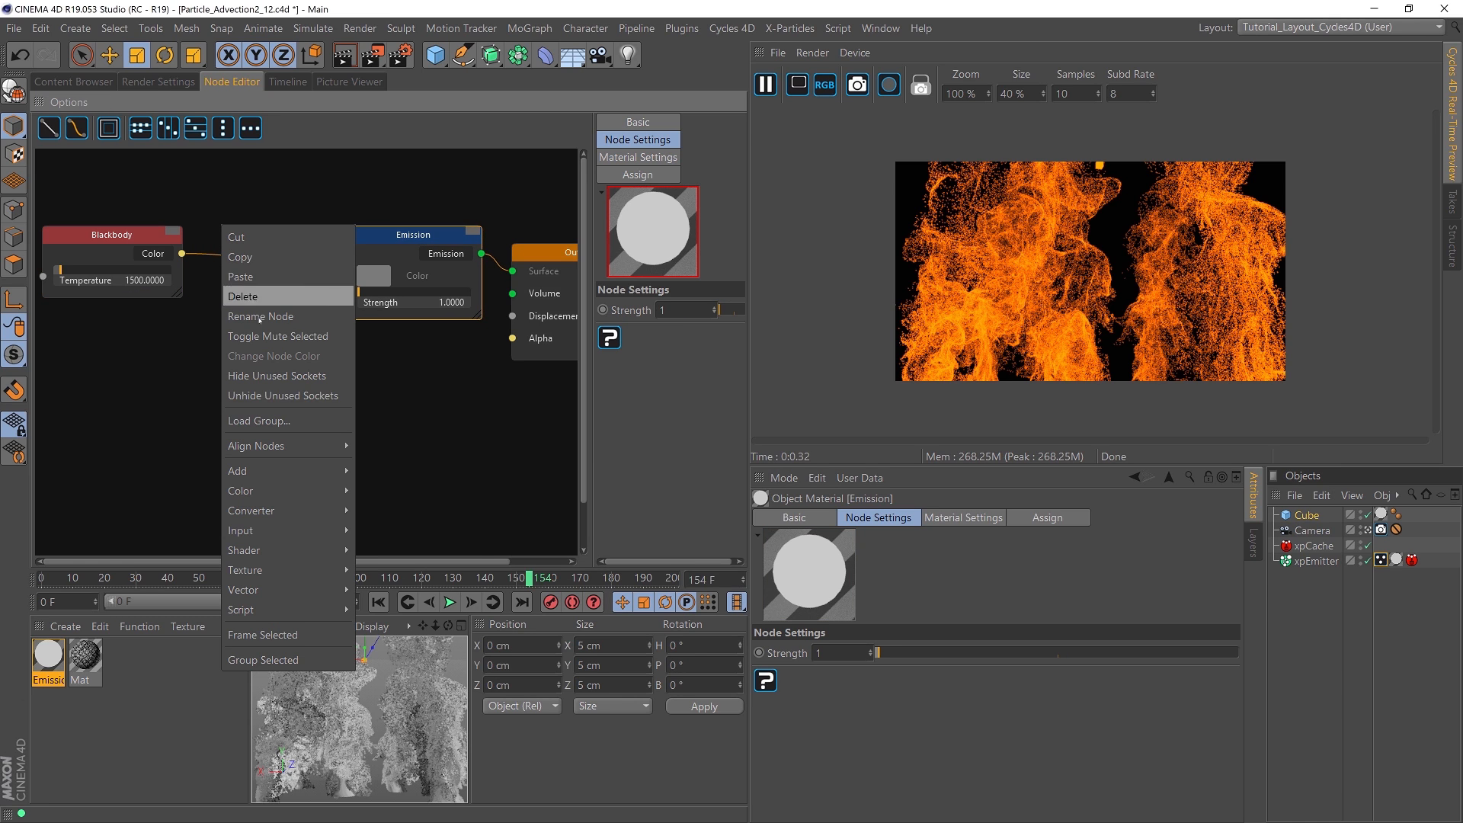
{"action": "mouse_move", "coordinate": [281, 491]}
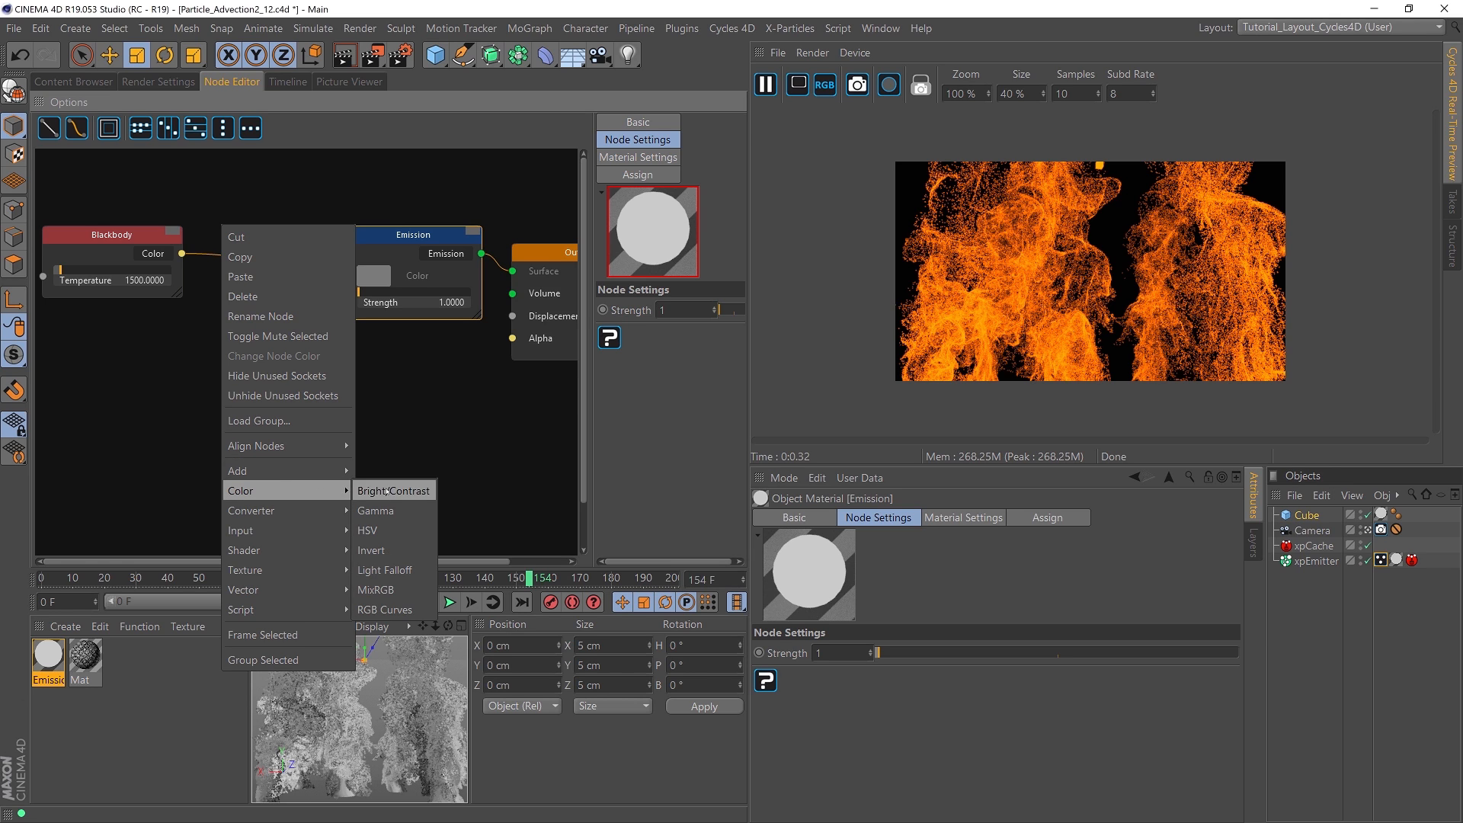
{"action": "left_click", "coordinate": [383, 530]}
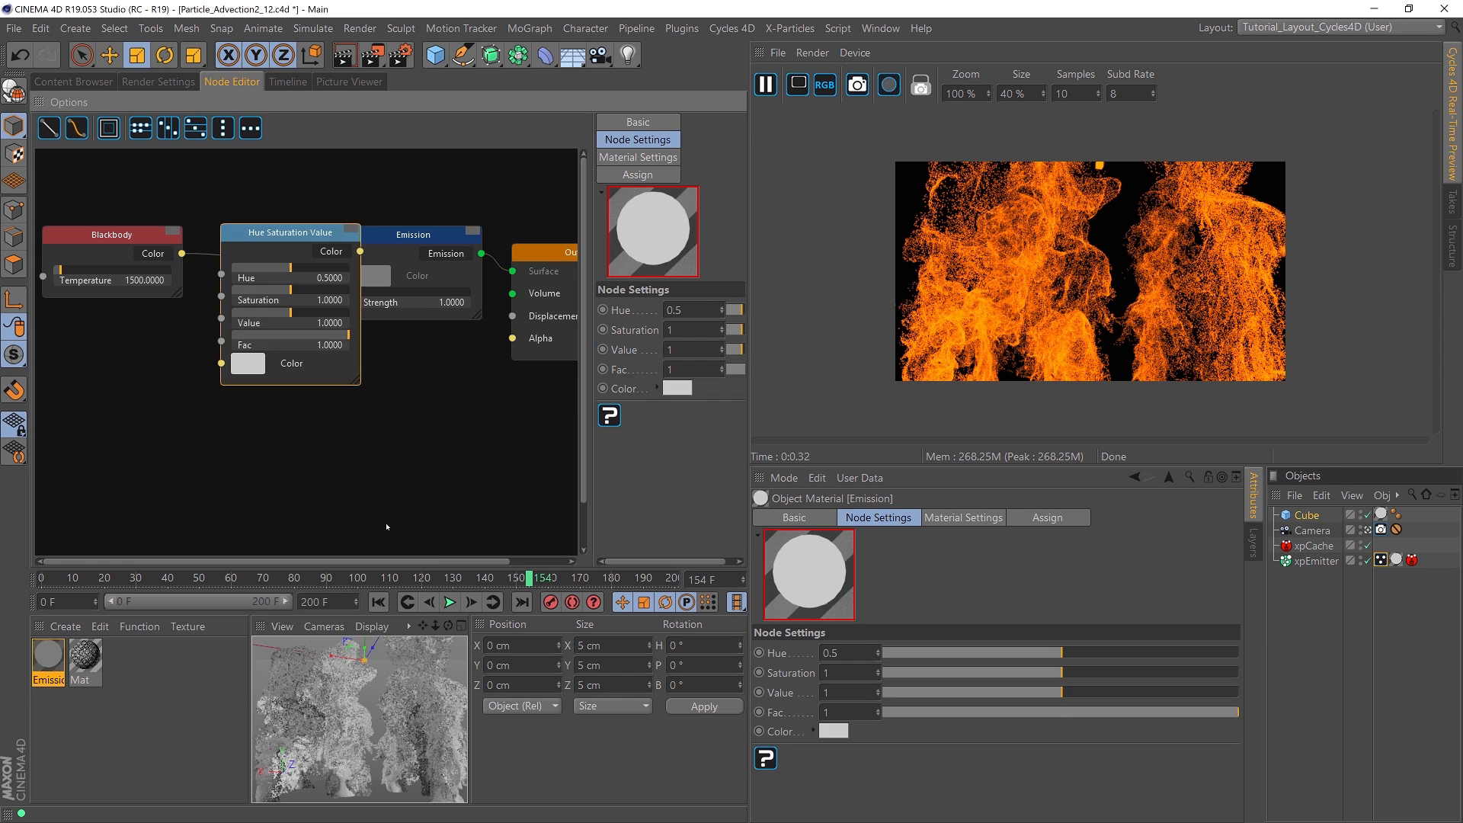
{"action": "left_click_drag", "start_coordinate": [263, 231], "coordinate": [224, 260]}
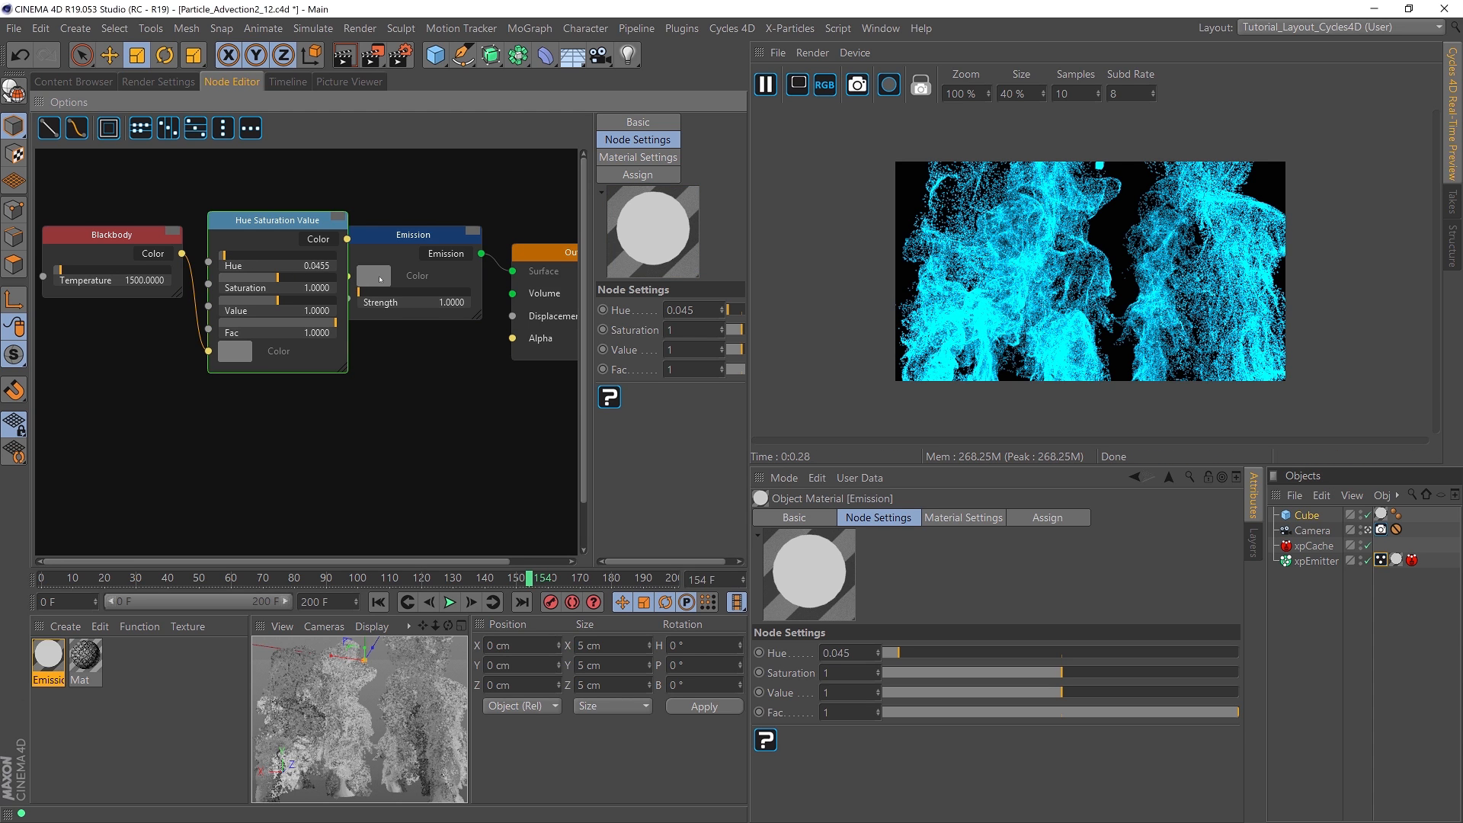
Step: Collapse the Hue Saturation Value node and fit it between the Blackbody and Emission nodes
{"action": "double_click", "coordinate": [283, 222]}
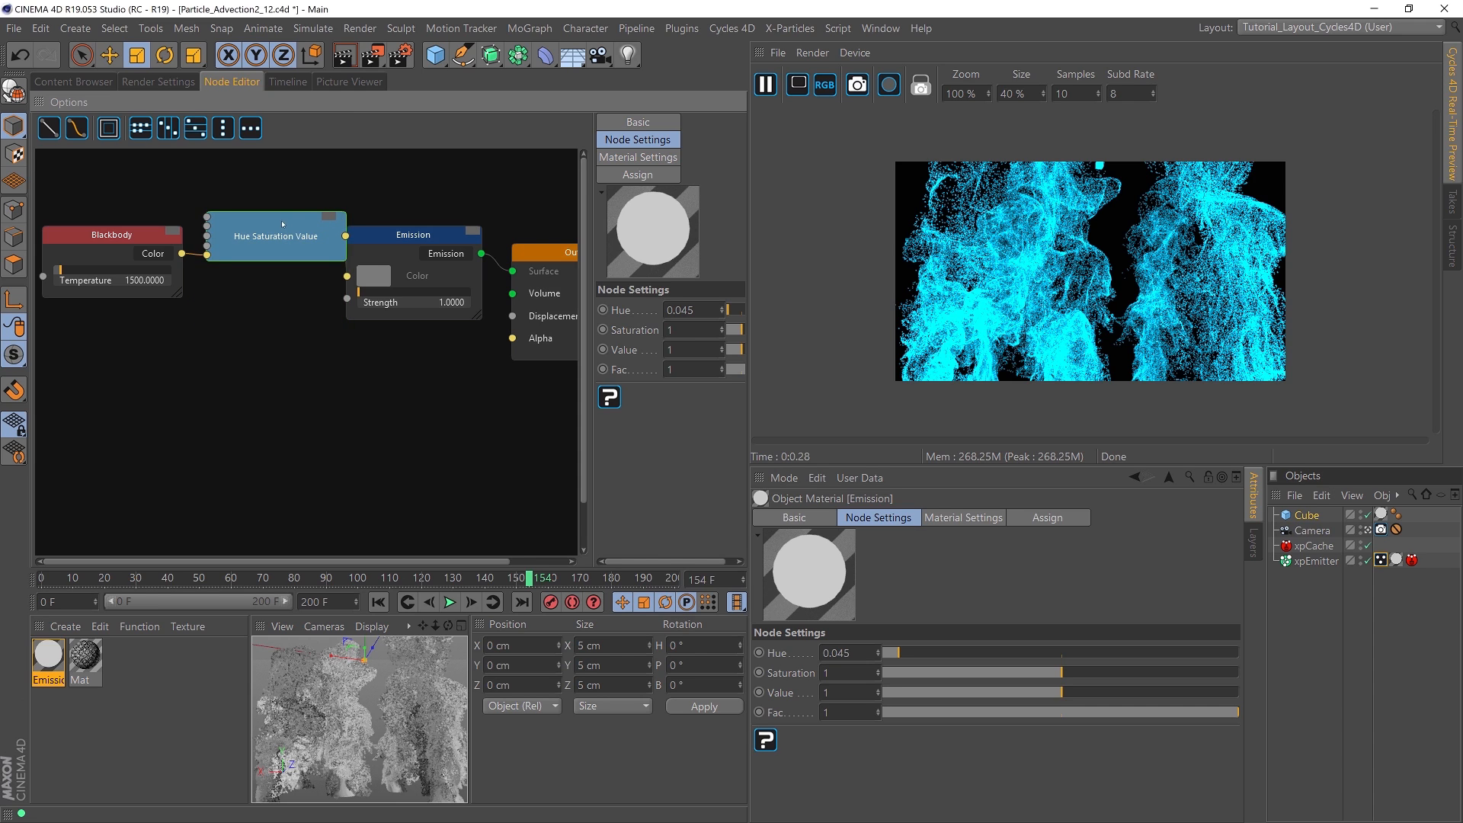
{"action": "left_click_drag", "start_coordinate": [282, 224], "coordinate": [271, 221]}
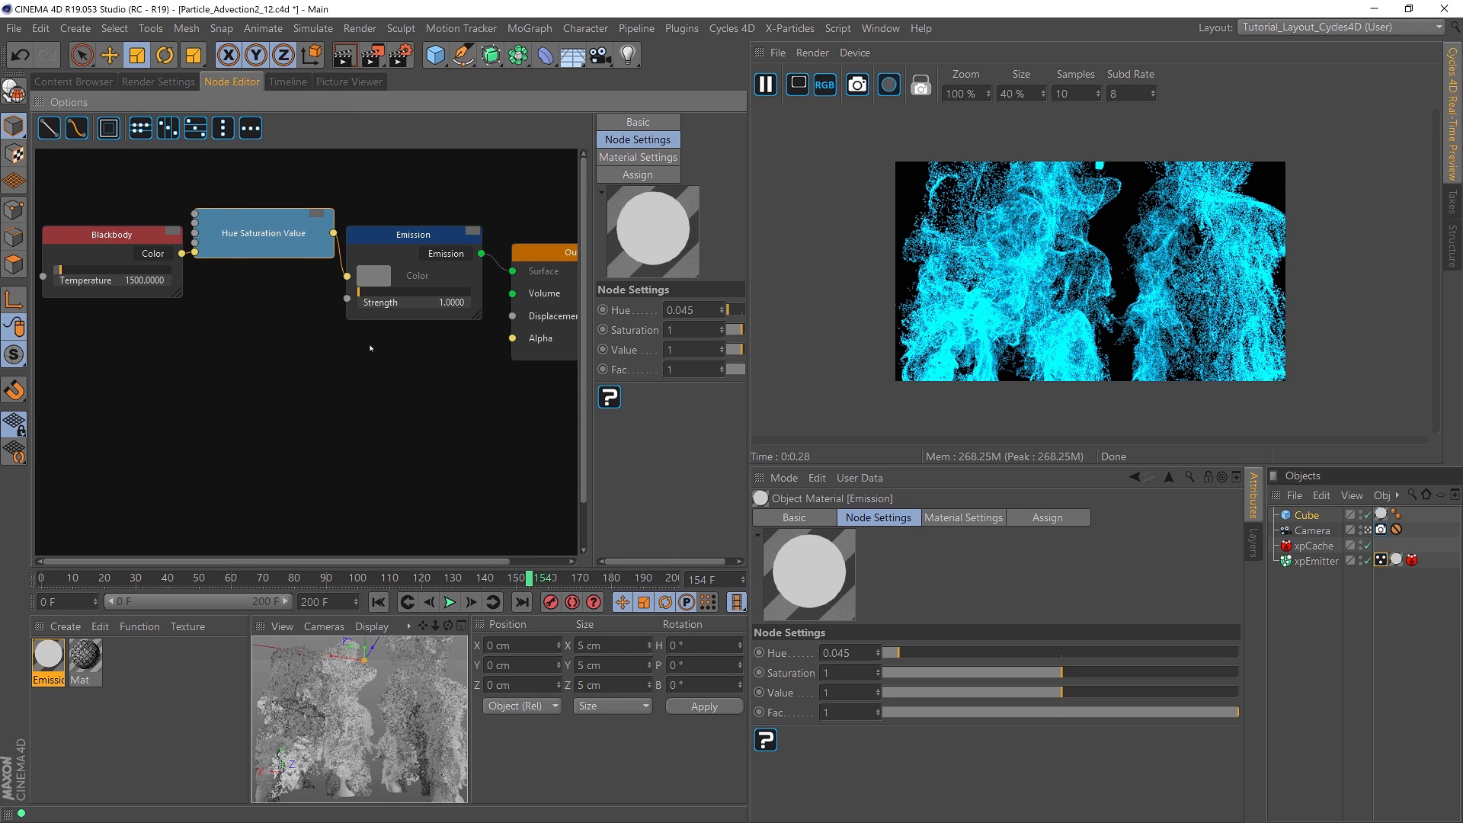
{"action": "scroll", "coordinate": [365, 349], "scroll_direction": "down", "scroll_amount": 3}
{"action": "middle_click_drag", "start_coordinate": [353, 366], "coordinate": [294, 350]}
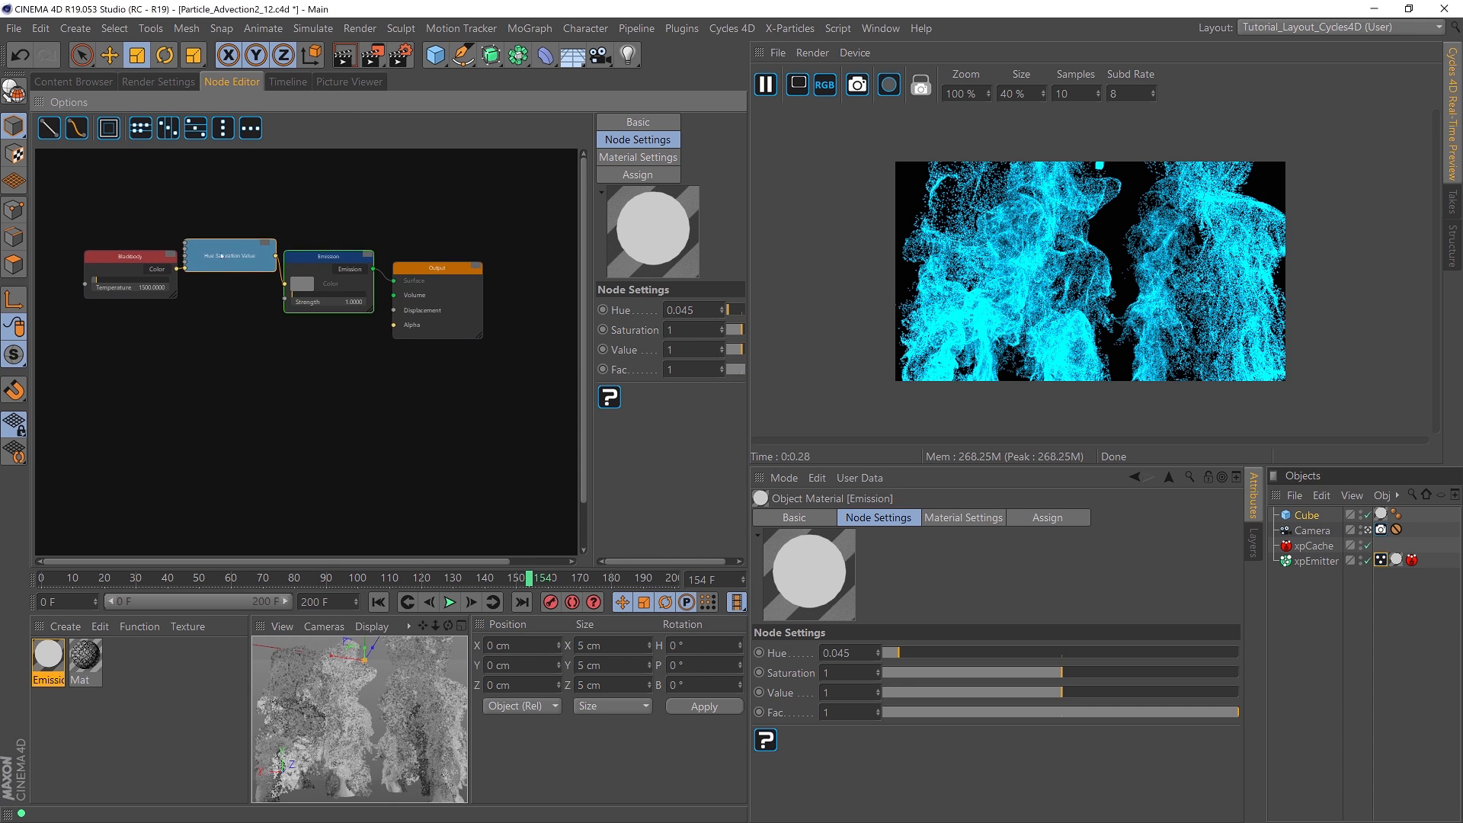
Step: Hide the node editor's attributes and move the Output node farther away from the Emission node
{"action": "left_click", "coordinate": [58, 104]}
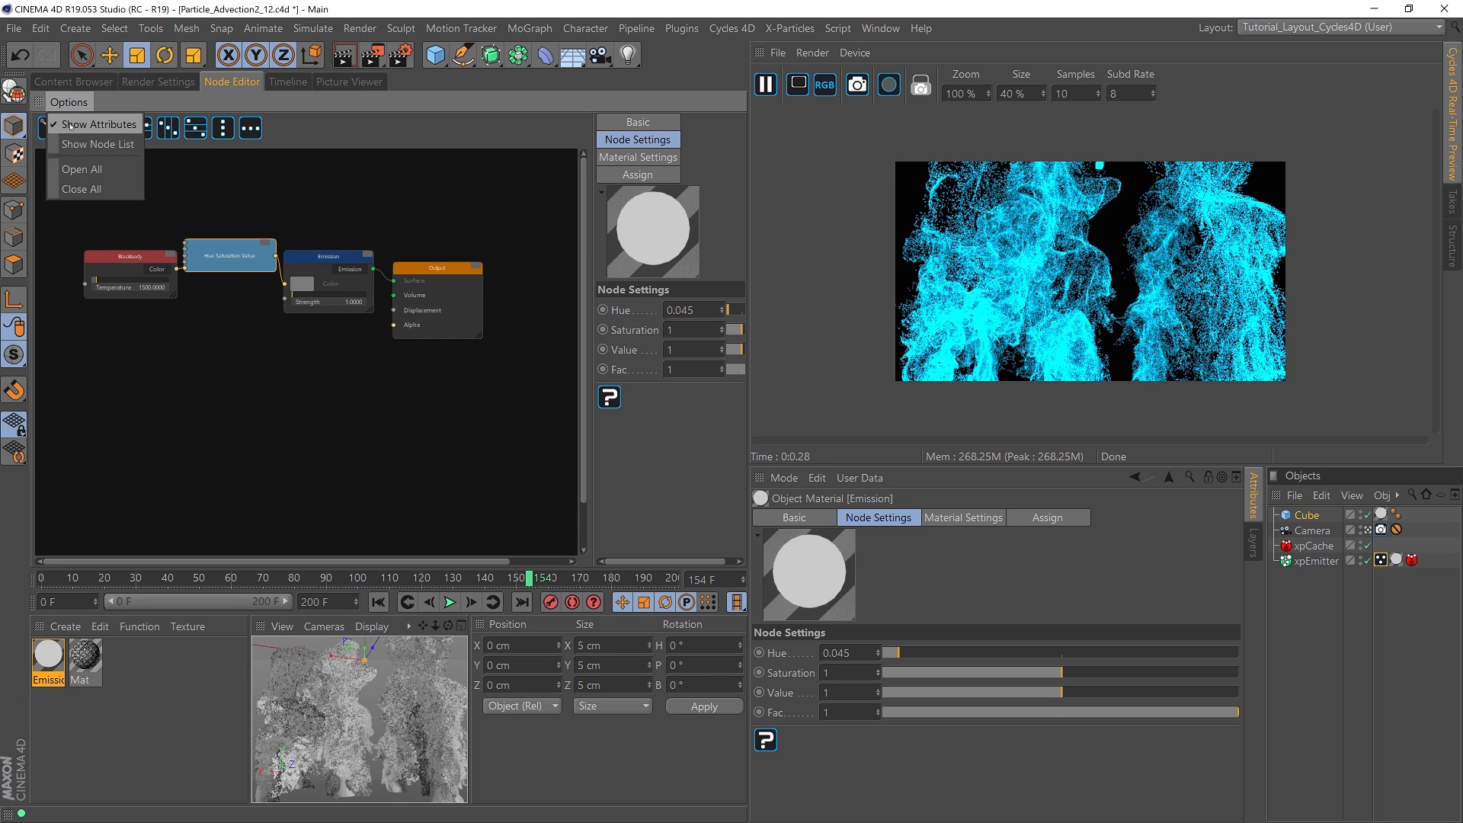
{"action": "left_click", "coordinate": [76, 124]}
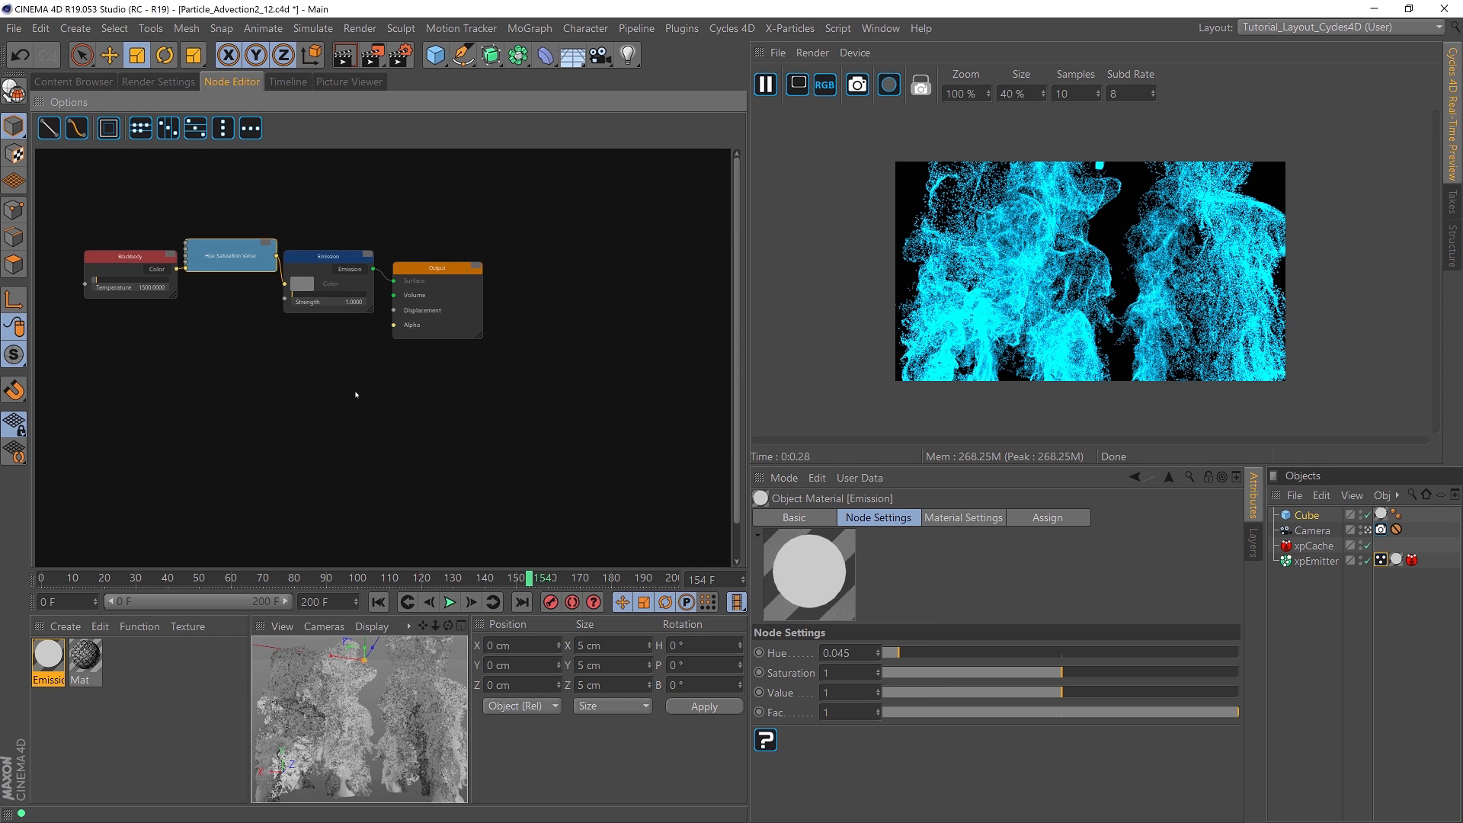
{"action": "middle_click_drag", "start_coordinate": [356, 395], "coordinate": [400, 426]}
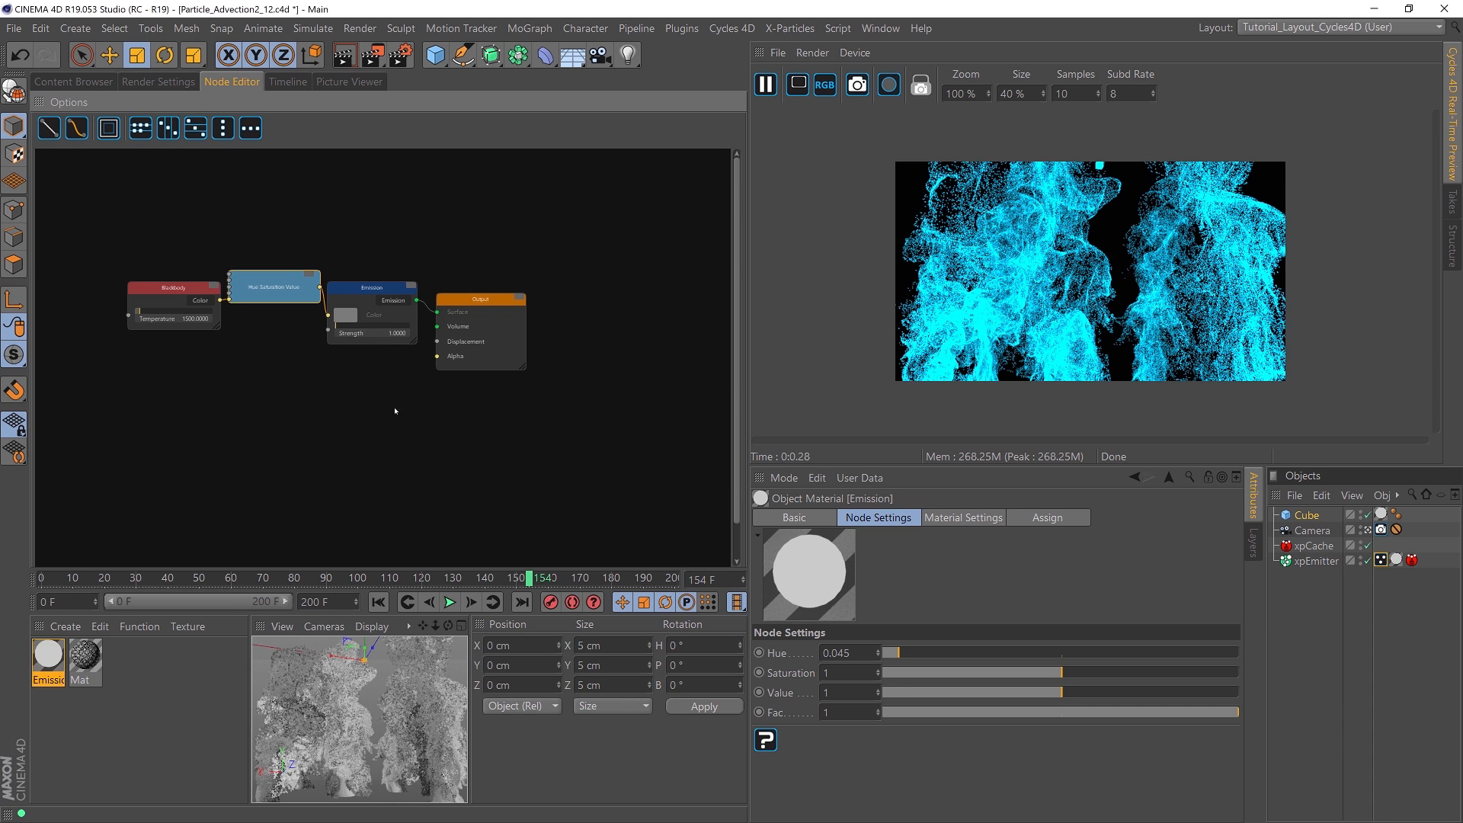
{"action": "left_click_drag", "start_coordinate": [486, 310], "coordinate": [574, 289]}
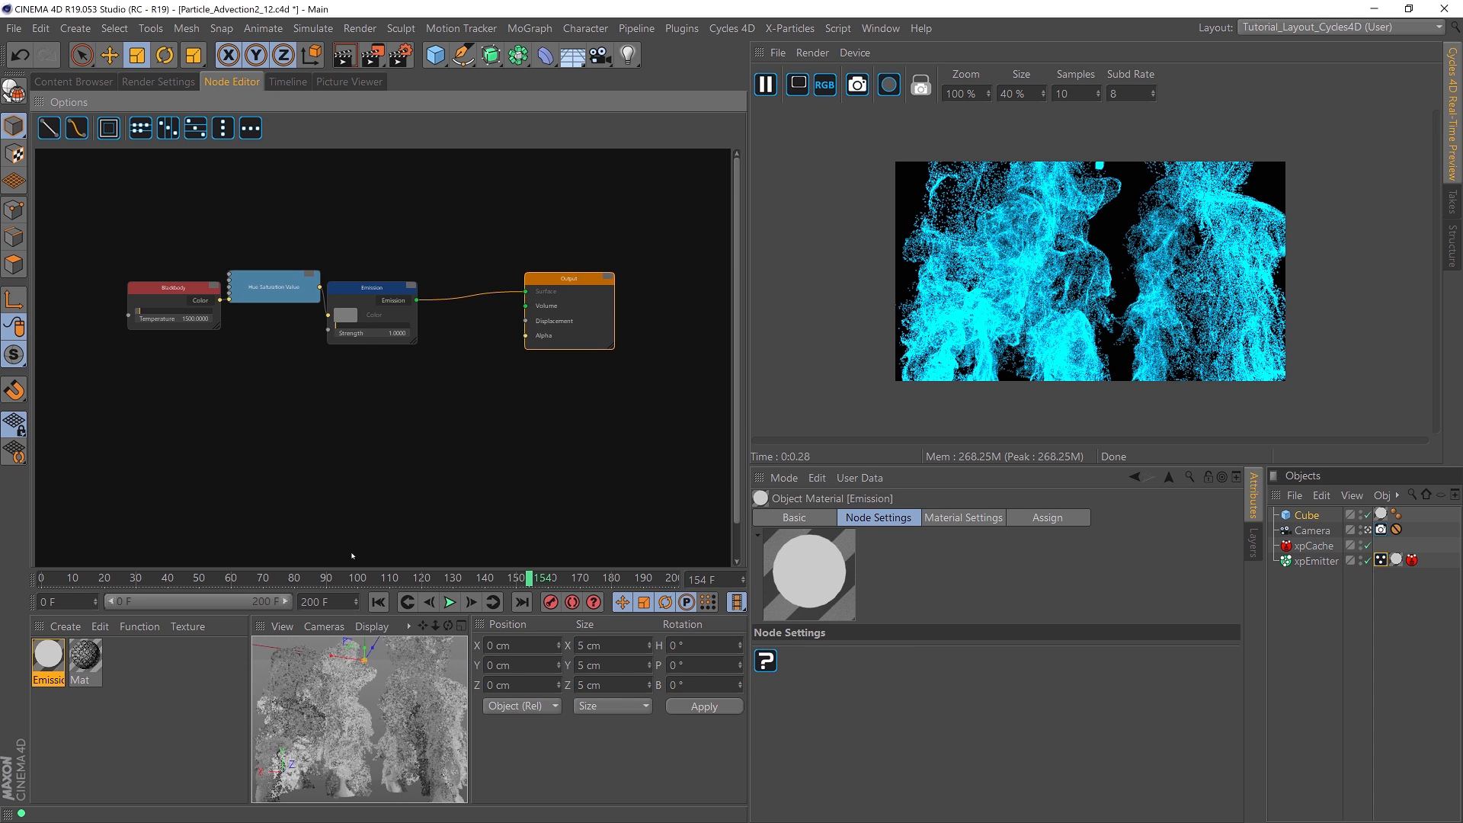
Step: Go to frame 61 to check the particles' look earlier in the simulation
{"action": "left_click", "coordinate": [236, 581]}
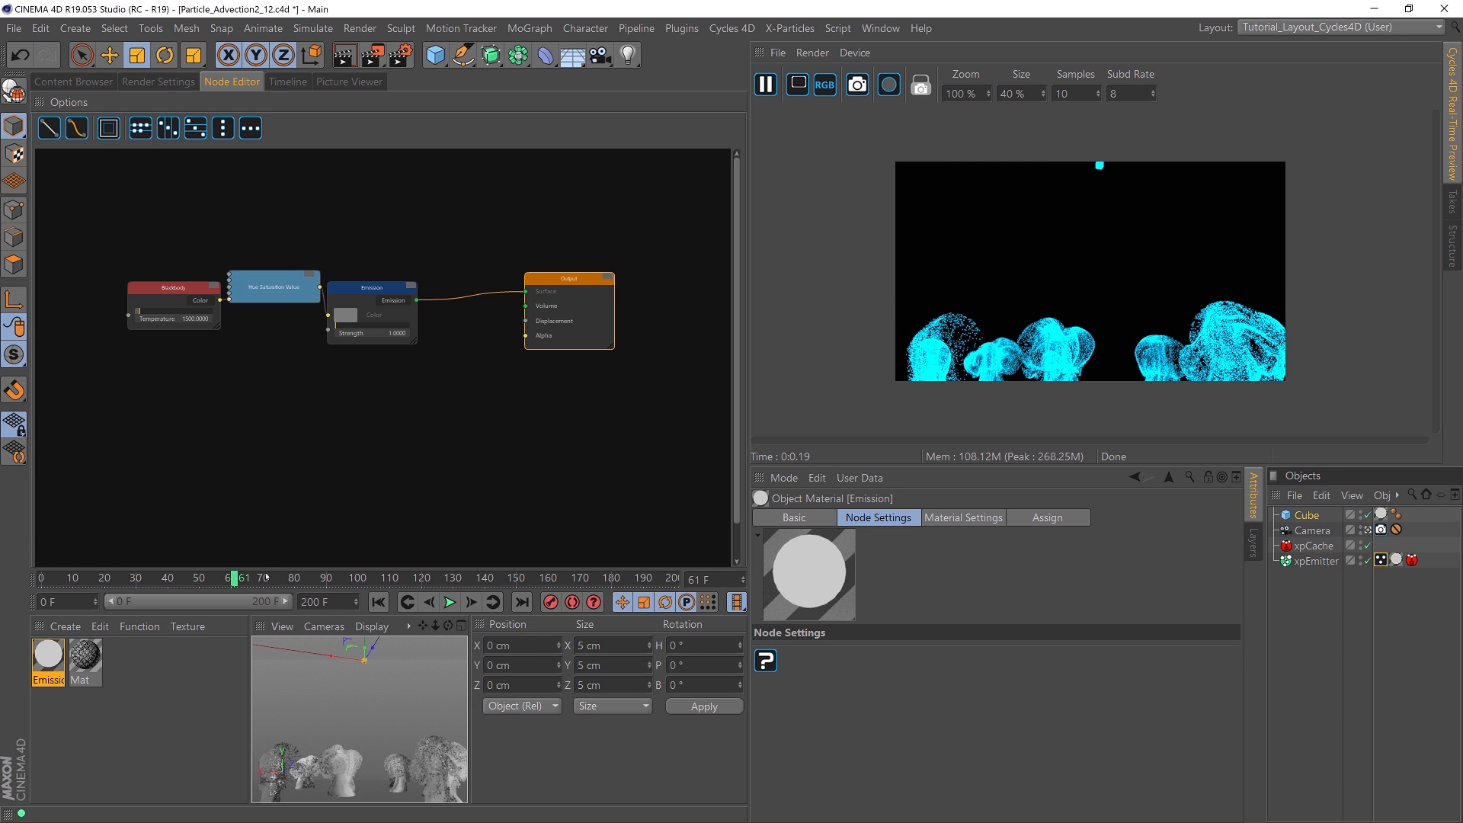
Step: Go to frame 71 and spread the Blackbody, Hue Saturation Value, Emission and Output nodes farther apart
{"action": "left_click", "coordinate": [265, 581]}
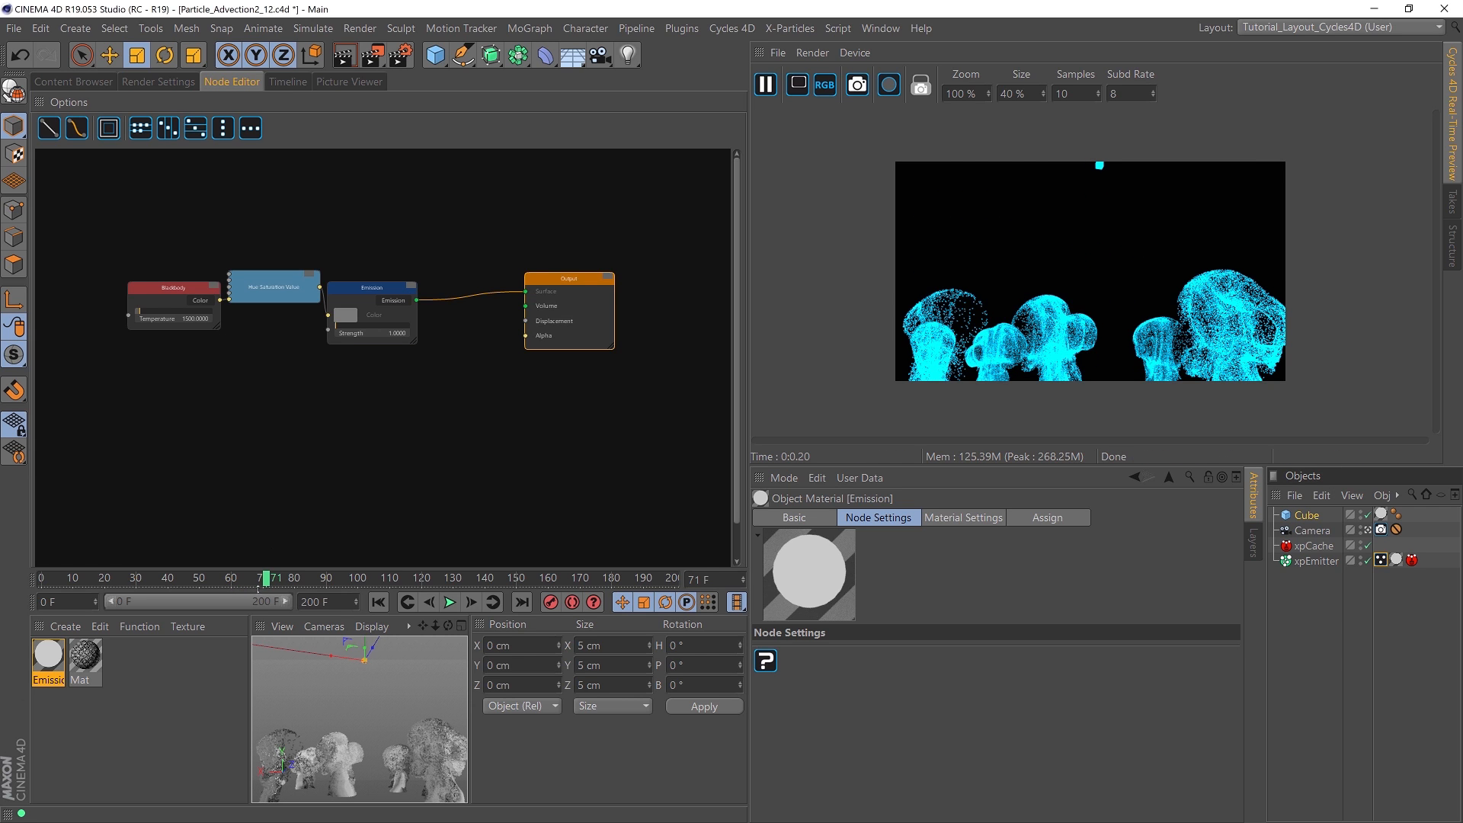
{"action": "left_click_drag", "start_coordinate": [204, 288], "coordinate": [140, 234]}
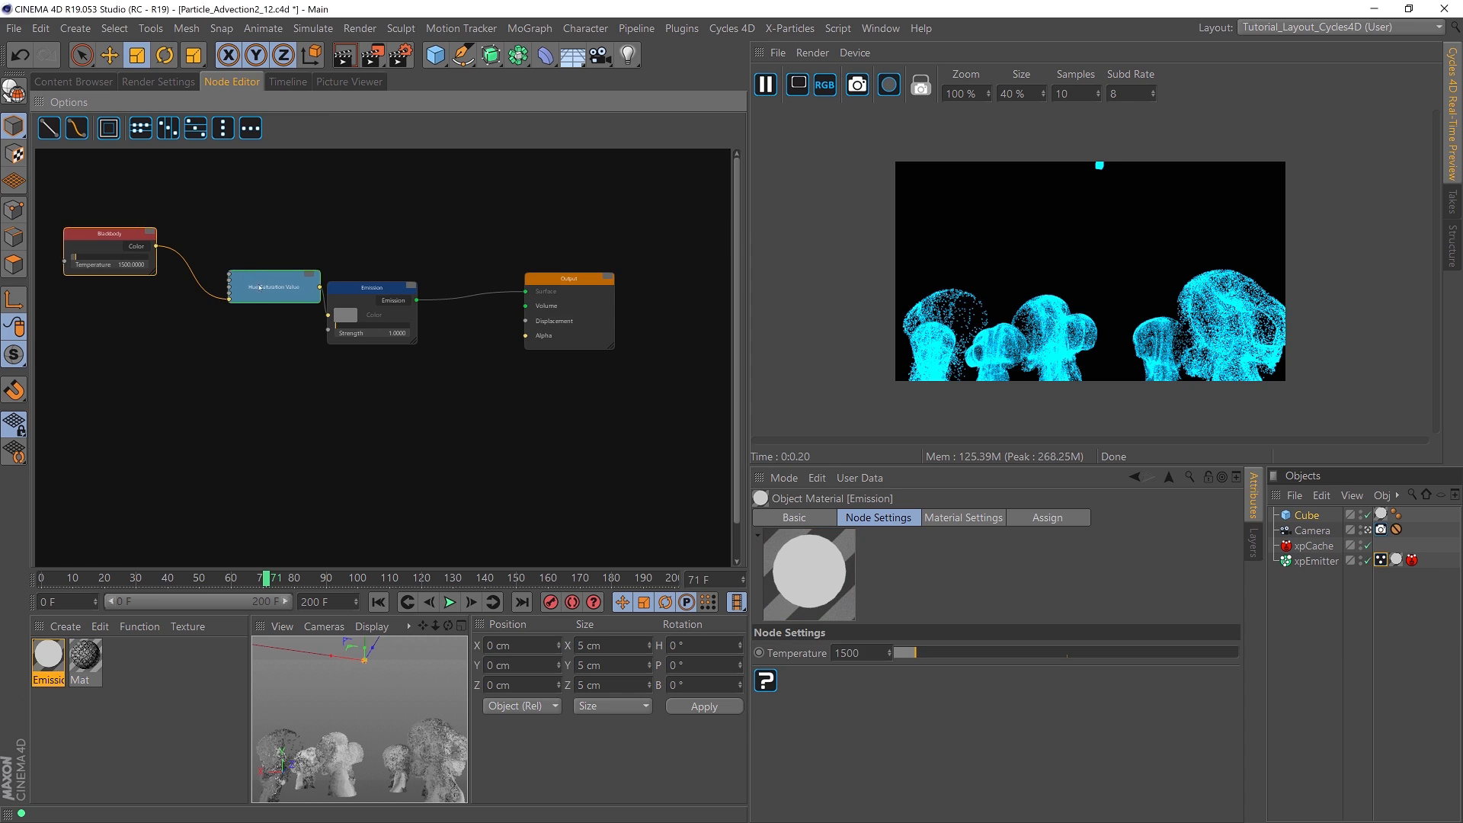
{"action": "left_click_drag", "start_coordinate": [262, 284], "coordinate": [227, 242]}
{"action": "left_click_drag", "start_coordinate": [369, 291], "coordinate": [378, 239]}
{"action": "left_click_drag", "start_coordinate": [568, 279], "coordinate": [574, 256]}
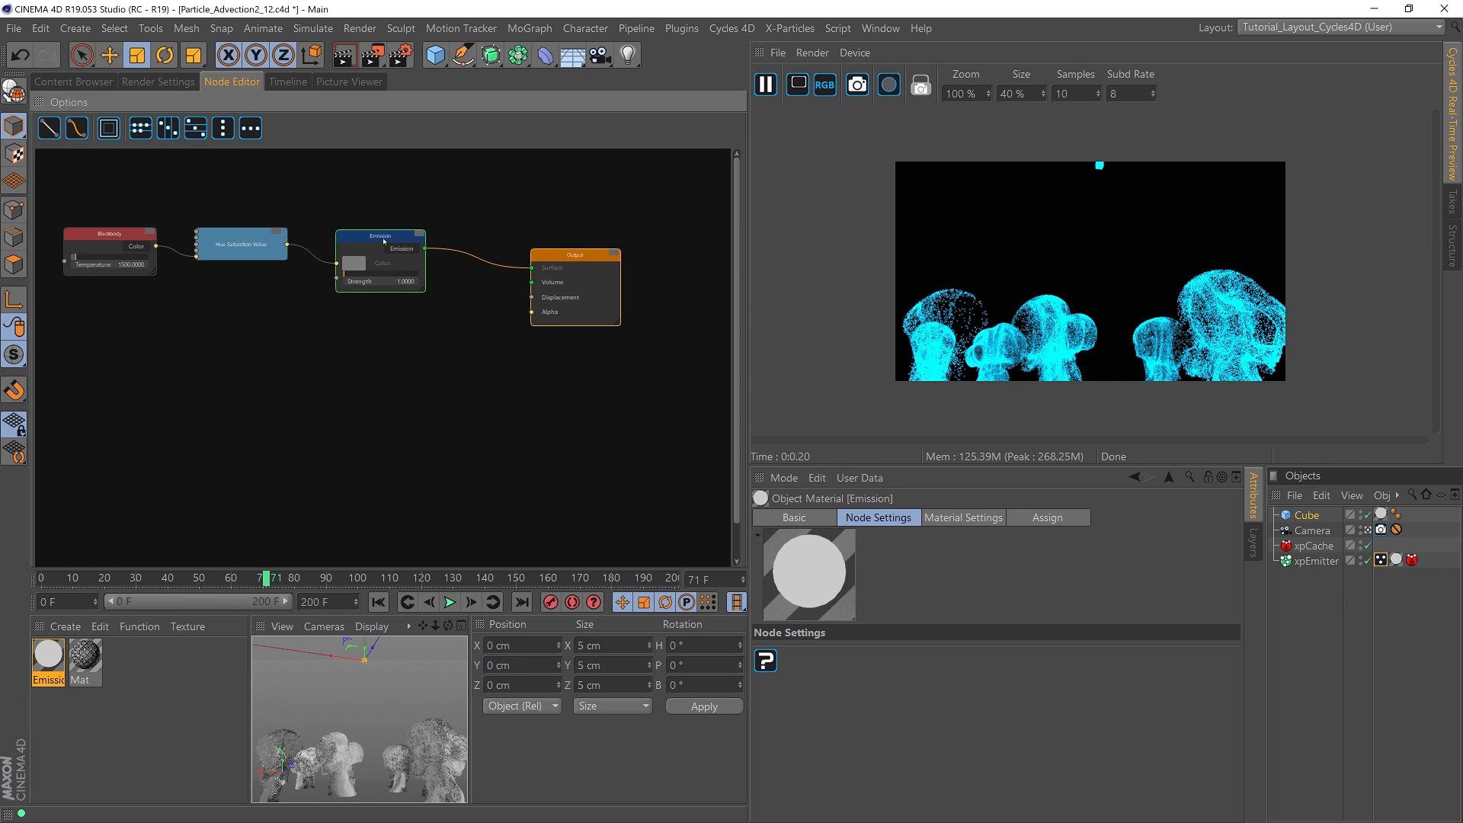
{"action": "left_click_drag", "start_coordinate": [575, 254], "coordinate": [648, 255]}
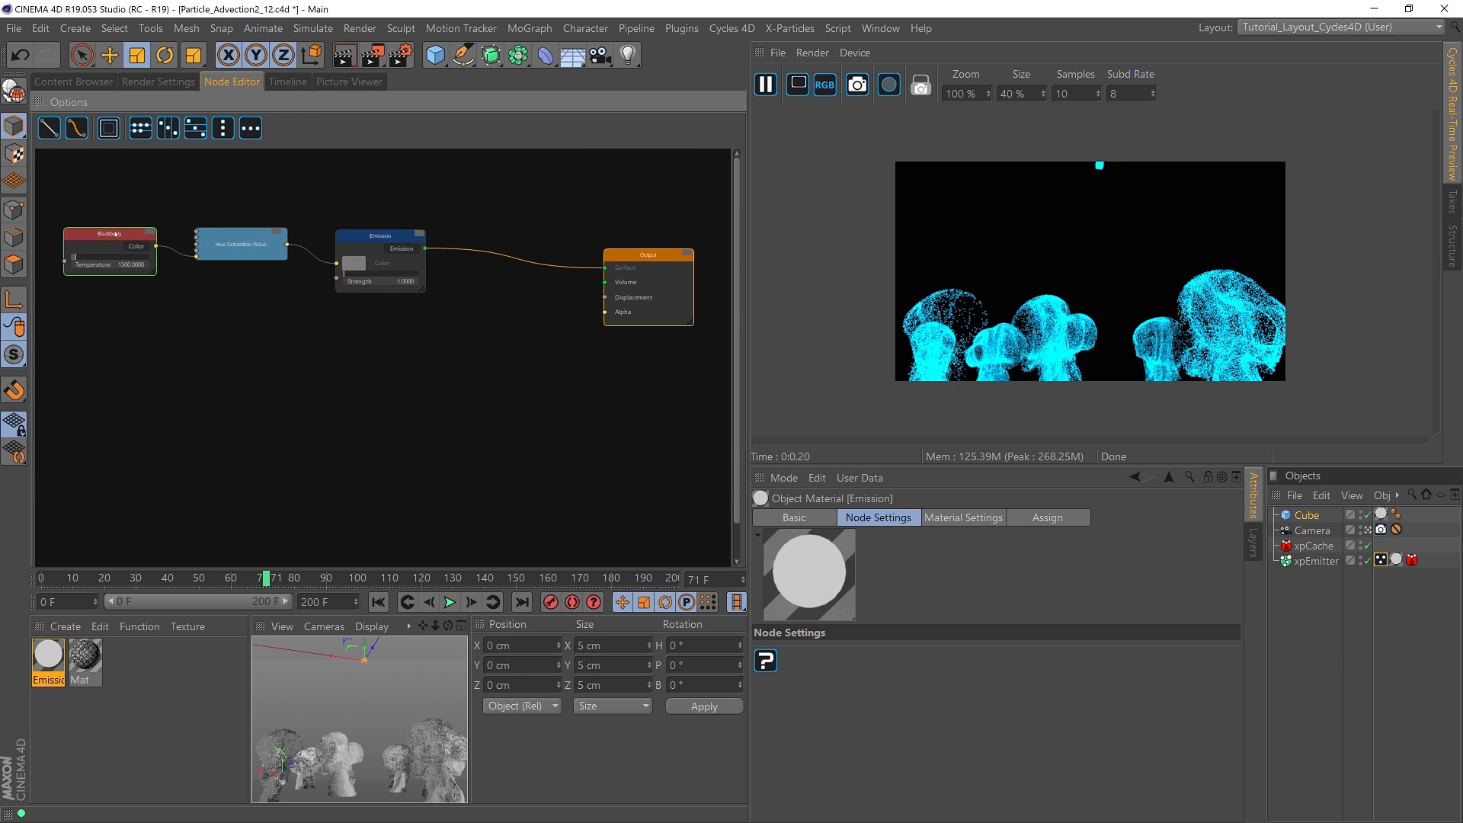
Step: Move the Blackbody, Hue Saturation Value and Emission nodes higher to free up space beneath them
{"action": "left_click_drag", "start_coordinate": [122, 242], "coordinate": [123, 200]}
{"action": "left_click_drag", "start_coordinate": [274, 250], "coordinate": [279, 201]}
{"action": "left_click_drag", "start_coordinate": [380, 242], "coordinate": [395, 193]}
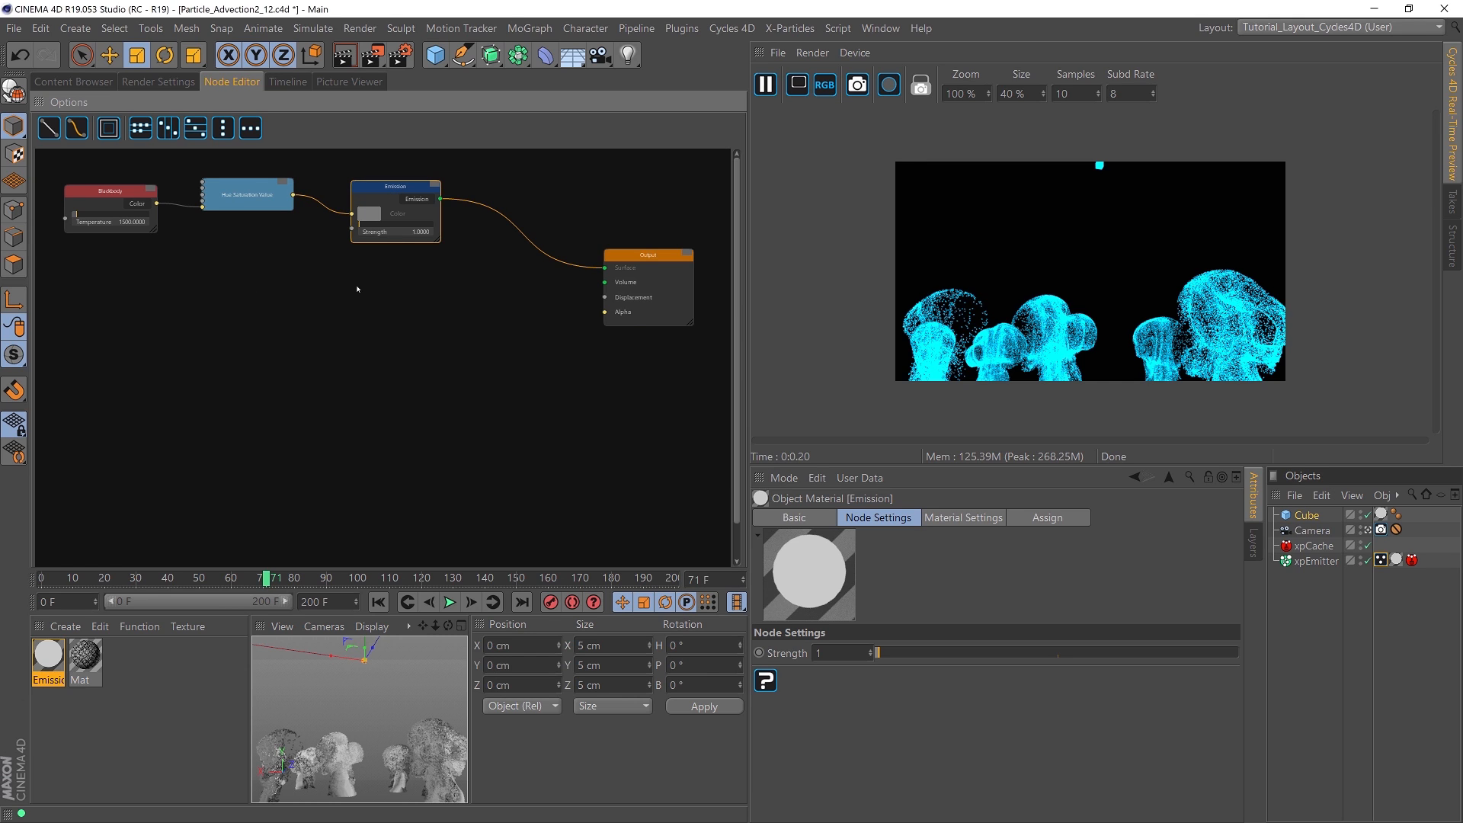
Step: Add a Particle Info input node and place it just beneath the Blackbody node
{"action": "right_click", "coordinate": [125, 335]}
{"action": "mouse_move", "coordinate": [198, 647]}
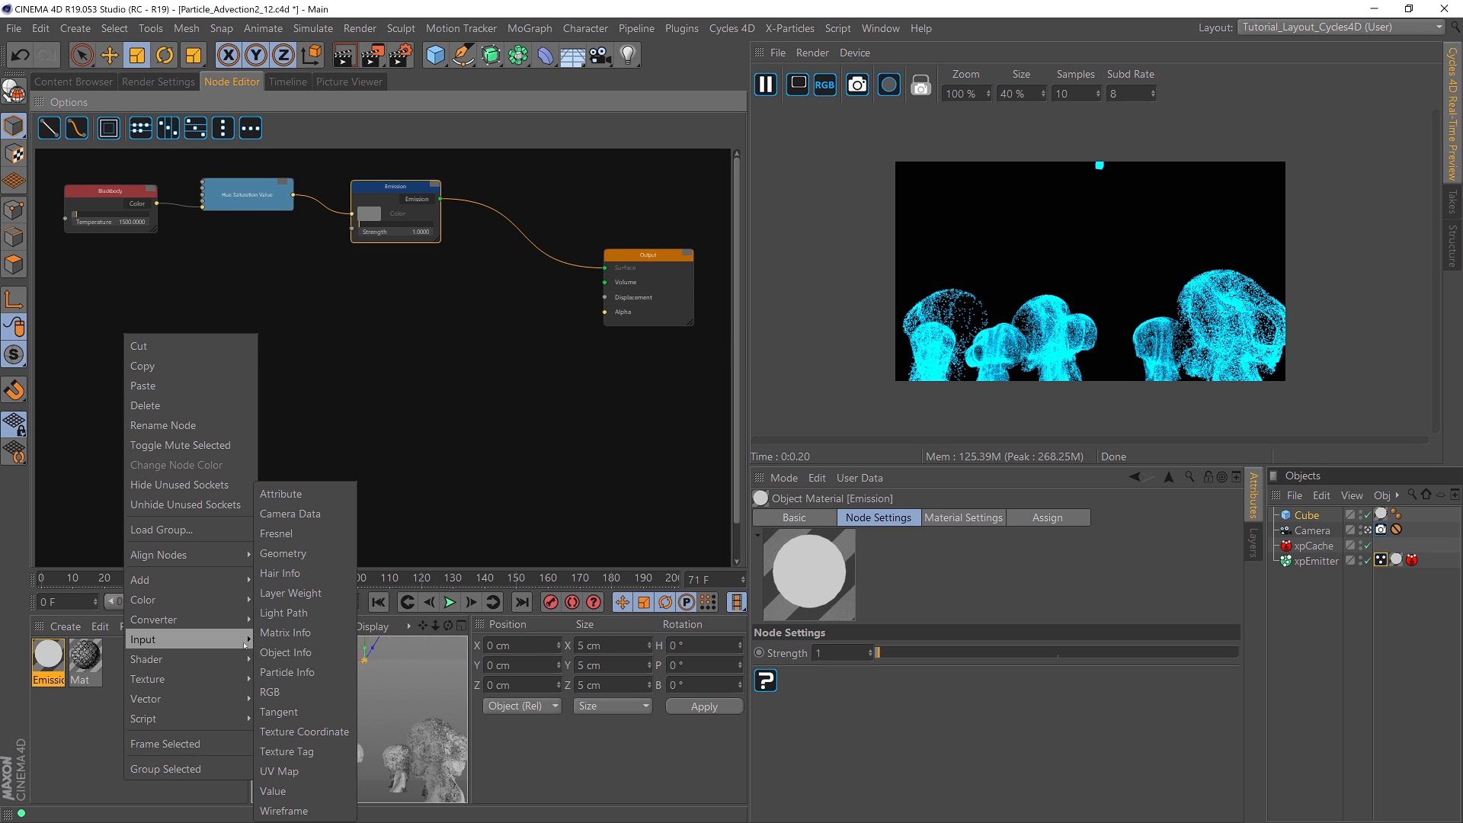
{"action": "left_click", "coordinate": [287, 672]}
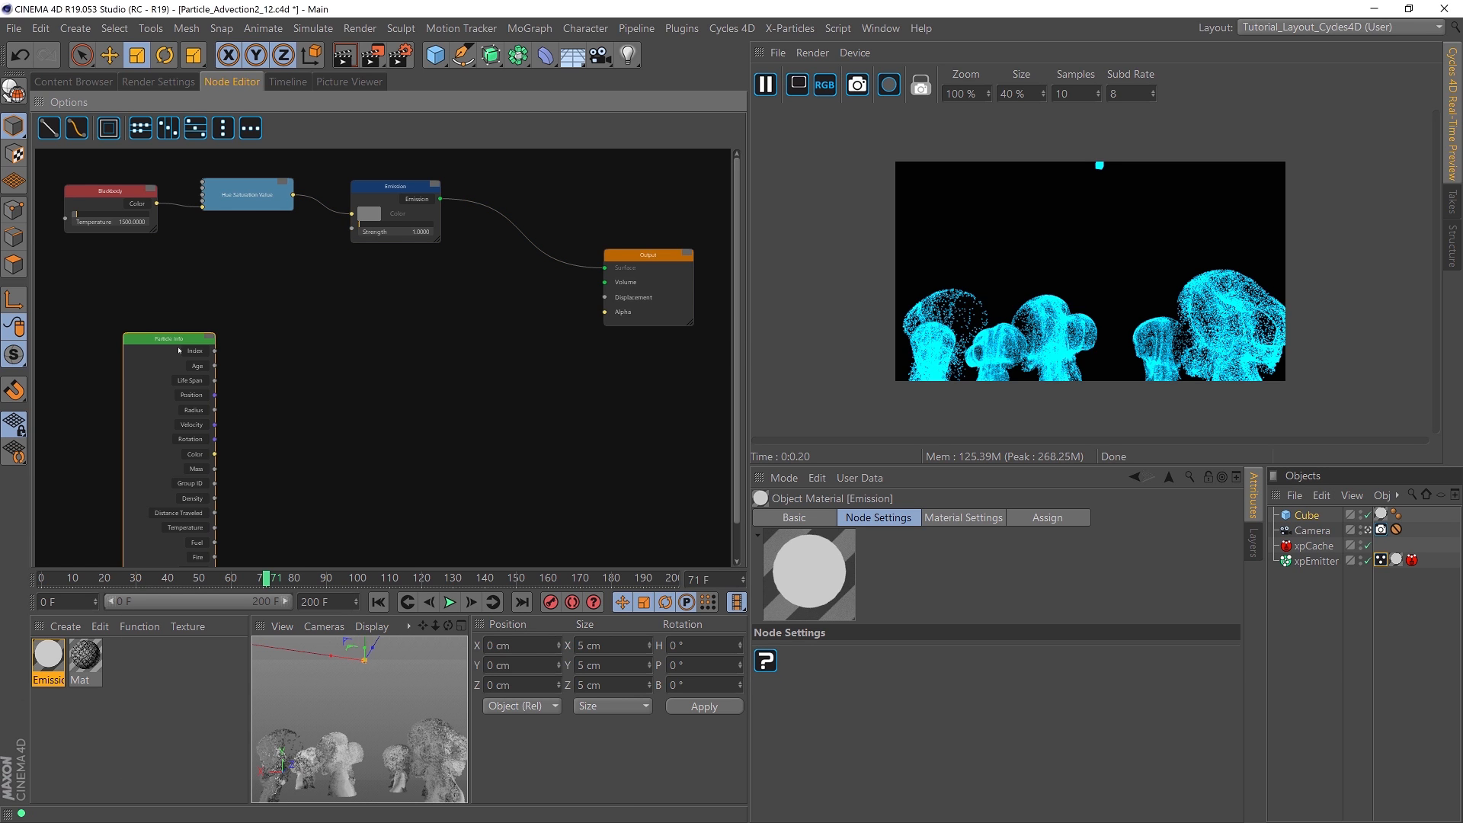
{"action": "left_click_drag", "start_coordinate": [158, 338], "coordinate": [135, 269]}
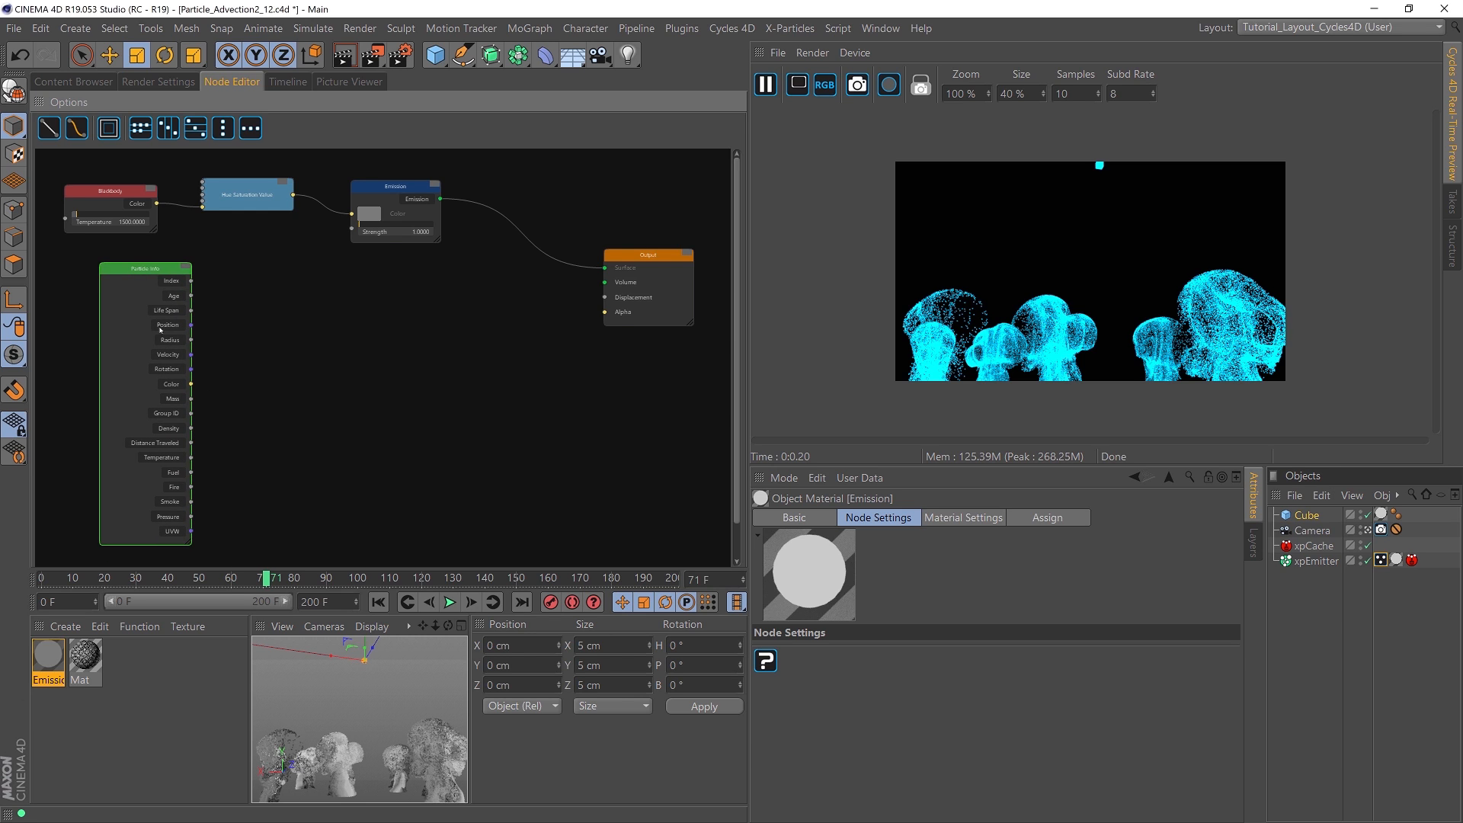
Step: Review the Particle Info node's outputs and connect its Color output to the Emission node's Strength input
{"action": "scroll", "coordinate": [138, 365], "scroll_direction": "up", "scroll_amount": 5}
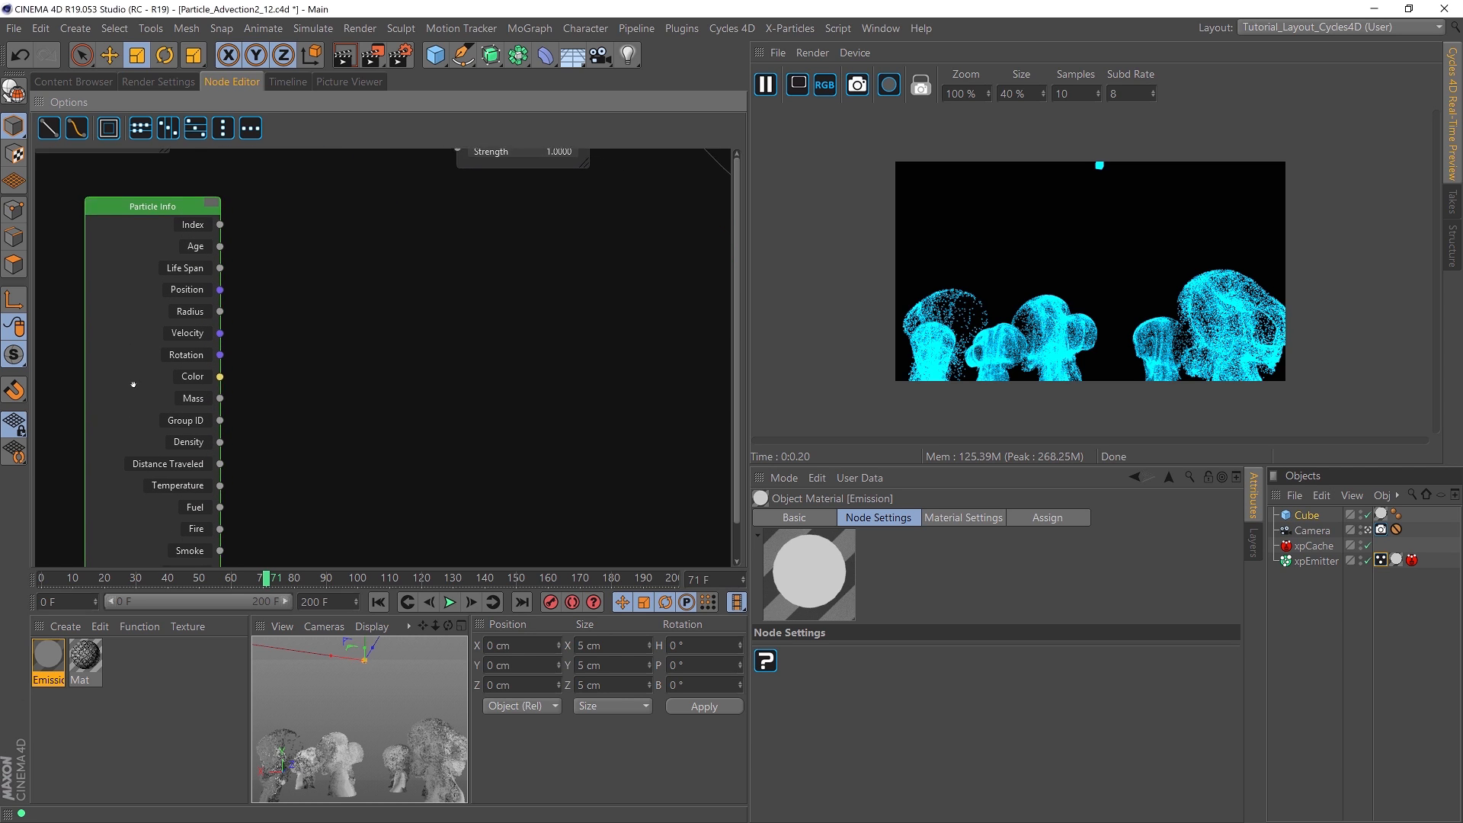
{"action": "middle_click_drag", "start_coordinate": [108, 342], "coordinate": [104, 341]}
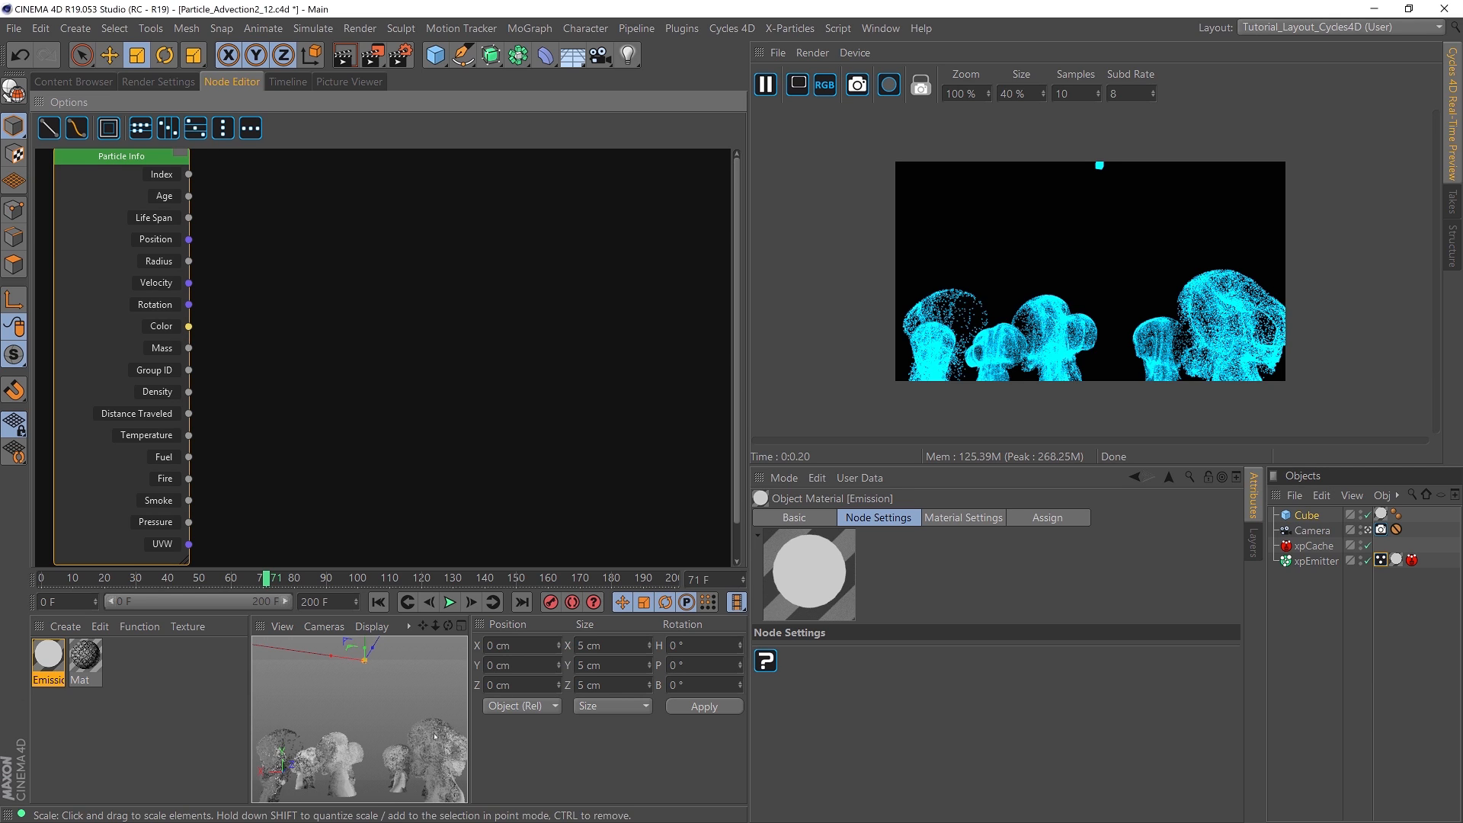
{"action": "scroll", "coordinate": [320, 324], "scroll_direction": "down", "scroll_amount": 4}
{"action": "middle_click_drag", "start_coordinate": [332, 328], "coordinate": [191, 351]}
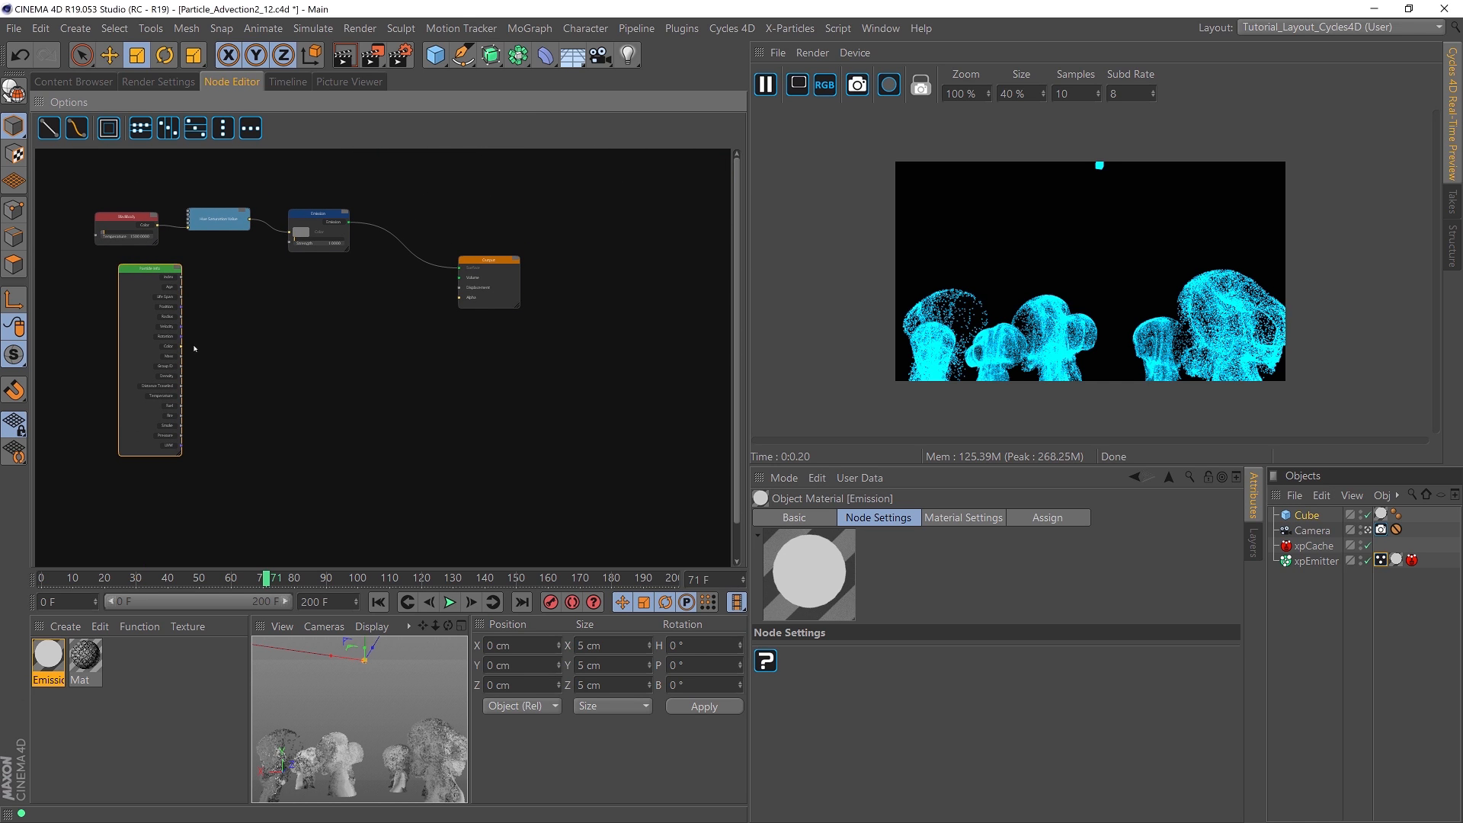
{"action": "left_click_drag", "start_coordinate": [181, 350], "coordinate": [292, 247]}
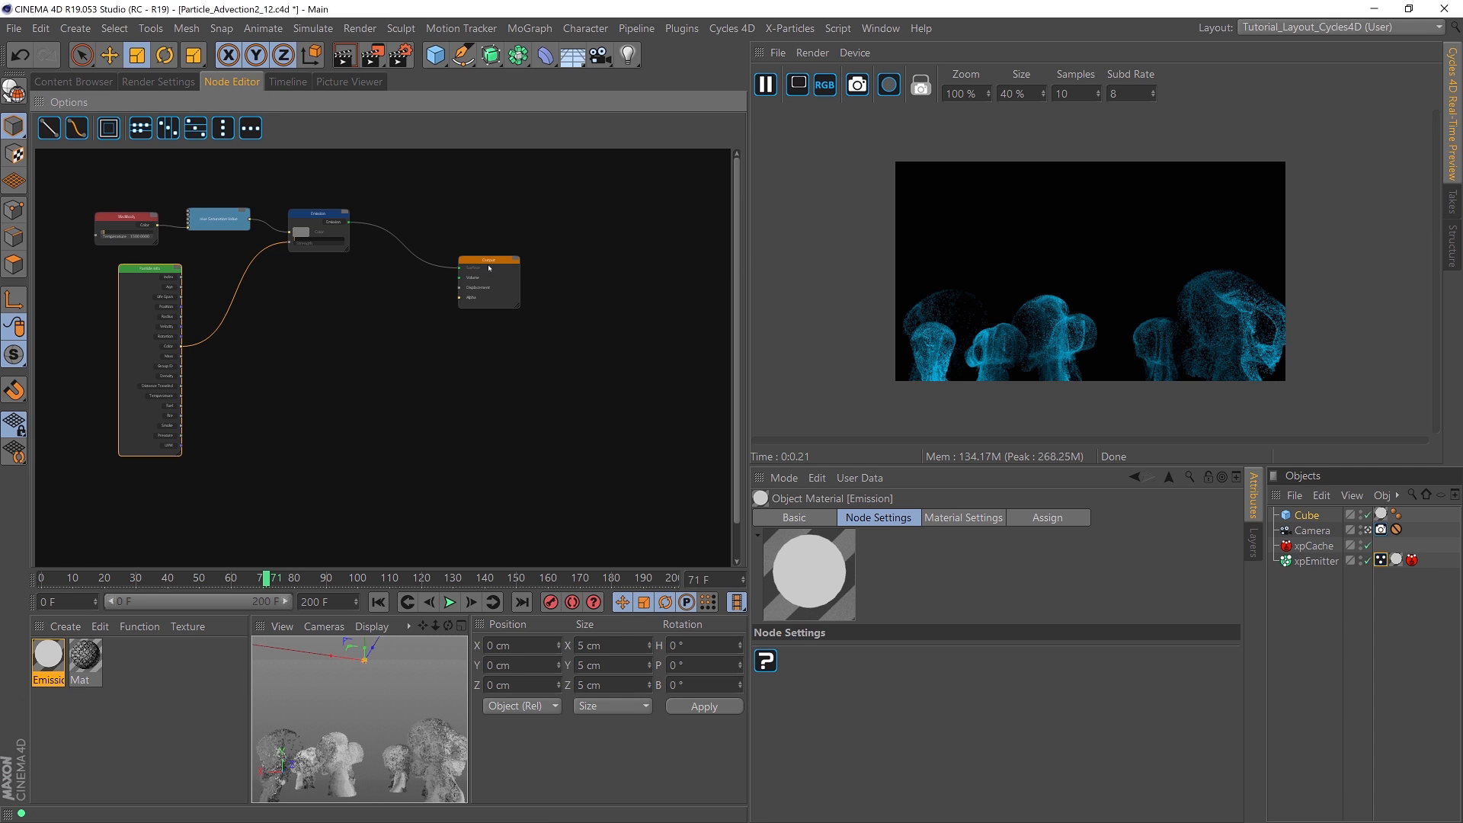
Step: Move the Output, Particle Info and Emission nodes apart to make room for another node in between
{"action": "left_click_drag", "start_coordinate": [489, 268], "coordinate": [544, 254]}
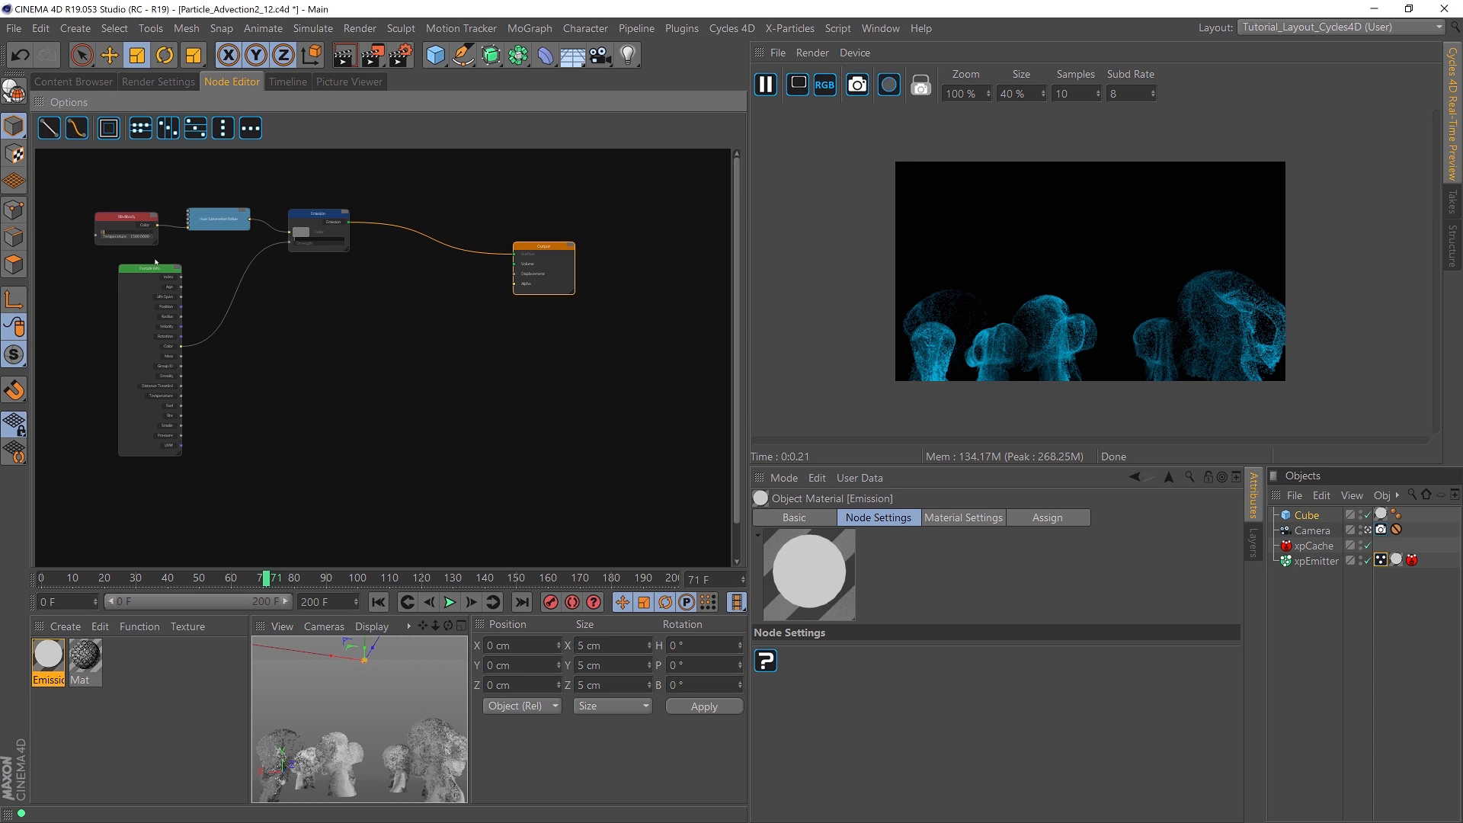
{"action": "left_click_drag", "start_coordinate": [156, 268], "coordinate": [112, 270]}
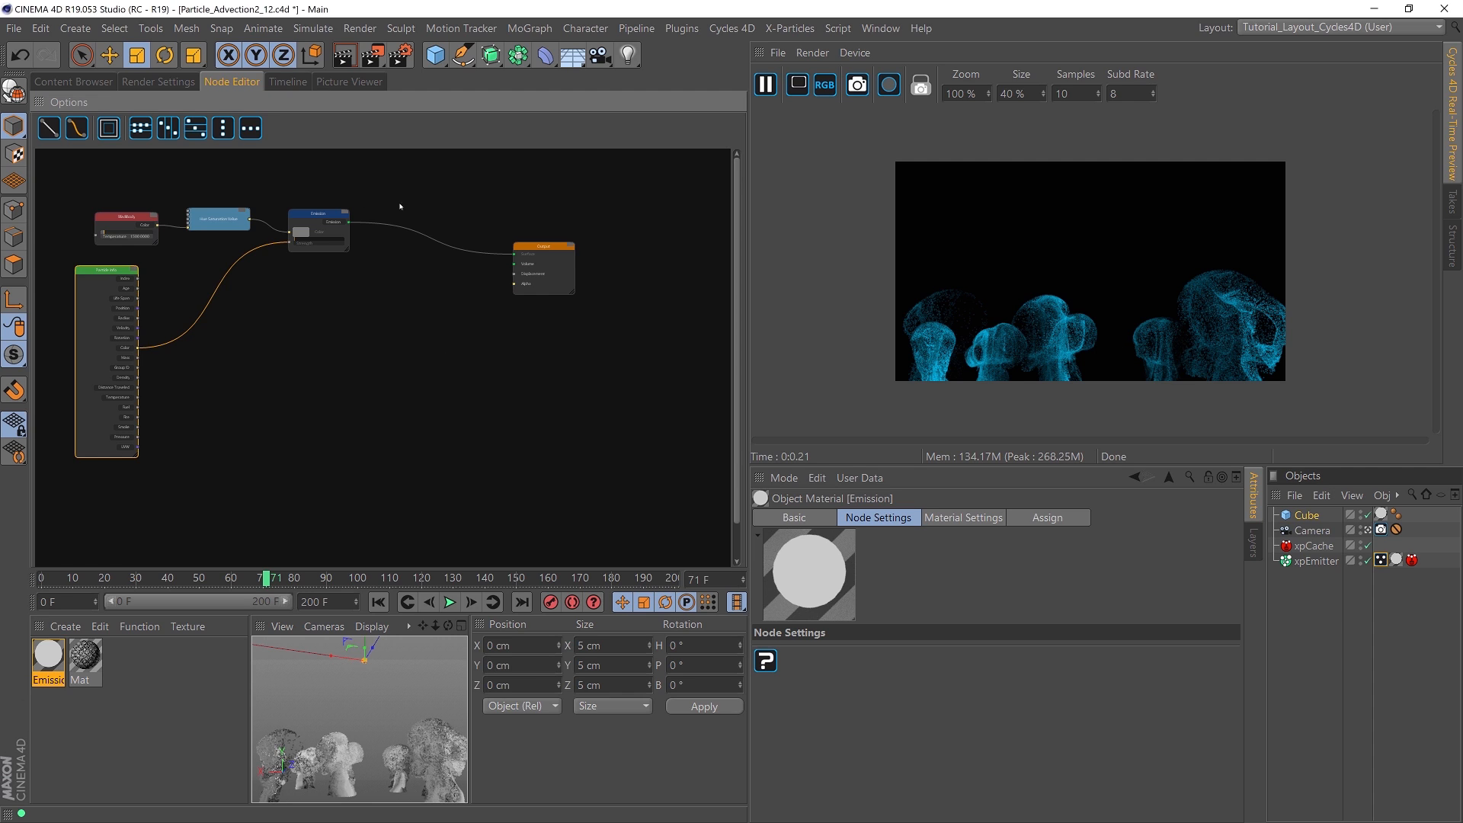
{"action": "left_click_drag", "start_coordinate": [316, 218], "coordinate": [373, 209]}
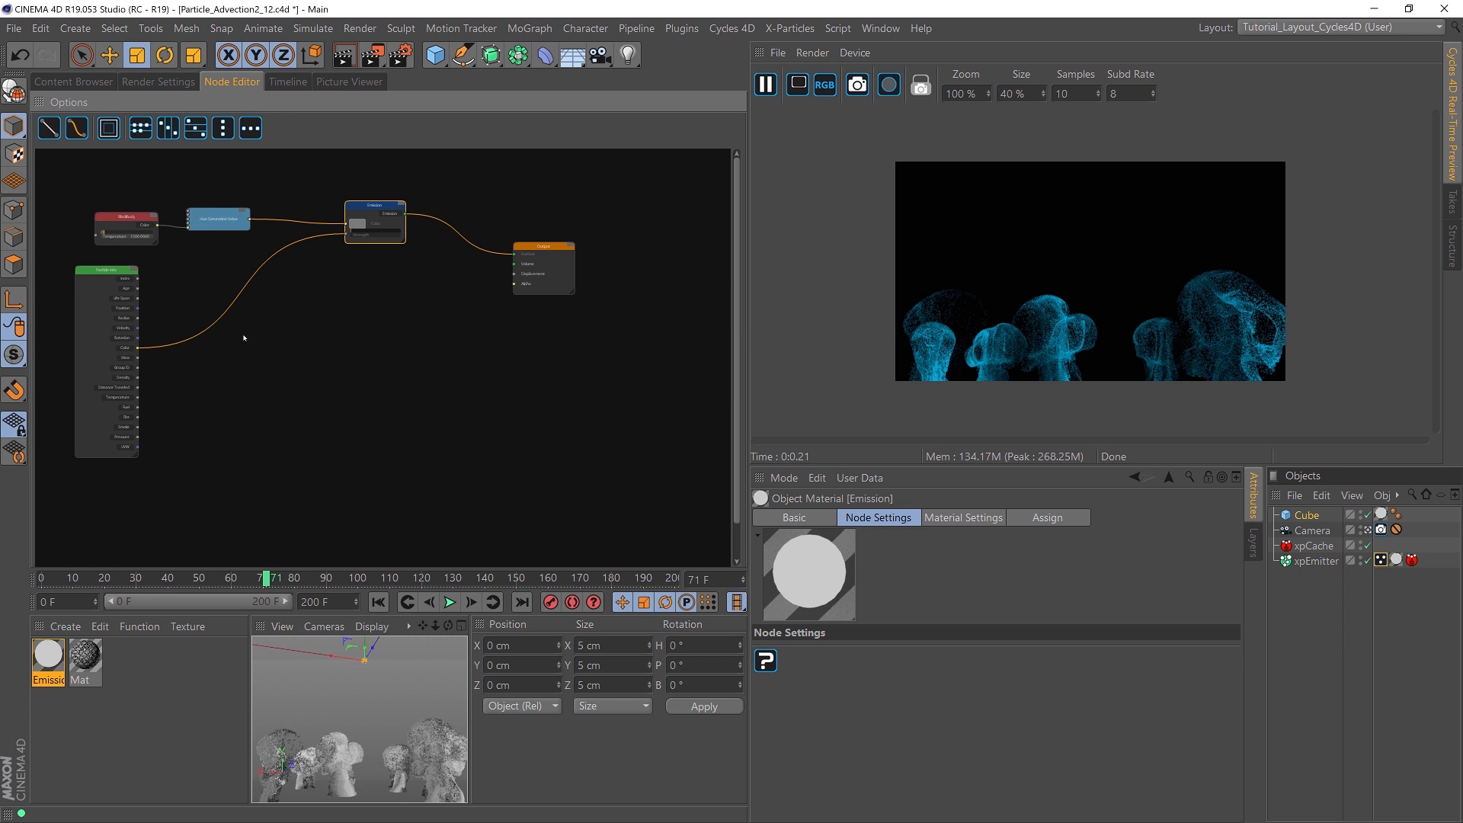
Step: Insert a Color Ramp converter node between Particle Info's Color output and the Emission Strength input
{"action": "right_click", "coordinate": [247, 330]}
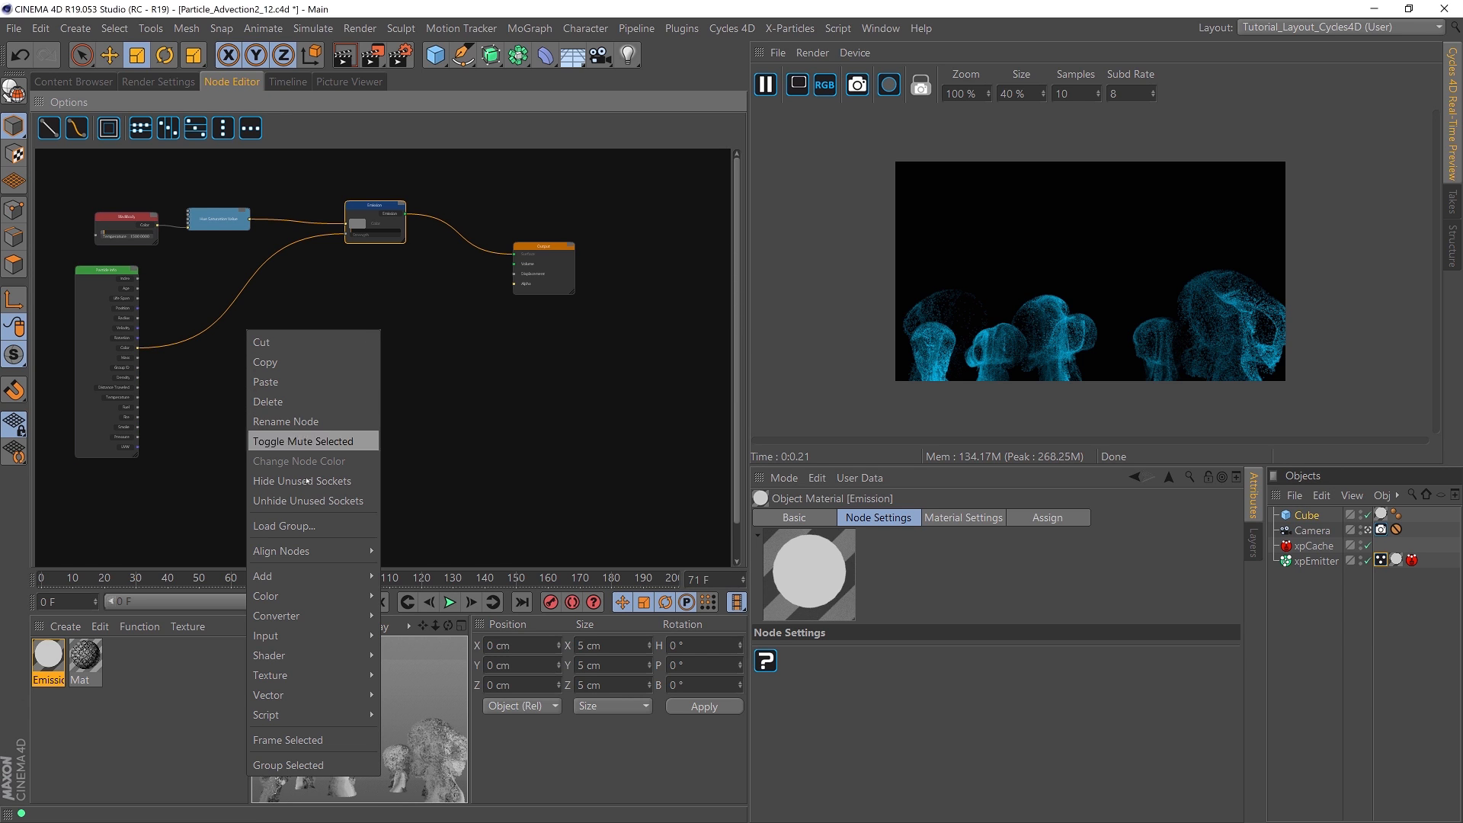
{"action": "mouse_move", "coordinate": [305, 616]}
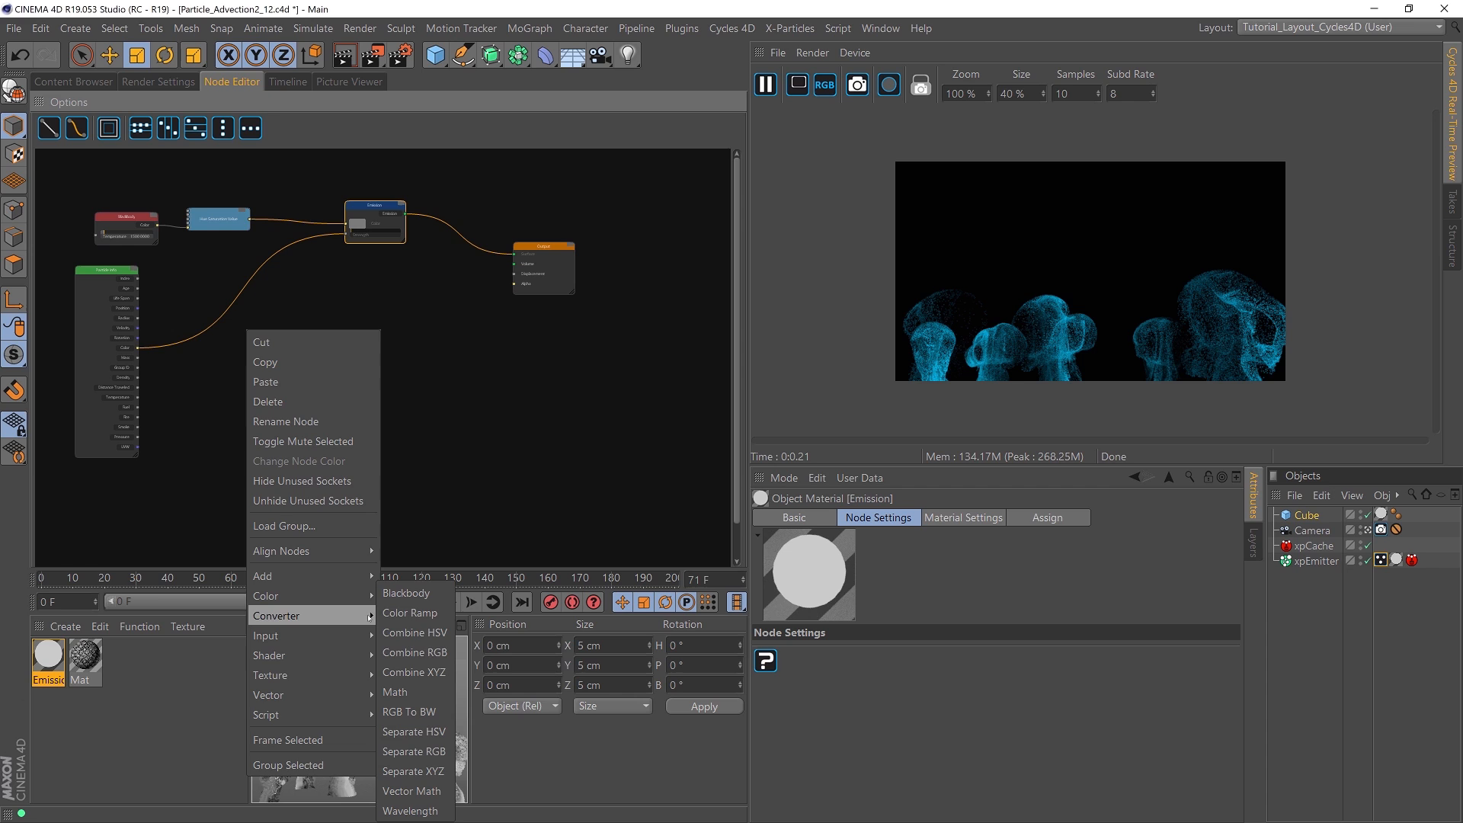
{"action": "left_click", "coordinate": [410, 614]}
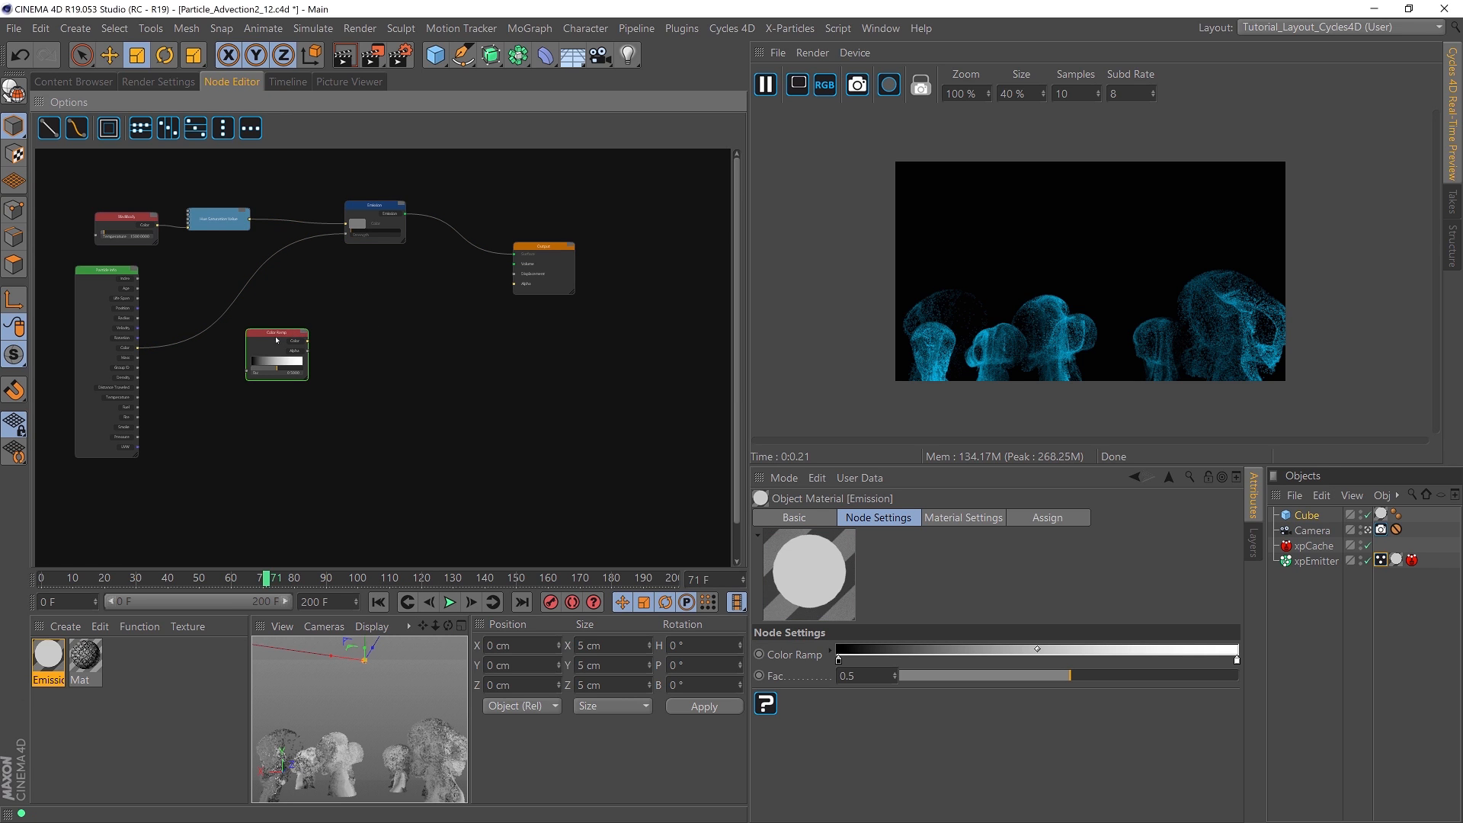
{"action": "left_click_drag", "start_coordinate": [271, 333], "coordinate": [341, 236]}
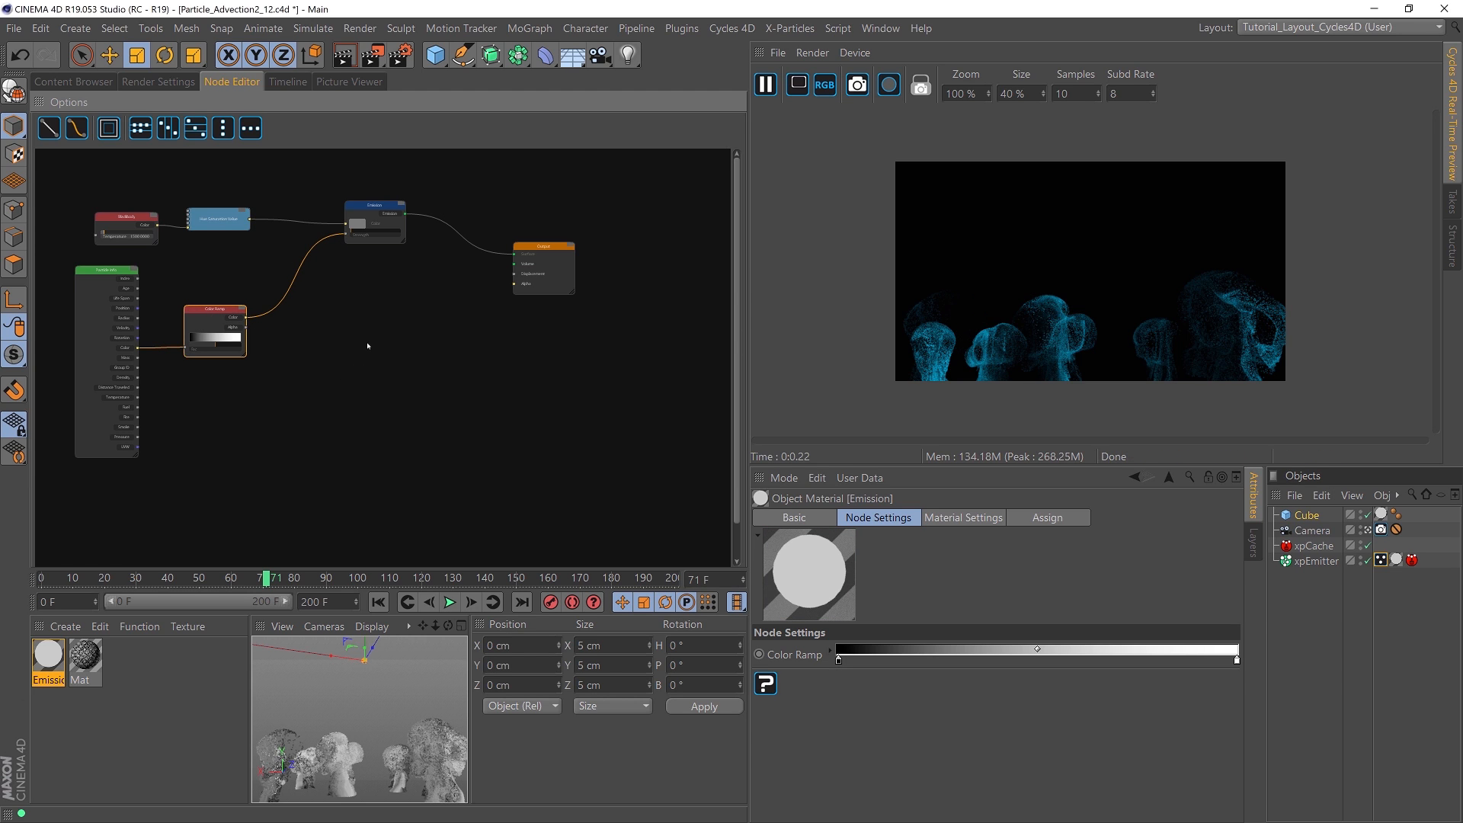
Step: Preview the Particle Info node's Color output and the Color Ramp's Color output to compare their effect on the particles
{"action": "left_click", "coordinate": [126, 349]}
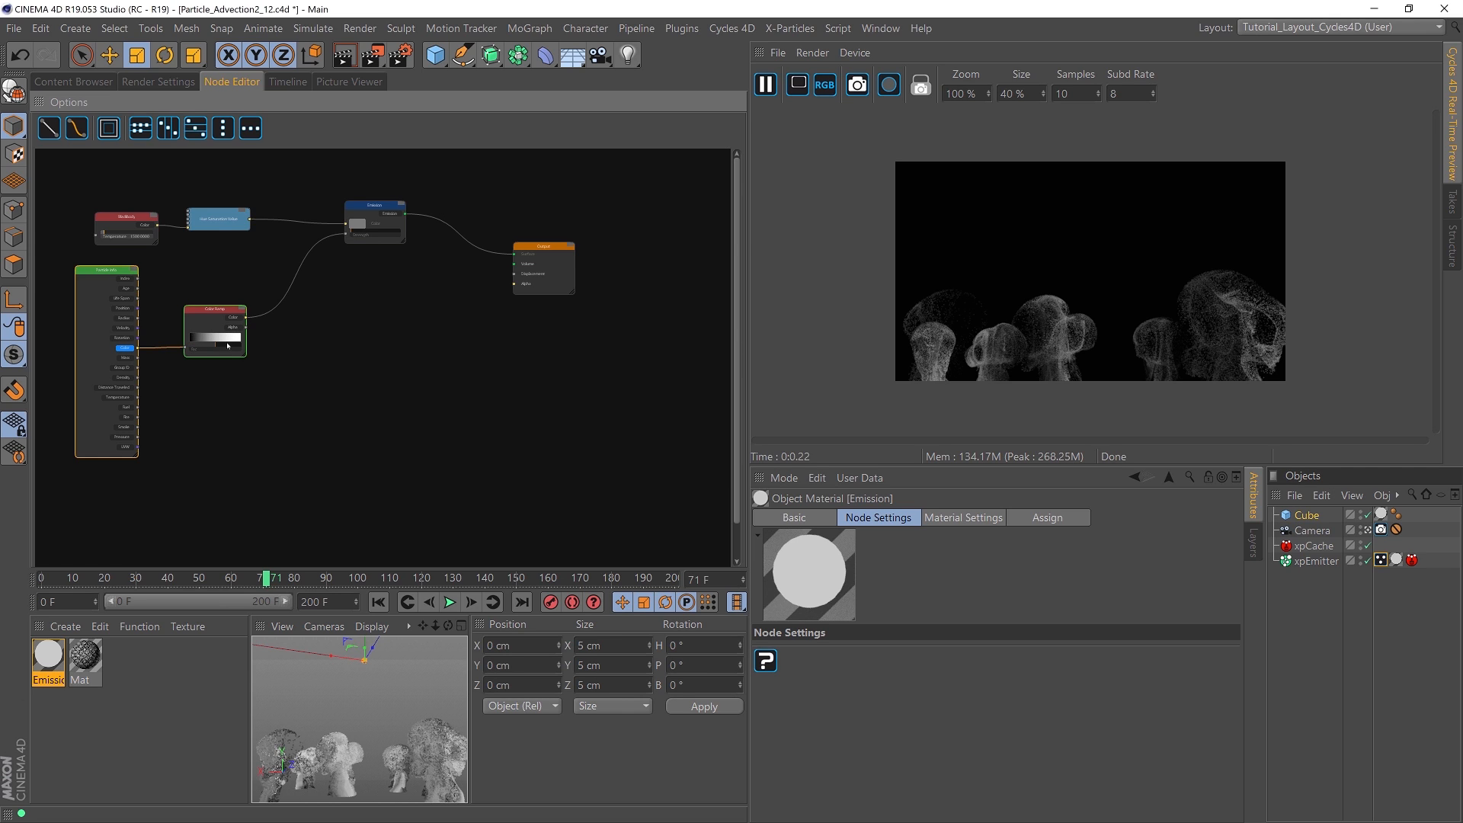
{"action": "left_click", "coordinate": [237, 318]}
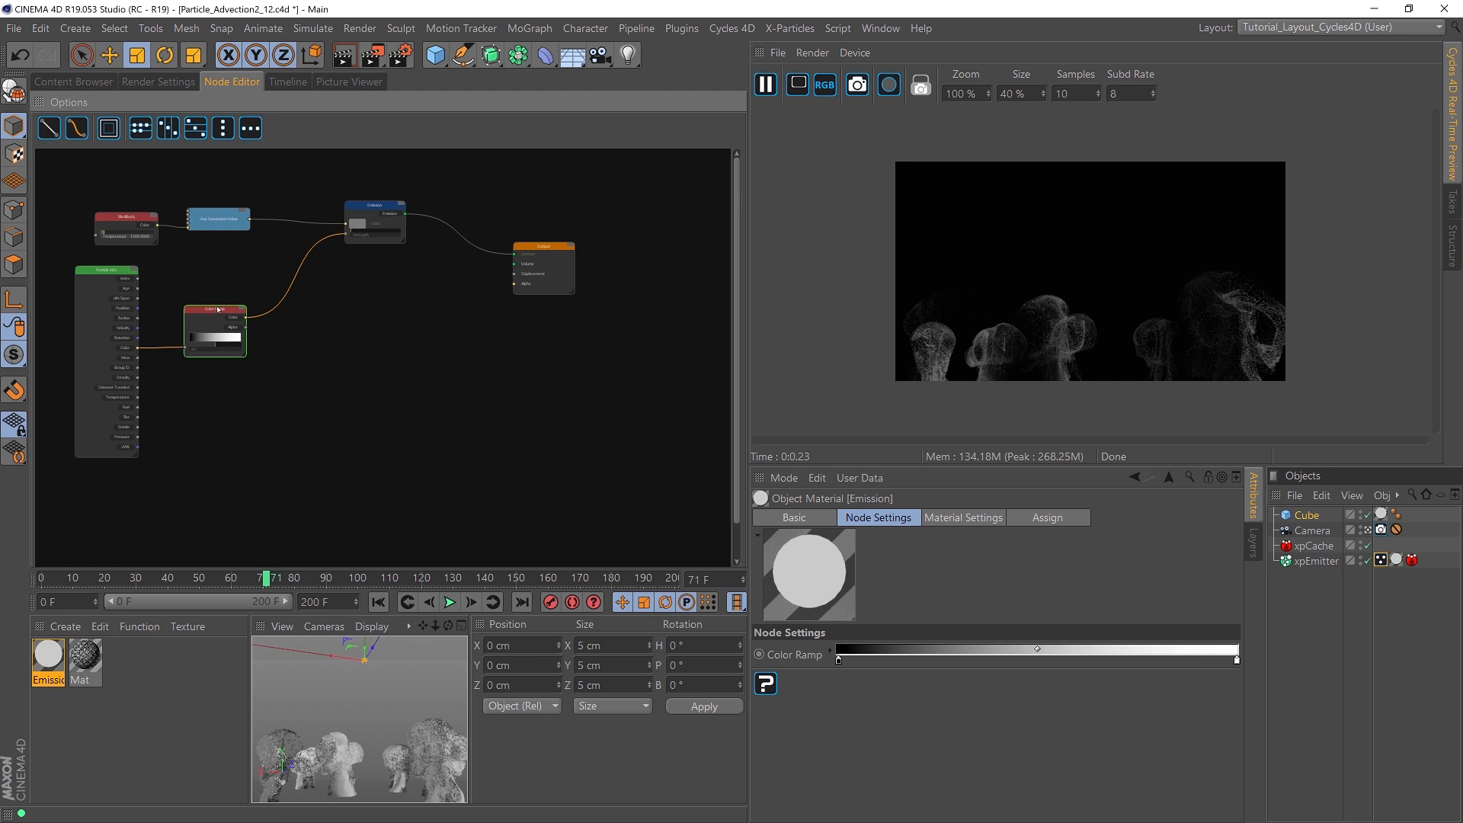
Step: Move the Color Ramp node closer to Particle Info and reshape its gradient into a narrow white band between black knots at about 10% and 20%
{"action": "left_click_drag", "start_coordinate": [217, 313], "coordinate": [200, 296]}
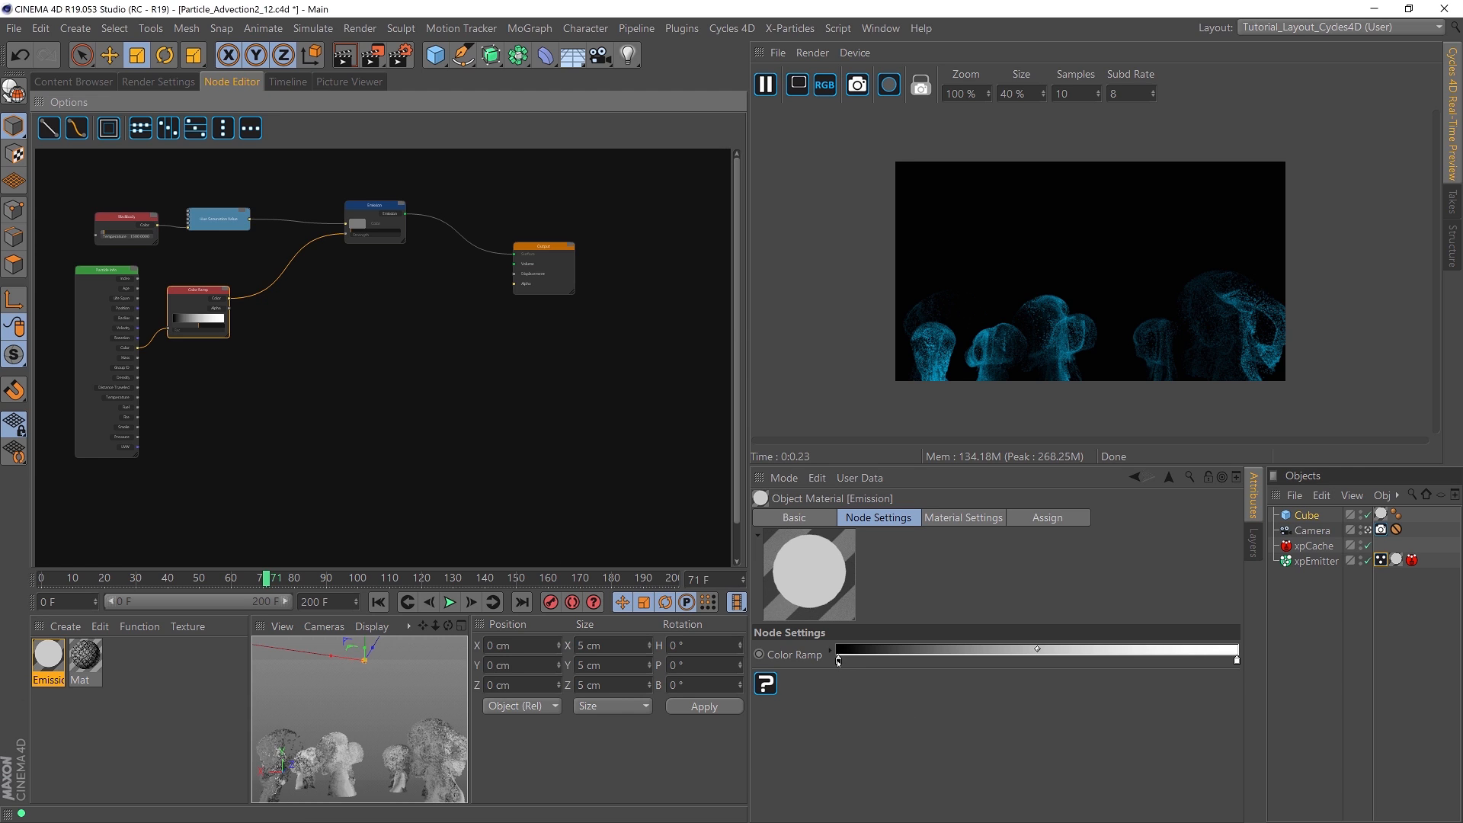
{"action": "left_click_drag", "start_coordinate": [838, 662], "coordinate": [856, 661]}
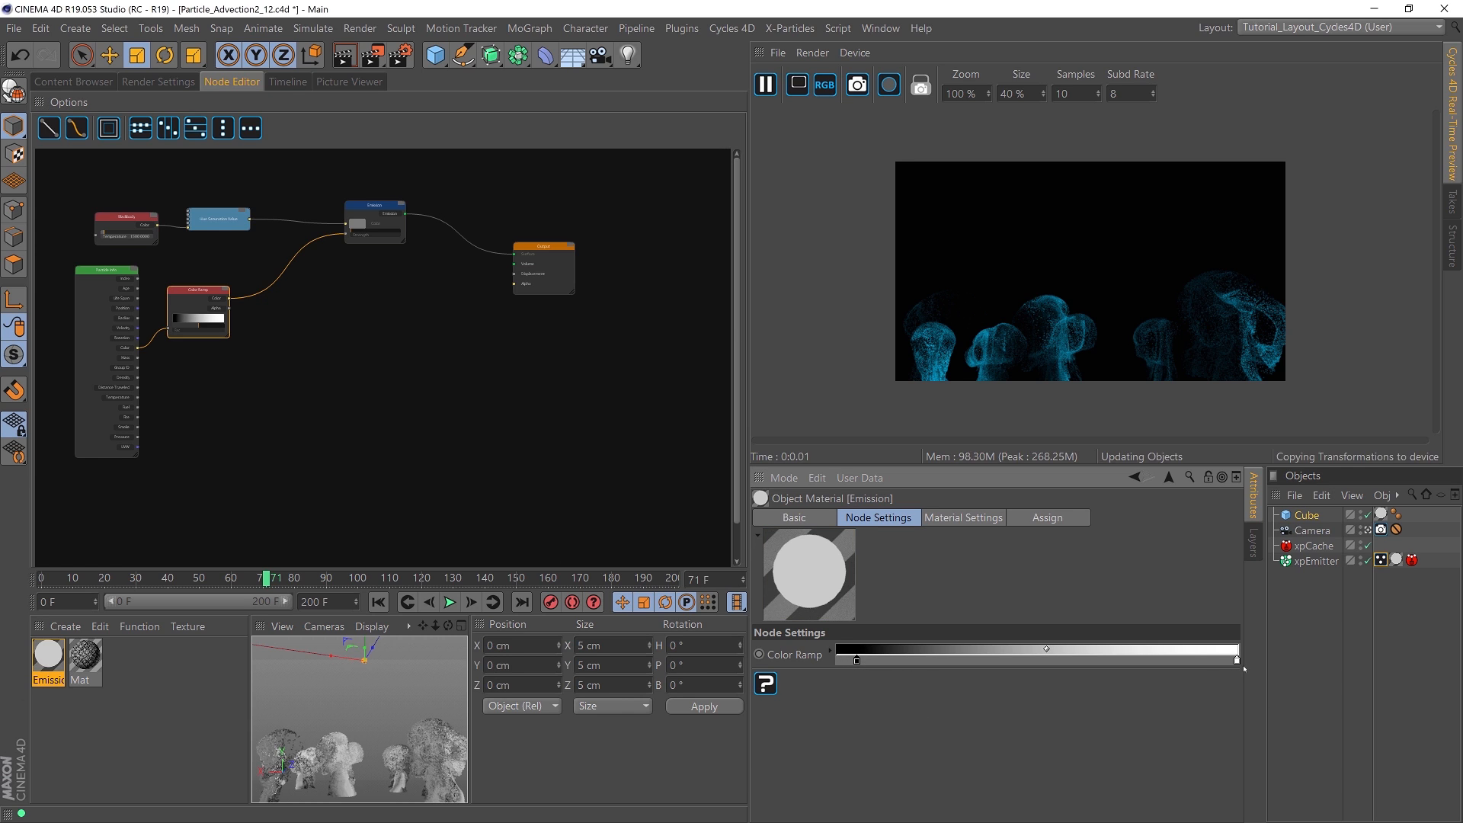
{"action": "left_click_drag", "start_coordinate": [1236, 659], "coordinate": [915, 663]}
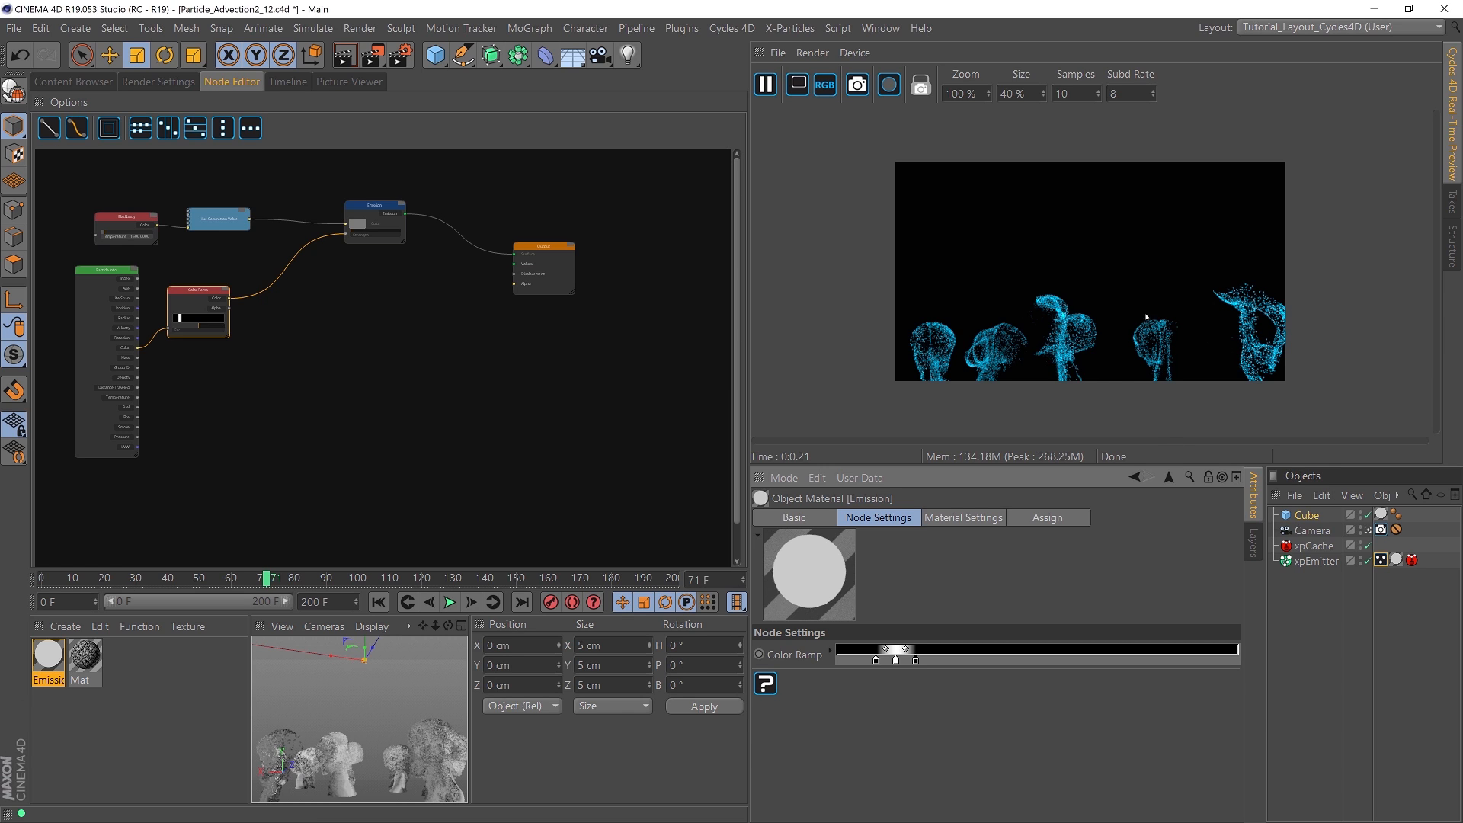
Step: Set the real-time preview size to 60%
{"action": "left_click_drag", "start_coordinate": [1029, 96], "coordinate": [1002, 96]}
{"action": "type", "text": "60"}
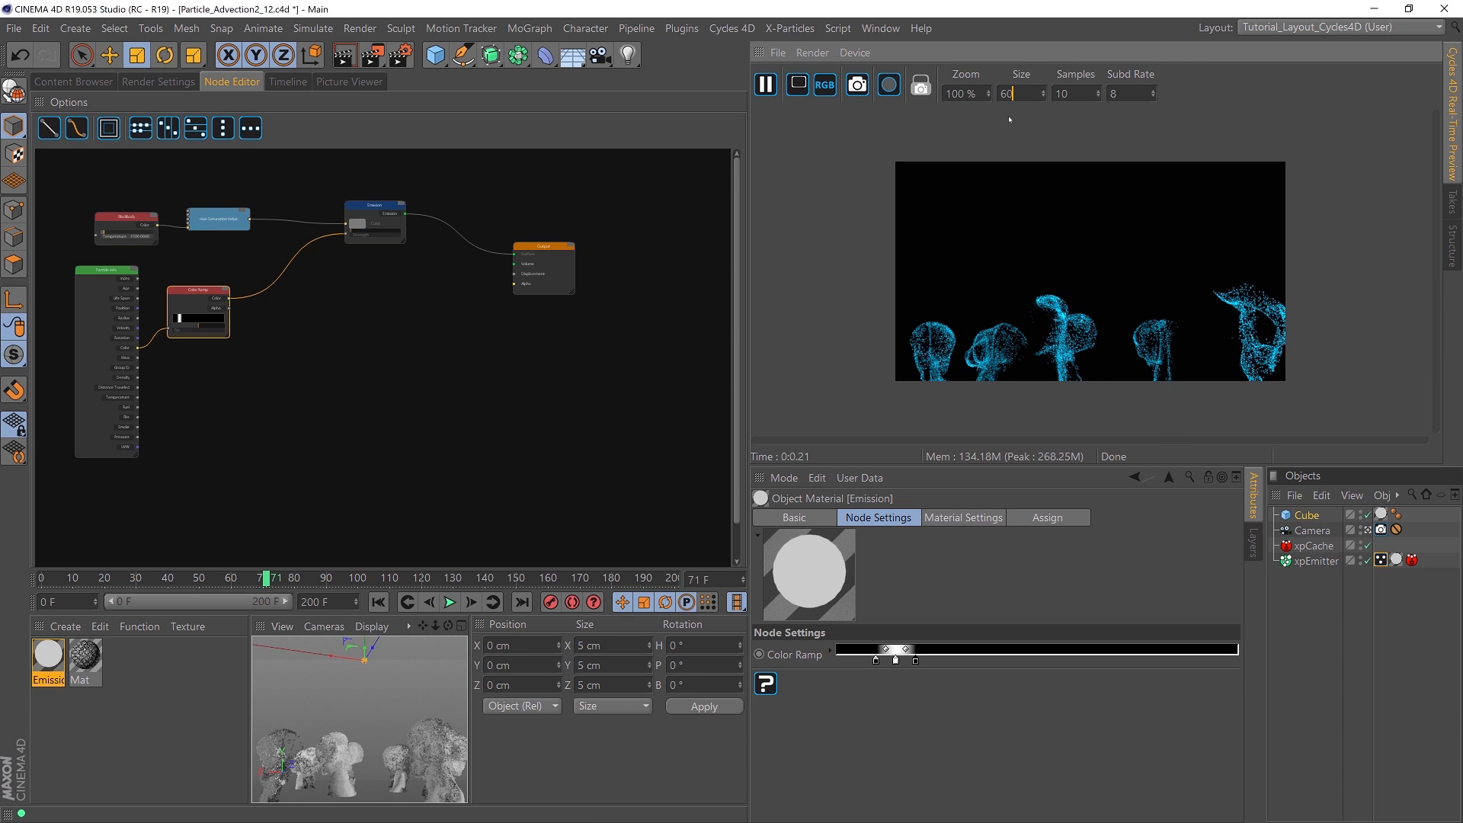
{"action": "key", "text": "Return"}
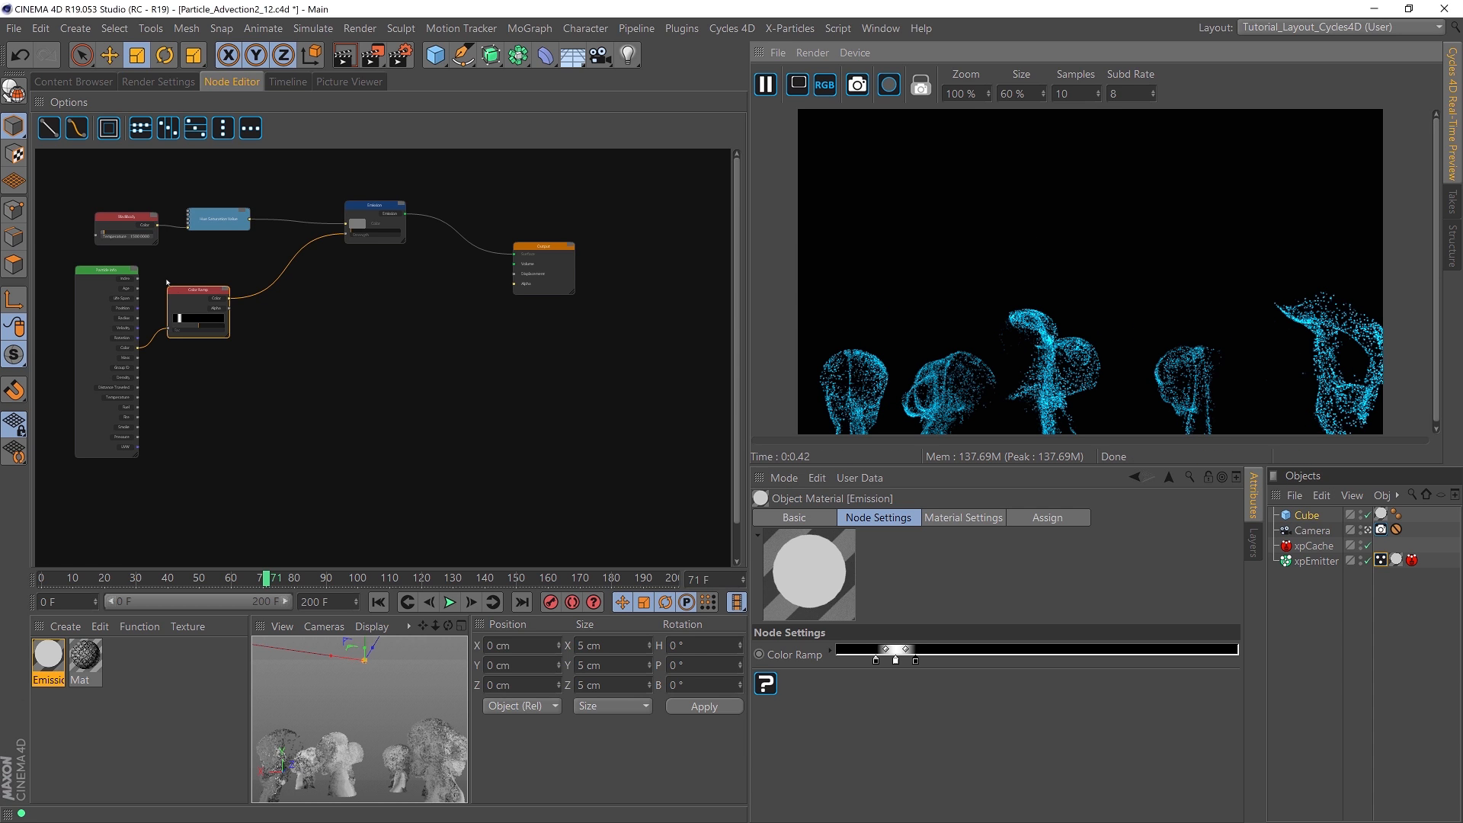
Step: Preview the Color outputs of Particle Info and Color Ramp in turn, and return the preview to the Emission output
{"action": "left_click", "coordinate": [126, 348]}
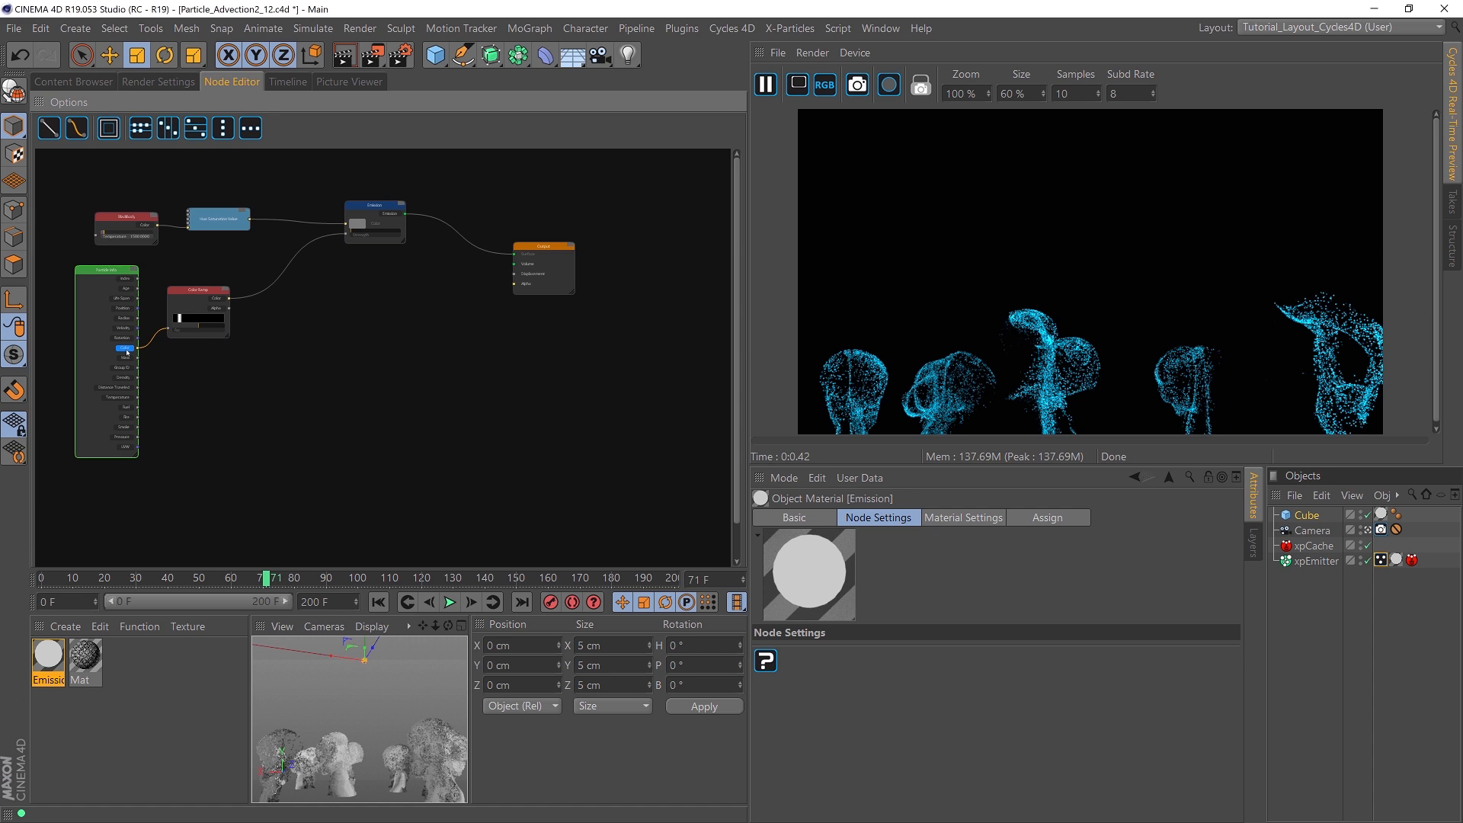
{"action": "left_click", "coordinate": [201, 308]}
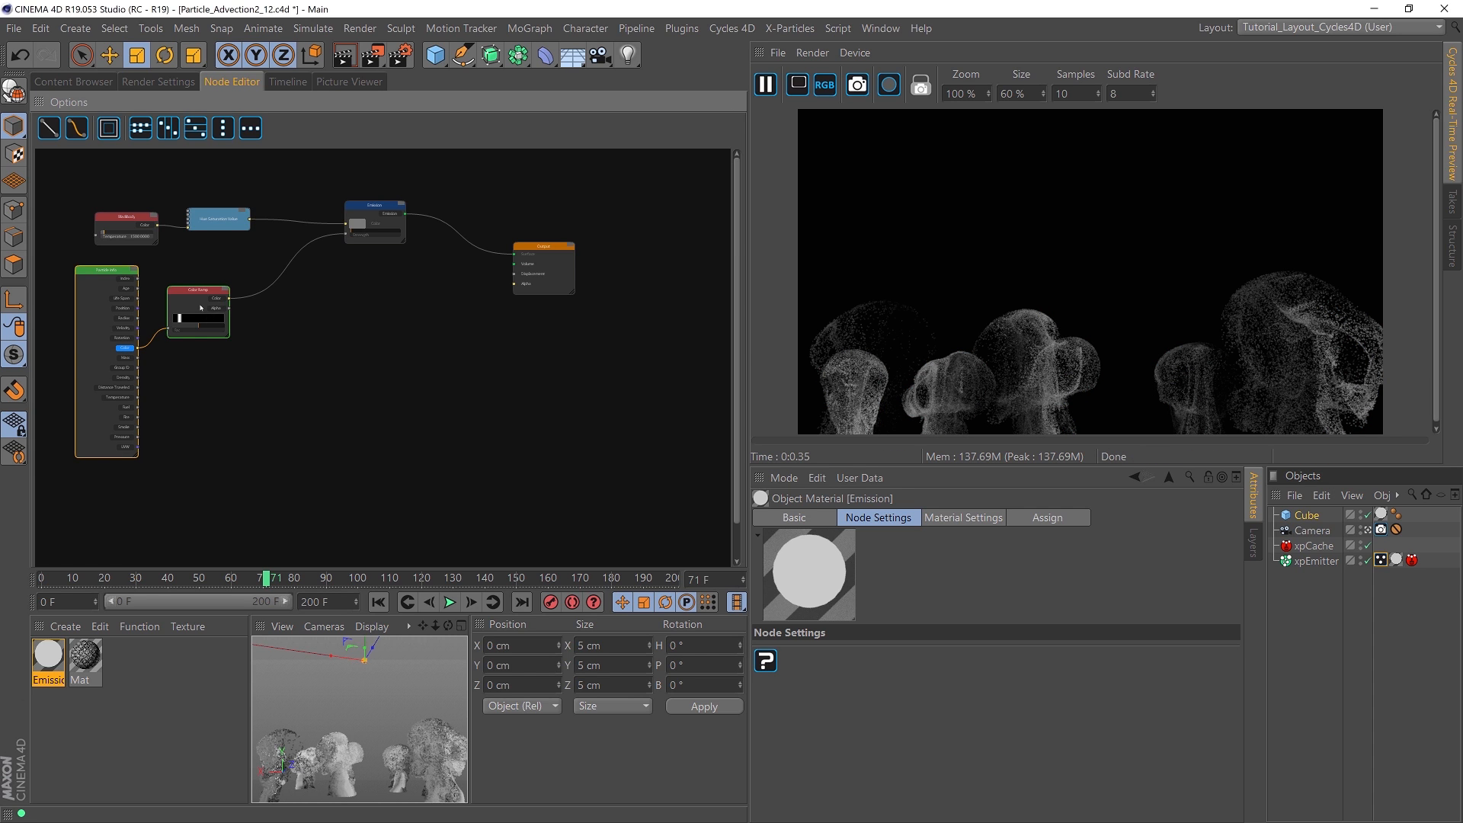
{"action": "left_click", "coordinate": [221, 299]}
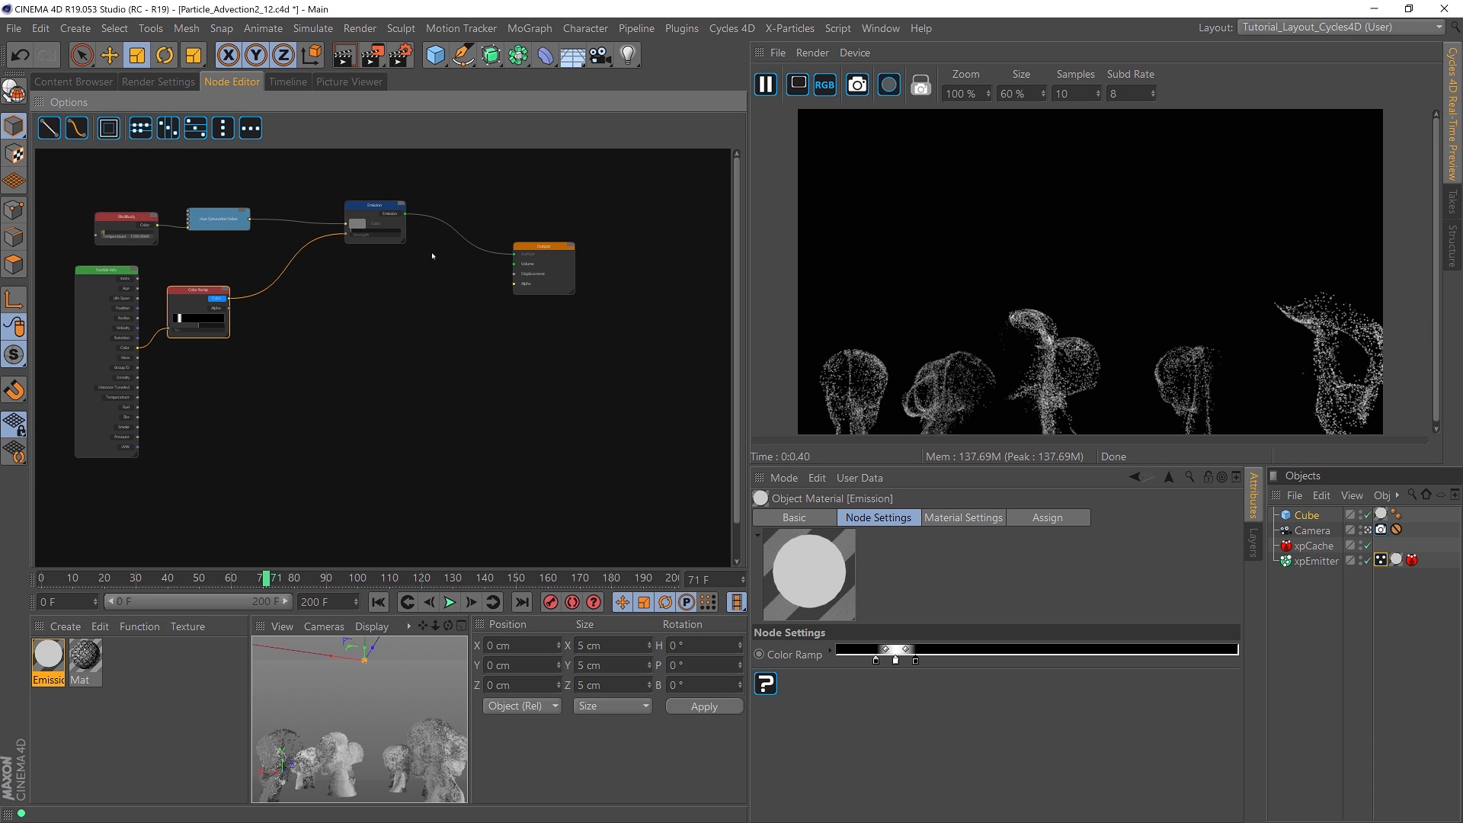
{"action": "left_click", "coordinate": [390, 214]}
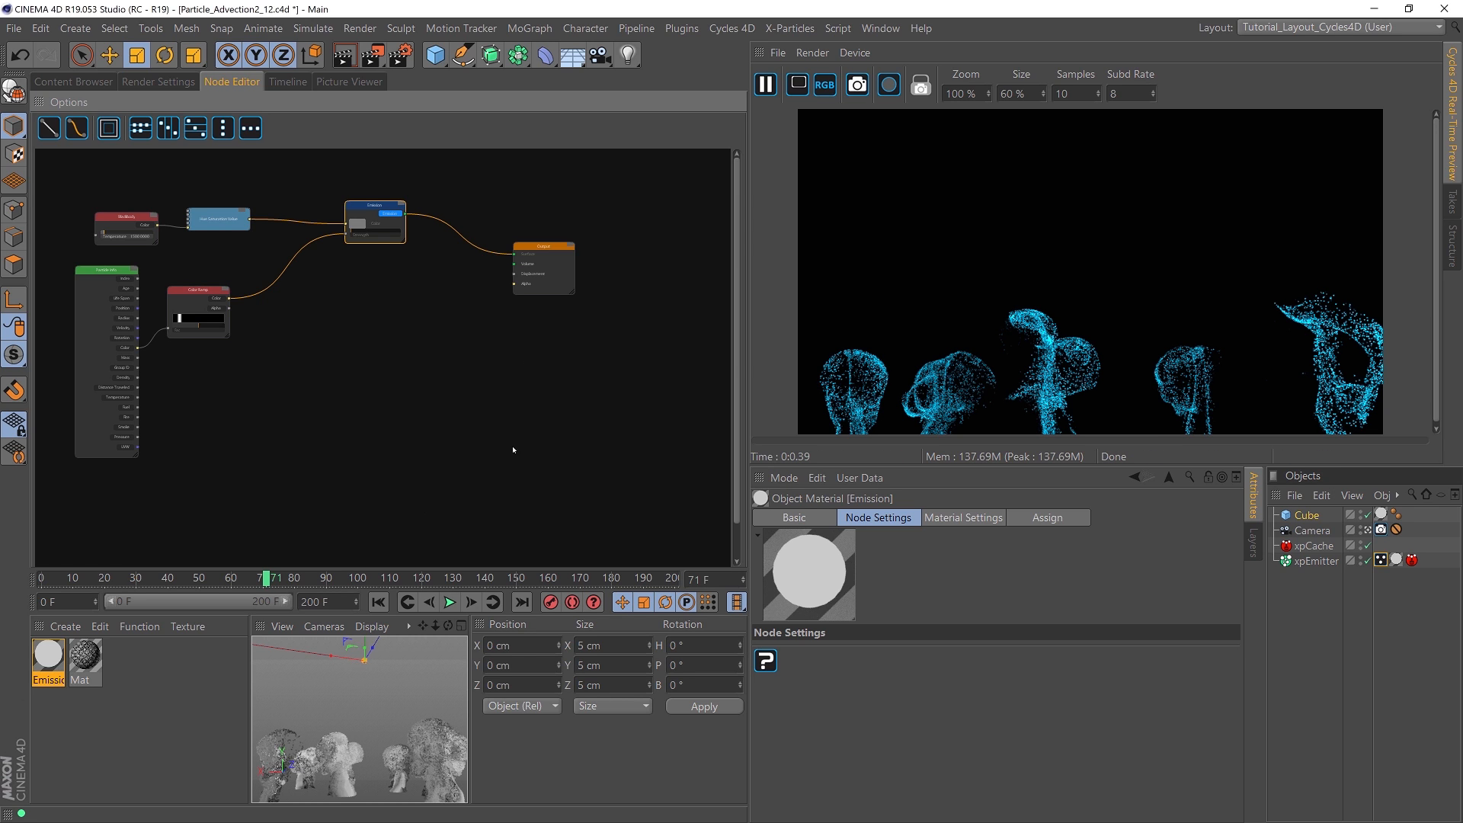
Step: Go to frame 105, try a narrower white band in the Color Ramp, and widen it again with the white knot slightly farther along
{"action": "left_click", "coordinate": [317, 579]}
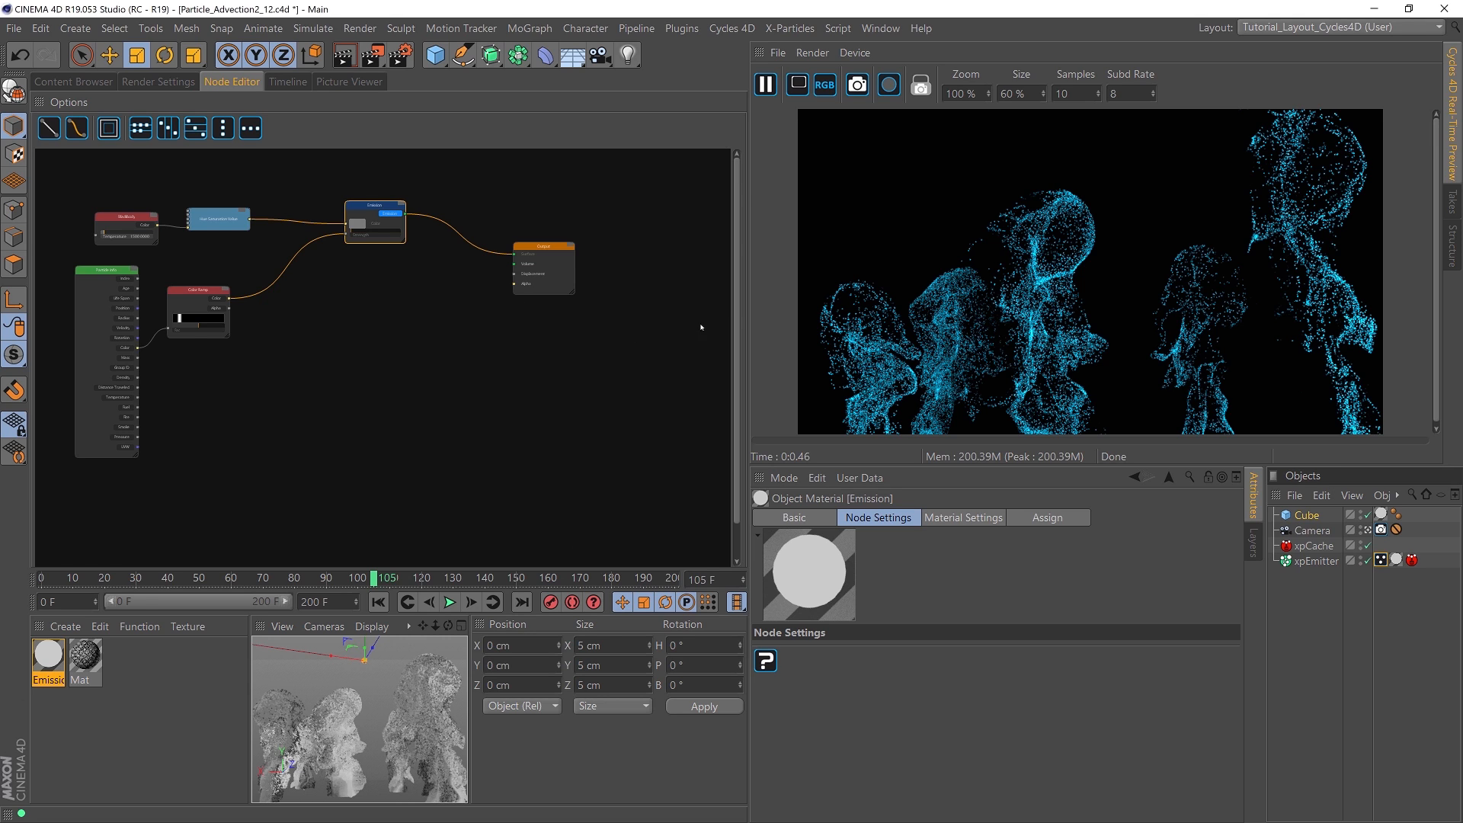
{"action": "left_click", "coordinate": [198, 293]}
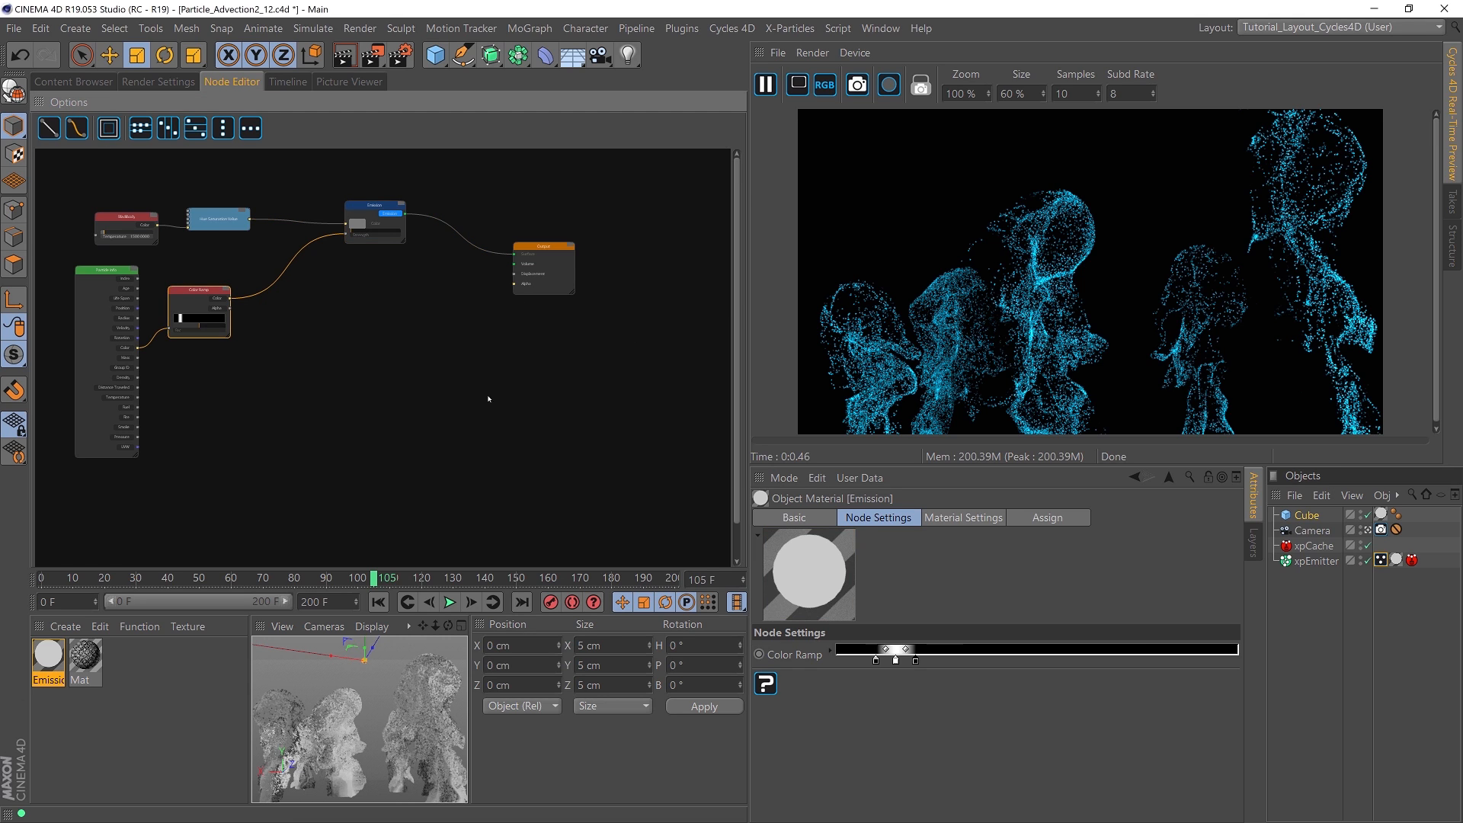
{"action": "left_click_drag", "start_coordinate": [875, 660], "coordinate": [902, 660]}
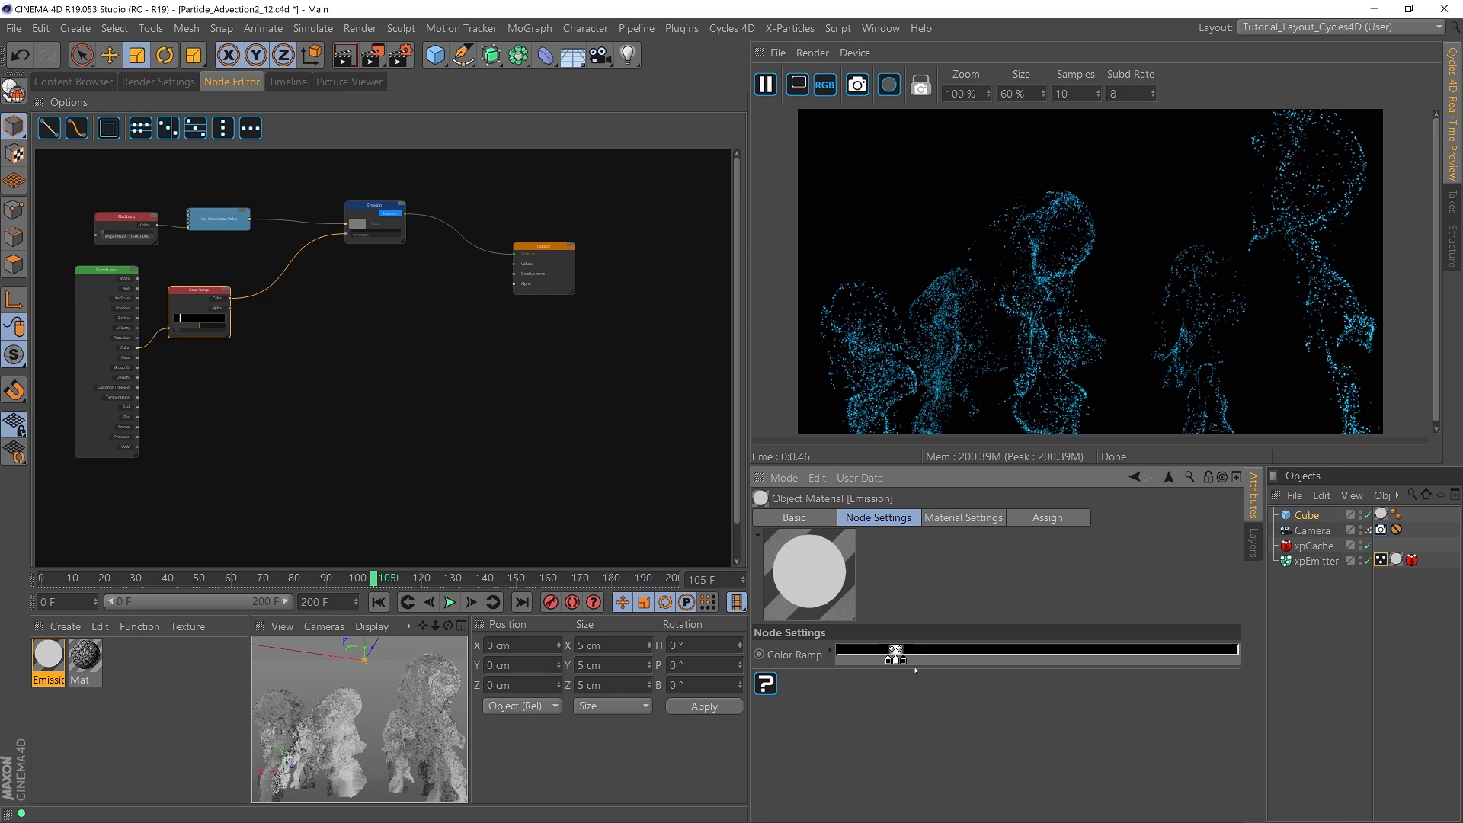
{"action": "mouse_move", "coordinate": [901, 660]}
{"action": "left_mouse_down"}
{"action": "mouse_move", "coordinate": [916, 660]}
{"action": "mouse_move", "coordinate": [876, 660]}
{"action": "left_mouse_up"}
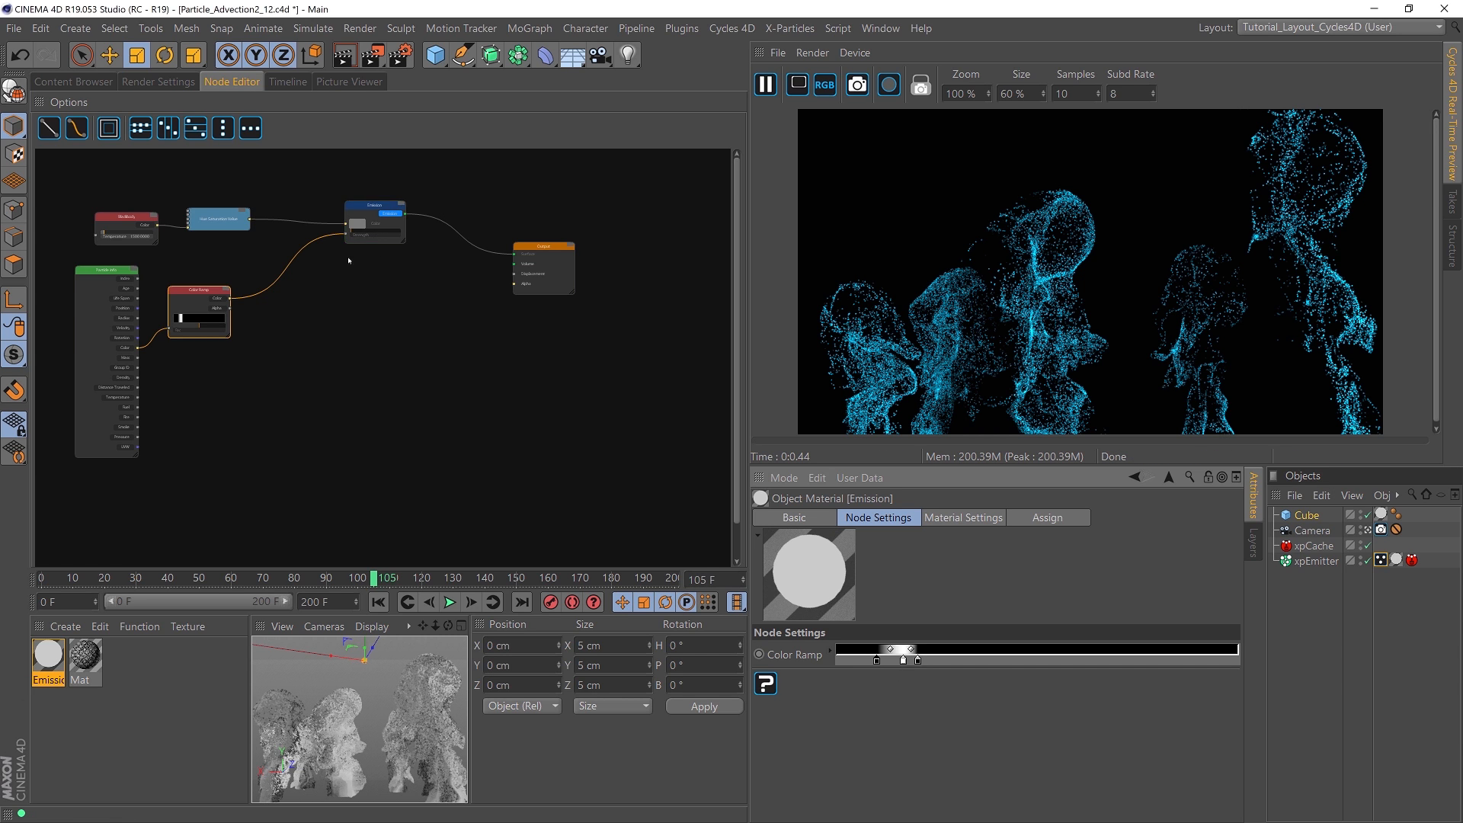
{"action": "left_click", "coordinate": [355, 236]}
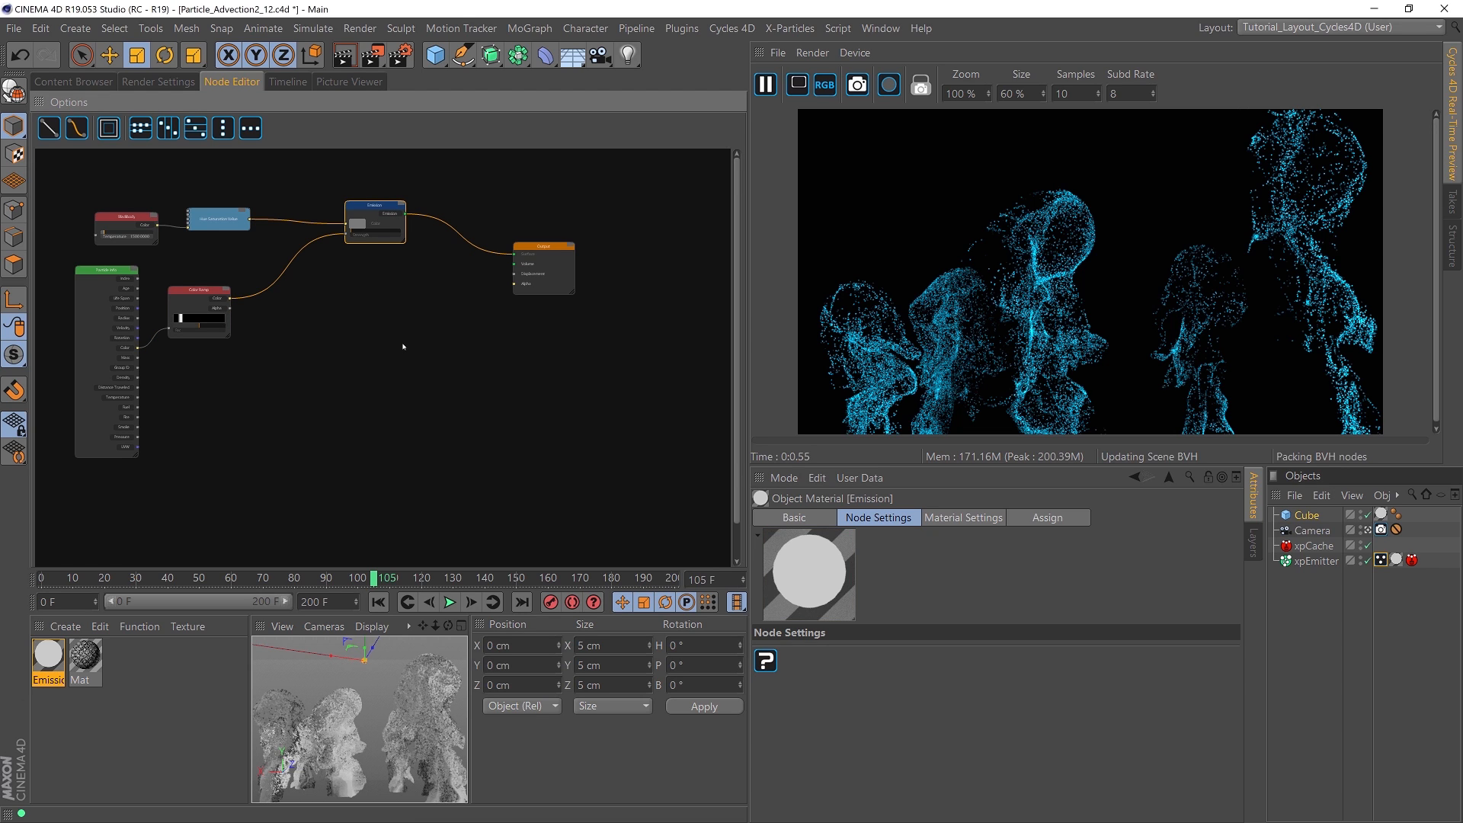
Step: Hide the Particle Info node's unused sockets and move the Color Ramp and Emission nodes closer to the nodes feeding them
{"action": "right_click", "coordinate": [109, 272]}
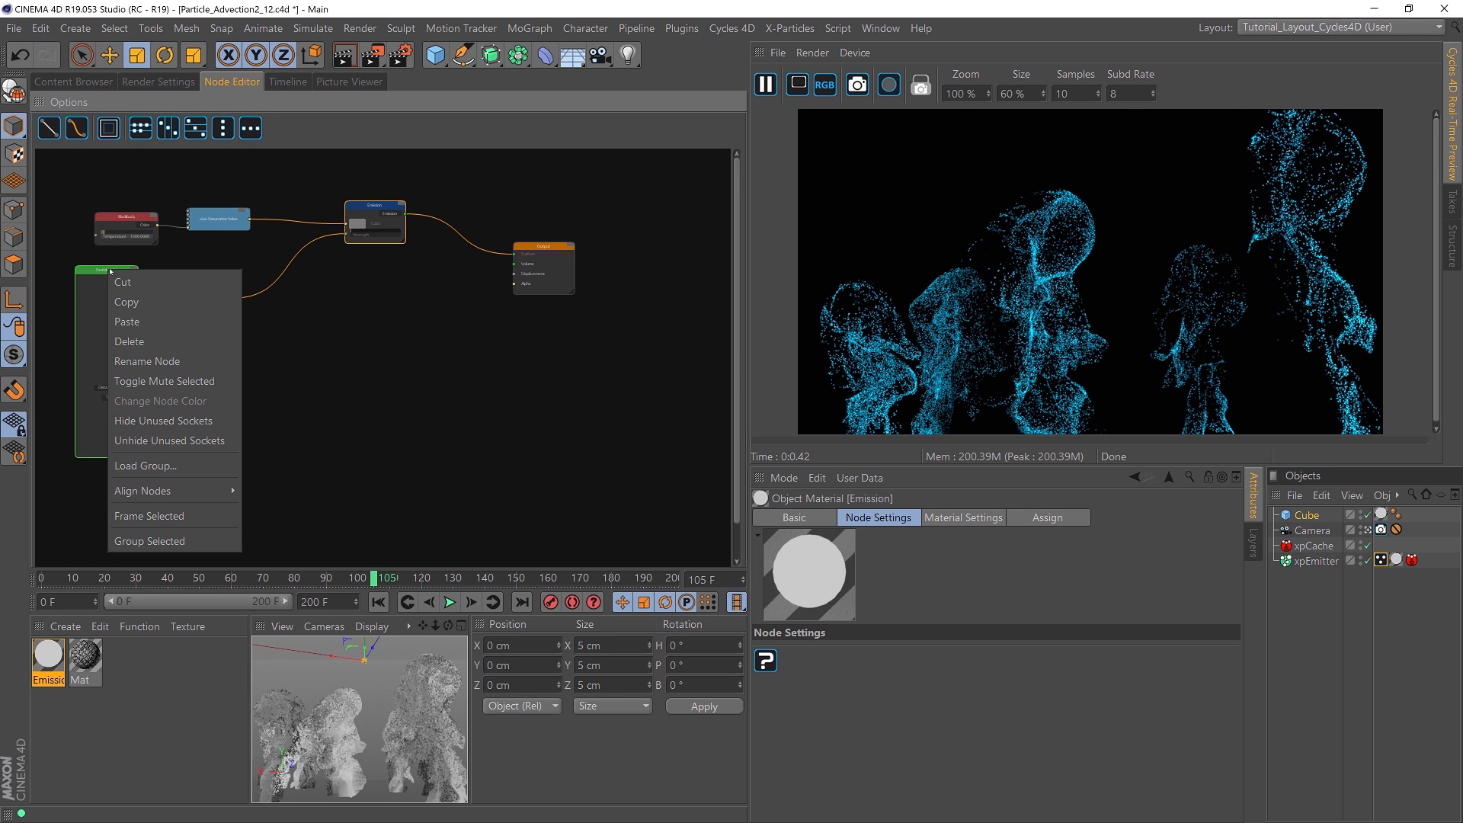
{"action": "left_click", "coordinate": [149, 422]}
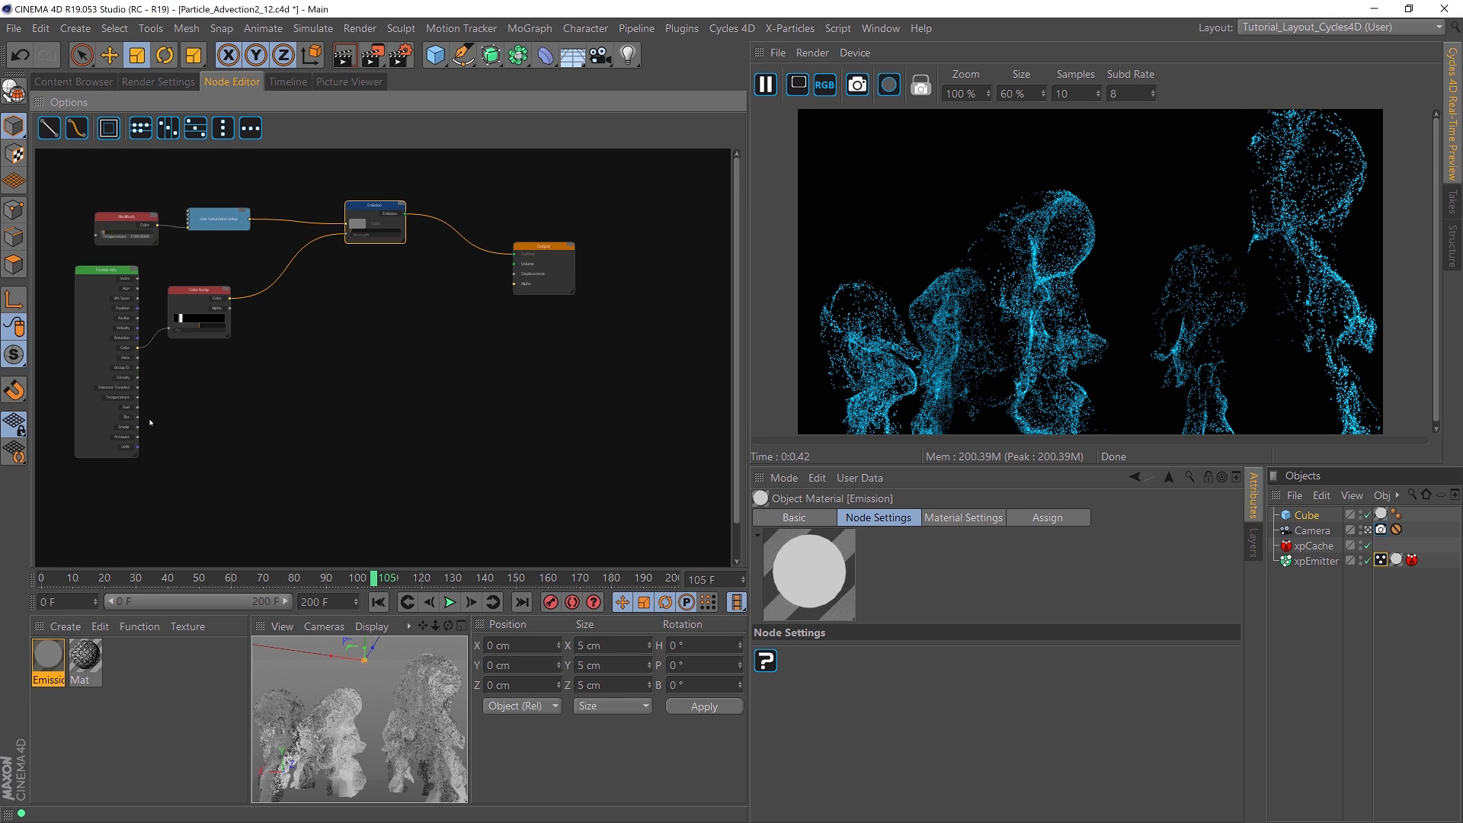
{"action": "left_click", "coordinate": [96, 276]}
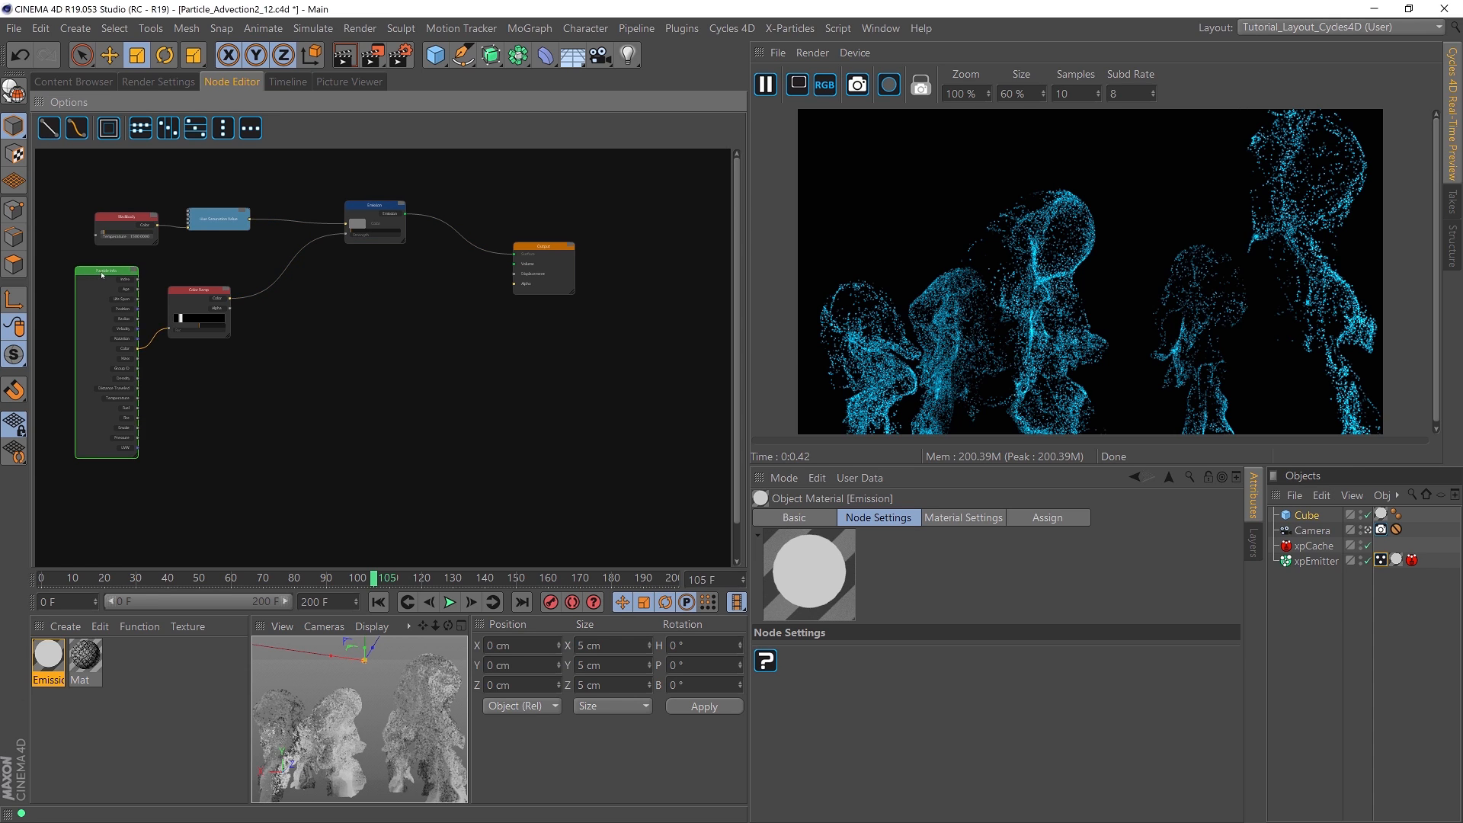
{"action": "right_click", "coordinate": [101, 276]}
{"action": "left_click", "coordinate": [147, 418]}
{"action": "left_click", "coordinate": [113, 290]}
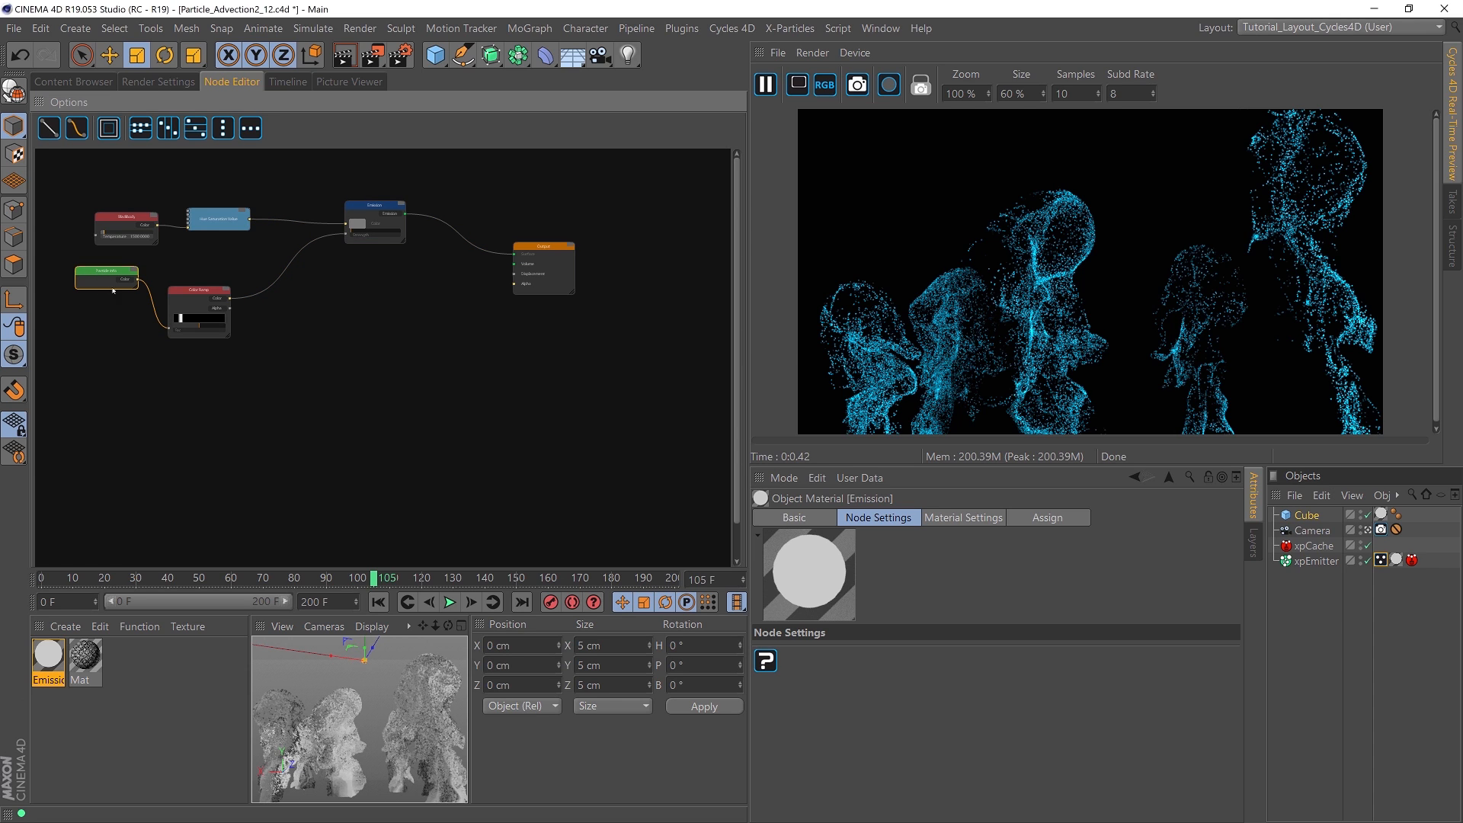
{"action": "left_click_drag", "start_coordinate": [200, 305], "coordinate": [207, 269]}
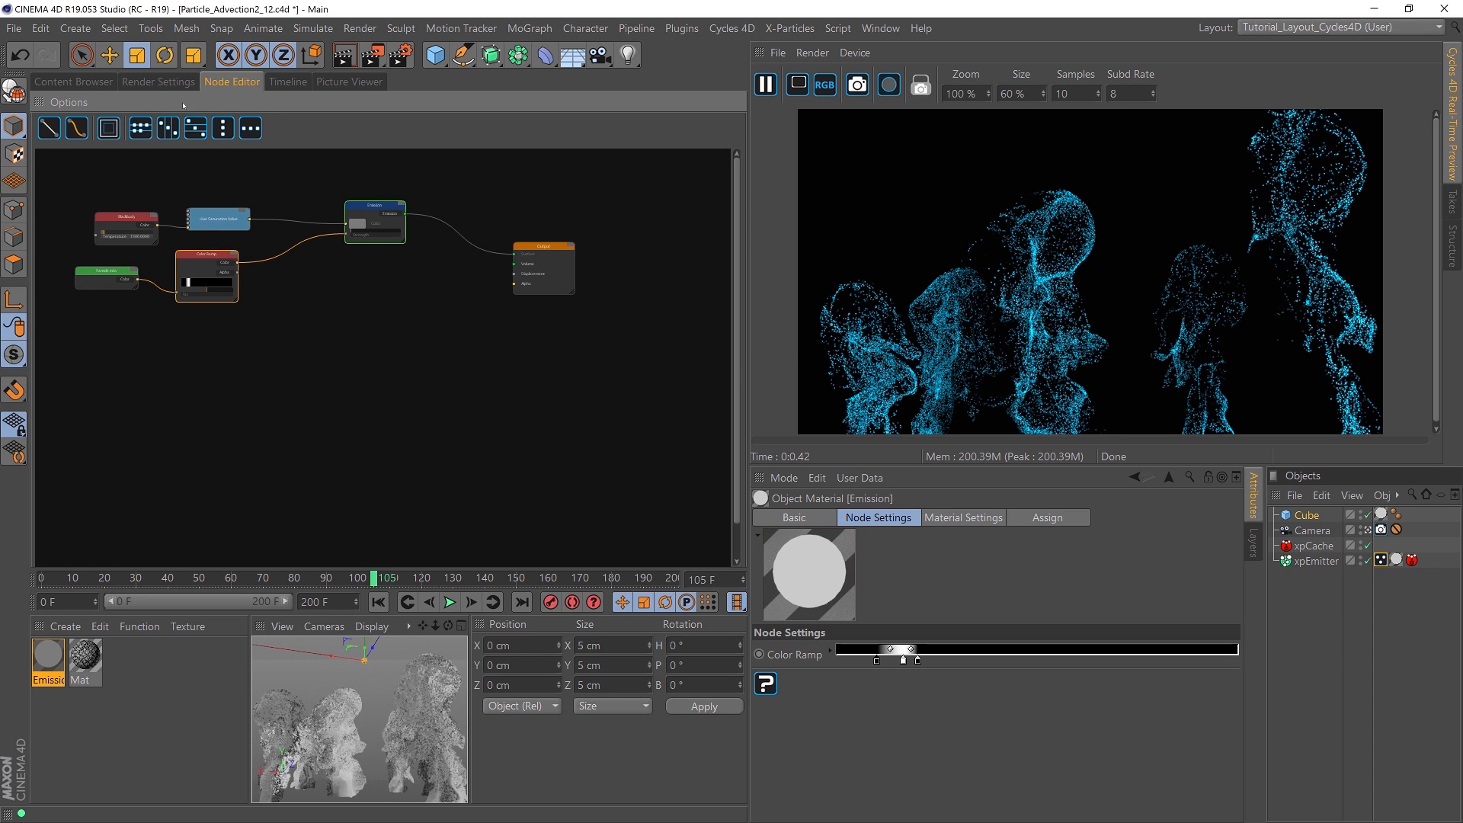
{"action": "left_click_drag", "start_coordinate": [374, 205], "coordinate": [312, 217]}
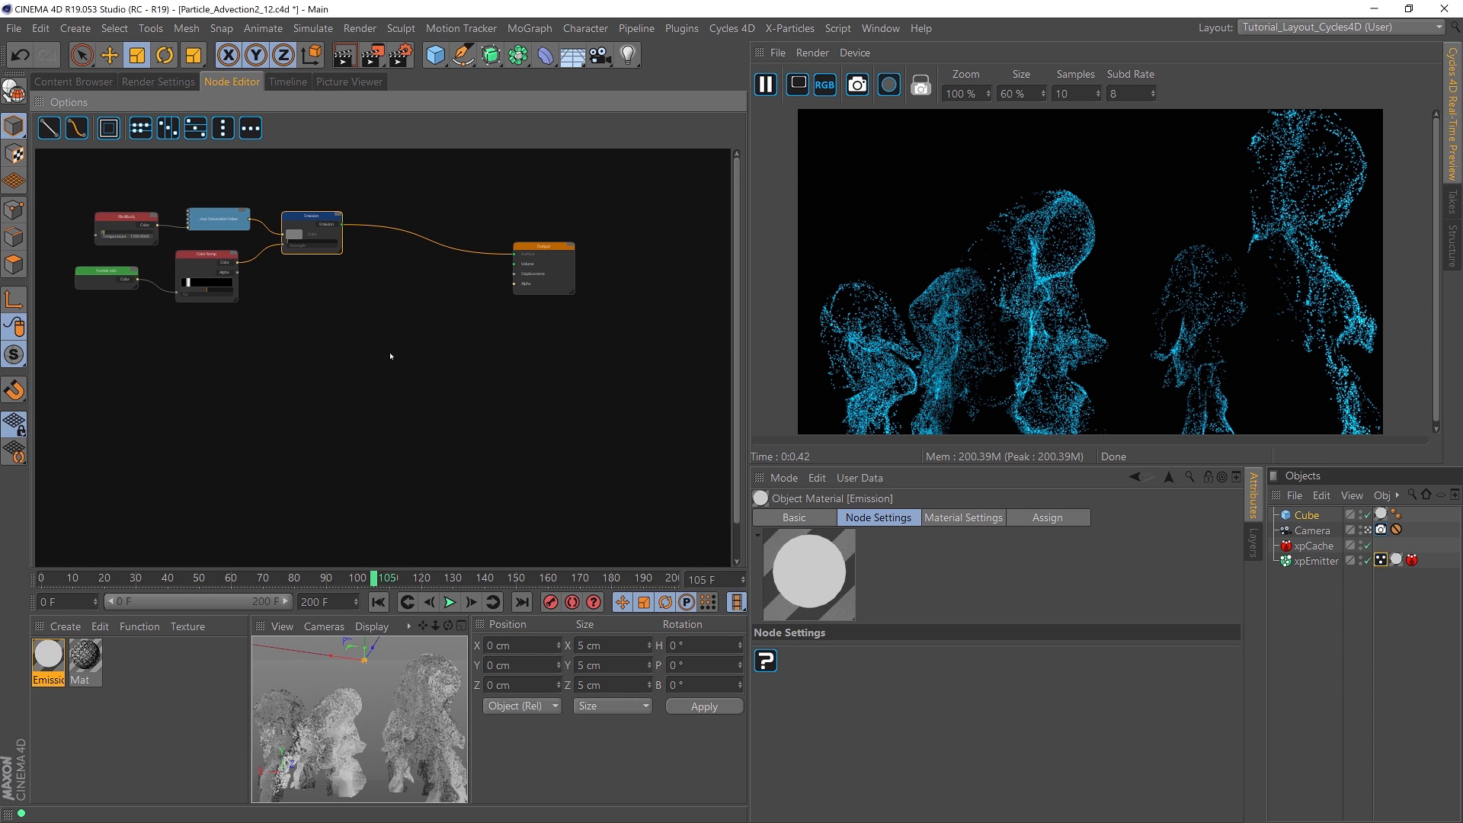
Step: Cut the link between the Emission and Output nodes and move Output away to free space between them
{"action": "right_click_drag", "start_coordinate": [441, 207], "coordinate": [410, 312], "text": "ctrl"}
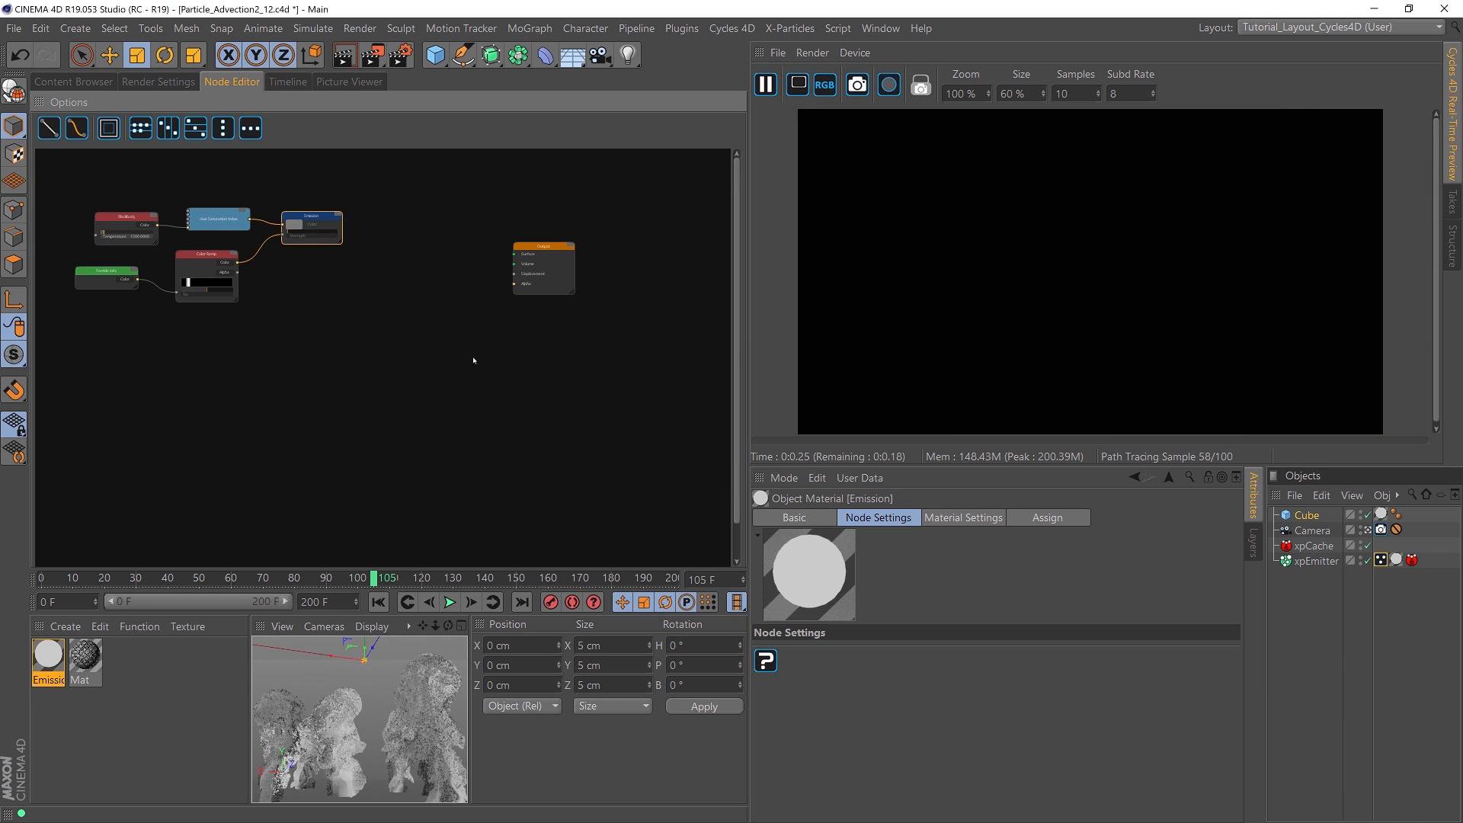
{"action": "left_click_drag", "start_coordinate": [549, 246], "coordinate": [582, 247]}
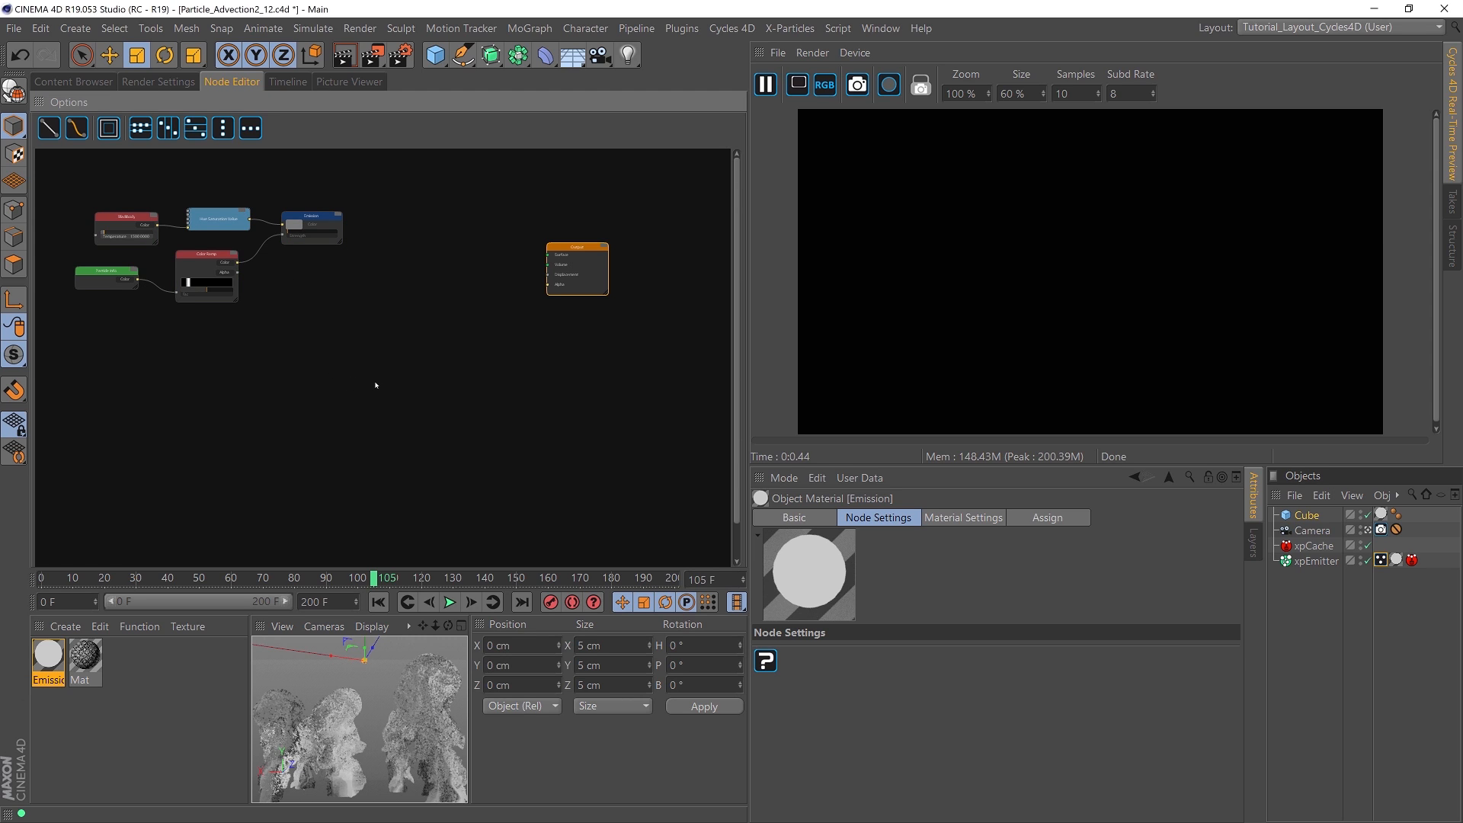
{"action": "left_click_drag", "start_coordinate": [565, 257], "coordinate": [632, 354]}
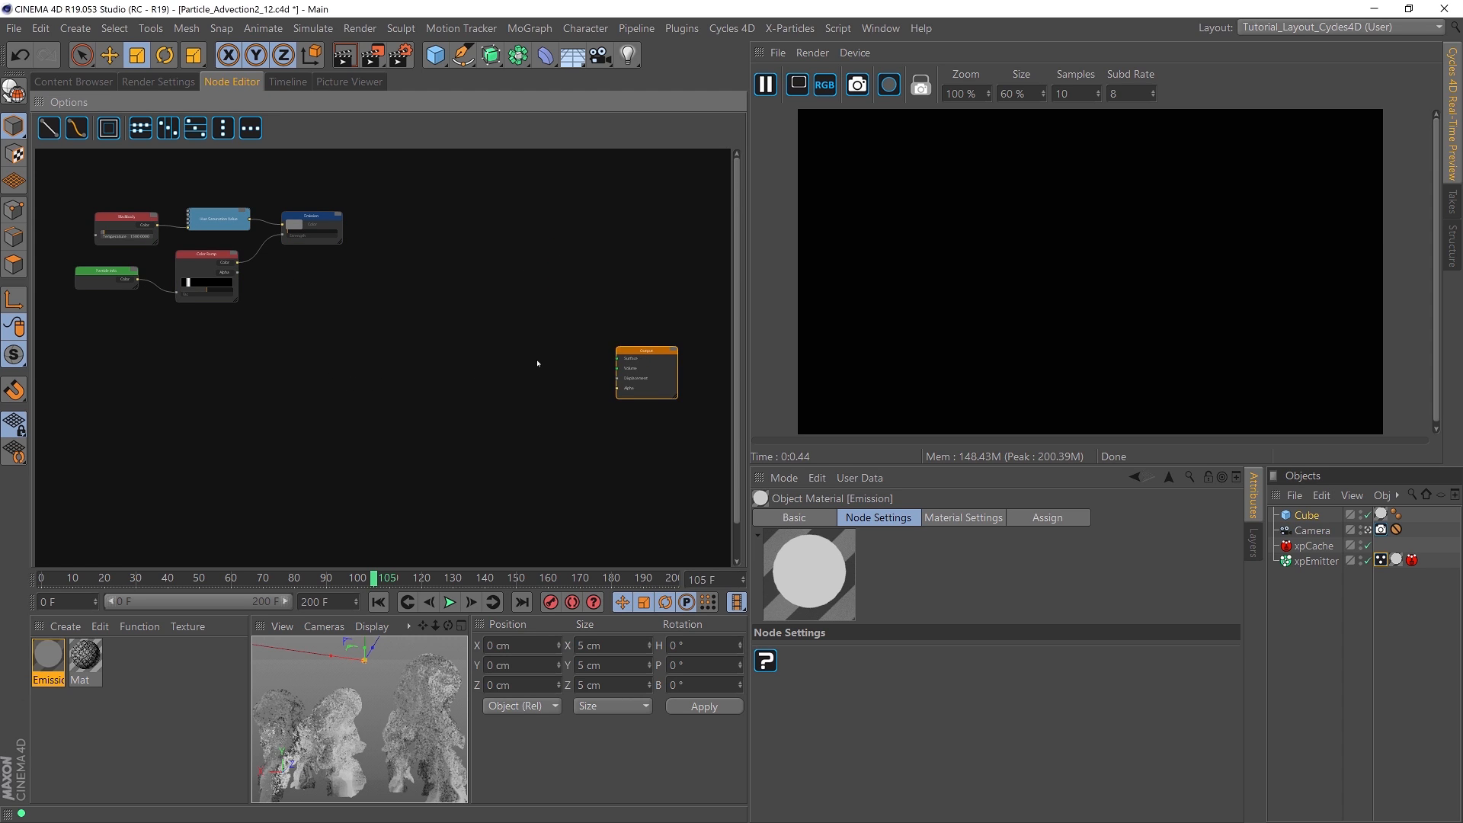
{"action": "scroll", "coordinate": [237, 374], "scroll_direction": "up", "scroll_amount": 3}
{"action": "scroll", "coordinate": [395, 372], "scroll_direction": "down", "scroll_amount": 4}
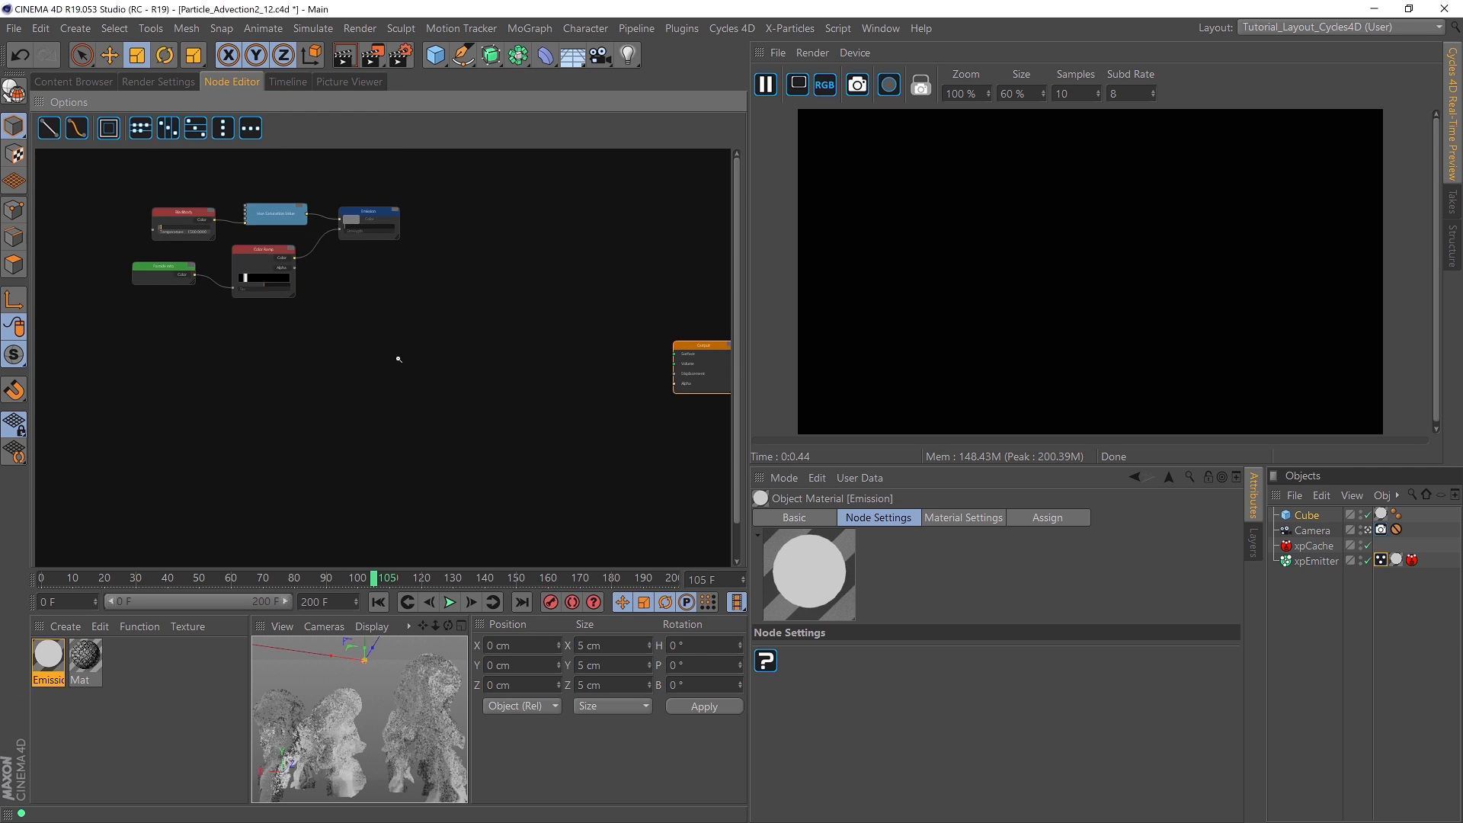
{"action": "middle_click_drag", "start_coordinate": [394, 375], "coordinate": [347, 388]}
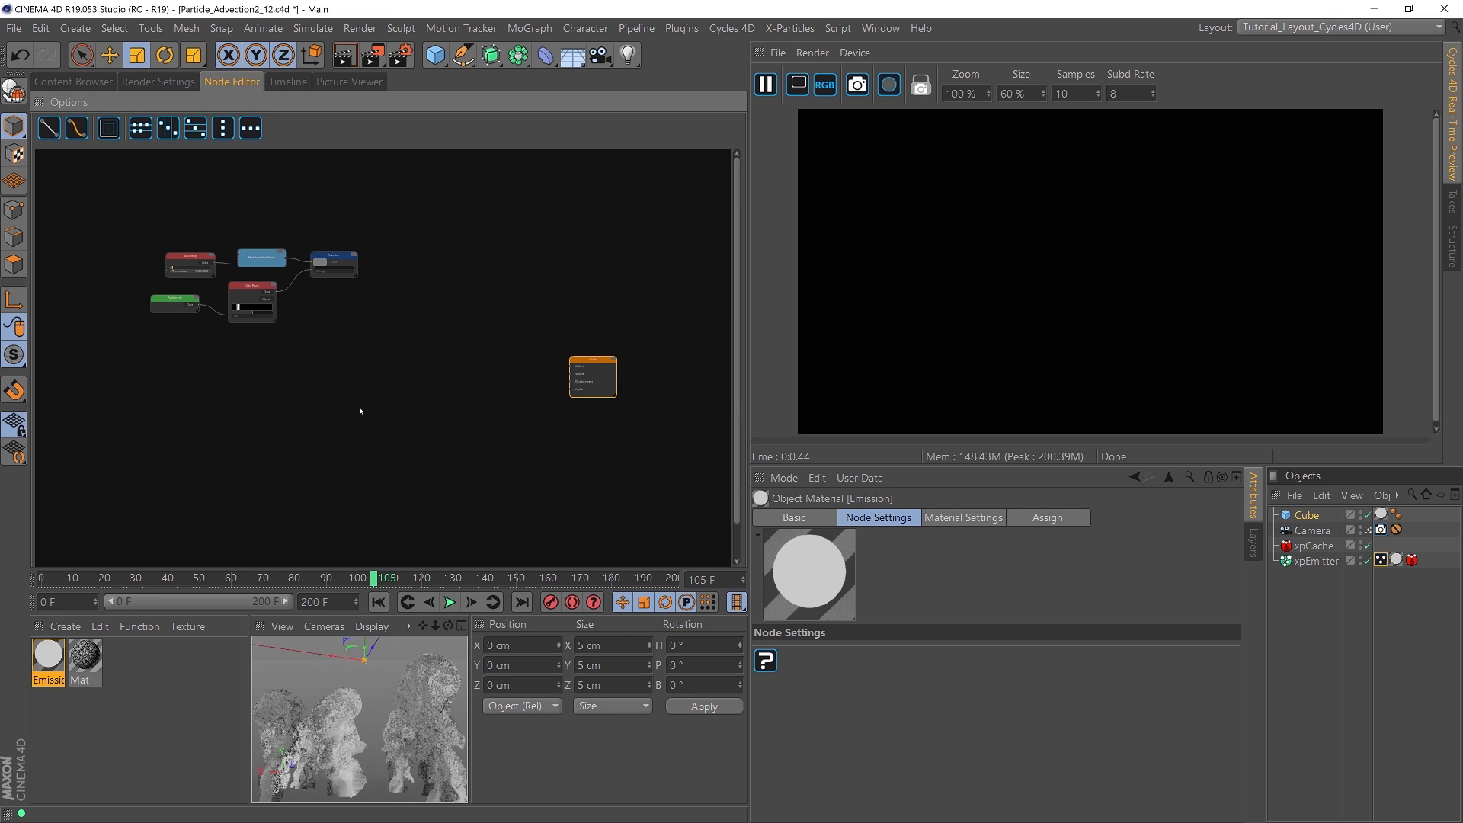
{"action": "left_click_drag", "start_coordinate": [598, 360], "coordinate": [601, 382]}
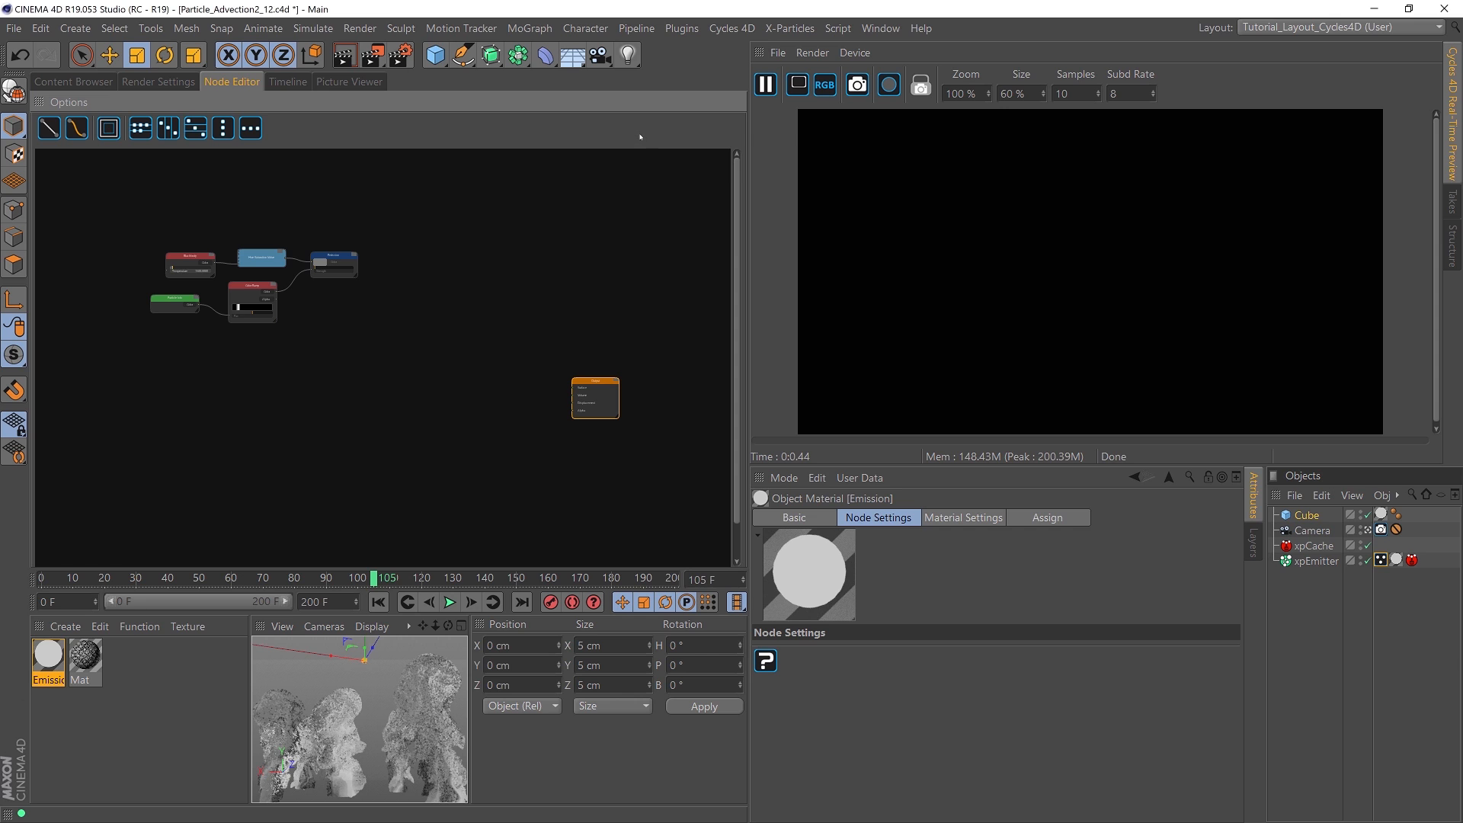
Step: Add a Cycles 4D Environment object and spread apart the Background and Output nodes of its material
{"action": "left_click", "coordinate": [730, 28]}
{"action": "left_click", "coordinate": [754, 73]}
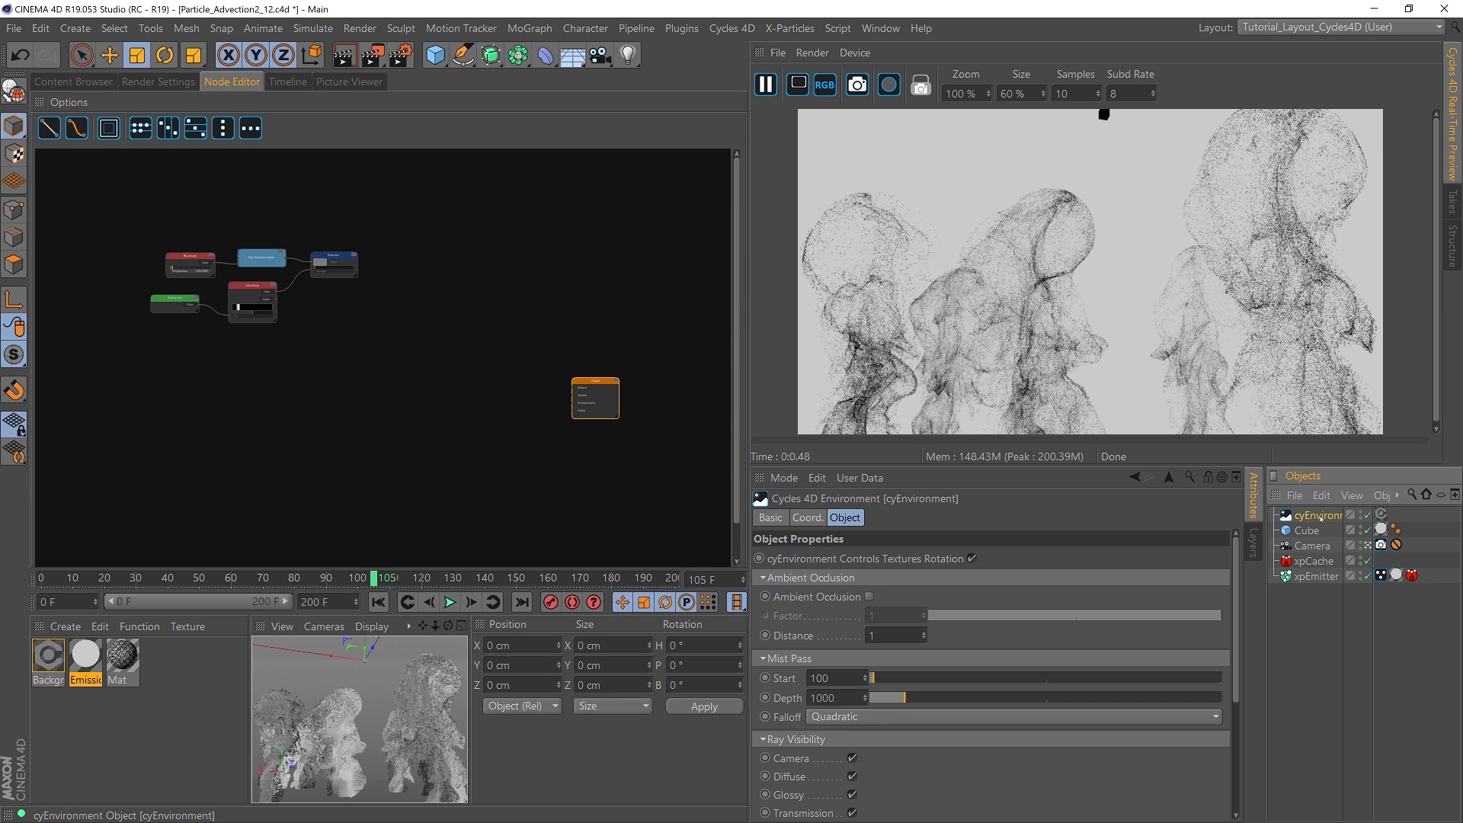
{"action": "left_click", "coordinate": [48, 655]}
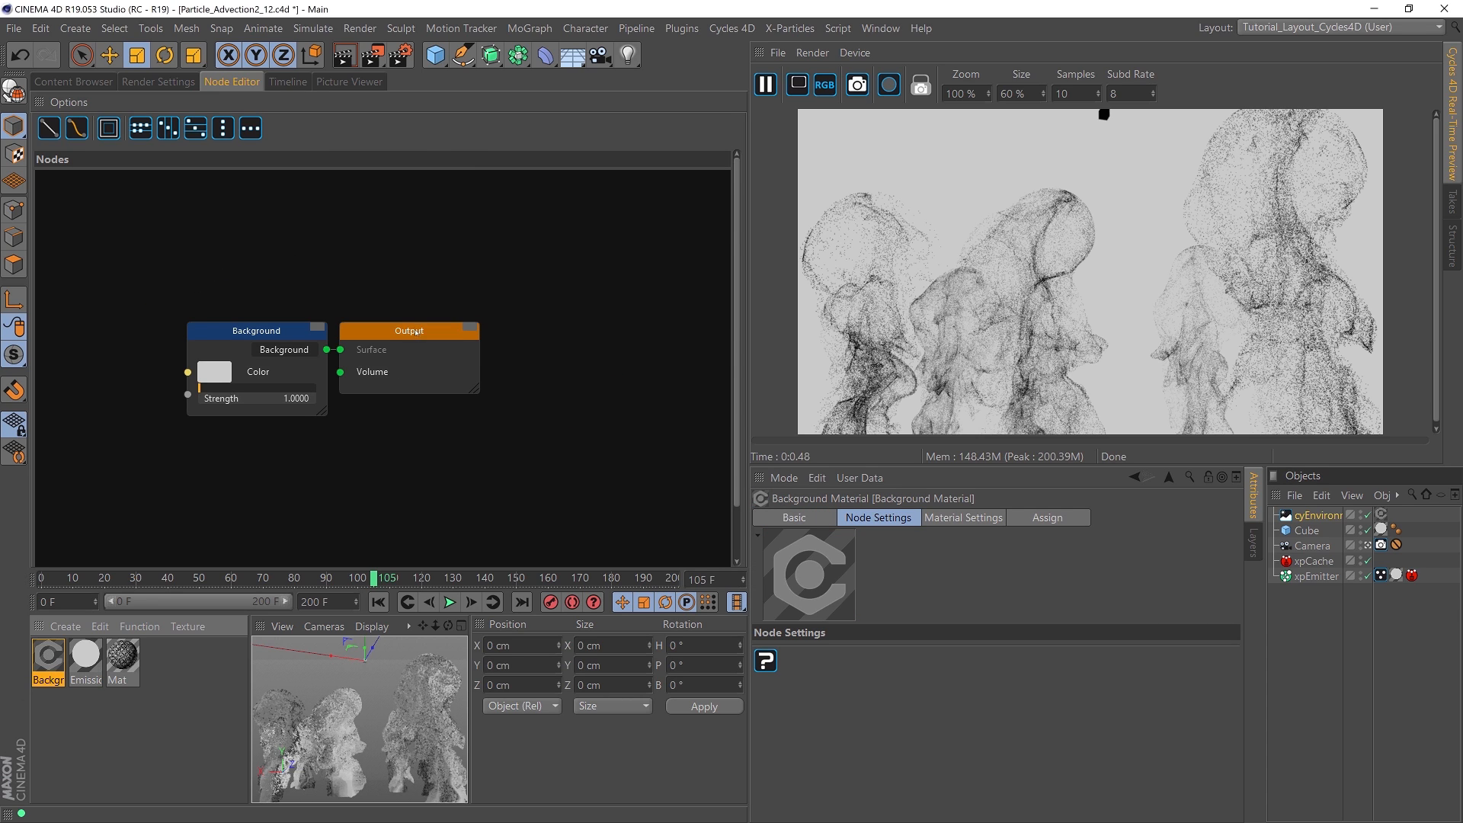
{"action": "left_click_drag", "start_coordinate": [417, 332], "coordinate": [600, 317]}
{"action": "left_click_drag", "start_coordinate": [215, 380], "coordinate": [306, 342]}
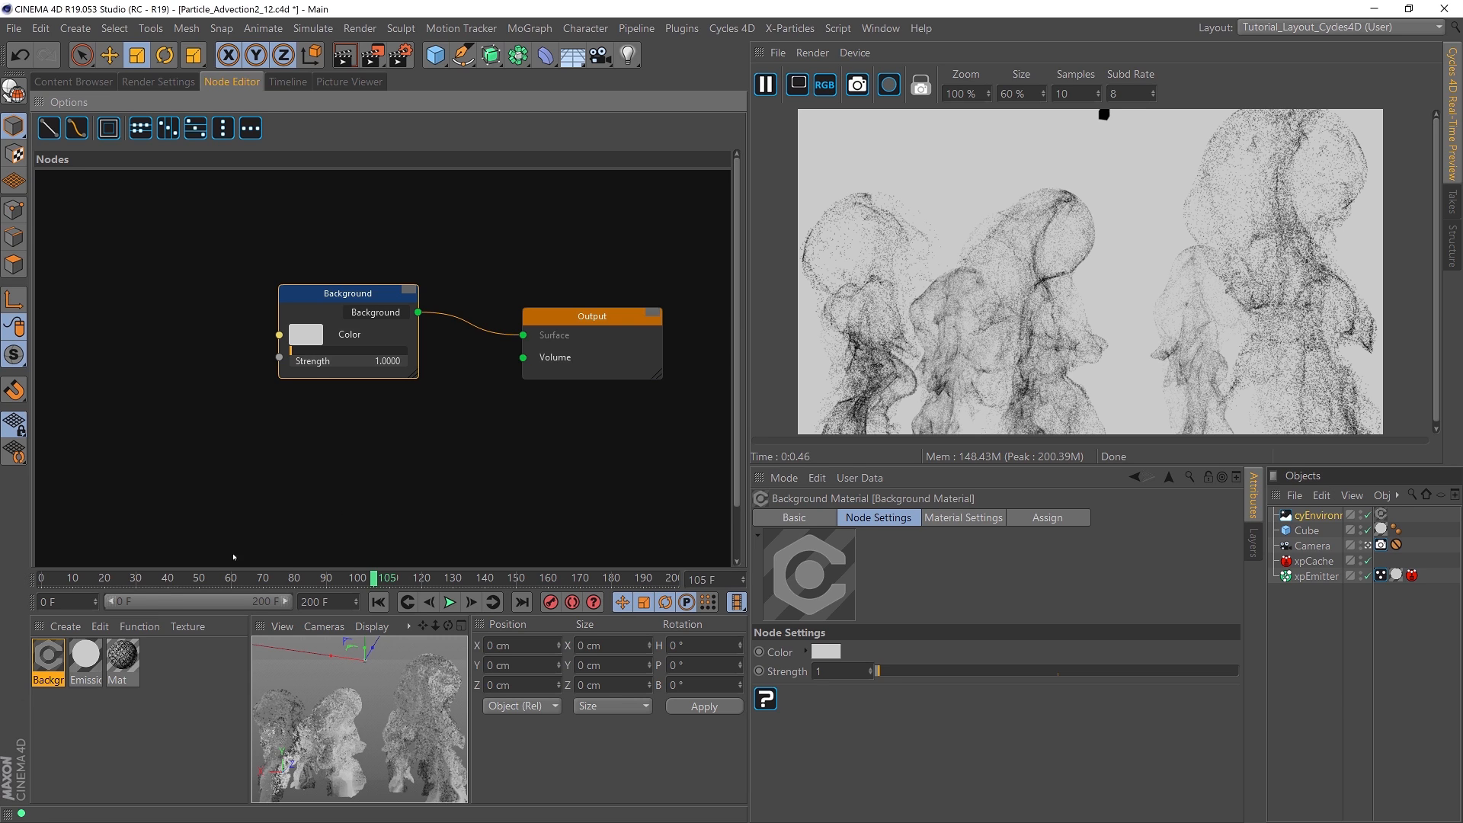
Step: Shift the Output node in the Emission material, and reposition the Background and Output nodes in the Background material
{"action": "left_click", "coordinate": [87, 654]}
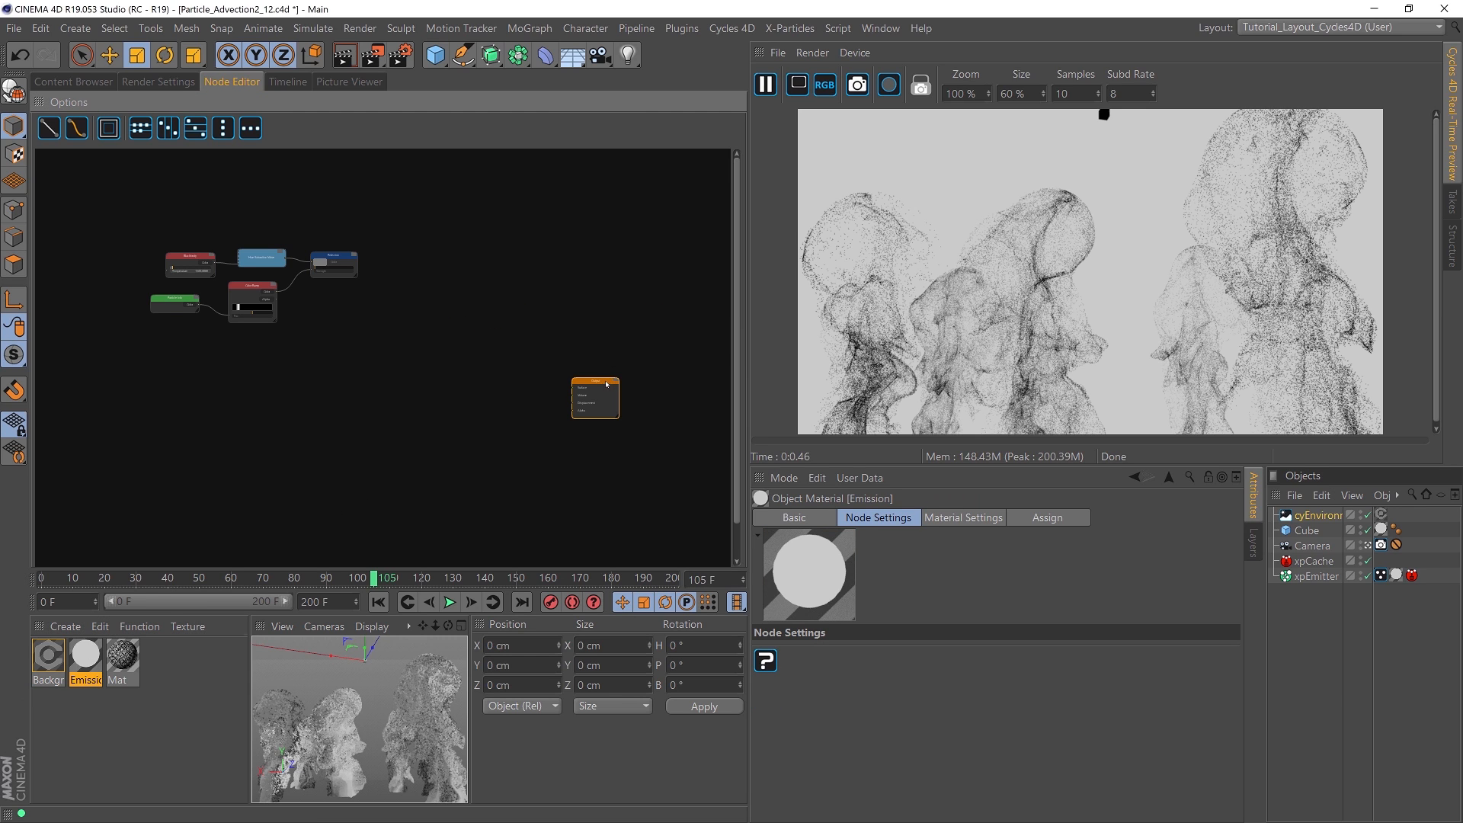
{"action": "left_click_drag", "start_coordinate": [592, 389], "coordinate": [607, 353]}
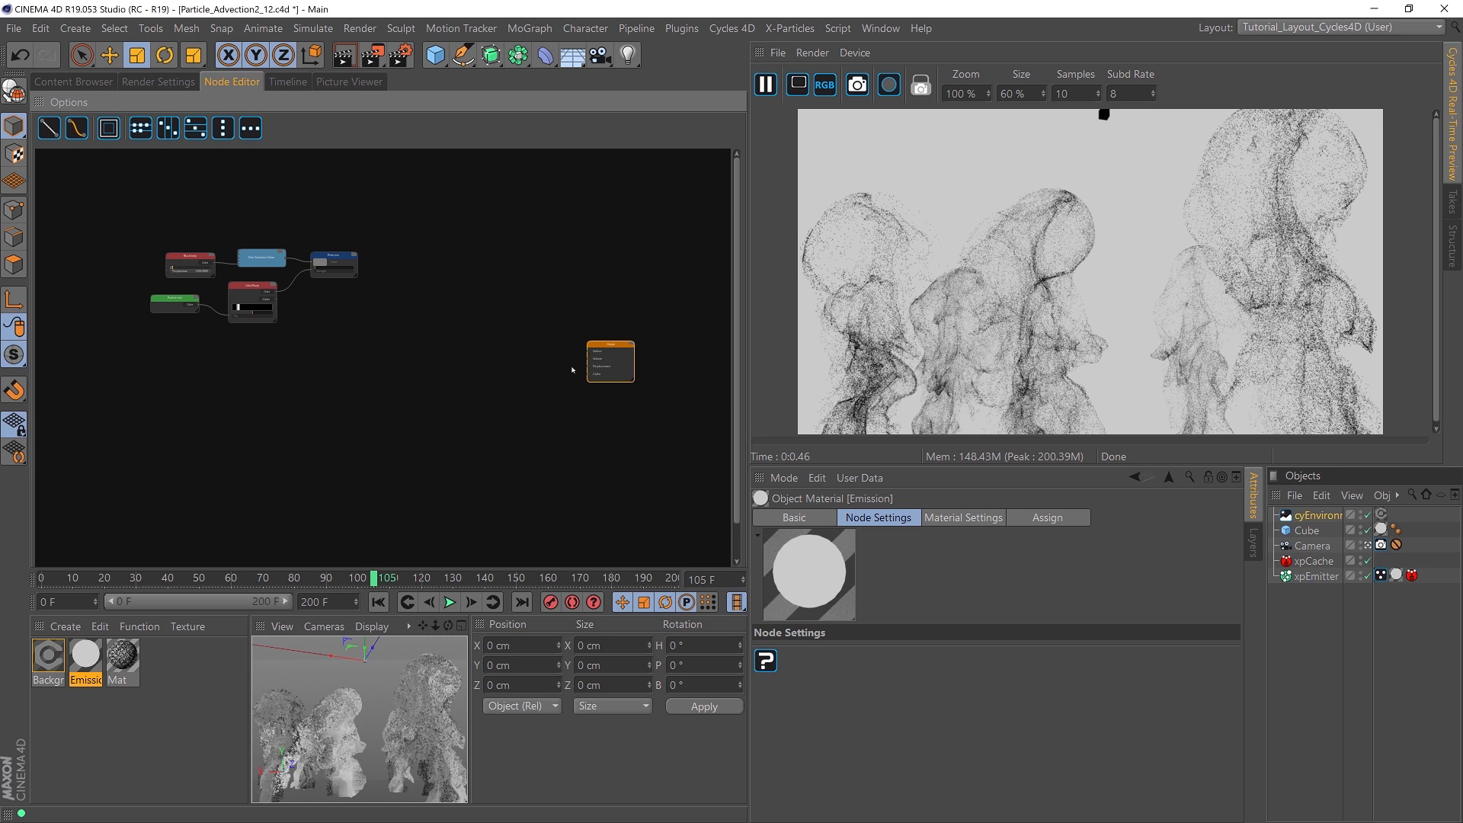
{"action": "left_click", "coordinate": [48, 654]}
{"action": "left_click_drag", "start_coordinate": [576, 318], "coordinate": [599, 312]}
{"action": "left_click_drag", "start_coordinate": [361, 295], "coordinate": [401, 293]}
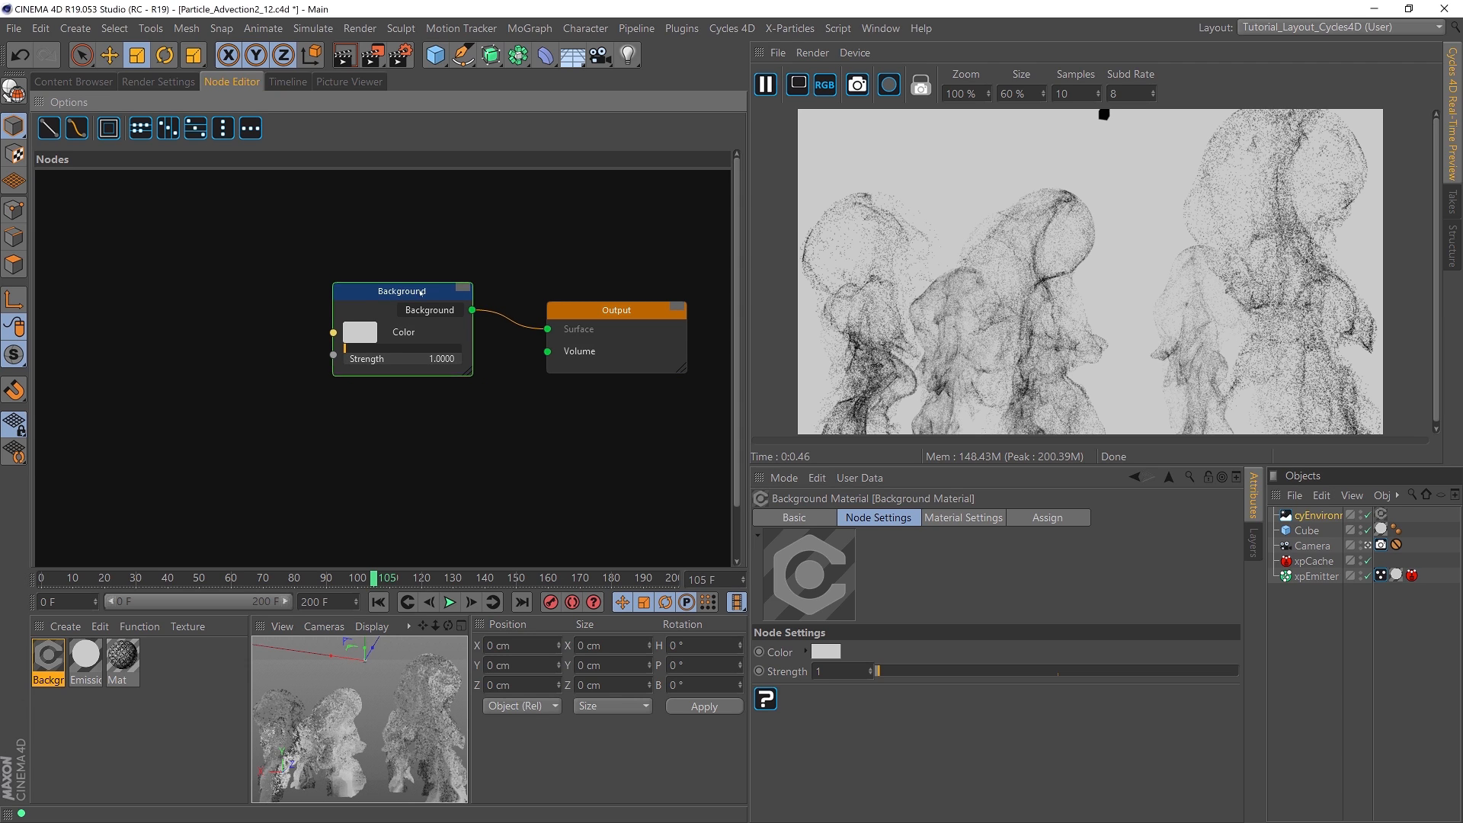
{"action": "left_click_drag", "start_coordinate": [417, 293], "coordinate": [441, 287]}
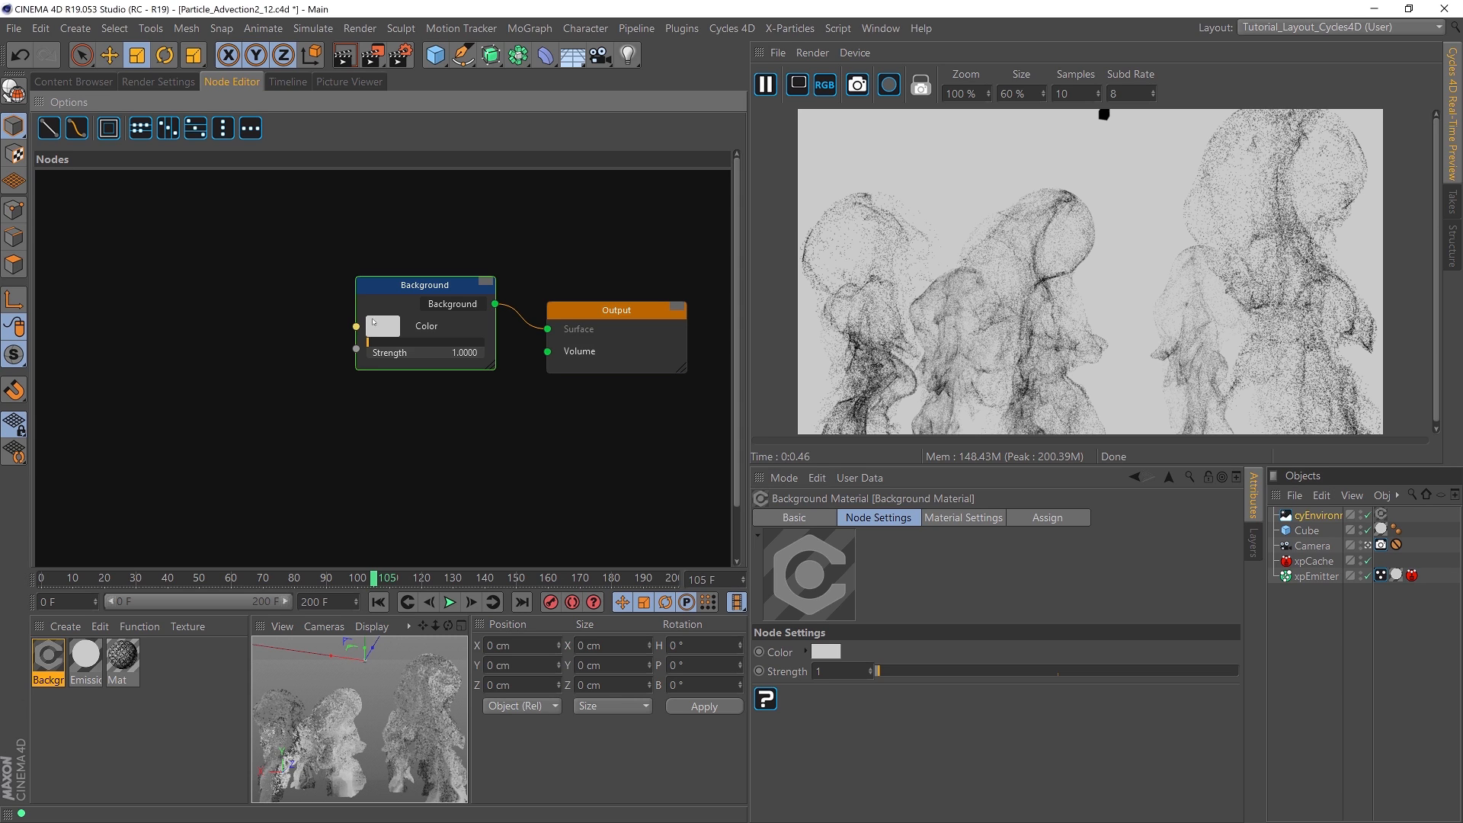
Step: Add a Sky Texture node to the Background material and connect its Color output to the Background node's Color input
{"action": "left_click_drag", "start_coordinate": [355, 327], "coordinate": [288, 308]}
{"action": "left_click_drag", "start_coordinate": [260, 321], "coordinate": [292, 304]}
{"action": "right_click", "coordinate": [206, 288]}
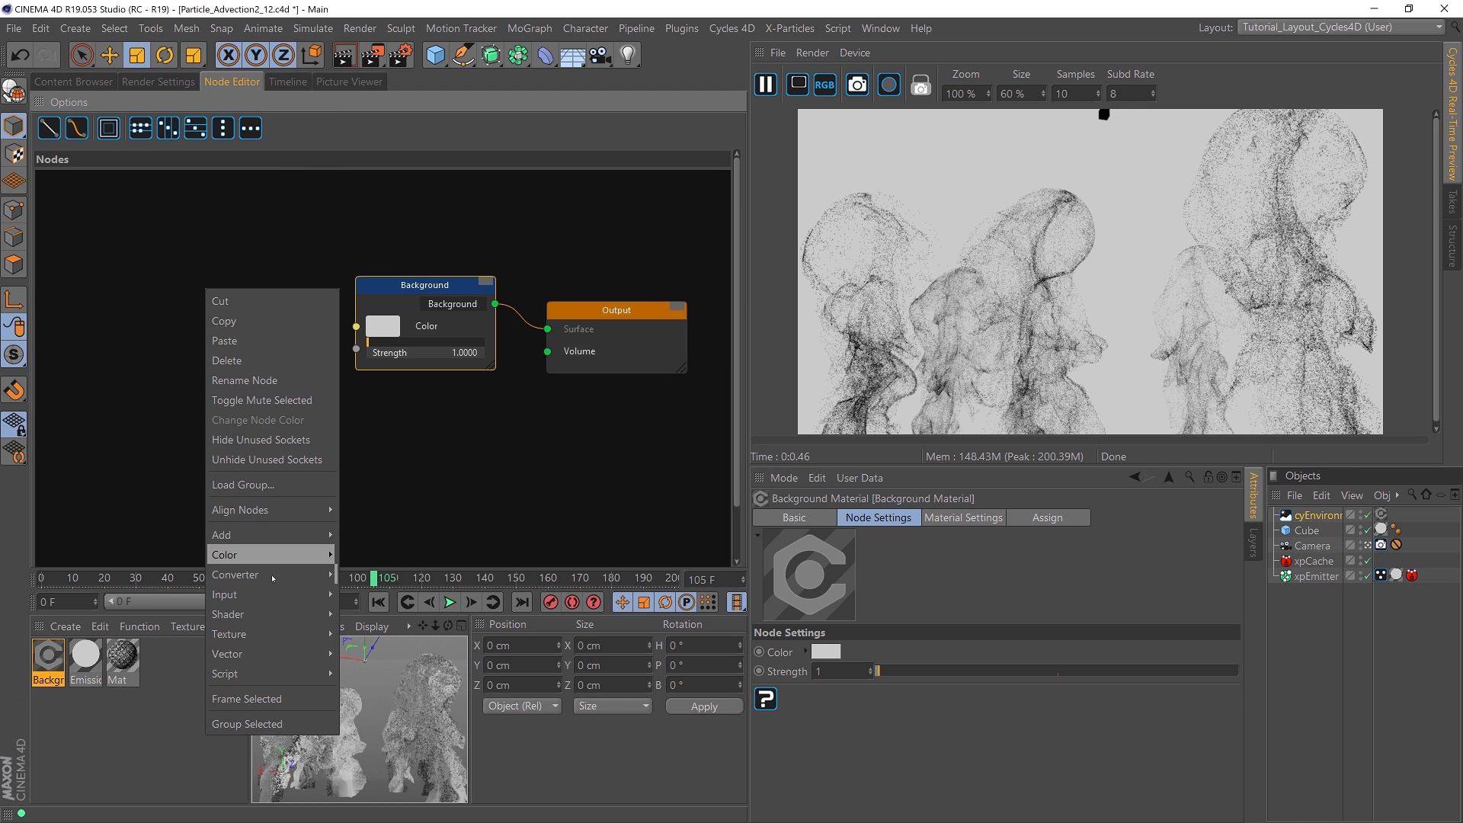
{"action": "mouse_move", "coordinate": [275, 614]}
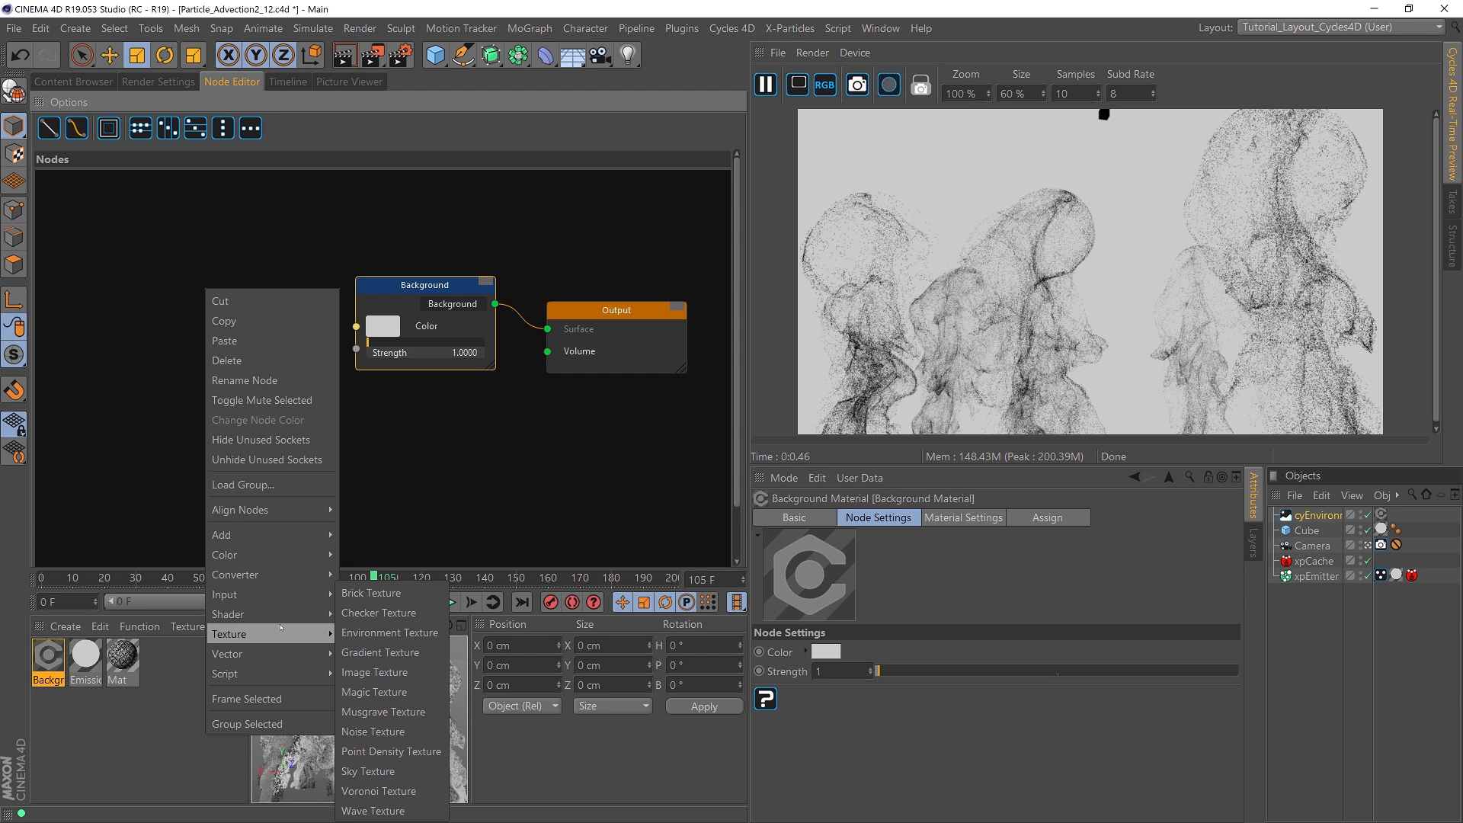
{"action": "left_click", "coordinate": [371, 771]}
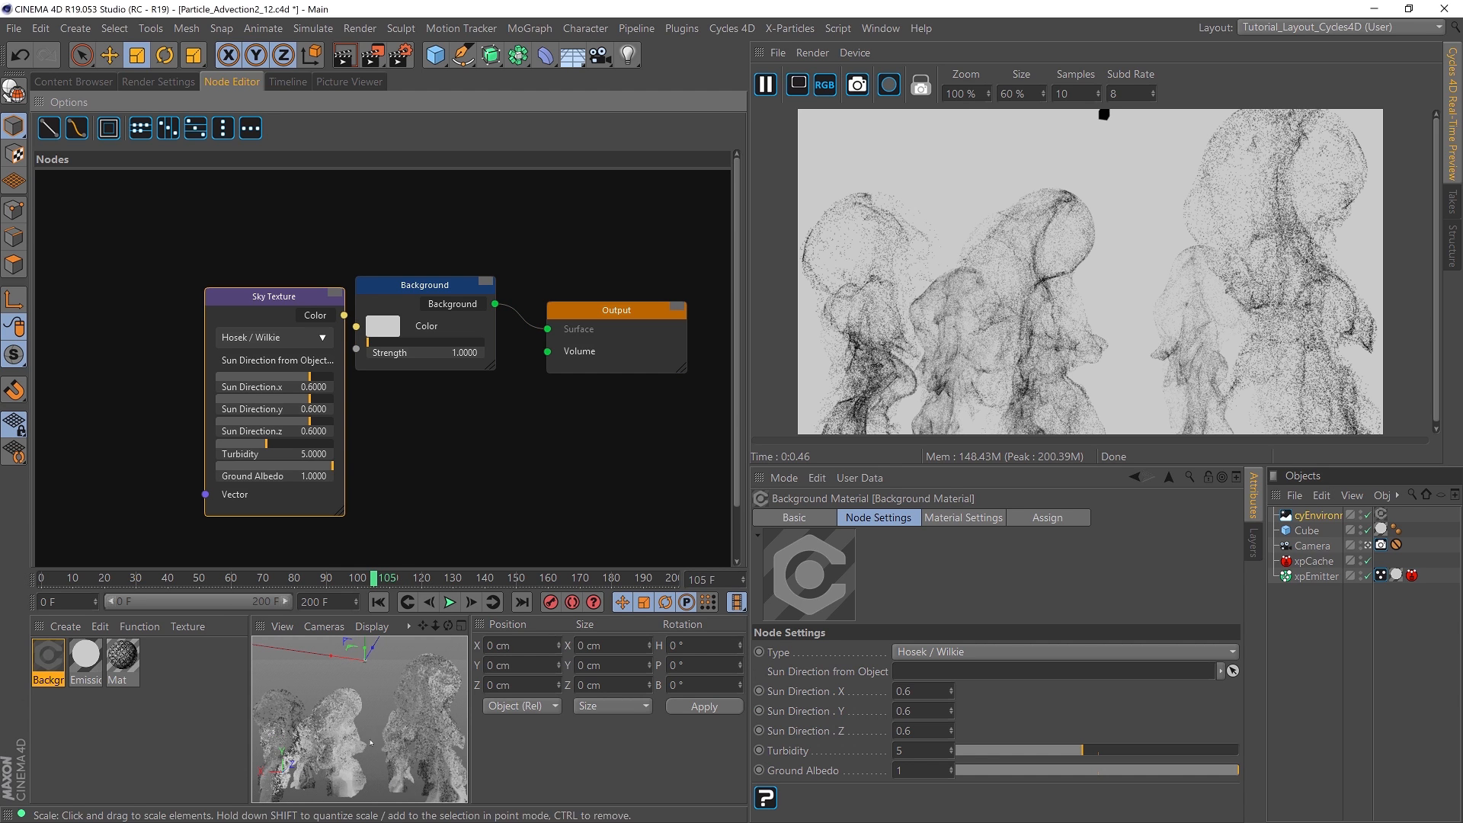
{"action": "left_click_drag", "start_coordinate": [275, 297], "coordinate": [356, 326]}
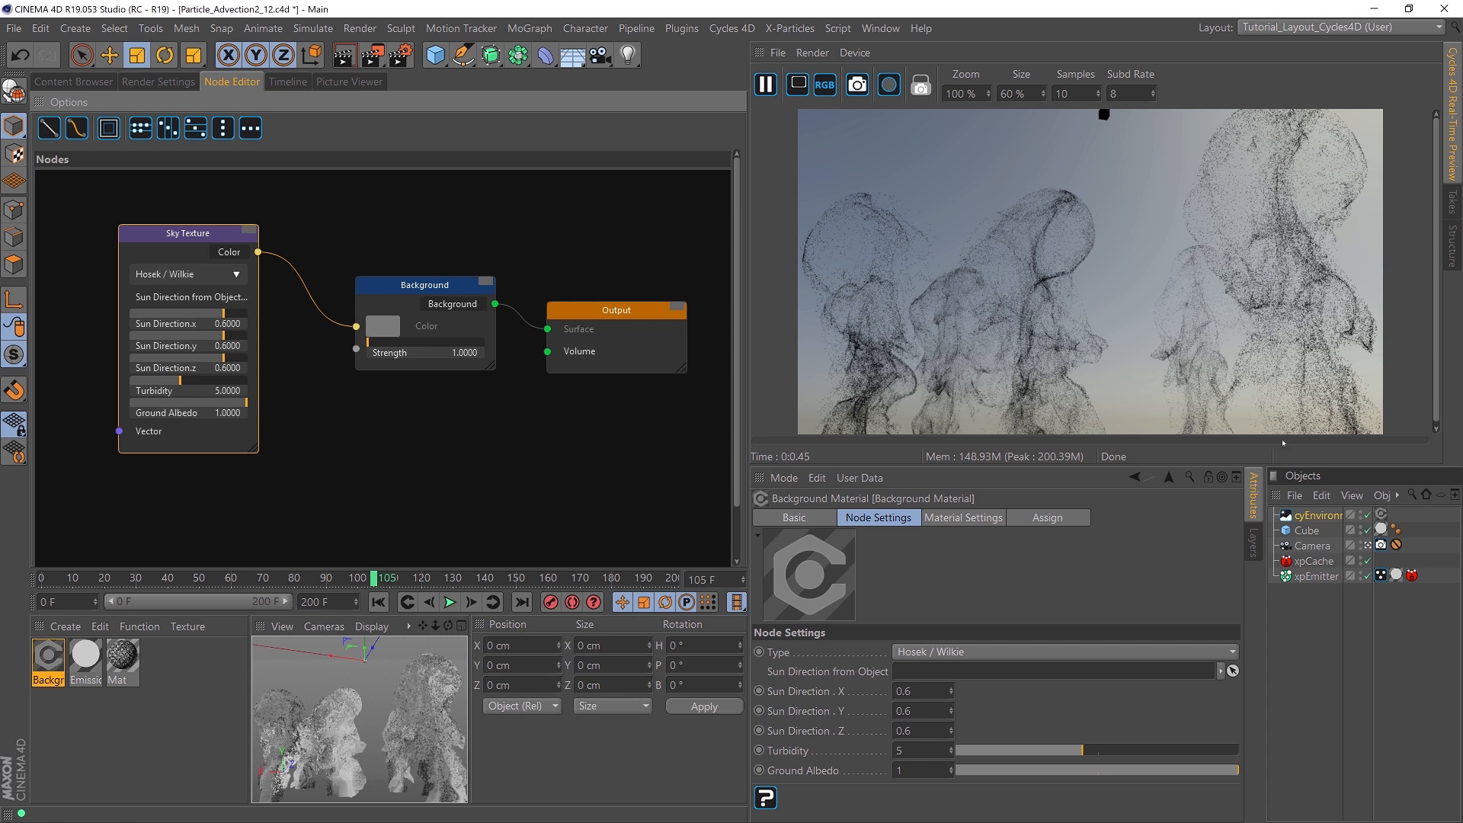
{"action": "left_click", "coordinate": [1307, 532]}
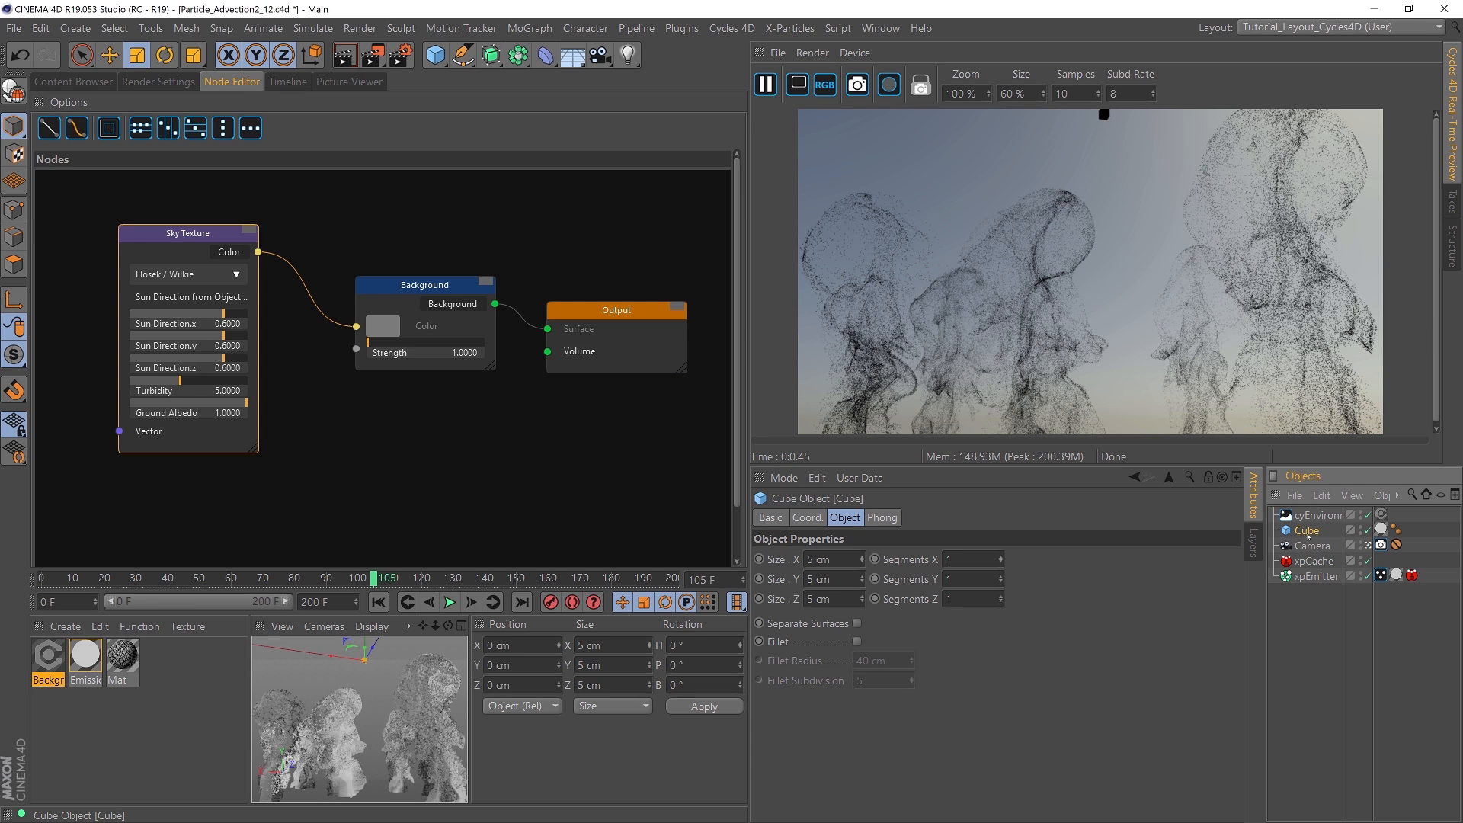
{"action": "left_click", "coordinate": [1381, 576]}
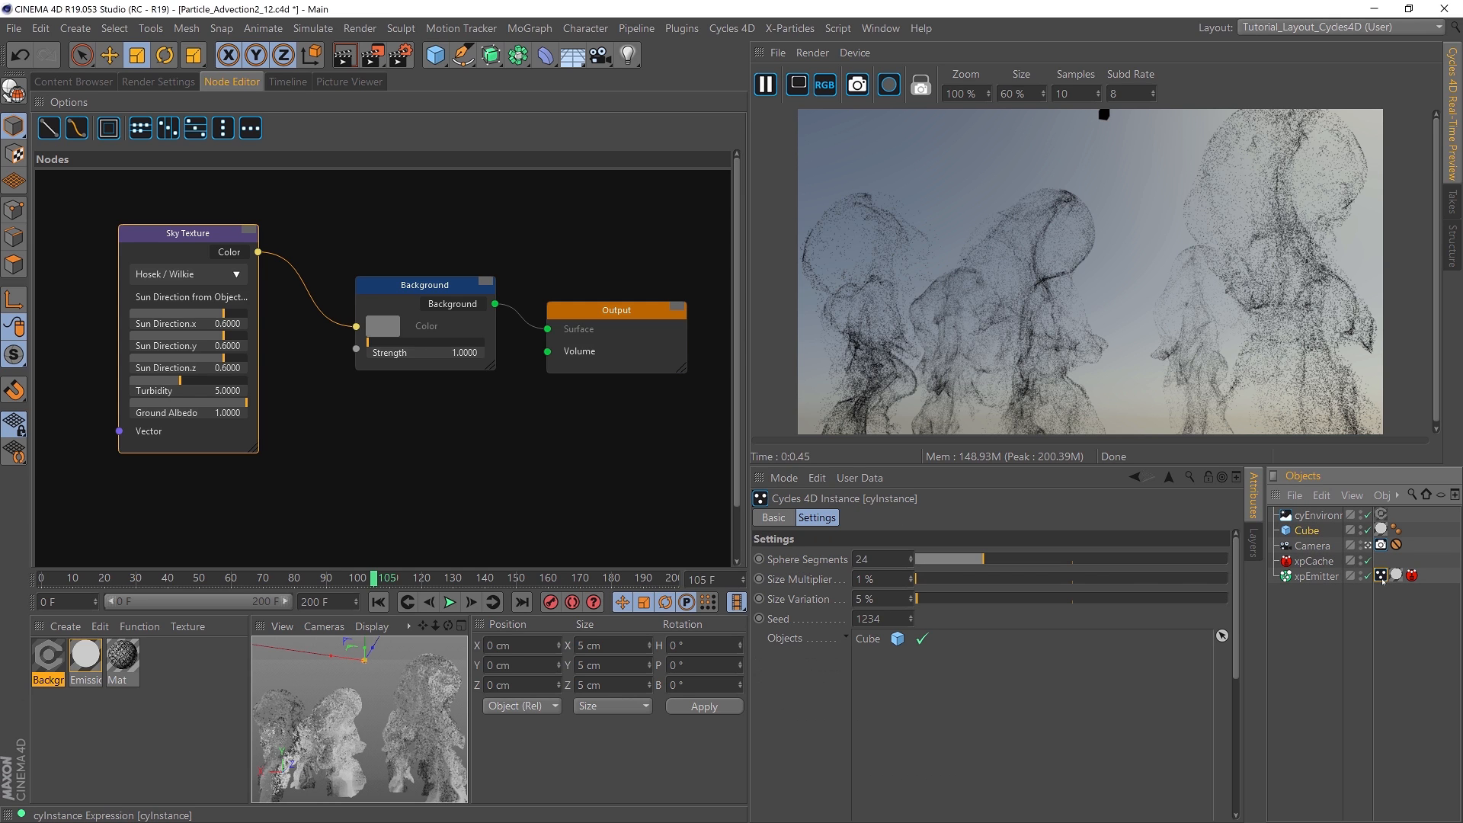
{"action": "left_click", "coordinate": [1307, 533]}
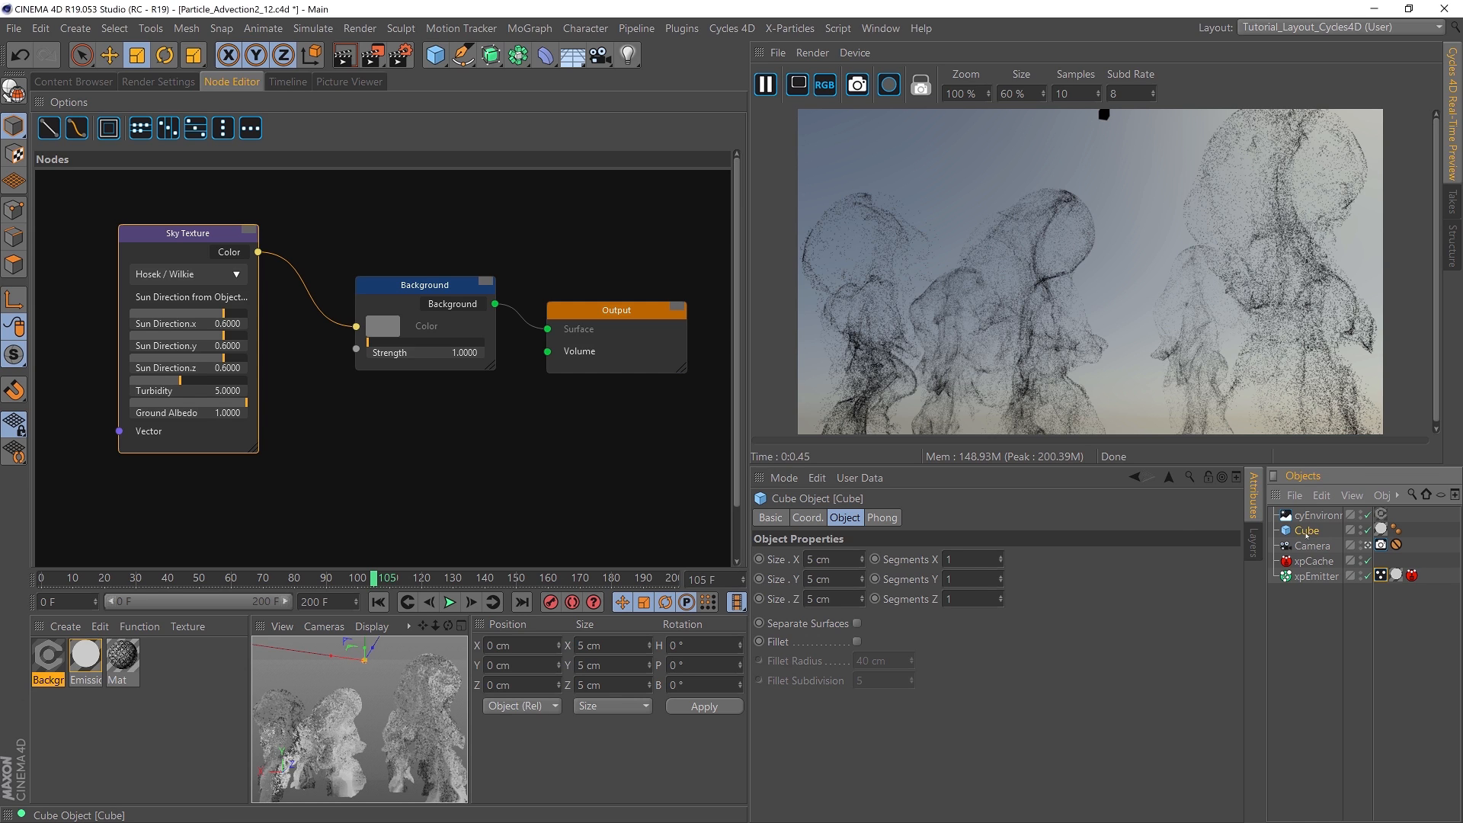
{"action": "left_click", "coordinate": [809, 518]}
{"action": "left_click", "coordinate": [798, 559]}
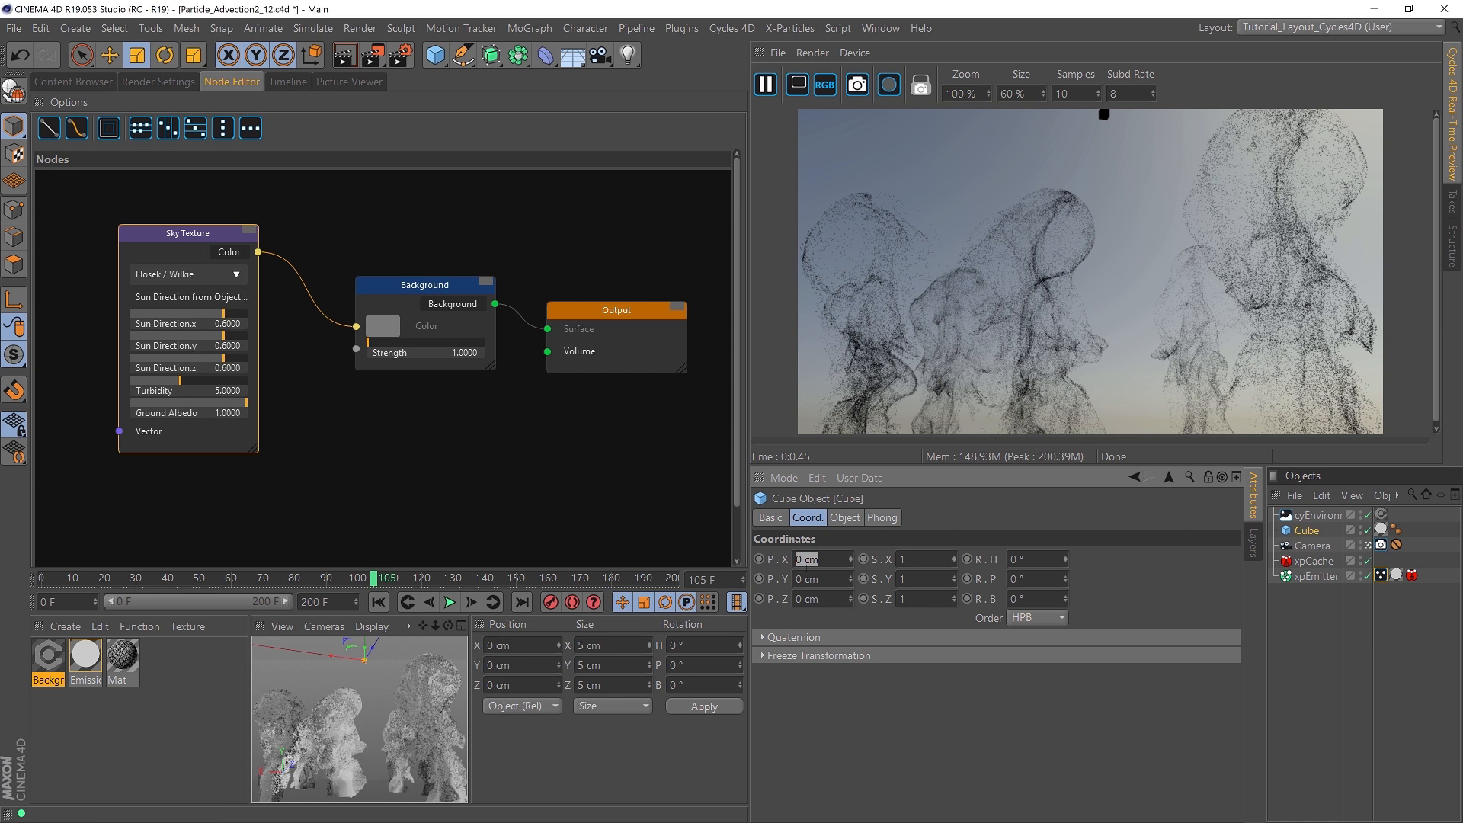
{"action": "type", "text": "00000000"}
{"action": "key", "text": "Return"}
Step: Tidy the Background material's node layout by shifting the Output, Background and Sky Texture nodes
{"action": "left_click_drag", "start_coordinate": [617, 310], "coordinate": [634, 273]}
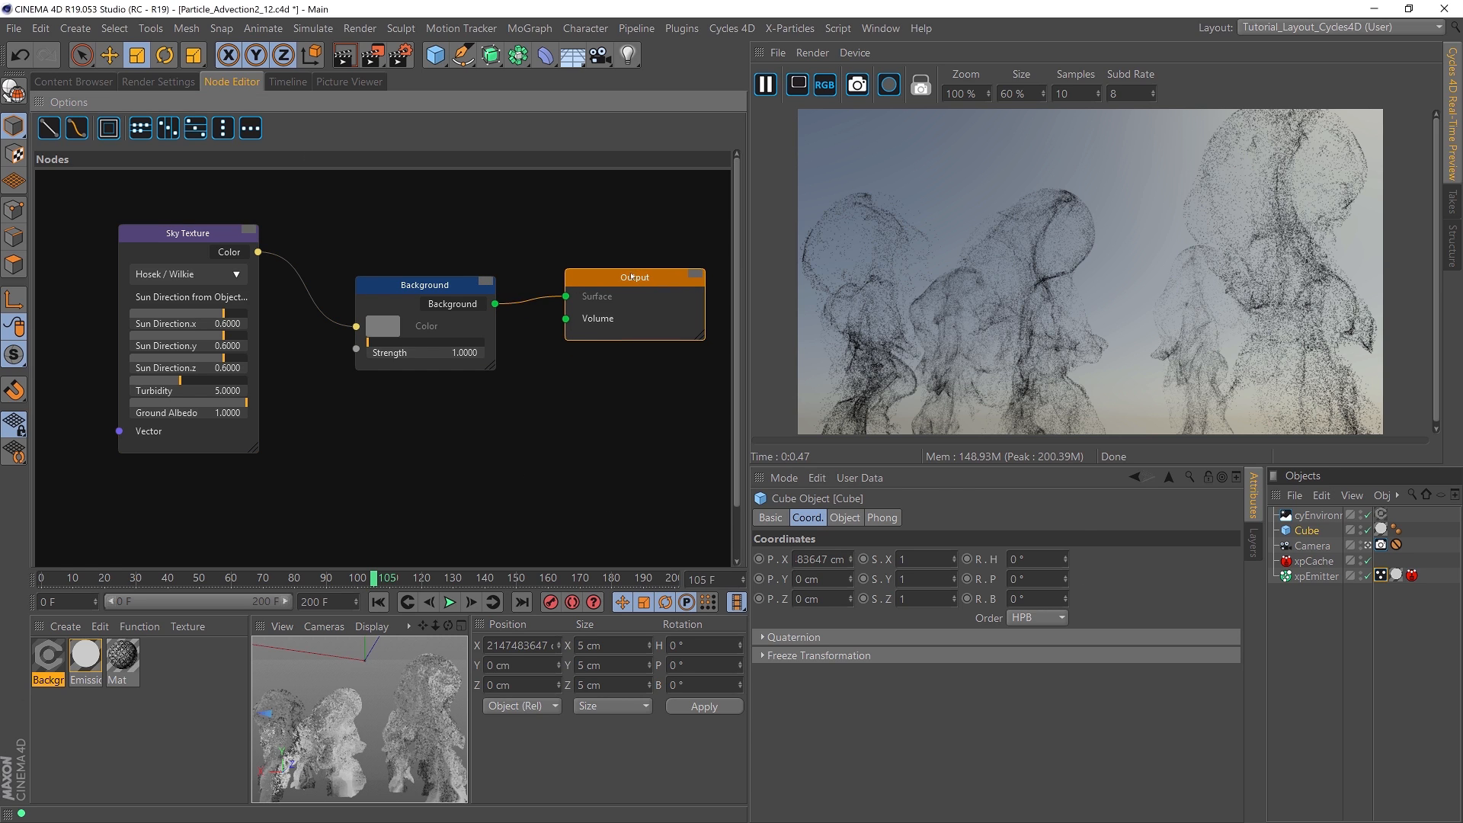
{"action": "left_click_drag", "start_coordinate": [448, 286], "coordinate": [455, 262]}
{"action": "left_click_drag", "start_coordinate": [188, 233], "coordinate": [229, 230]}
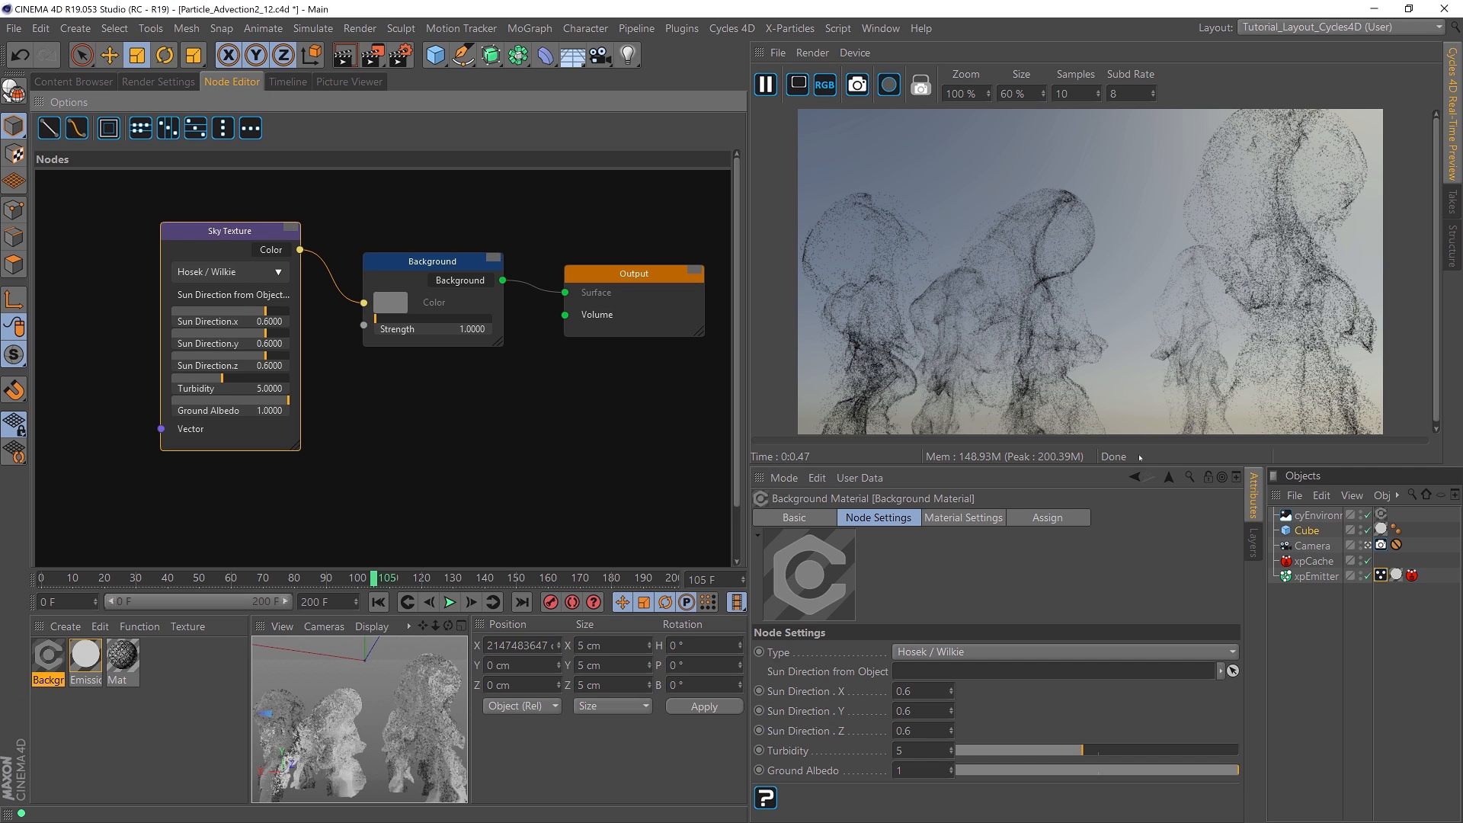
Step: Turn off Camera ray visibility for the cyEnvironment object
{"action": "left_click", "coordinate": [1316, 516]}
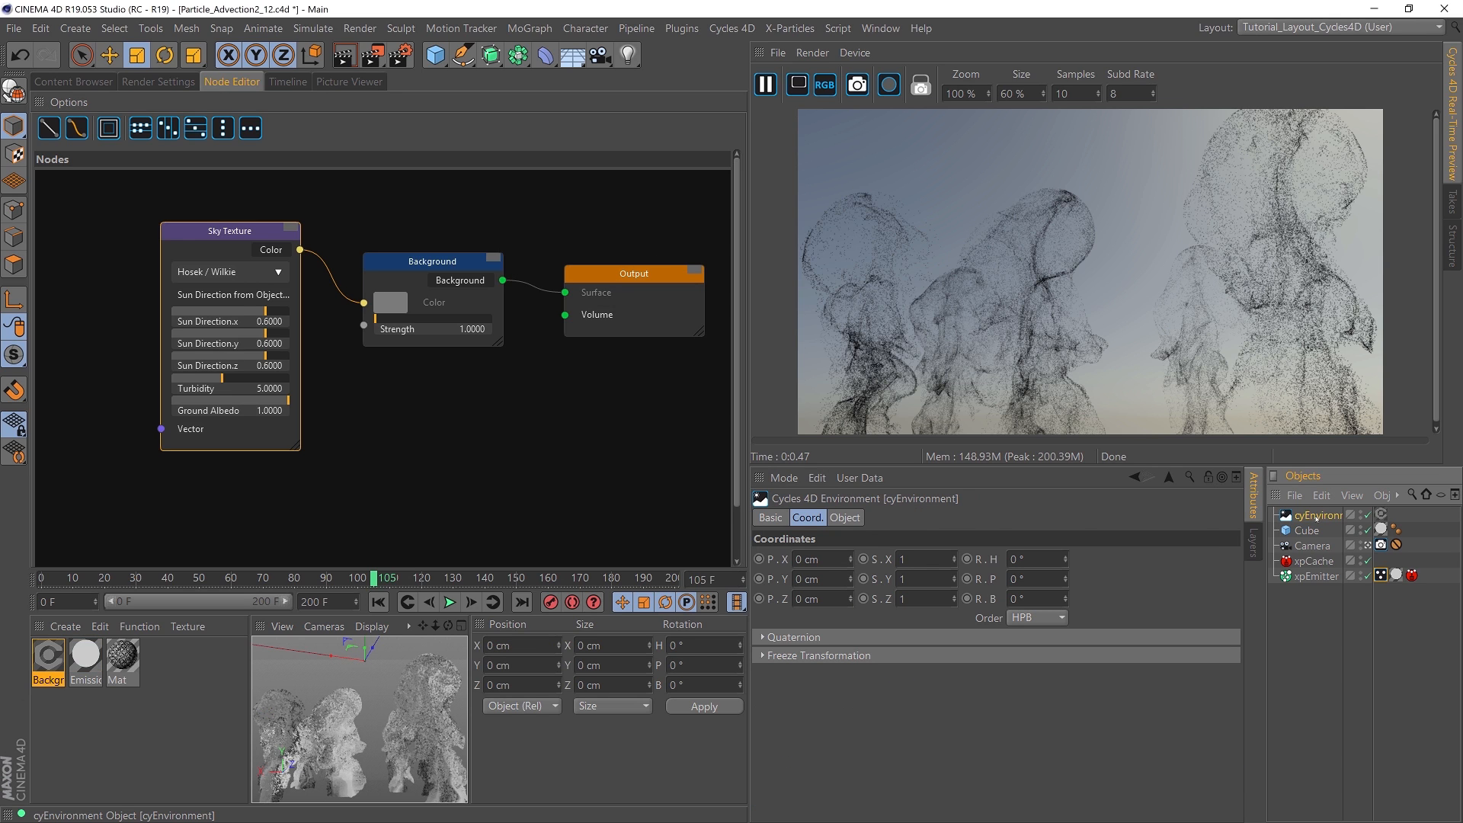
{"action": "left_click", "coordinate": [855, 520]}
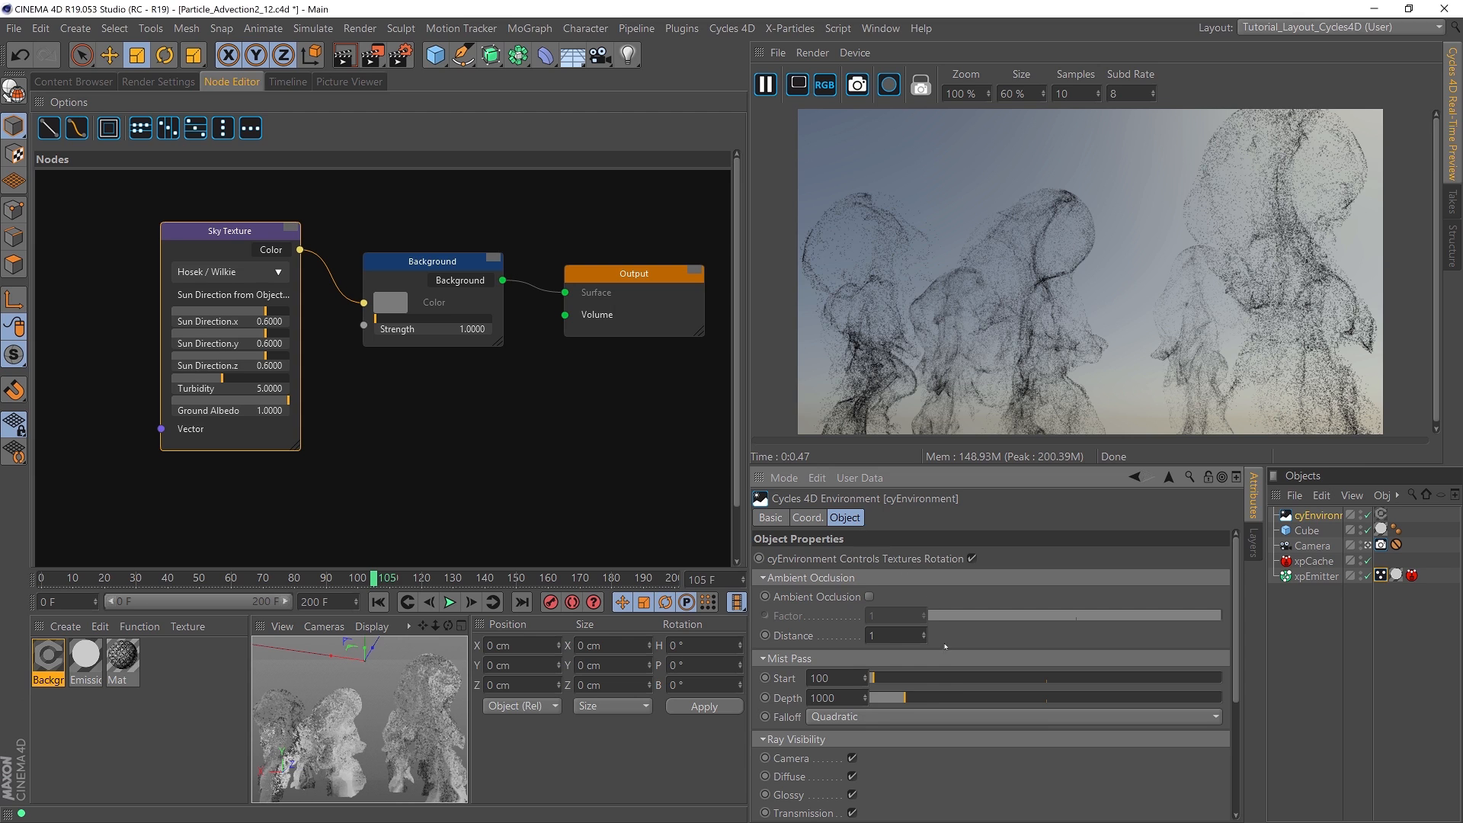
{"action": "scroll", "coordinate": [1230, 698], "scroll_direction": "down", "scroll_amount": 3}
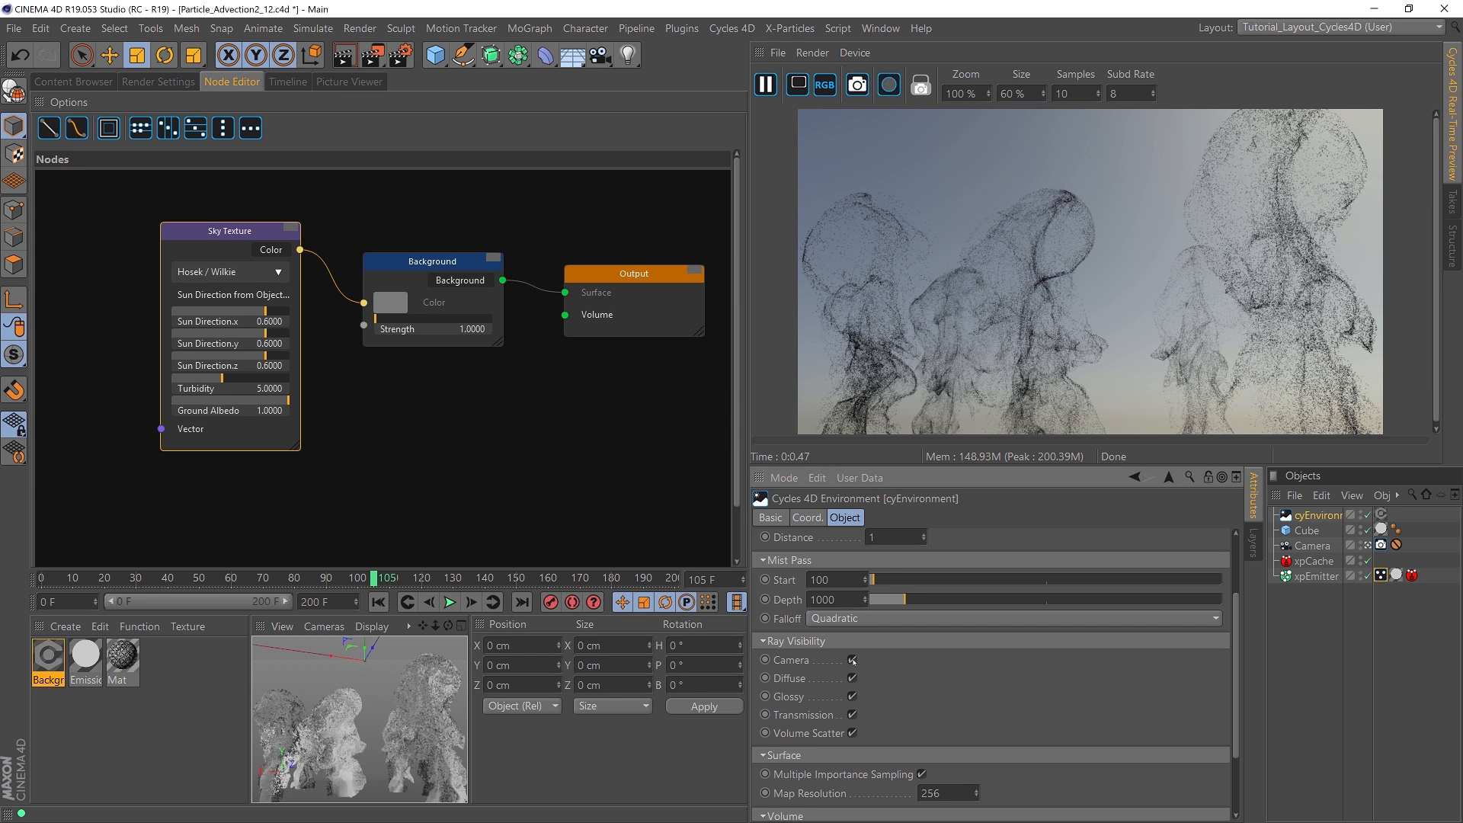
{"action": "left_click", "coordinate": [852, 660]}
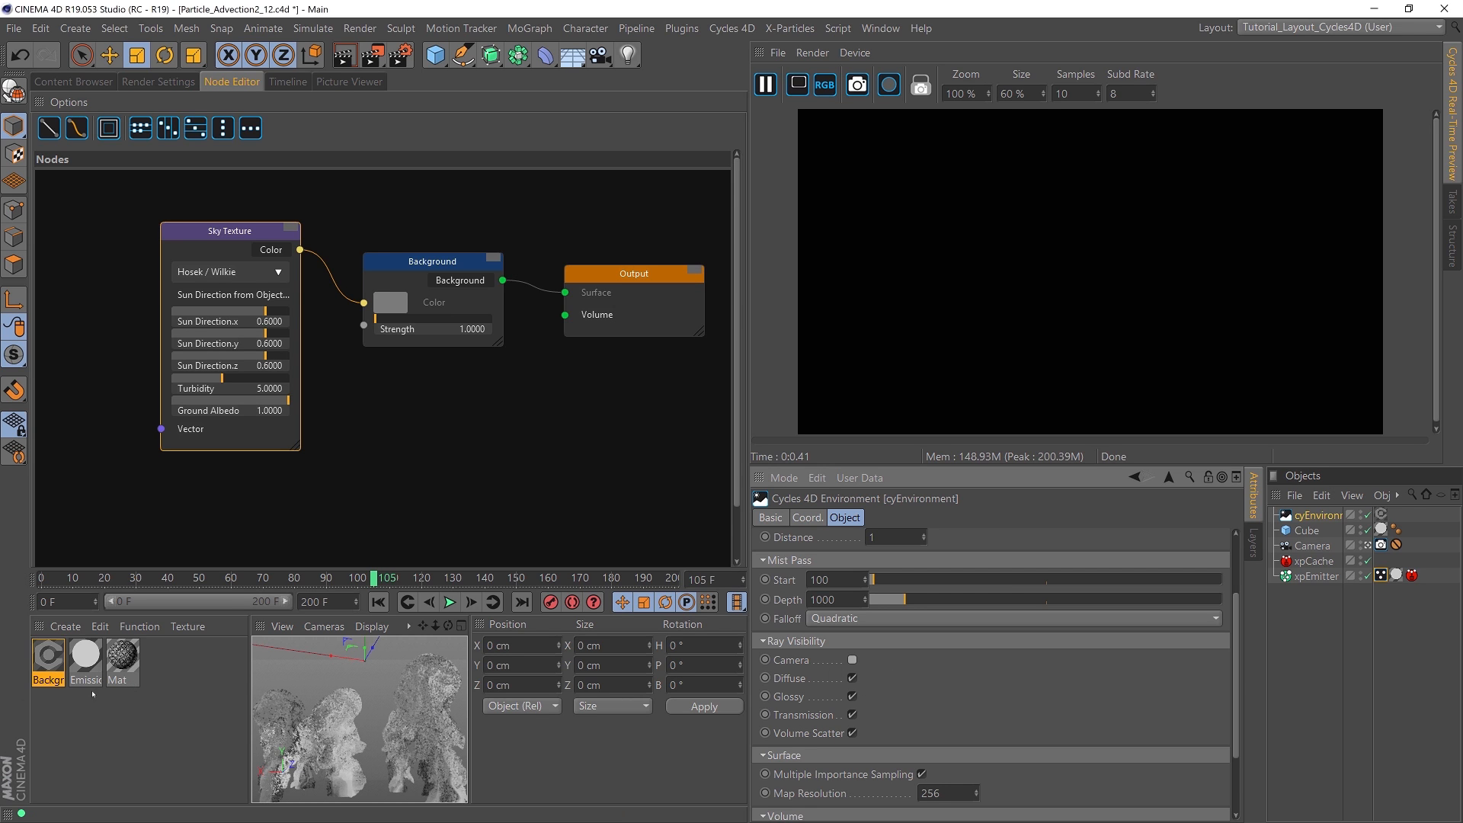
Step: Add a Glossy BSDF node to the Emission material and connect its BSDF output to the Output node's Surface input
{"action": "left_click", "coordinate": [86, 659]}
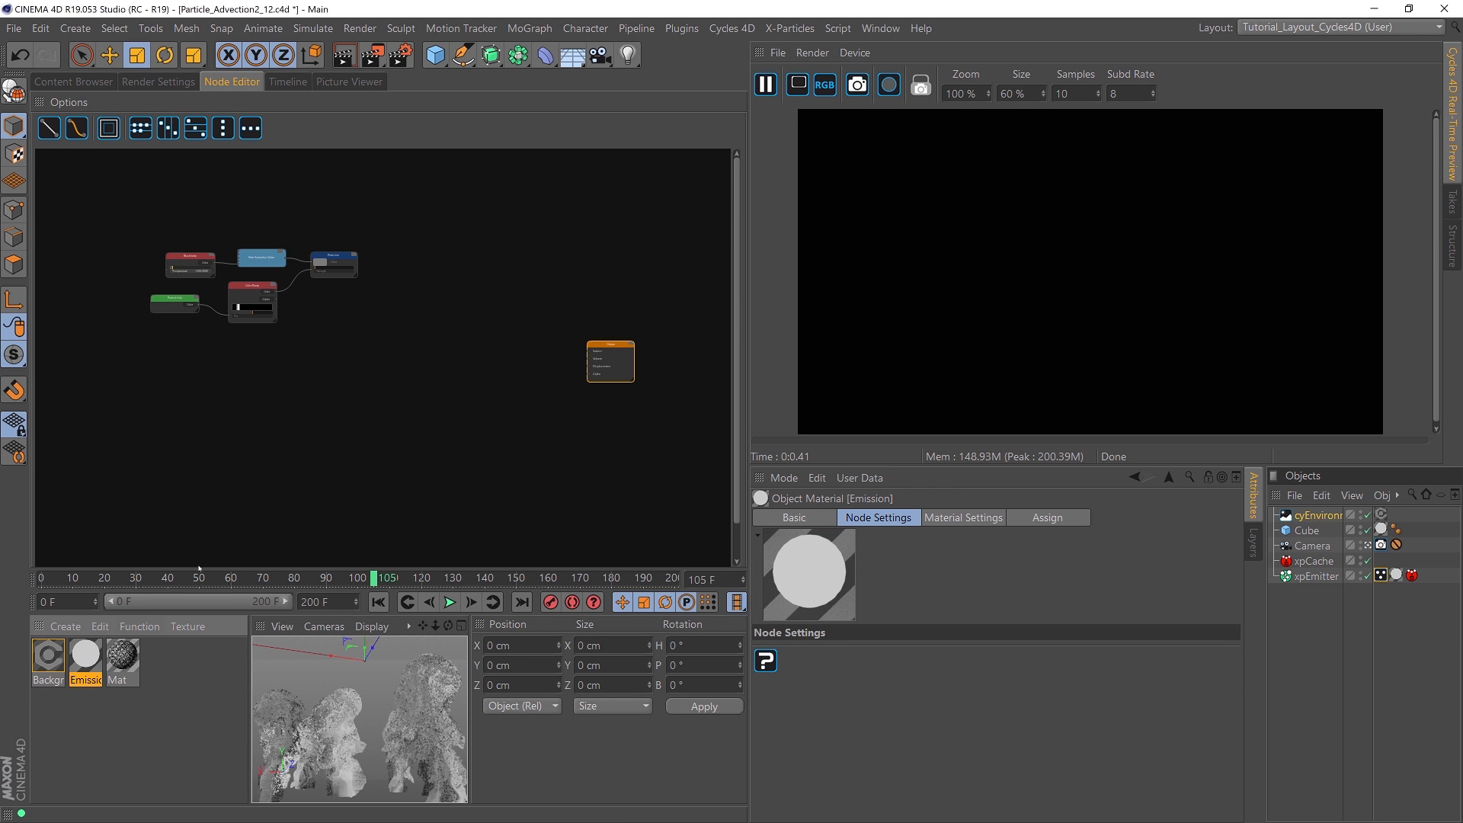
{"action": "left_click_drag", "start_coordinate": [596, 350], "coordinate": [563, 362]}
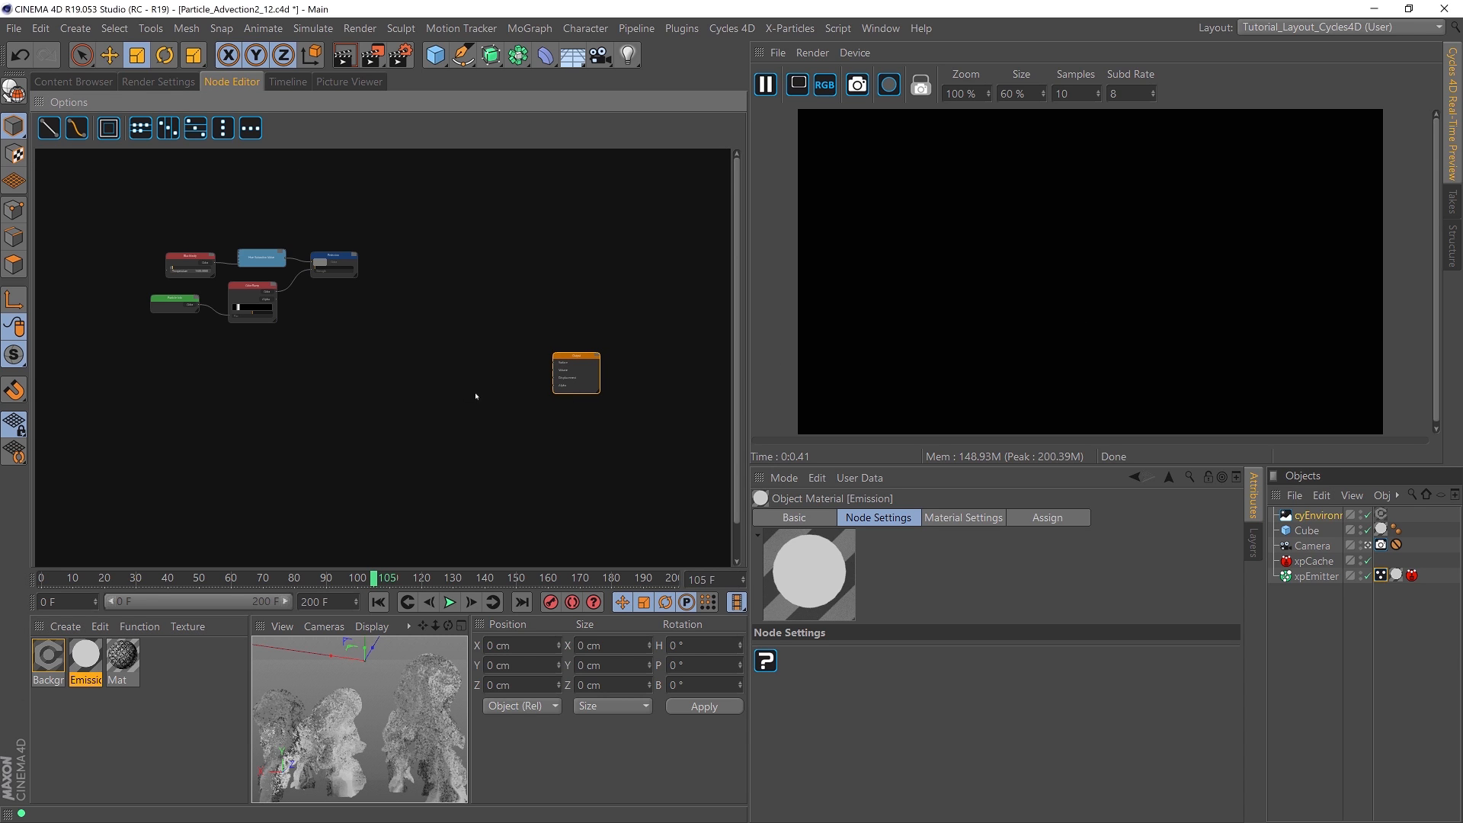
{"action": "scroll", "coordinate": [494, 376], "scroll_direction": "up", "scroll_amount": 4}
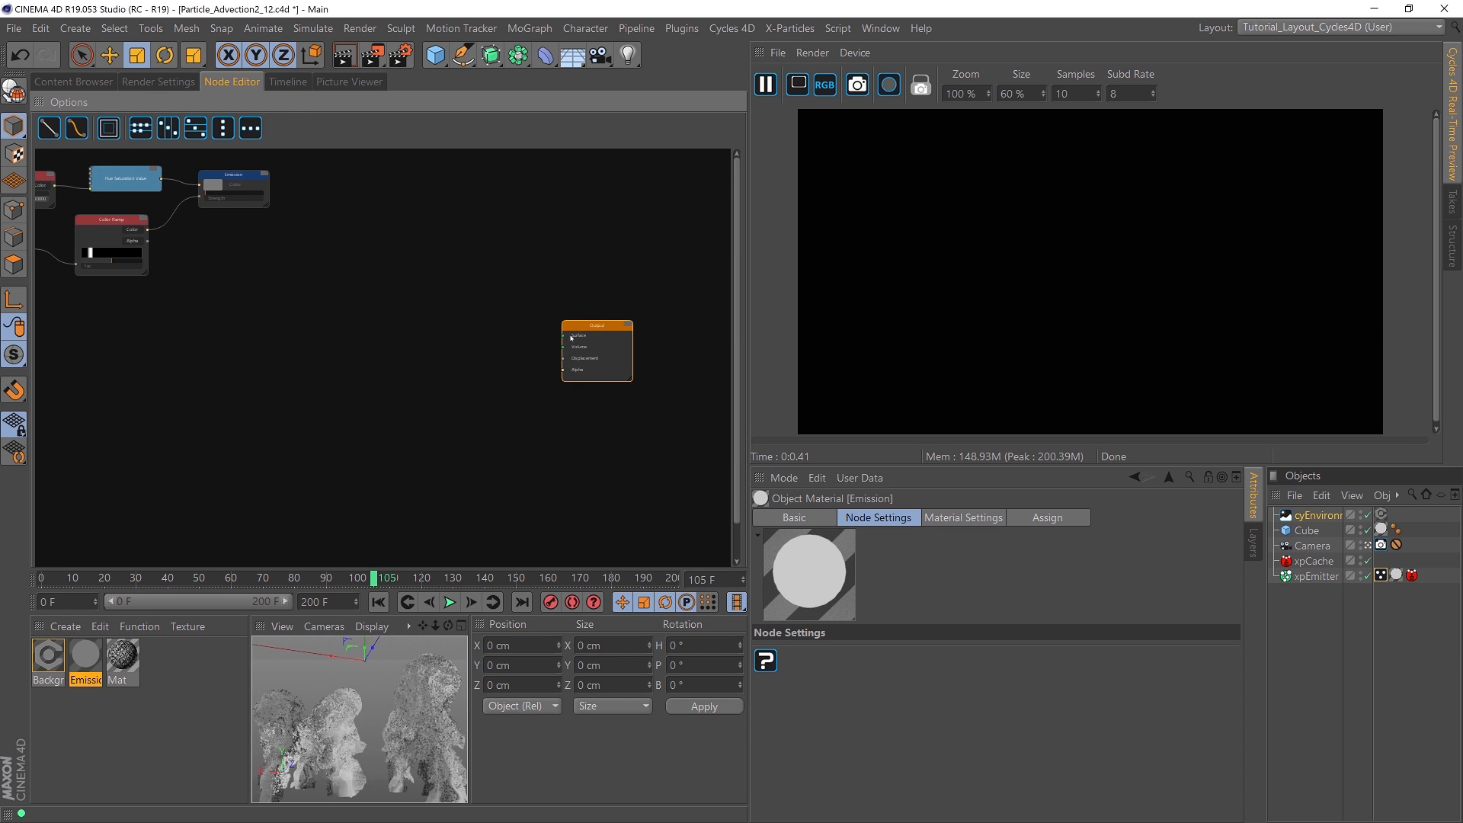
{"action": "middle_click_drag", "start_coordinate": [327, 396], "coordinate": [419, 419]}
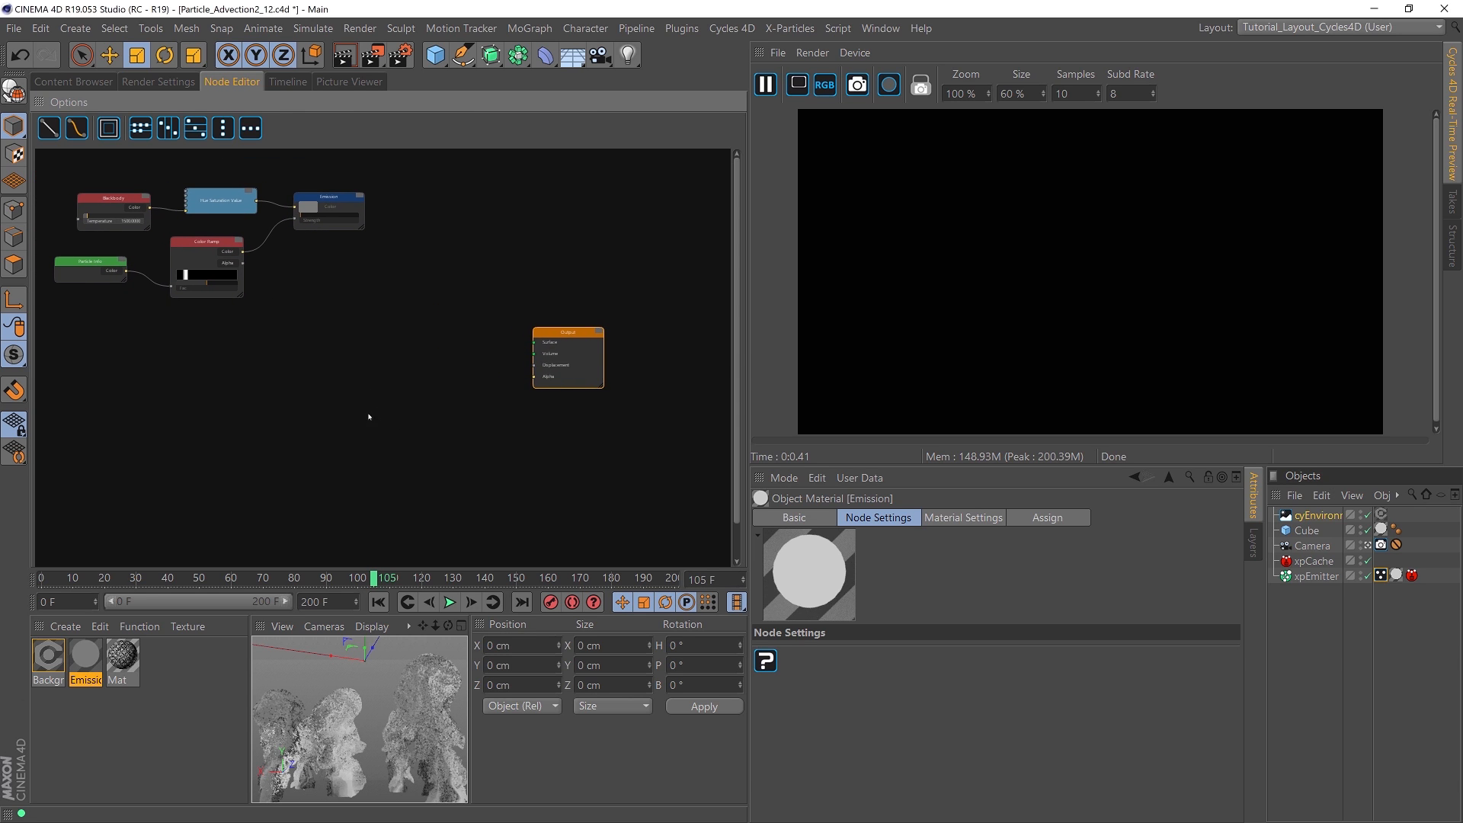
{"action": "right_click", "coordinate": [320, 416]}
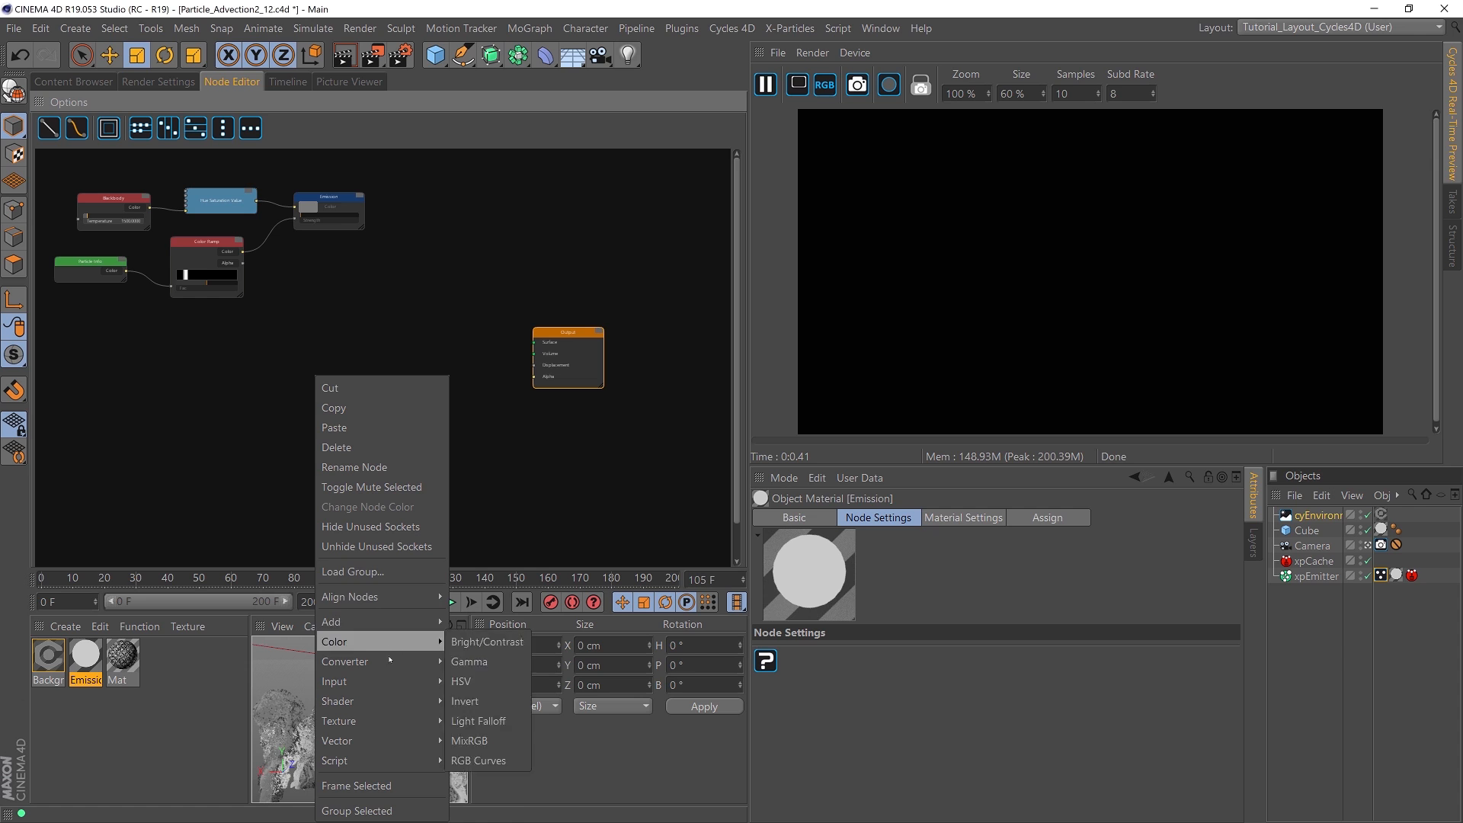
{"action": "mouse_move", "coordinate": [395, 677]}
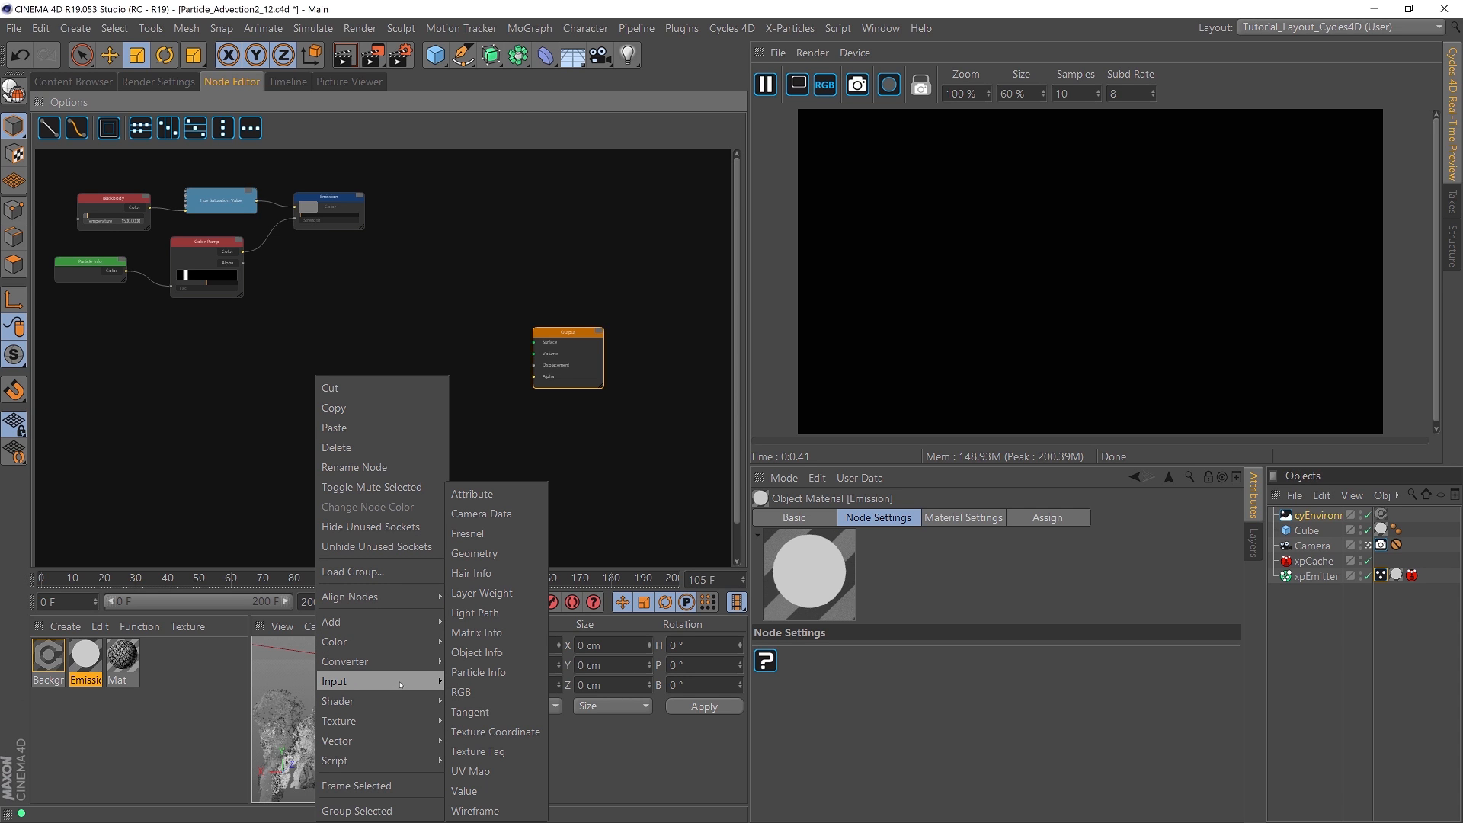
{"action": "mouse_move", "coordinate": [402, 708]}
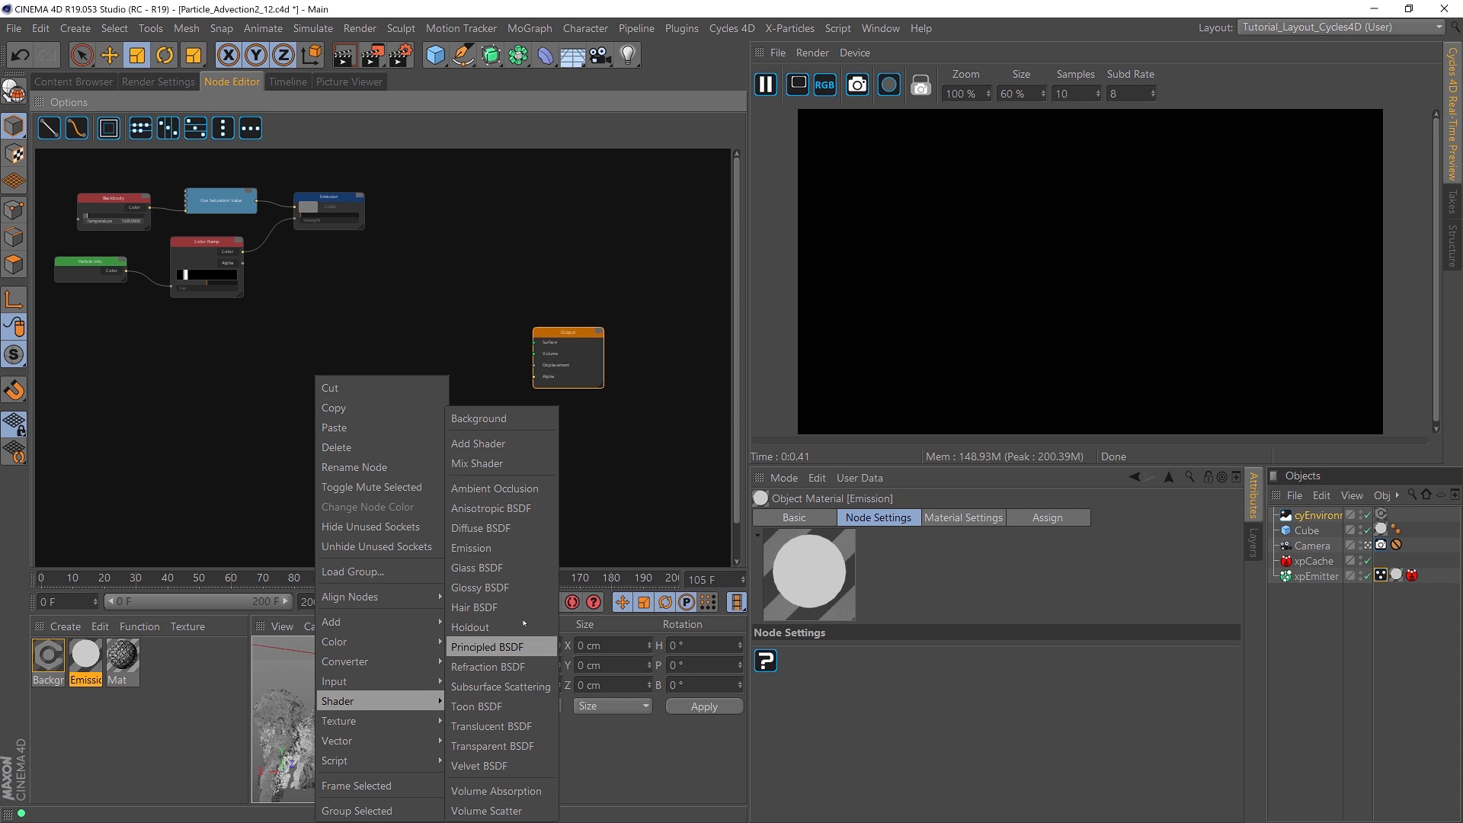
{"action": "left_click", "coordinate": [478, 587]}
{"action": "left_click_drag", "start_coordinate": [340, 412], "coordinate": [534, 343]}
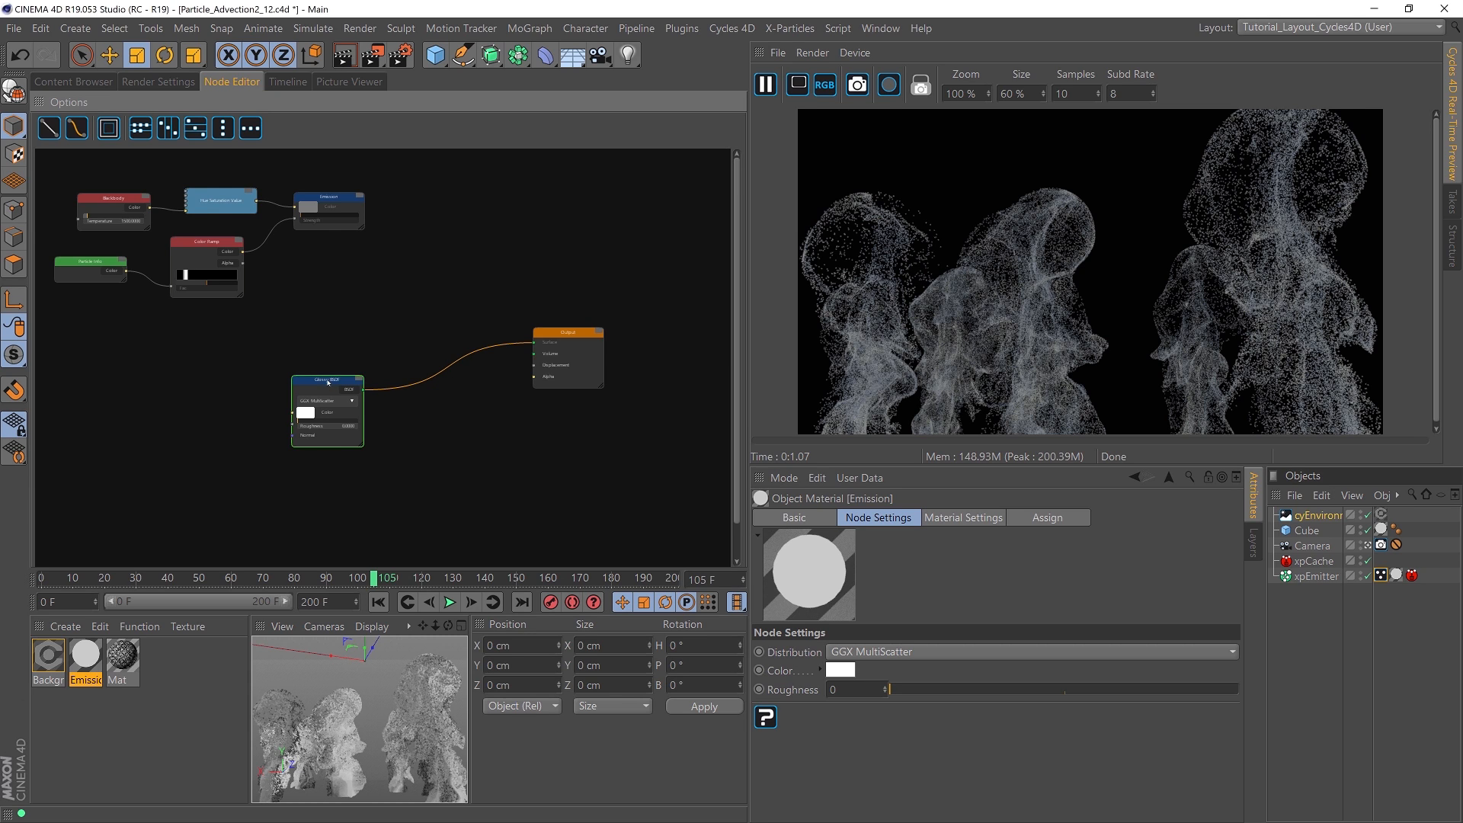
Step: Reposition the Glossy BSDF node below the Output node and set its color to yellow with hue 51° and saturation 100%
{"action": "left_click_drag", "start_coordinate": [328, 382], "coordinate": [267, 398]}
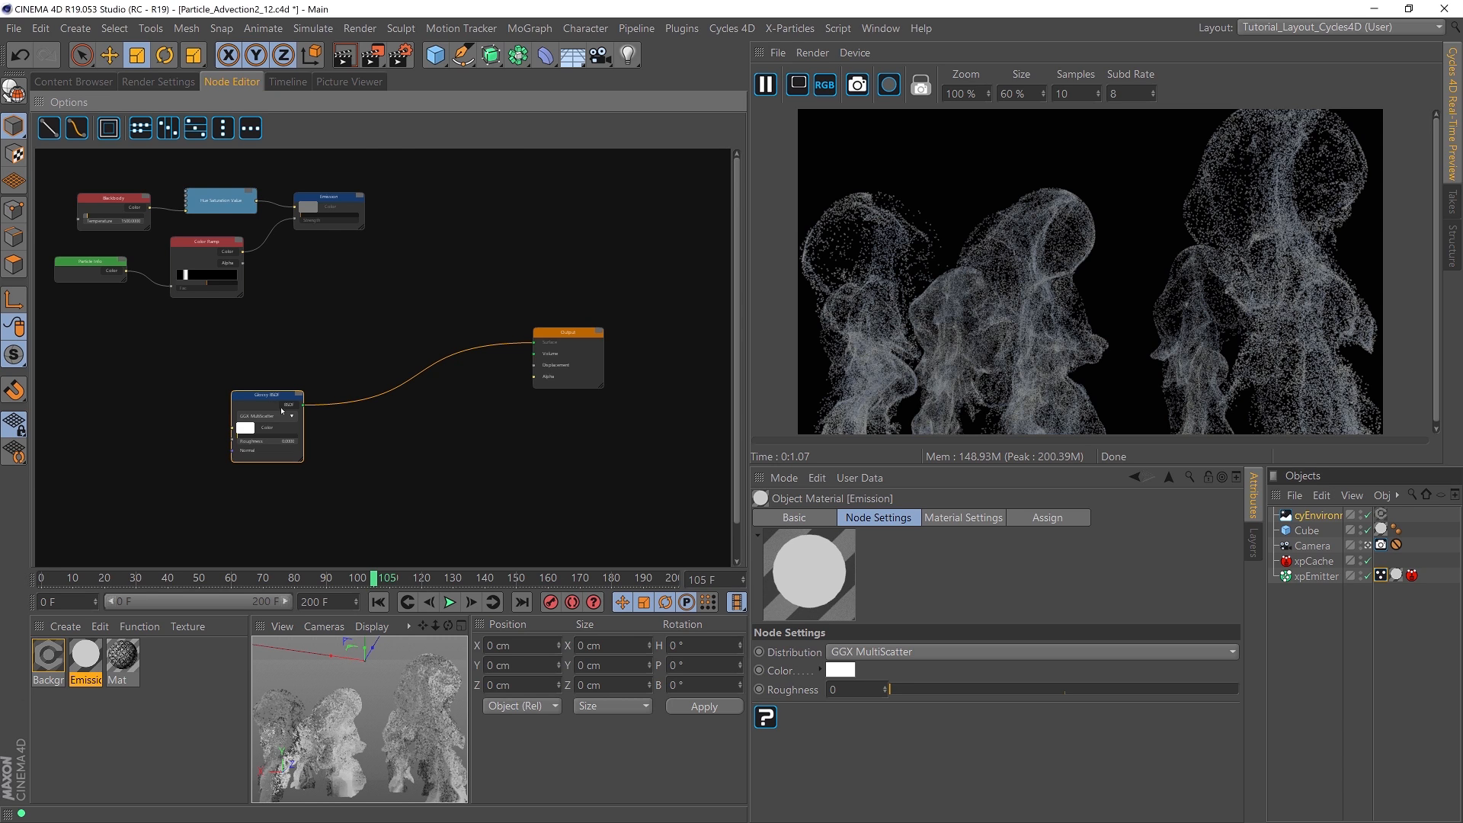
{"action": "left_click_drag", "start_coordinate": [262, 397], "coordinate": [314, 464]}
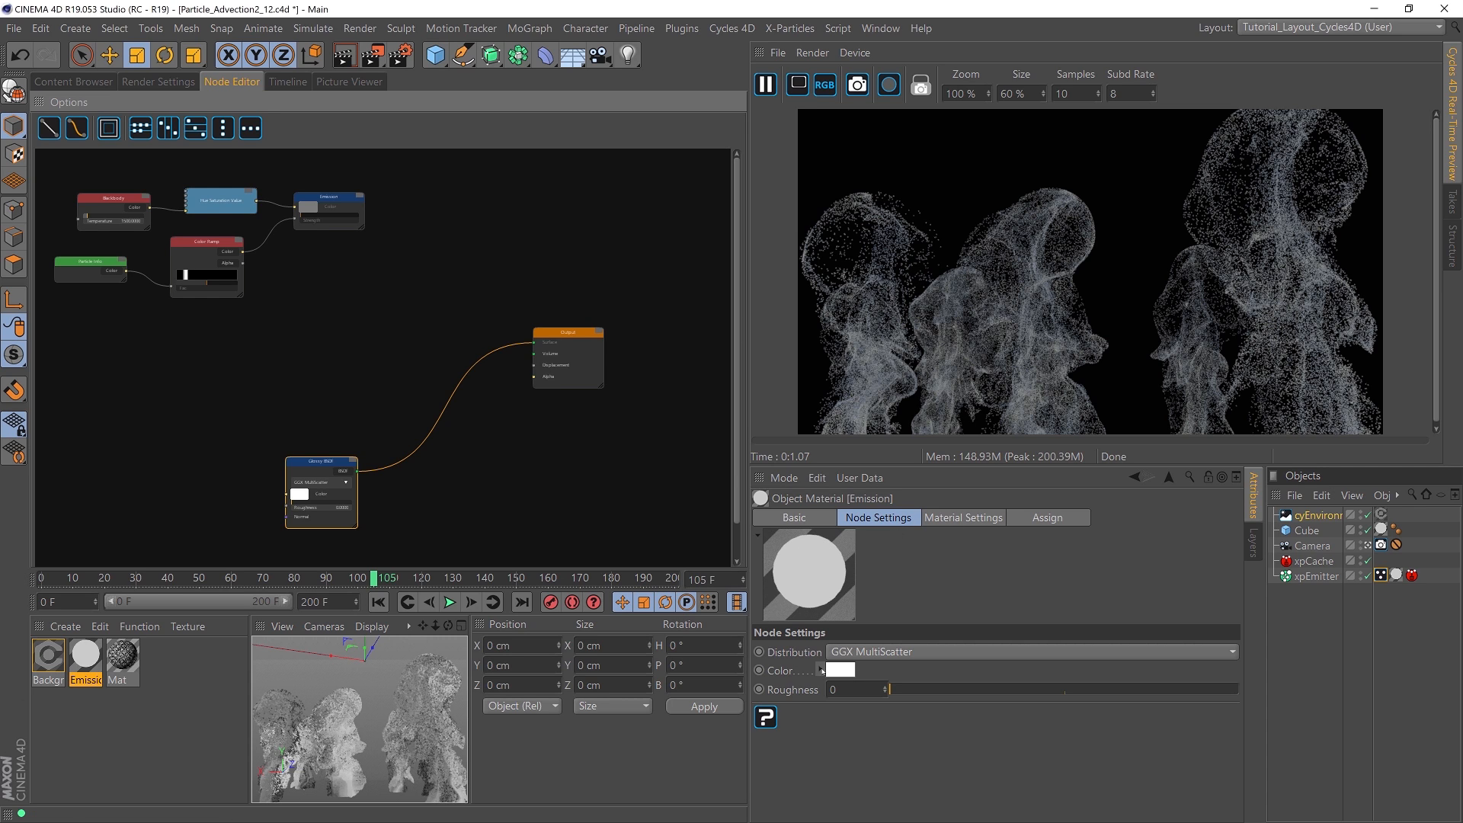
{"action": "left_click", "coordinate": [847, 674]}
{"action": "left_click", "coordinate": [936, 715]}
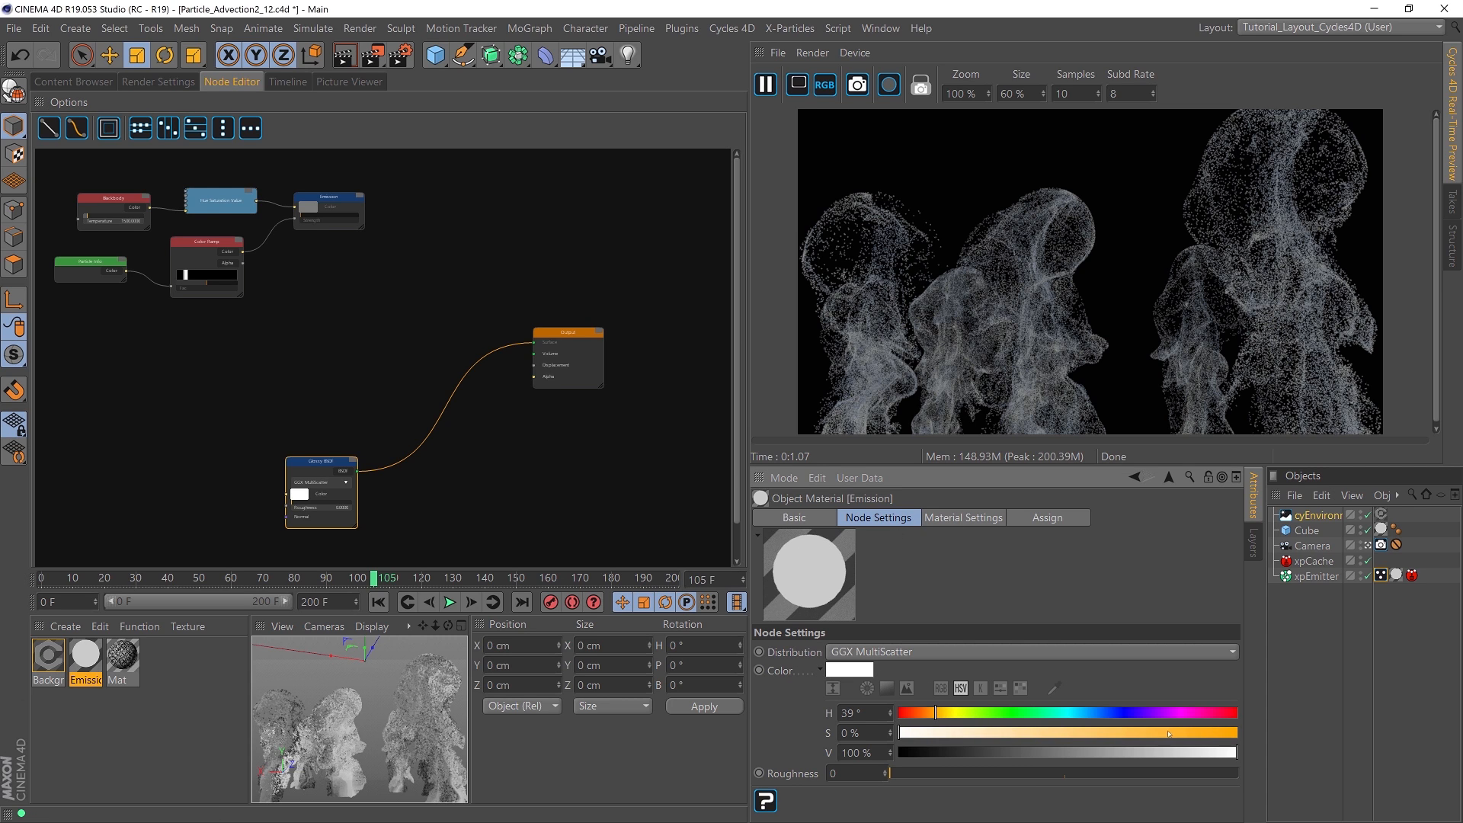
{"action": "left_click_drag", "start_coordinate": [1051, 732], "coordinate": [1237, 733]}
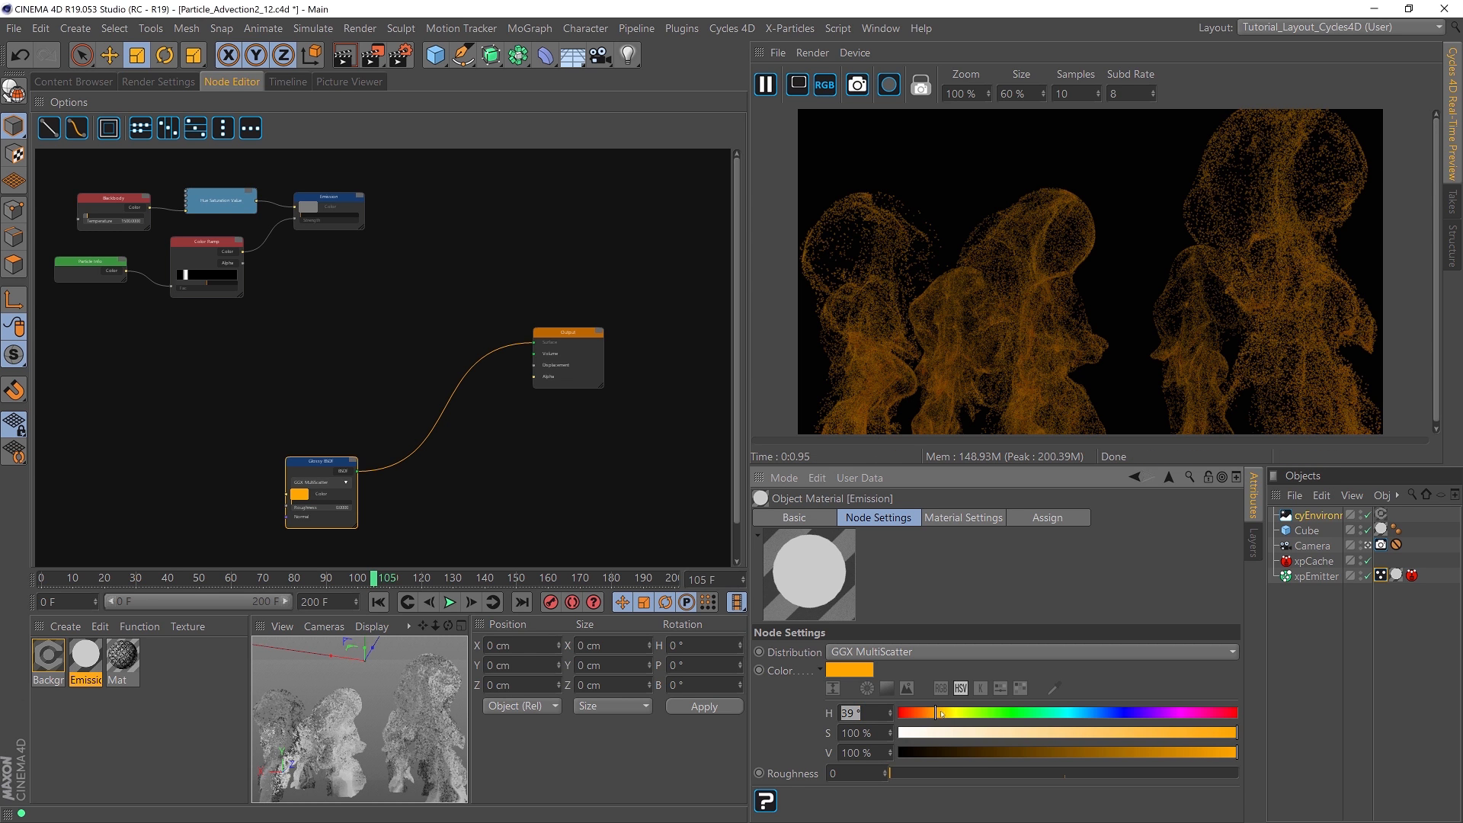
{"action": "left_click", "coordinate": [939, 714]}
{"action": "left_click_drag", "start_coordinate": [941, 714], "coordinate": [944, 714]}
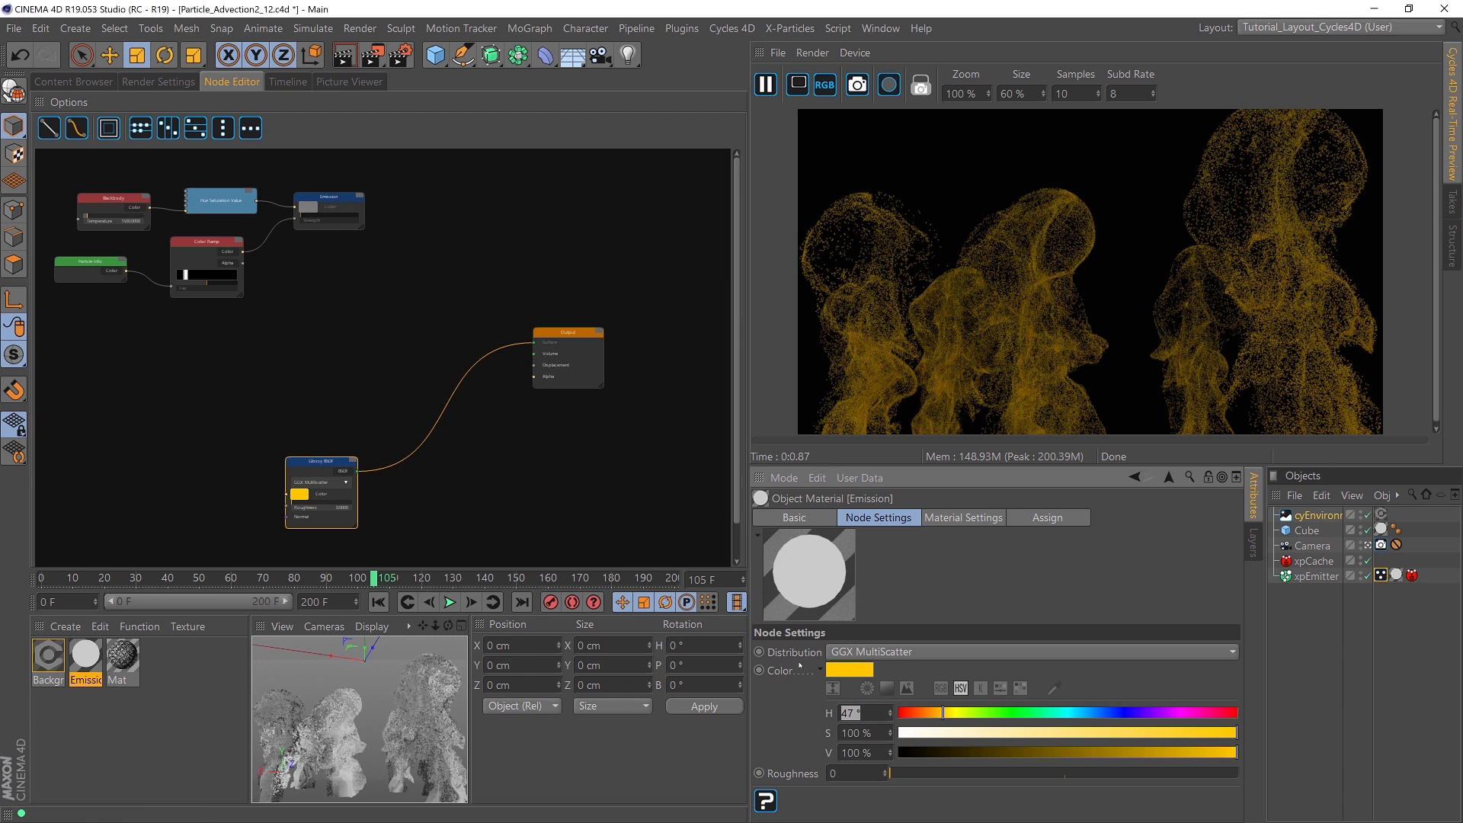
{"action": "left_click_drag", "start_coordinate": [946, 714], "coordinate": [949, 717]}
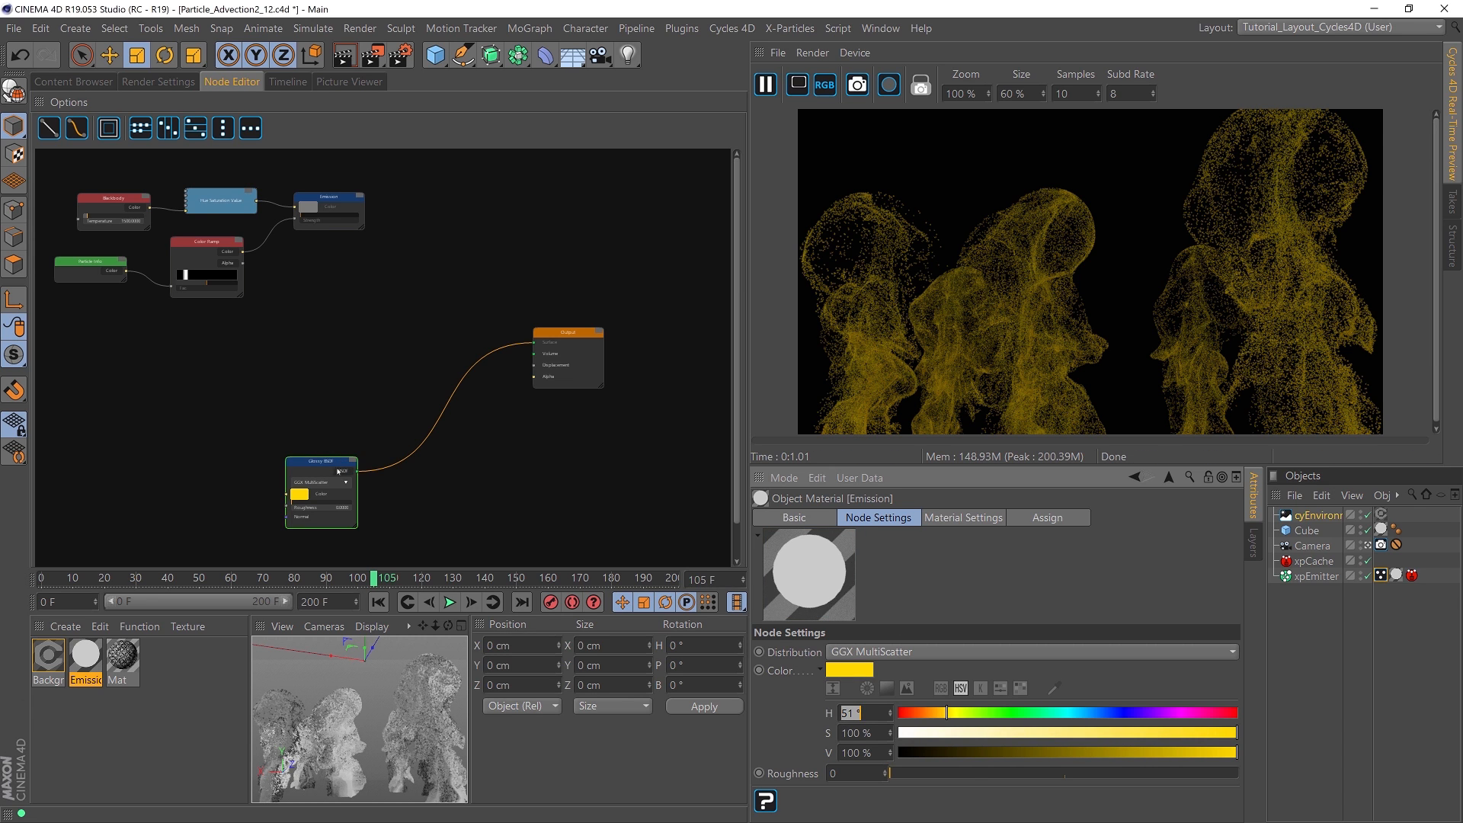
Step: Add a second, white Glossy BSDF above the yellow one and connect it to the Output's Surface input in its place
{"action": "left_click_drag", "start_coordinate": [328, 464], "coordinate": [300, 486]}
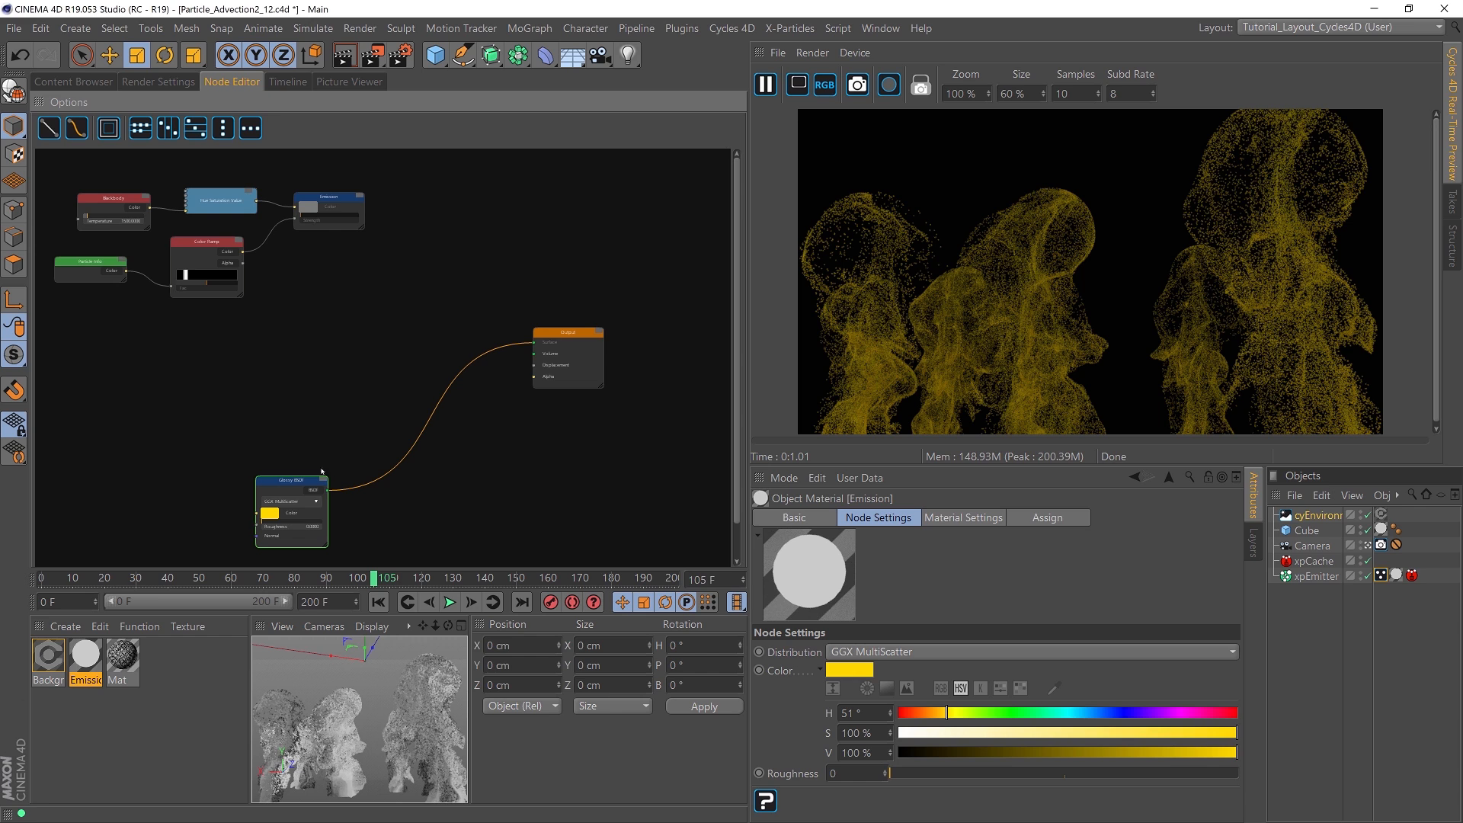
{"action": "right_click", "coordinate": [169, 410]}
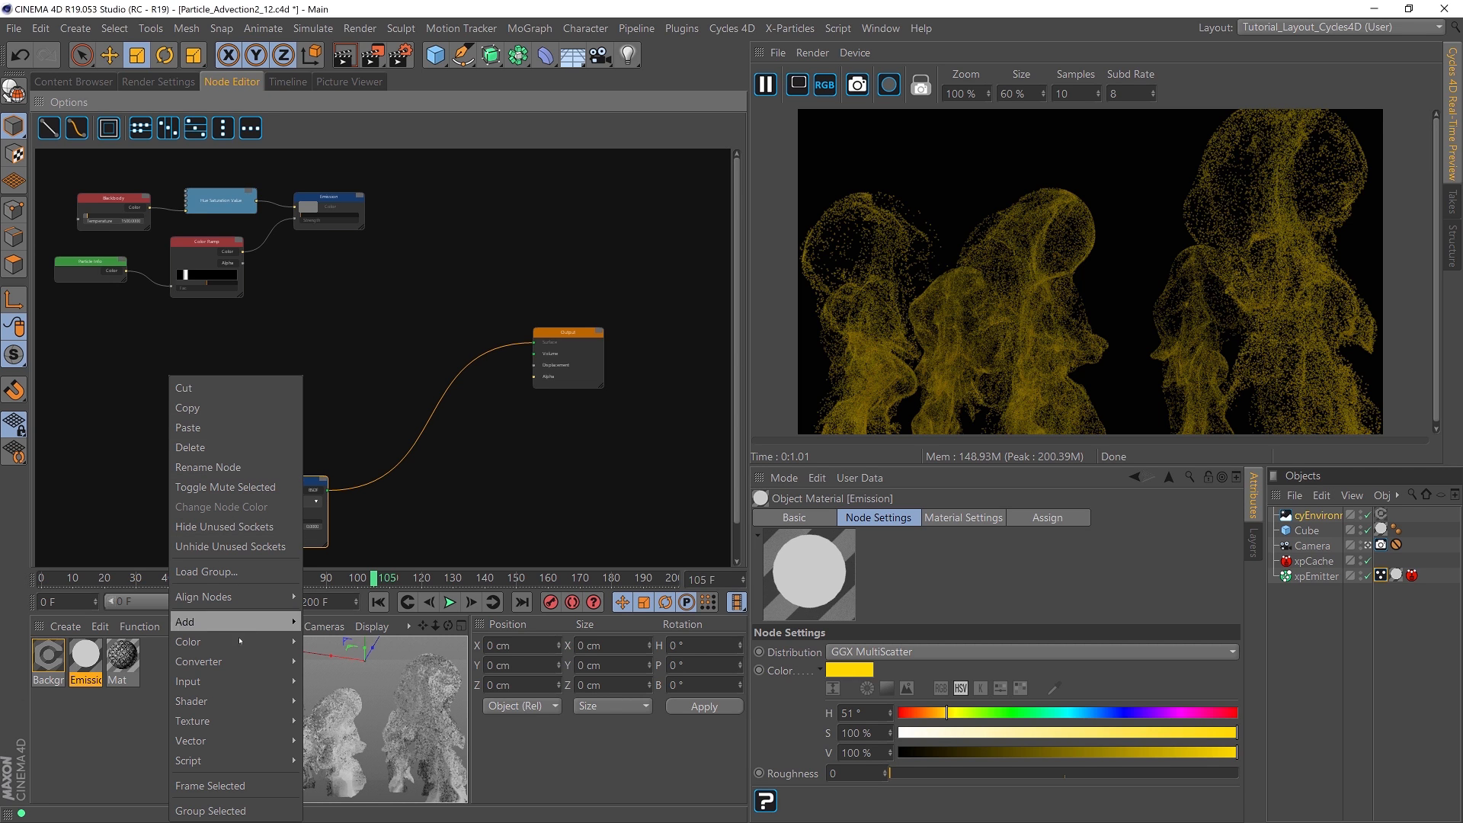
{"action": "mouse_move", "coordinate": [255, 701]}
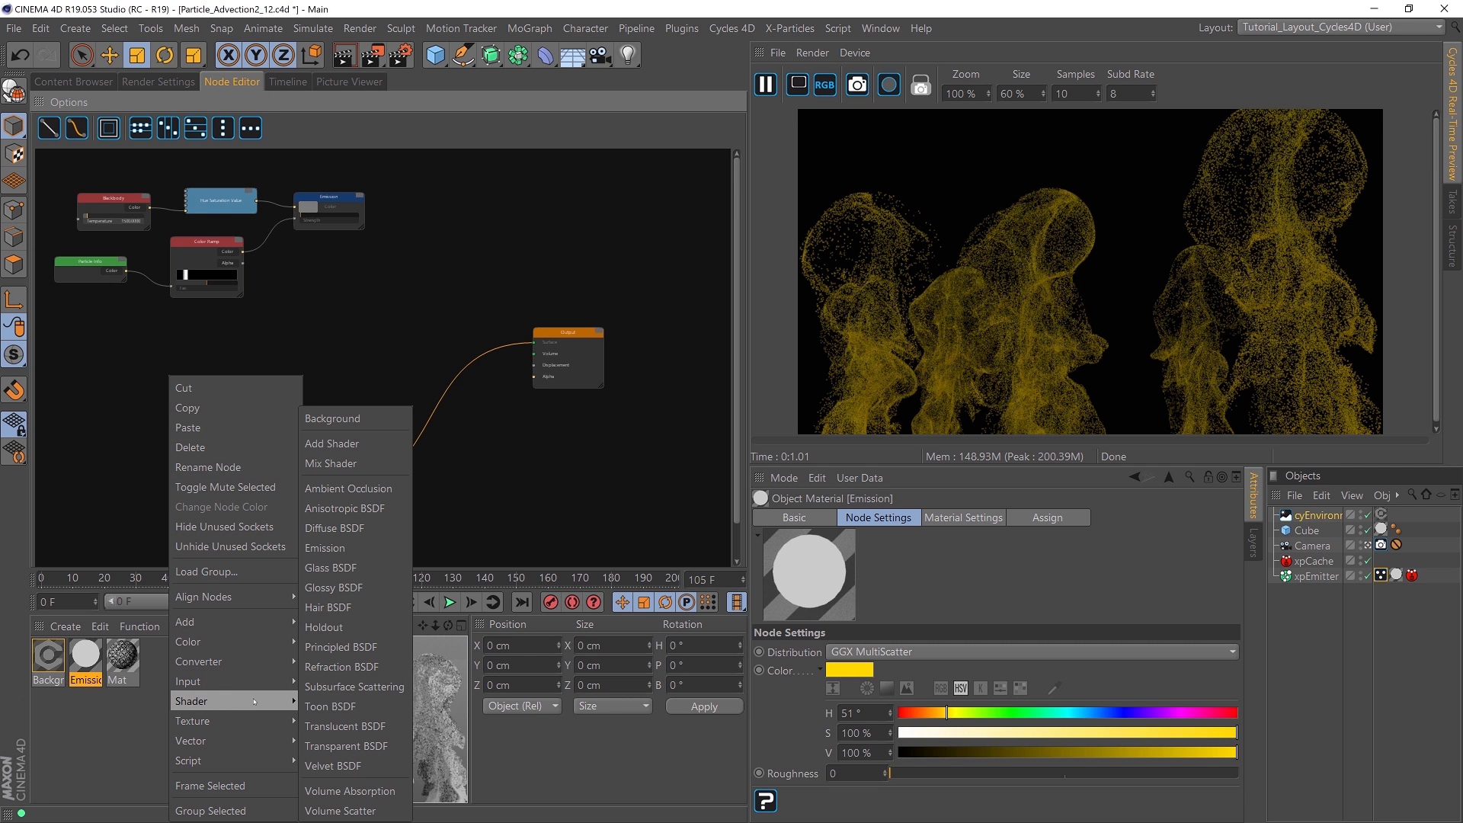
{"action": "left_click", "coordinate": [333, 587]}
{"action": "left_click_drag", "start_coordinate": [213, 412], "coordinate": [429, 389]}
{"action": "left_click_drag", "start_coordinate": [516, 350], "coordinate": [534, 342]}
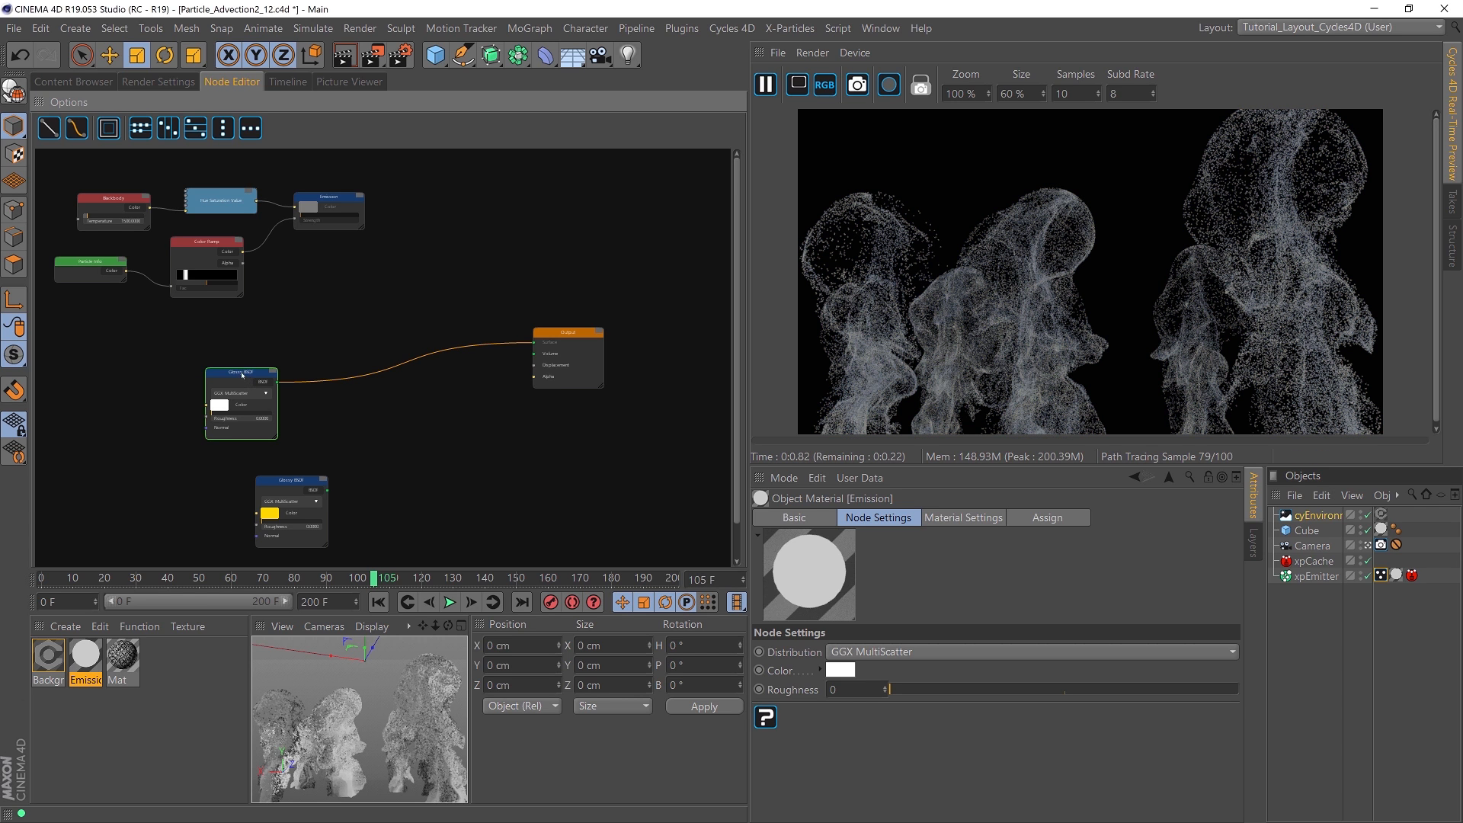
{"action": "left_click_drag", "start_coordinate": [252, 378], "coordinate": [344, 378]}
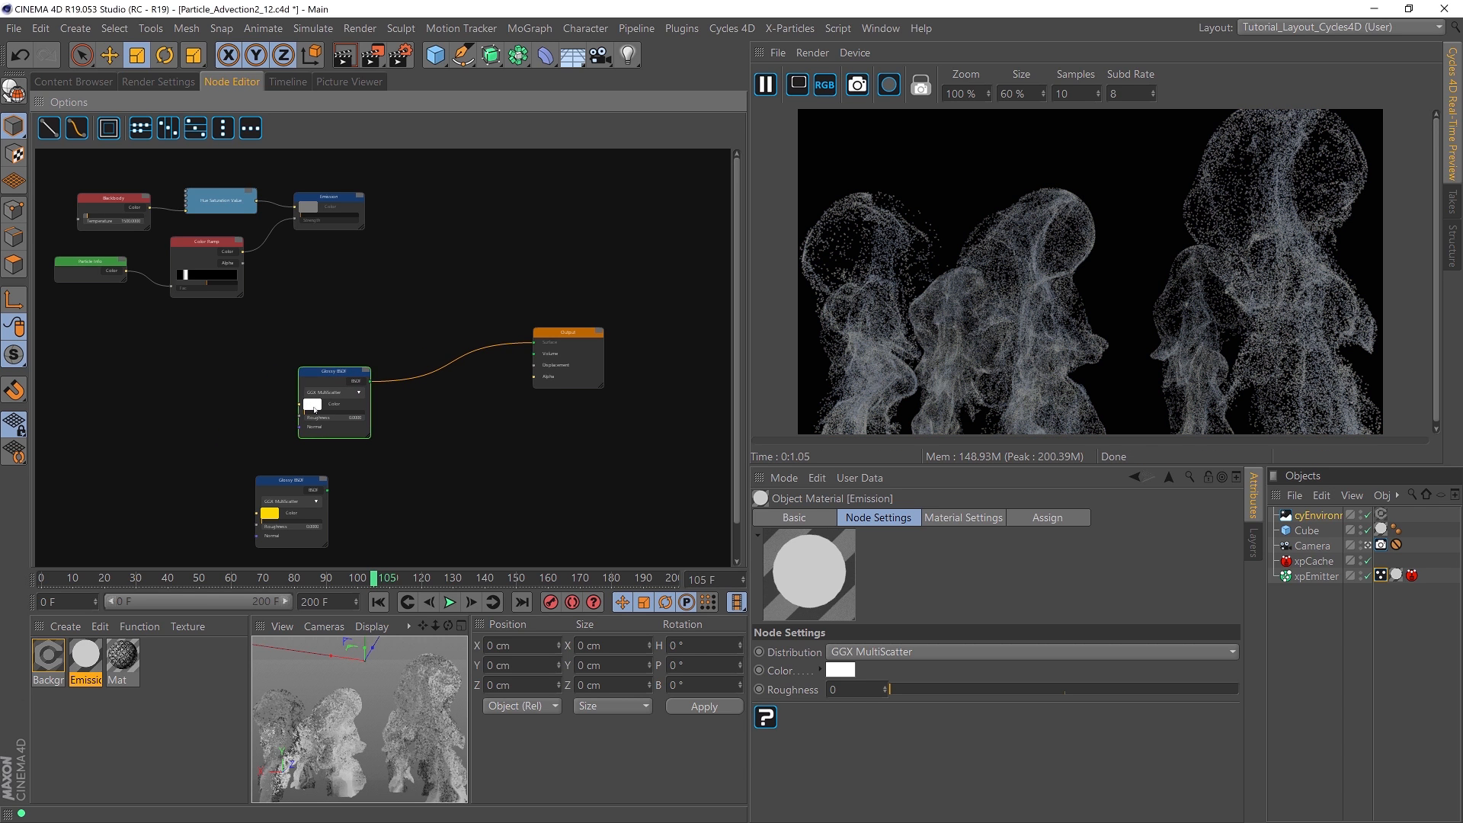
Step: Add a Color Ramp node beside the white Glossy BSDF and feed its Fac input from the green input node's output
{"action": "left_click_drag", "start_coordinate": [92, 267], "coordinate": [73, 269]}
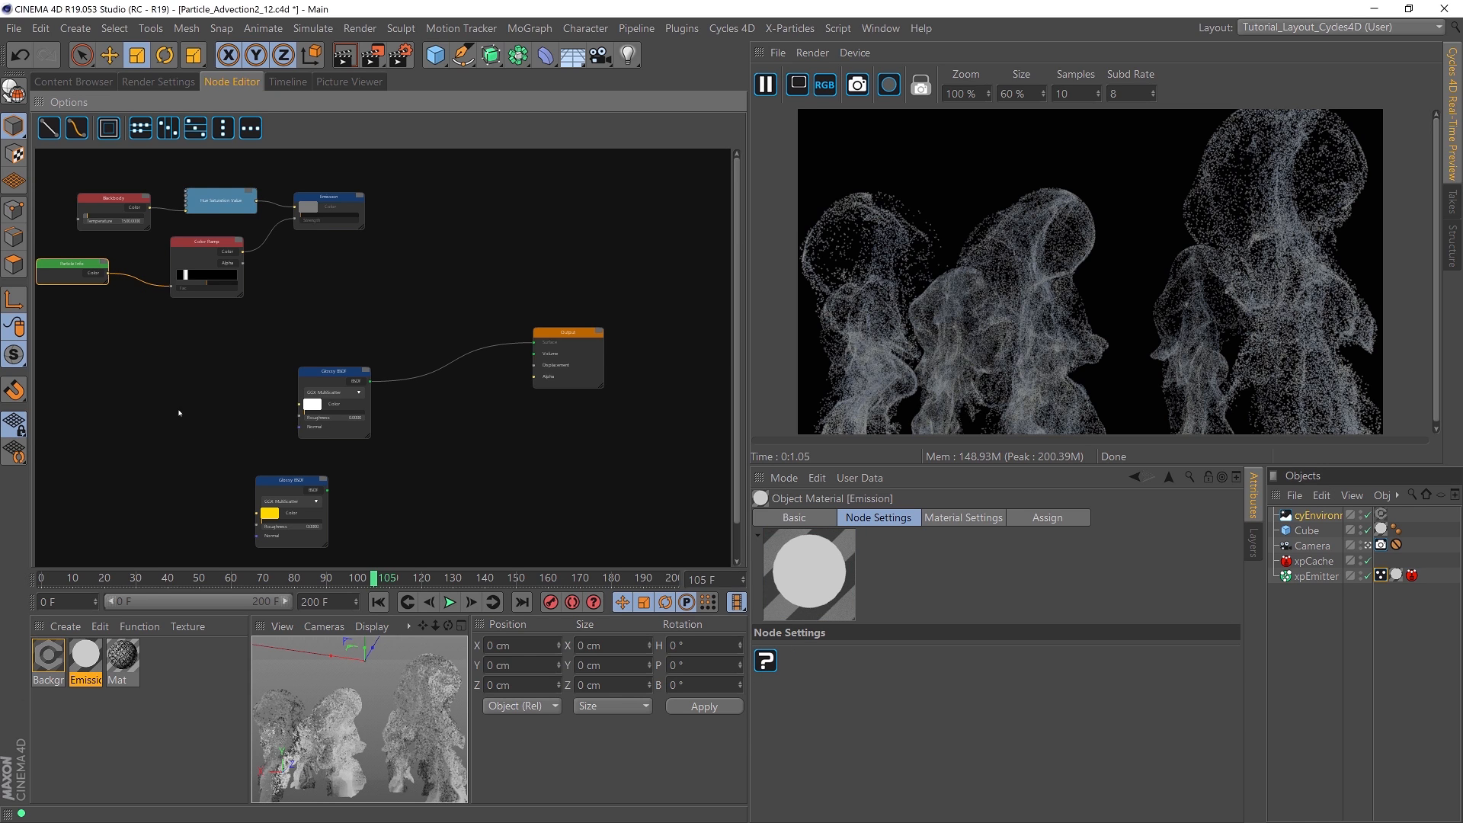
{"action": "right_click", "coordinate": [153, 377]}
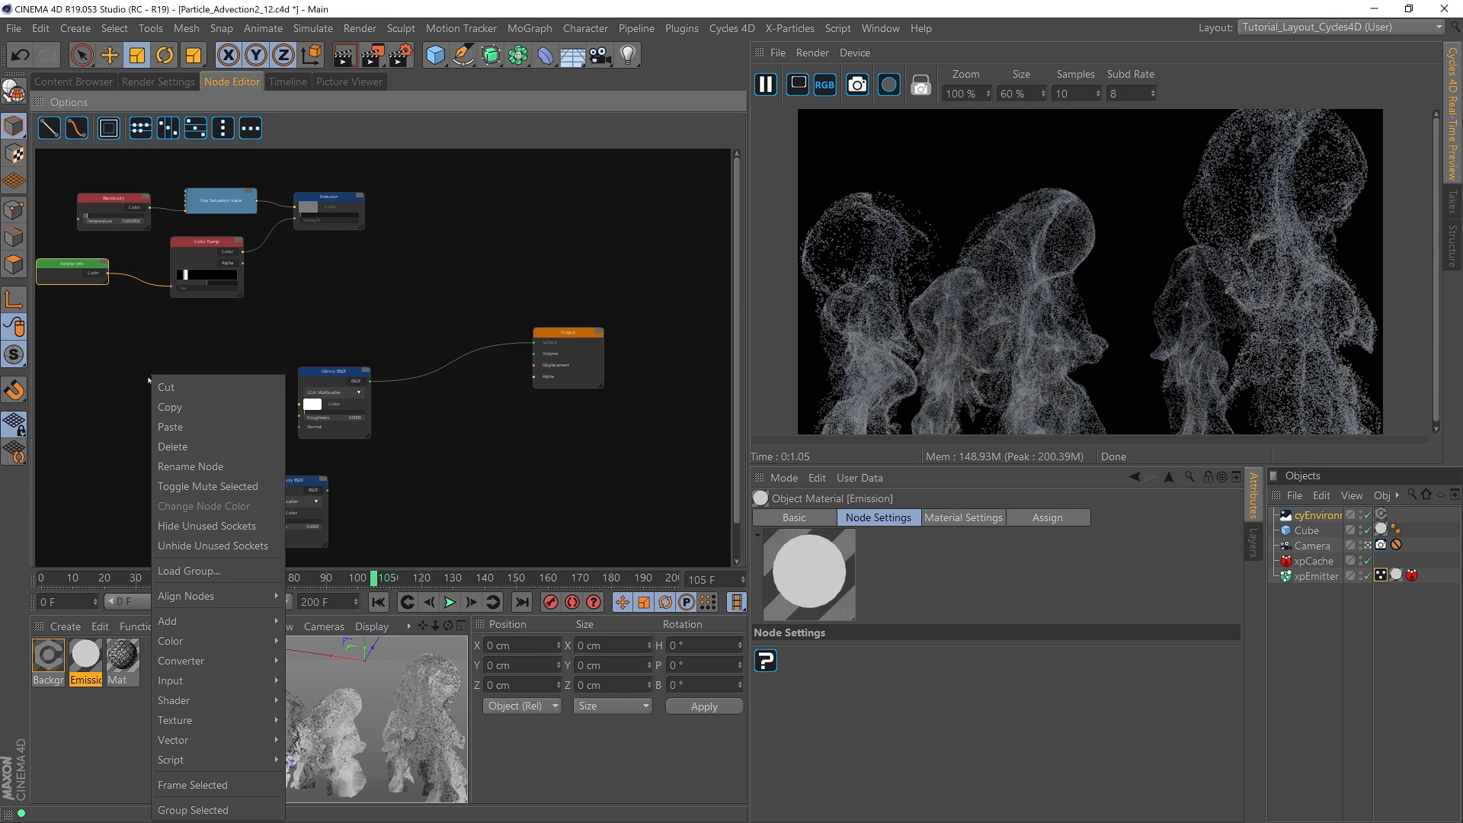
{"action": "mouse_move", "coordinate": [213, 661]}
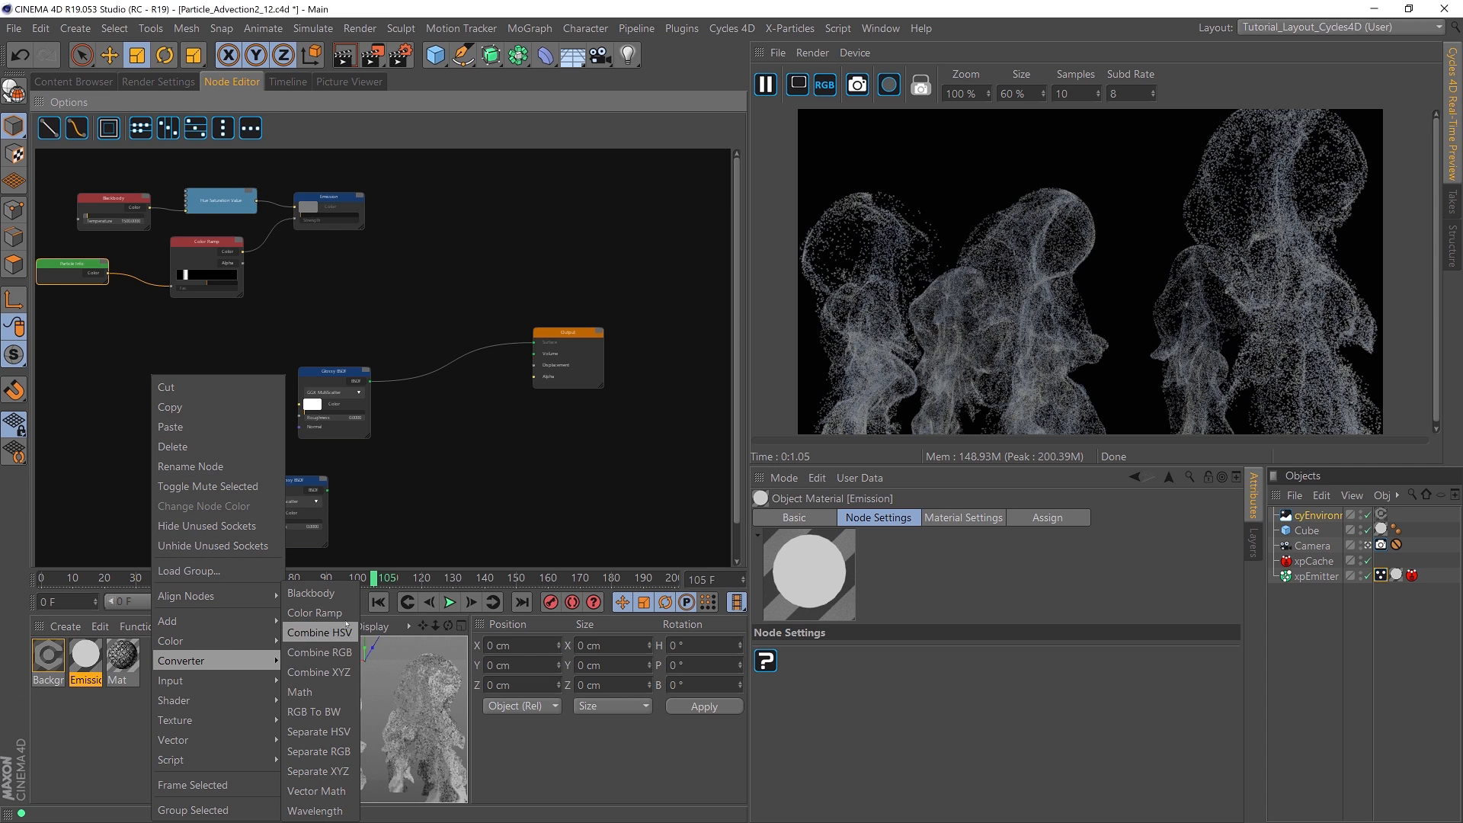
{"action": "left_click", "coordinate": [315, 613]}
{"action": "left_click_drag", "start_coordinate": [189, 385], "coordinate": [197, 375]}
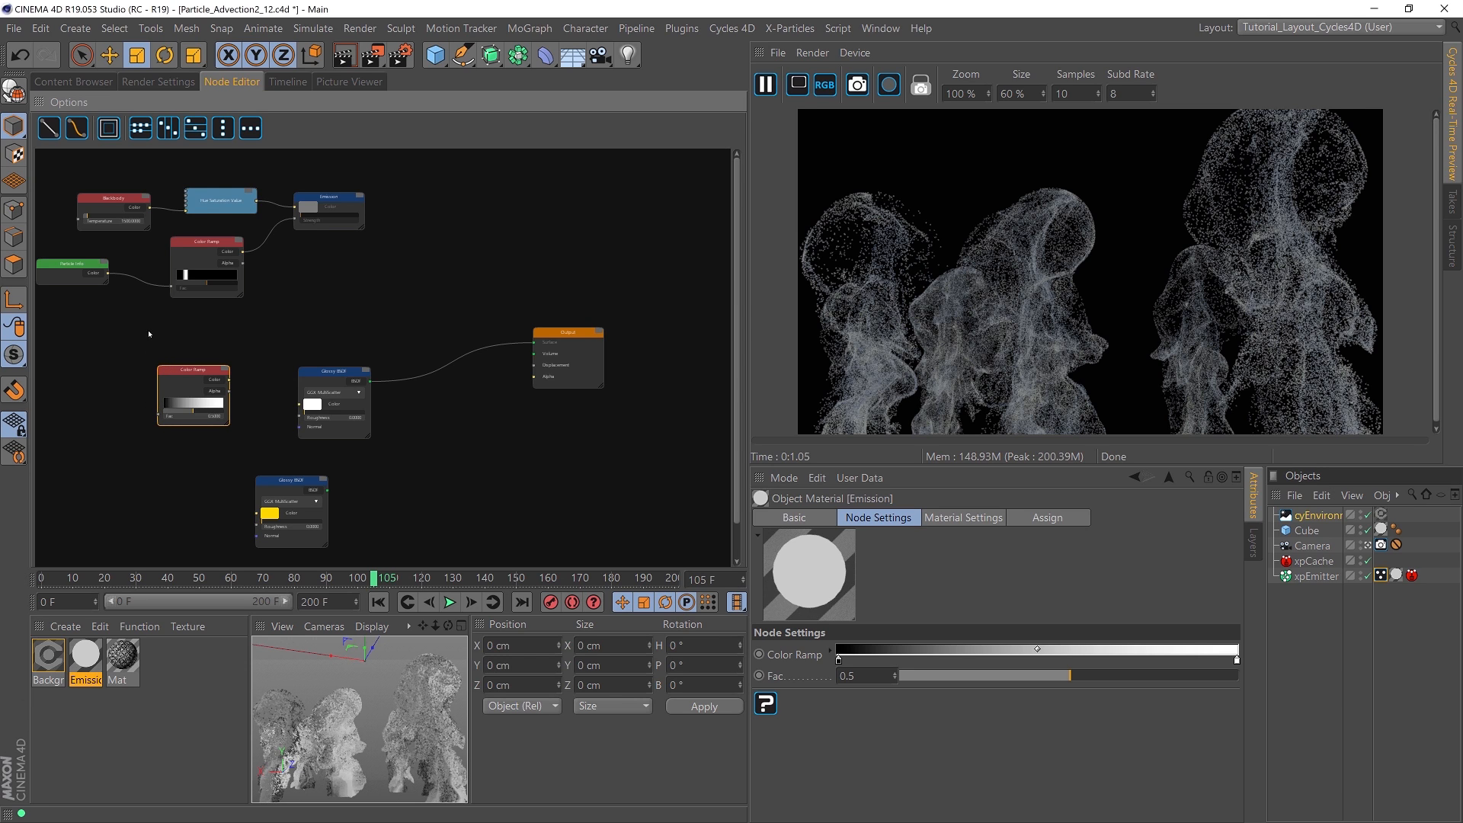
{"action": "left_click_drag", "start_coordinate": [107, 272], "coordinate": [157, 414]}
Step: Preview the new Color Ramp's Color output in the render and nudge the node away from the Glossy BSDF
{"action": "left_click", "coordinate": [184, 276]}
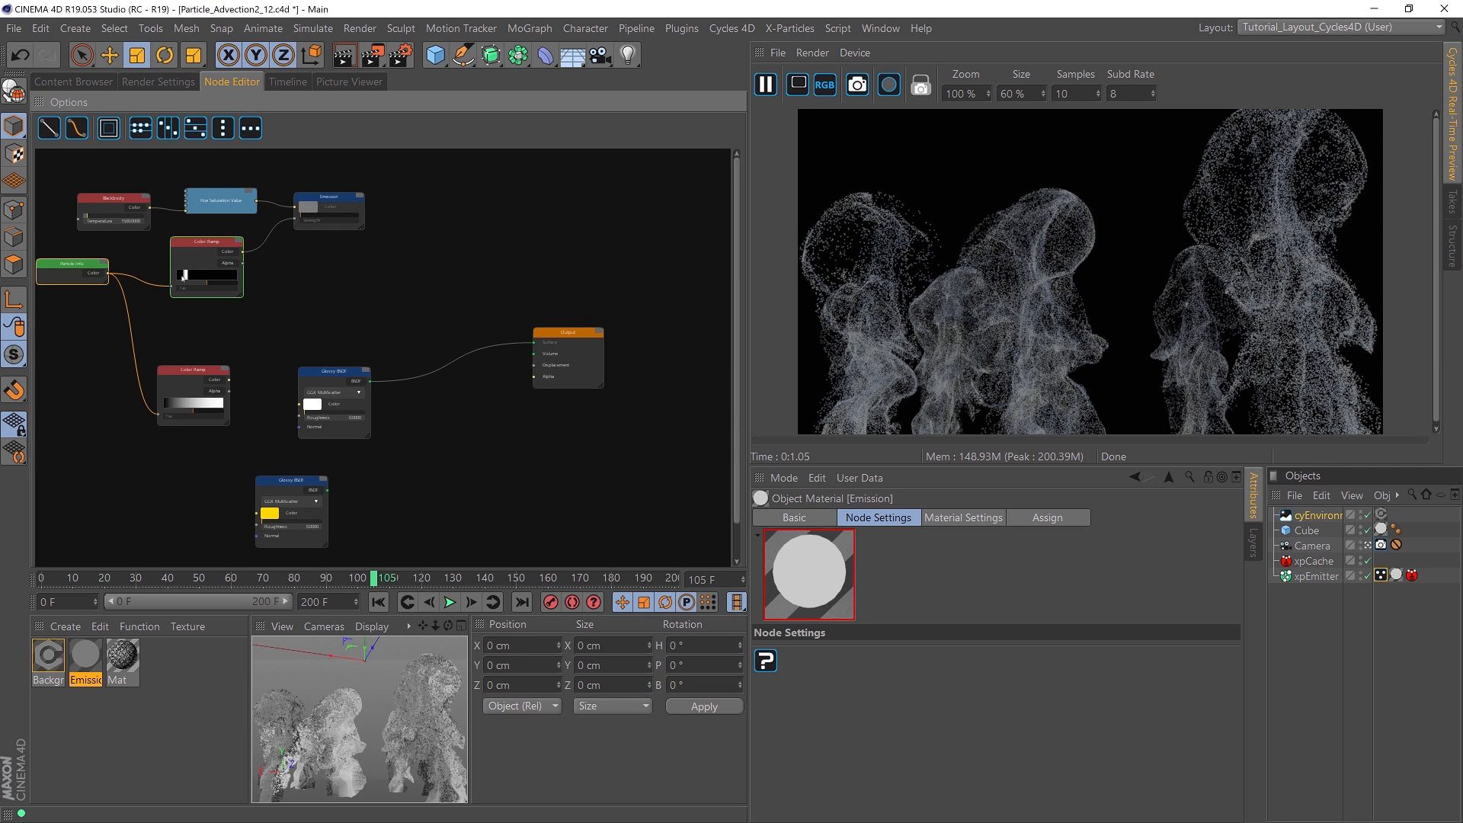
{"action": "left_click", "coordinate": [213, 385]}
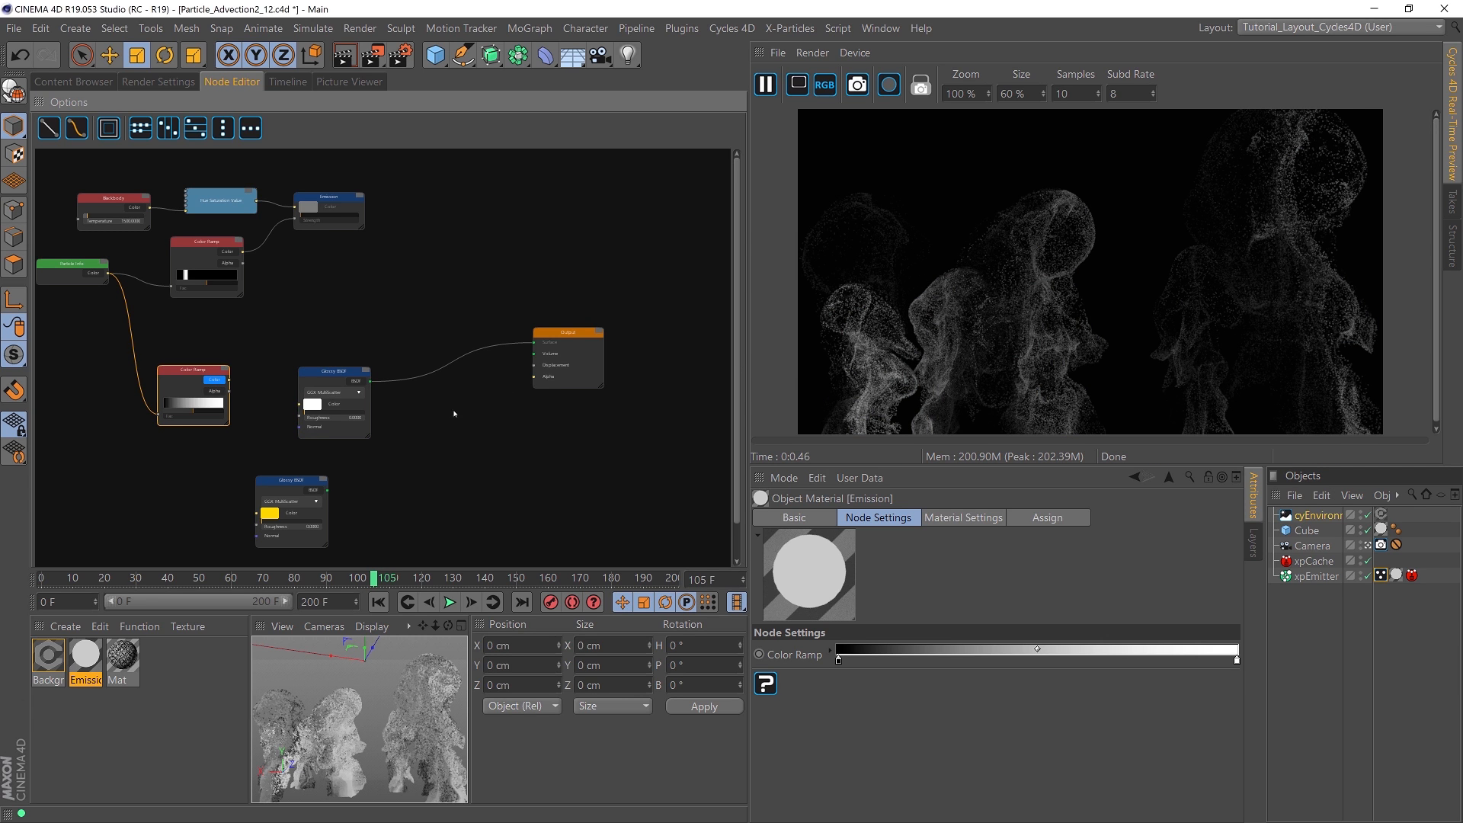
{"action": "left_click_drag", "start_coordinate": [188, 371], "coordinate": [180, 370]}
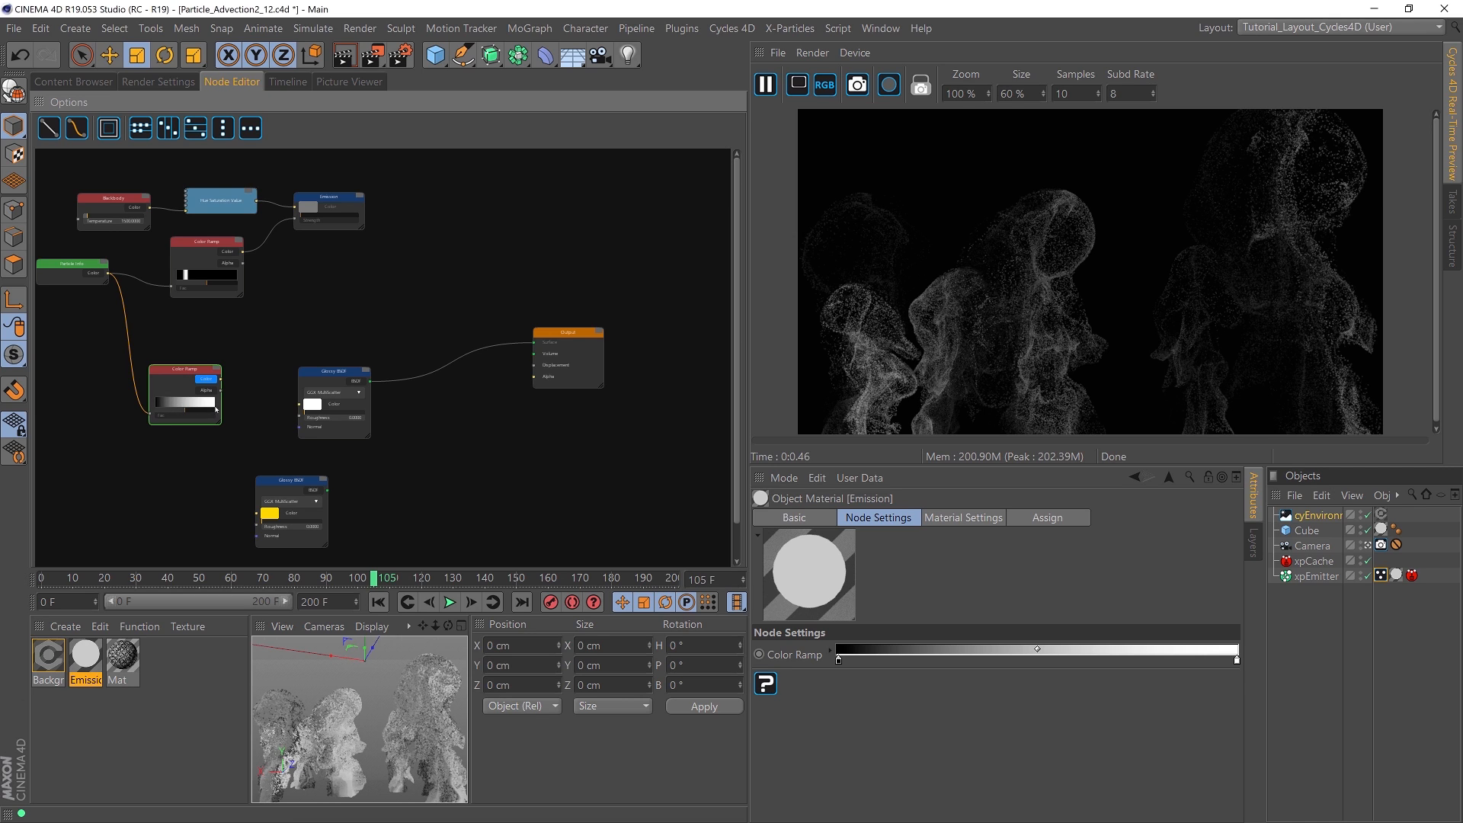
Step: Load the Flame 6 gradient preset into the new Color Ramp
{"action": "left_click", "coordinate": [830, 651]}
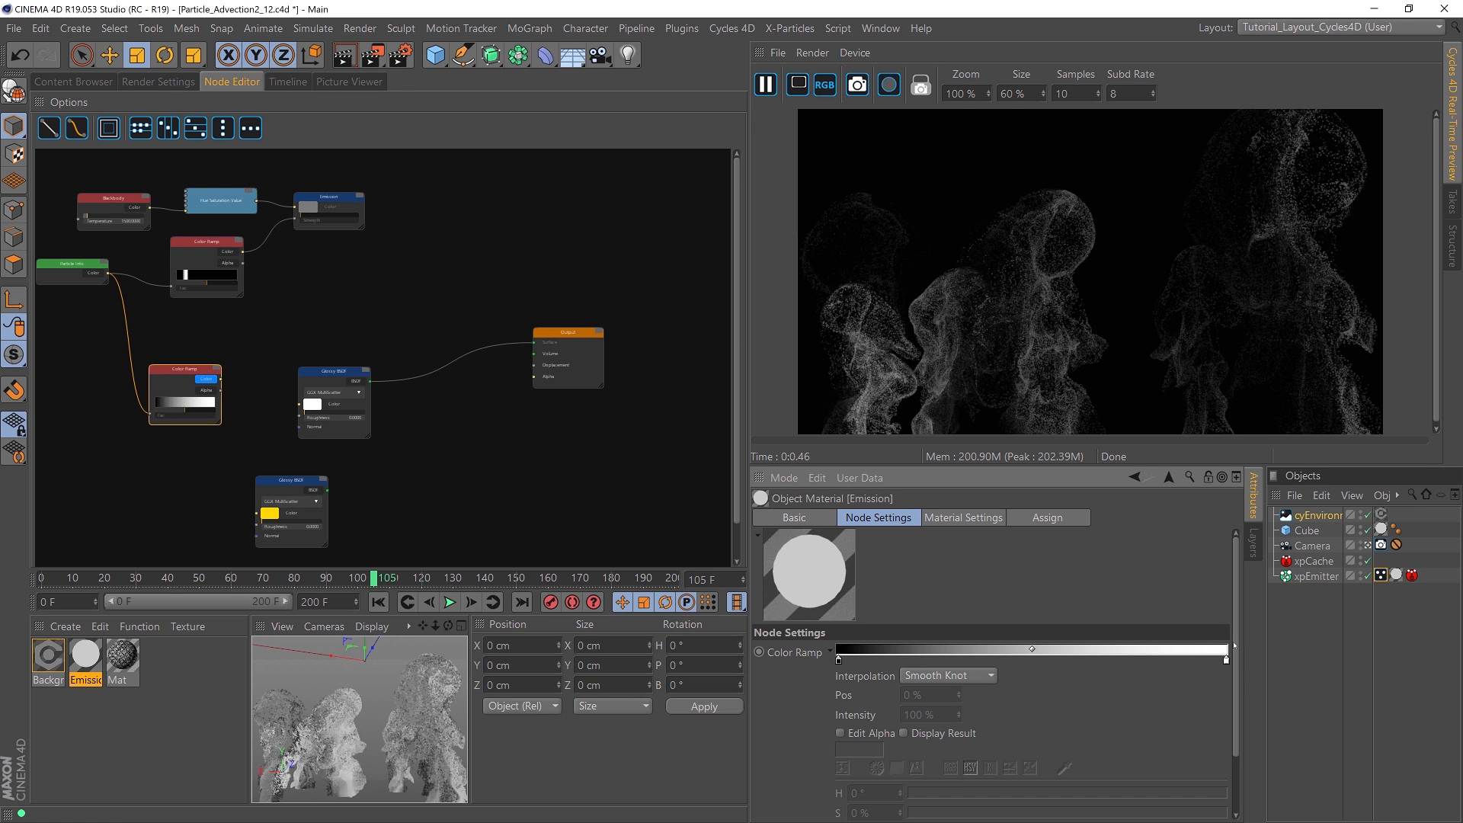
{"action": "mouse_move", "coordinate": [1234, 646]}
{"action": "left_mouse_down"}
{"action": "mouse_move", "coordinate": [1232, 704]}
{"action": "mouse_move", "coordinate": [1230, 653]}
{"action": "left_mouse_up"}
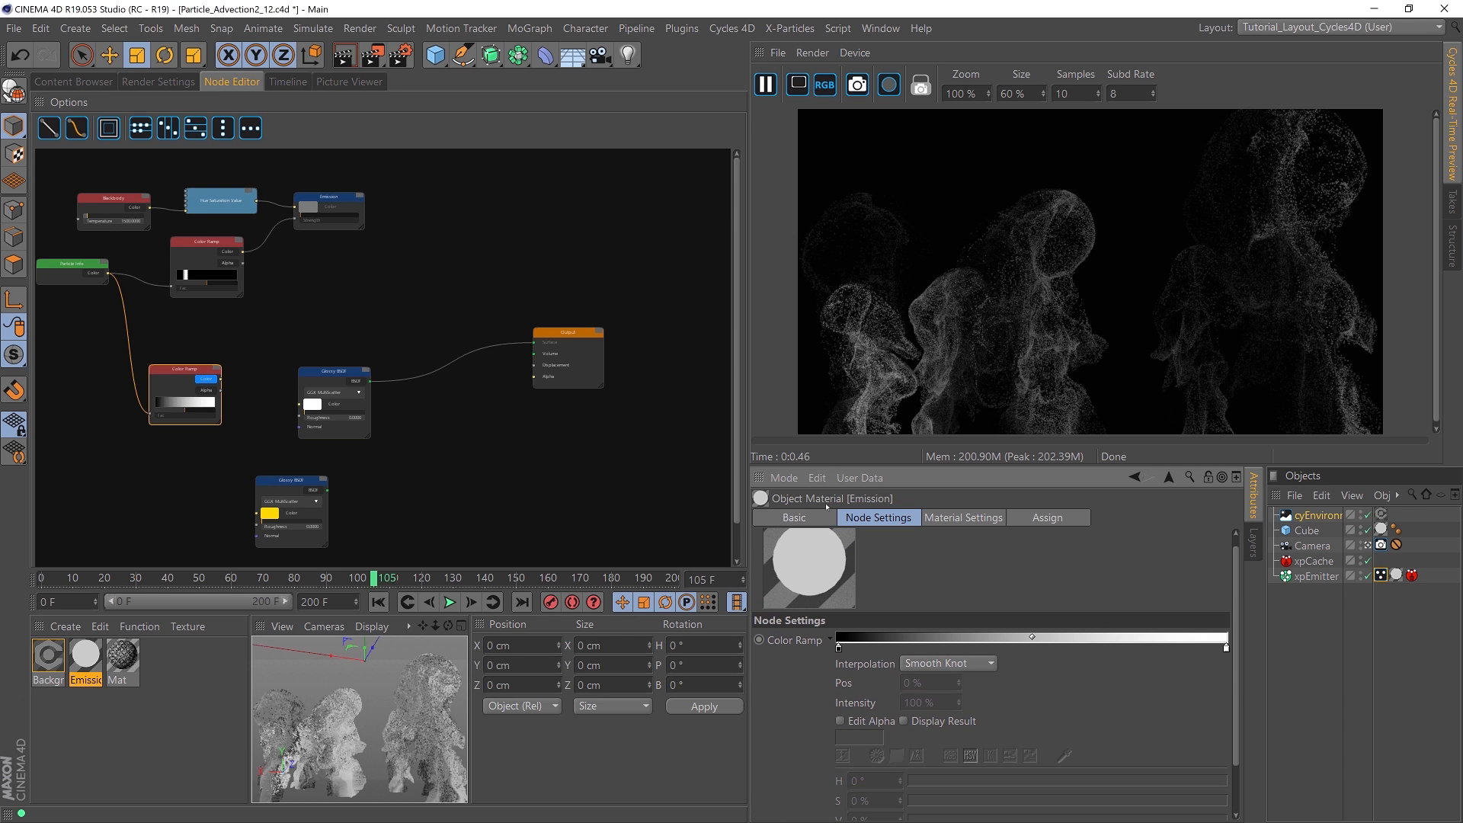
{"action": "left_click", "coordinate": [189, 369]}
{"action": "left_click_drag", "start_coordinate": [1237, 649], "coordinate": [1236, 700]}
{"action": "left_click", "coordinate": [877, 782]}
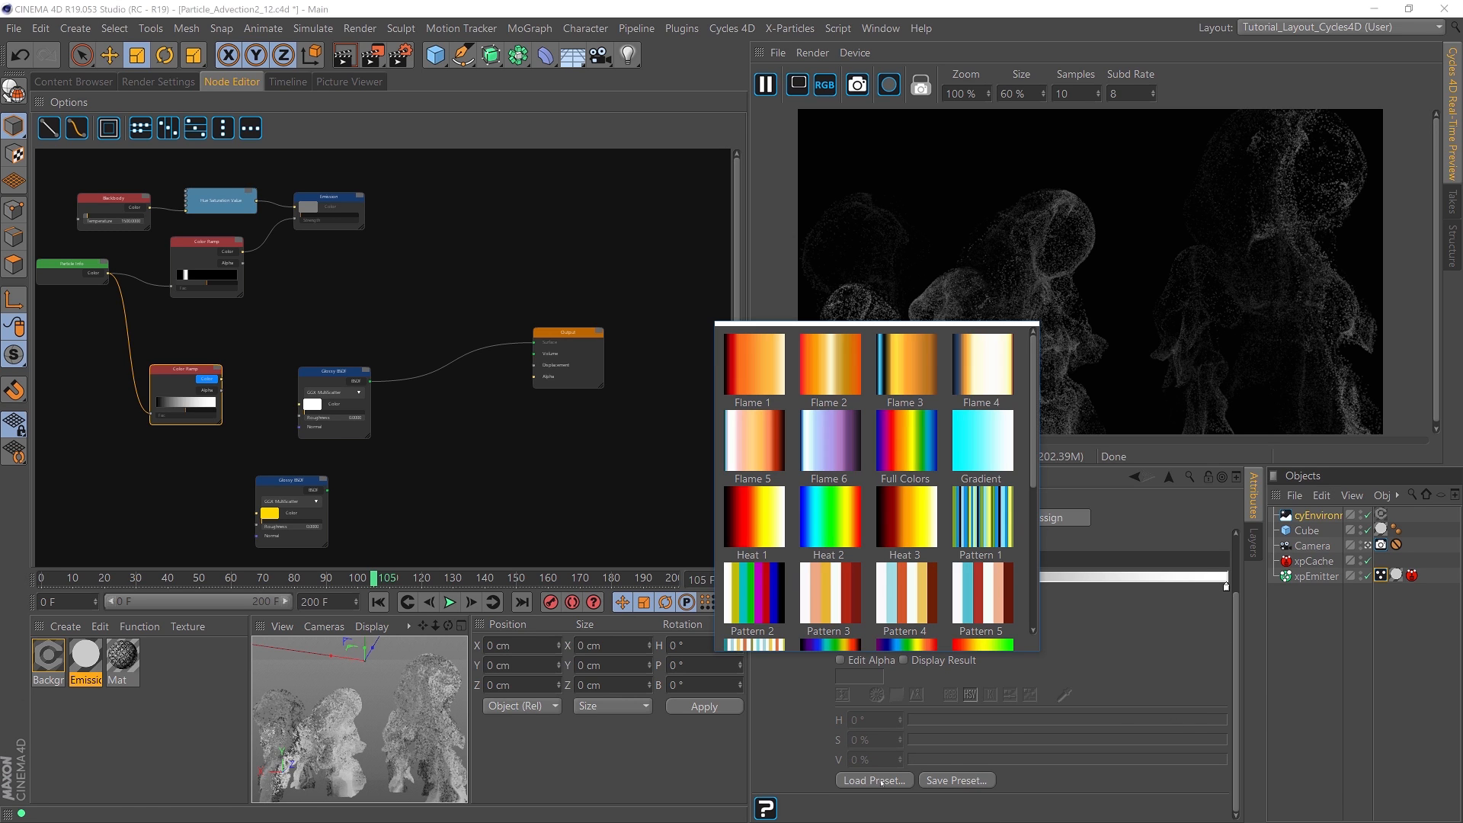
{"action": "mouse_move", "coordinate": [1032, 478]}
{"action": "left_mouse_down"}
{"action": "mouse_move", "coordinate": [1029, 618]}
{"action": "mouse_move", "coordinate": [1033, 468]}
{"action": "left_mouse_up"}
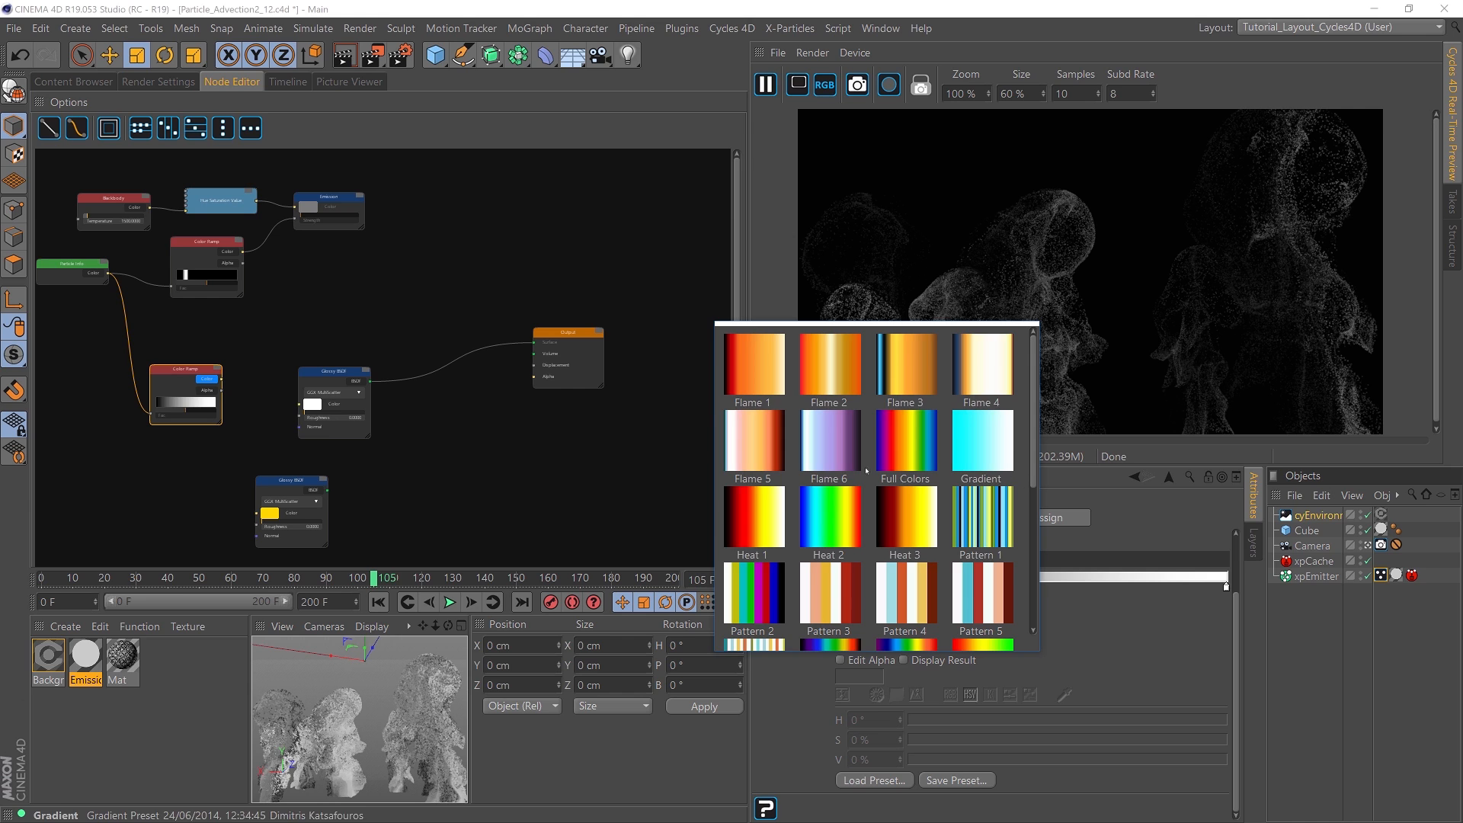
{"action": "left_click", "coordinate": [829, 443]}
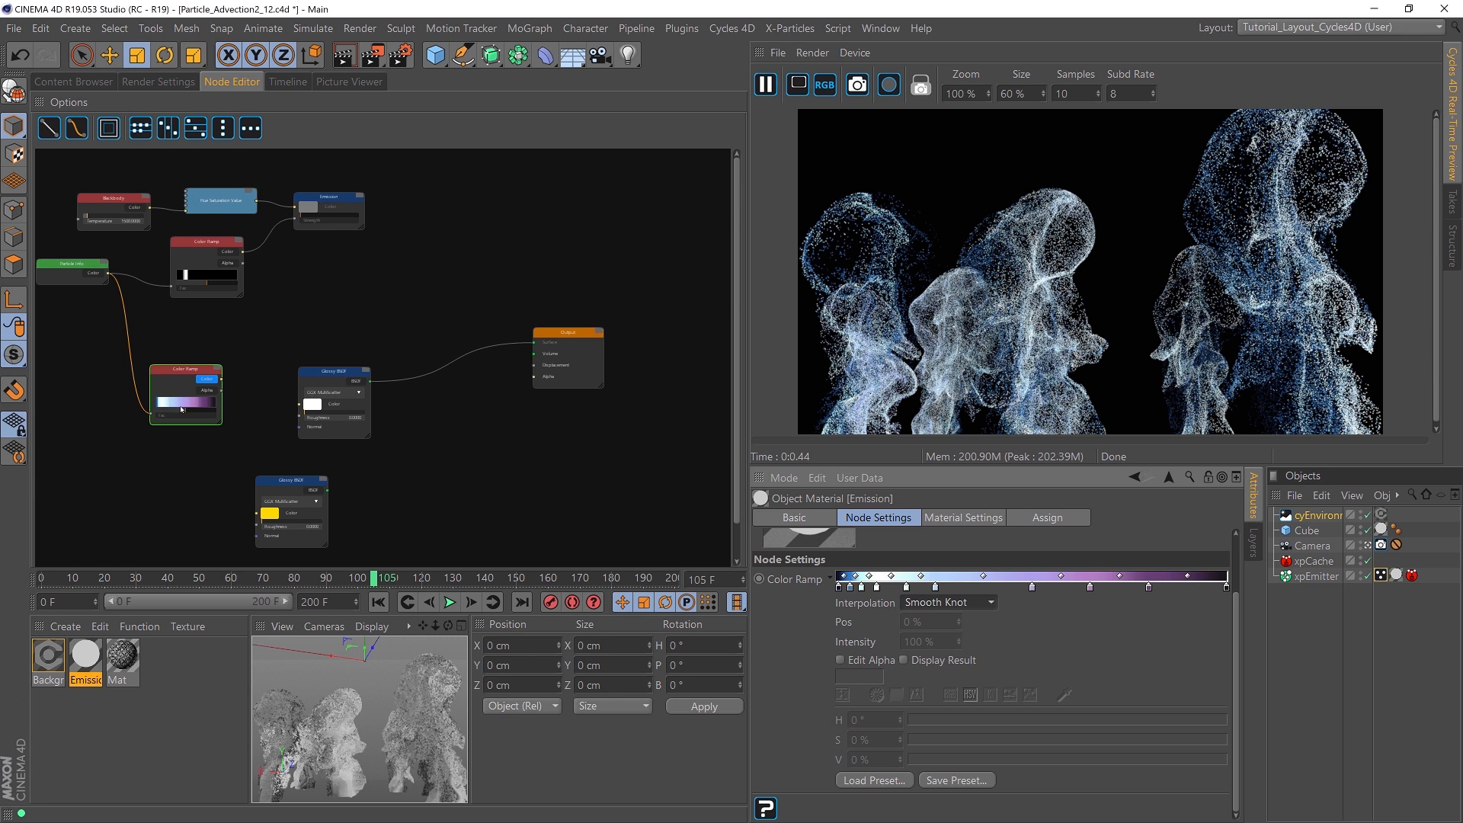
Step: Thin out the Color Ramp's knots near its start and move a light blue knot to position 21.61%
{"action": "left_click", "coordinate": [94, 277]}
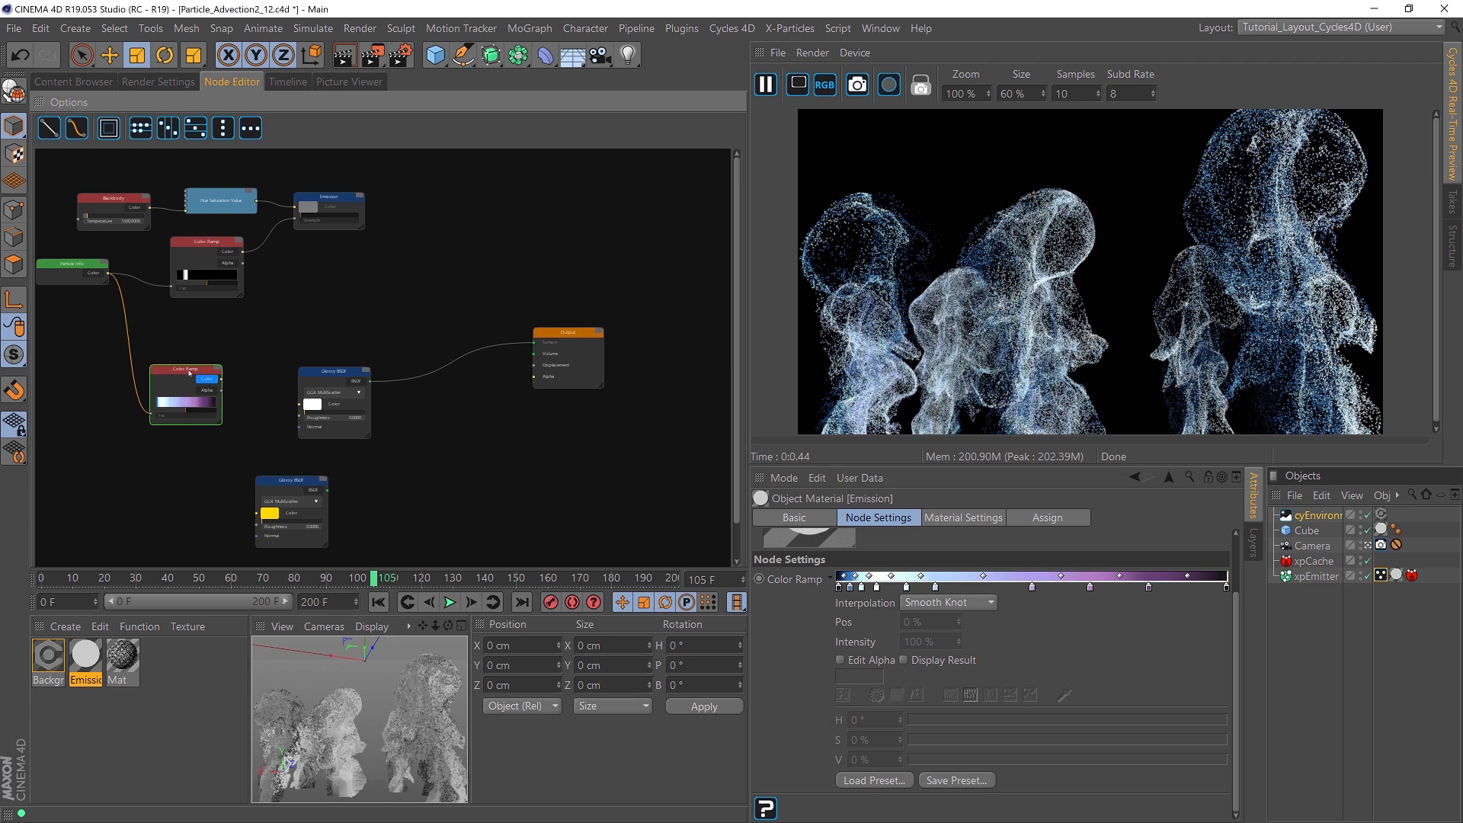
{"action": "left_click_drag", "start_coordinate": [196, 375], "coordinate": [192, 381]}
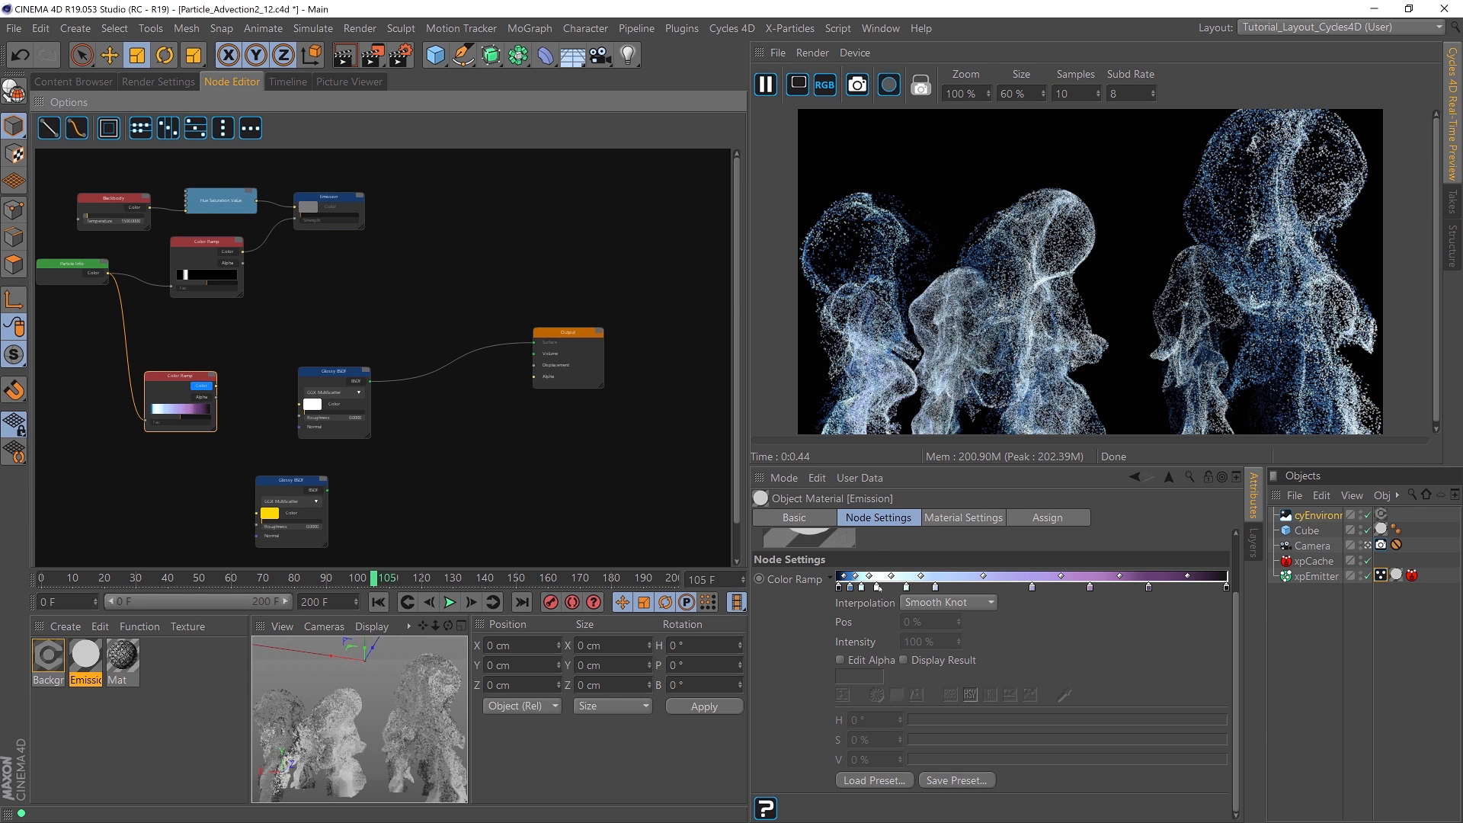
{"action": "left_click_drag", "start_coordinate": [877, 587], "coordinate": [877, 622]}
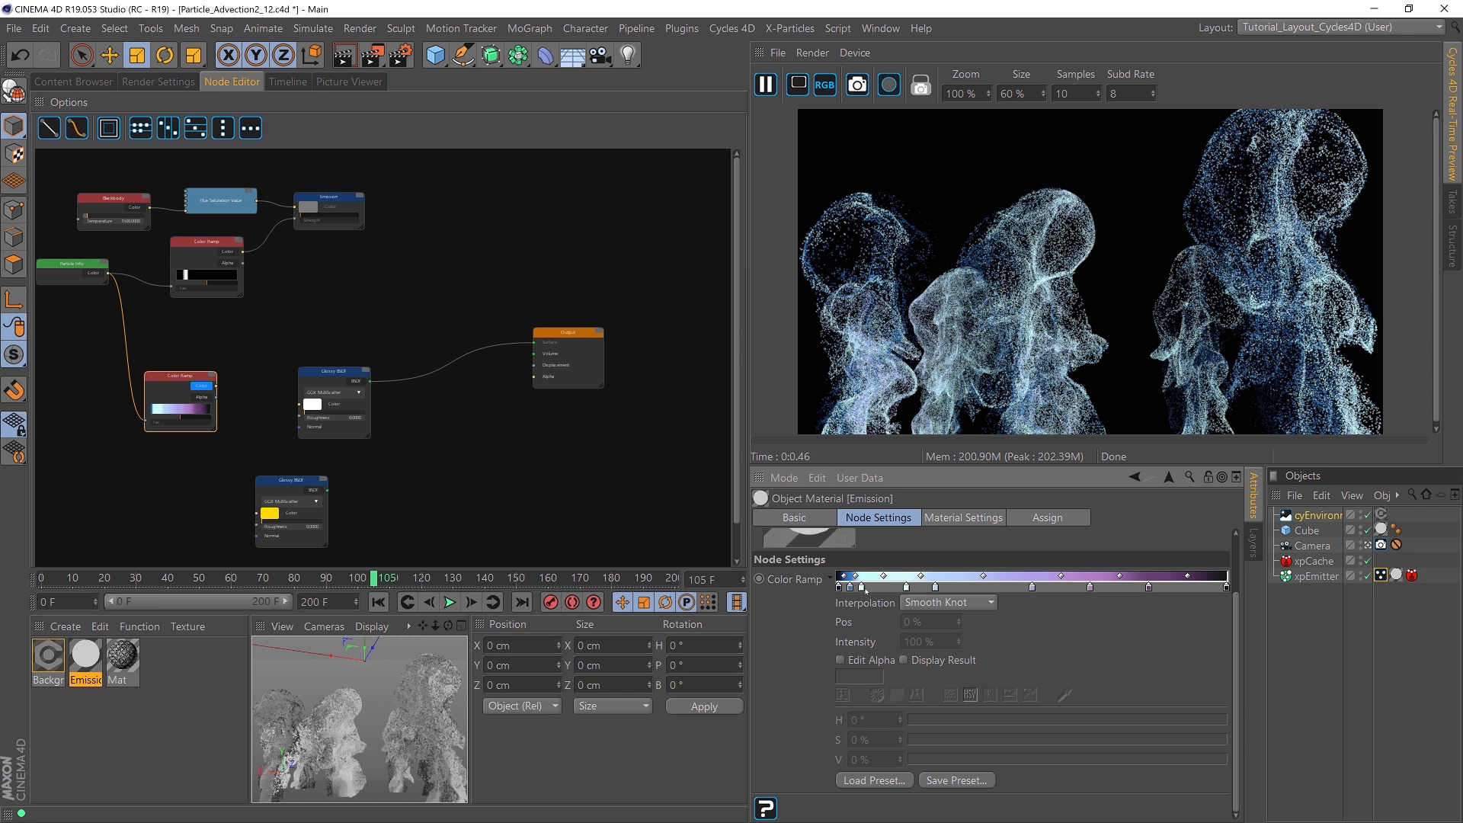
{"action": "left_click", "coordinate": [905, 587]}
{"action": "mouse_move", "coordinate": [904, 588]}
{"action": "left_mouse_down"}
{"action": "mouse_move", "coordinate": [913, 604]}
{"action": "mouse_move", "coordinate": [922, 588]}
{"action": "left_mouse_up"}
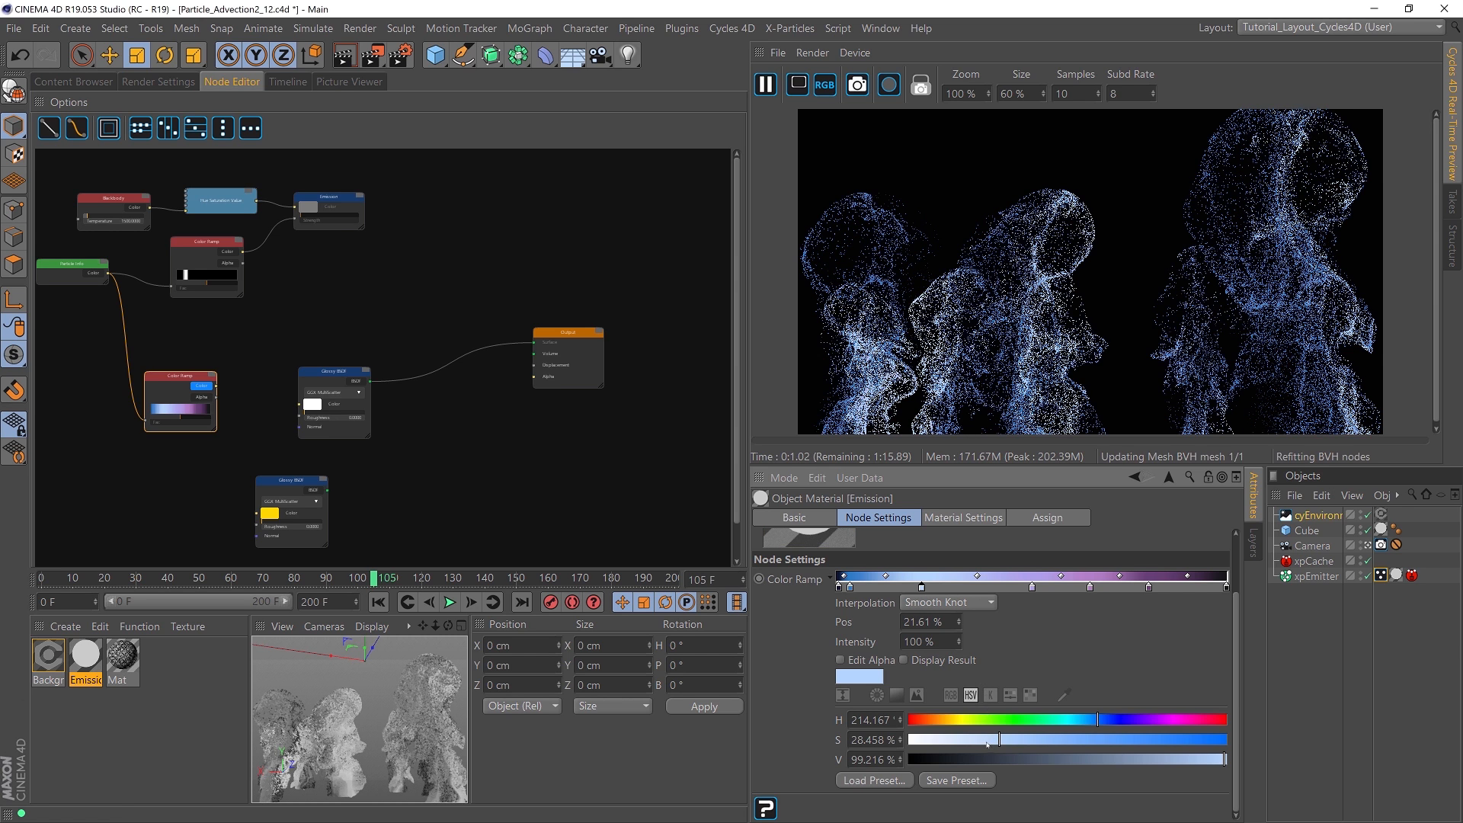
Step: Recolour the ramp knot at 21.61% to orange with H 24°, S 100% and V 99%
{"action": "left_click_drag", "start_coordinate": [959, 723], "coordinate": [930, 720]}
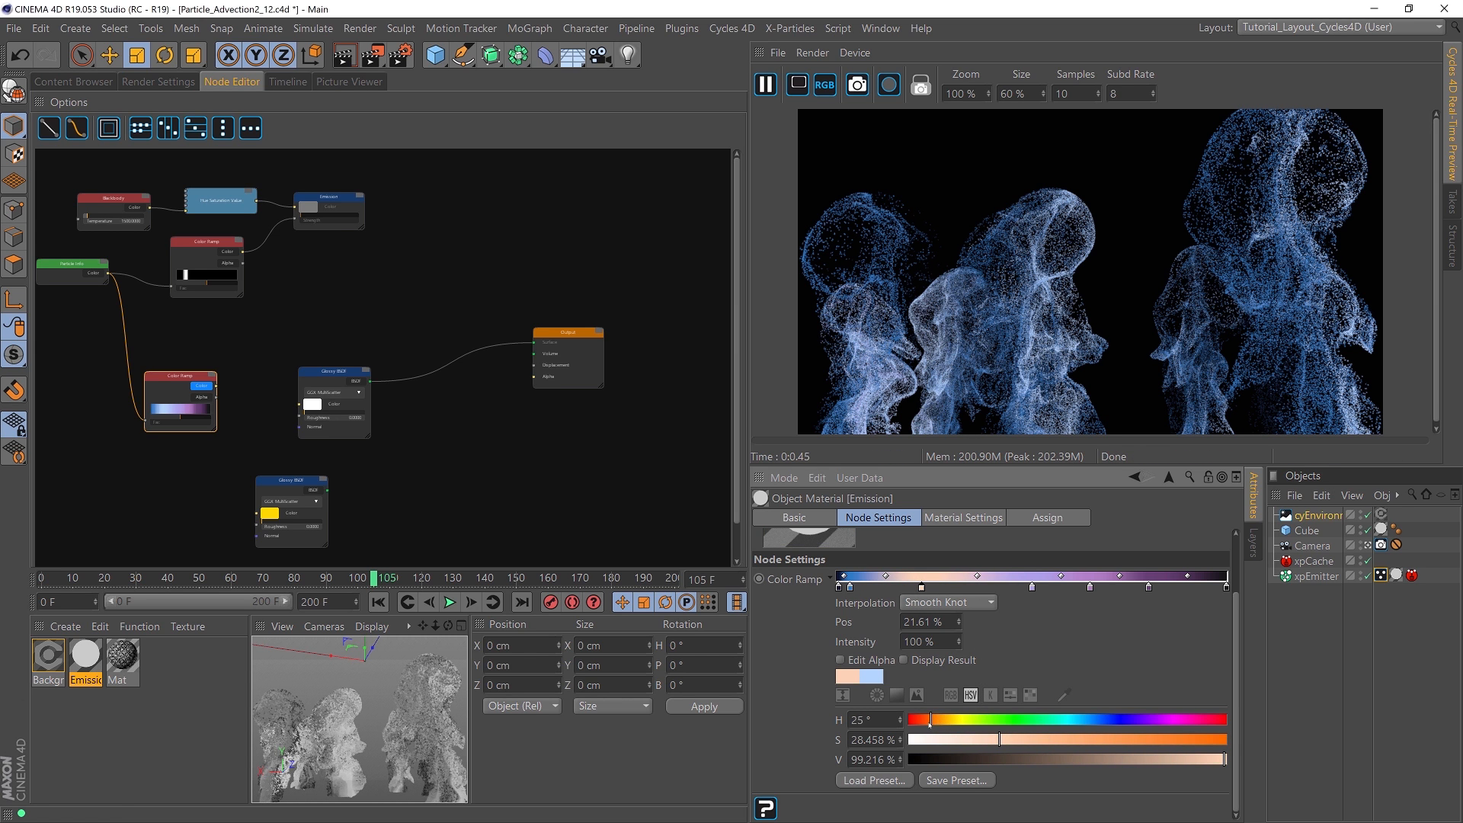
{"action": "left_click_drag", "start_coordinate": [1152, 744], "coordinate": [1224, 740]}
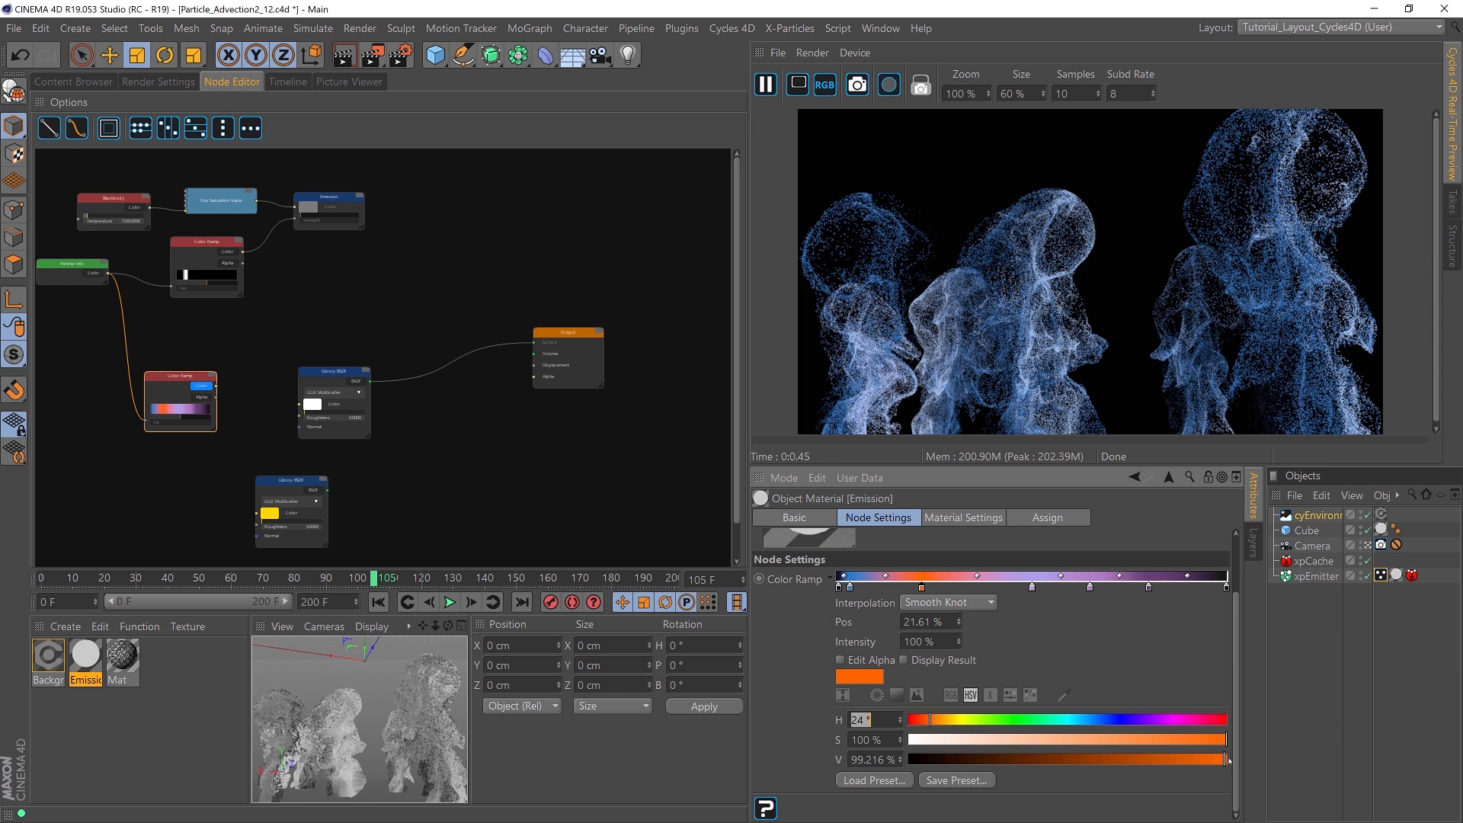
{"action": "left_click", "coordinate": [1222, 759]}
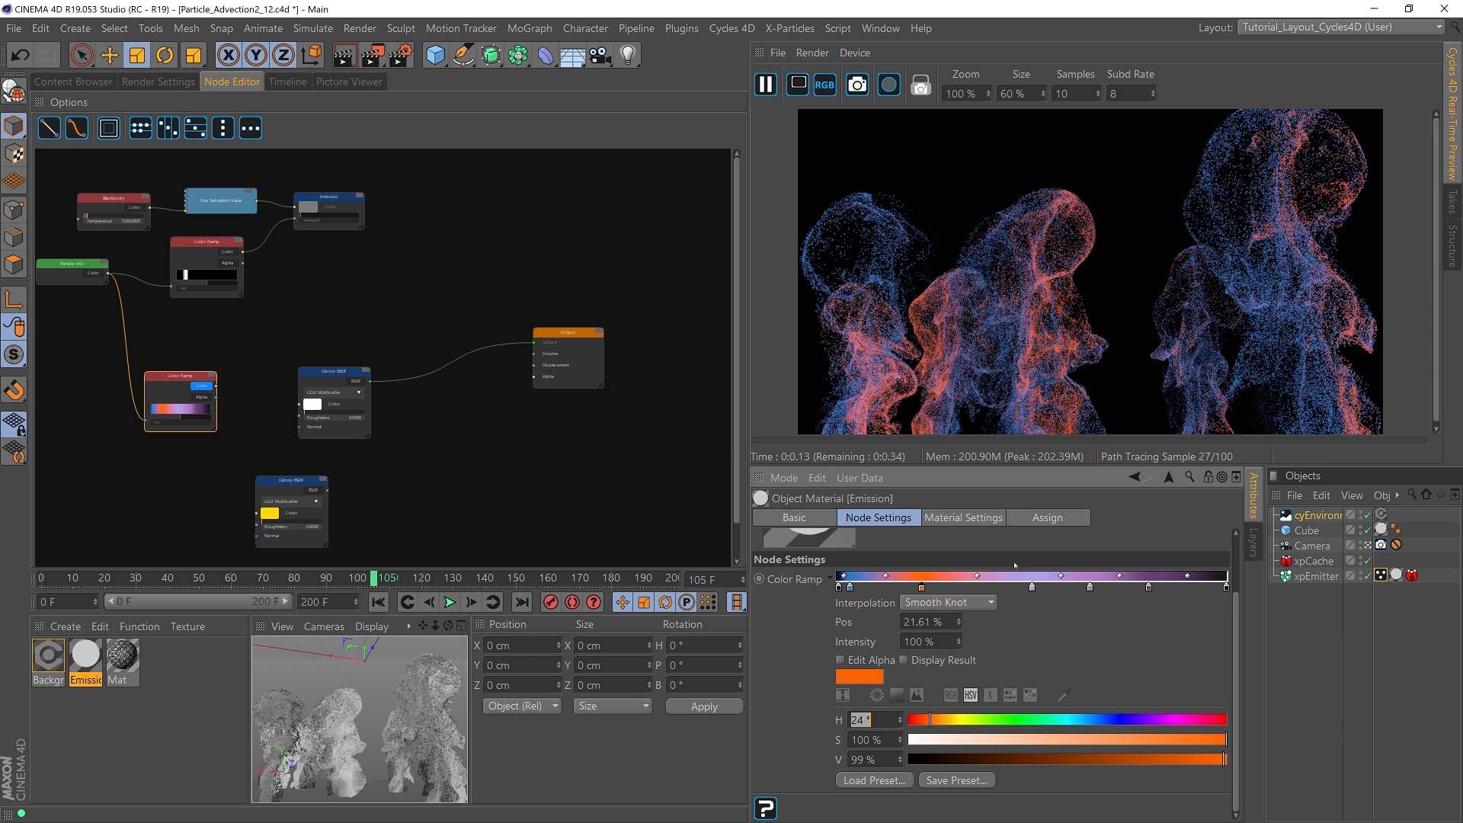
Step: Recolour the light purple knot after the orange one to pink (H 332°, S 100%, V 99%) and move it to 35.76%
{"action": "left_click_drag", "start_coordinate": [1032, 588], "coordinate": [1002, 590]}
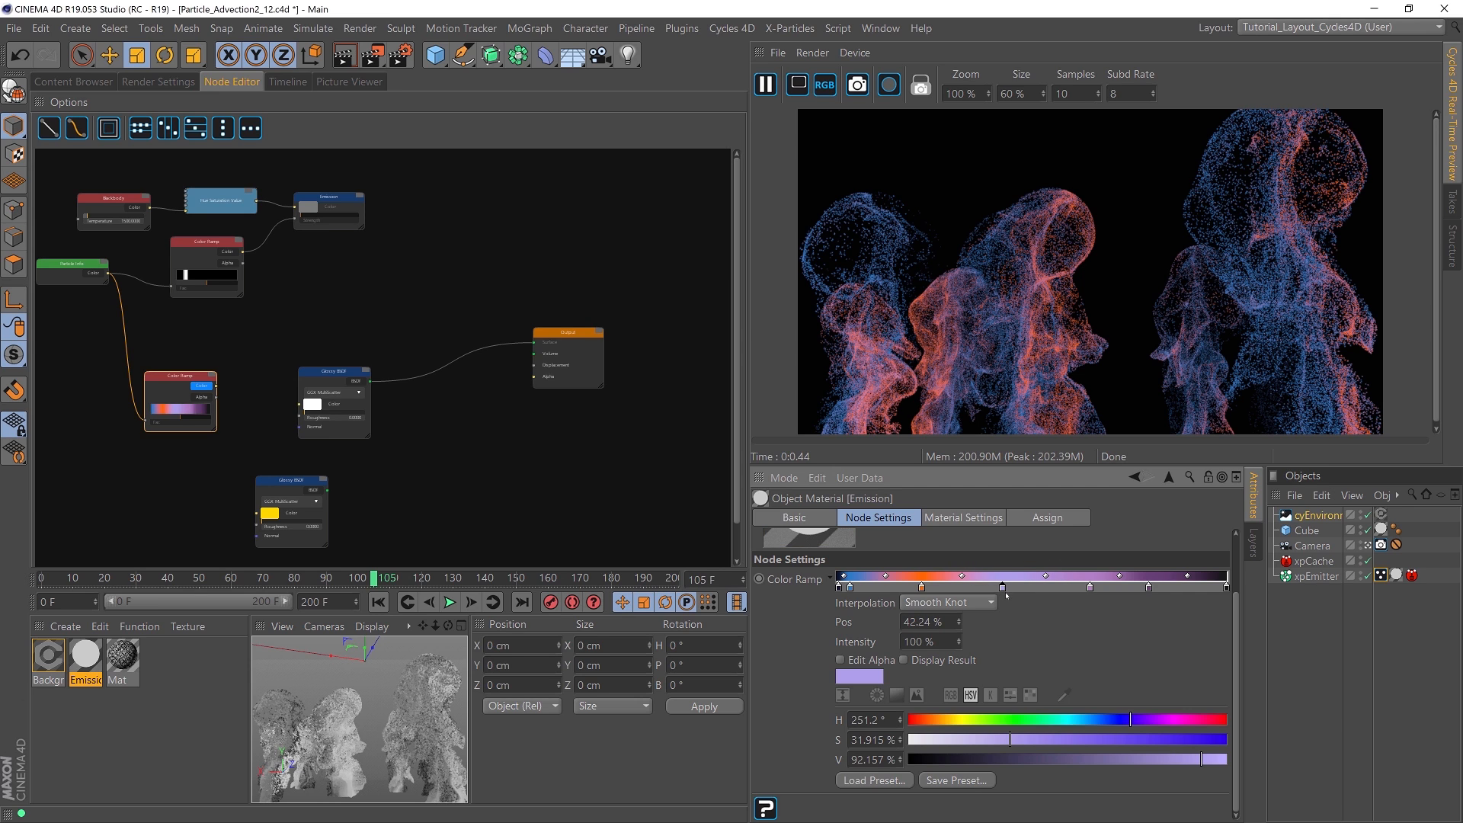
{"action": "left_click_drag", "start_coordinate": [1196, 720], "coordinate": [1227, 740]}
{"action": "left_click", "coordinate": [1222, 759]}
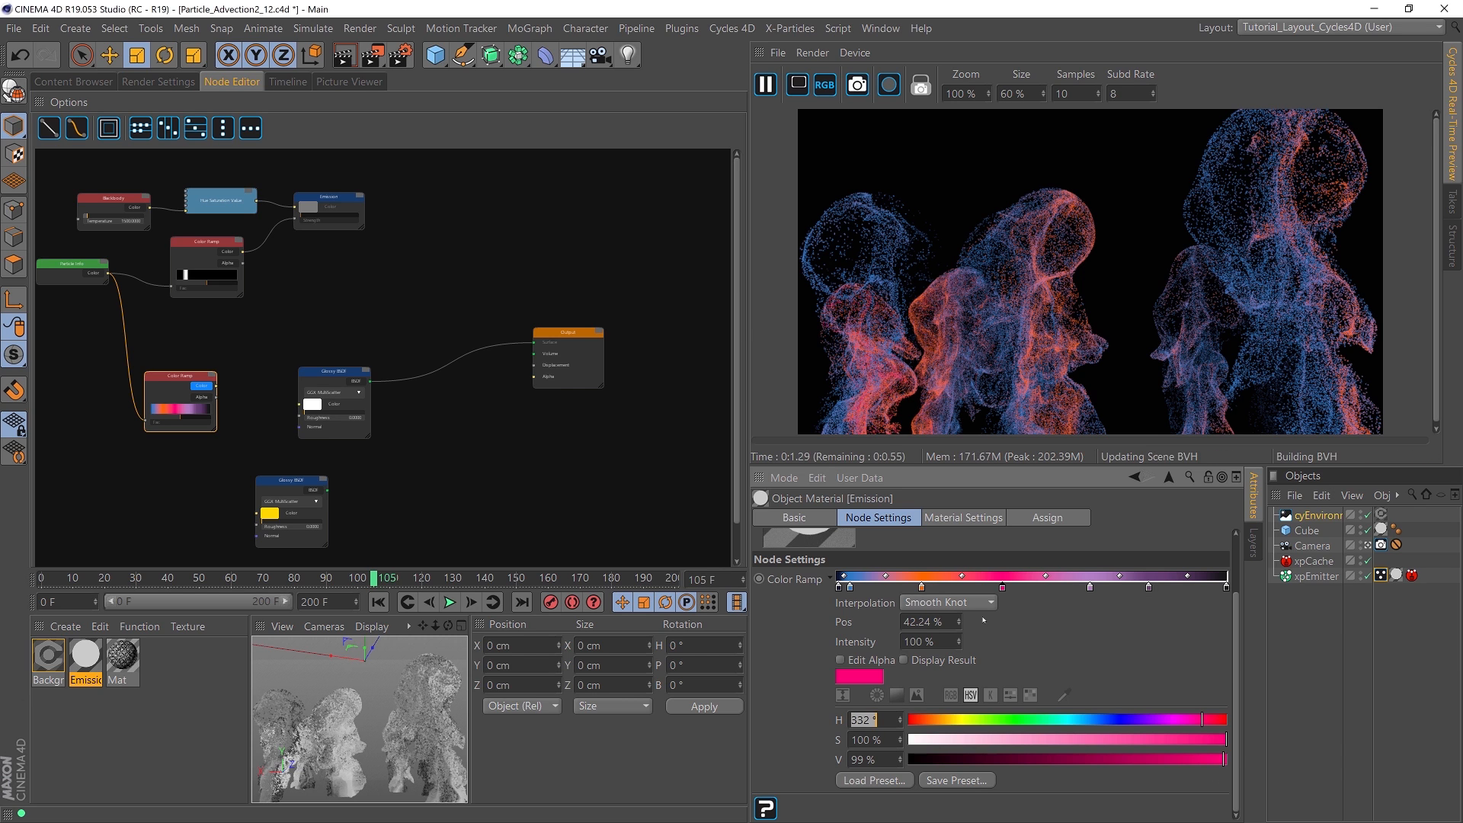
{"action": "left_click_drag", "start_coordinate": [1003, 590], "coordinate": [978, 590]}
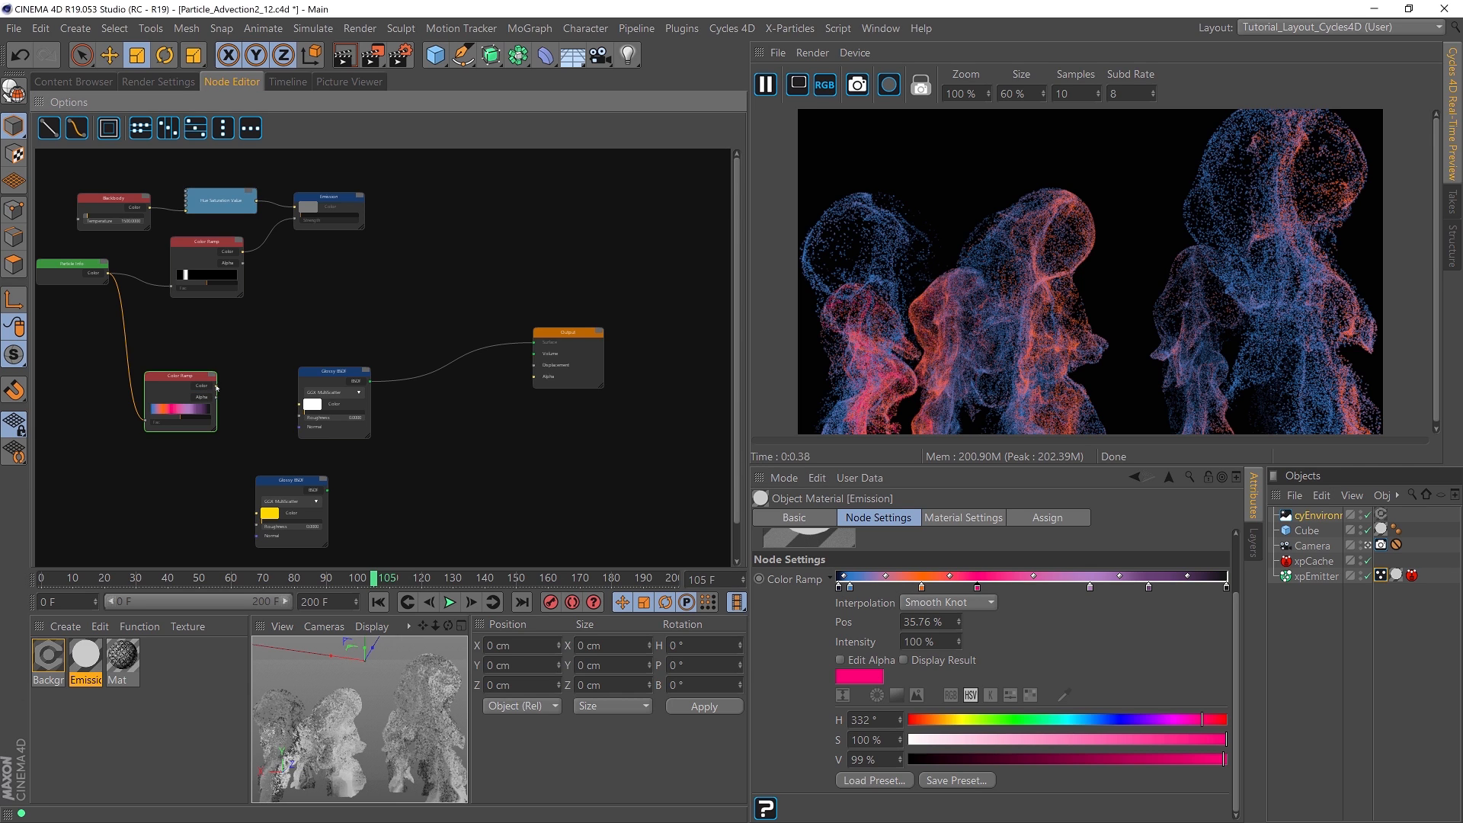
Step: Connect the Color Ramp's Color output to the white Glossy BSDF's Color input and place that node just above the yellow Glossy BSDF
{"action": "left_click_drag", "start_coordinate": [234, 380], "coordinate": [305, 411]}
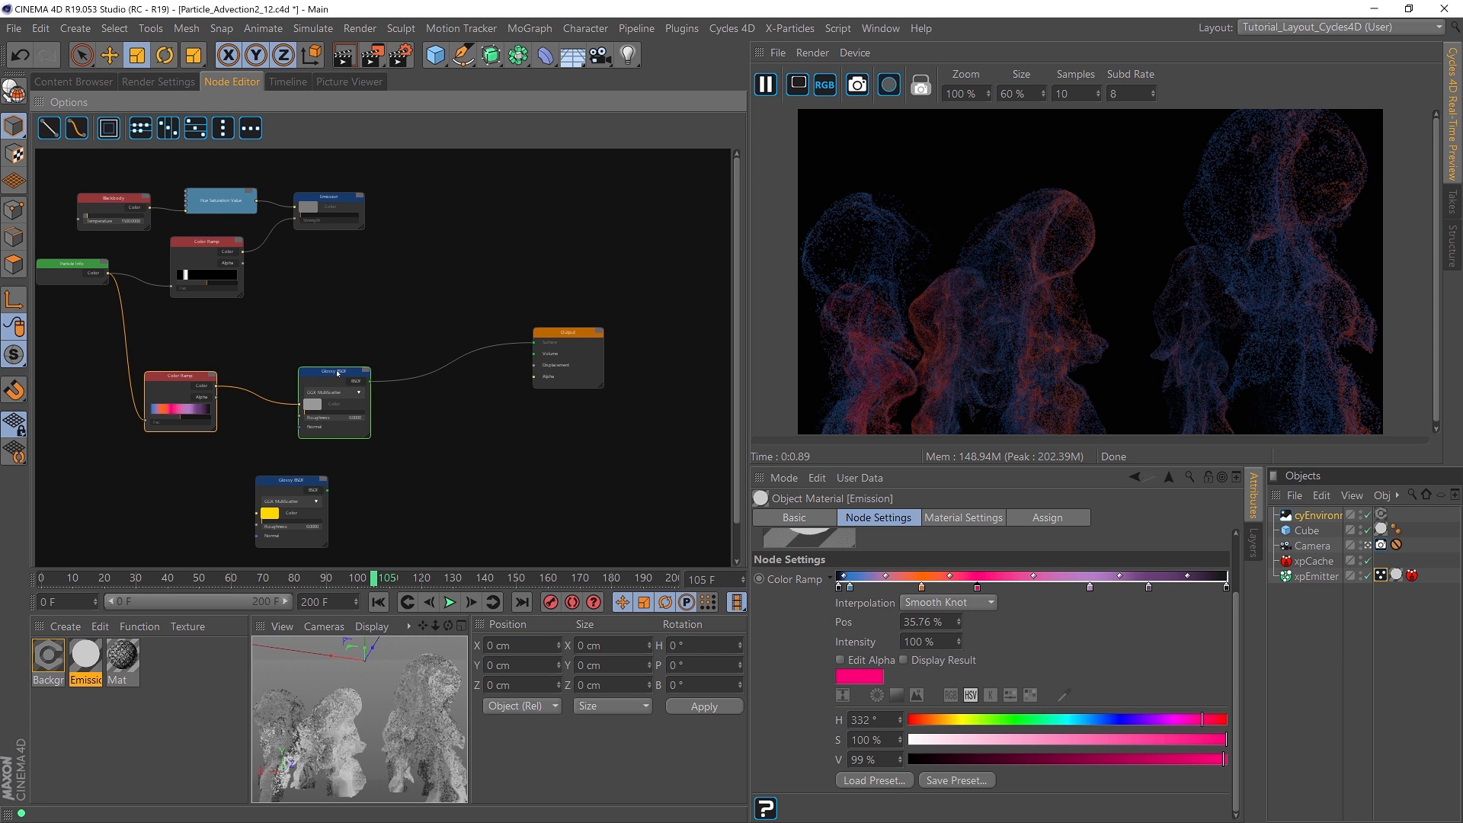
{"action": "left_click_drag", "start_coordinate": [338, 374], "coordinate": [291, 394]}
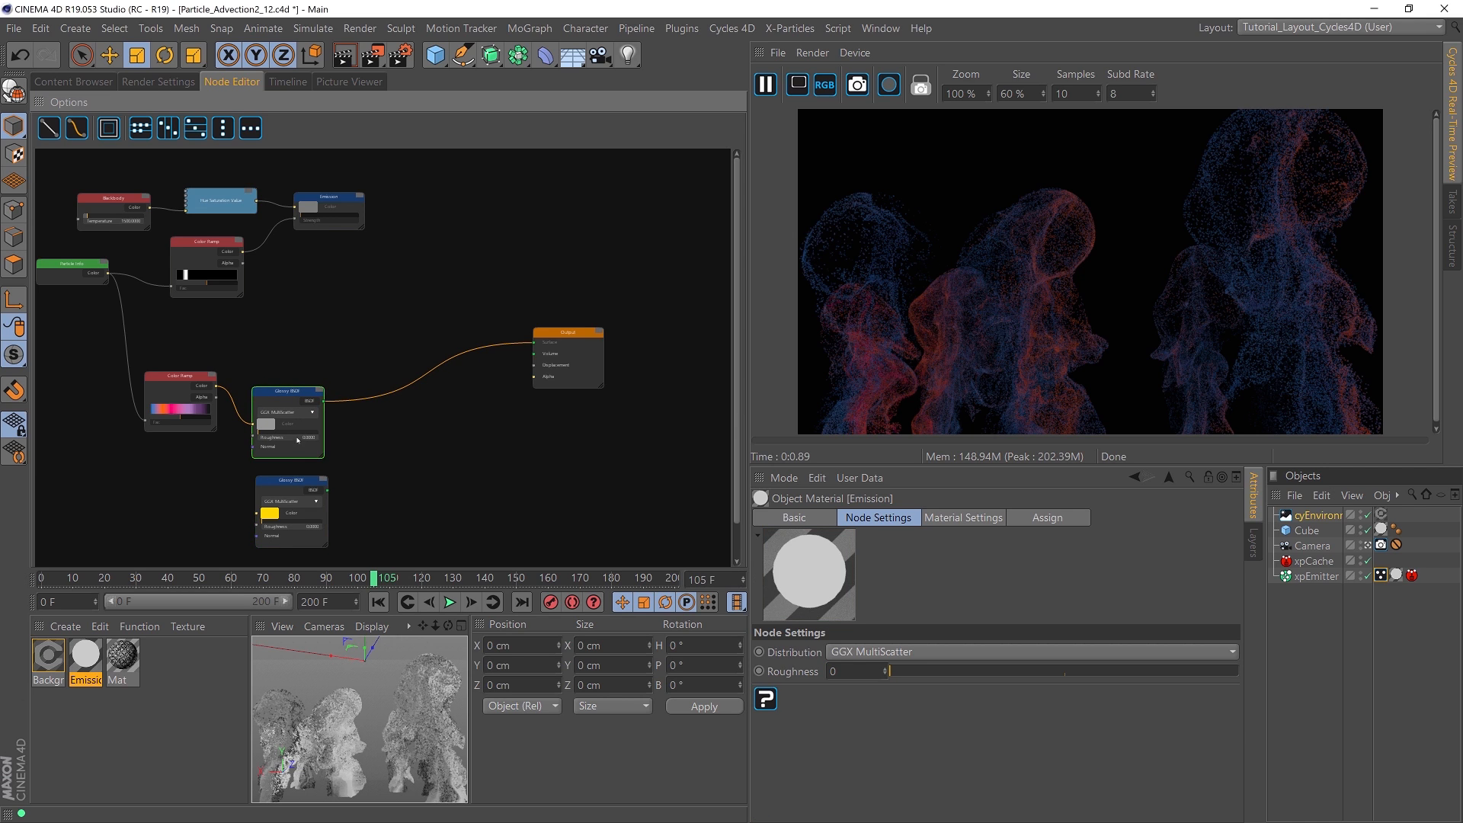
{"action": "left_click", "coordinate": [298, 478]}
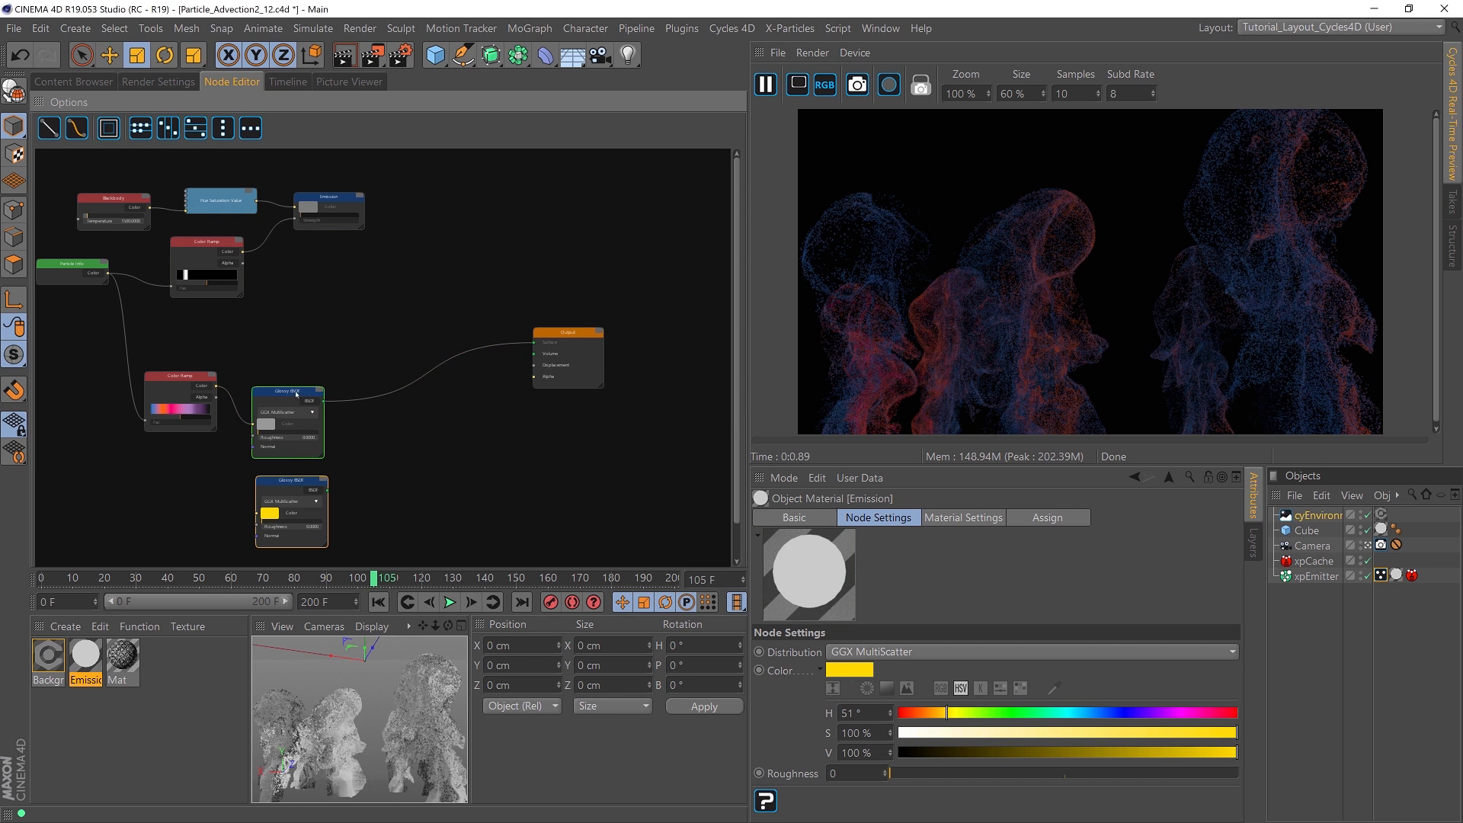
{"action": "left_click", "coordinate": [293, 392]}
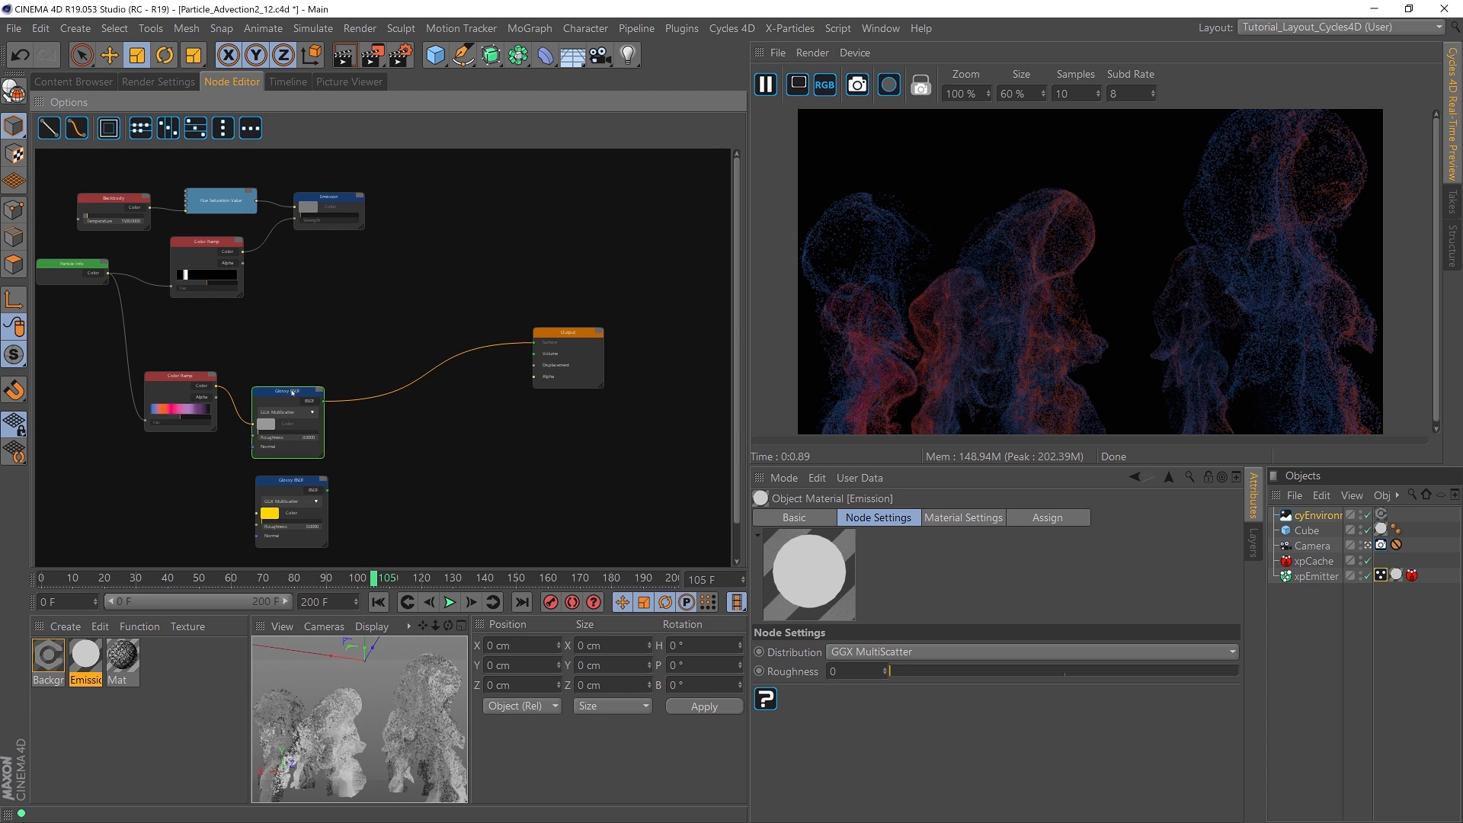
Step: Add a Mix Shader node, feeding the ramp-coloured Glossy BSDF into Shader1 and the yellow Glossy BSDF into Shader2
{"action": "right_click", "coordinate": [377, 429]}
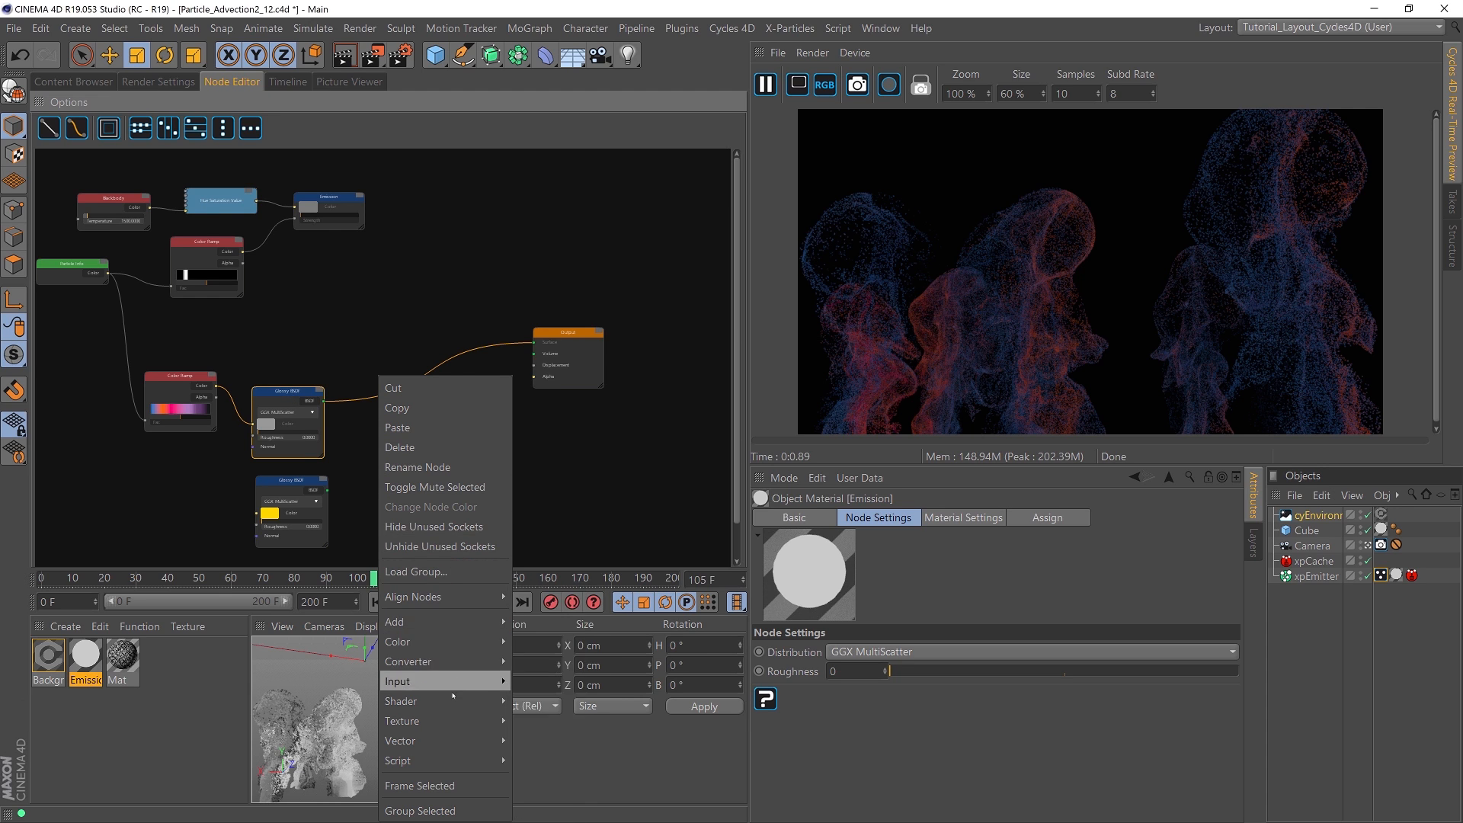
{"action": "mouse_move", "coordinate": [446, 701]}
{"action": "left_click", "coordinate": [555, 464]}
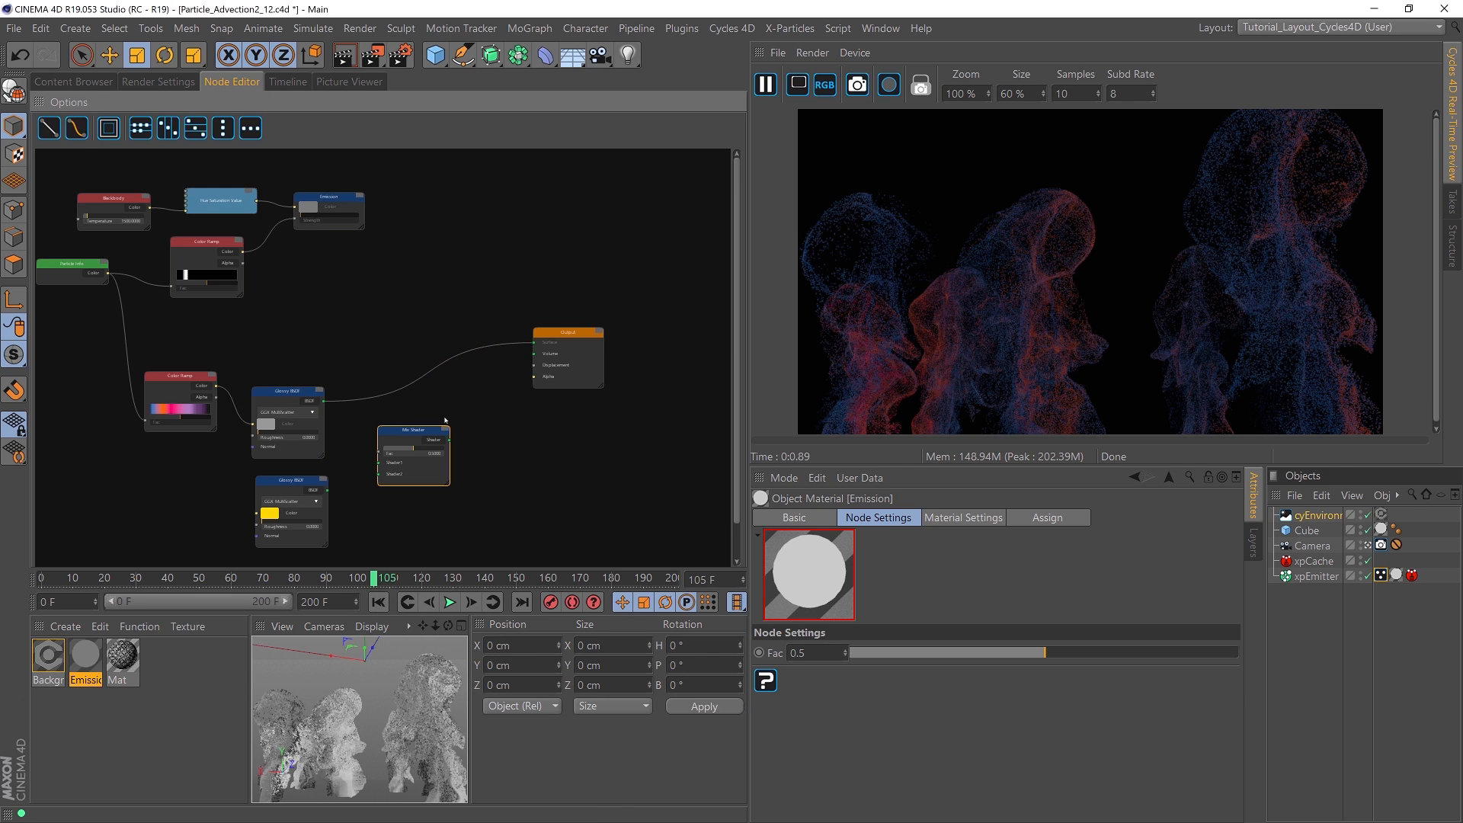
{"action": "left_click_drag", "start_coordinate": [327, 489], "coordinate": [381, 468]}
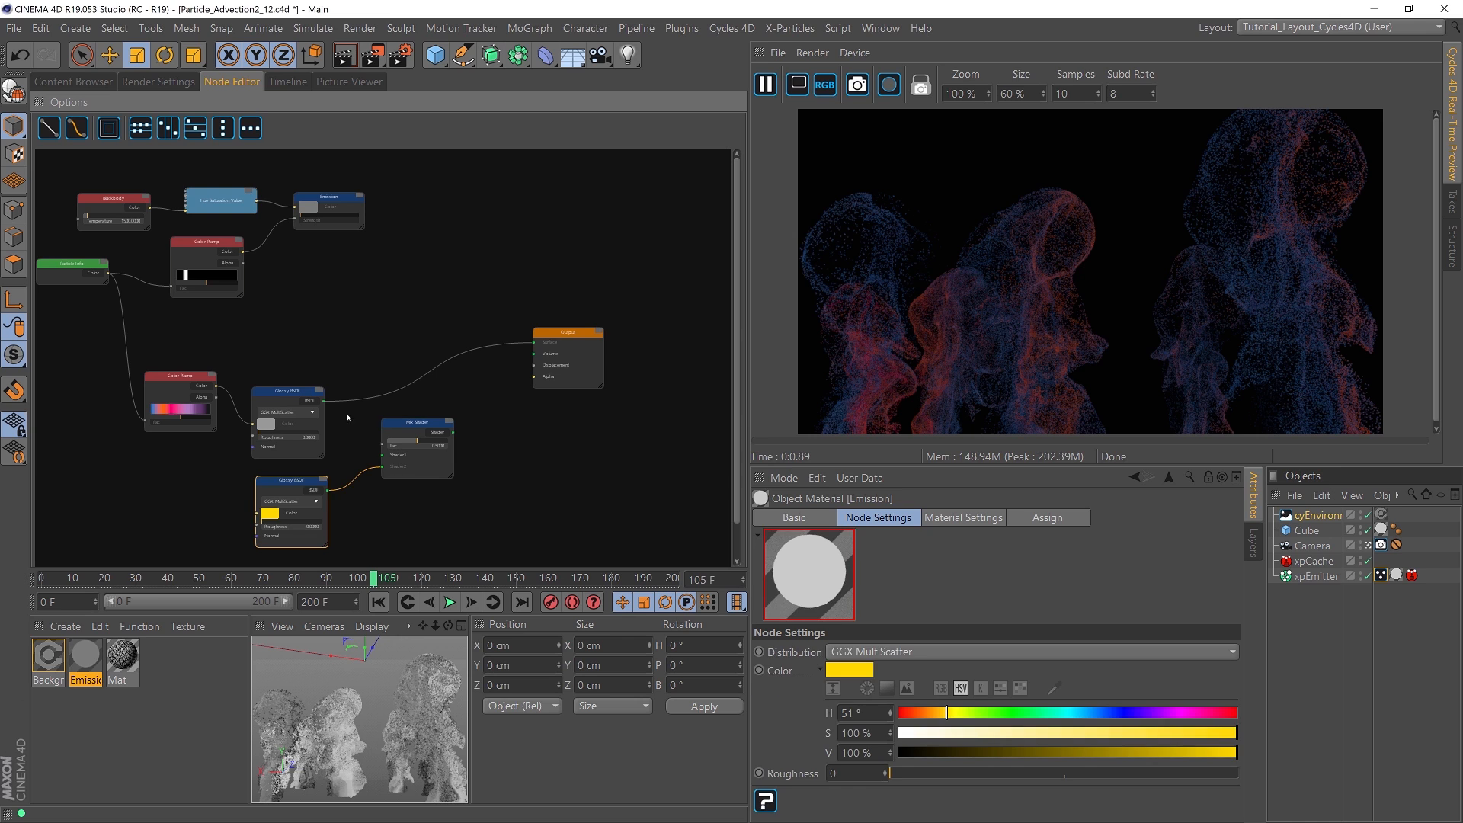
{"action": "left_click_drag", "start_coordinate": [324, 401], "coordinate": [382, 455]}
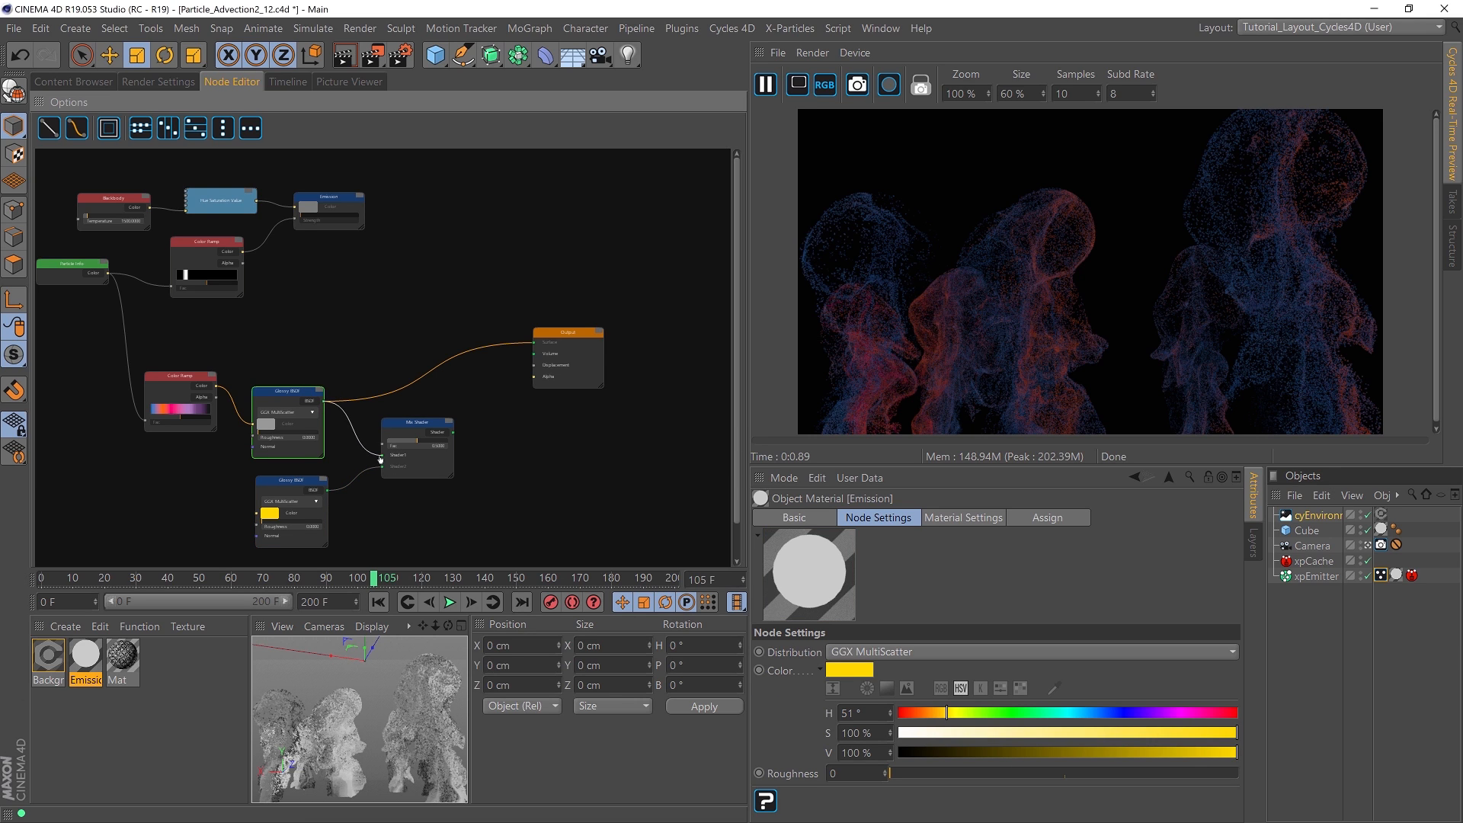
Step: Preview the Mix Shader's output in the render and feed its Fac input from the green input node's output
{"action": "left_click", "coordinate": [439, 436]}
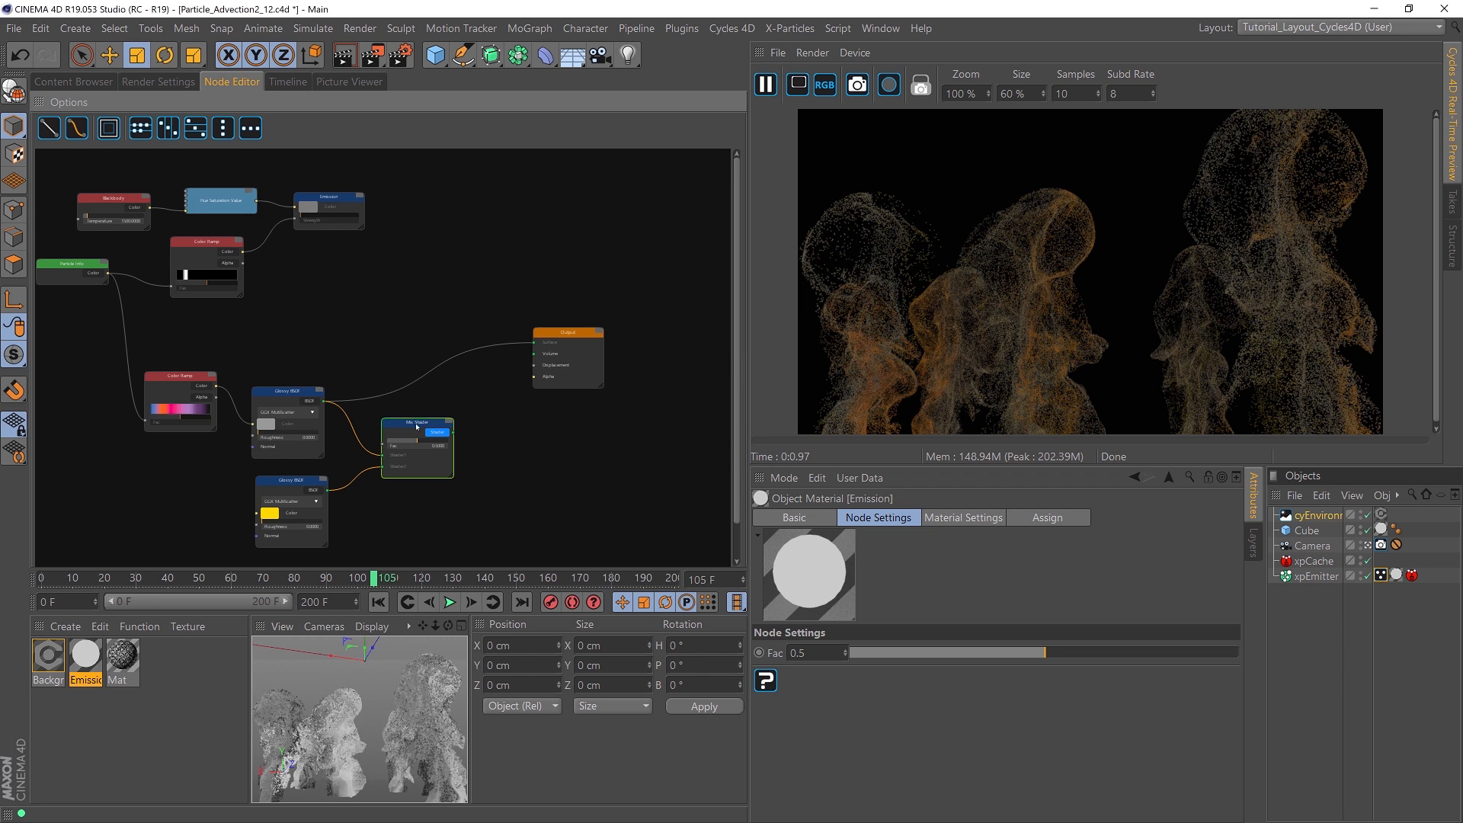
{"action": "left_click_drag", "start_coordinate": [416, 427], "coordinate": [419, 417]}
{"action": "scroll", "coordinate": [428, 436], "scroll_direction": "up", "scroll_amount": 5}
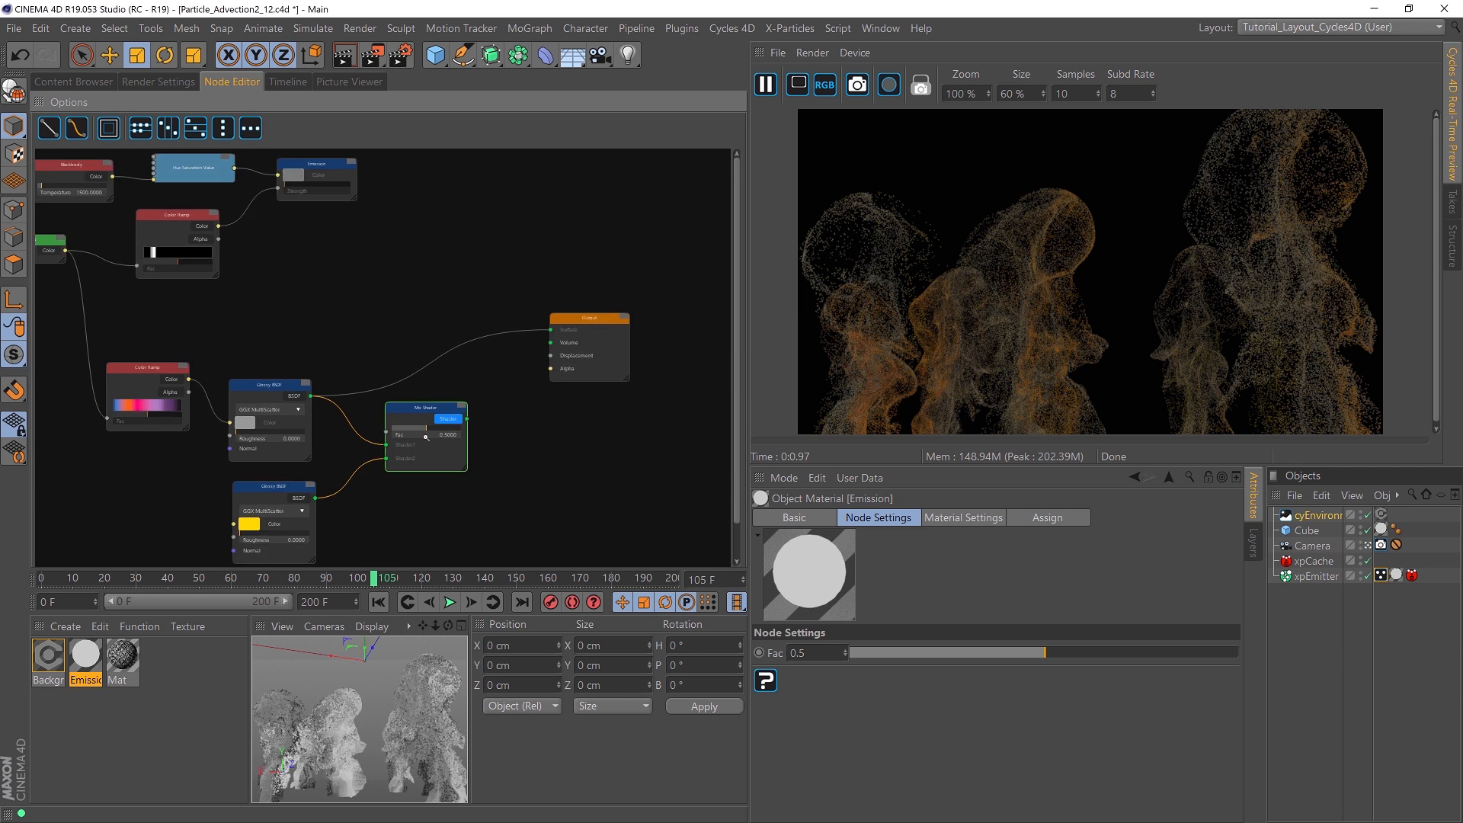
{"action": "left_click_drag", "start_coordinate": [434, 382], "coordinate": [431, 372]}
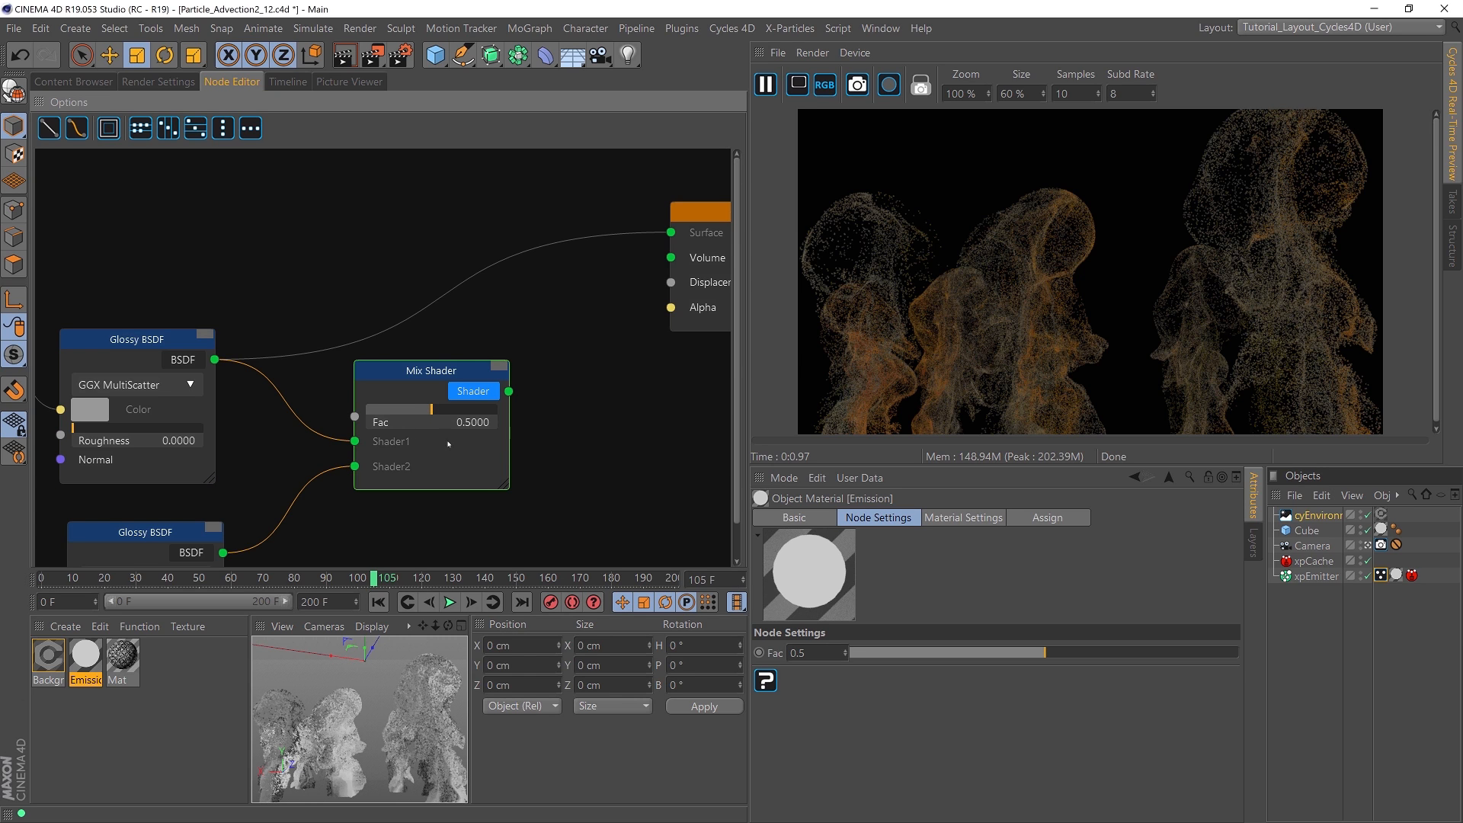
{"action": "scroll", "coordinate": [470, 440], "scroll_direction": "down", "scroll_amount": 6}
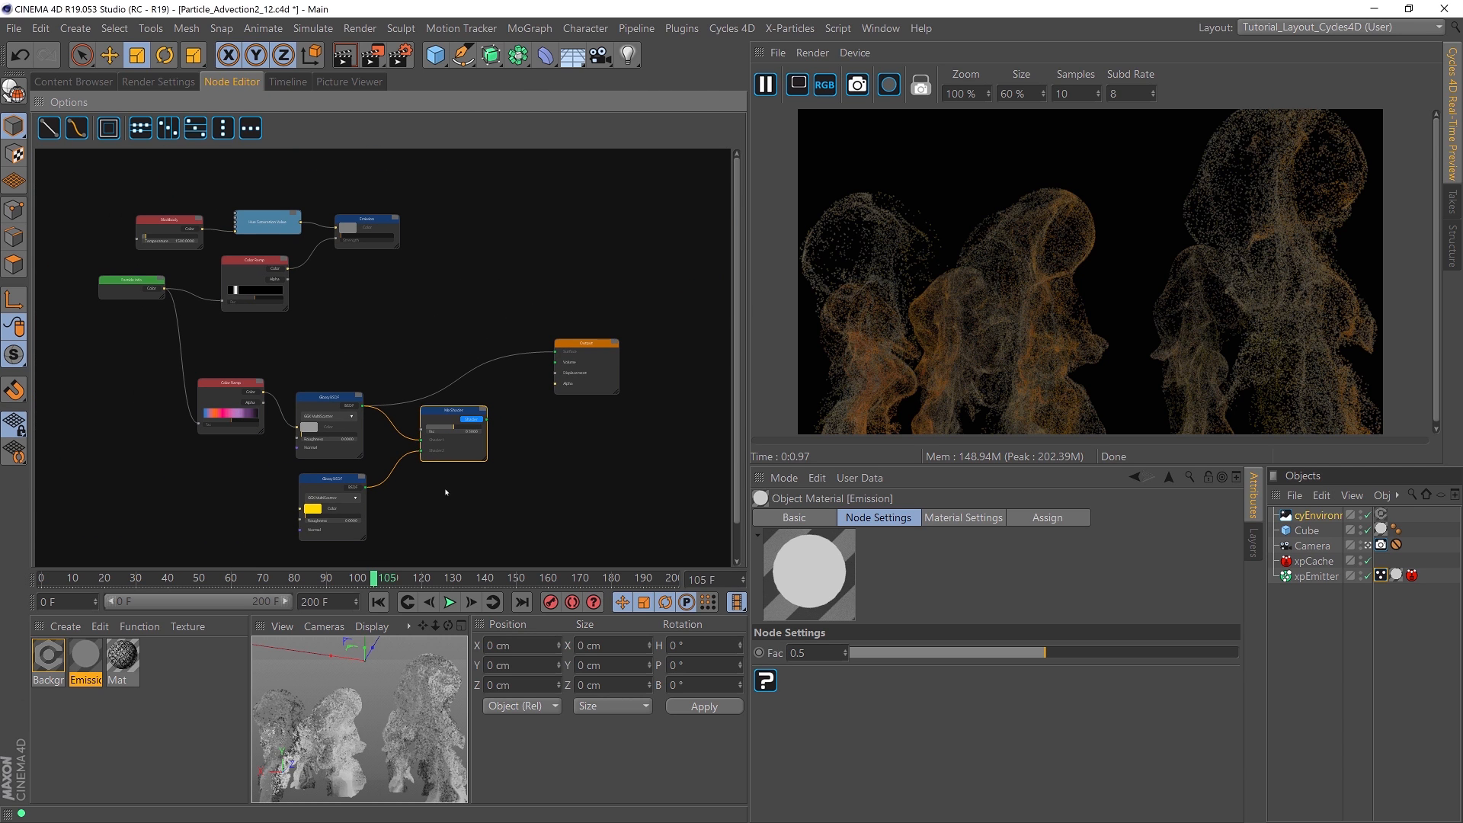
{"action": "left_click_drag", "start_coordinate": [166, 289], "coordinate": [421, 425]}
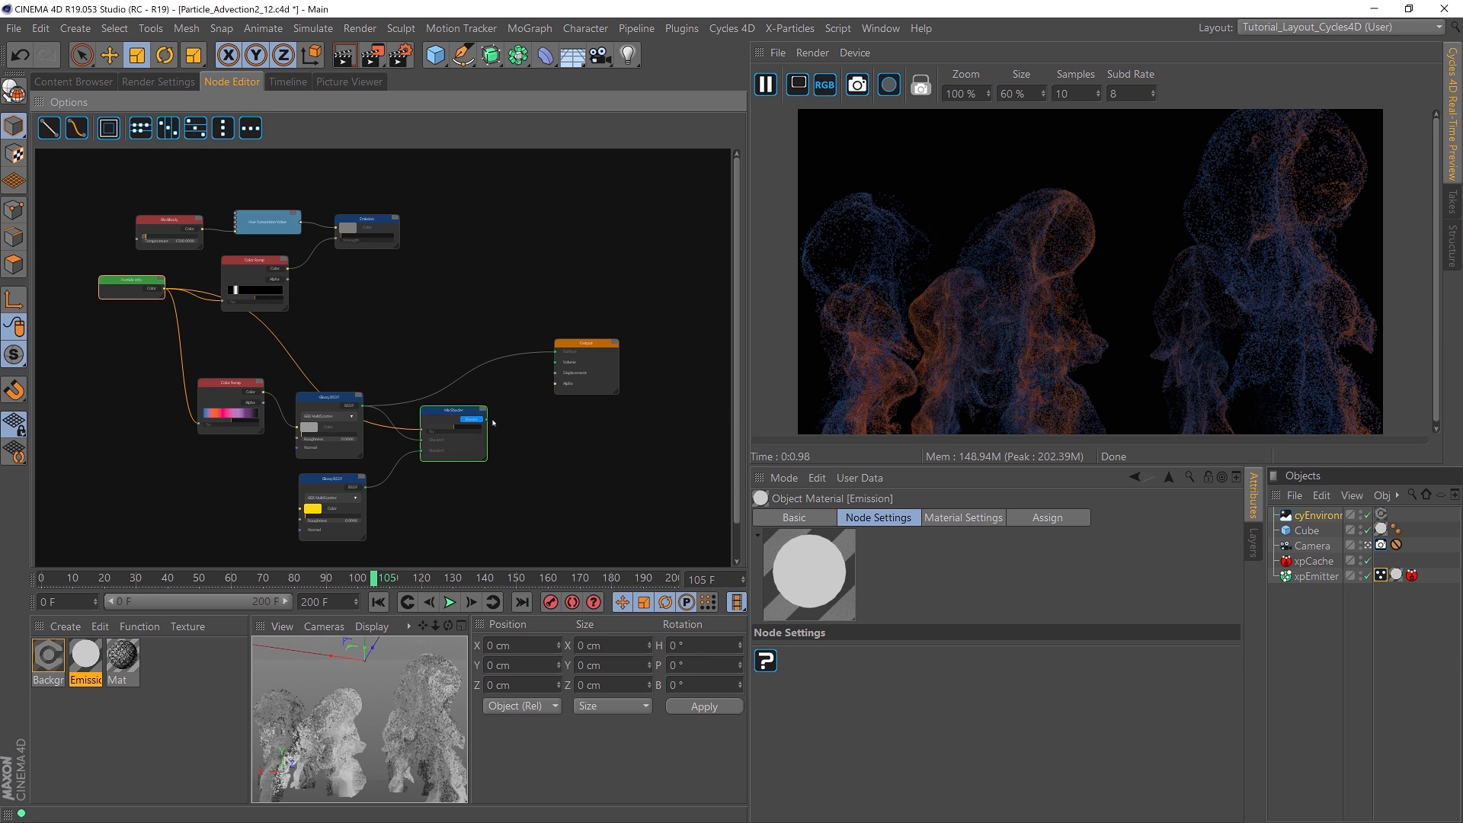
Step: Turn off the Mix Shader's preview and space out the Color Ramp, Glossy BSDF and Mix Shader nodes
{"action": "left_click", "coordinate": [462, 418]}
{"action": "left_click_drag", "start_coordinate": [251, 389], "coordinate": [221, 381]}
{"action": "left_click_drag", "start_coordinate": [351, 454], "coordinate": [301, 476]}
{"action": "left_click_drag", "start_coordinate": [459, 409], "coordinate": [452, 396]}
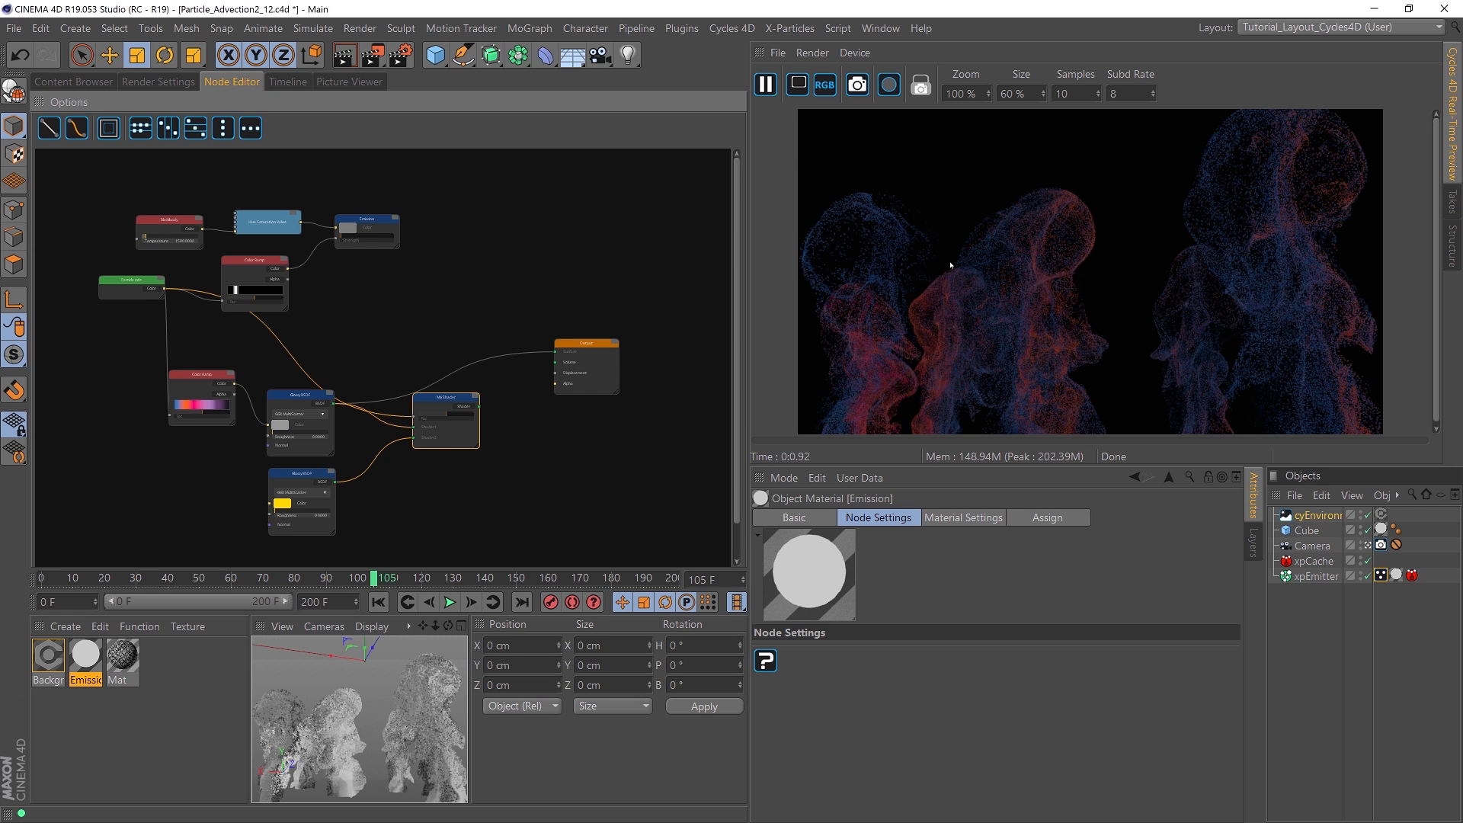
Step: Pause the real-time render preview and switch the interface to the Tutorial_Layout_C4D layout
{"action": "left_click", "coordinate": [765, 84]}
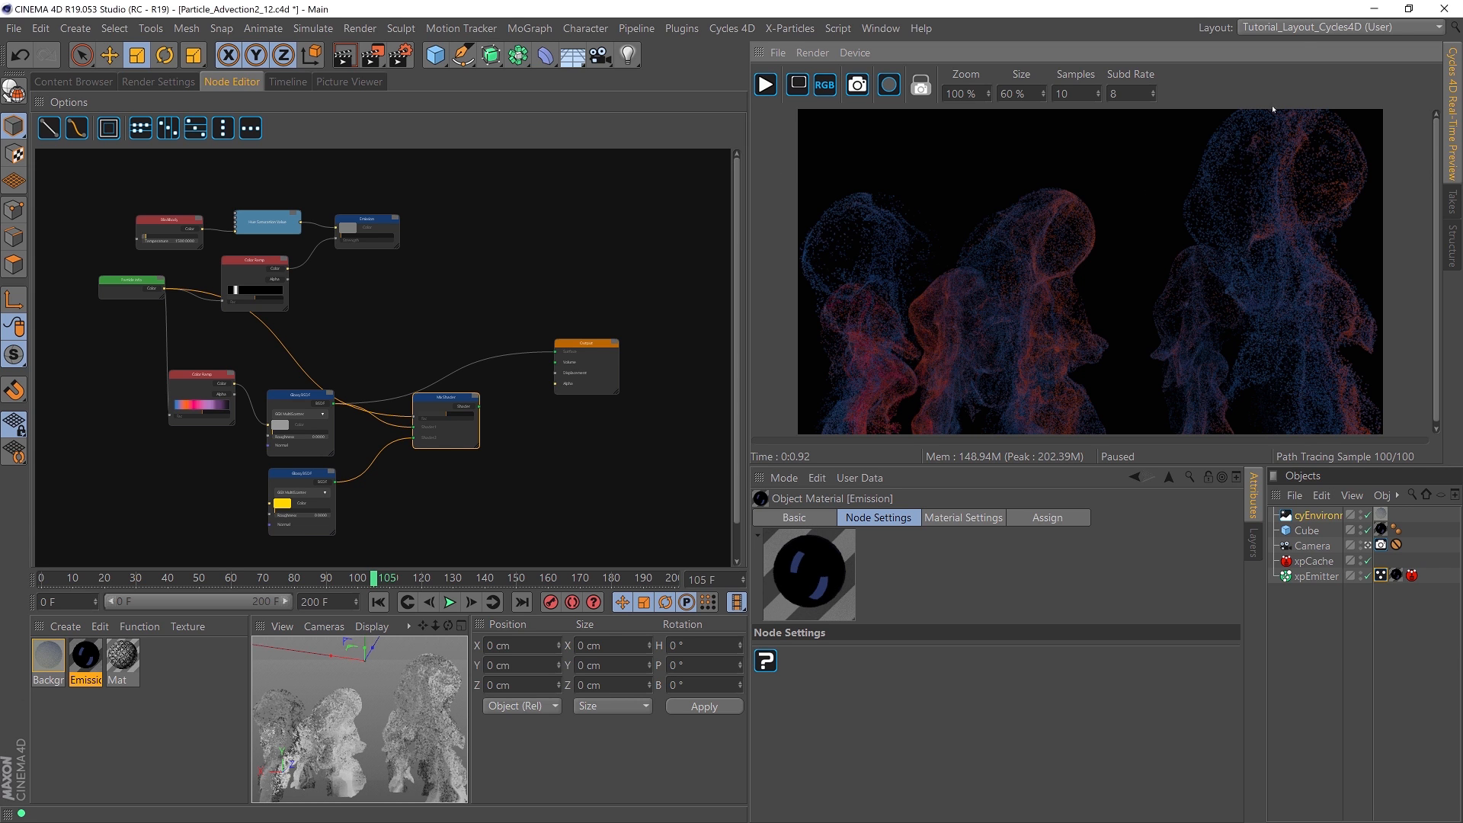
{"action": "left_click", "coordinate": [1303, 25]}
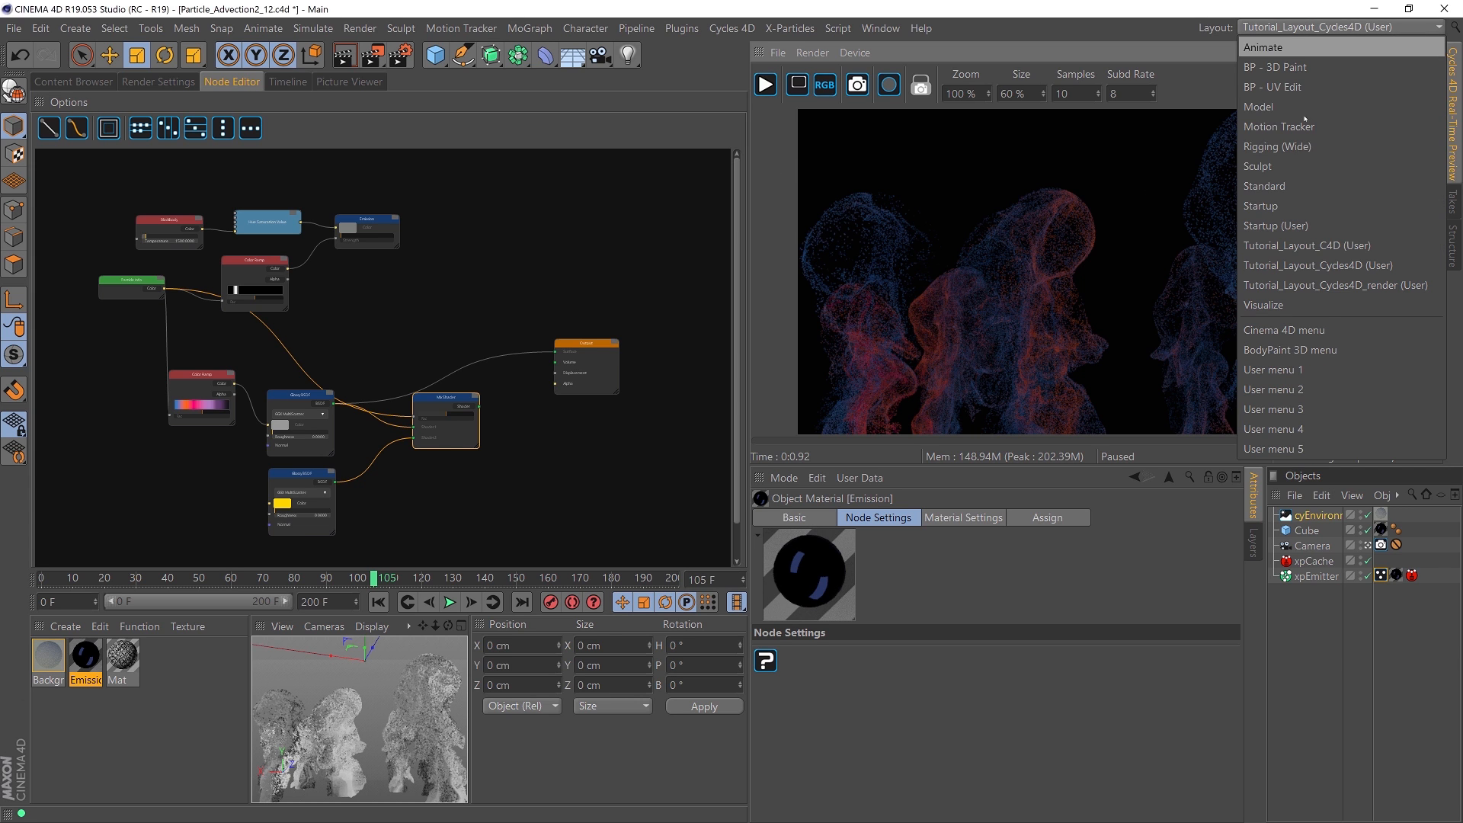
{"action": "left_click", "coordinate": [1287, 246]}
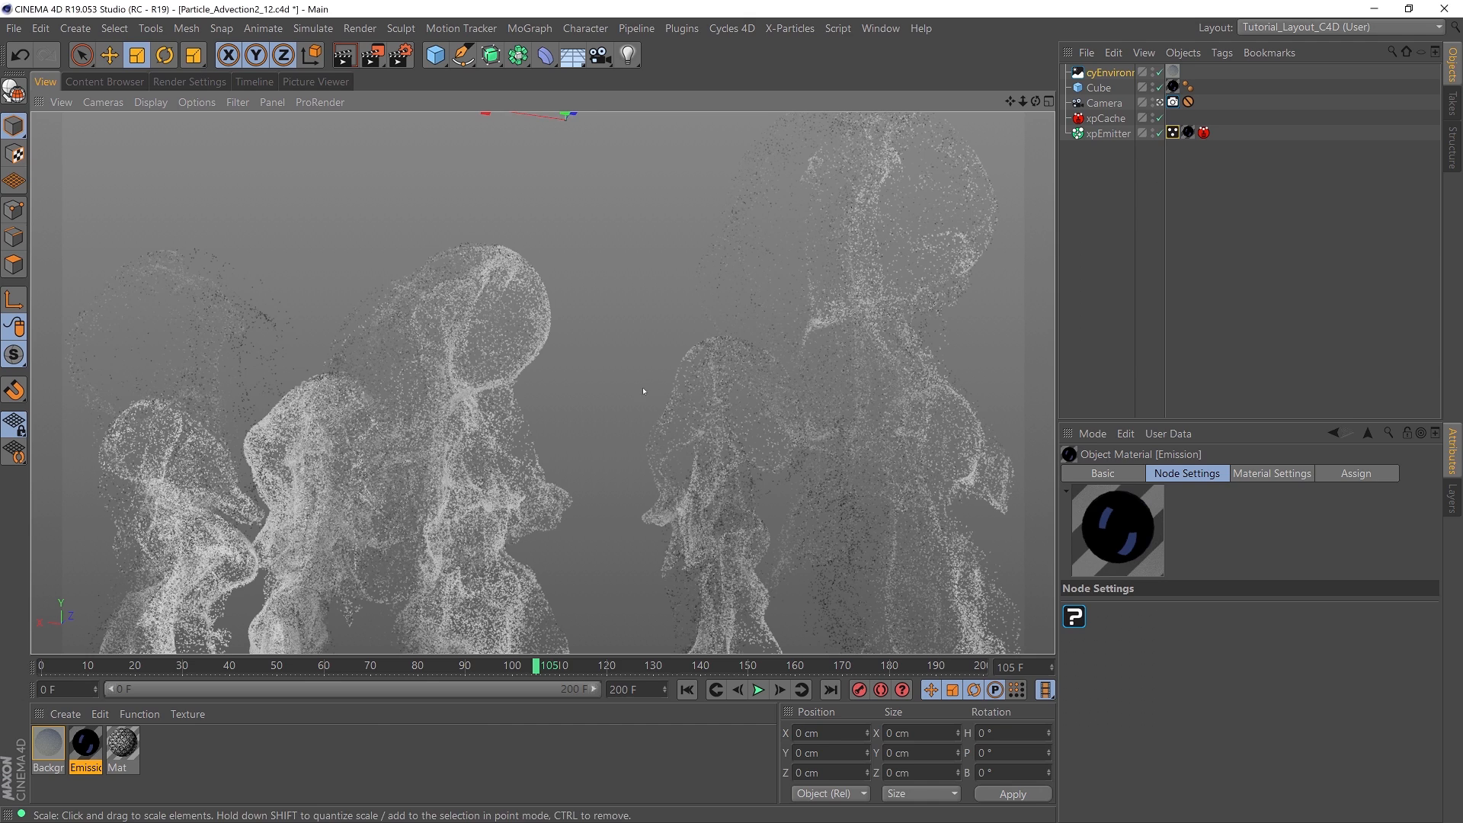
Step: Leave the scene camera's view and add a Plane primitive to the scene
{"action": "left_click", "coordinate": [1160, 102]}
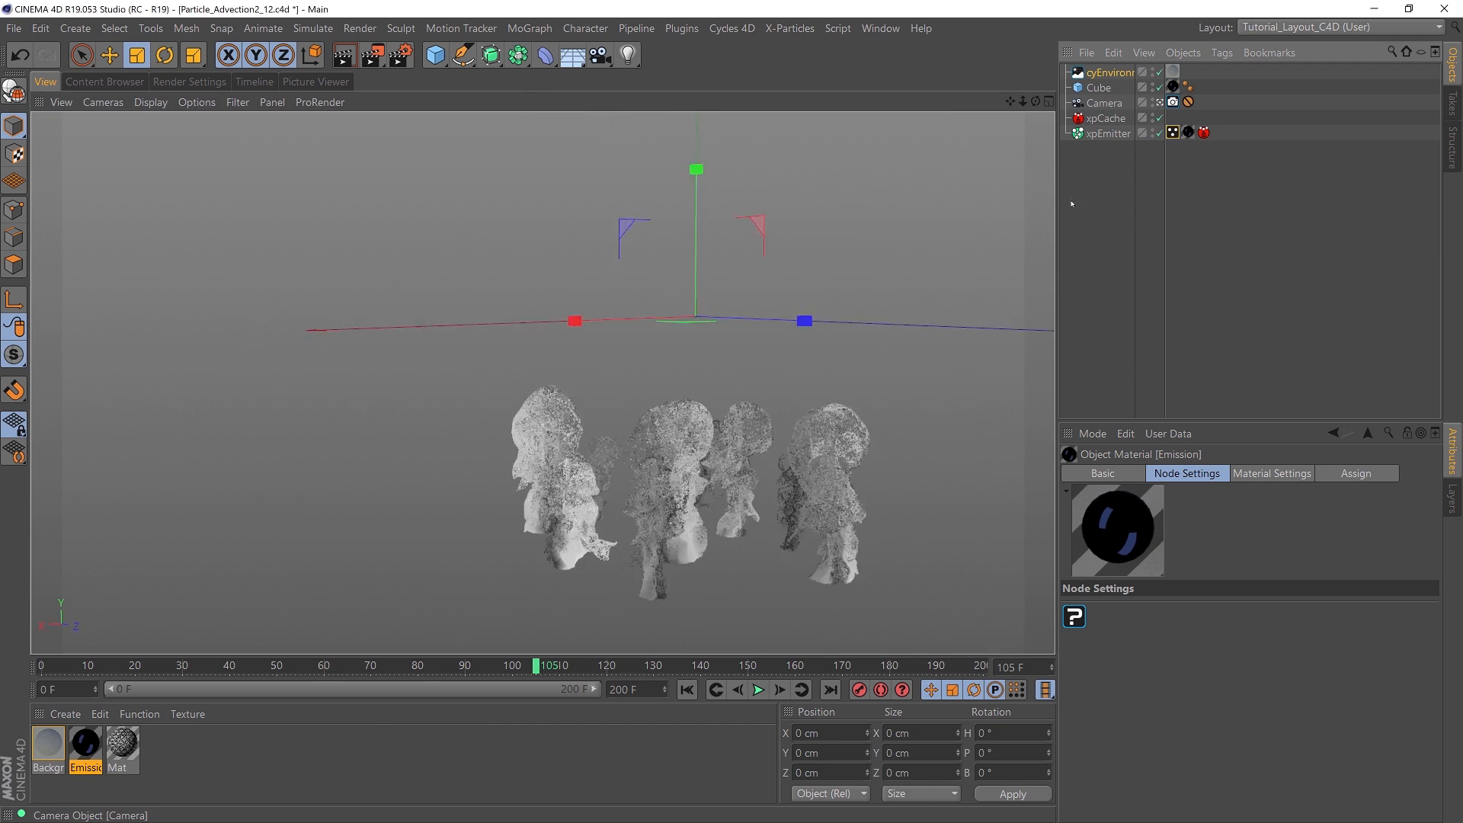
{"action": "left_click_drag", "start_coordinate": [632, 369], "coordinate": [695, 385], "text": "alt"}
{"action": "middle_click_drag", "start_coordinate": [696, 385], "coordinate": [653, 382], "text": "alt"}
{"action": "left_click_drag", "start_coordinate": [654, 381], "coordinate": [633, 346], "text": "alt"}
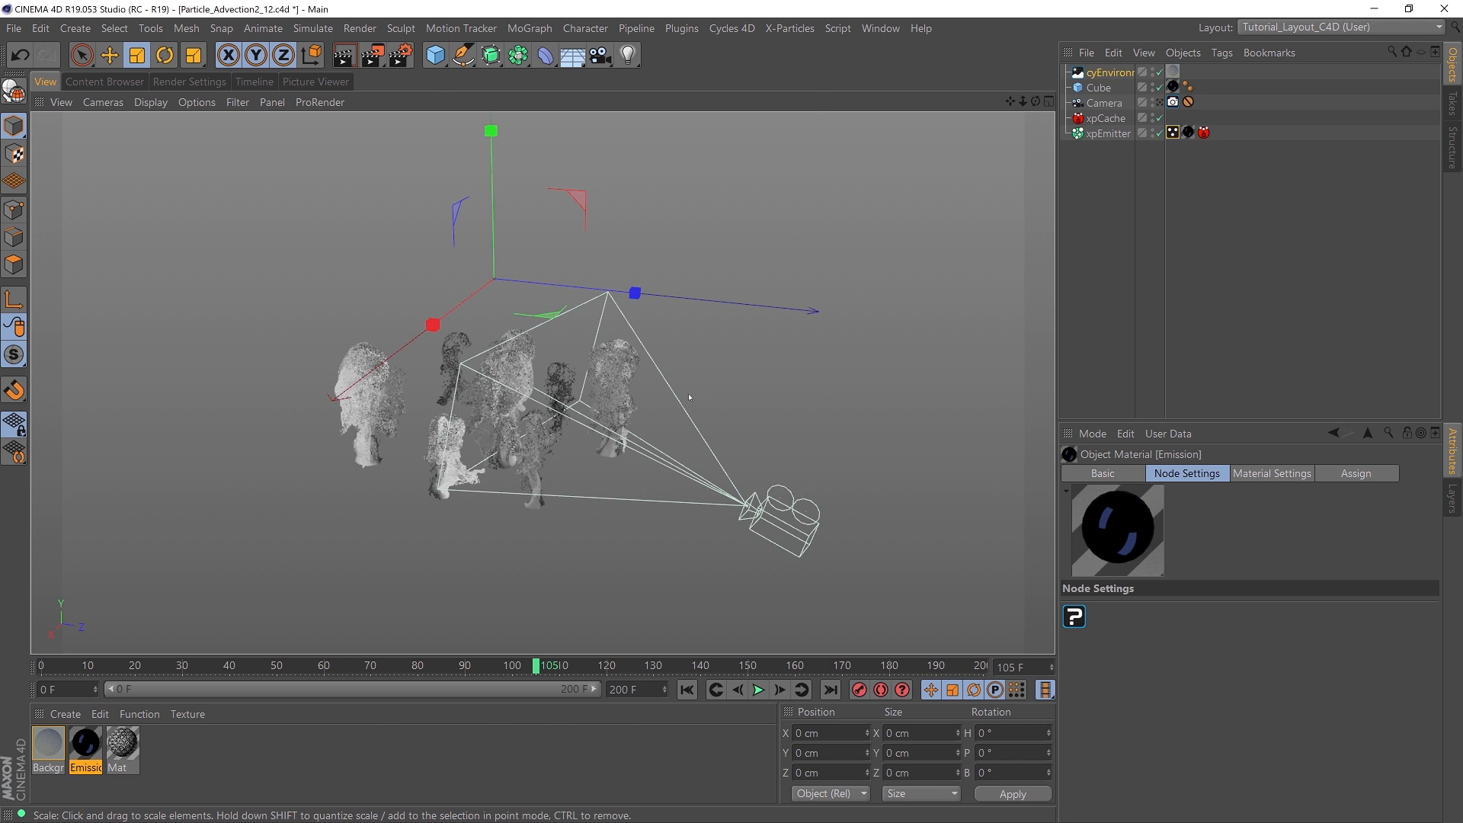
{"action": "left_click_drag", "start_coordinate": [435, 55], "coordinate": [591, 101]}
{"action": "left_click_drag", "start_coordinate": [598, 307], "coordinate": [424, 466], "text": "alt"}
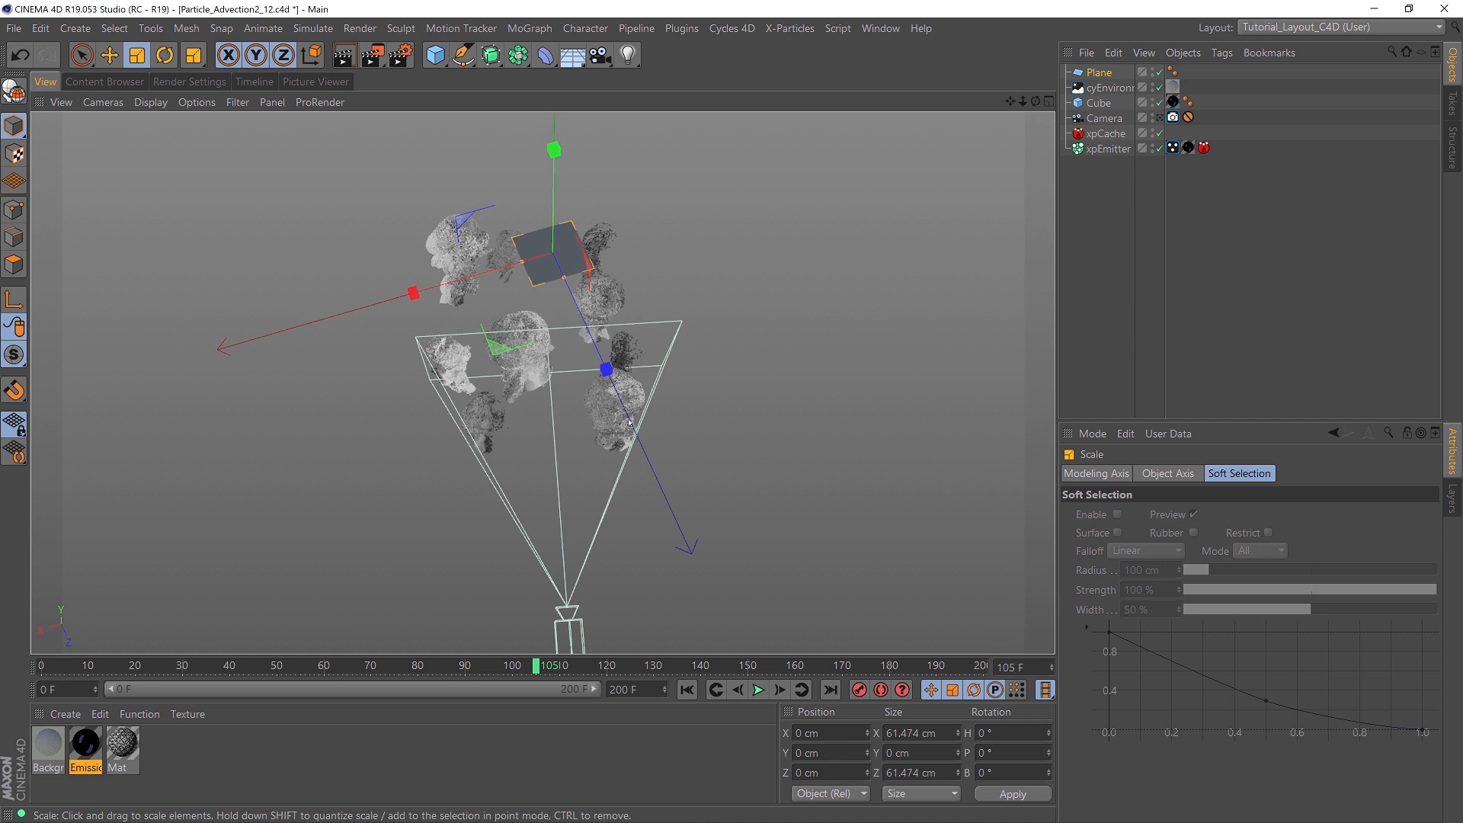
Step: Move the plane to about X -27.5, Y -35.7, Z 157.1 cm and rotate it to about H 16.2°, P -31.5°
{"action": "key", "text": "e"}
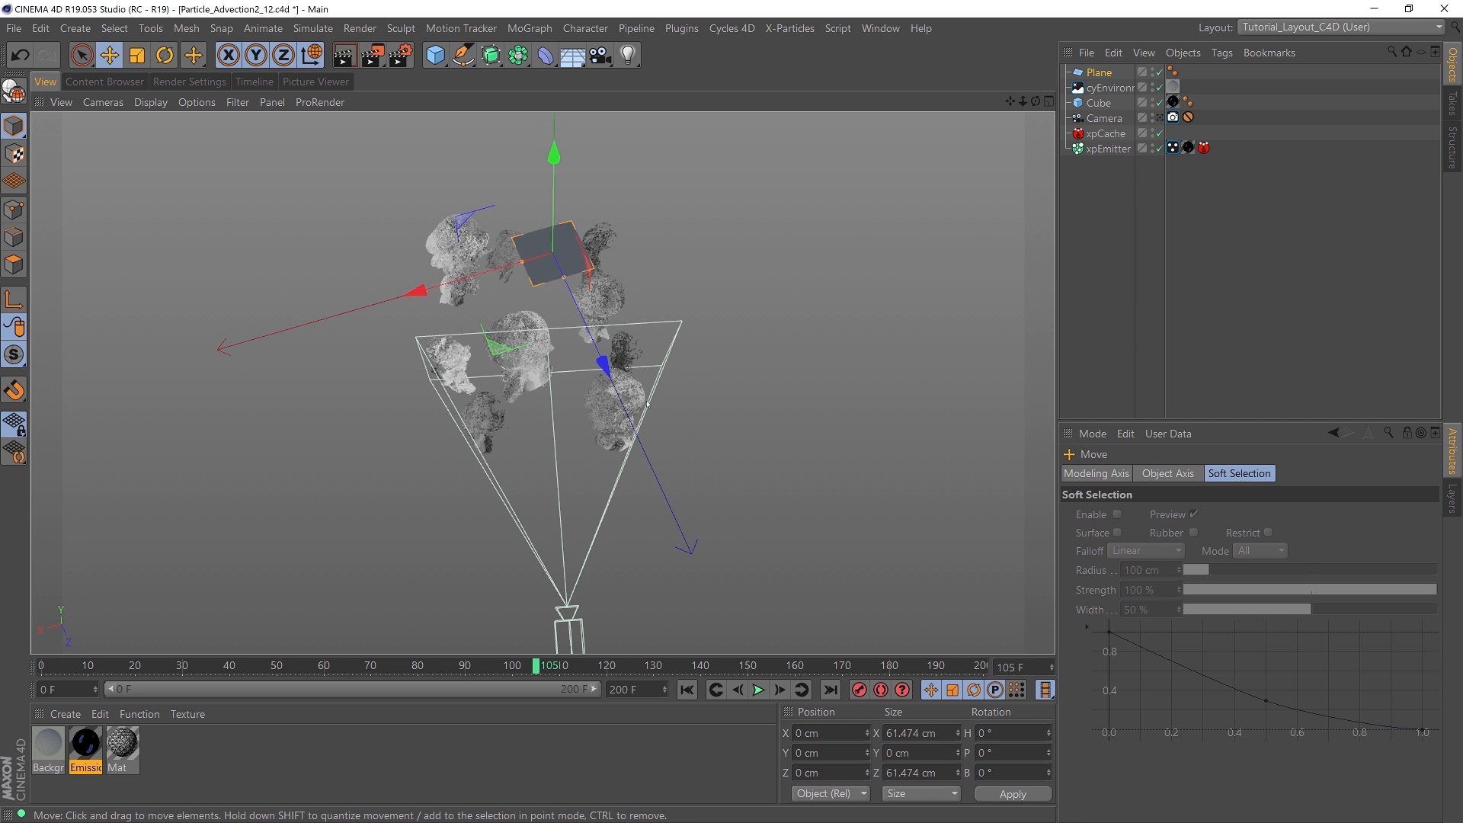
{"action": "left_click_drag", "start_coordinate": [647, 404], "coordinate": [688, 489]}
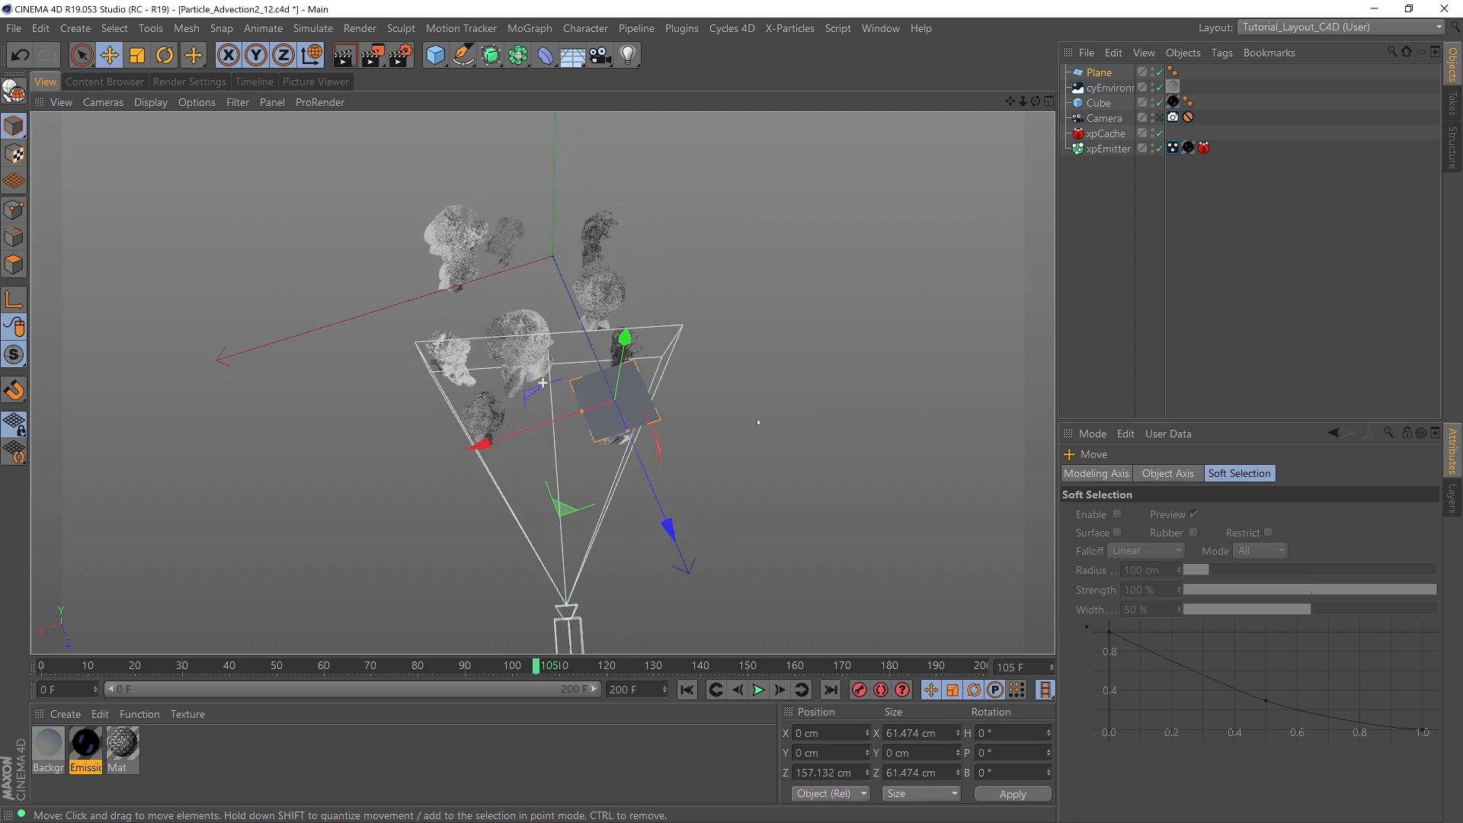
{"action": "left_click_drag", "start_coordinate": [757, 421], "coordinate": [747, 385], "text": "alt"}
{"action": "left_click_drag", "start_coordinate": [630, 222], "coordinate": [633, 262]}
{"action": "left_click_drag", "start_coordinate": [632, 320], "coordinate": [583, 339], "text": "alt"}
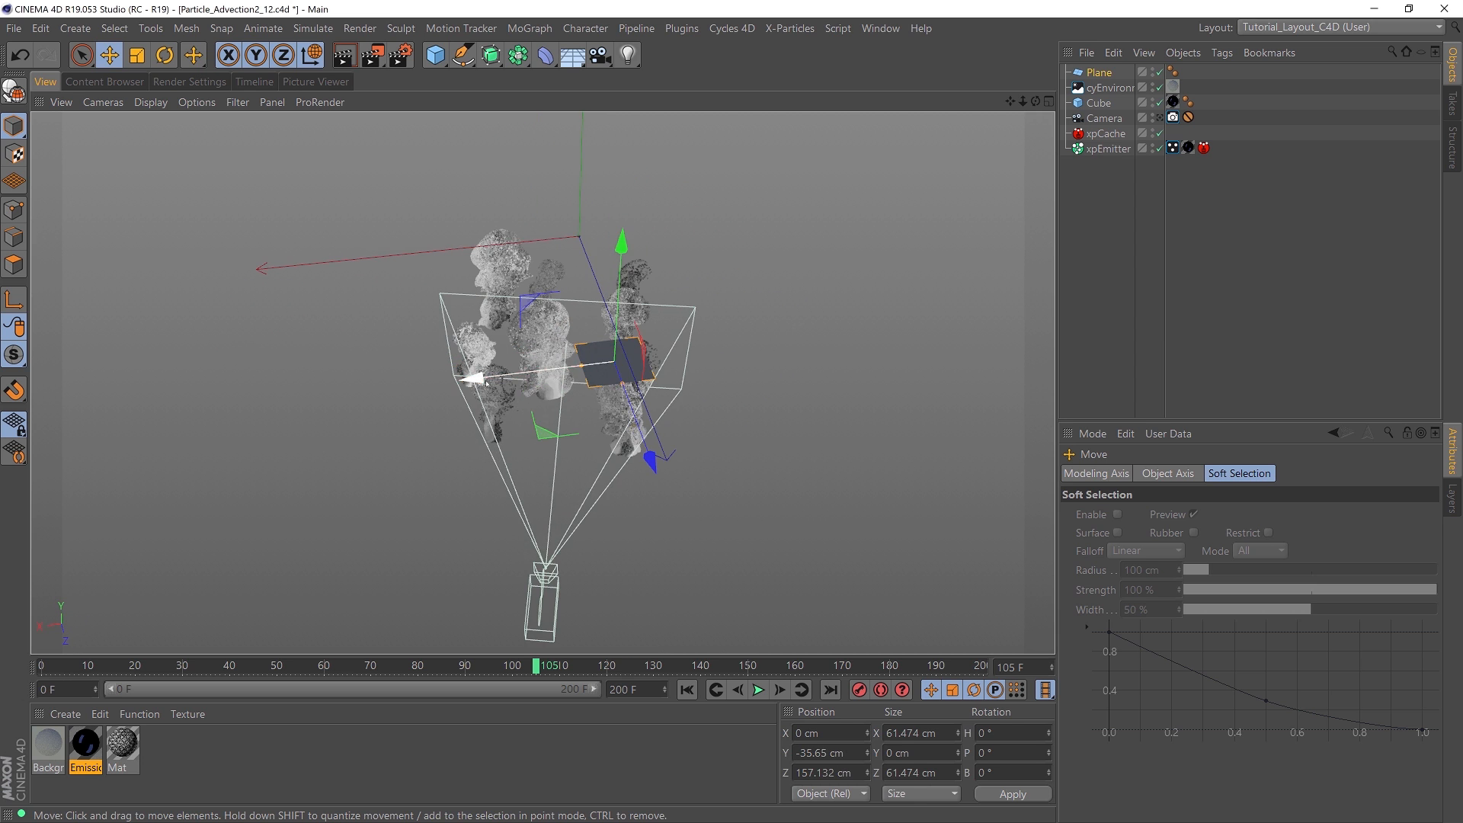
{"action": "left_click_drag", "start_coordinate": [486, 383], "coordinate": [518, 380]}
{"action": "left_click_drag", "start_coordinate": [633, 392], "coordinate": [587, 339], "text": "alt"}
{"action": "key", "text": "r"}
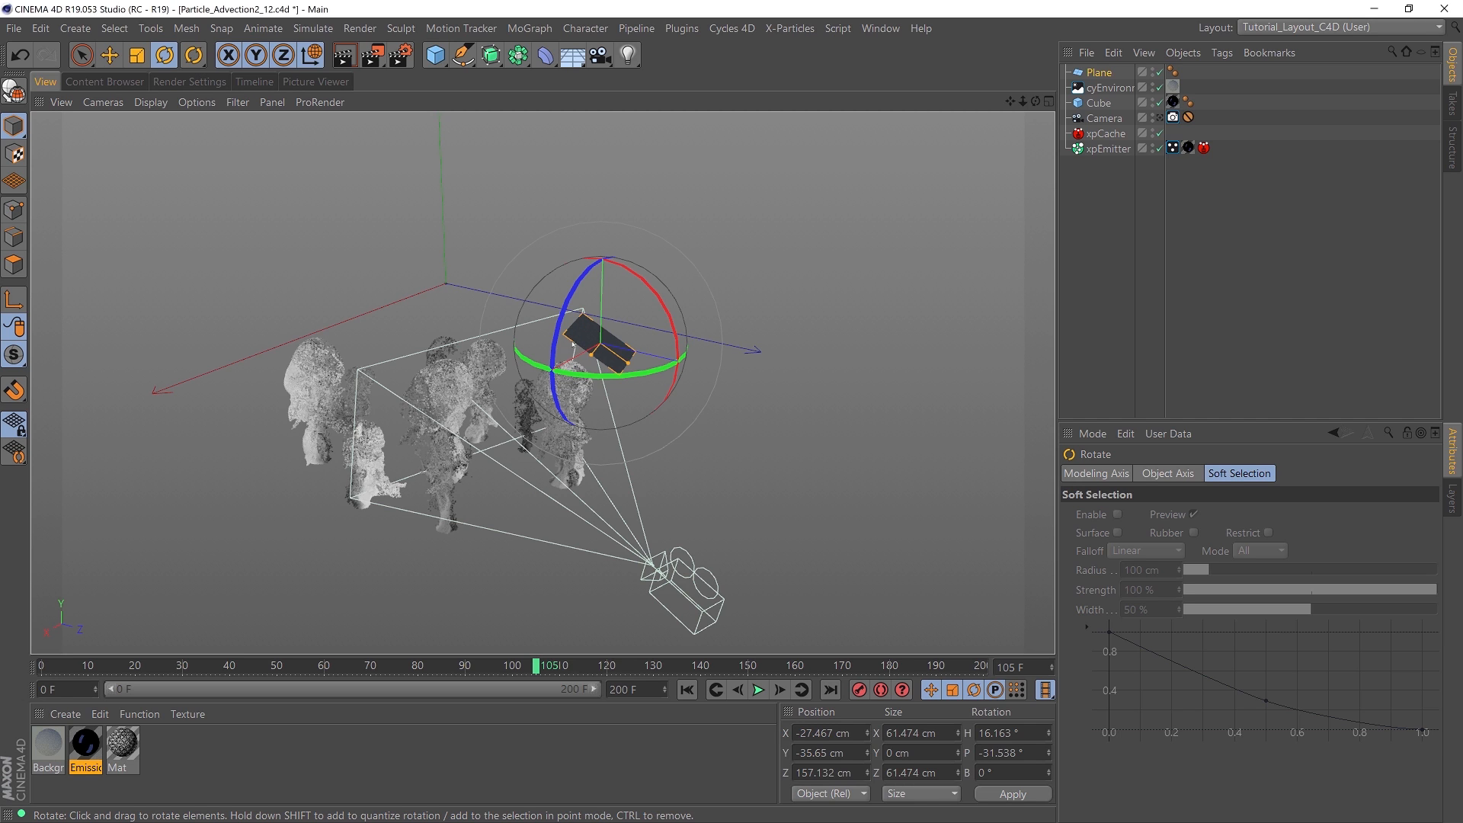
Step: Create a Cycles 4D Emission surface material, apply it to the plane and return to the Tutorial_Layout_Cycles4D layout
{"action": "left_click", "coordinate": [65, 714]}
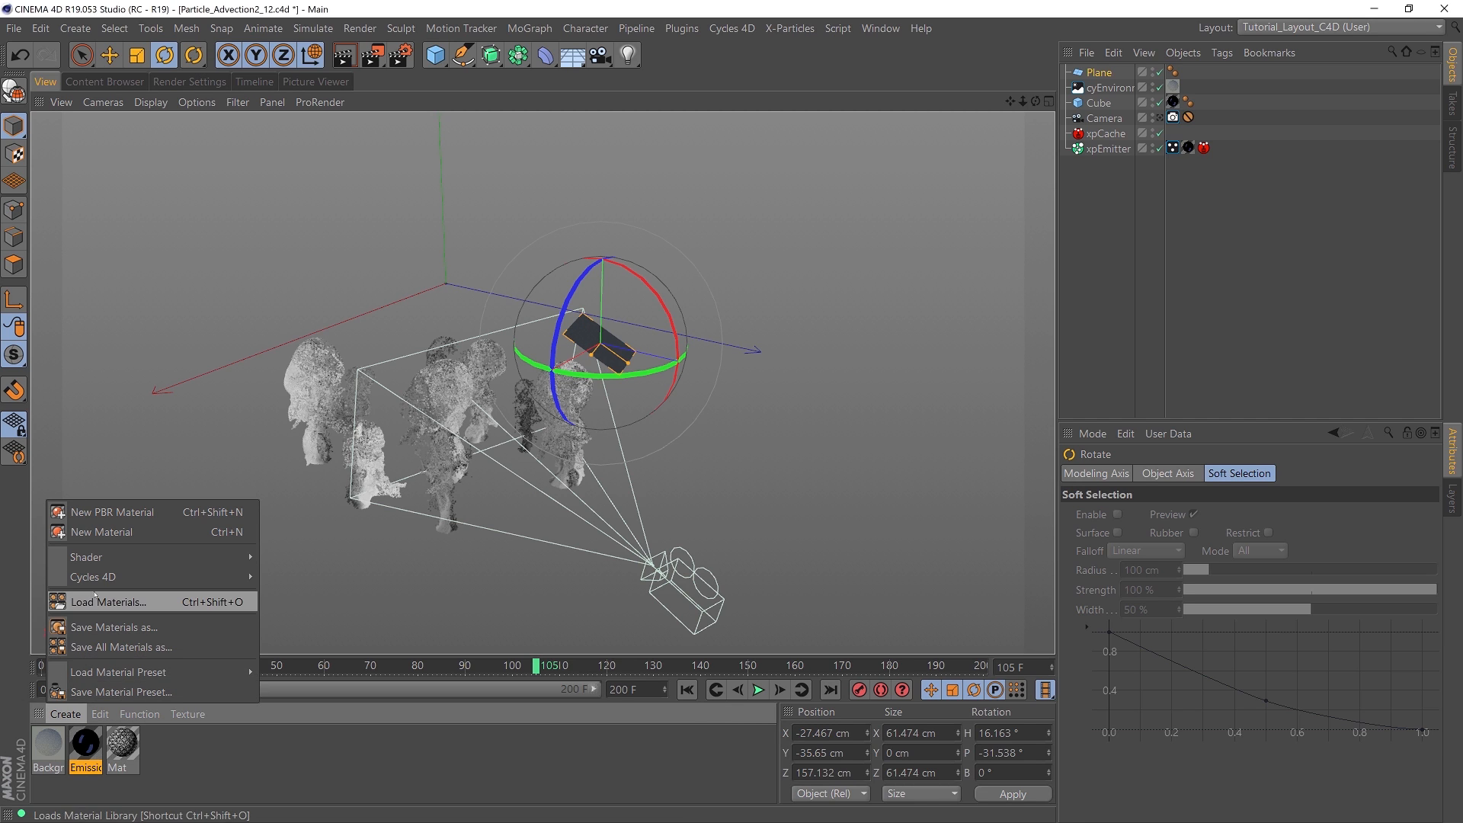
{"action": "mouse_move", "coordinate": [97, 579]}
{"action": "mouse_move", "coordinate": [304, 641]}
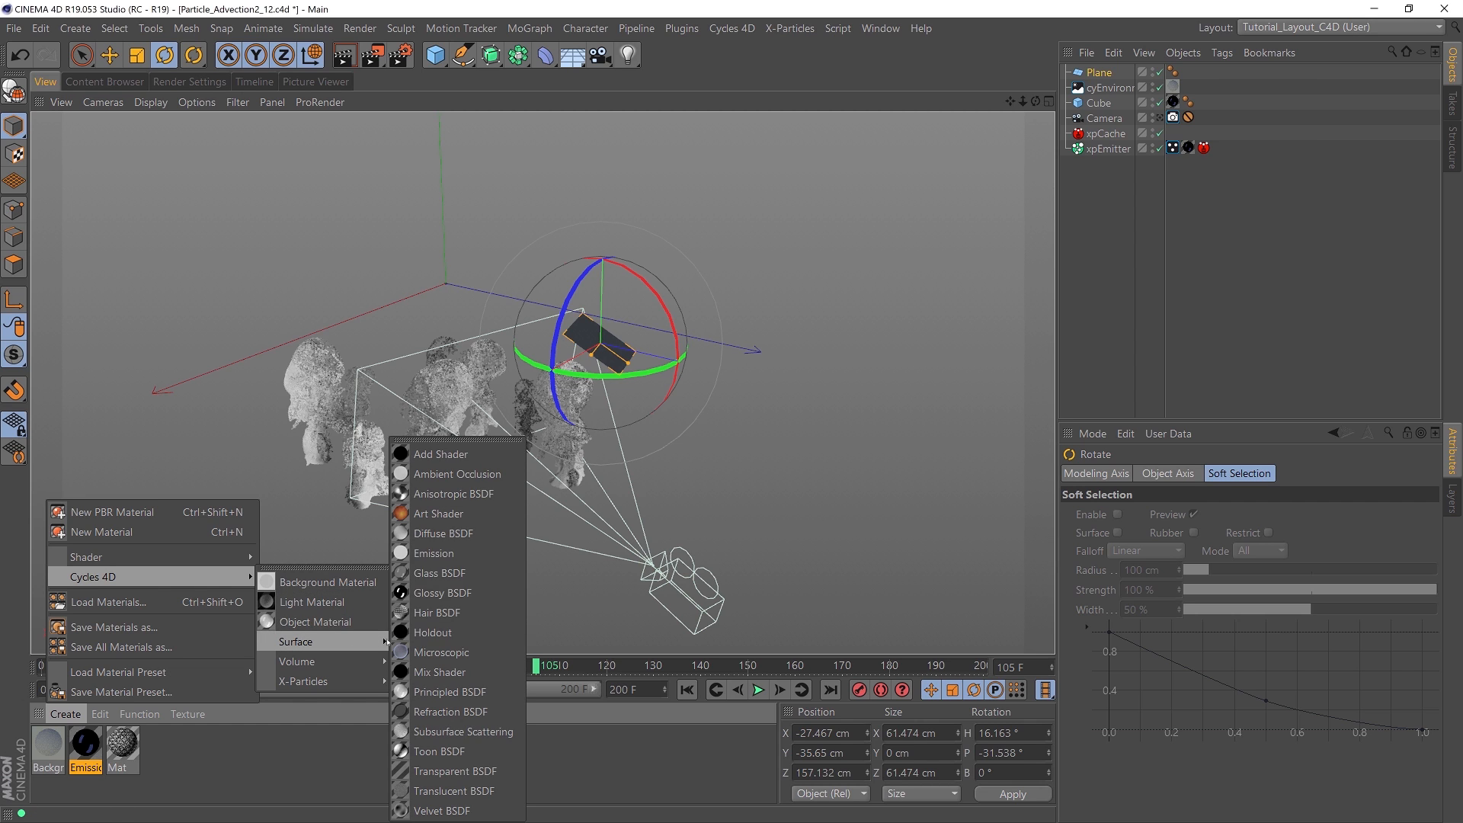
{"action": "left_click", "coordinate": [426, 562]}
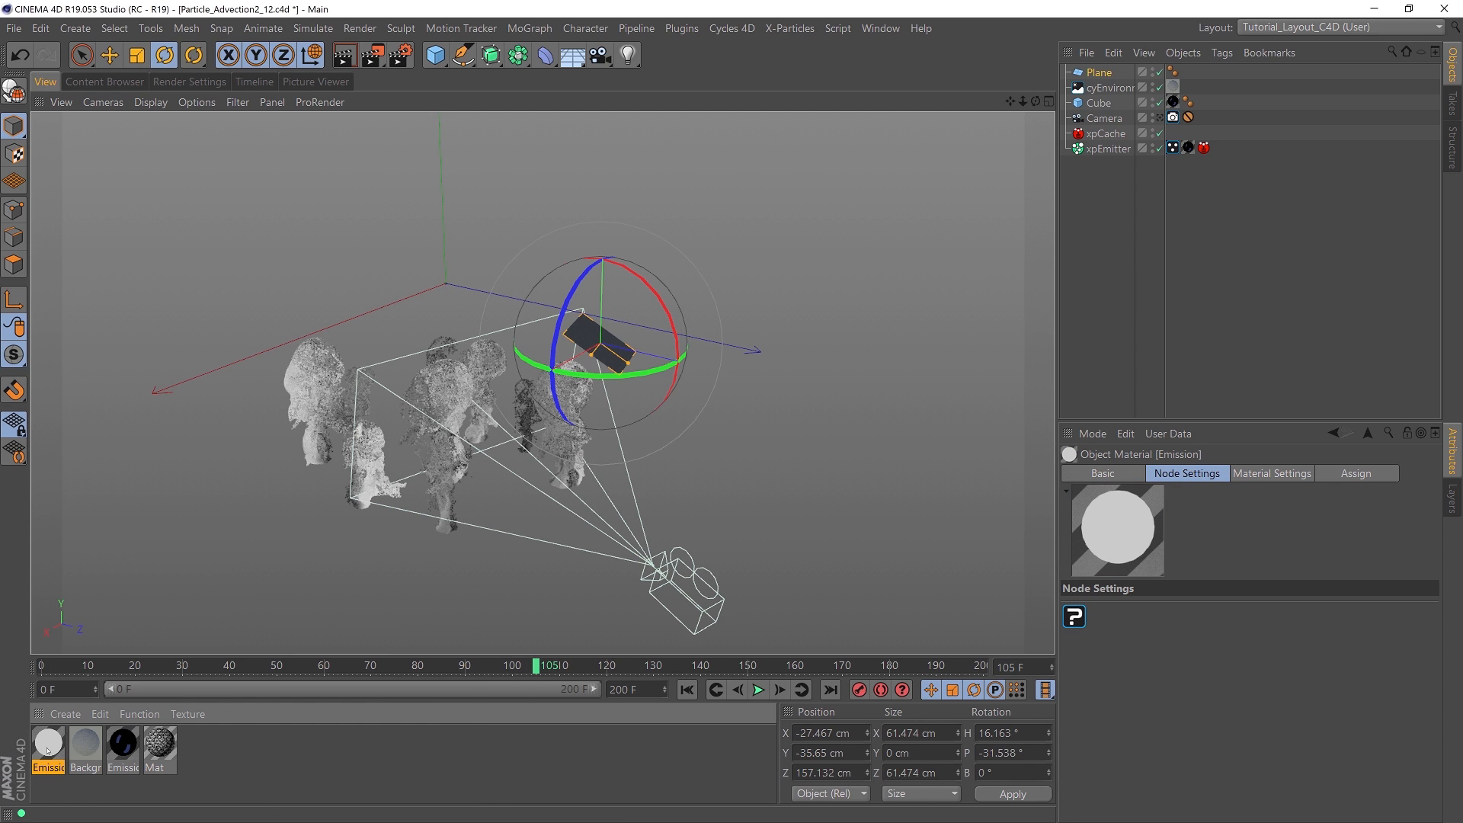
{"action": "left_click_drag", "start_coordinate": [582, 347], "coordinate": [582, 348]}
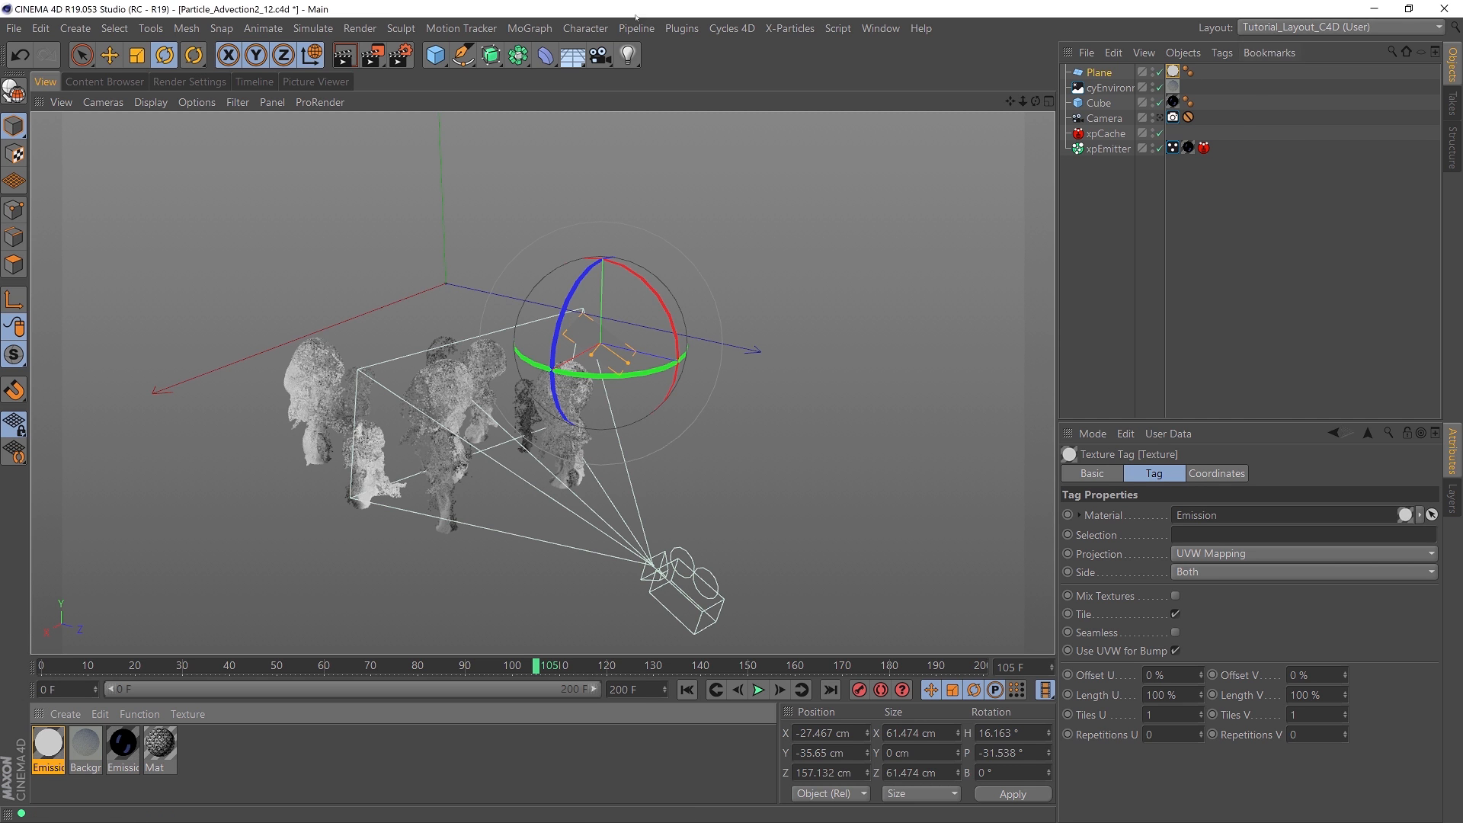
{"action": "left_click", "coordinate": [1339, 27]}
{"action": "left_click", "coordinate": [1292, 265]}
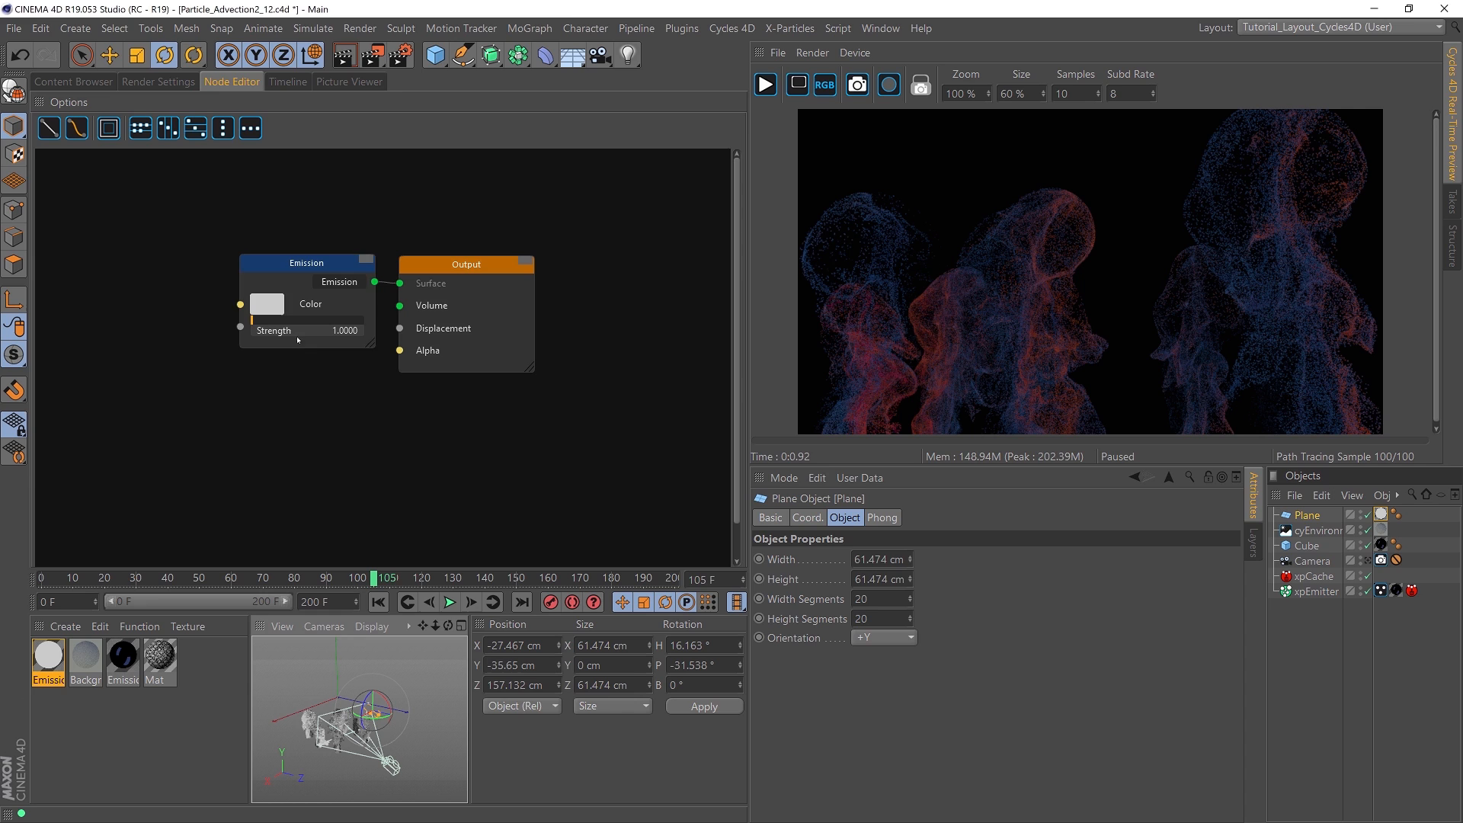
Step: Set the Emission node's color to pure white (V 100%) and restart the real-time render preview
{"action": "left_click", "coordinate": [270, 305]}
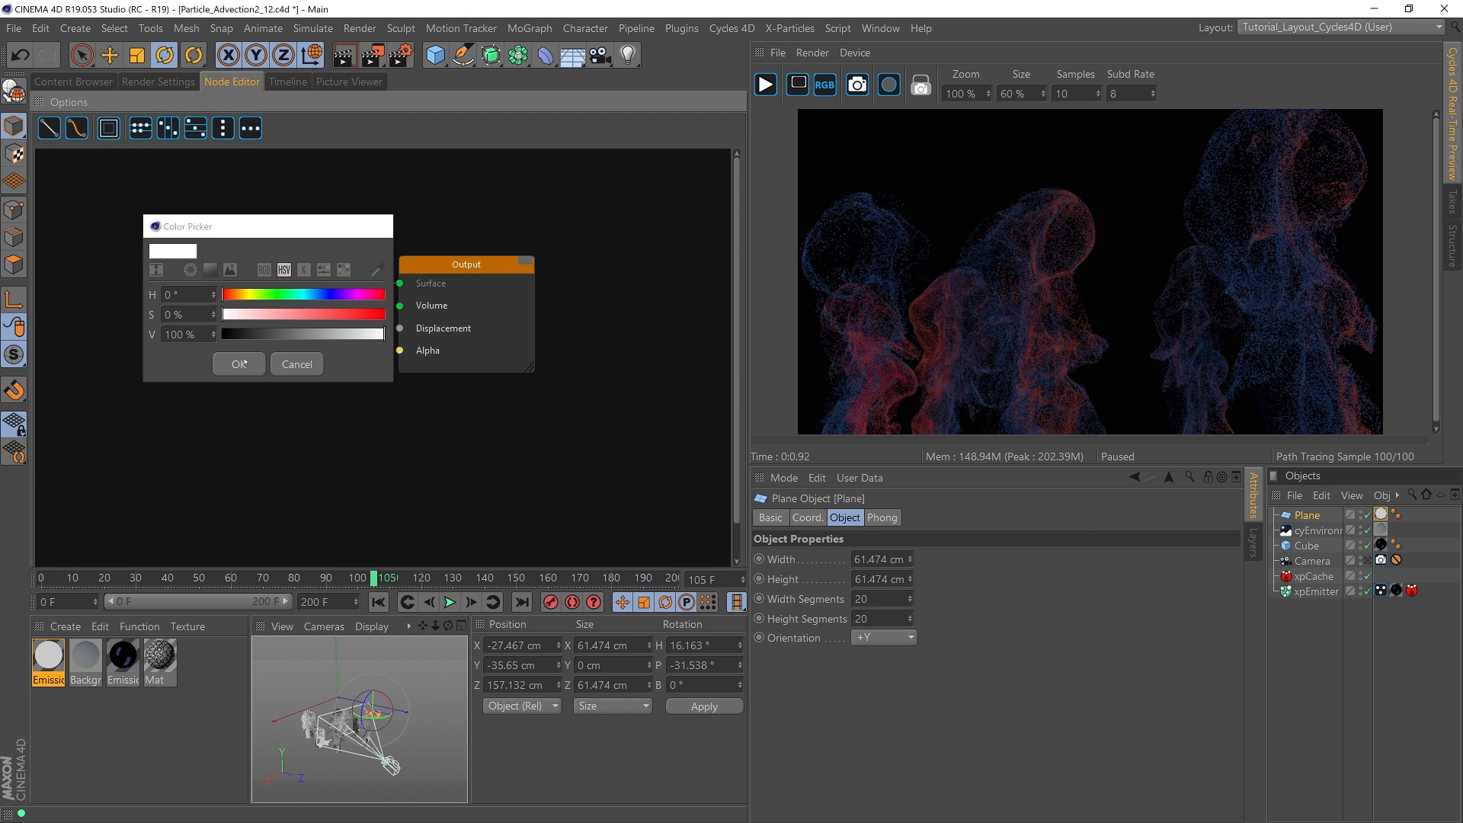
{"action": "left_click", "coordinate": [276, 364]}
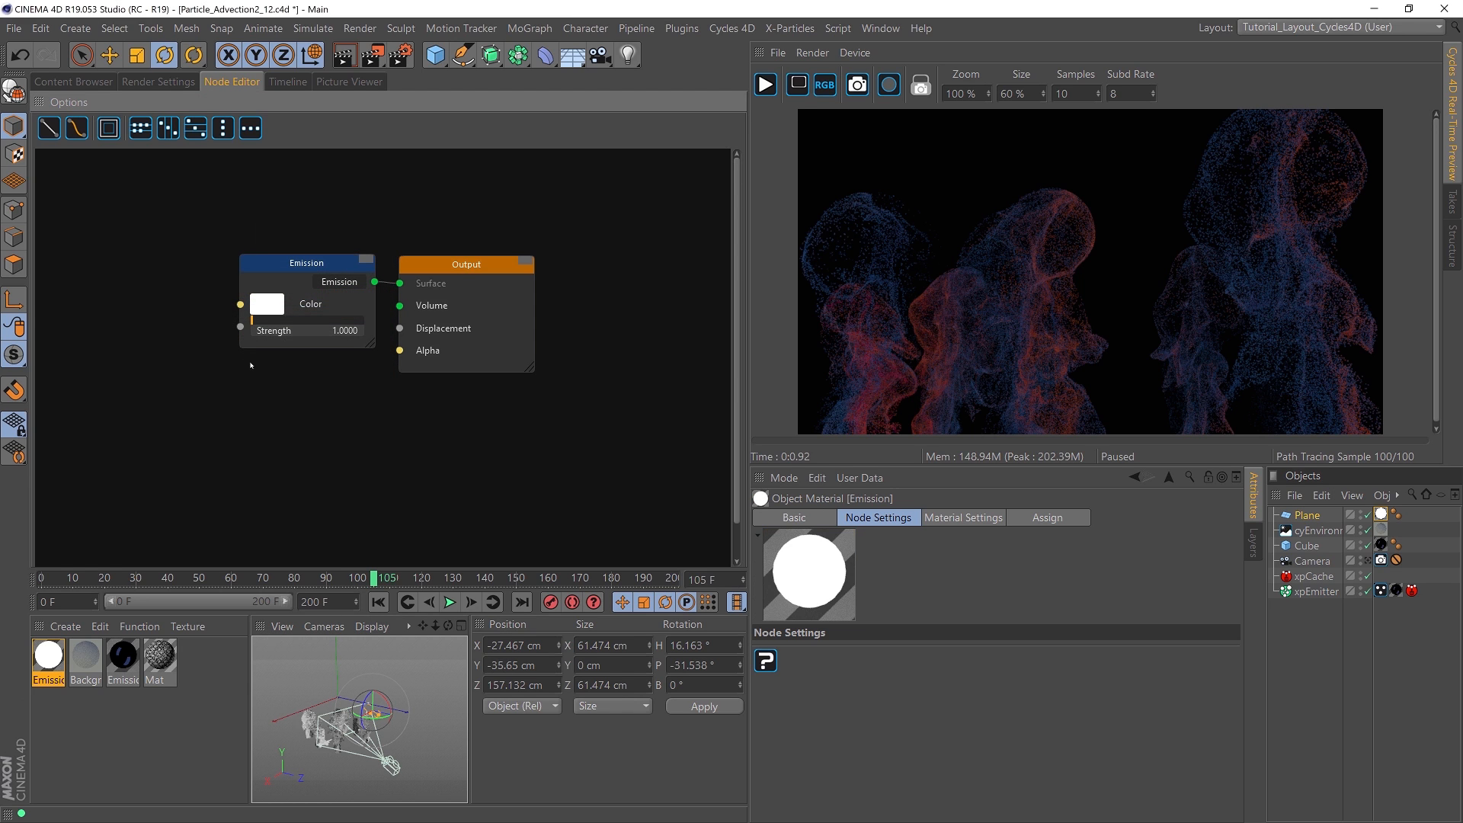
{"action": "left_click", "coordinate": [379, 339]}
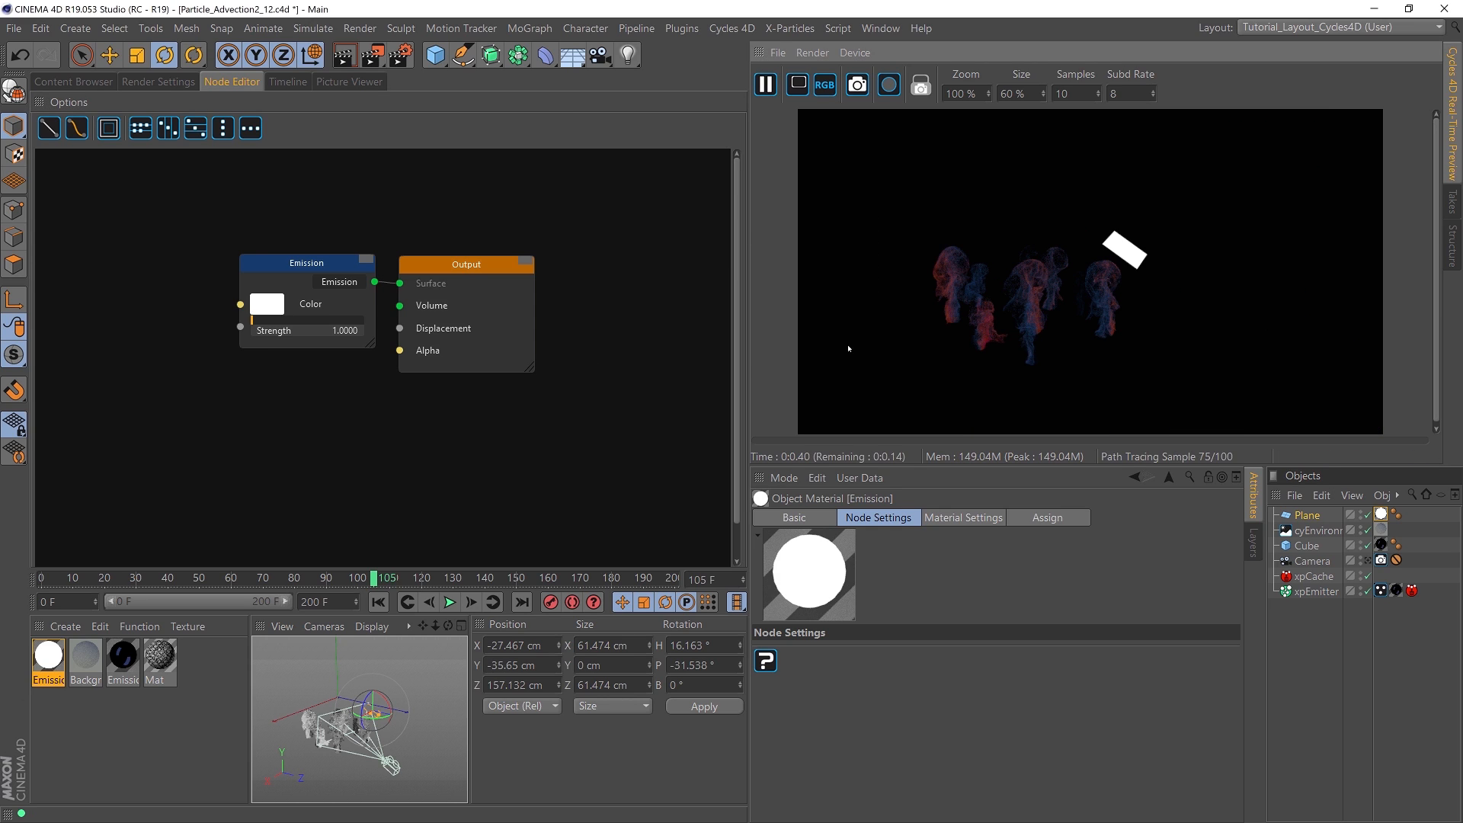
Step: Look through the scene camera and raise the plane material's Emission strength to about 25
{"action": "left_click", "coordinate": [1366, 561]}
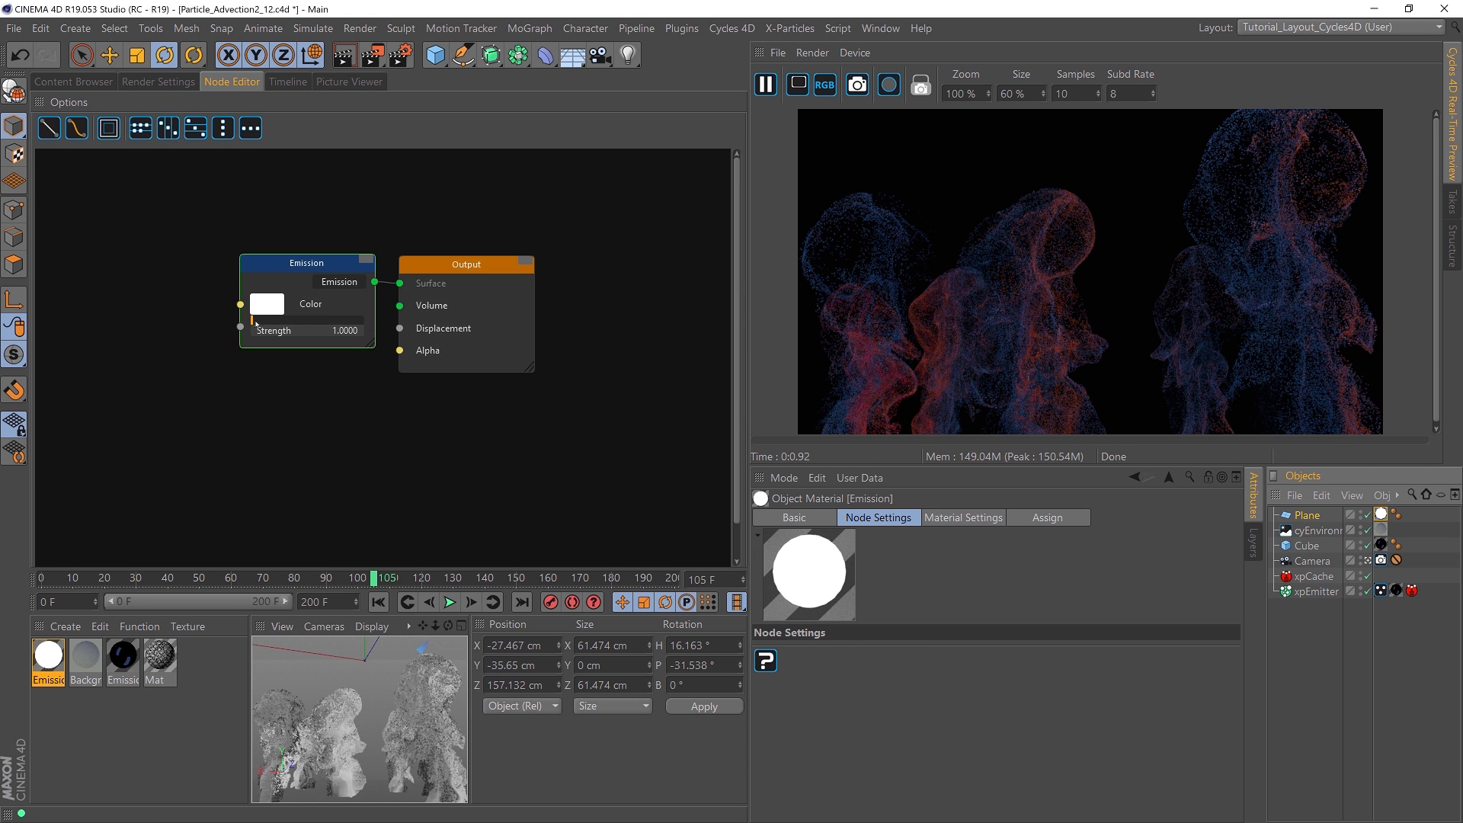
{"action": "left_click_drag", "start_coordinate": [256, 323], "coordinate": [279, 325]}
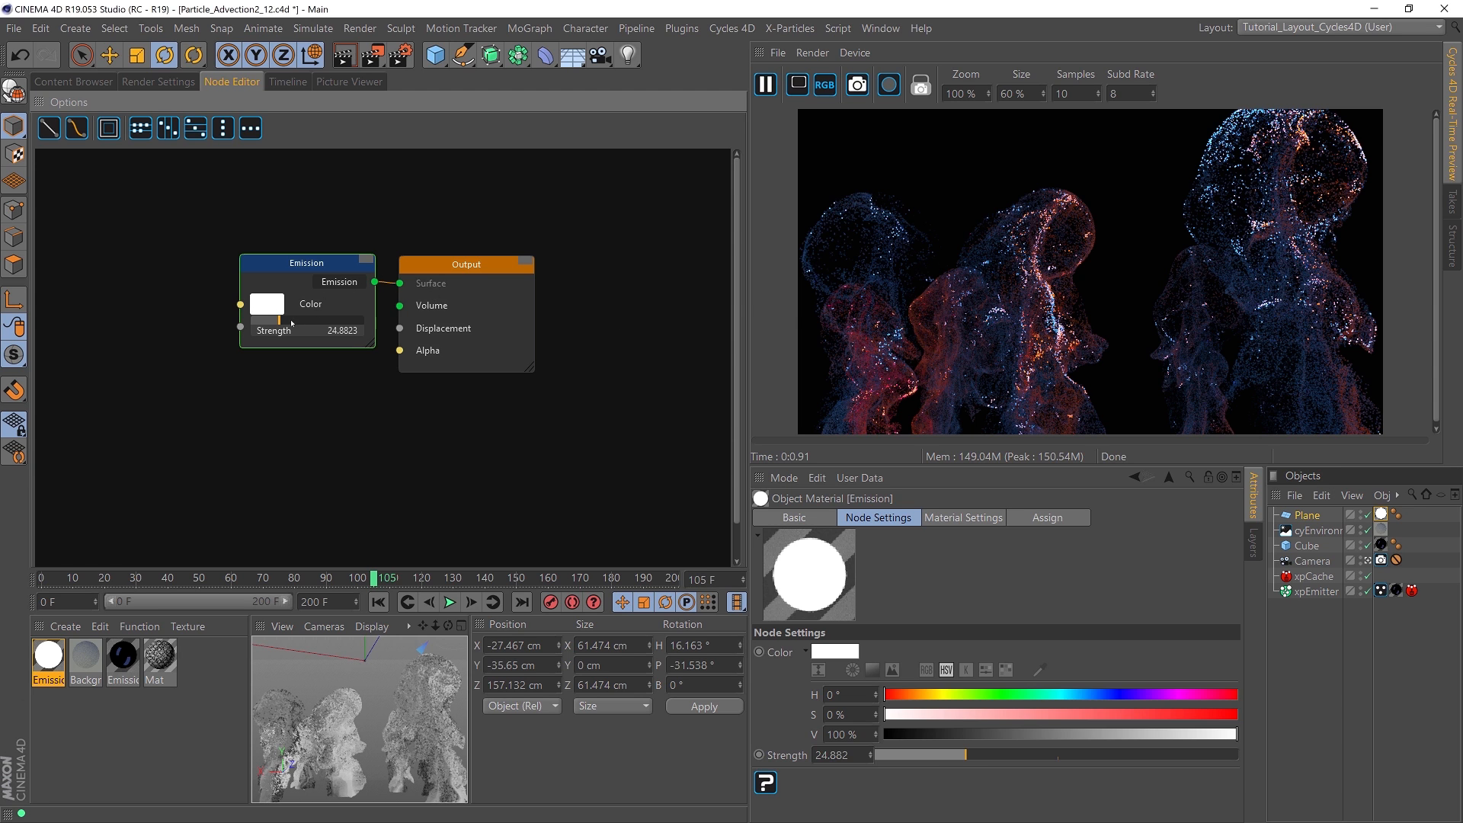
{"action": "left_click_drag", "start_coordinate": [278, 322], "coordinate": [281, 323]}
Step: Open the particle material's node graph and move its Output and Emission nodes outward to make space
{"action": "left_click", "coordinate": [123, 657]}
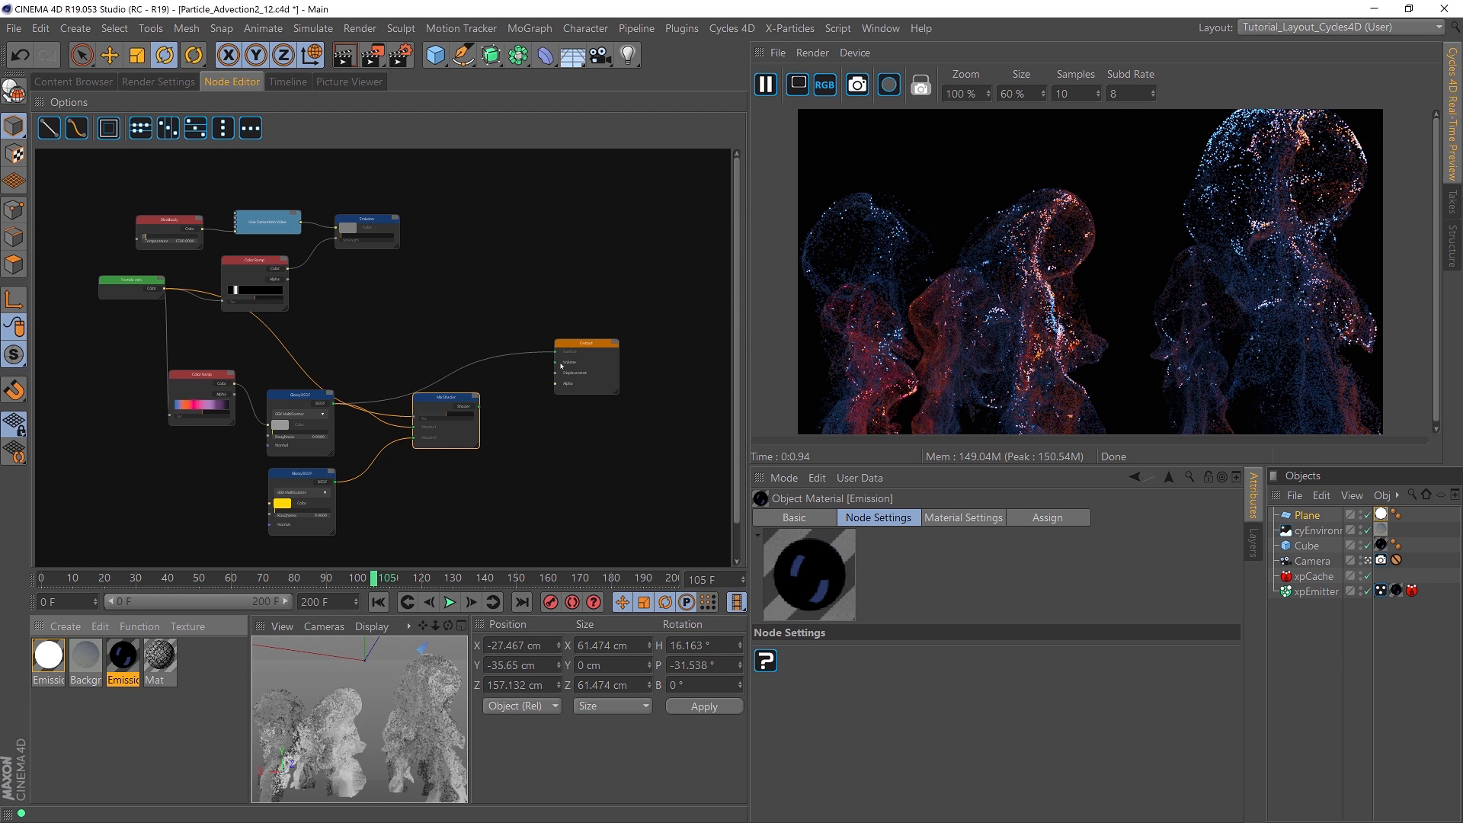
{"action": "left_click_drag", "start_coordinate": [585, 355], "coordinate": [591, 339]}
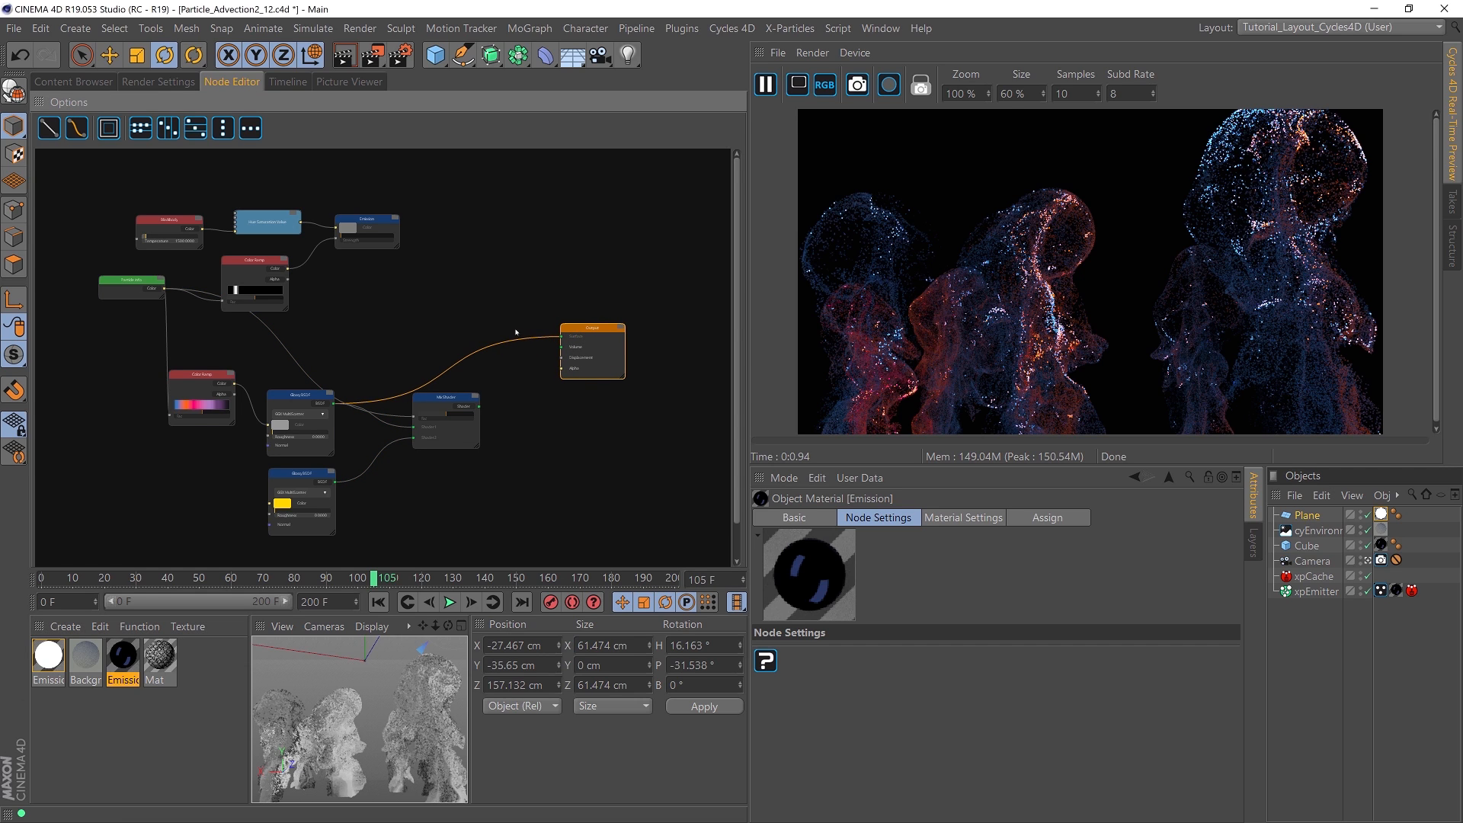
{"action": "left_click_drag", "start_coordinate": [374, 219], "coordinate": [402, 229]}
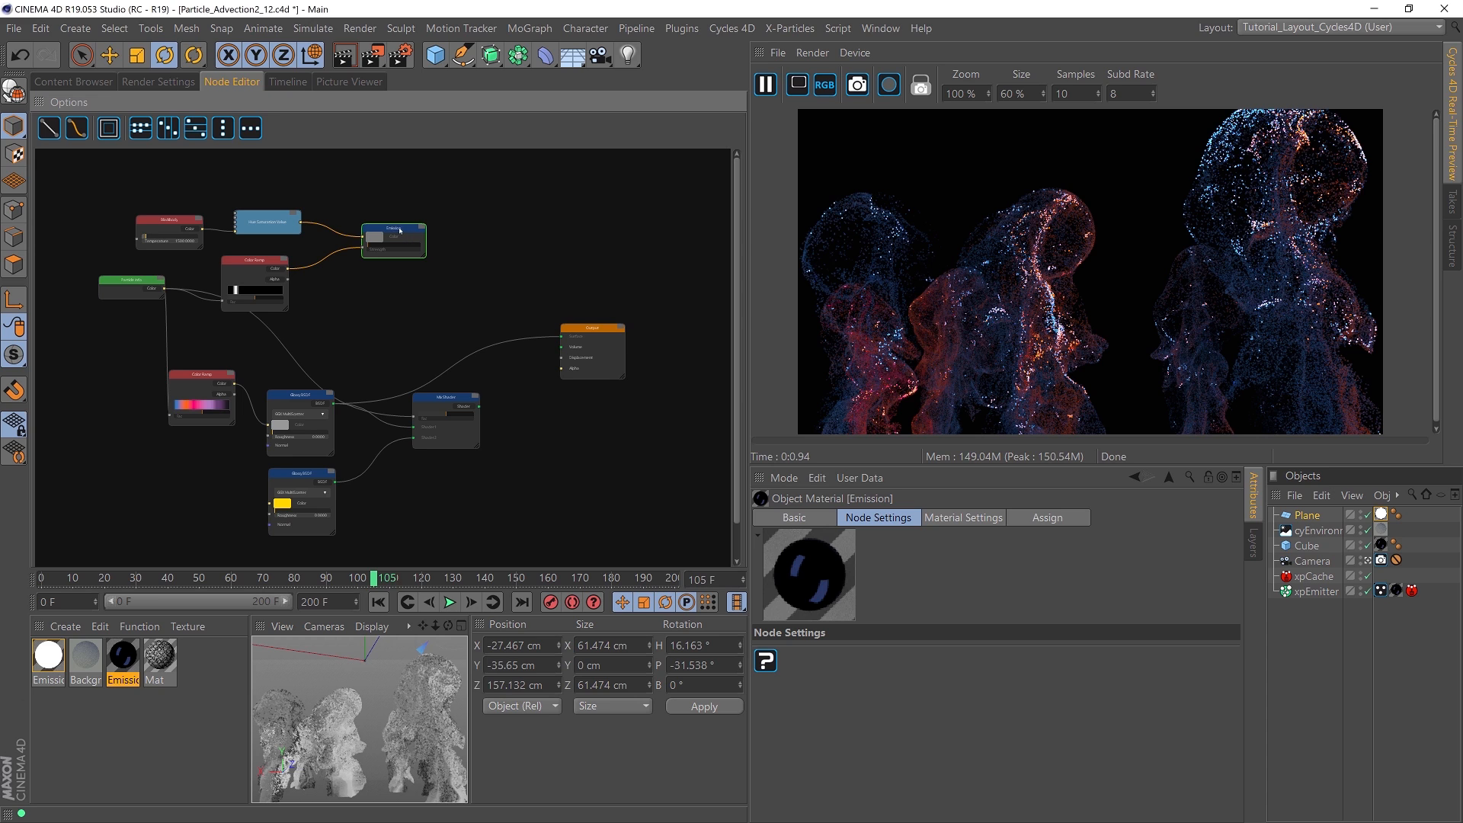
{"action": "left_click_drag", "start_coordinate": [400, 230], "coordinate": [397, 213]}
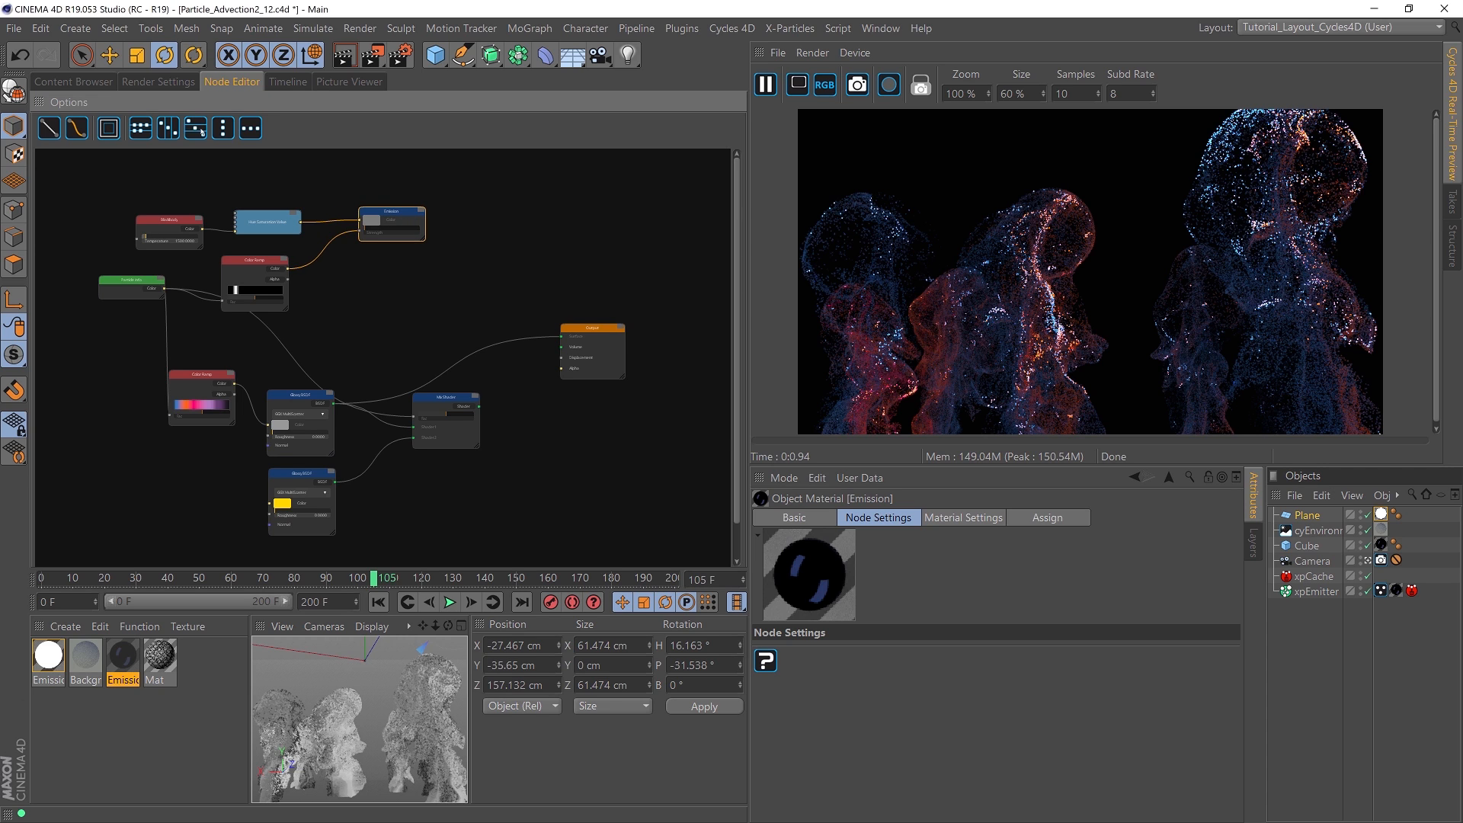
Step: Move the Mix Shader node up beside the Glossy BSDF nodes, then preview the Emission node's output on its own
{"action": "scroll", "coordinate": [424, 244], "scroll_direction": "up", "scroll_amount": 5}
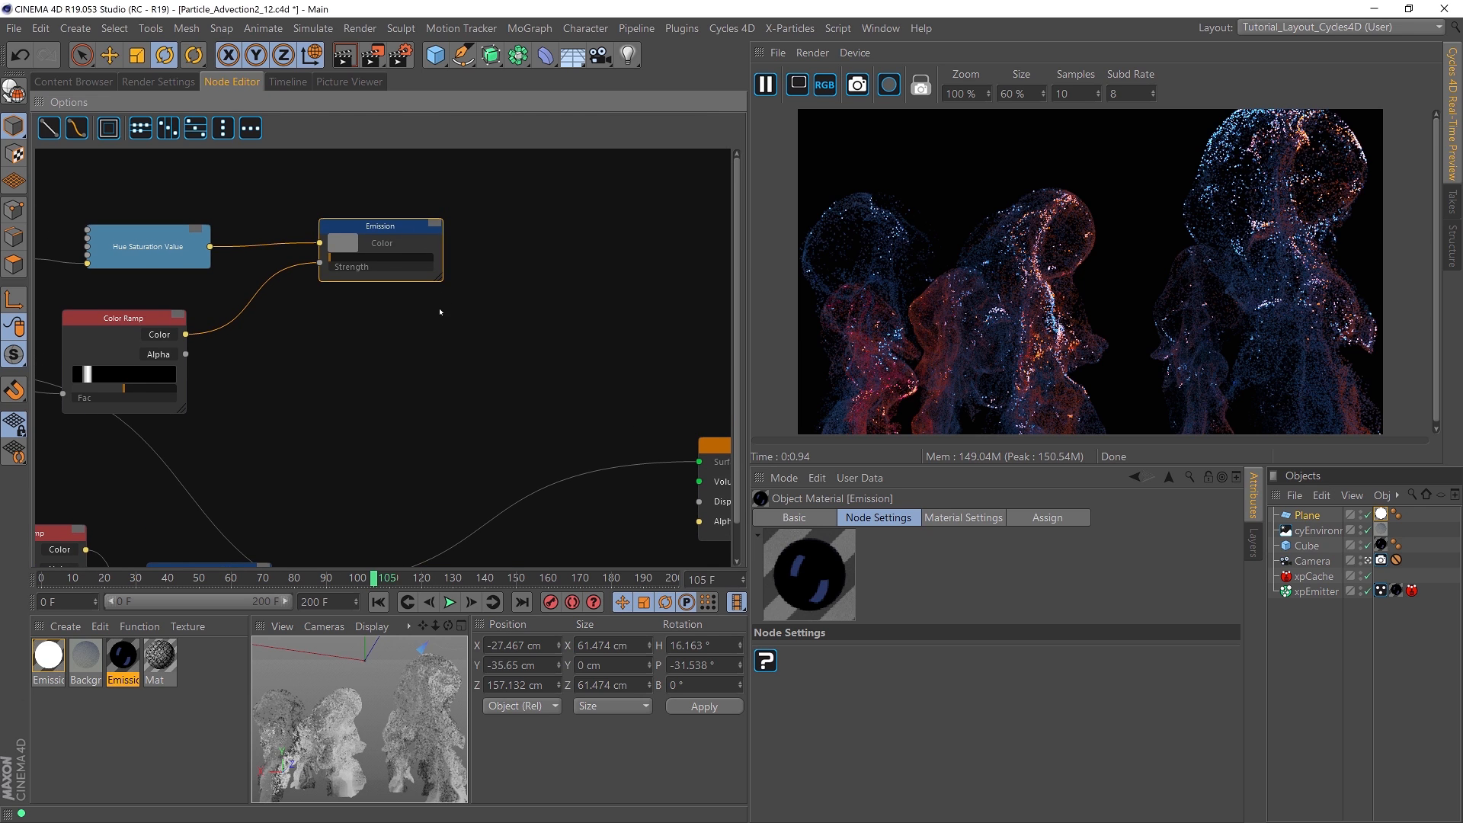
{"action": "scroll", "coordinate": [503, 329], "scroll_direction": "down", "scroll_amount": 5}
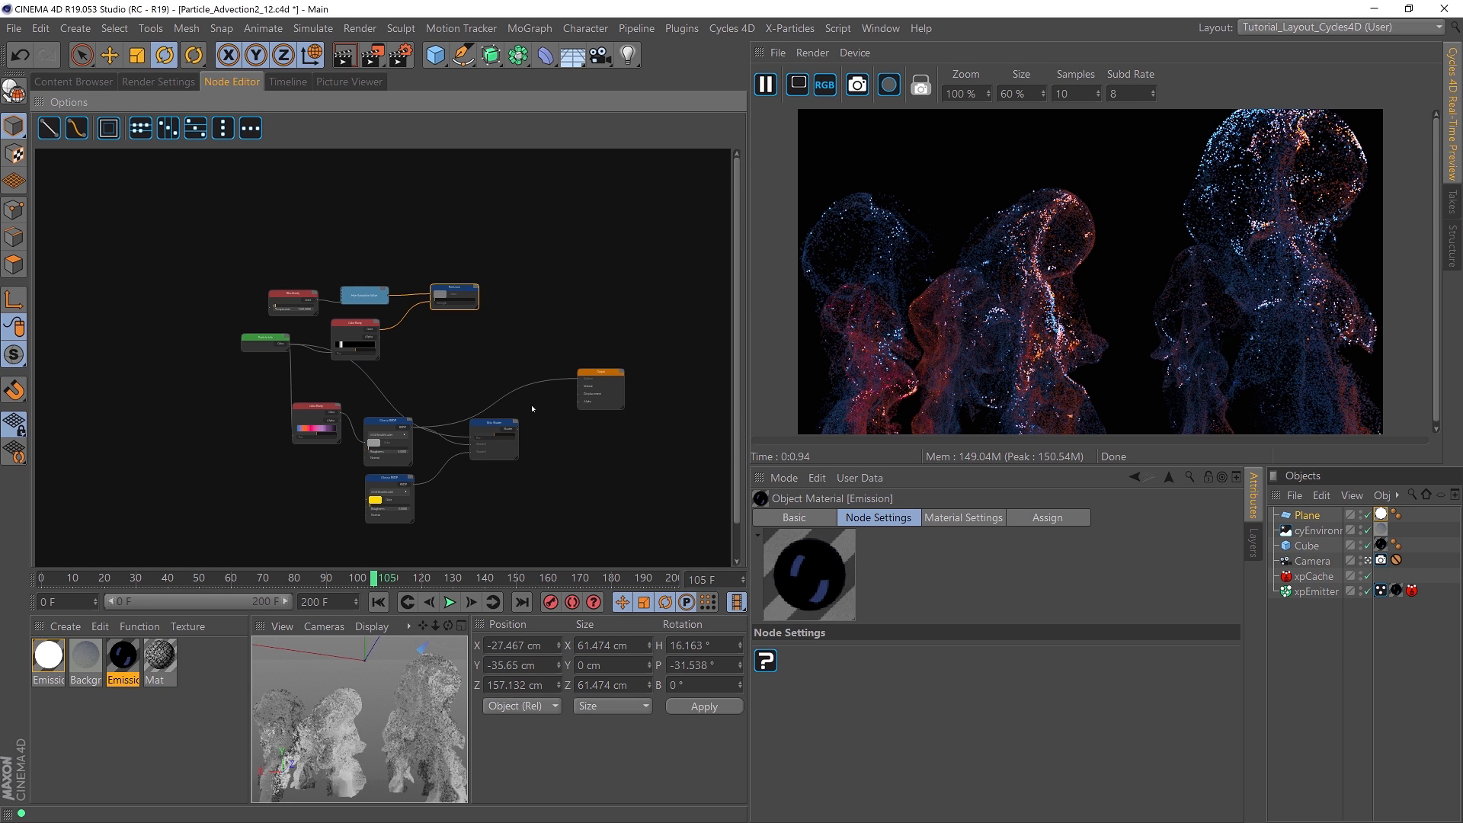
{"action": "middle_click_drag", "start_coordinate": [461, 380], "coordinate": [429, 376]}
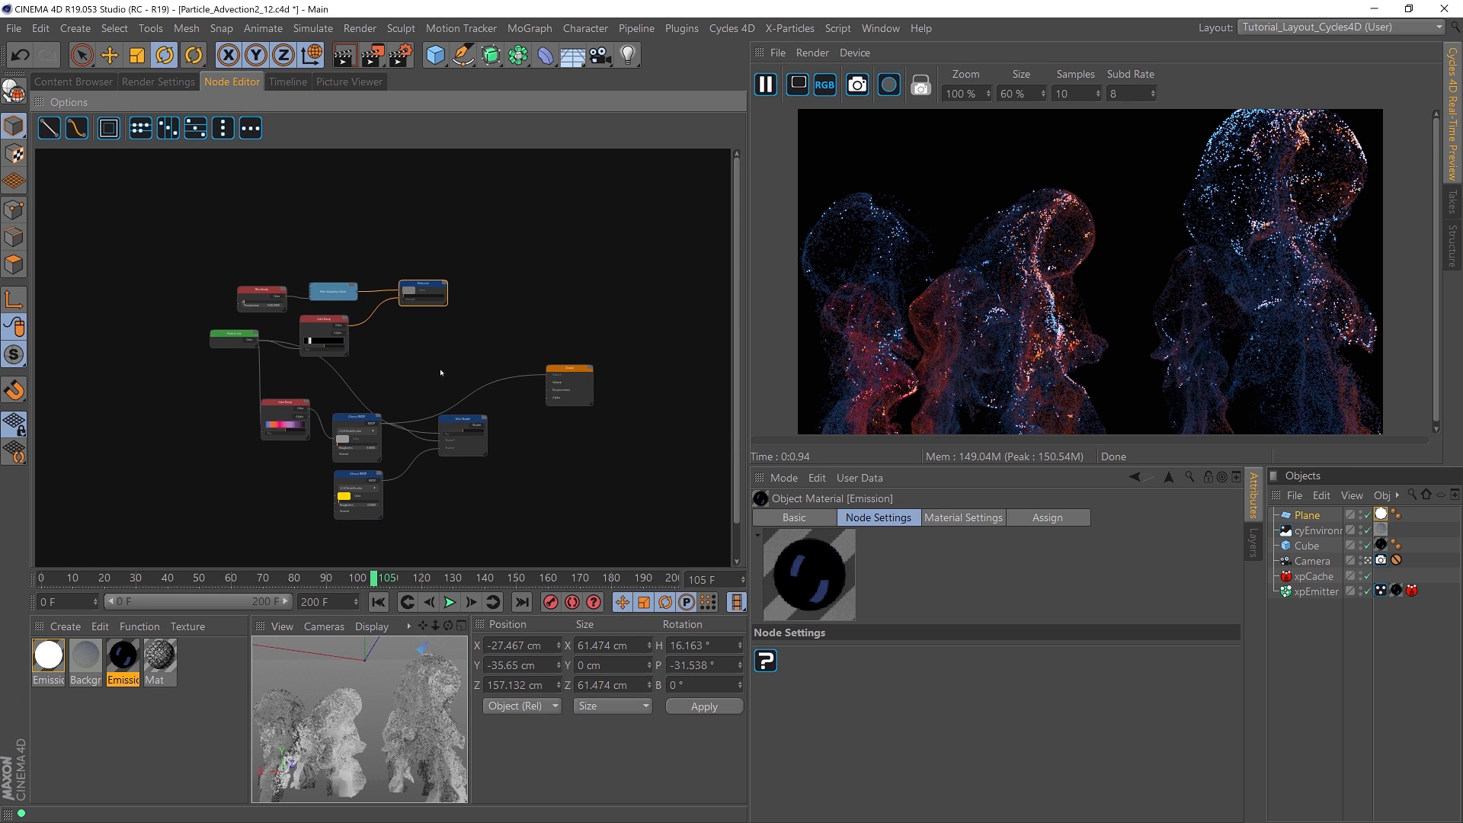
{"action": "right_click", "coordinate": [444, 296]}
{"action": "left_click", "coordinate": [457, 455]}
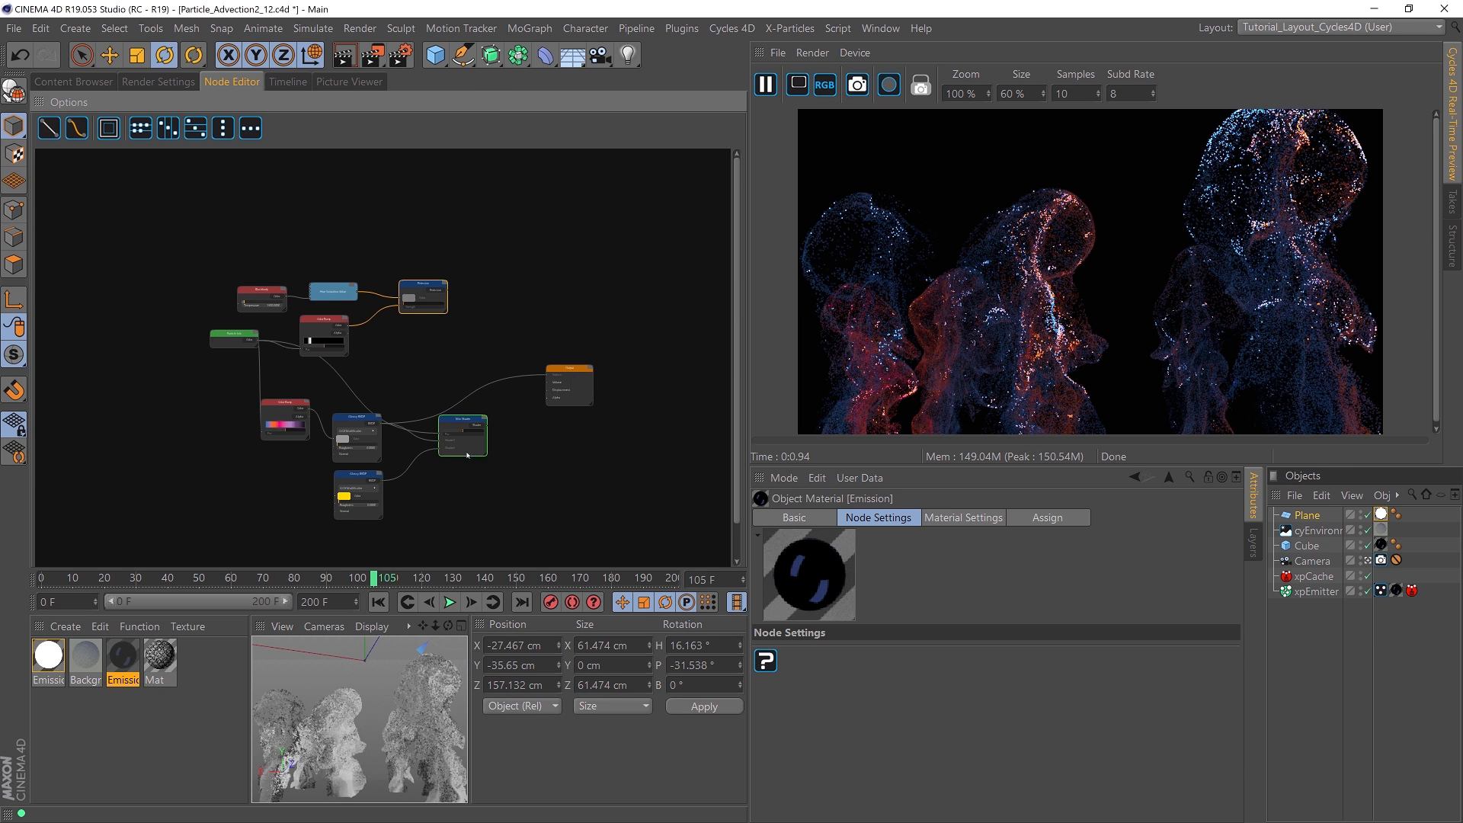
{"action": "right_click_drag", "start_coordinate": [467, 306], "coordinate": [471, 382], "text": "alt"}
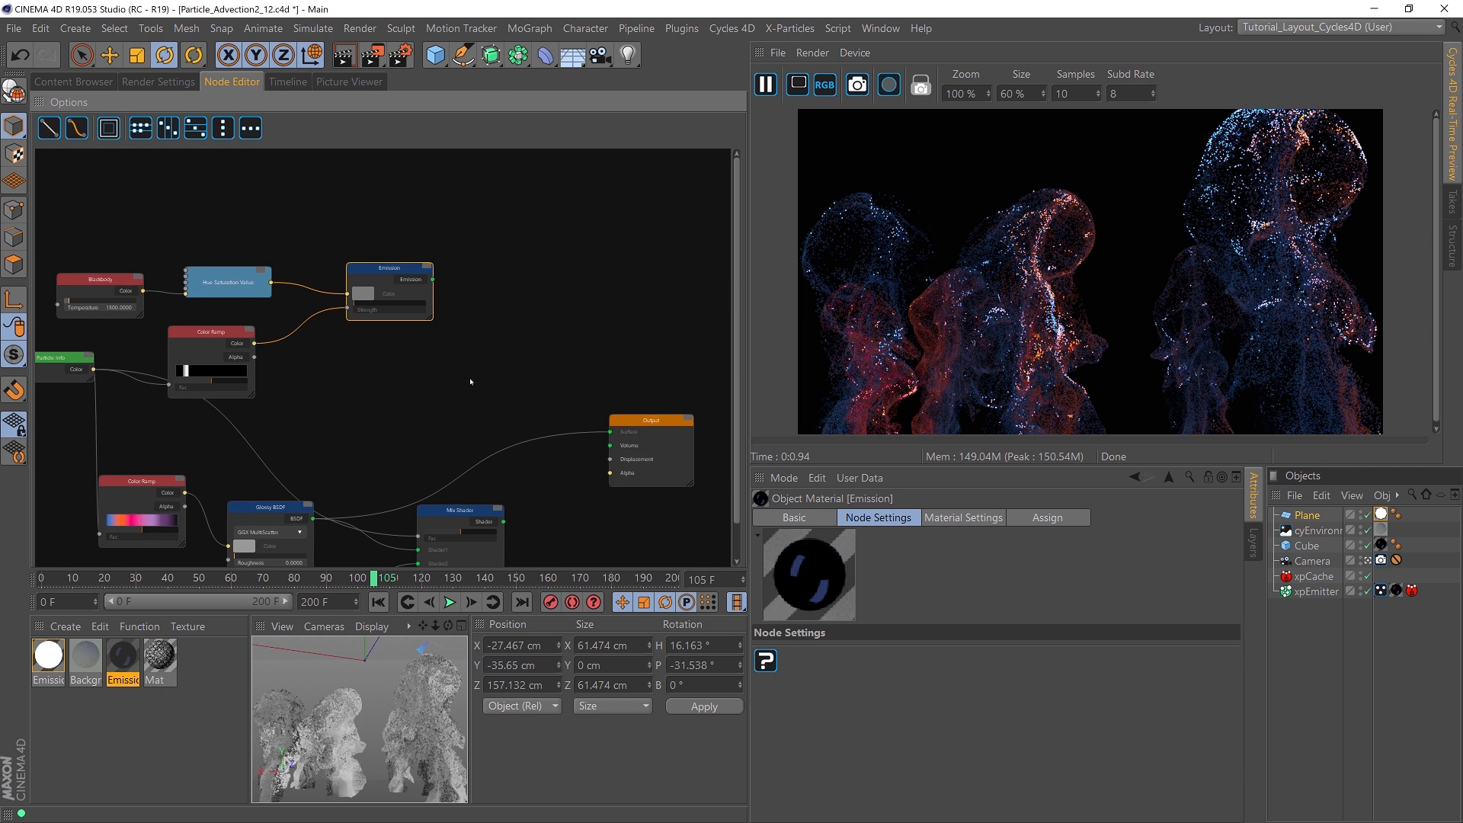
{"action": "middle_click_drag", "start_coordinate": [466, 390], "coordinate": [468, 343], "text": "alt"}
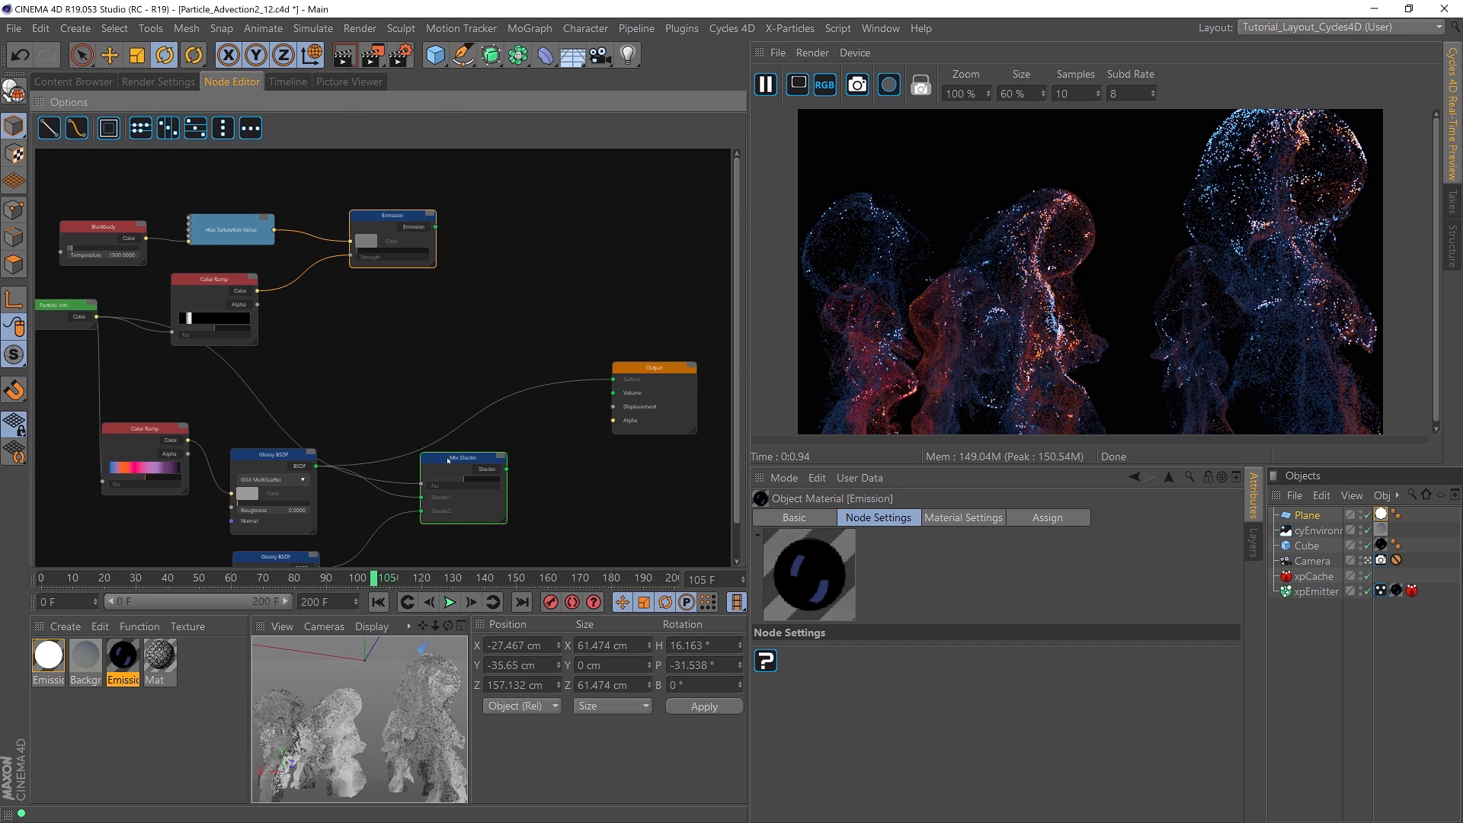
{"action": "left_click_drag", "start_coordinate": [455, 459], "coordinate": [419, 397]}
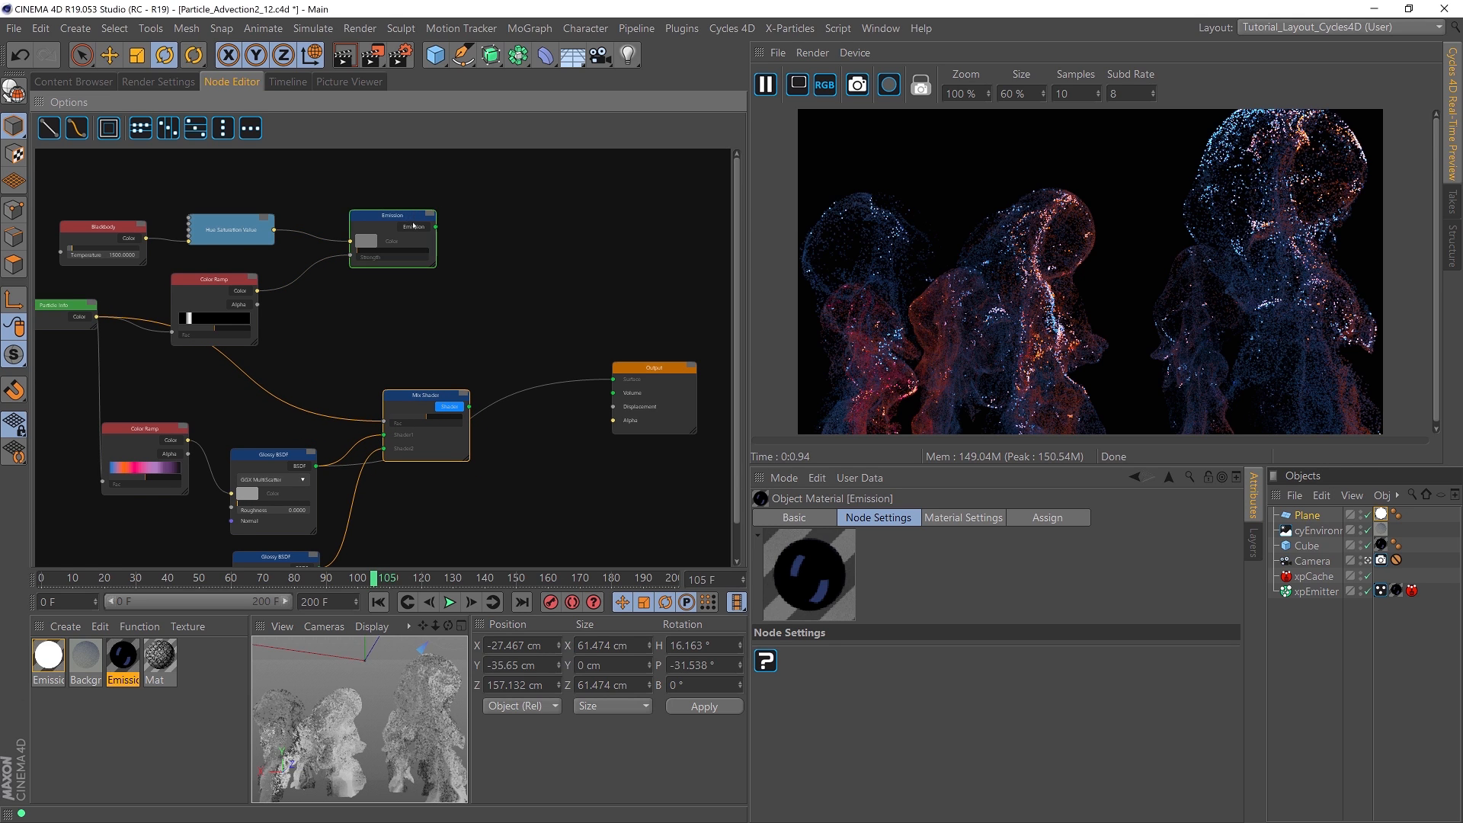
{"action": "left_click", "coordinate": [418, 229]}
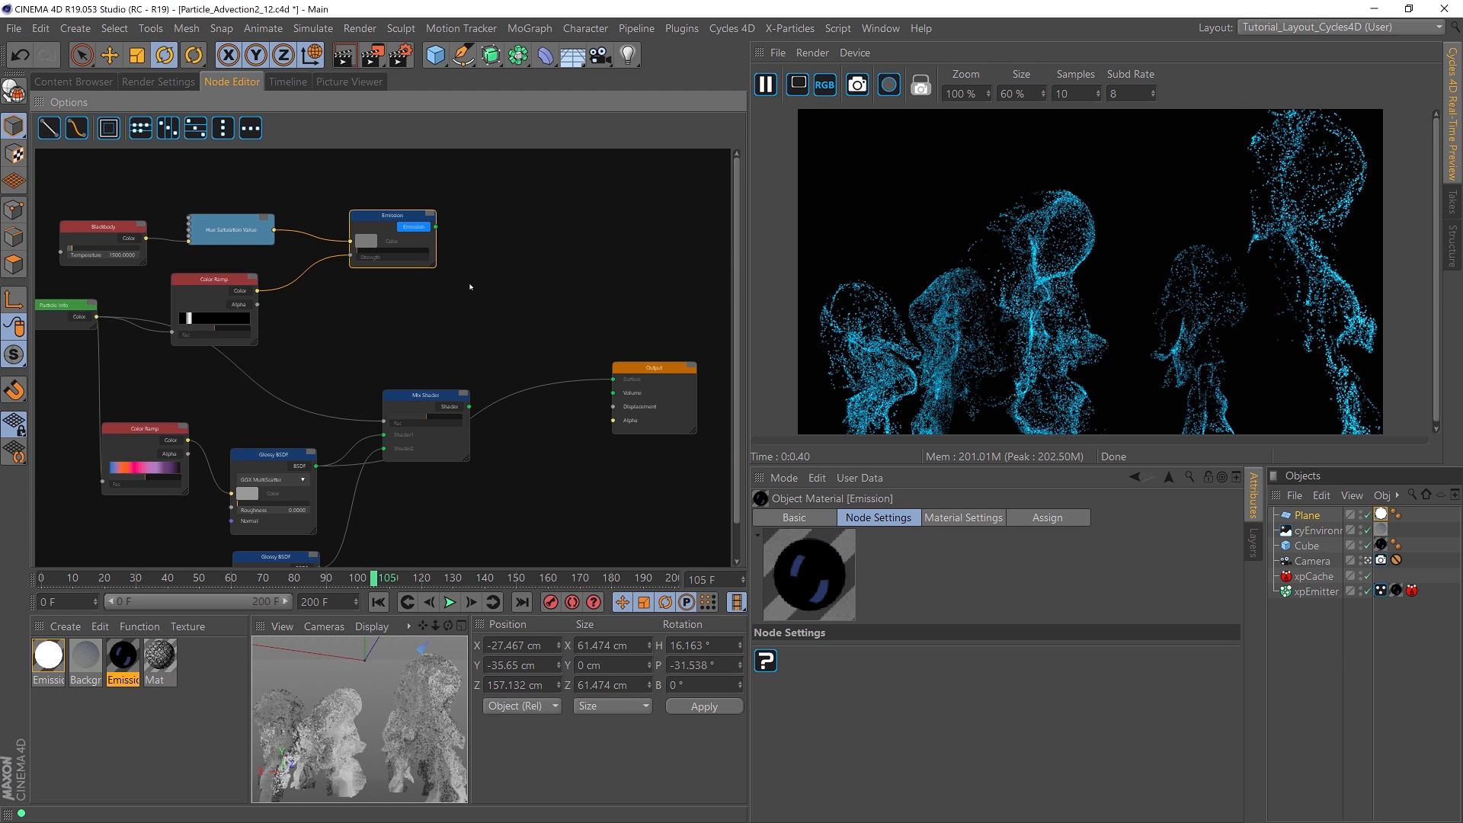
Step: Create an Add Shader node and connect Emission to its Shader1 input and Mix Shader to its Shader2 input
{"action": "right_click", "coordinate": [455, 319]}
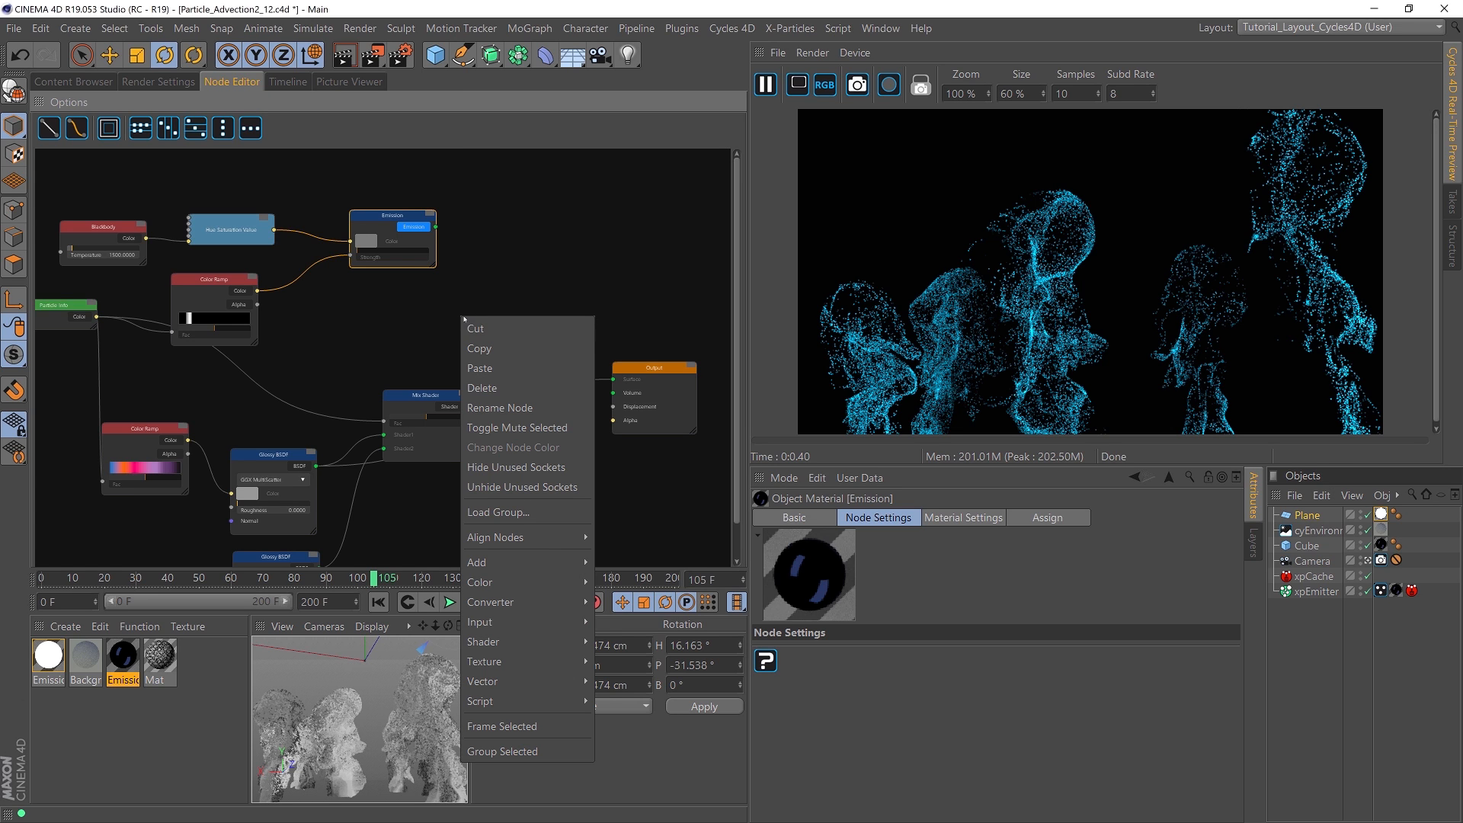
{"action": "mouse_move", "coordinate": [491, 642]}
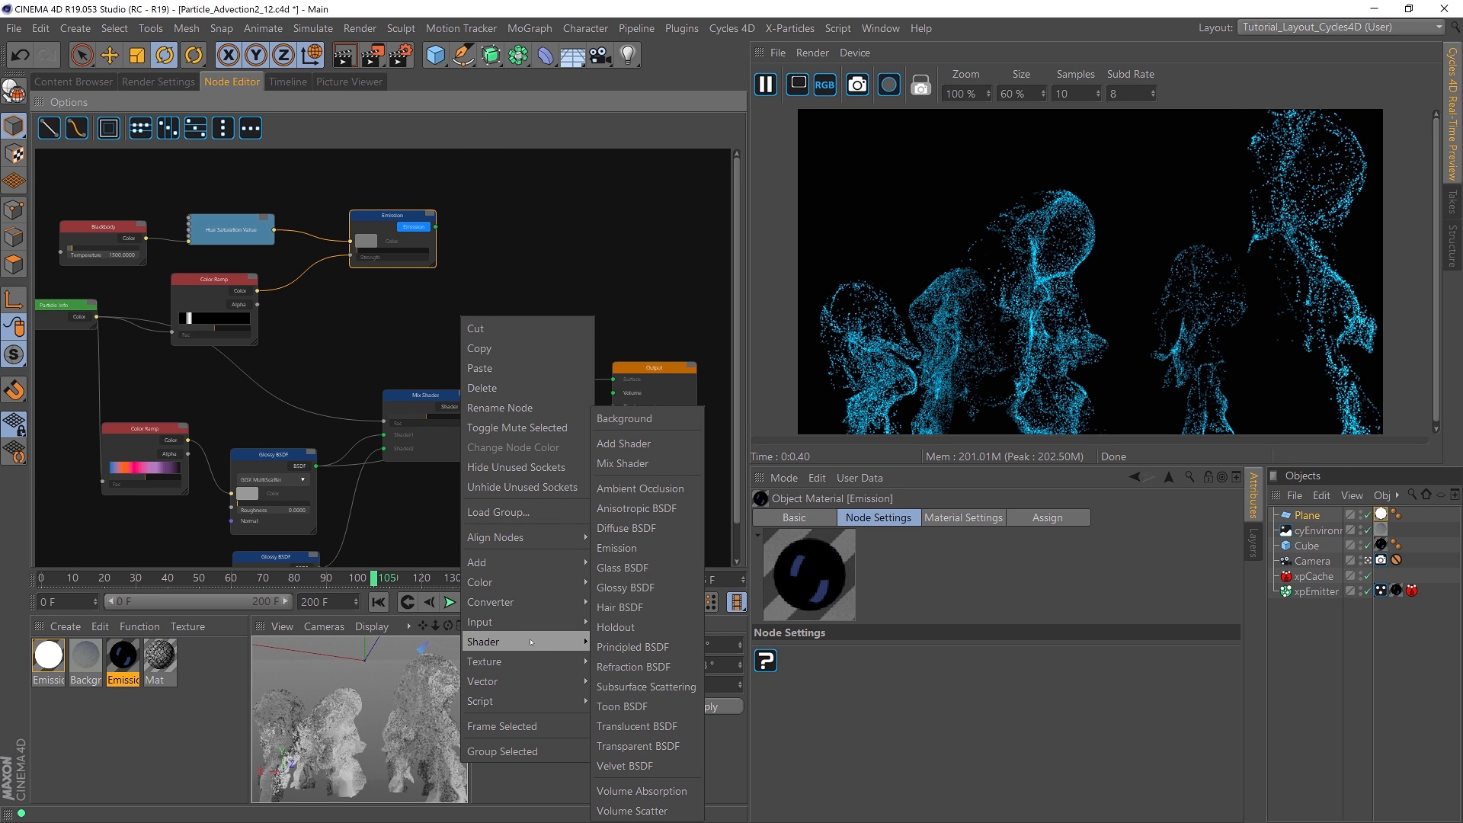
{"action": "left_click", "coordinate": [633, 443]}
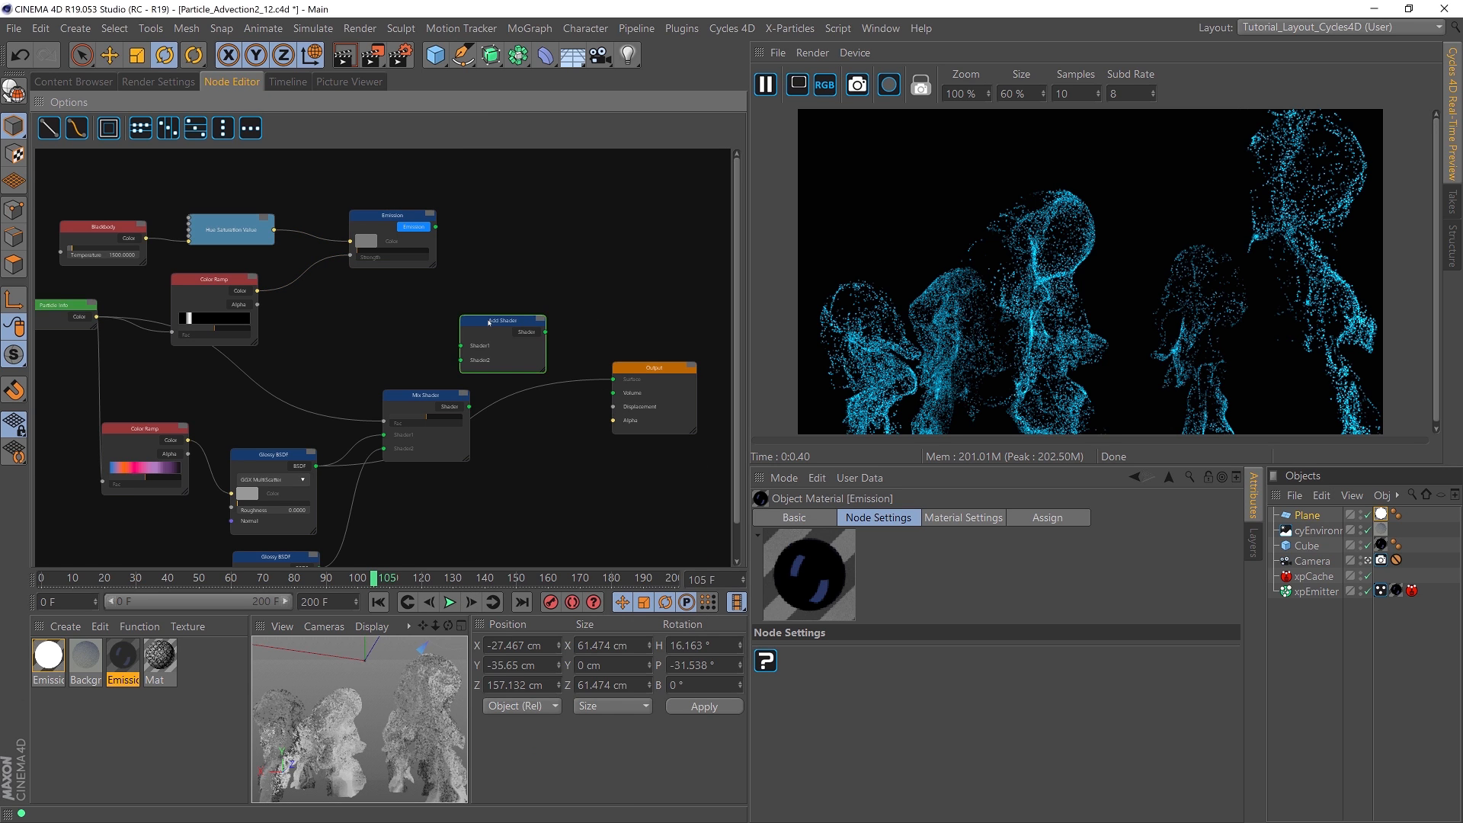
{"action": "left_click_drag", "start_coordinate": [488, 321], "coordinate": [525, 293]}
{"action": "left_click_drag", "start_coordinate": [471, 407], "coordinate": [498, 332]}
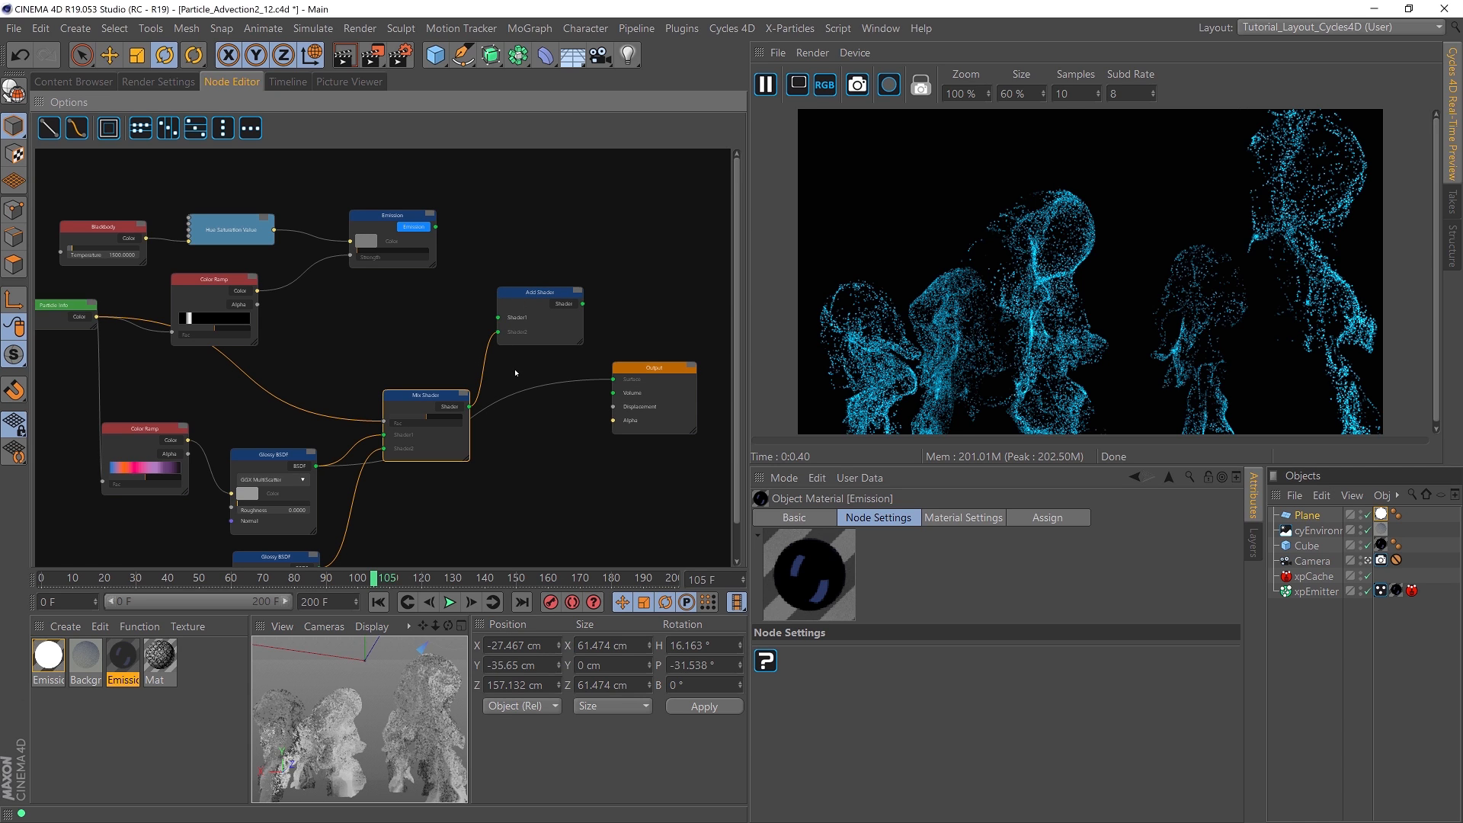
{"action": "left_click", "coordinate": [435, 226]}
{"action": "left_click_drag", "start_coordinate": [435, 227], "coordinate": [497, 317]}
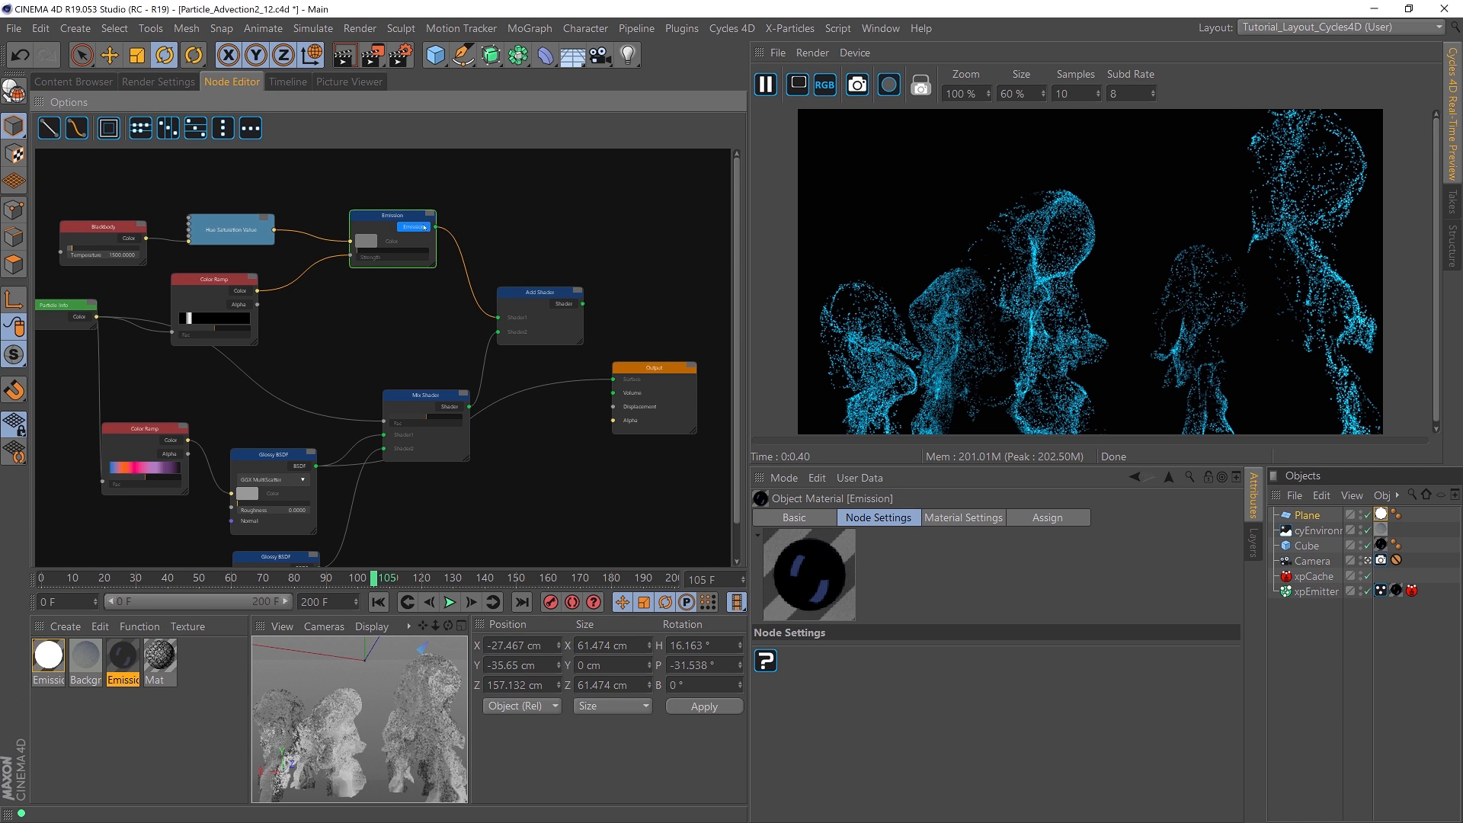
Step: Preview the Add Shader's combined result and connect it to the Output node's Surface input
{"action": "left_click", "coordinate": [566, 303]}
{"action": "left_click", "coordinate": [566, 306]}
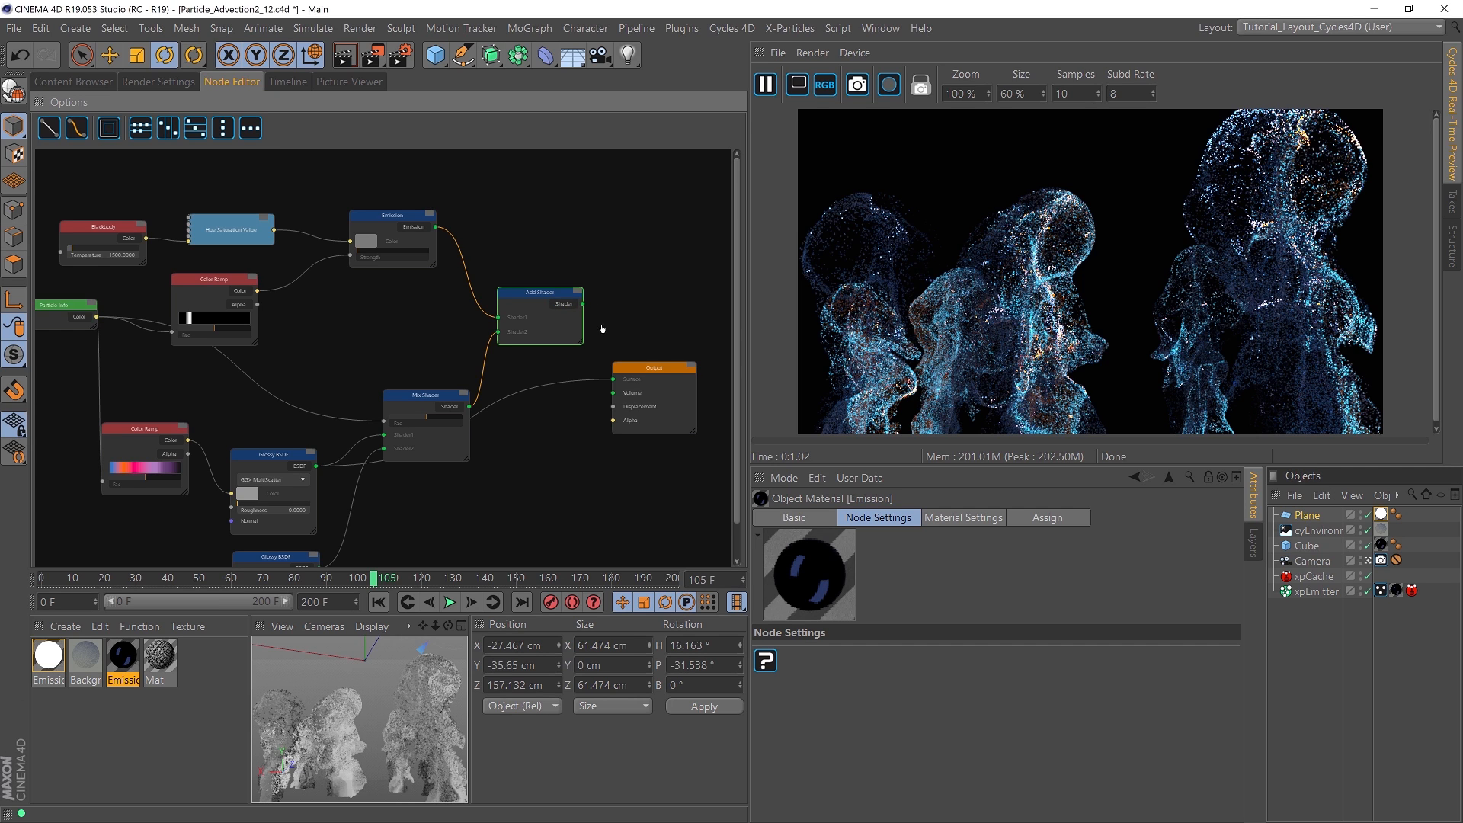
{"action": "left_click_drag", "start_coordinate": [602, 329], "coordinate": [614, 378]}
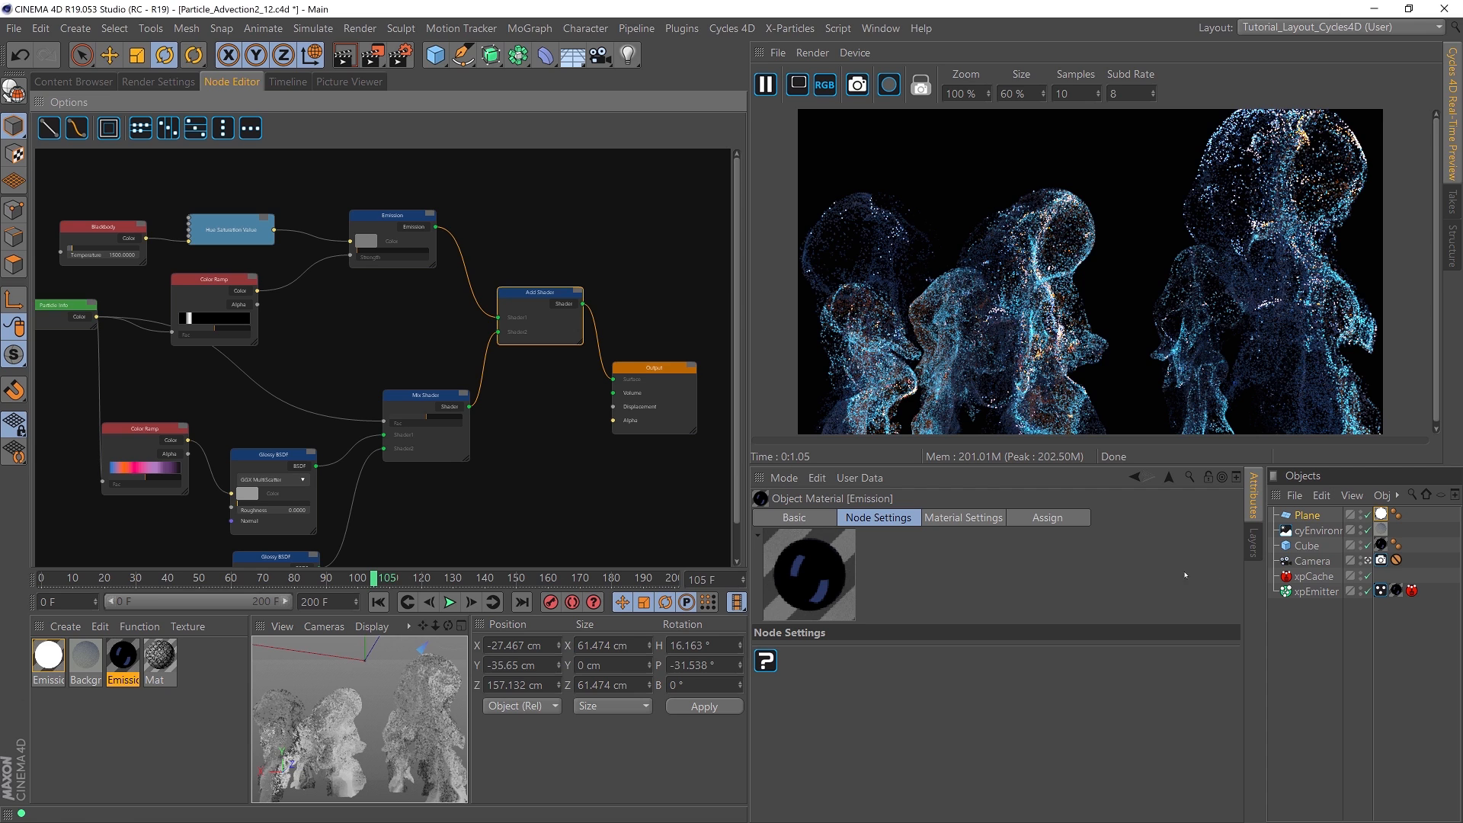
Step: Pick the middle smoke plume as the Camera's focus point, setting the focus distance to about 243.7 cm
{"action": "left_click", "coordinate": [1307, 561]}
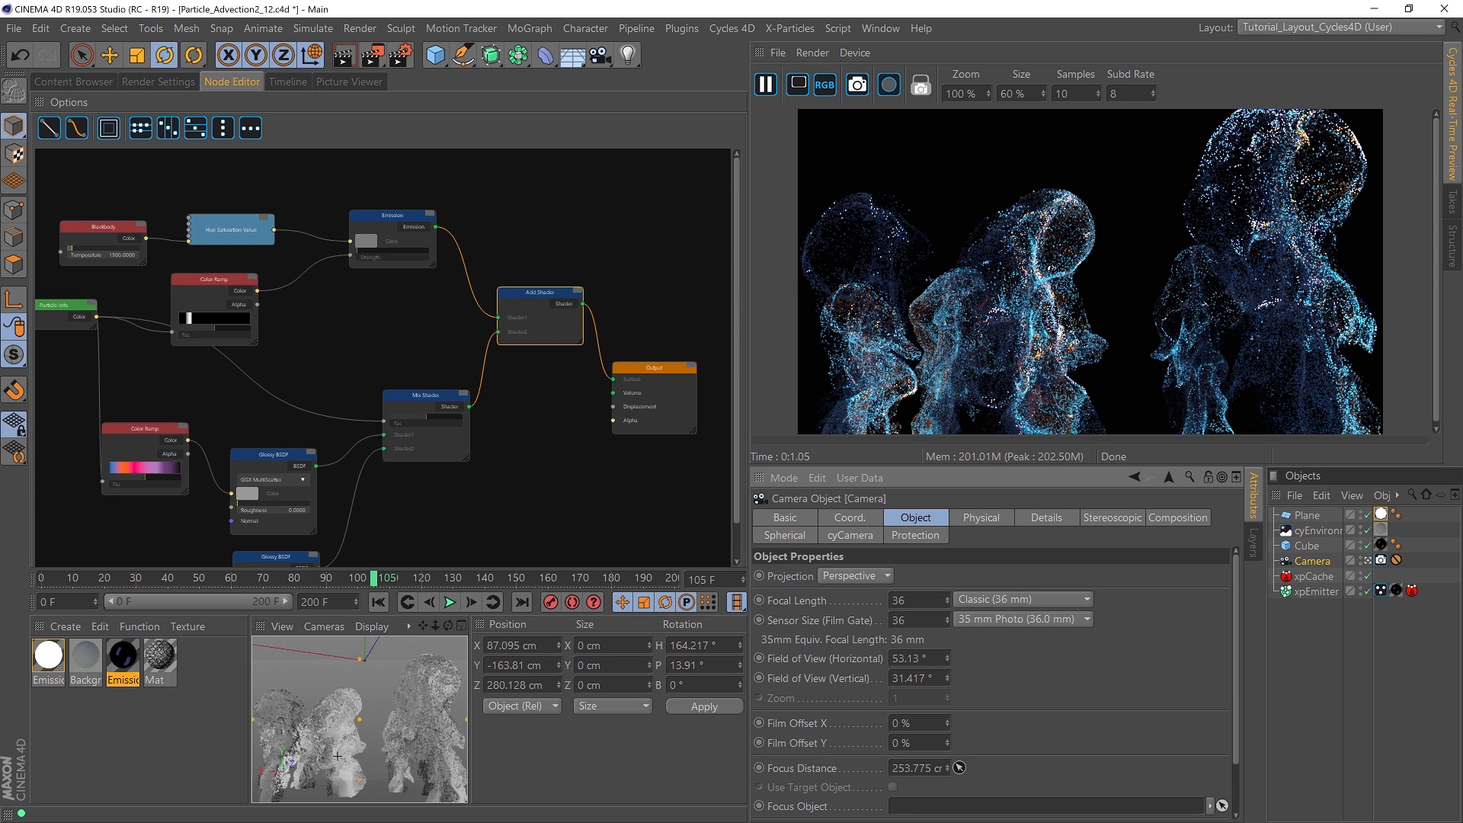
{"action": "left_click", "coordinate": [337, 754]}
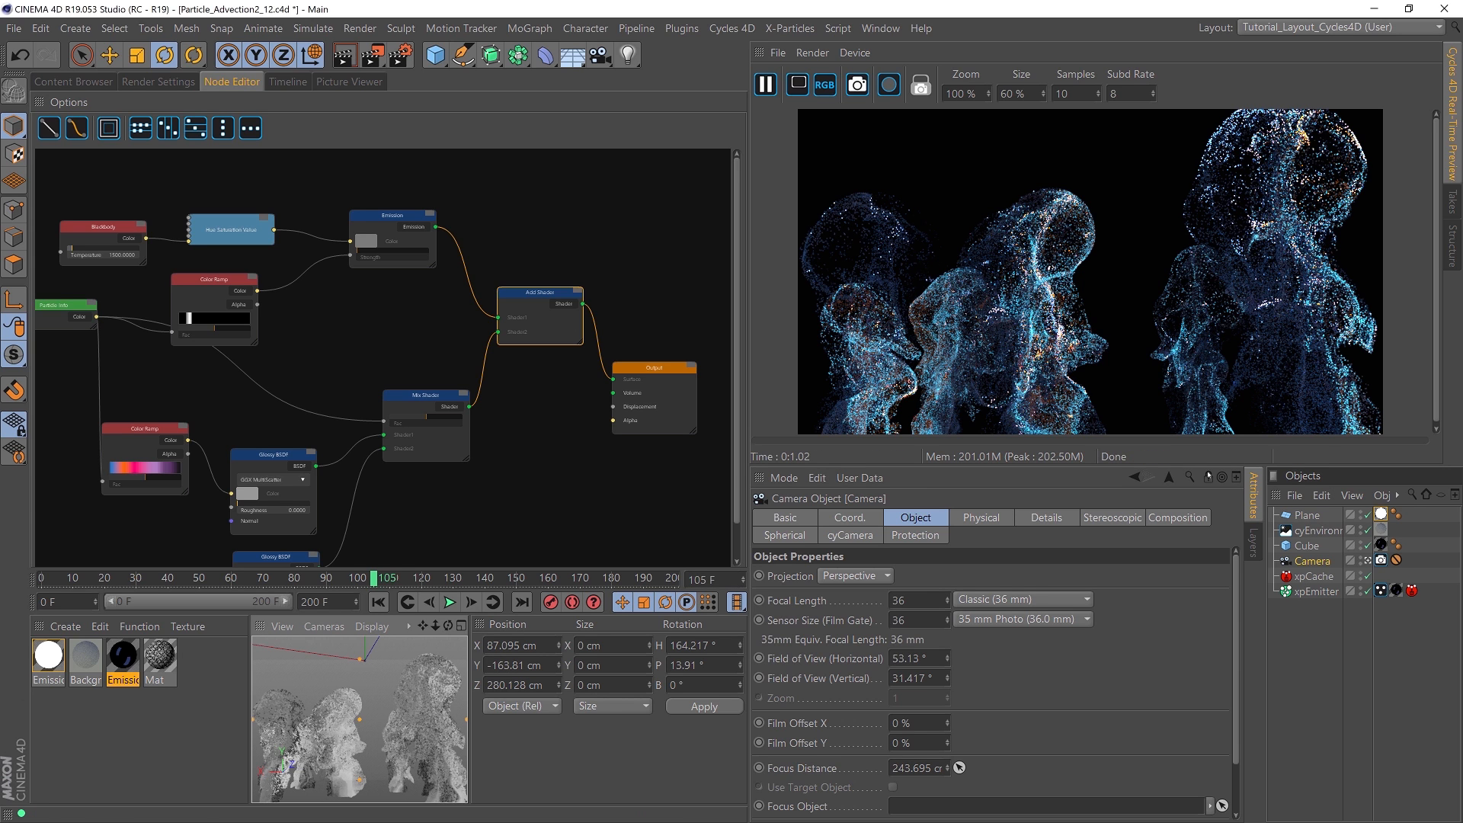
Step: Set the depth of field aperture size to 0.09 in the camera's Cycles 4D Camera tag, with the aperture type left at Radius
{"action": "left_click", "coordinate": [1381, 560]}
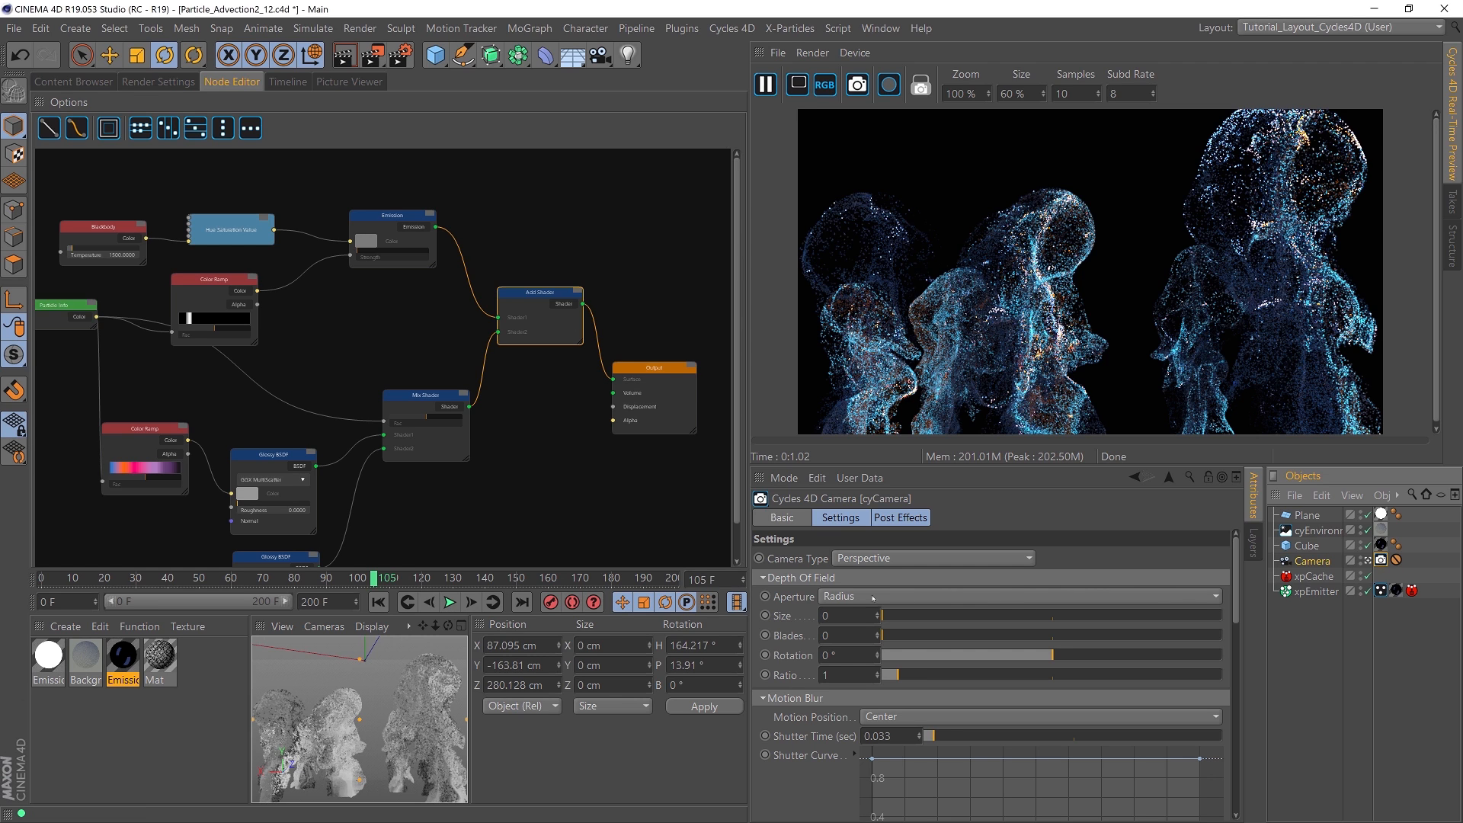
{"action": "left_click", "coordinate": [803, 578]}
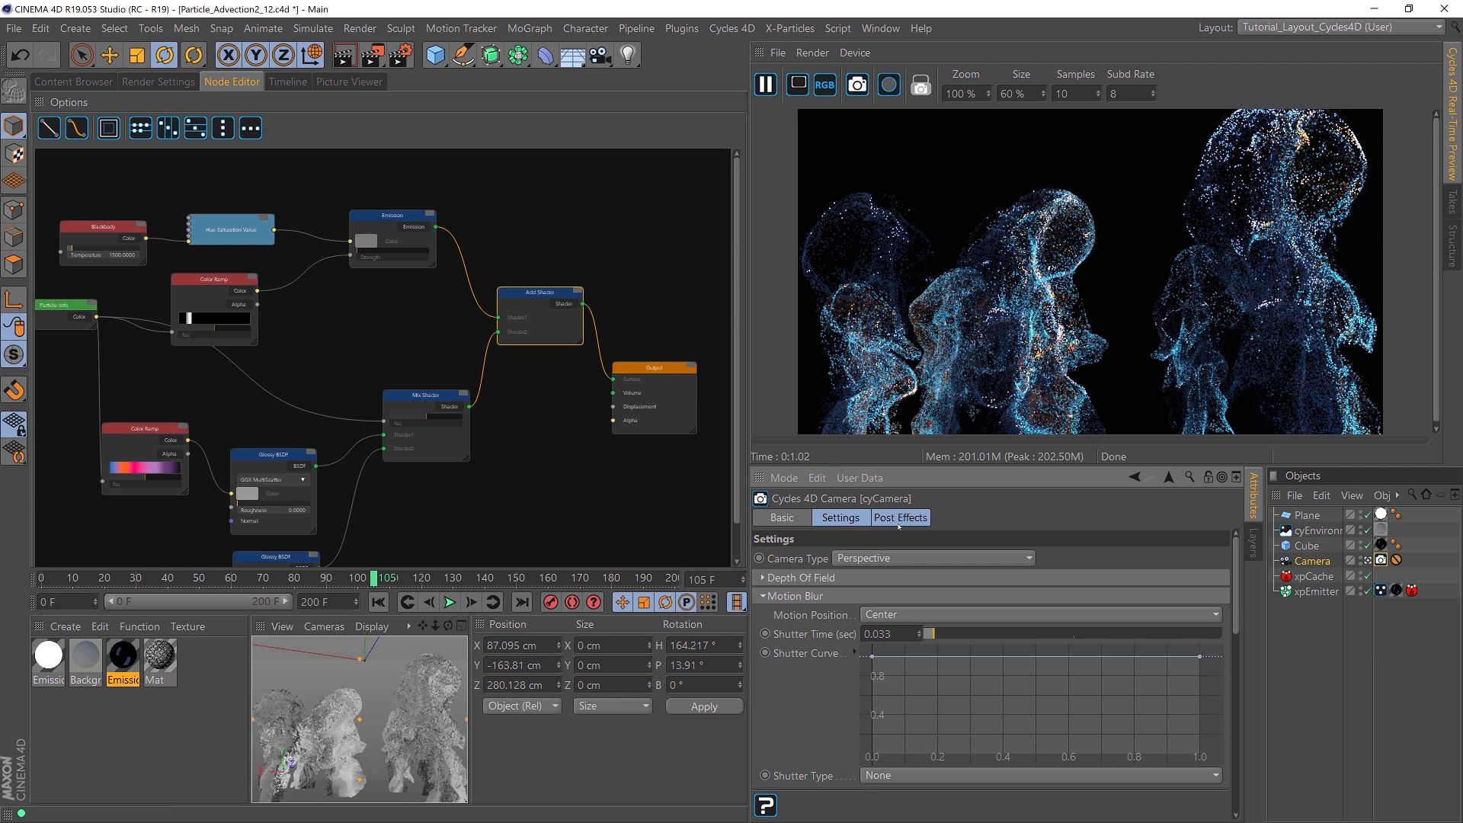
{"action": "left_click", "coordinate": [764, 579]}
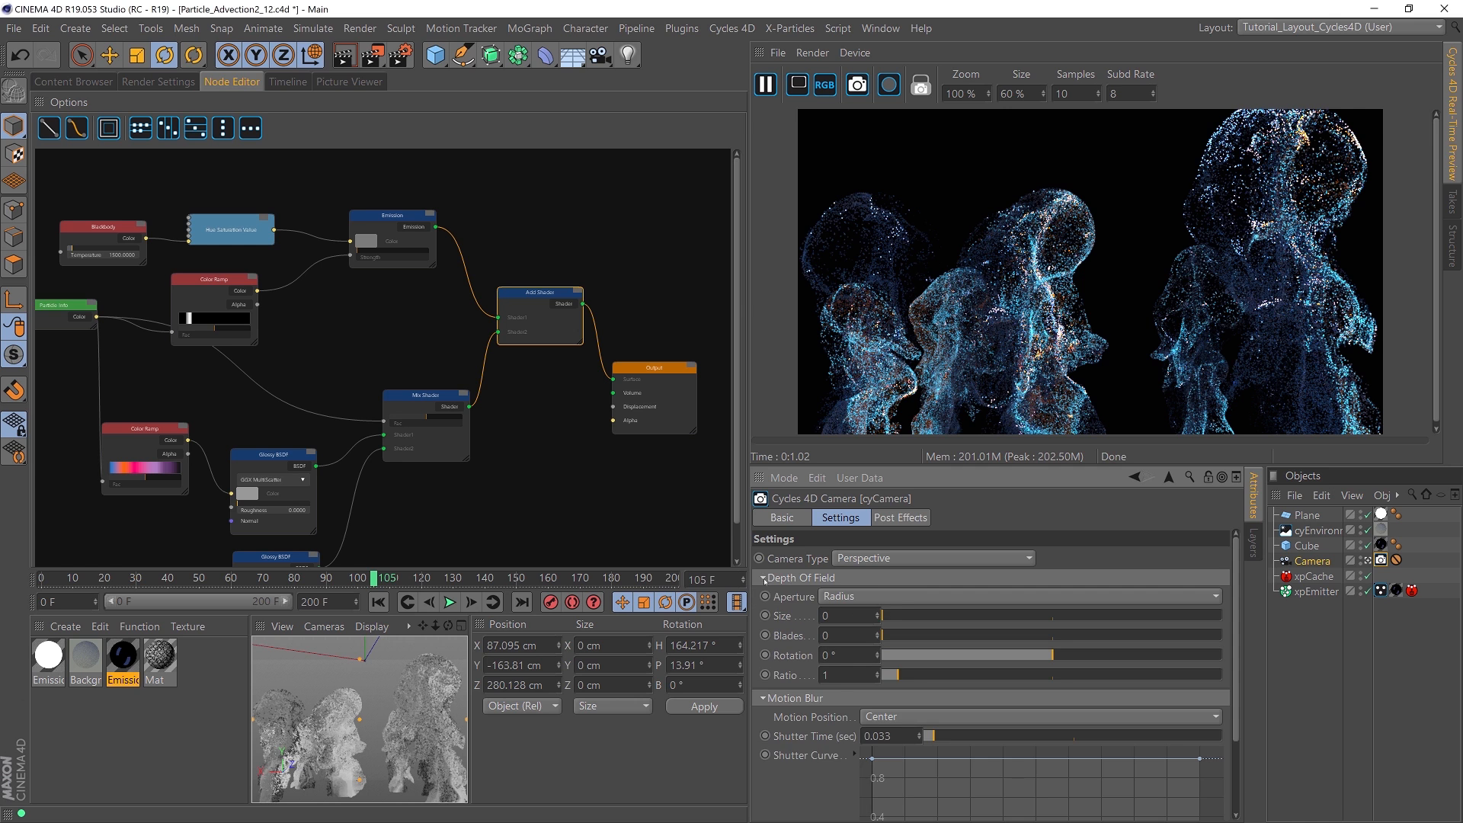
{"action": "left_click_drag", "start_coordinate": [886, 617], "coordinate": [892, 617]}
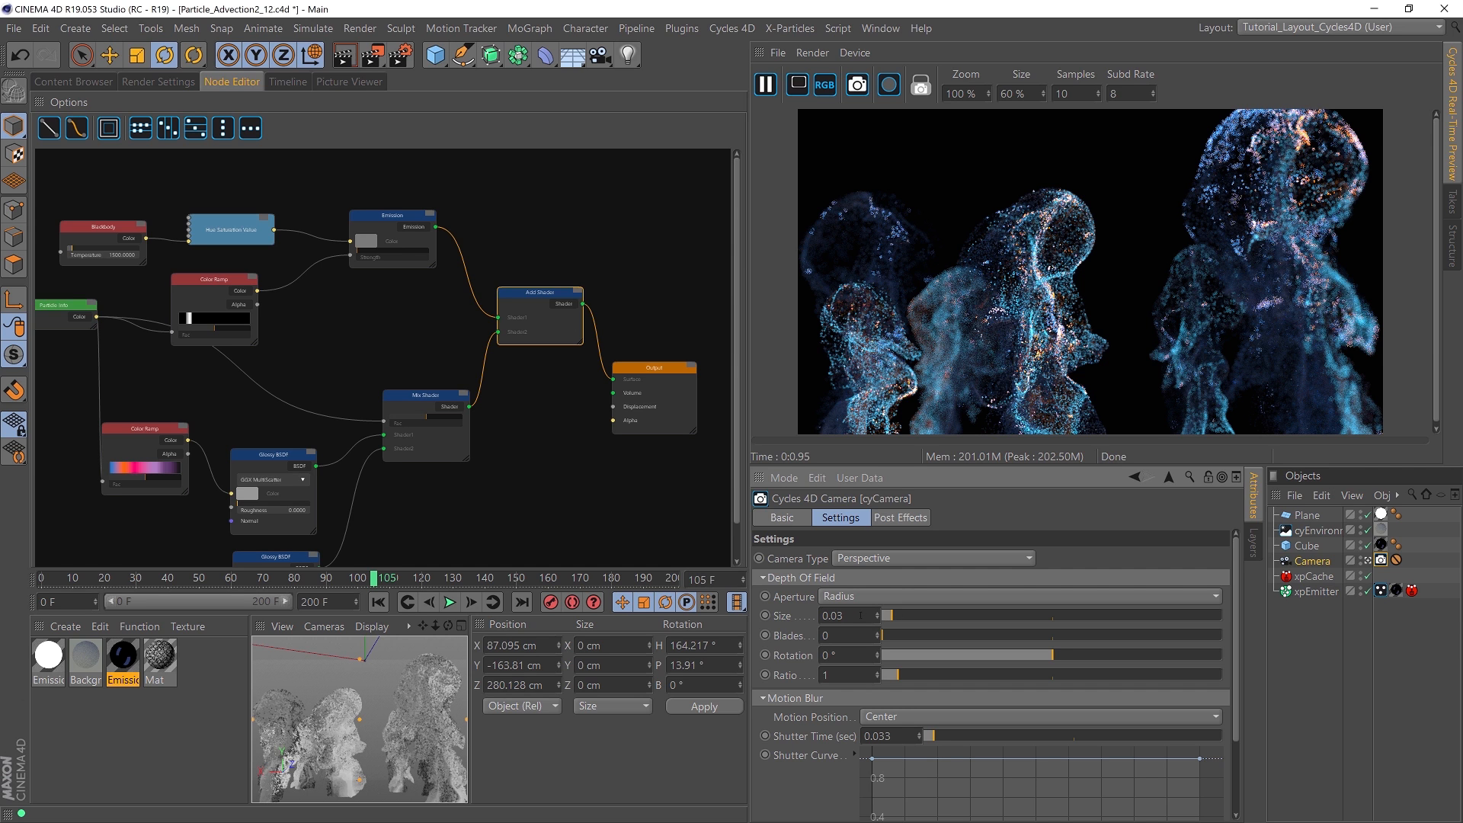
{"action": "left_click", "coordinate": [859, 615]}
{"action": "type", "text": "0.06"}
{"action": "key", "text": "Return"}
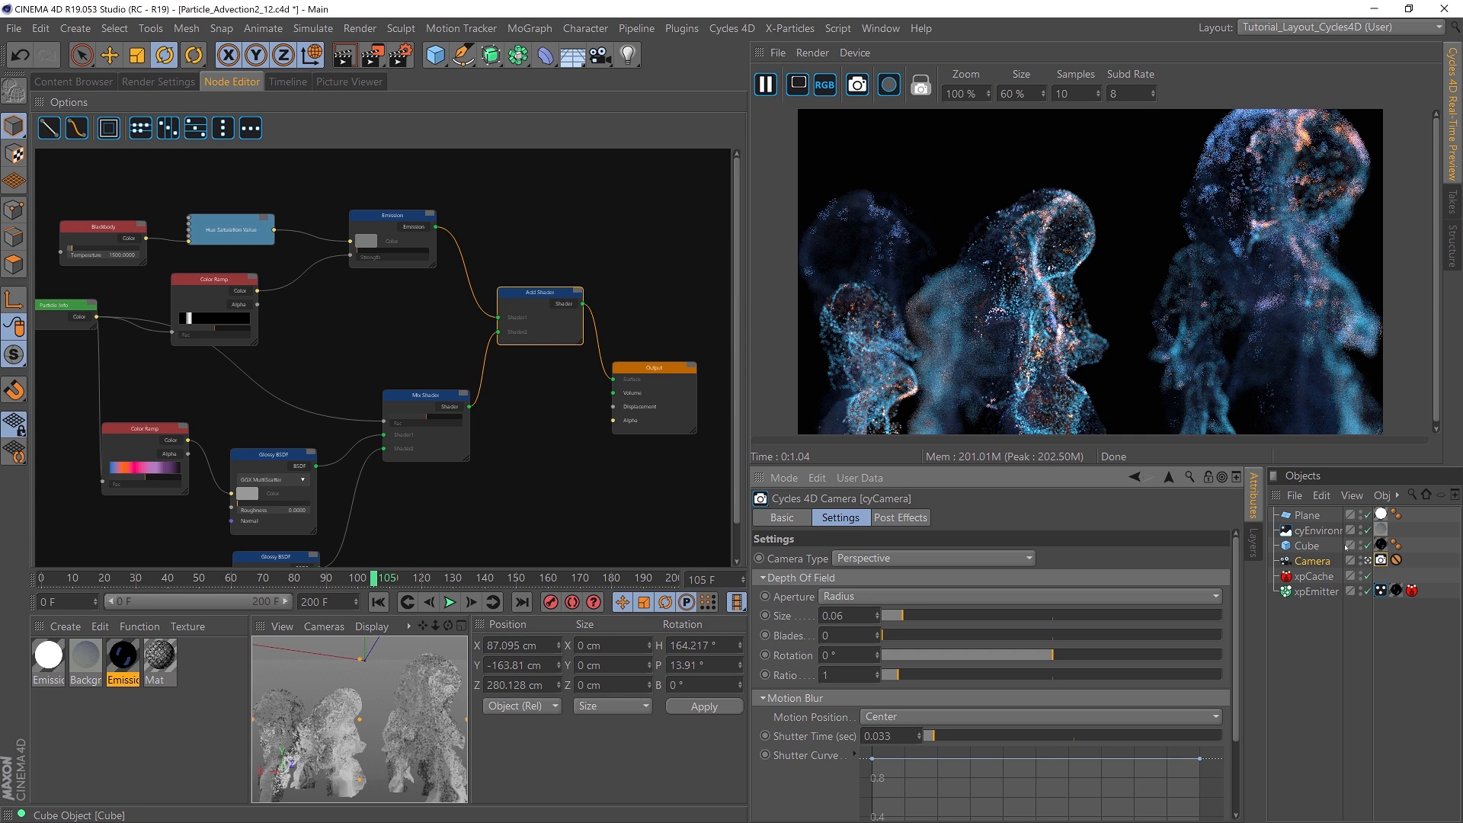
{"action": "left_click_drag", "start_coordinate": [905, 615], "coordinate": [913, 615]}
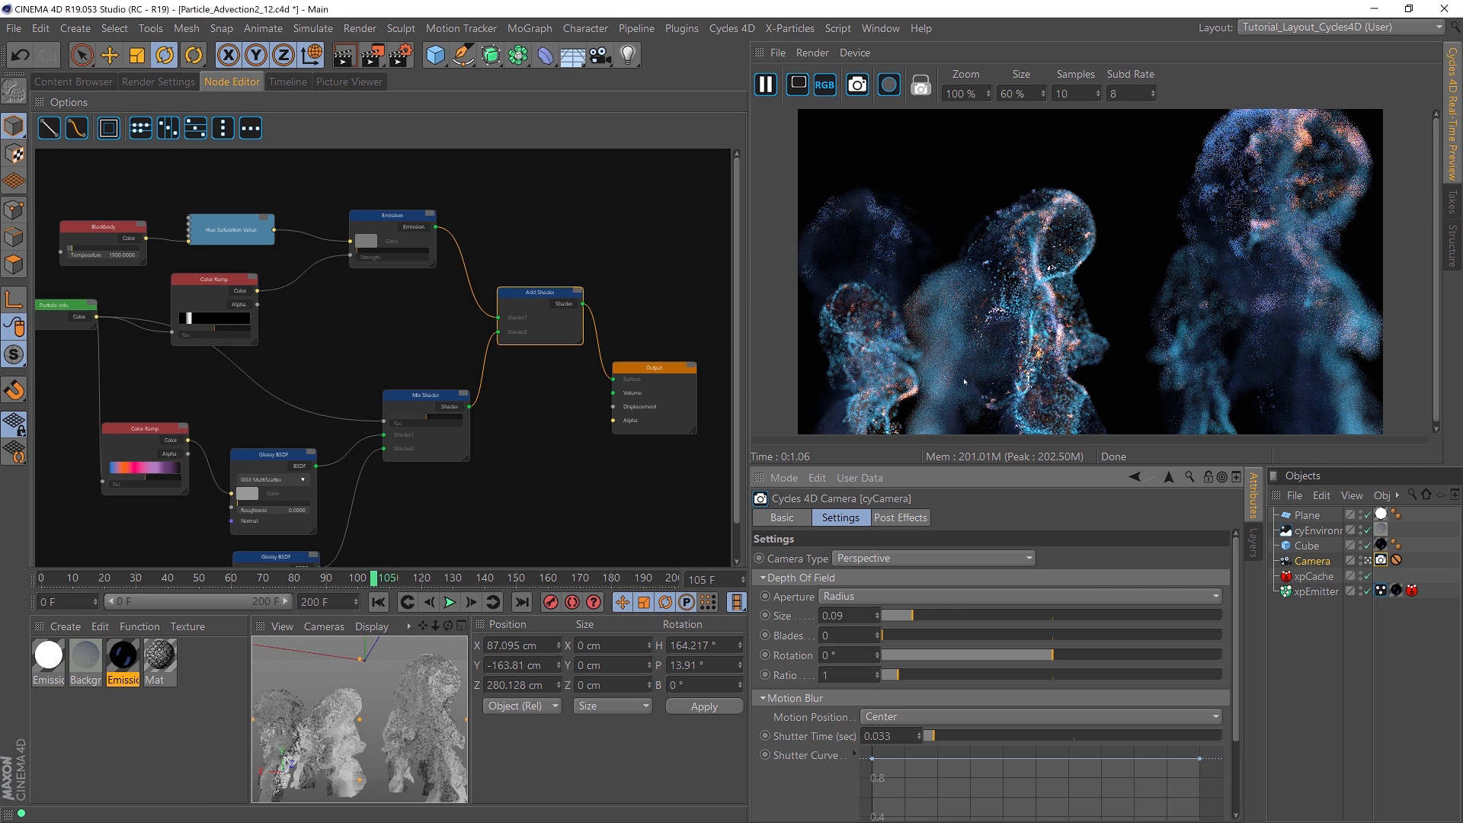
Step: Enlarge the real-time preview area and set the preview render size to 80%
{"action": "left_click_drag", "start_coordinate": [776, 465], "coordinate": [777, 598]}
{"action": "left_click_drag", "start_coordinate": [1033, 94], "coordinate": [978, 97]}
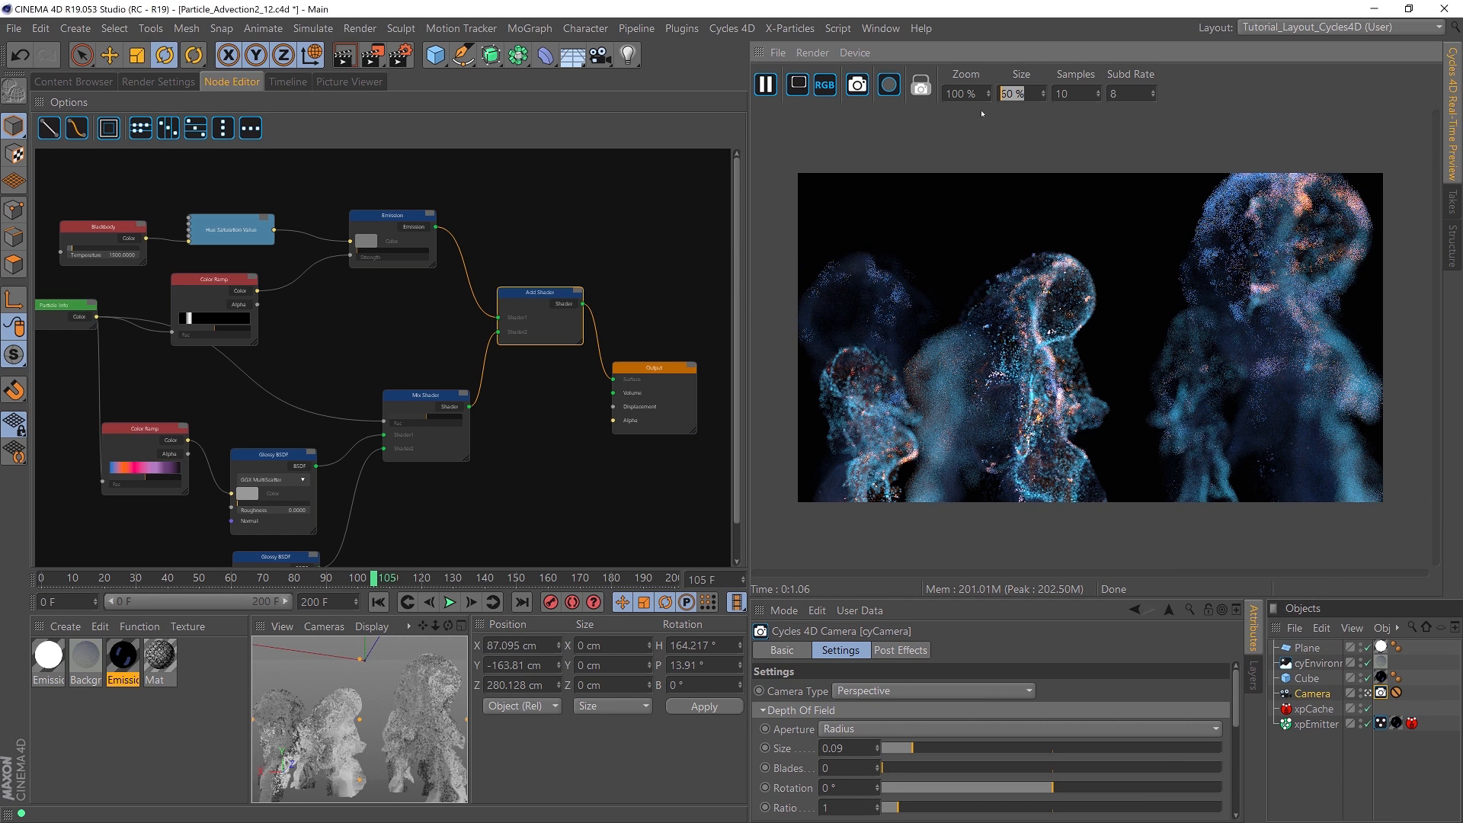
{"action": "type", "text": "80"}
{"action": "key", "text": "Return"}
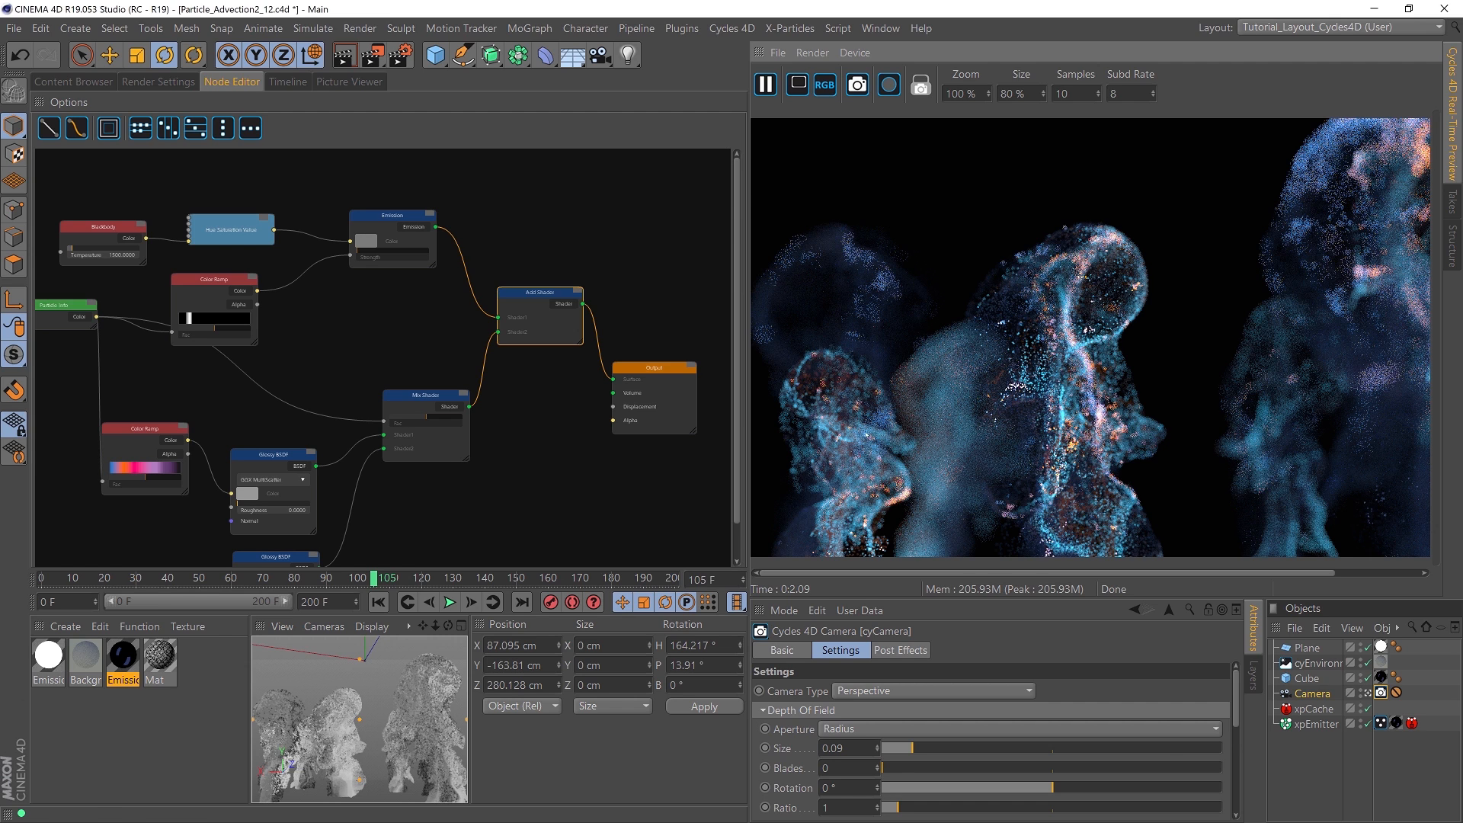
Step: Pick the left smoke plume as the Camera's focus point, and adjust the focus distance to 256.34 cm
{"action": "left_click", "coordinate": [1312, 694]}
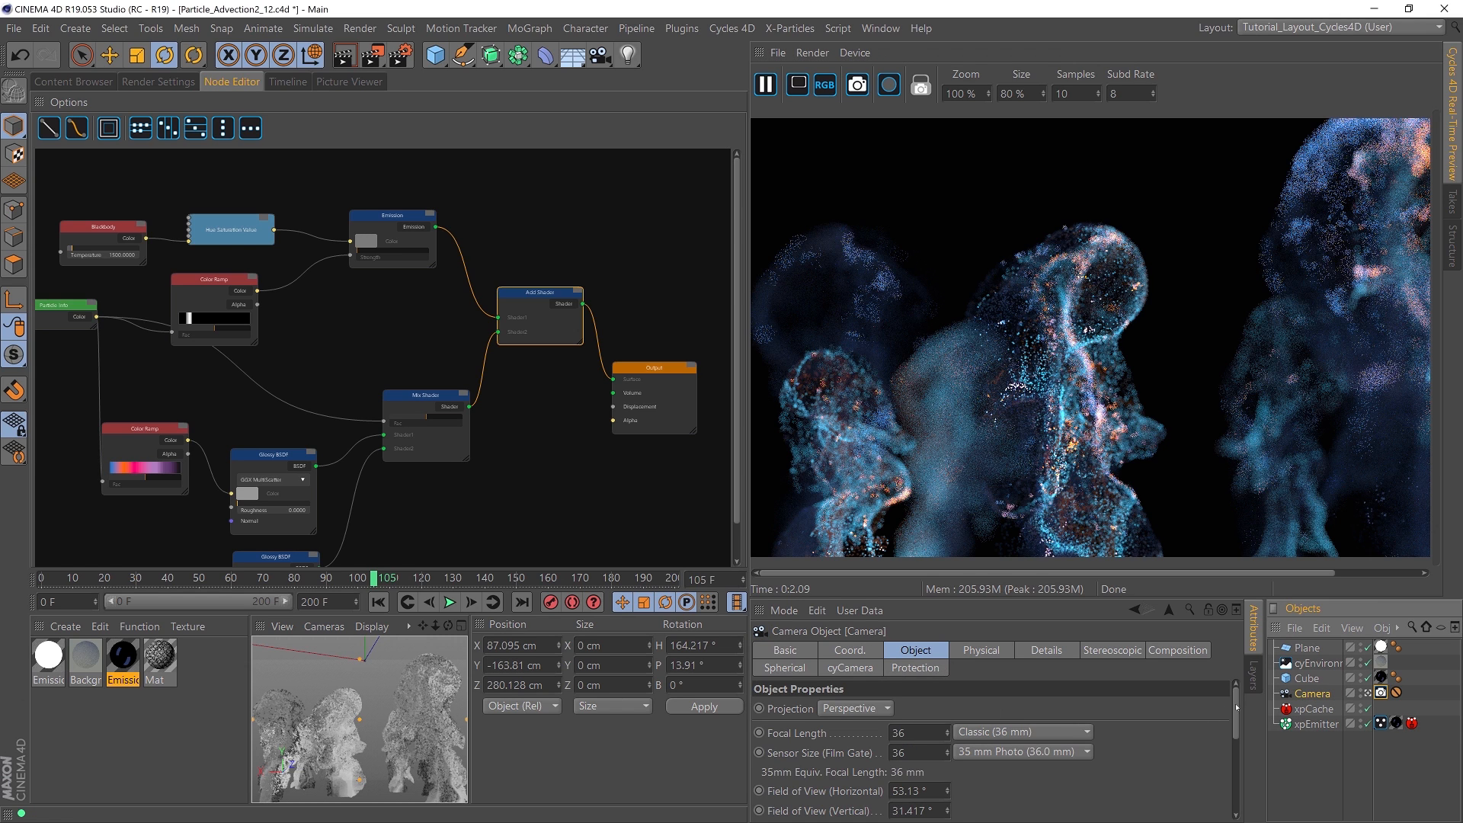
{"action": "scroll", "coordinate": [1237, 707], "scroll_direction": "down", "scroll_amount": 3}
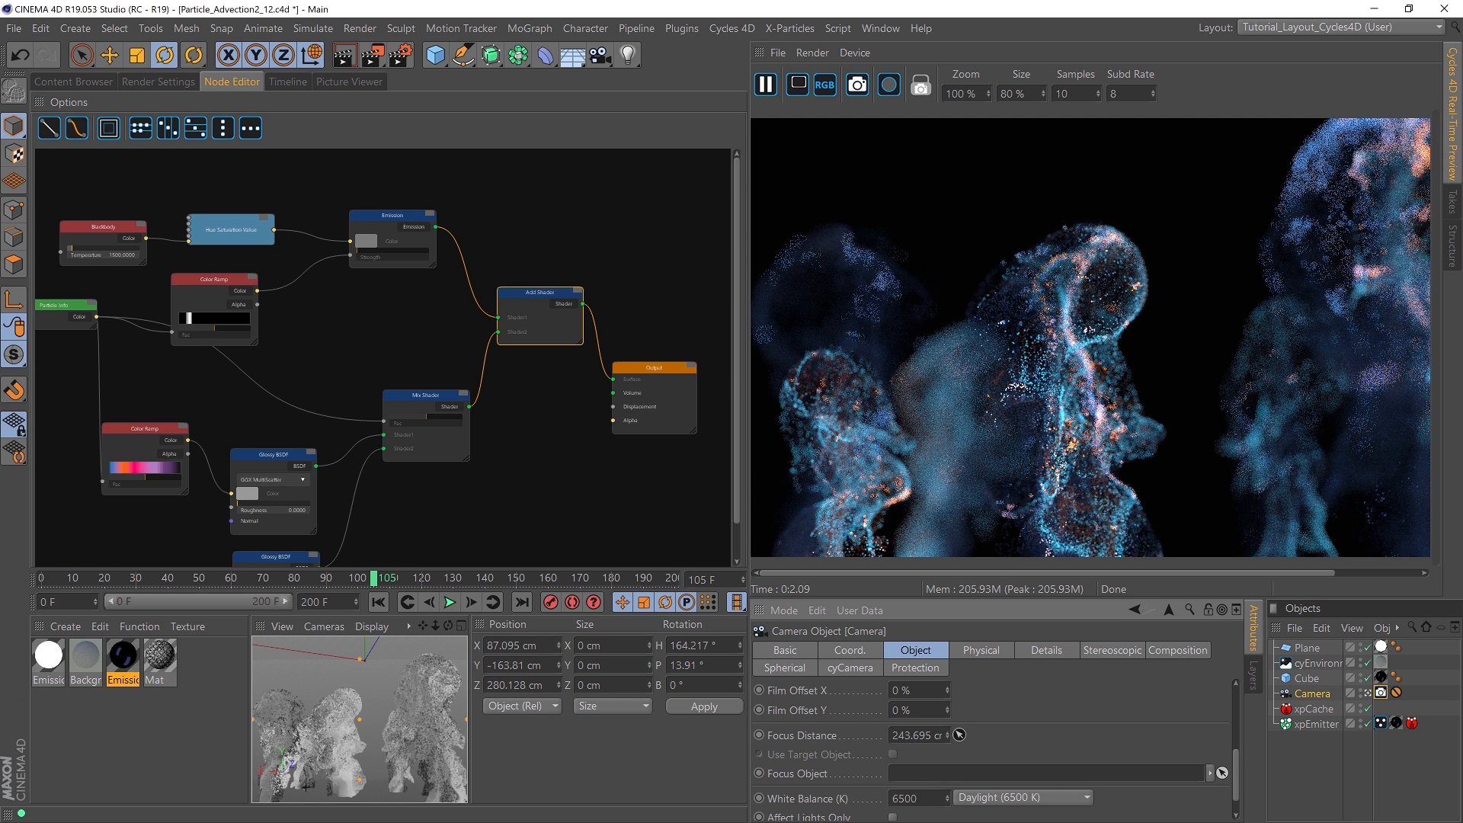
{"action": "left_click", "coordinate": [288, 761]}
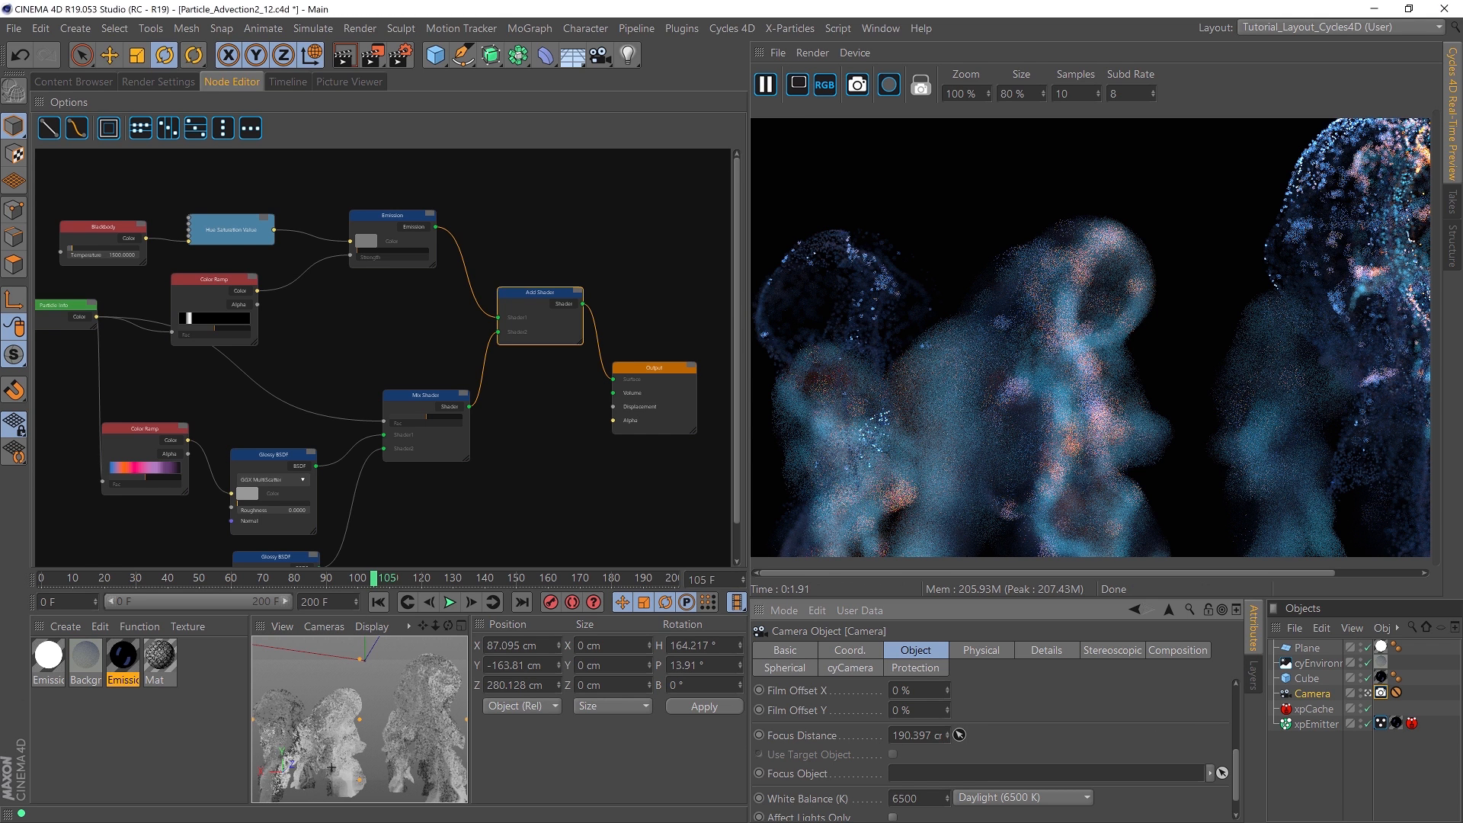
{"action": "left_click", "coordinate": [292, 762]}
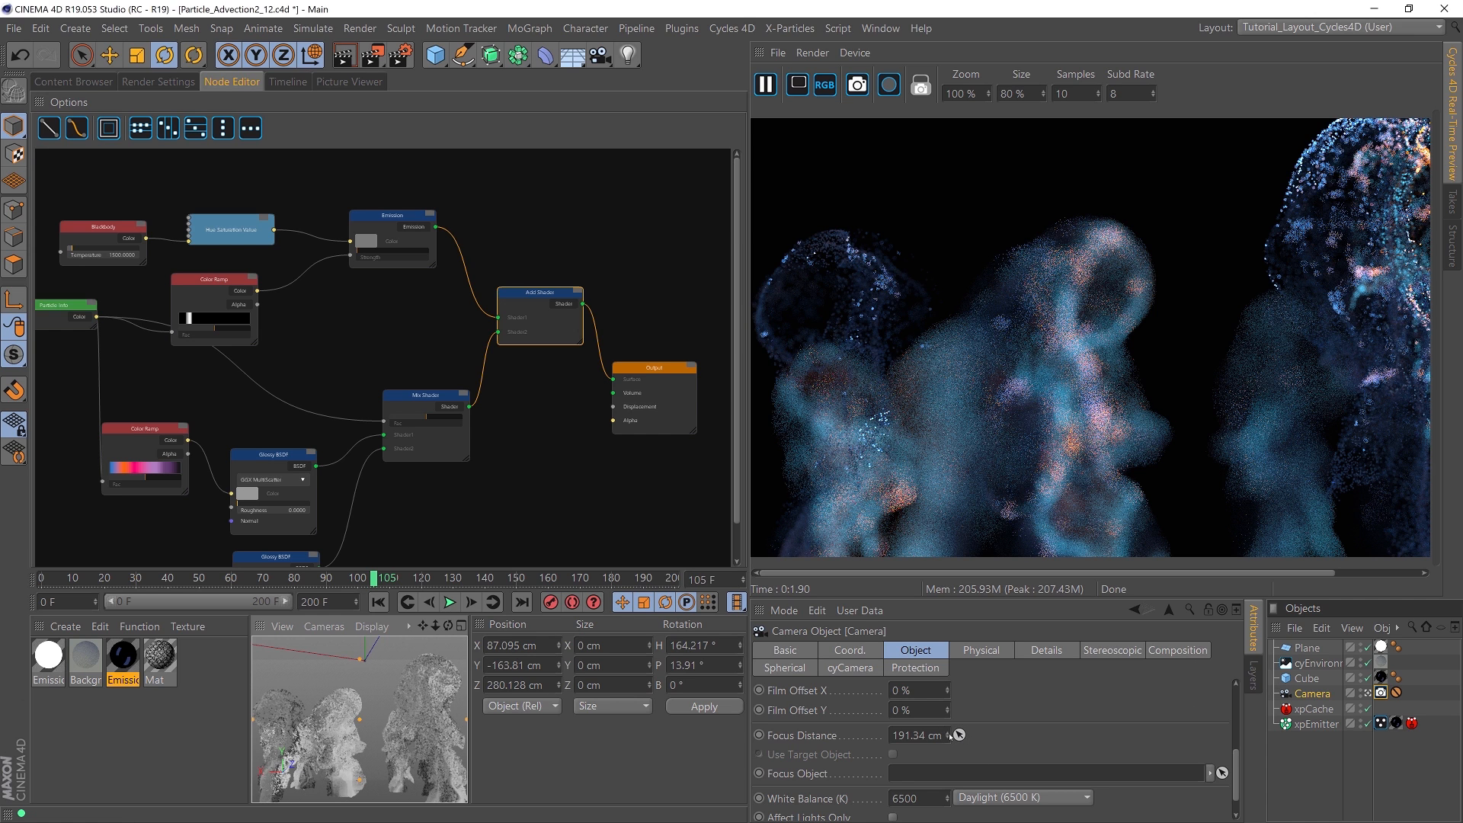
{"action": "left_click_drag", "start_coordinate": [949, 735], "coordinate": [956, 710]}
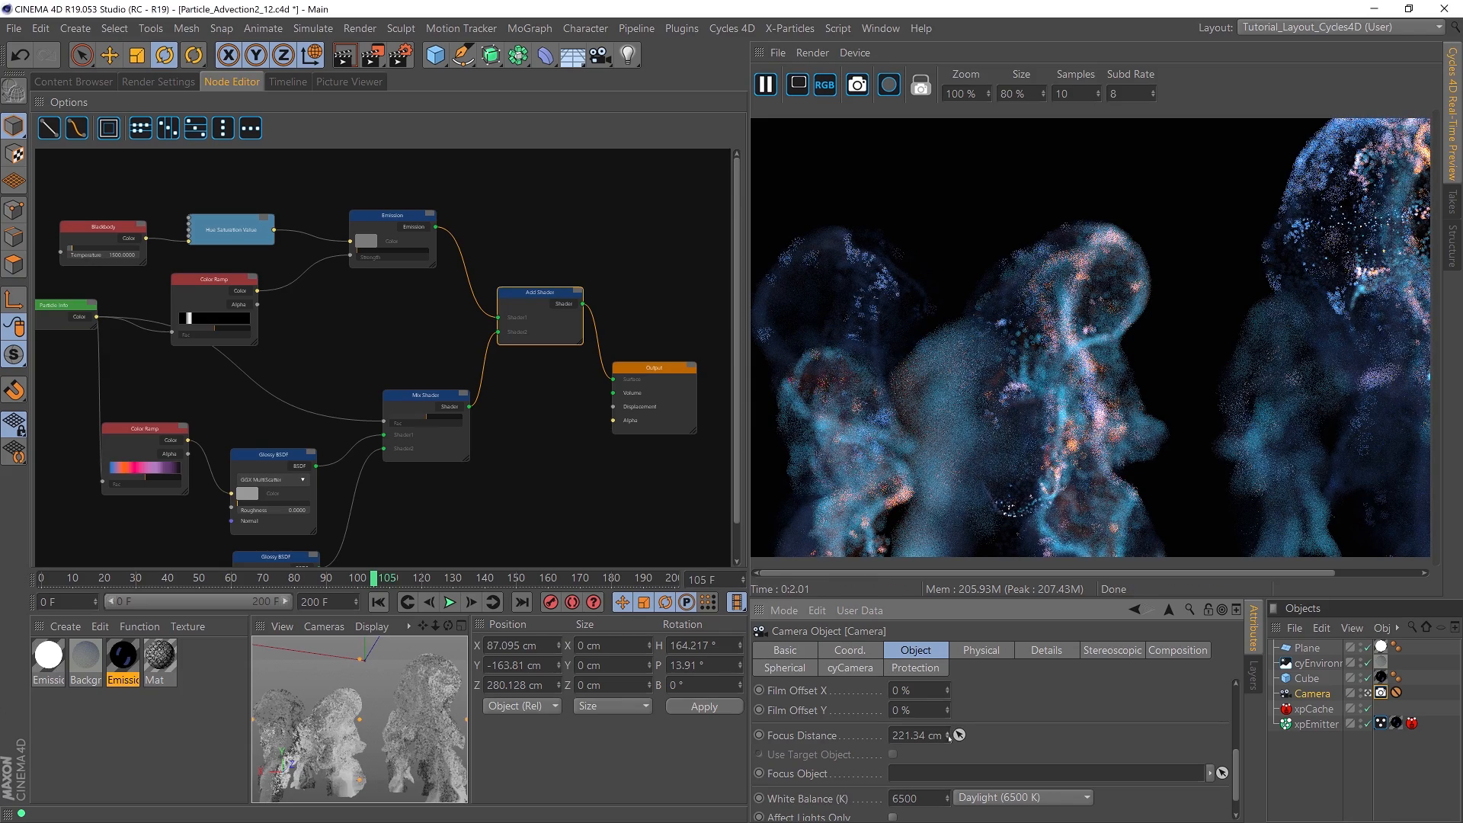
{"action": "left_click_drag", "start_coordinate": [955, 697], "coordinate": [957, 696]}
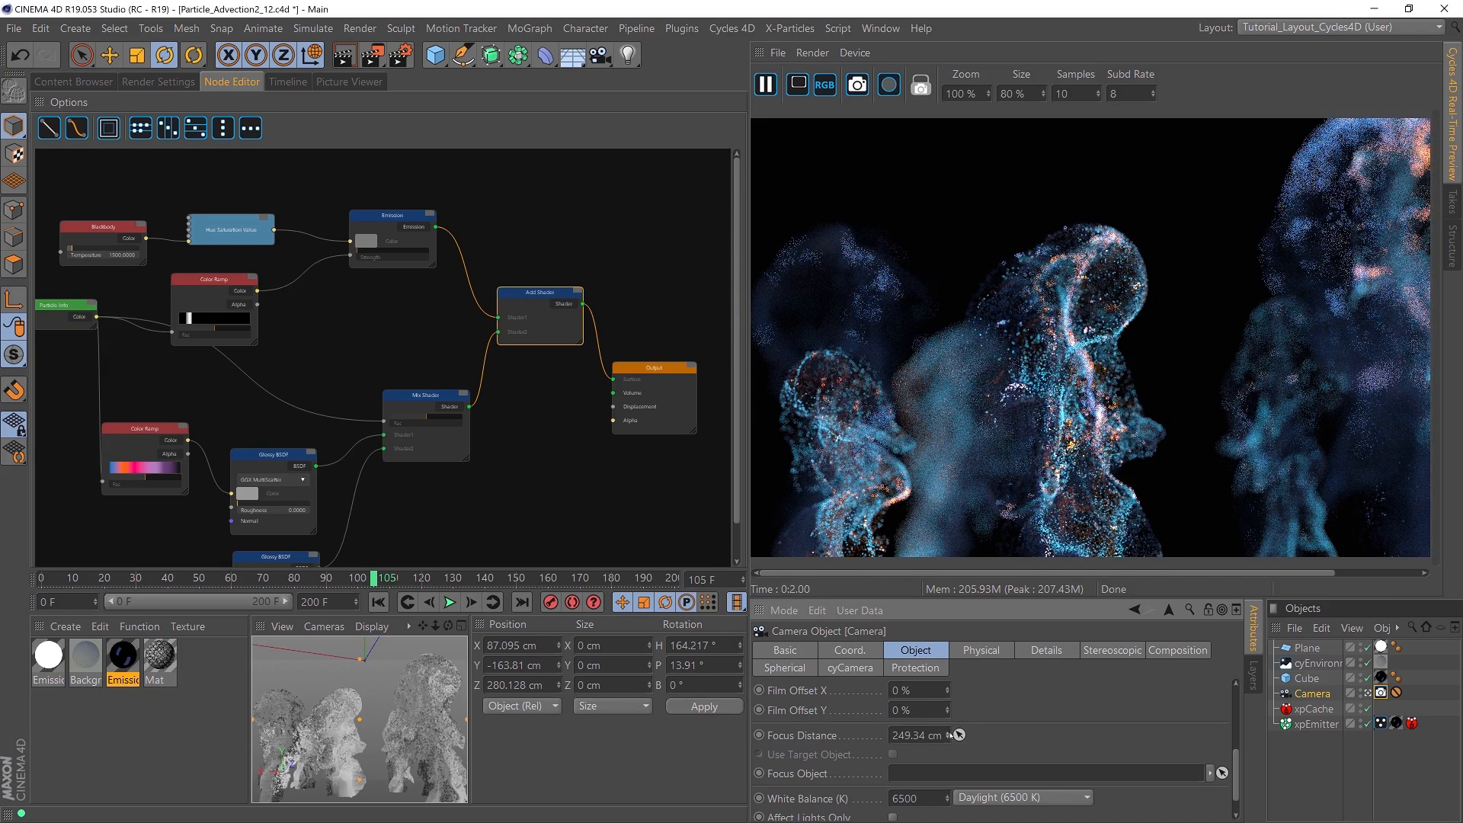
{"action": "left_click_drag", "start_coordinate": [948, 736], "coordinate": [948, 730]}
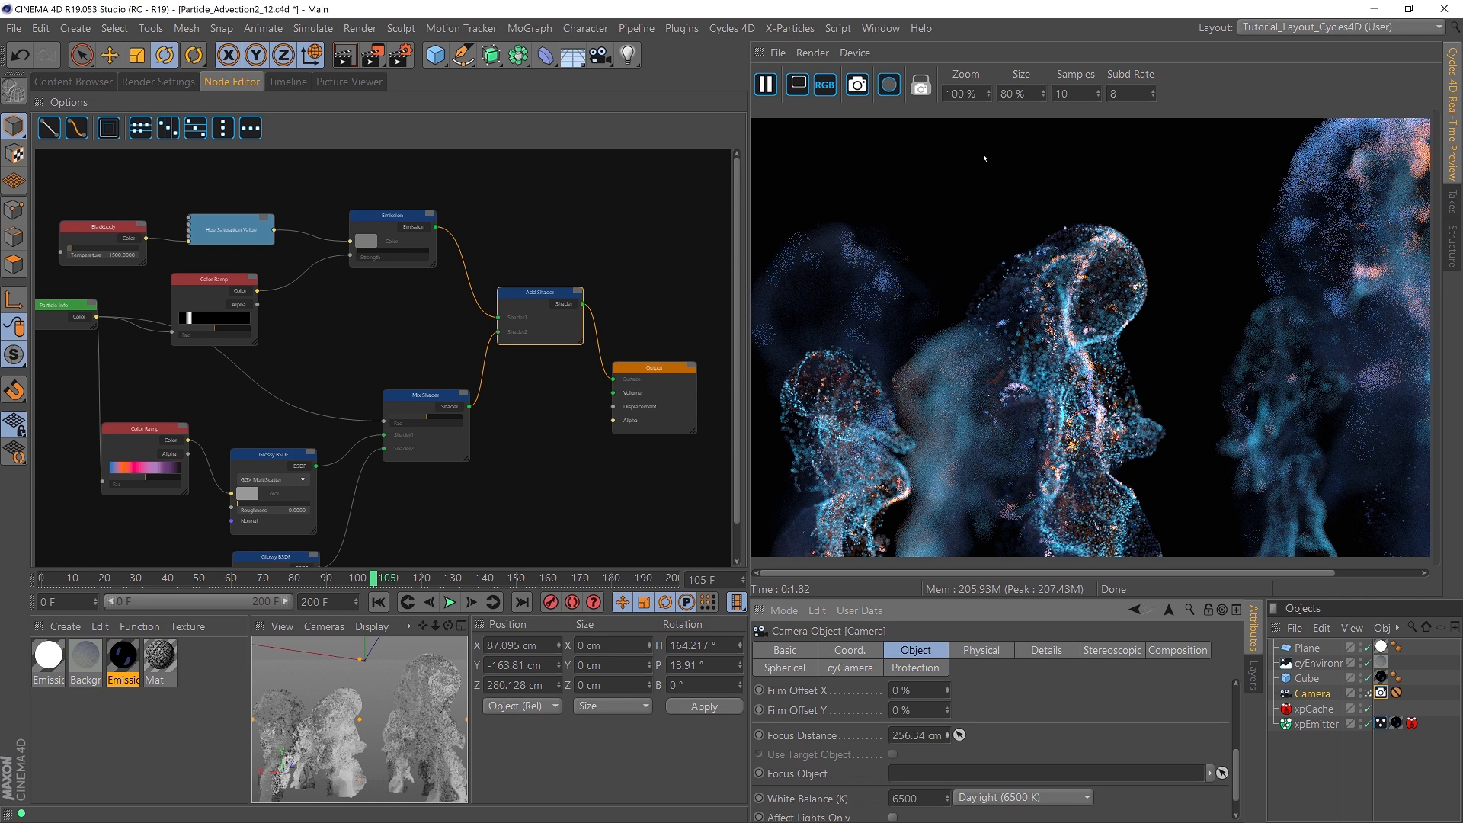
Step: Set the real-time preview render size to 50%
{"action": "left_click", "coordinate": [1010, 93]}
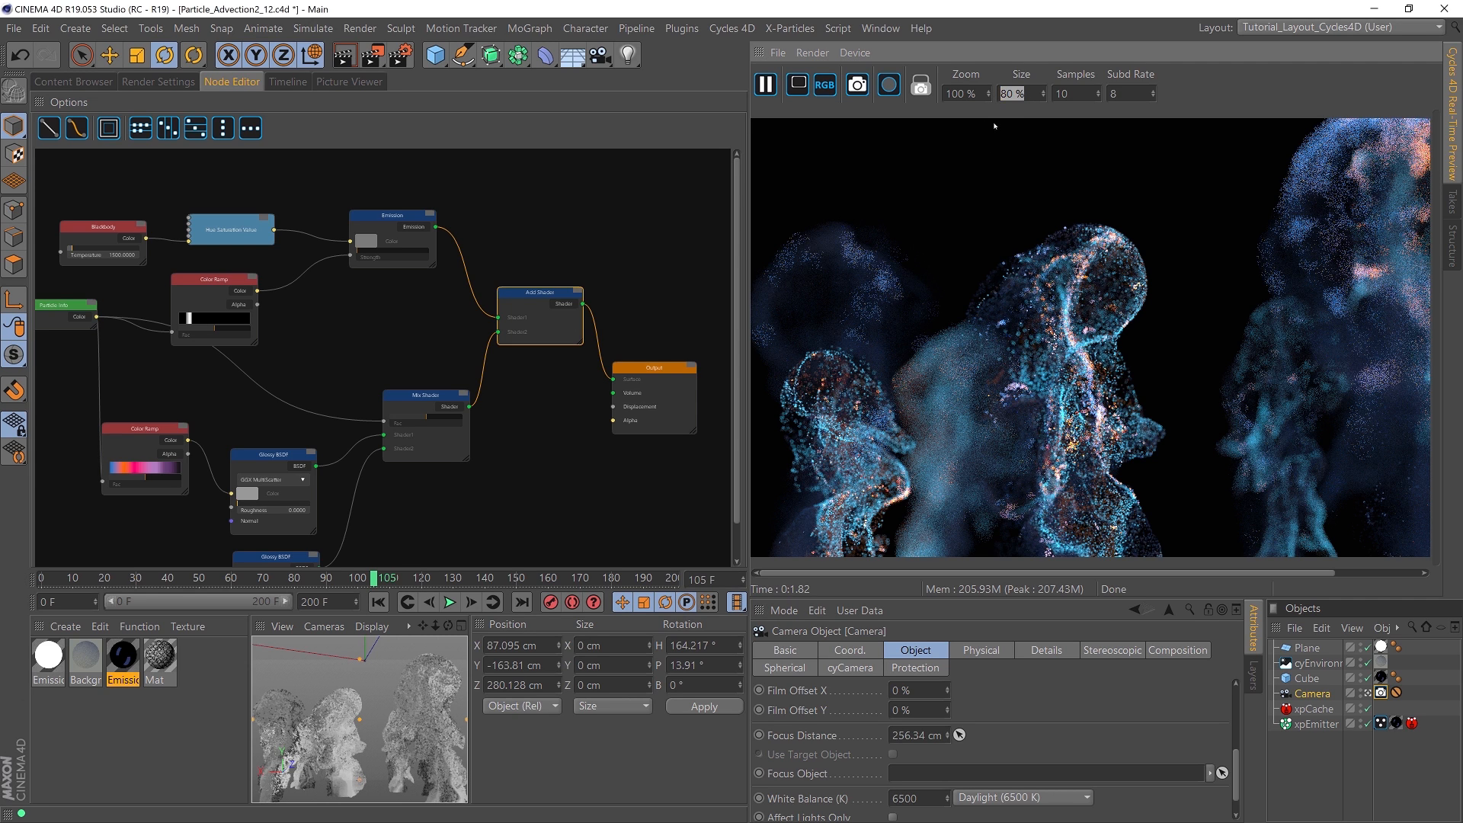
{"action": "type", "text": "50"}
{"action": "key", "text": "Return"}
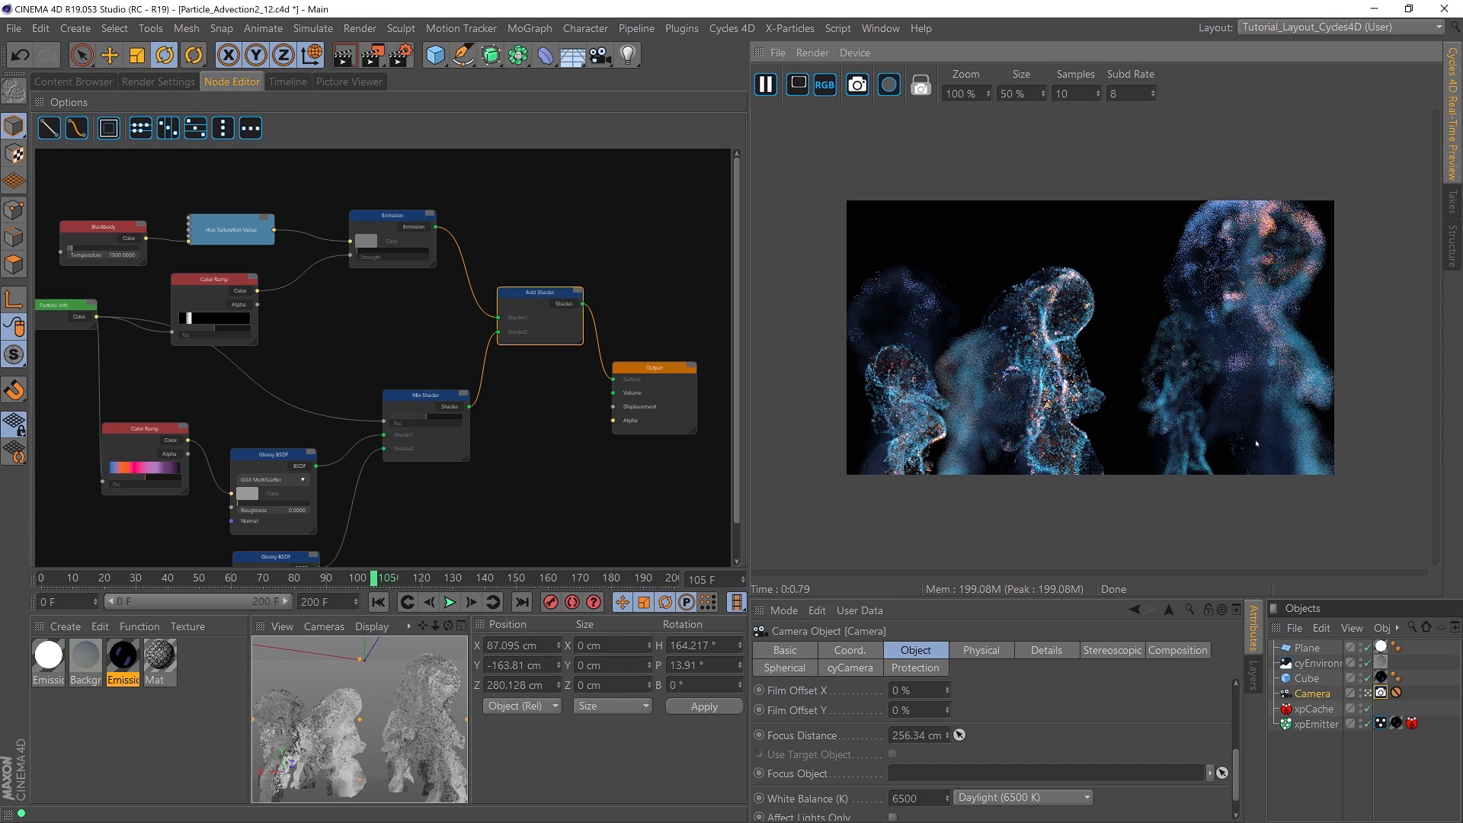
Step: Set the depth of field aperture size to 0.06 in the camera's Cycles 4D Camera tag
{"action": "left_click", "coordinate": [1396, 692]}
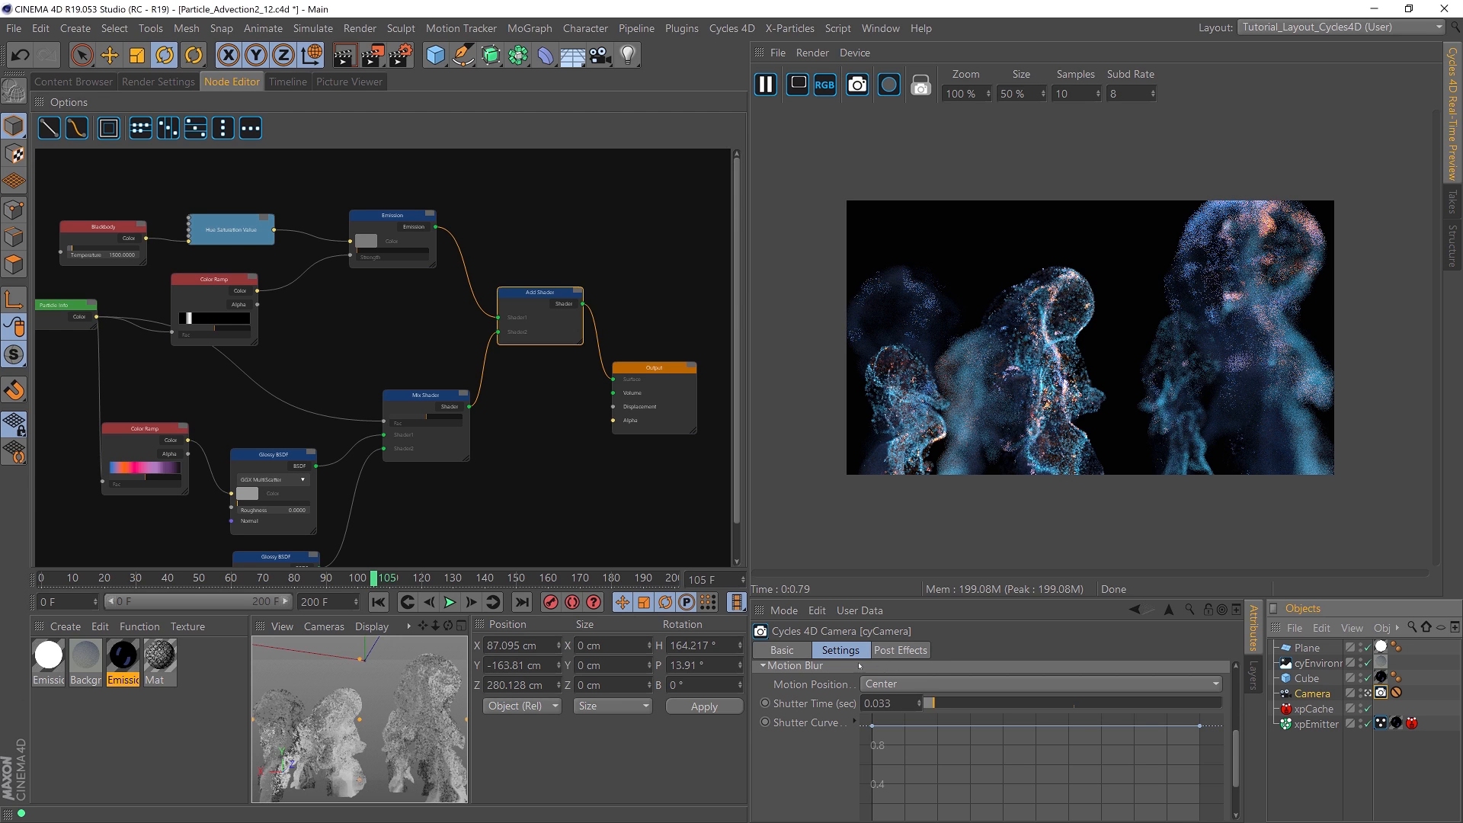
{"action": "scroll", "coordinate": [1224, 751], "scroll_direction": "up", "scroll_amount": 5}
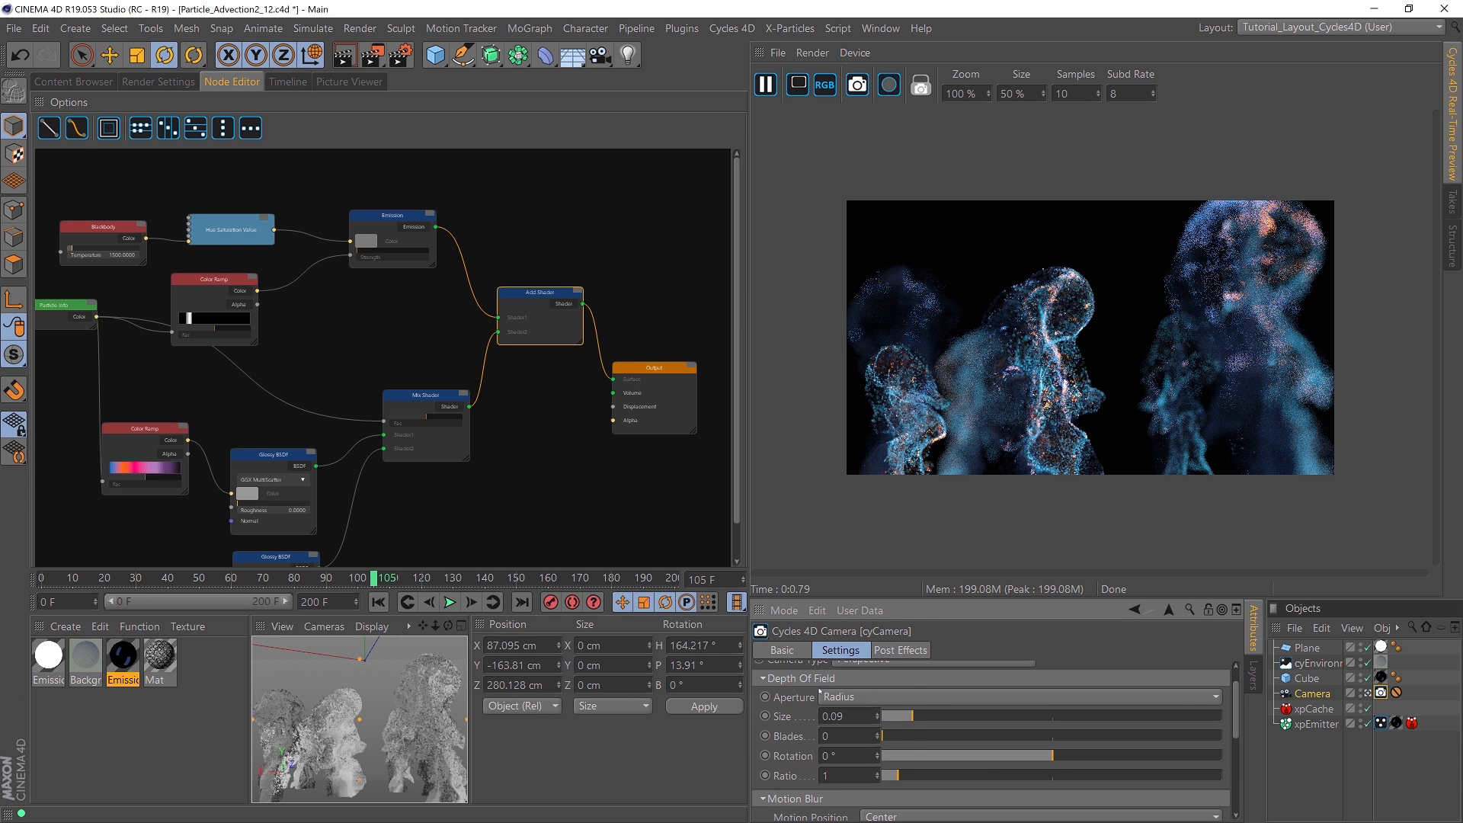
{"action": "left_click", "coordinate": [852, 714]}
{"action": "type", "text": "0.06"}
{"action": "key", "text": "Return"}
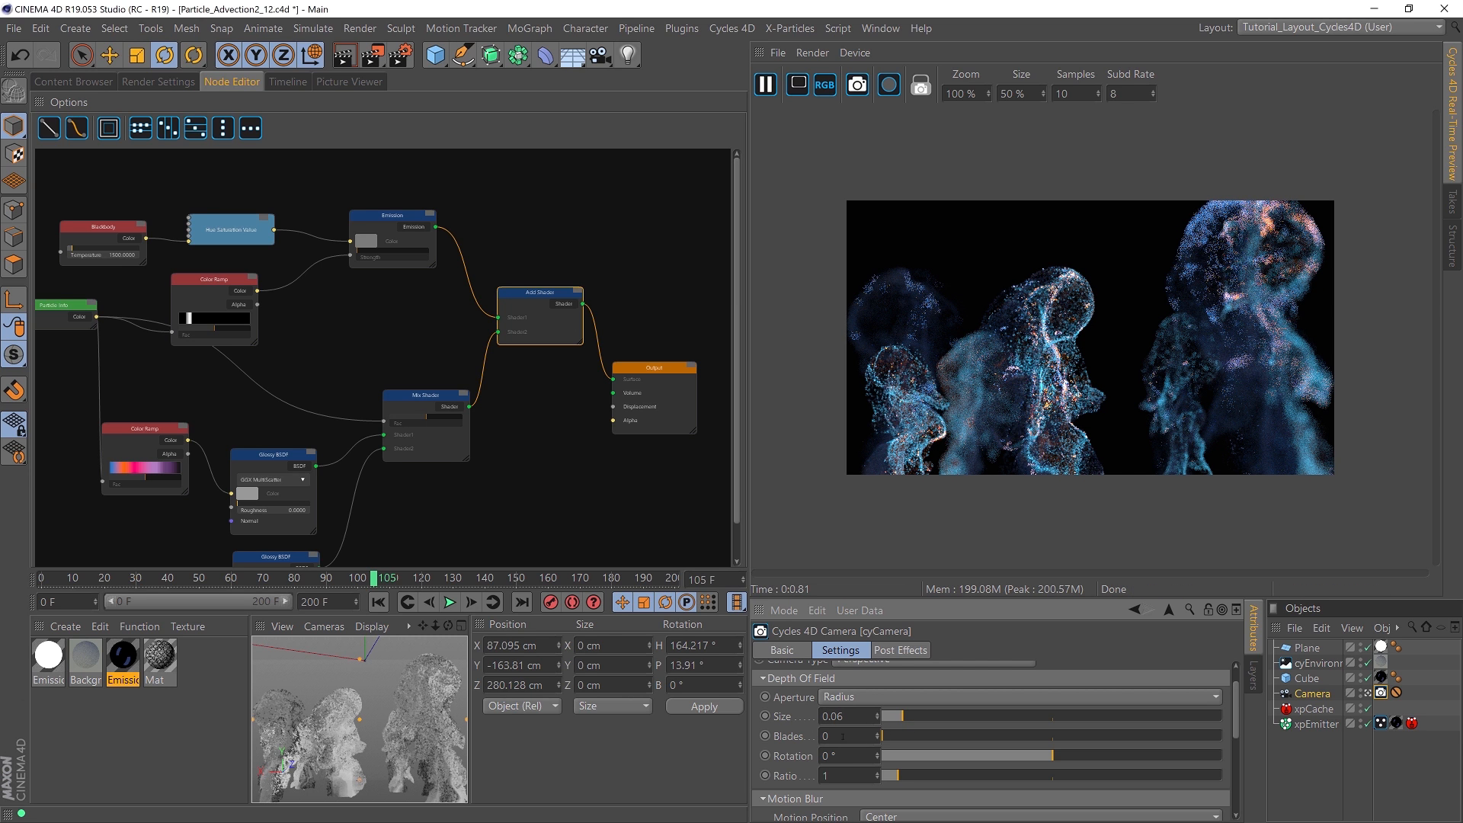
Step: Set the number of aperture blades to 6 in the Cycles 4D Camera tag's depth of field settings
{"action": "left_click", "coordinate": [877, 733]}
{"action": "left_click", "coordinate": [877, 733]}
{"action": "left_click", "coordinate": [877, 733]}
{"action": "left_click", "coordinate": [877, 733]}
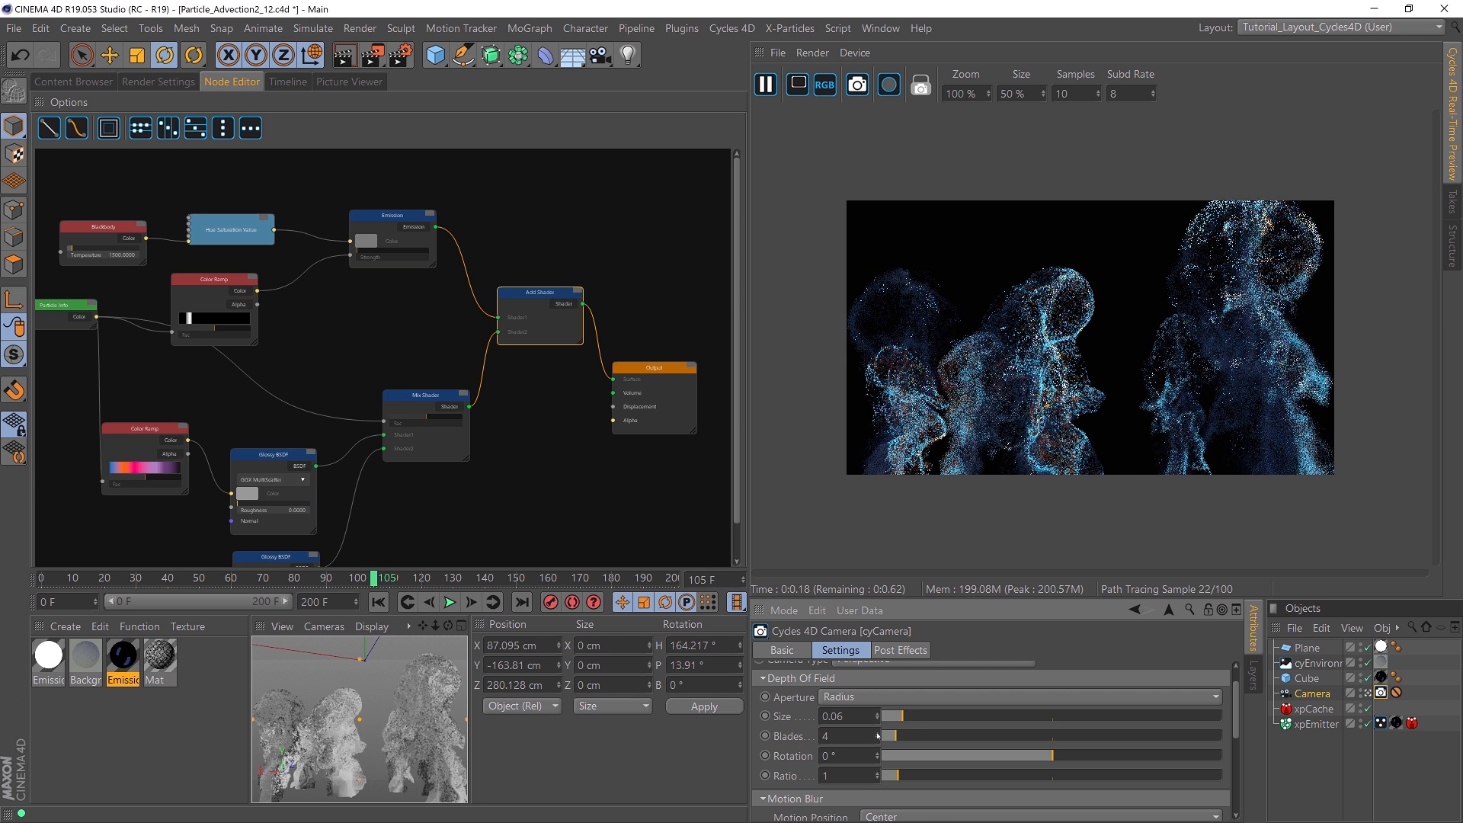
{"action": "left_click", "coordinate": [877, 733]}
{"action": "left_click", "coordinate": [877, 733]}
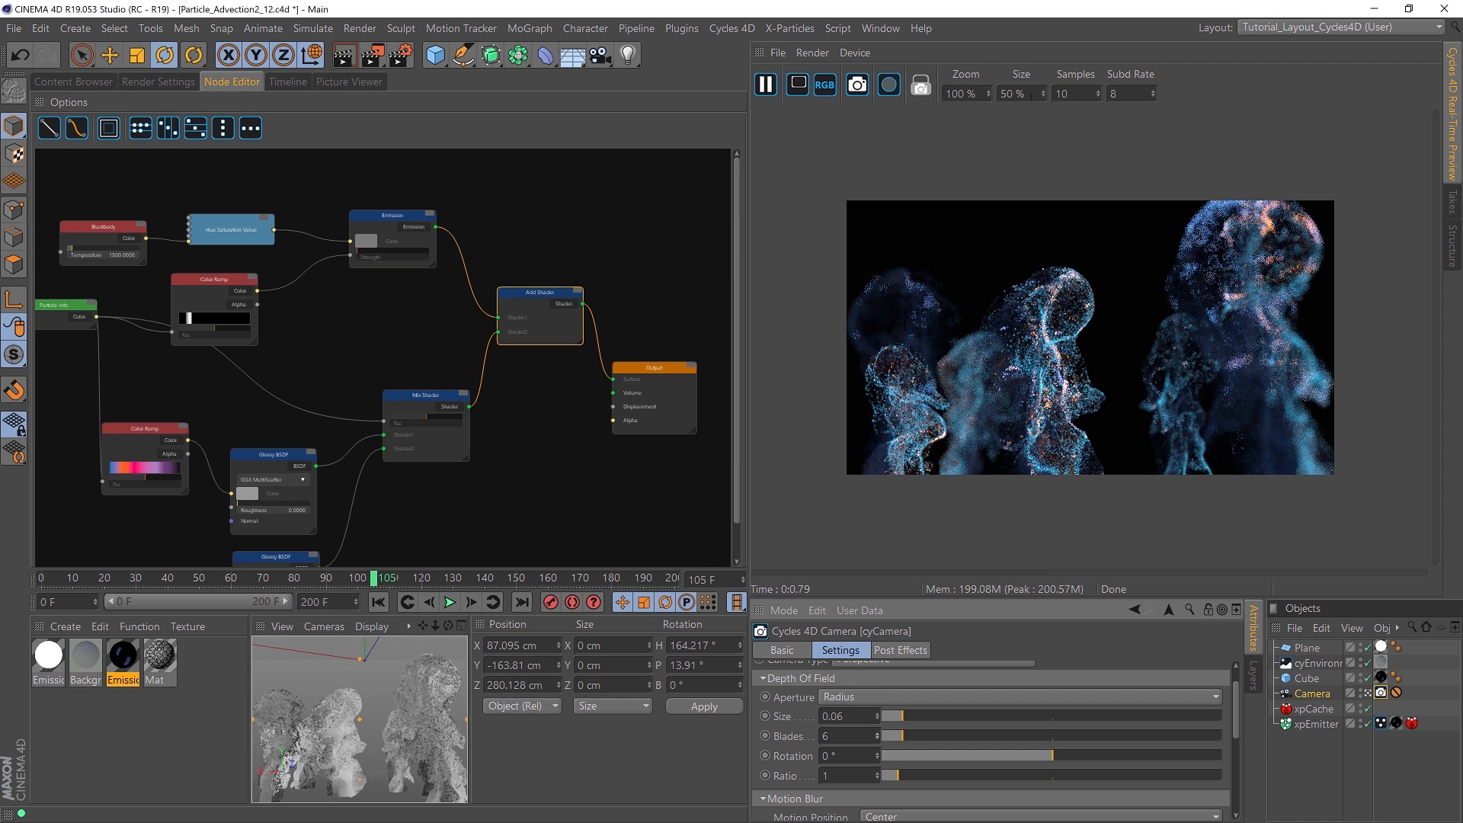
Step: Set the real-time preview render size to 70%
{"action": "left_click", "coordinate": [1031, 96]}
{"action": "type", "text": "70"}
{"action": "key", "text": "Return"}
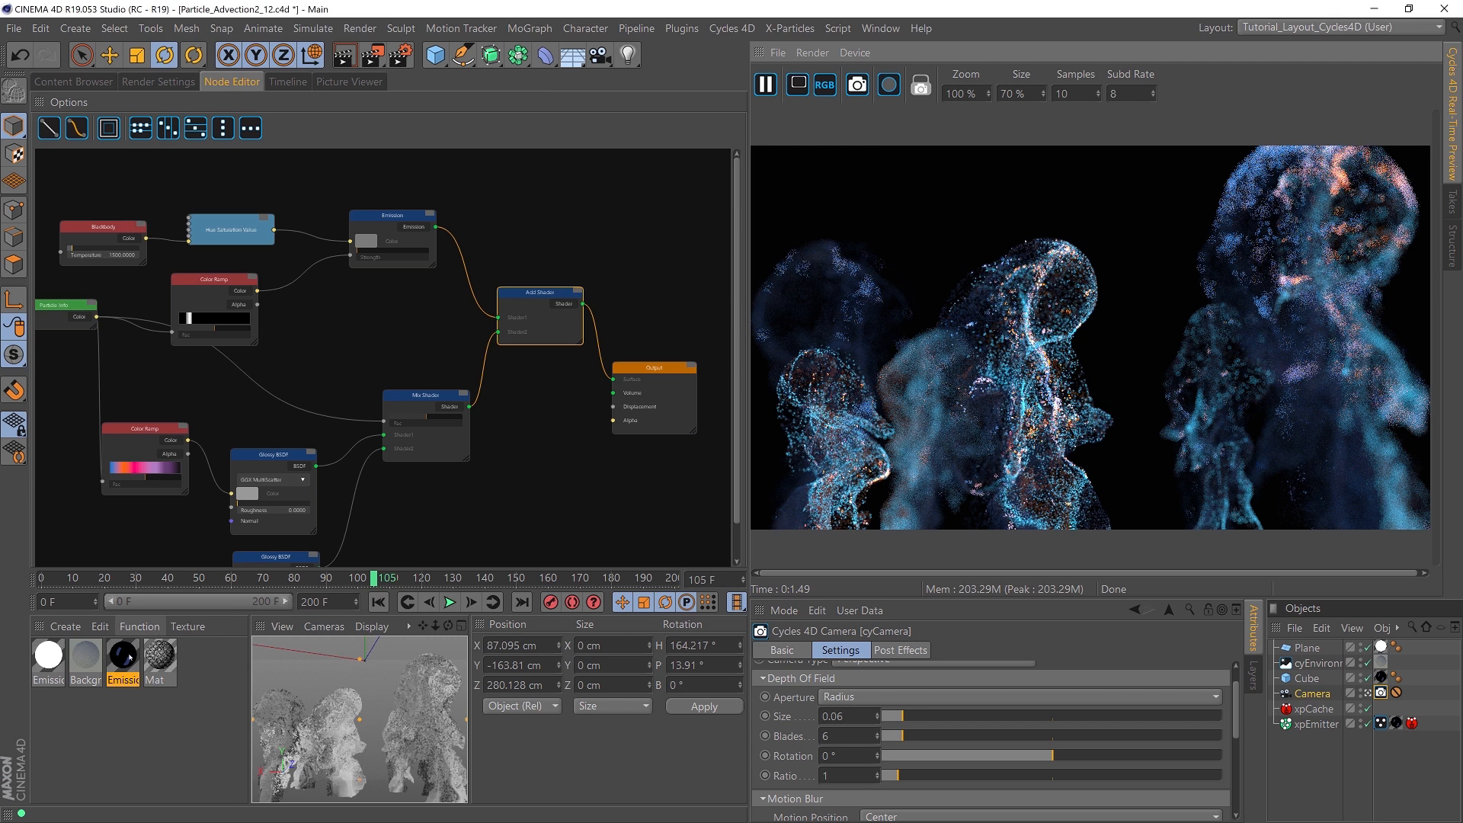
Step: Try strengths of 0.5 and 0.2 on the Background material's Background node, and return the strength to 1
{"action": "left_click", "coordinate": [88, 656]}
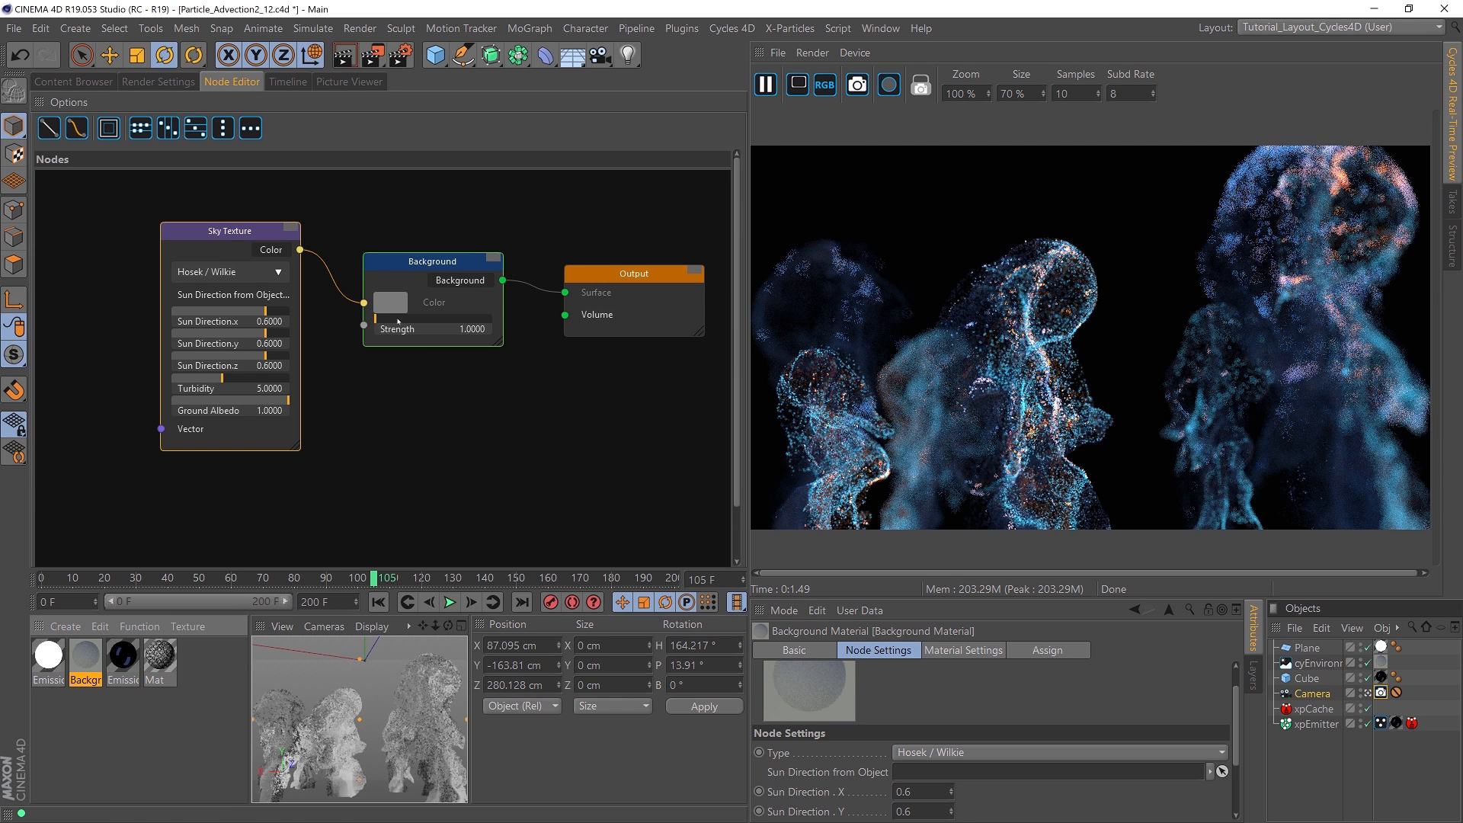
{"action": "left_click", "coordinate": [424, 262]}
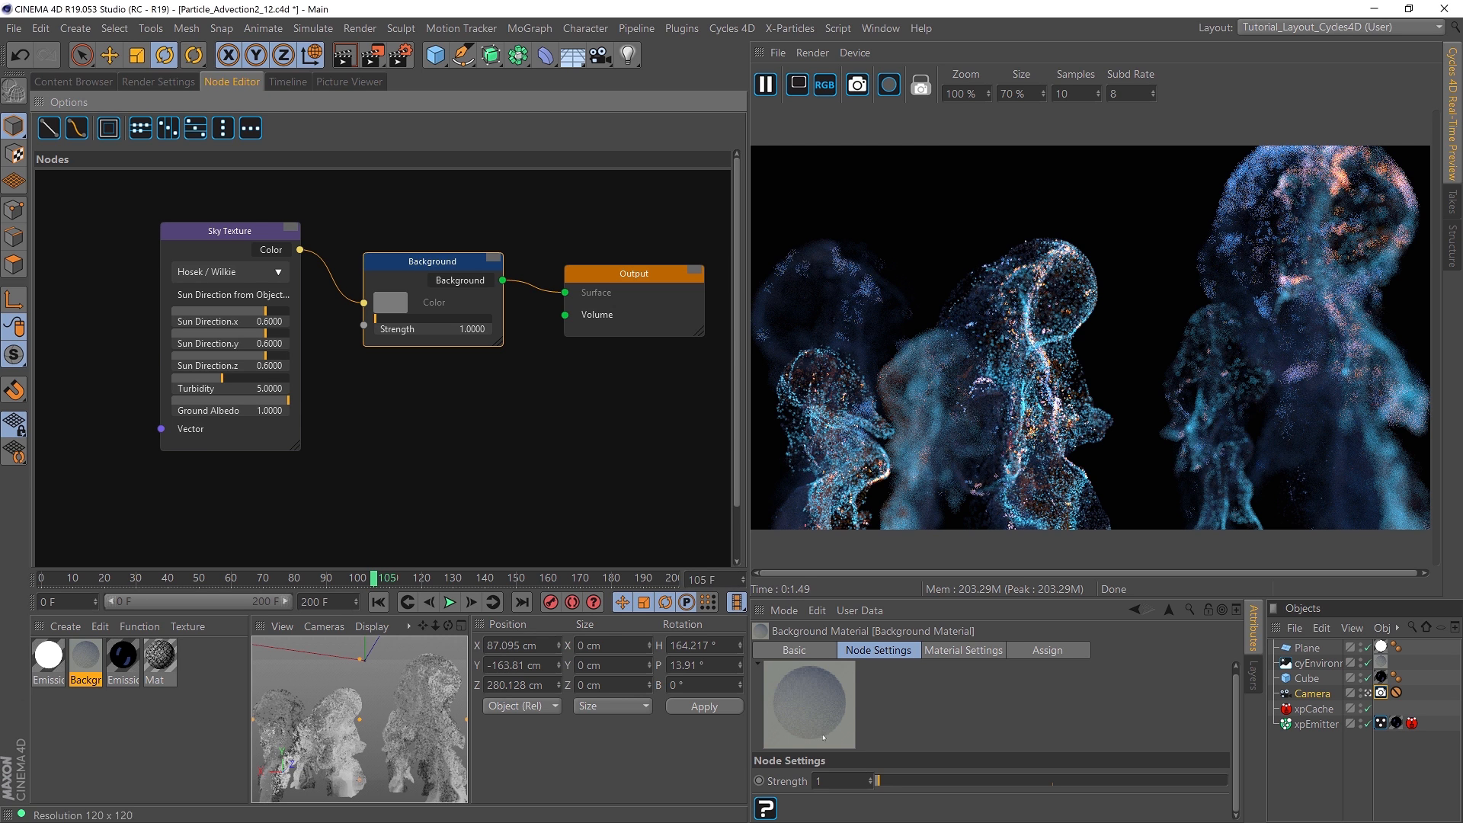
{"action": "left_click", "coordinate": [818, 780]}
{"action": "type", "text": "0.5"}
{"action": "key", "text": "Return"}
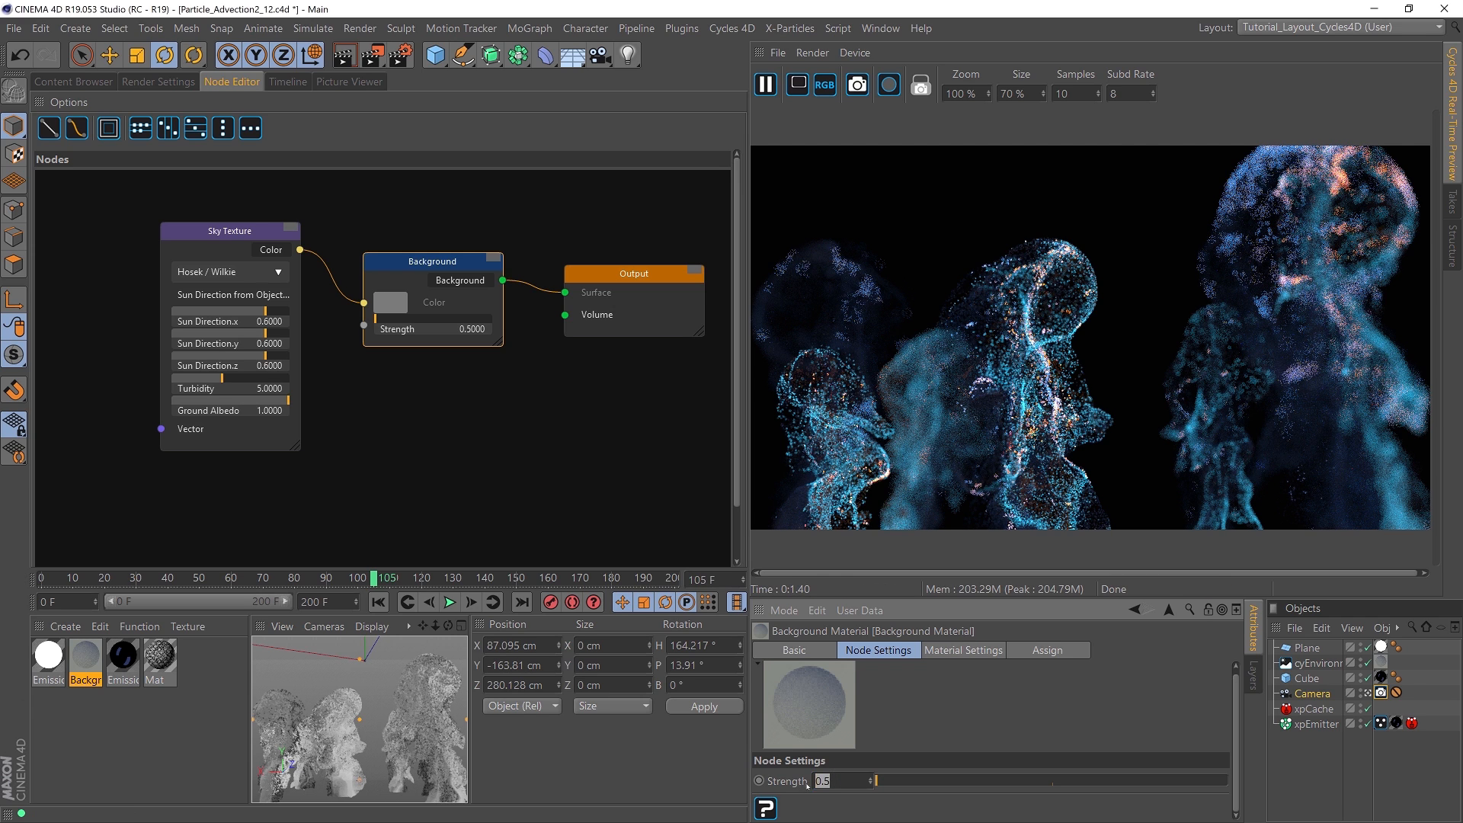
{"action": "type", "text": "0.2"}
{"action": "key", "text": "Return"}
{"action": "type", "text": "1"}
{"action": "key", "text": "Return"}
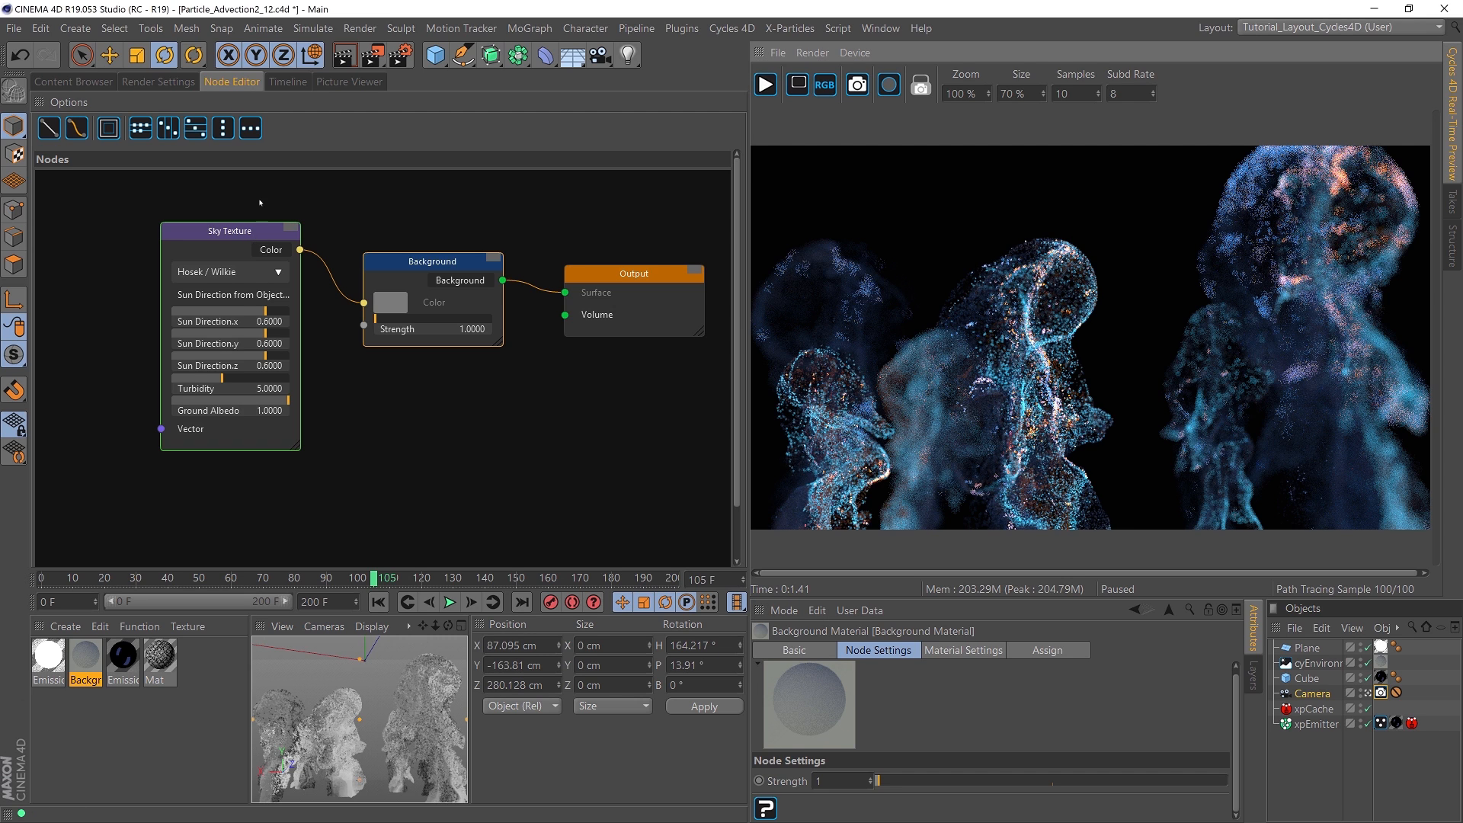
Step: Choose Cycles 4D as the renderer and CUDA as its device in the render settings, and check the CUDA graphics card list
{"action": "left_click", "coordinate": [162, 82]}
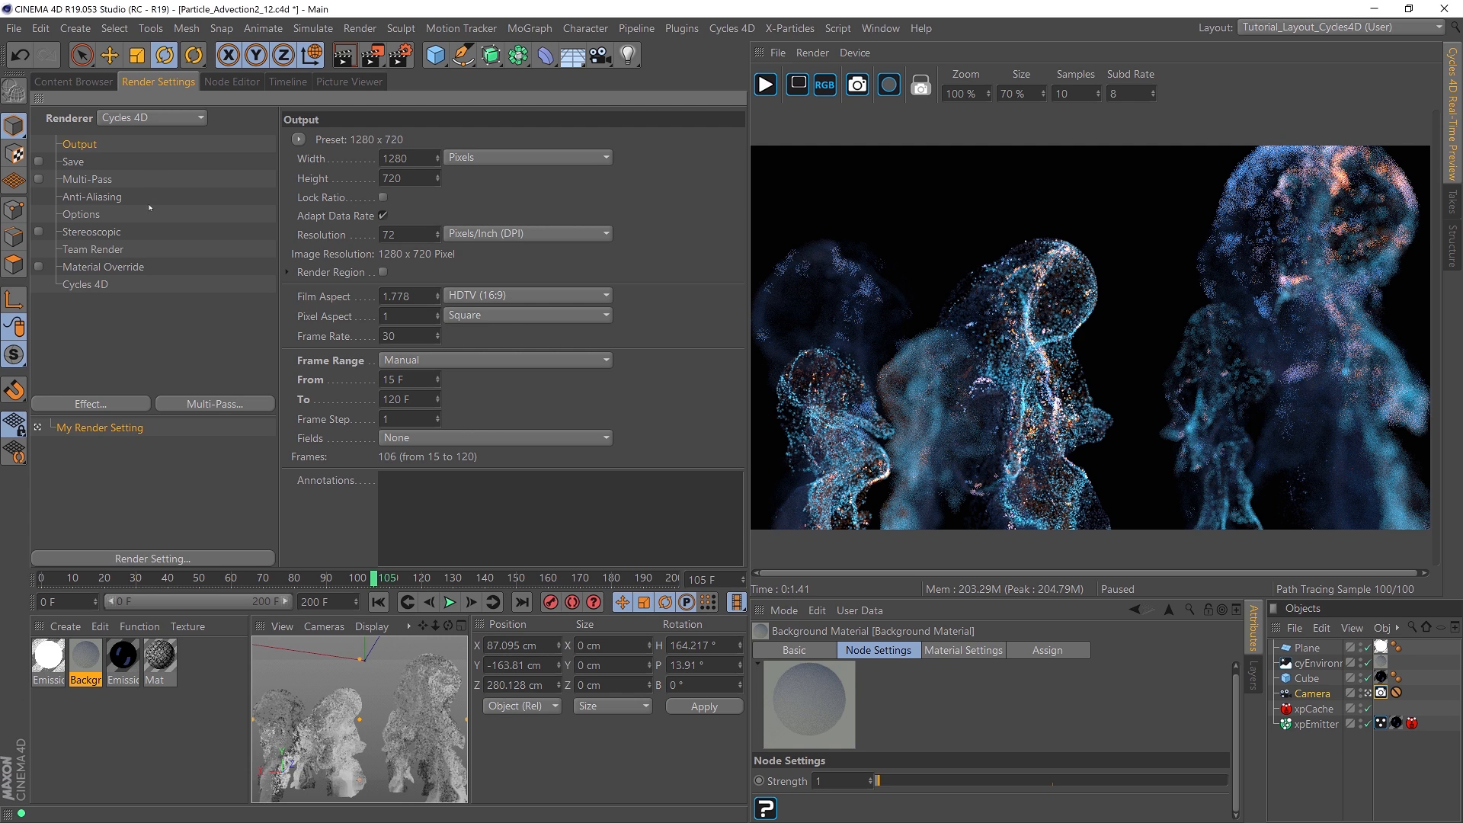
{"action": "left_click", "coordinate": [143, 118]}
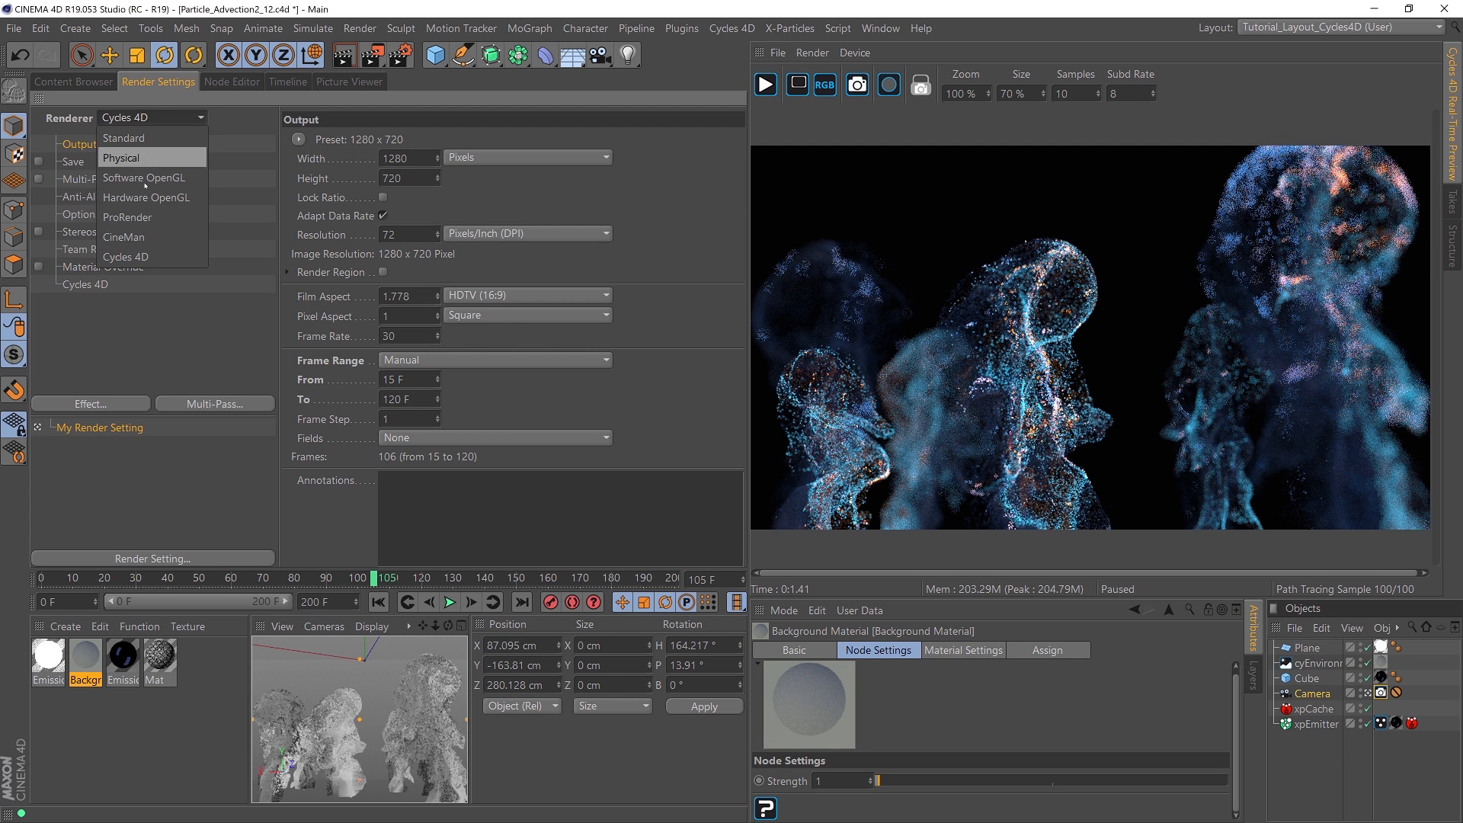
{"action": "left_click", "coordinate": [182, 257]}
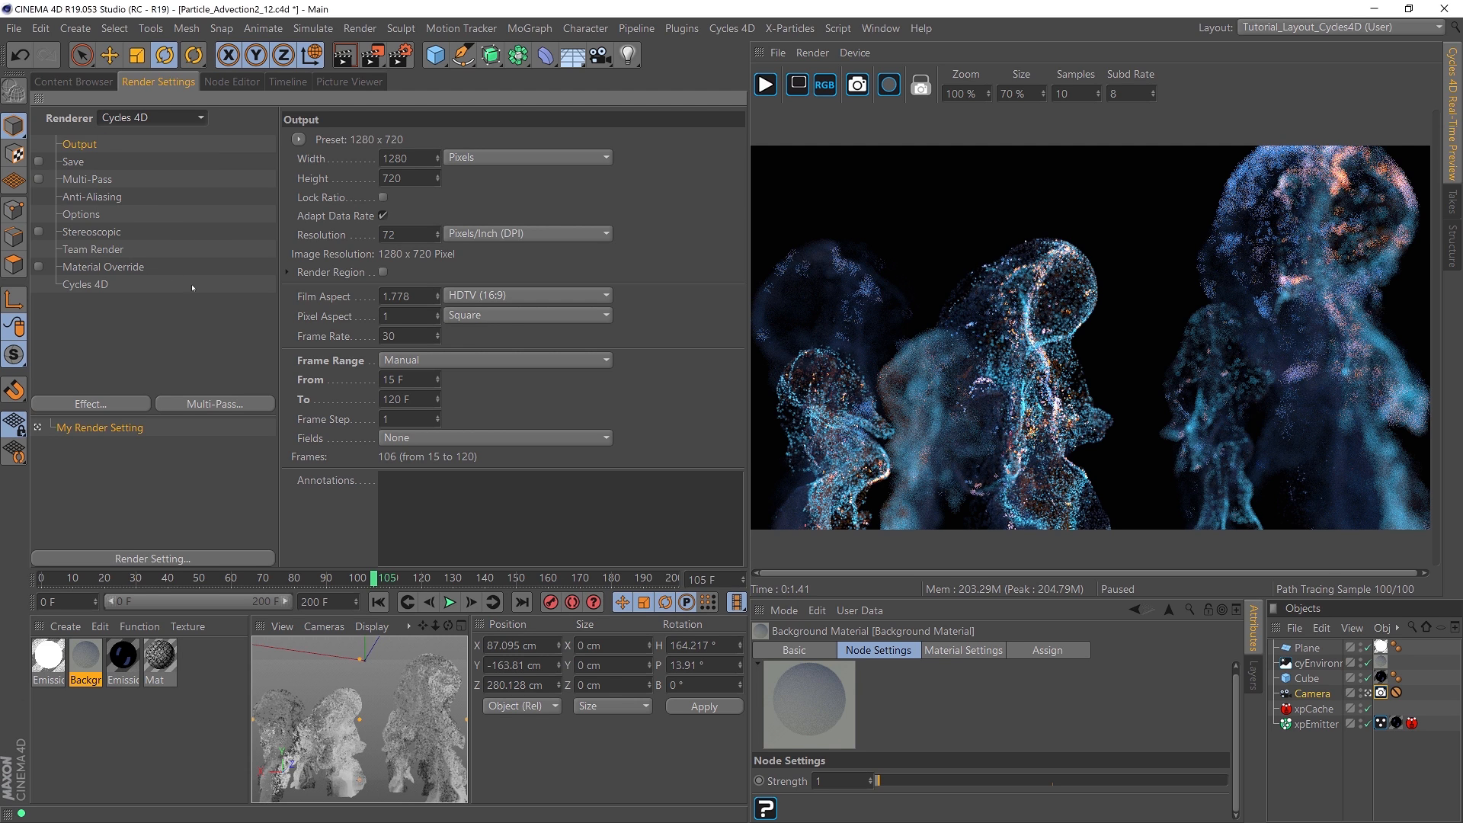
{"action": "left_click", "coordinate": [88, 285]}
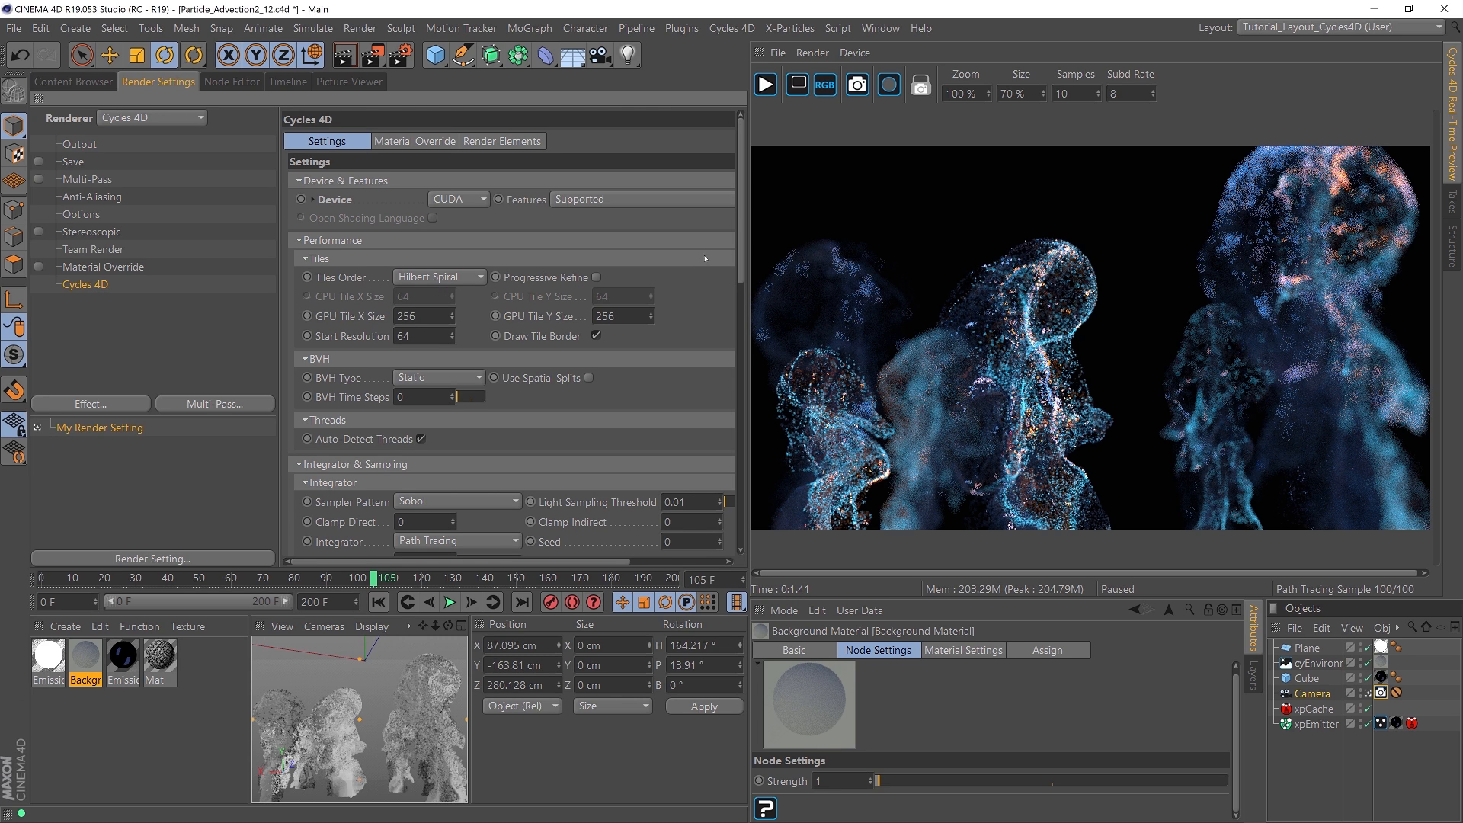
{"action": "left_click", "coordinate": [464, 199]}
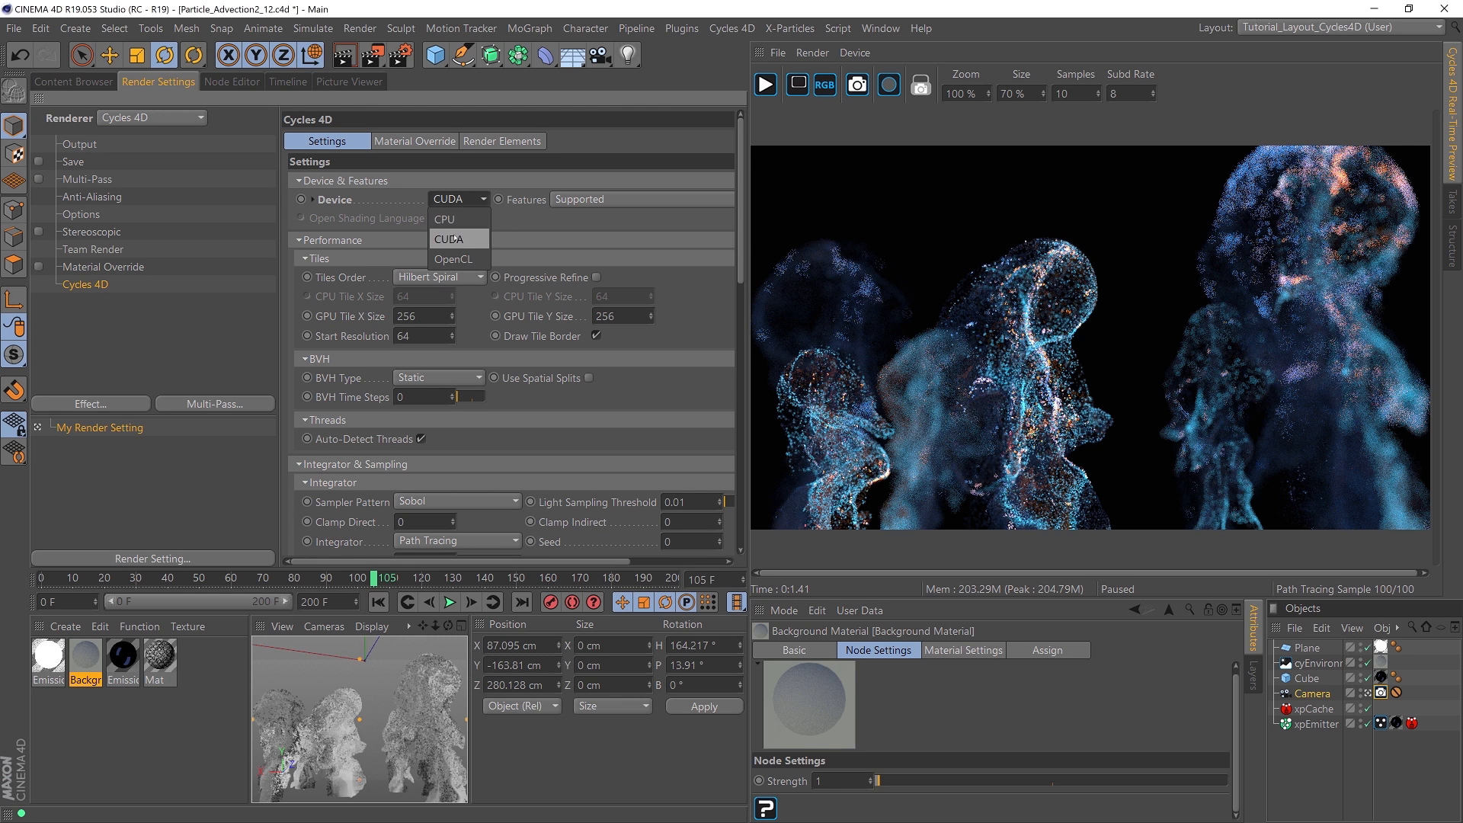
{"action": "left_click", "coordinate": [457, 231]}
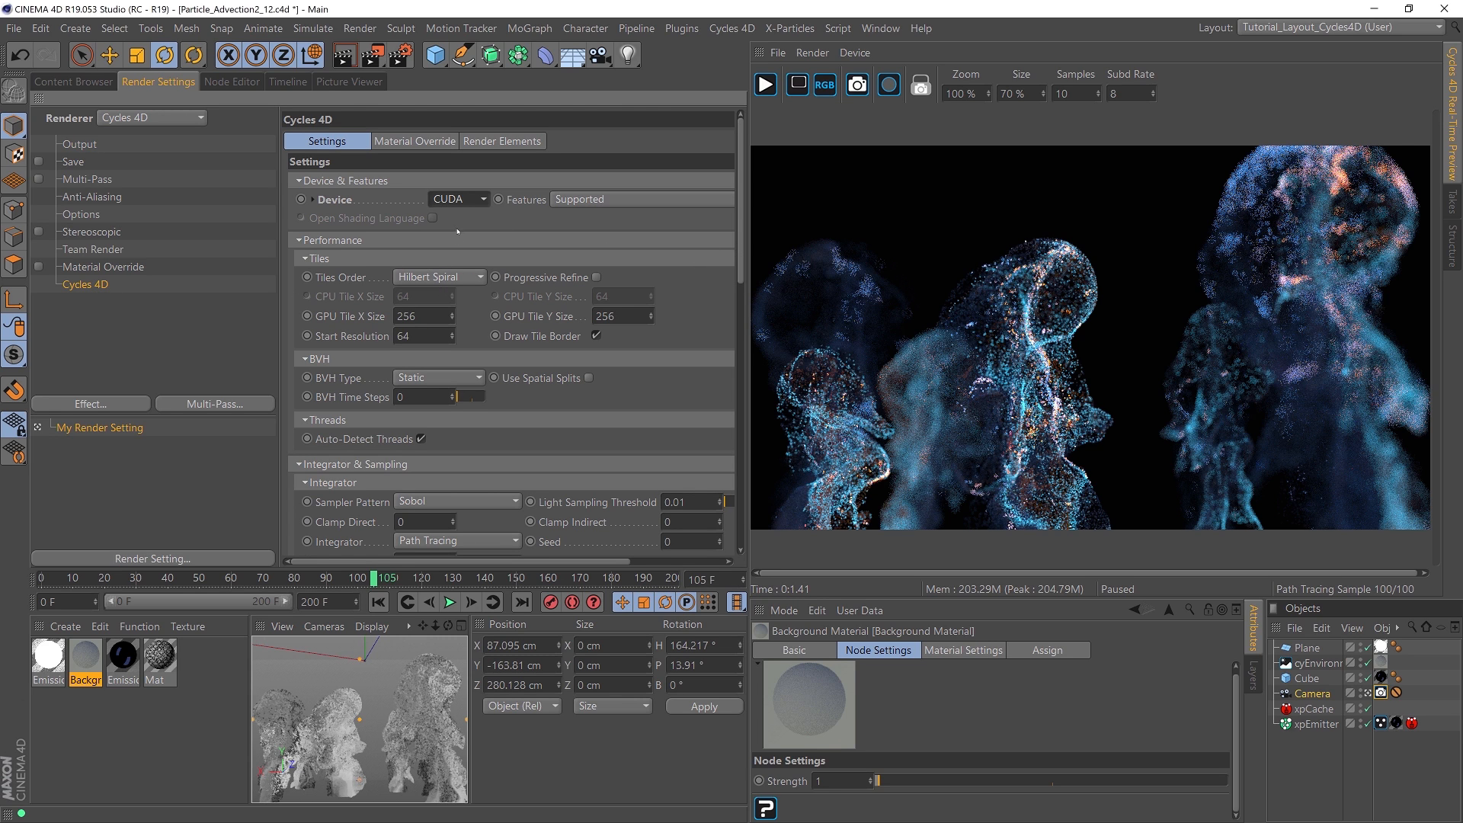
{"action": "left_click", "coordinate": [313, 200]}
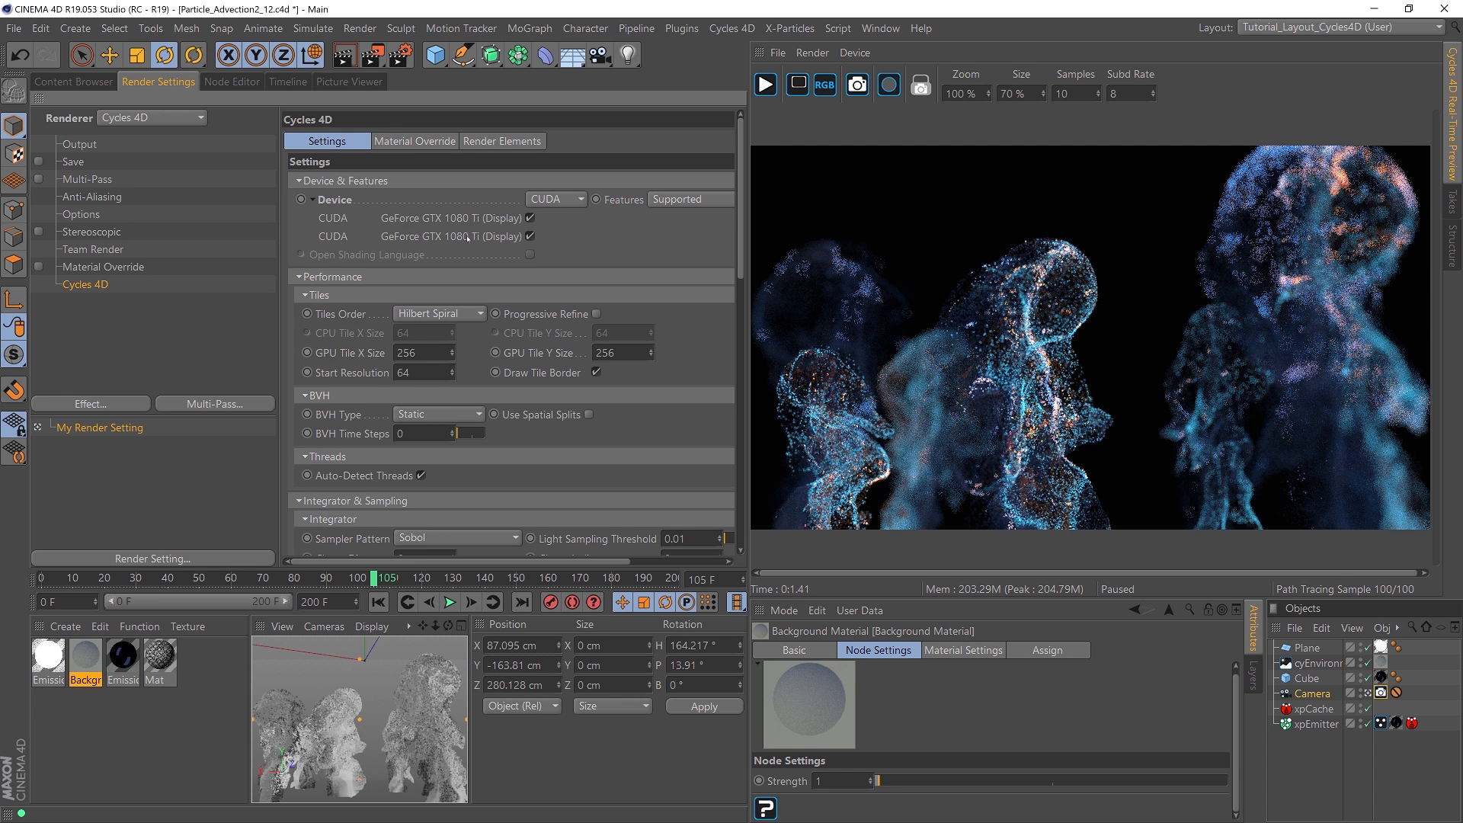
{"action": "left_click", "coordinate": [313, 200]}
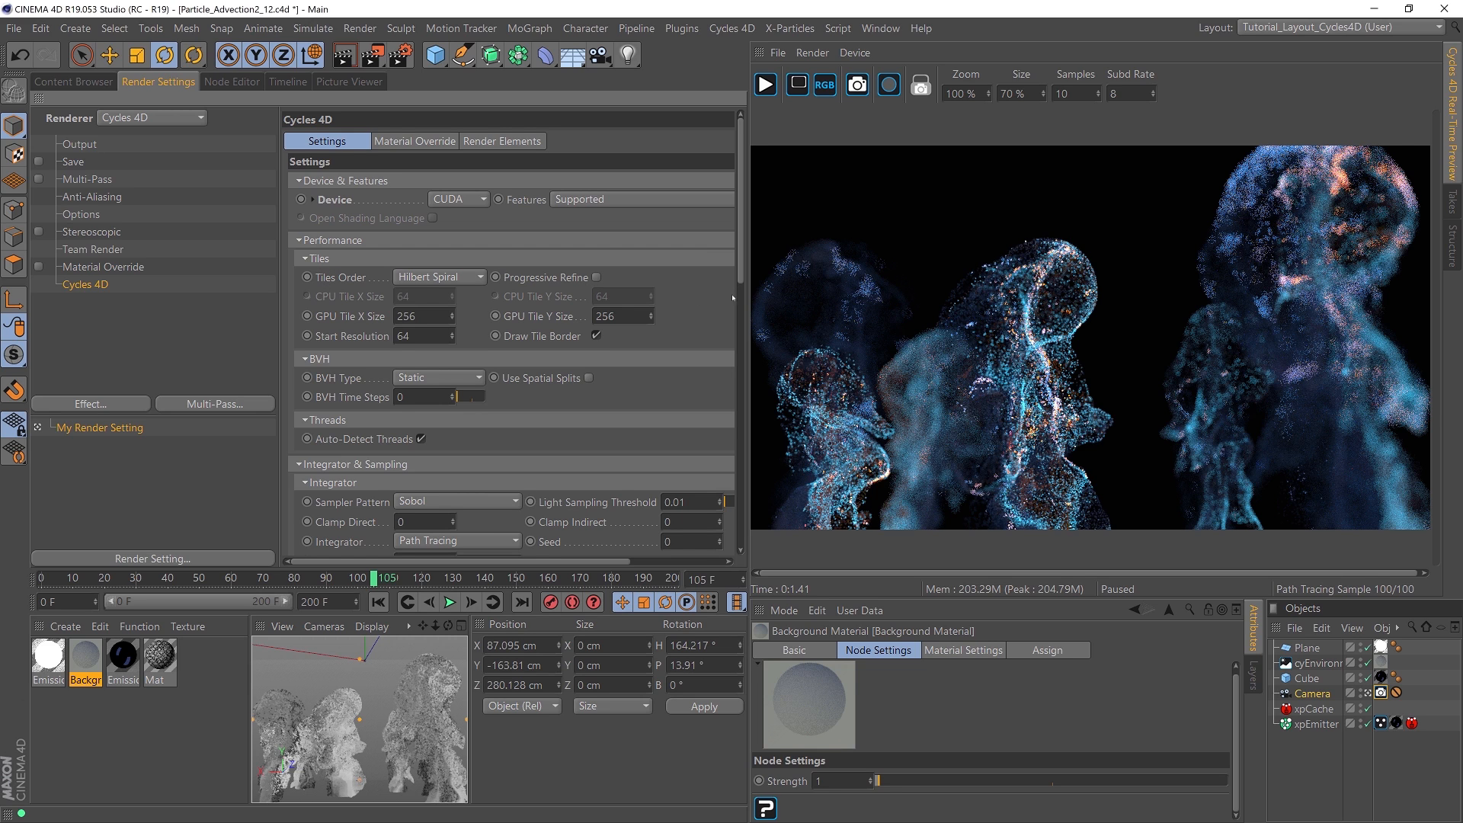
Step: Set the Cycles 4D integrator's render samples to 30, widening the settings area to make its values readable
{"action": "scroll", "coordinate": [737, 275], "scroll_direction": "down", "scroll_amount": 1}
{"action": "scroll", "coordinate": [493, 371], "scroll_direction": "down", "scroll_amount": 5}
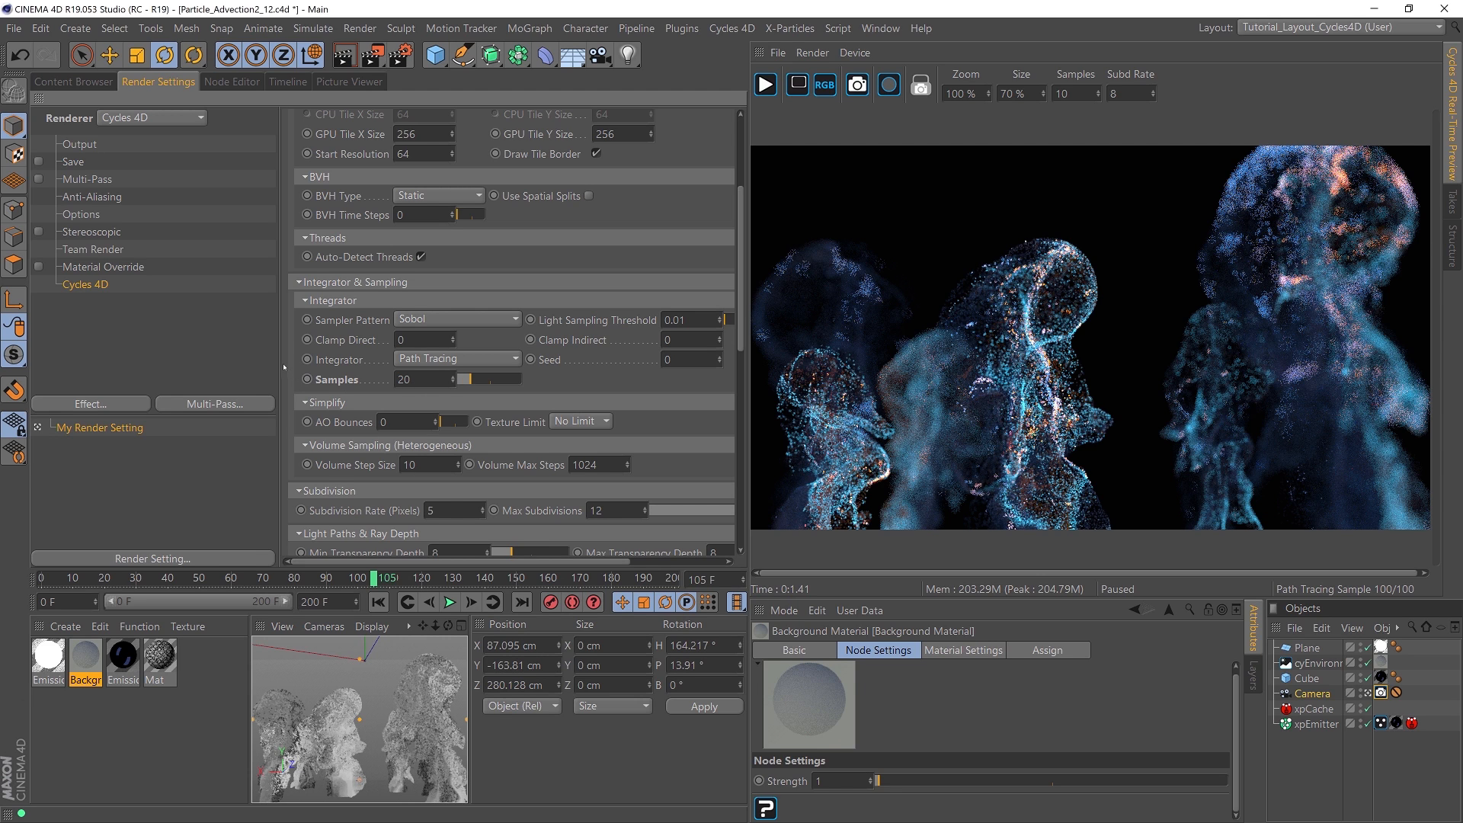
{"action": "left_click_drag", "start_coordinate": [282, 364], "coordinate": [216, 364]}
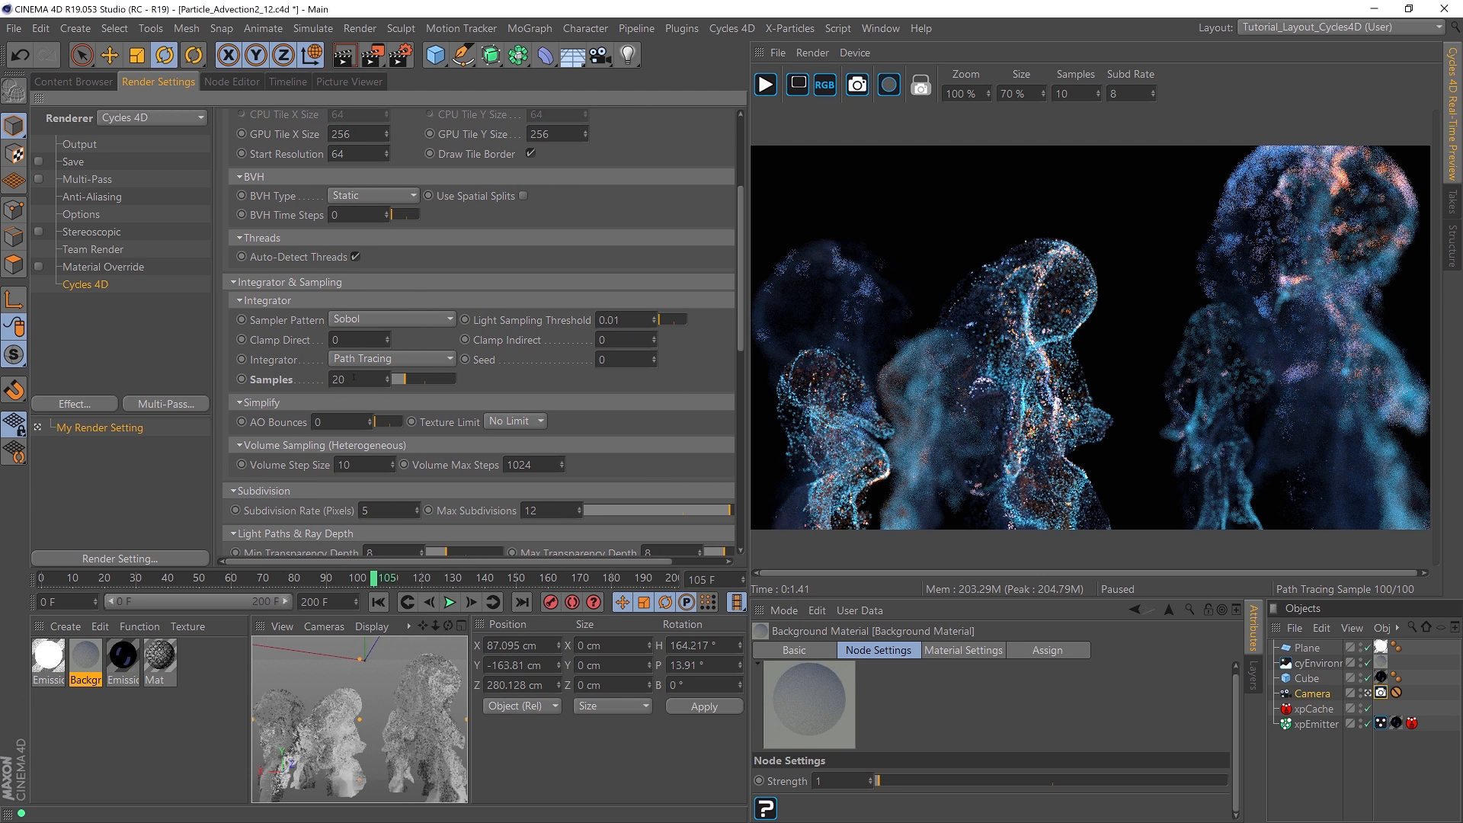
{"action": "key", "text": "Return"}
{"action": "double_click", "coordinate": [345, 379]}
{"action": "type", "text": "30"}
{"action": "key", "text": "Return"}
Step: Try a Glossy Depth of 2 and Max Ray Bounces of 1 in the light path settings
{"action": "left_click_drag", "start_coordinate": [740, 333], "coordinate": [750, 374]}
{"action": "scroll", "coordinate": [397, 373], "scroll_direction": "down", "scroll_amount": 5}
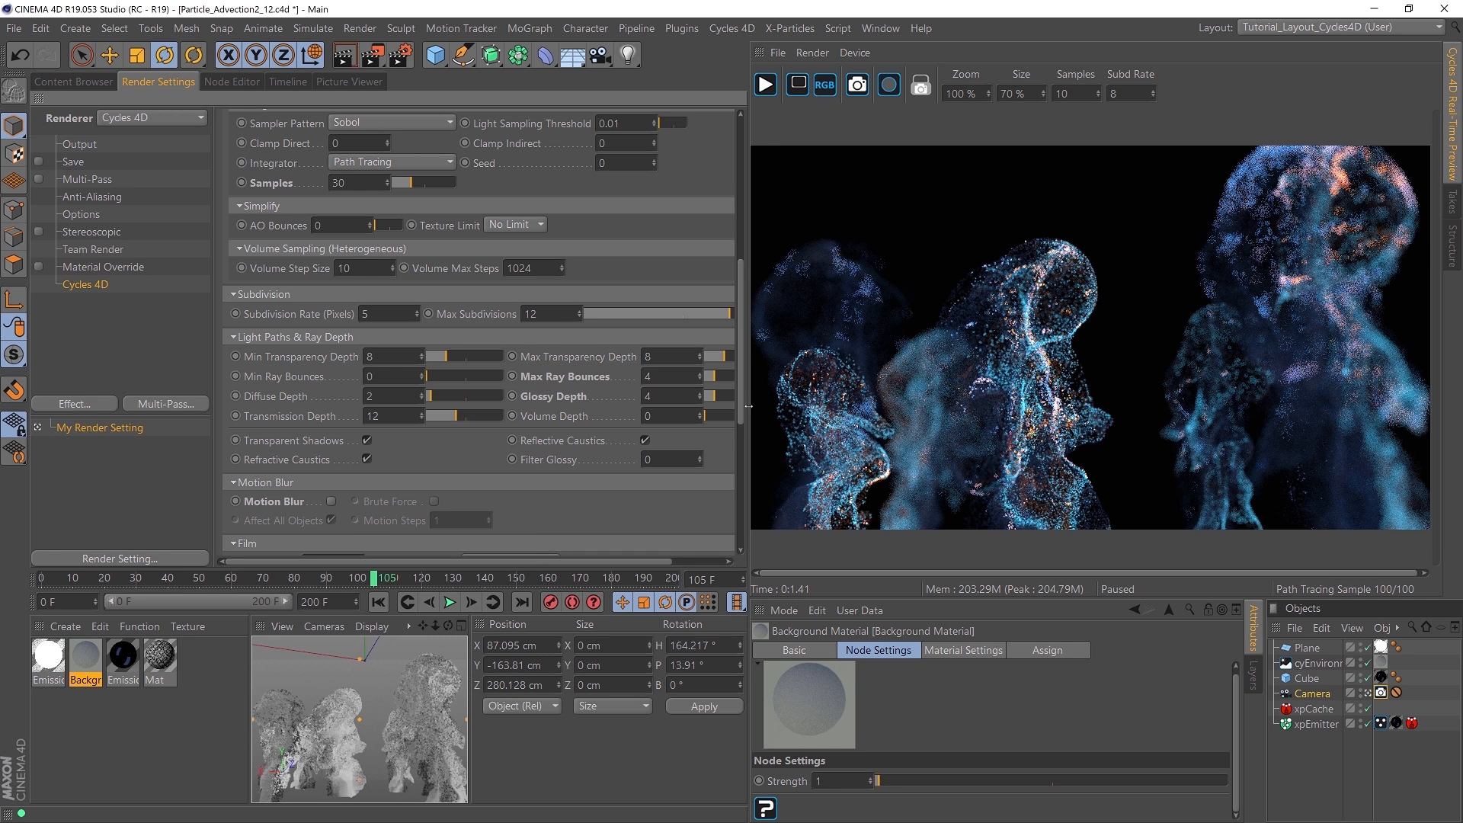
{"action": "scroll", "coordinate": [608, 531], "scroll_direction": "down", "scroll_amount": 3}
{"action": "left_click_drag", "start_coordinate": [589, 562], "coordinate": [613, 540]}
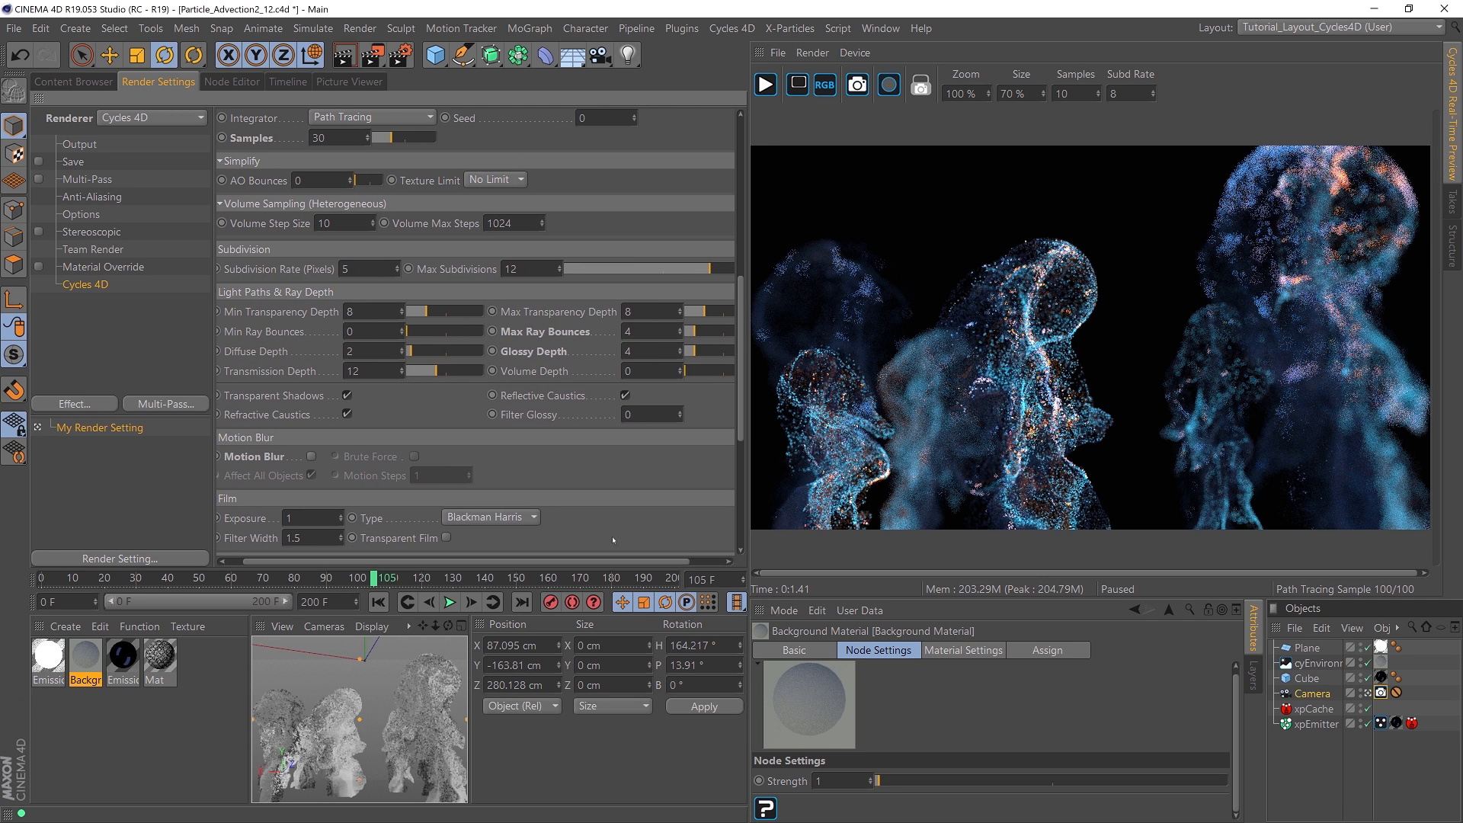
{"action": "double_click", "coordinate": [647, 353]}
{"action": "type", "text": "2"}
{"action": "key", "text": "Return"}
{"action": "double_click", "coordinate": [647, 331]}
{"action": "type", "text": "1"}
{"action": "key", "text": "Return"}
Step: Restore both Glossy Depth and Max Ray Bounces to 4
{"action": "double_click", "coordinate": [626, 352]}
{"action": "type", "text": "4"}
{"action": "key", "text": "Return"}
{"action": "double_click", "coordinate": [630, 331]}
{"action": "type", "text": "4"}
{"action": "key", "text": "Return"}
{"action": "left_click_drag", "start_coordinate": [739, 346], "coordinate": [744, 187]}
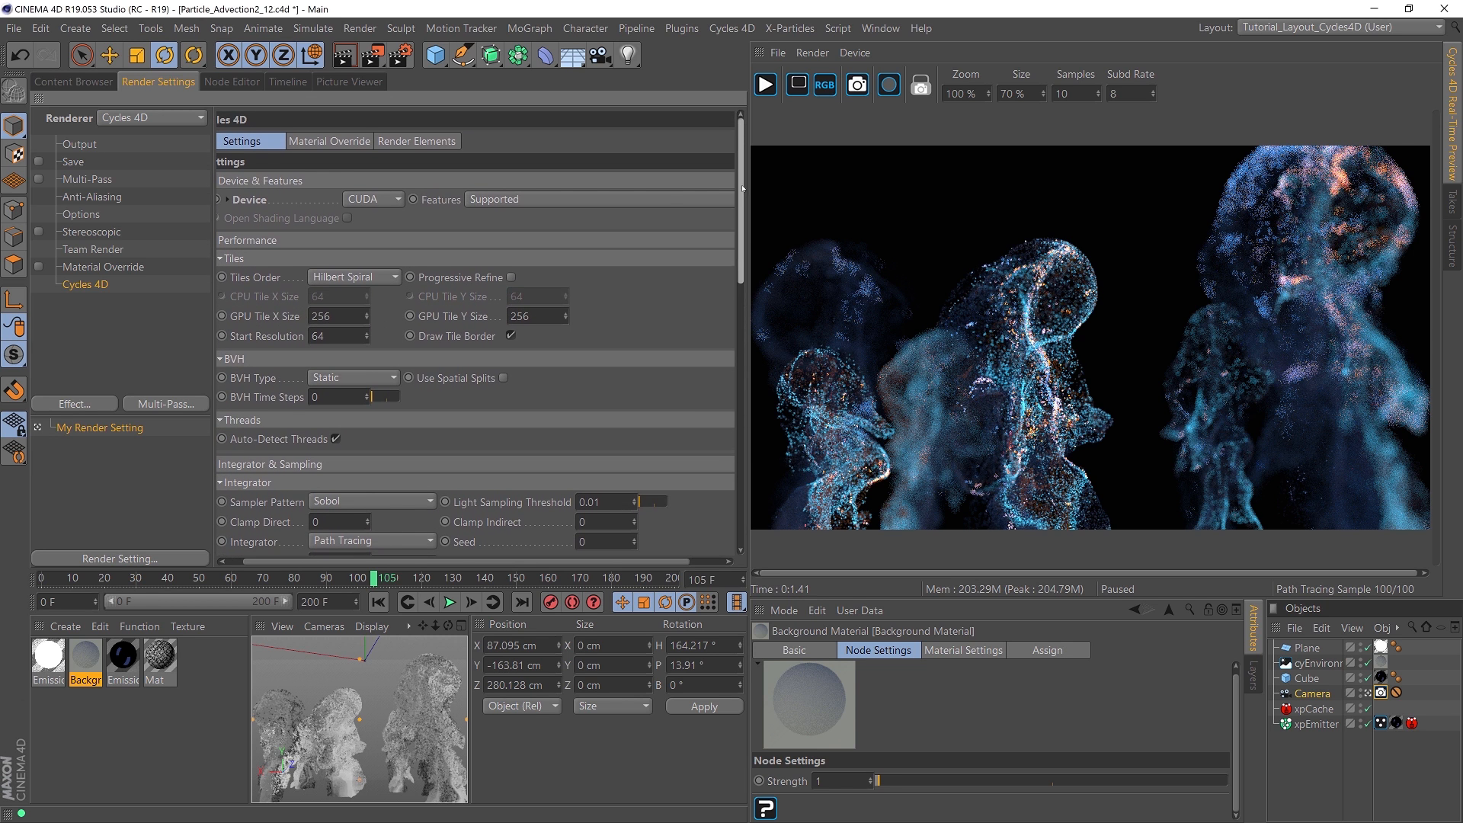
Step: Set the render output's frame range to Current Frame and lock the image's width-to-height ratio
{"action": "left_click", "coordinate": [79, 144]}
{"action": "left_click", "coordinate": [344, 360]}
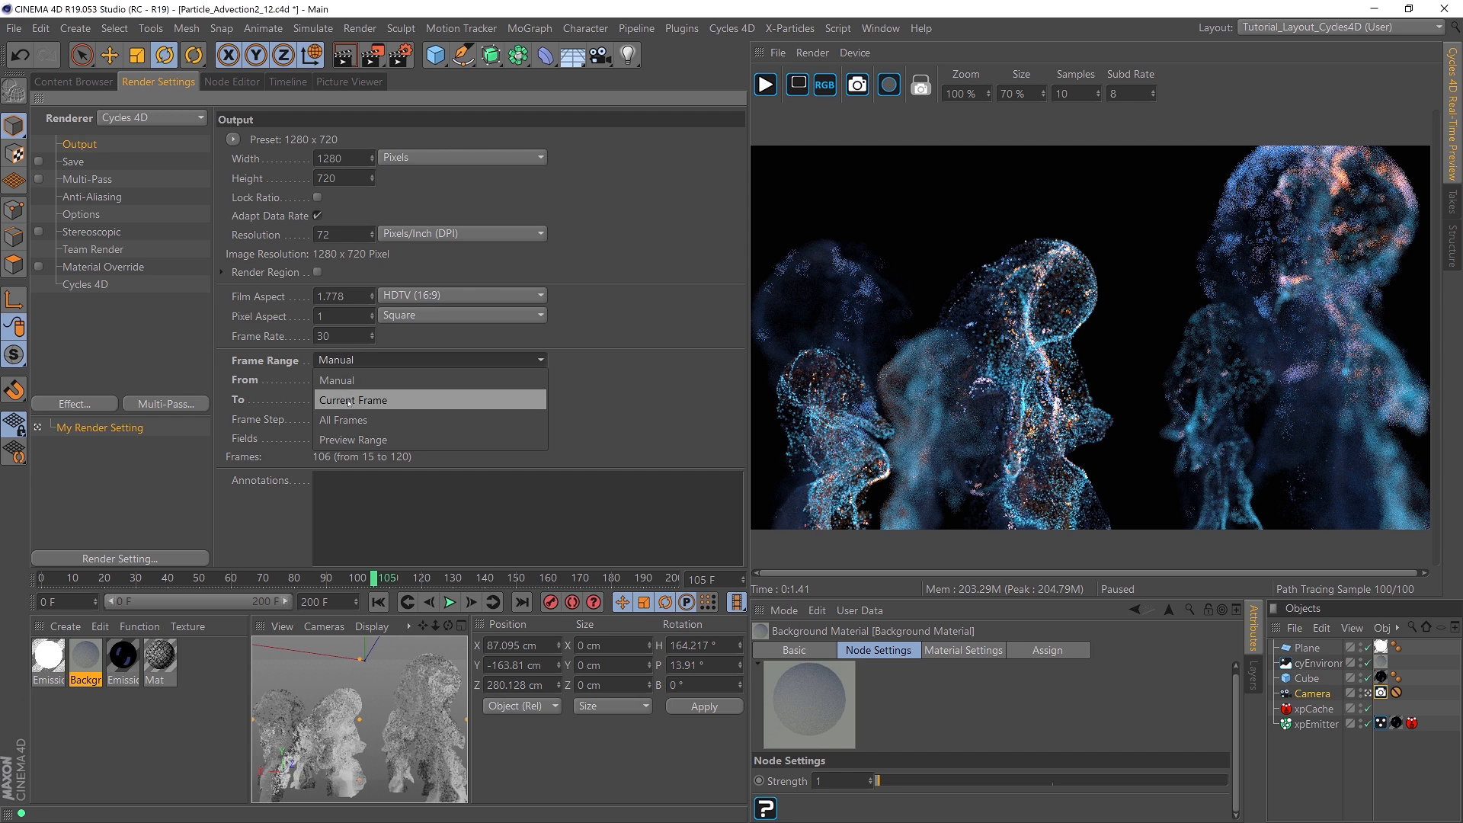
{"action": "left_click", "coordinate": [352, 399]}
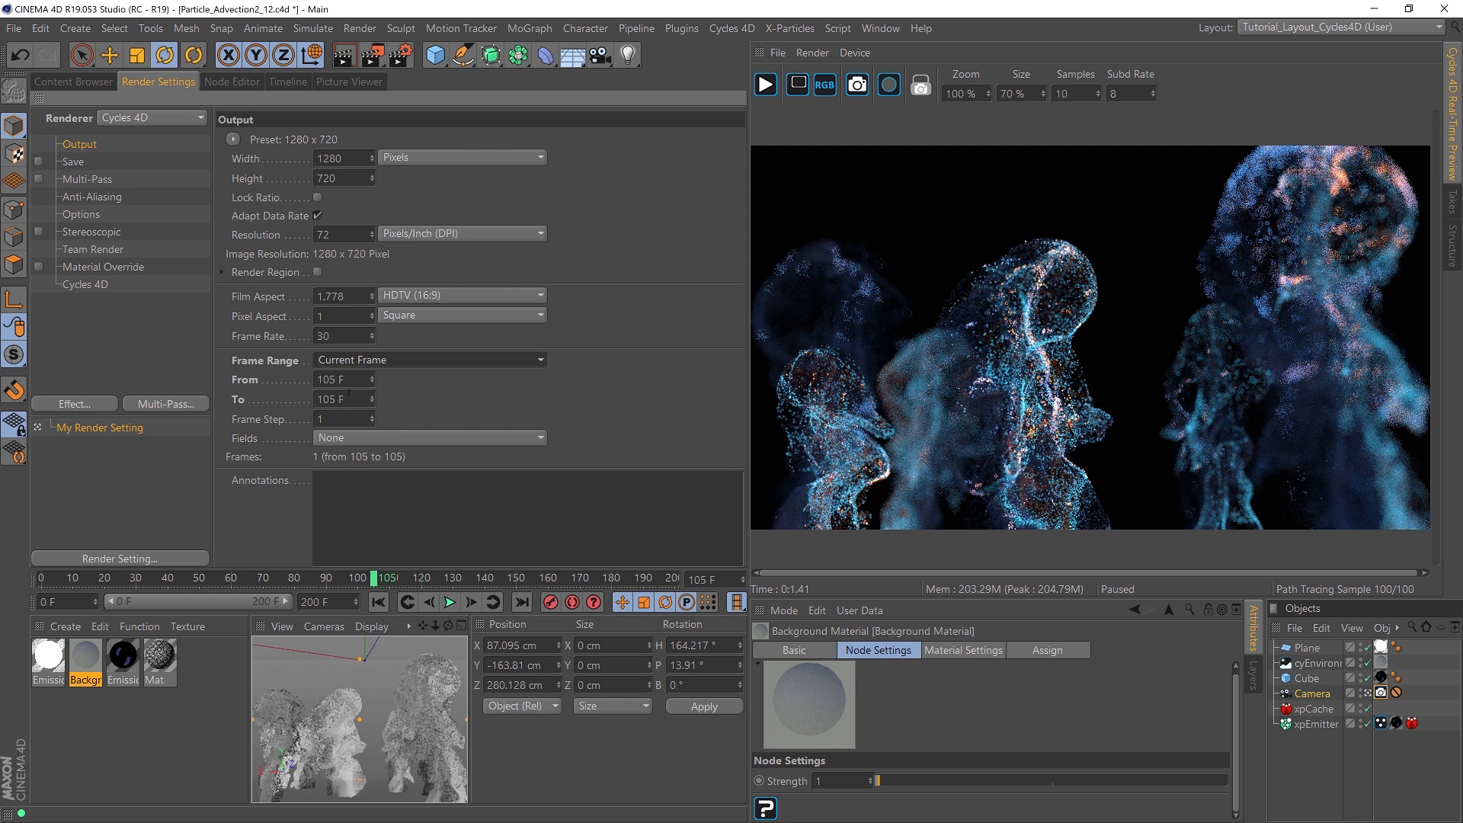
{"action": "left_click", "coordinate": [318, 197]}
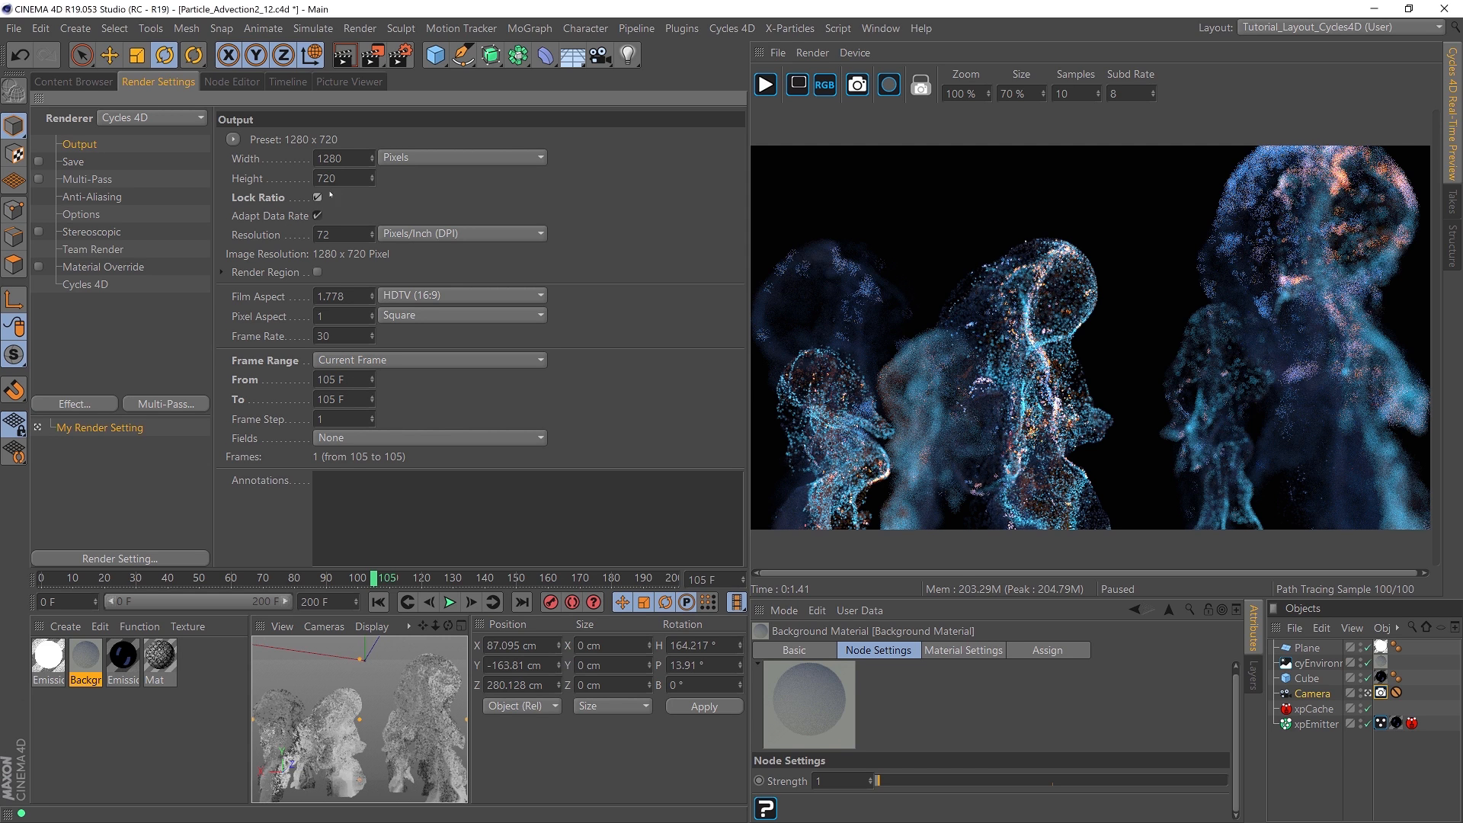
Step: Set the render output width to 1920 pixels with the ratio locked
{"action": "left_click", "coordinate": [348, 159]}
{"action": "type", "text": "1920"}
{"action": "key", "text": "Return"}
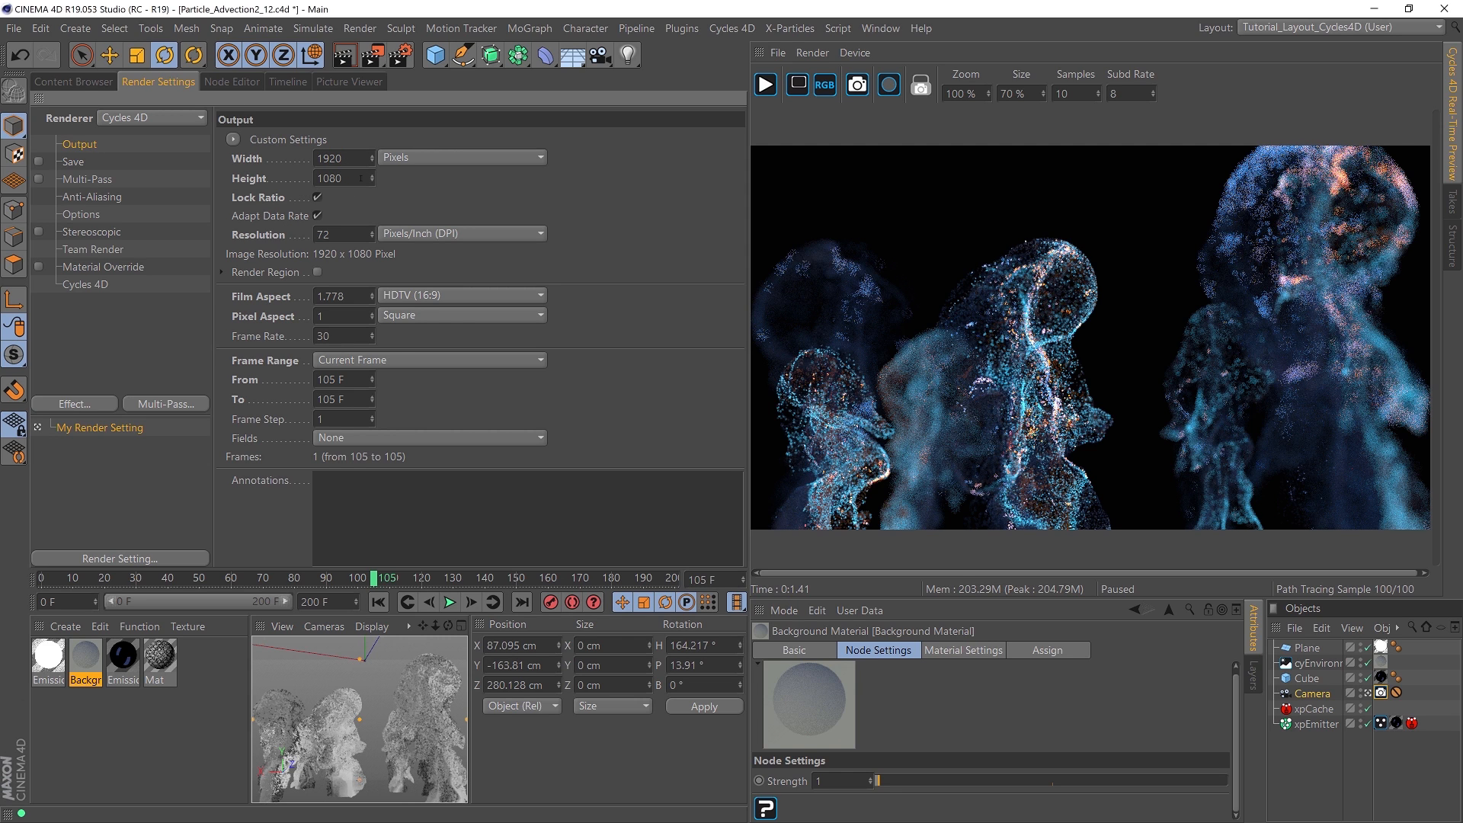
Step: Choose OpenEXR as the file format for the regular image in the save settings
{"action": "left_click", "coordinate": [73, 162]}
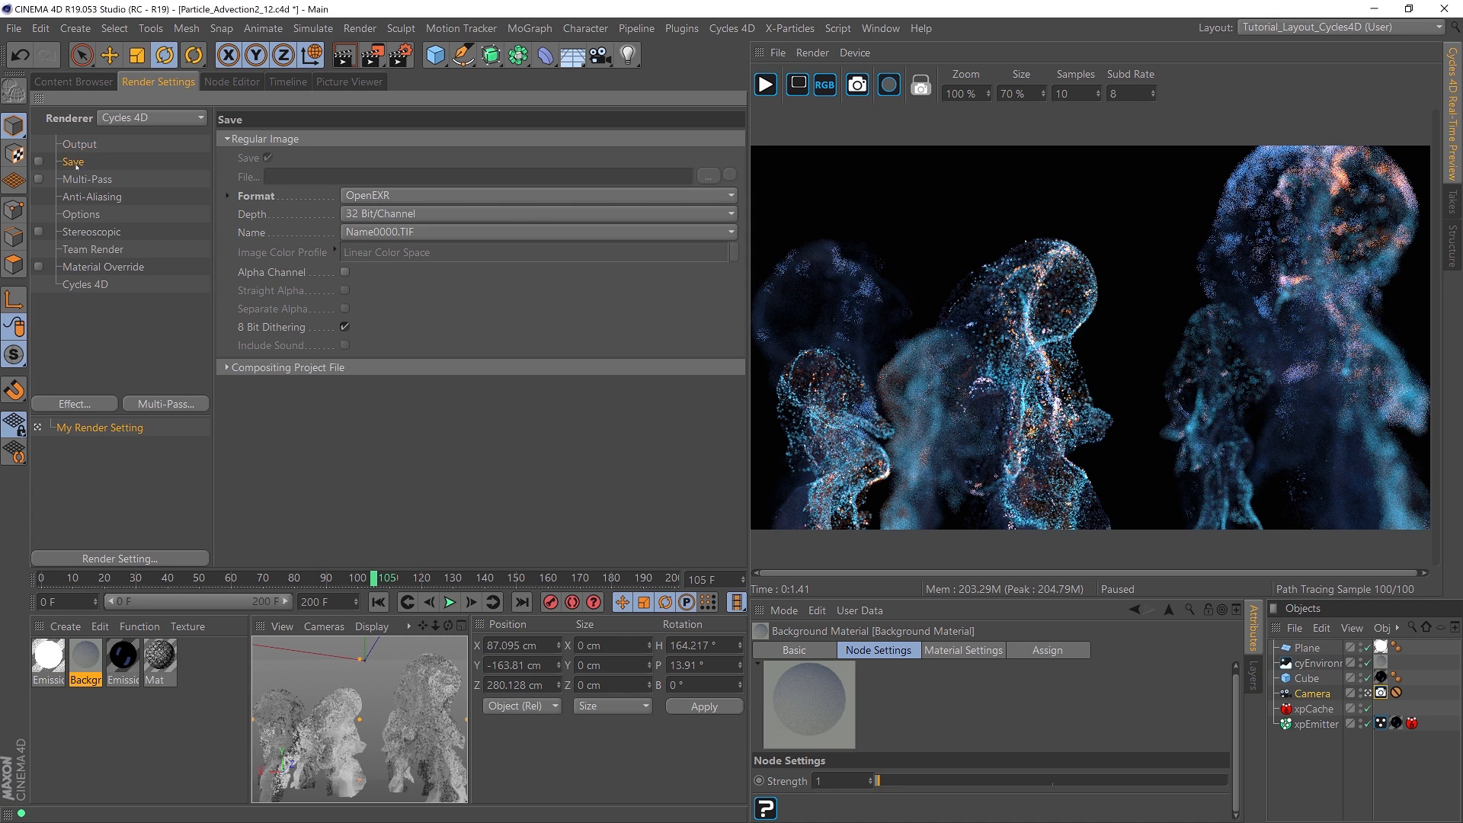
{"action": "left_click", "coordinate": [383, 197]}
{"action": "left_click", "coordinate": [390, 355]}
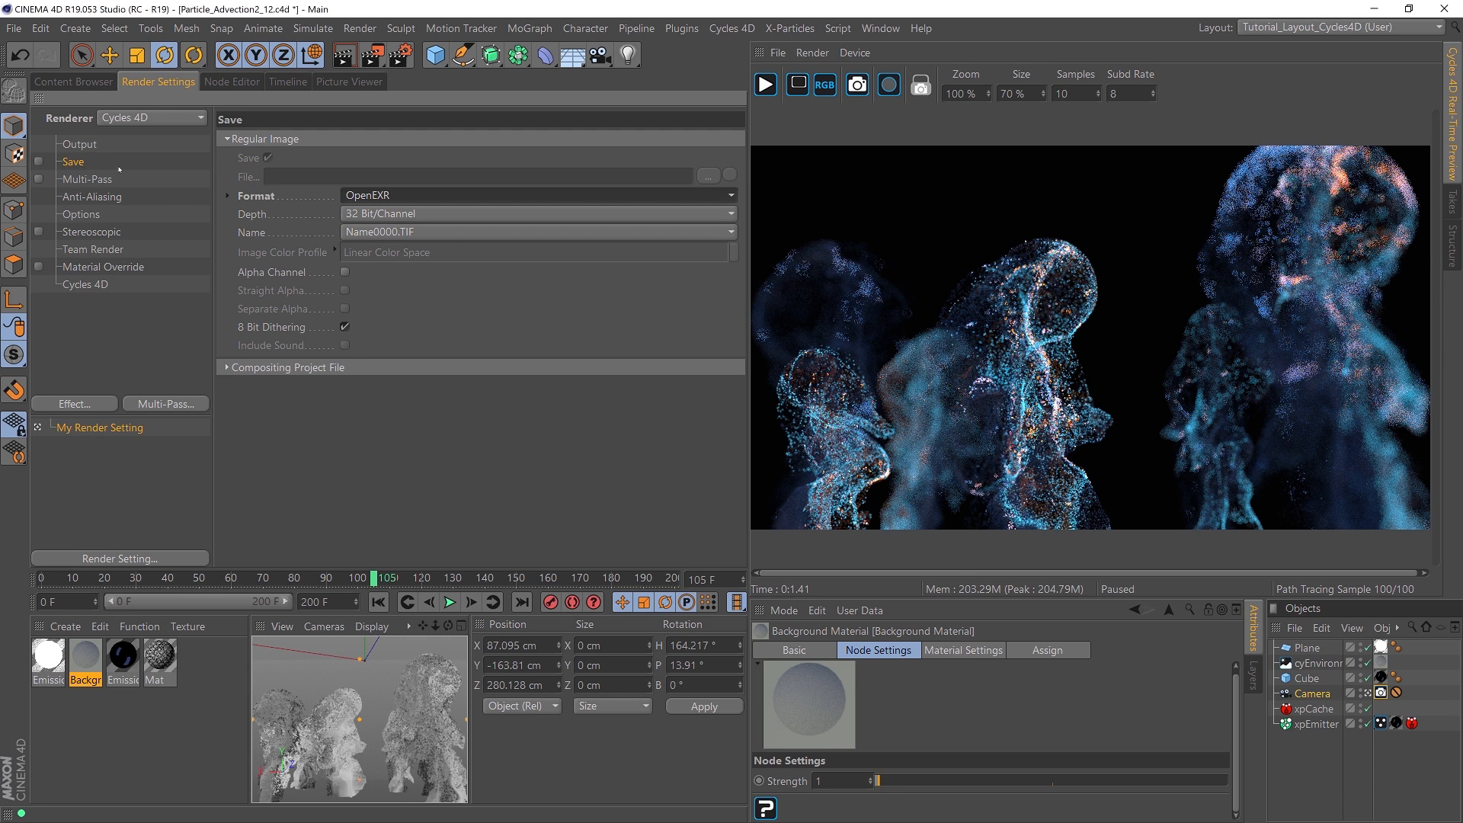
Step: Render the current frame to the Picture Viewer, enlarge the viewer area and fit the whole image in it
{"action": "left_click", "coordinate": [80, 145]}
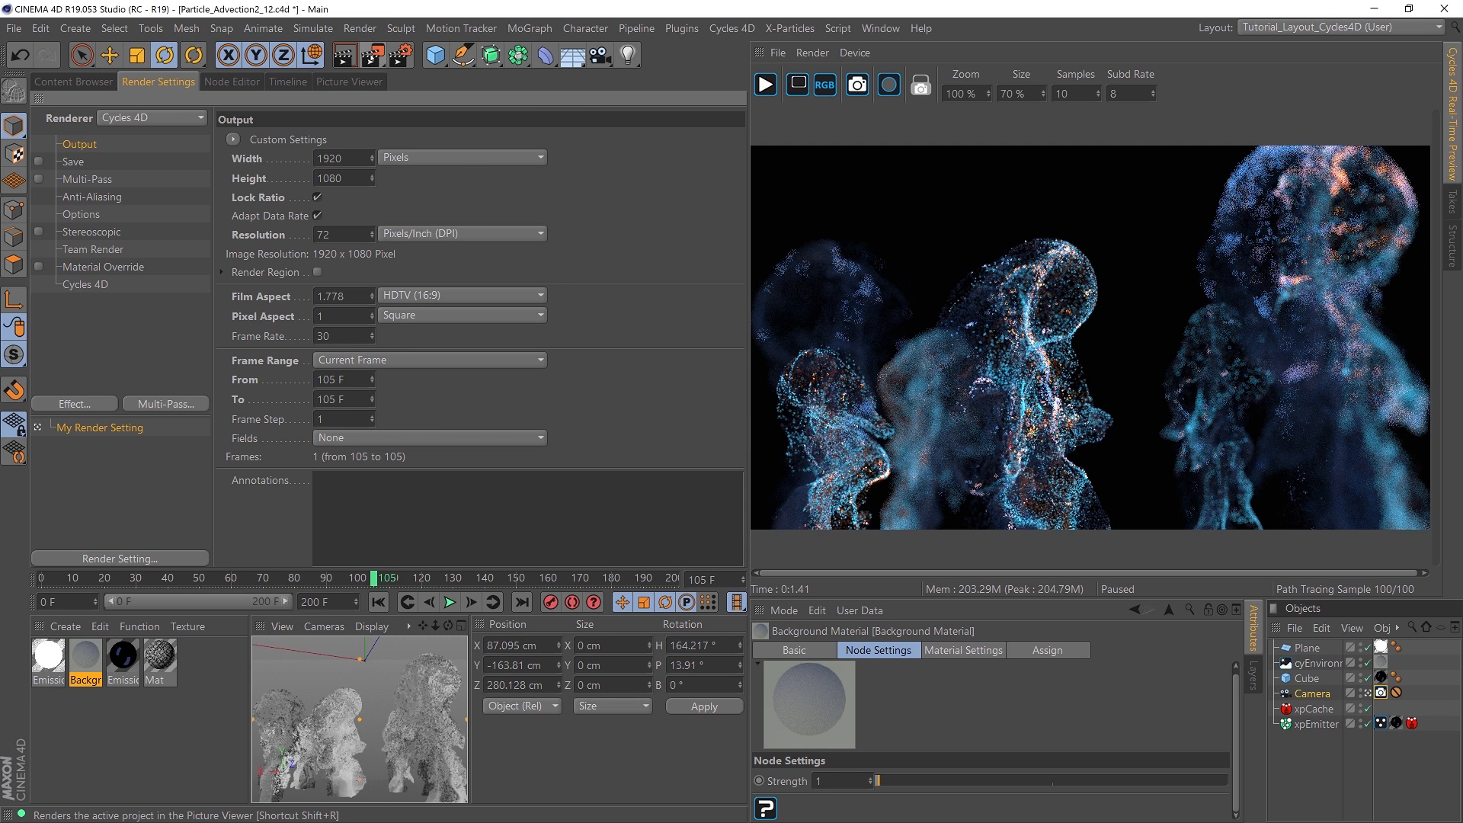
{"action": "left_click", "coordinate": [373, 54]}
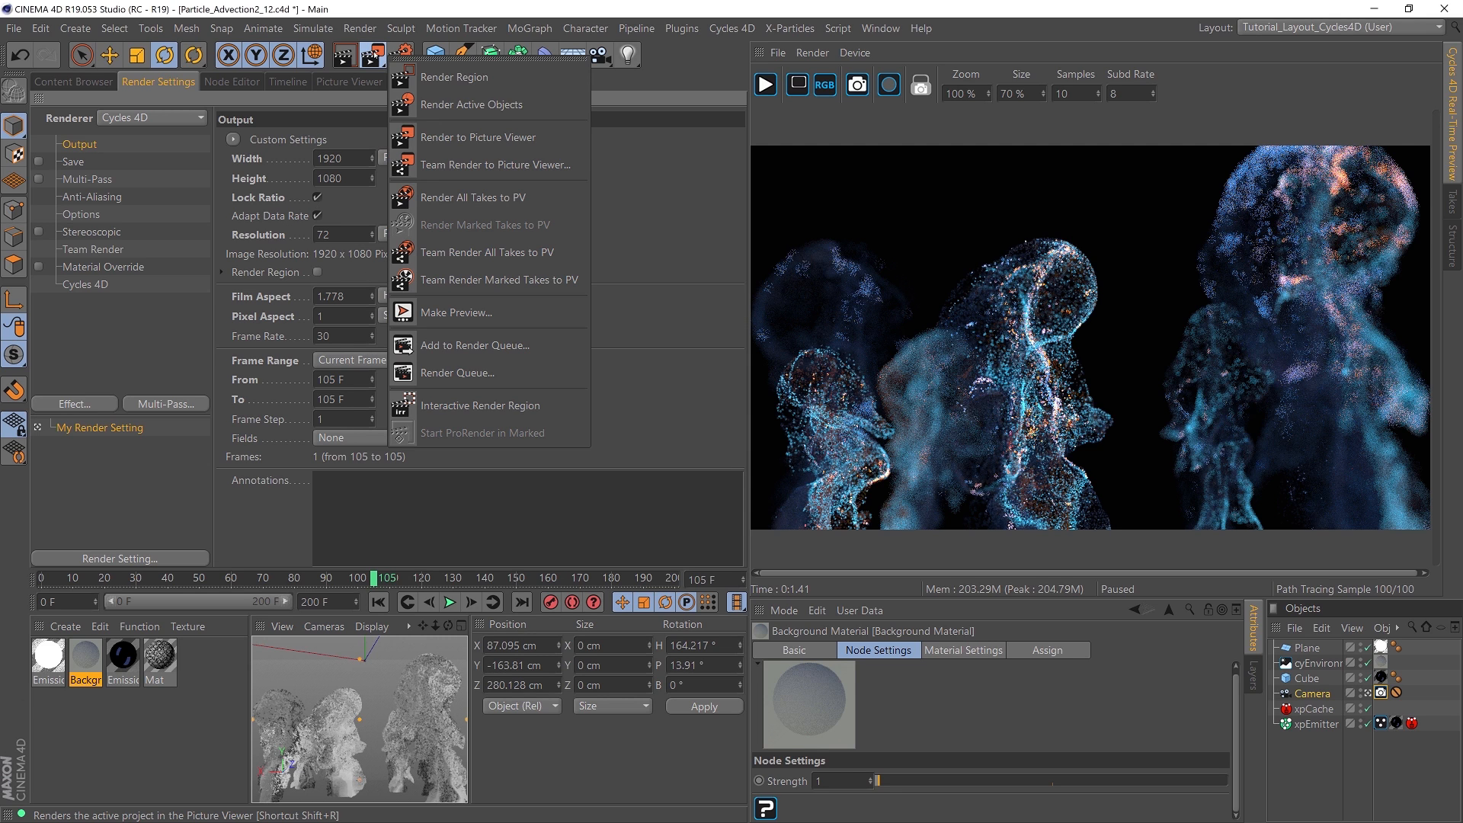
{"action": "left_click", "coordinate": [457, 137]}
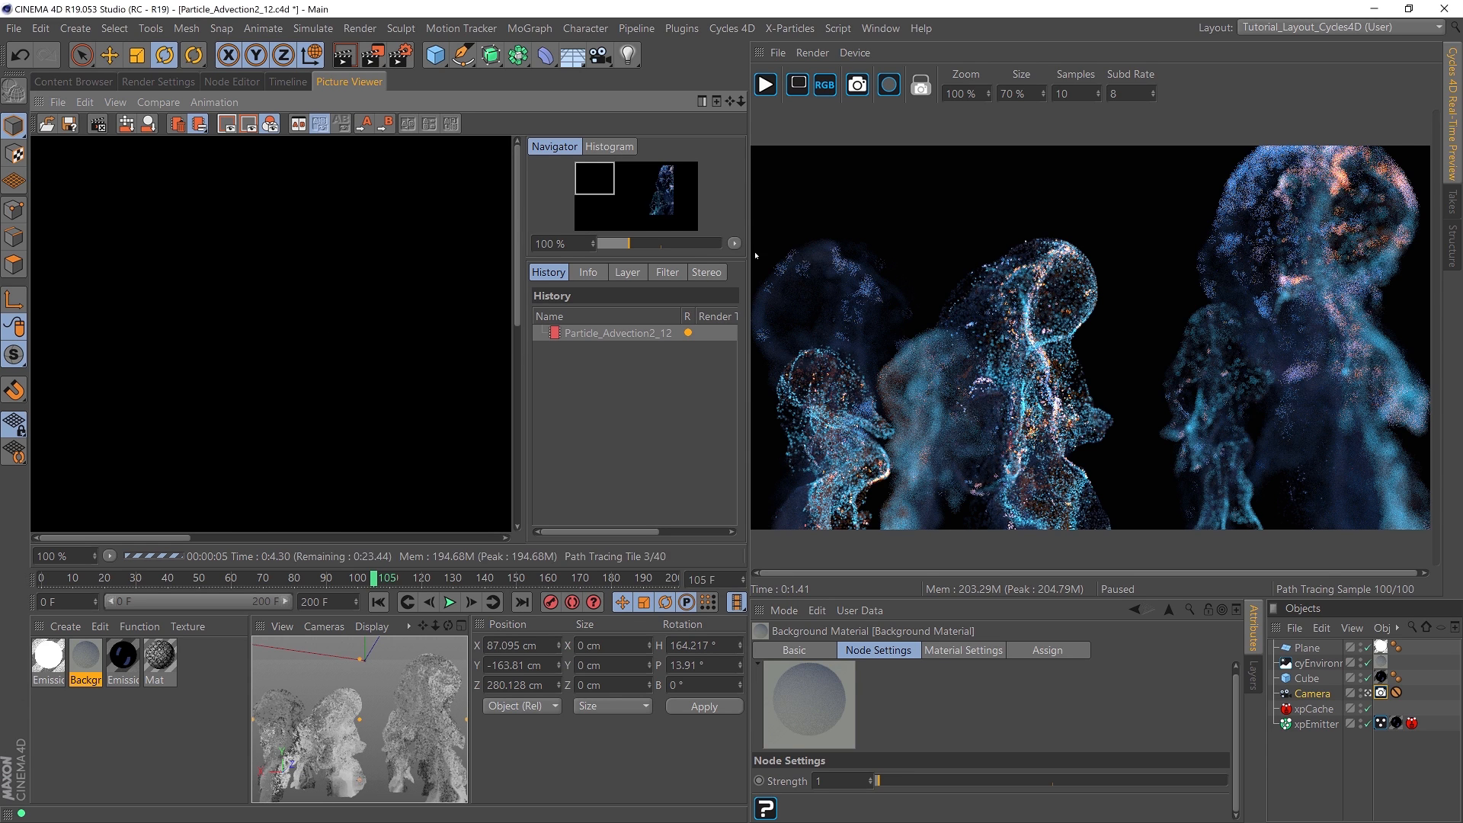
{"action": "left_click_drag", "start_coordinate": [748, 258], "coordinate": [1072, 265]}
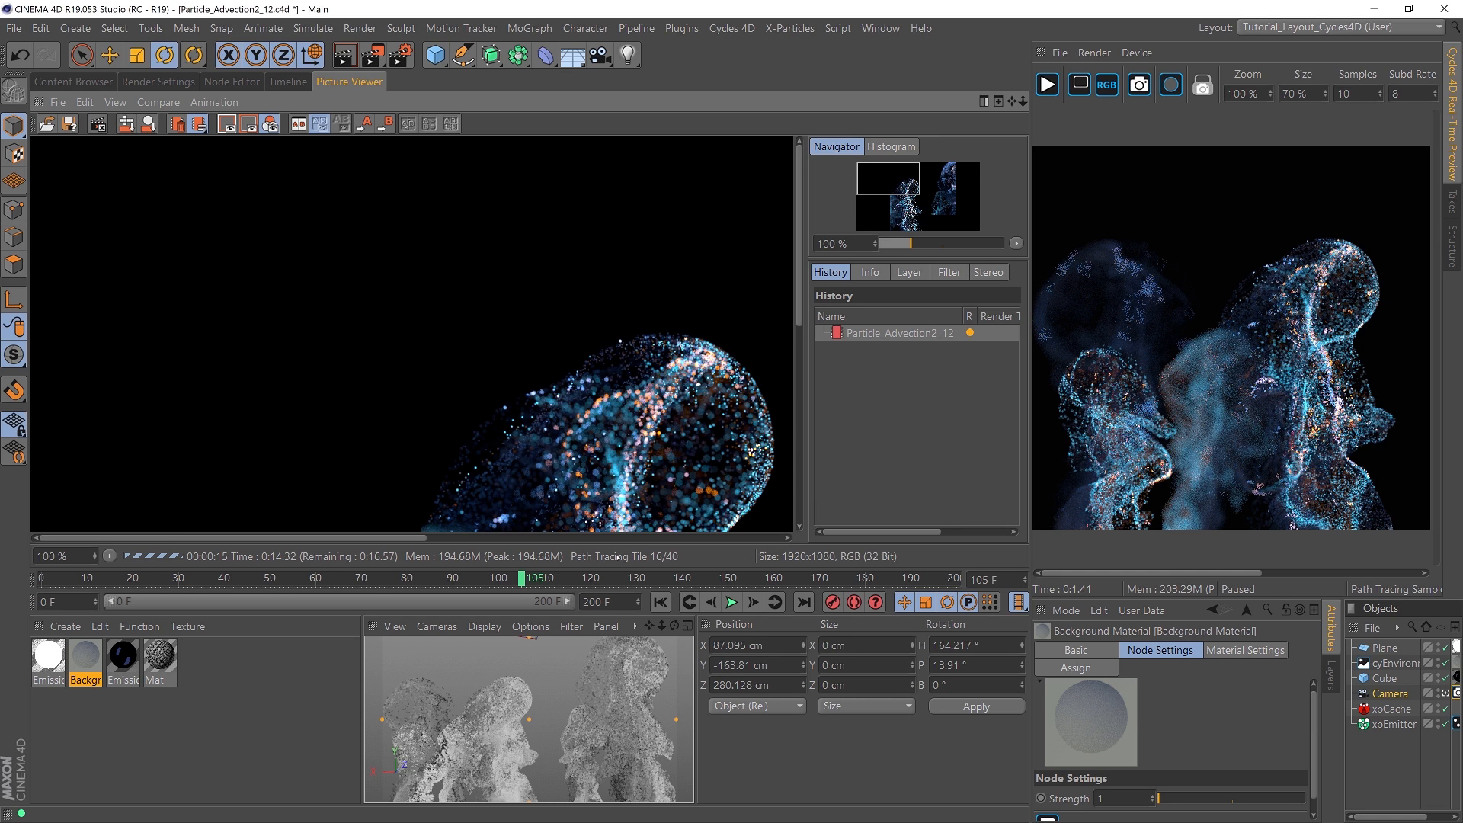
{"action": "key", "text": "h"}
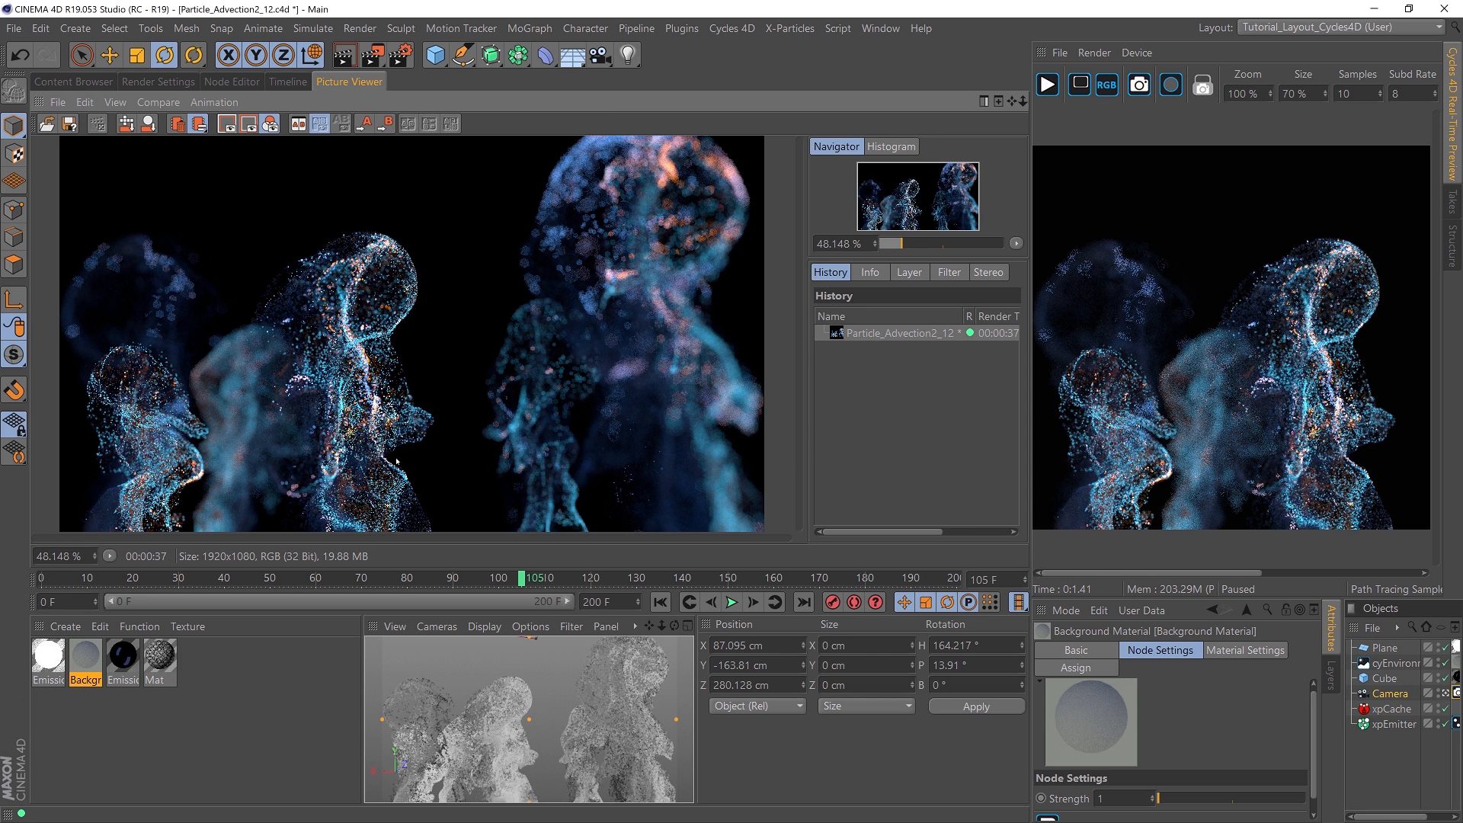
Step: Enable Denoising in the Cycles 4D render settings and set its Strength to 0.1
{"action": "left_click", "coordinate": [159, 82]}
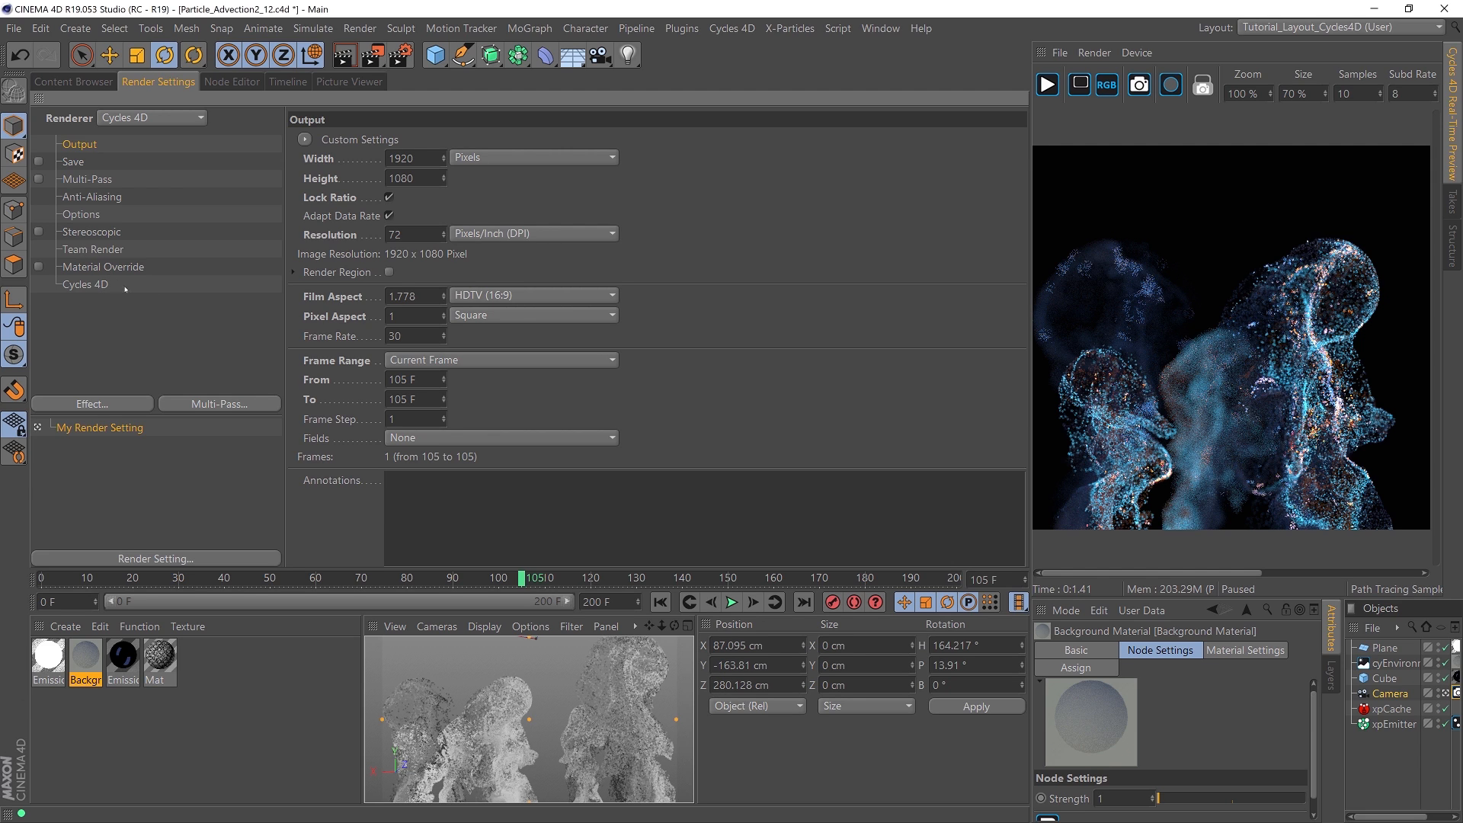
{"action": "left_click", "coordinate": [99, 285]}
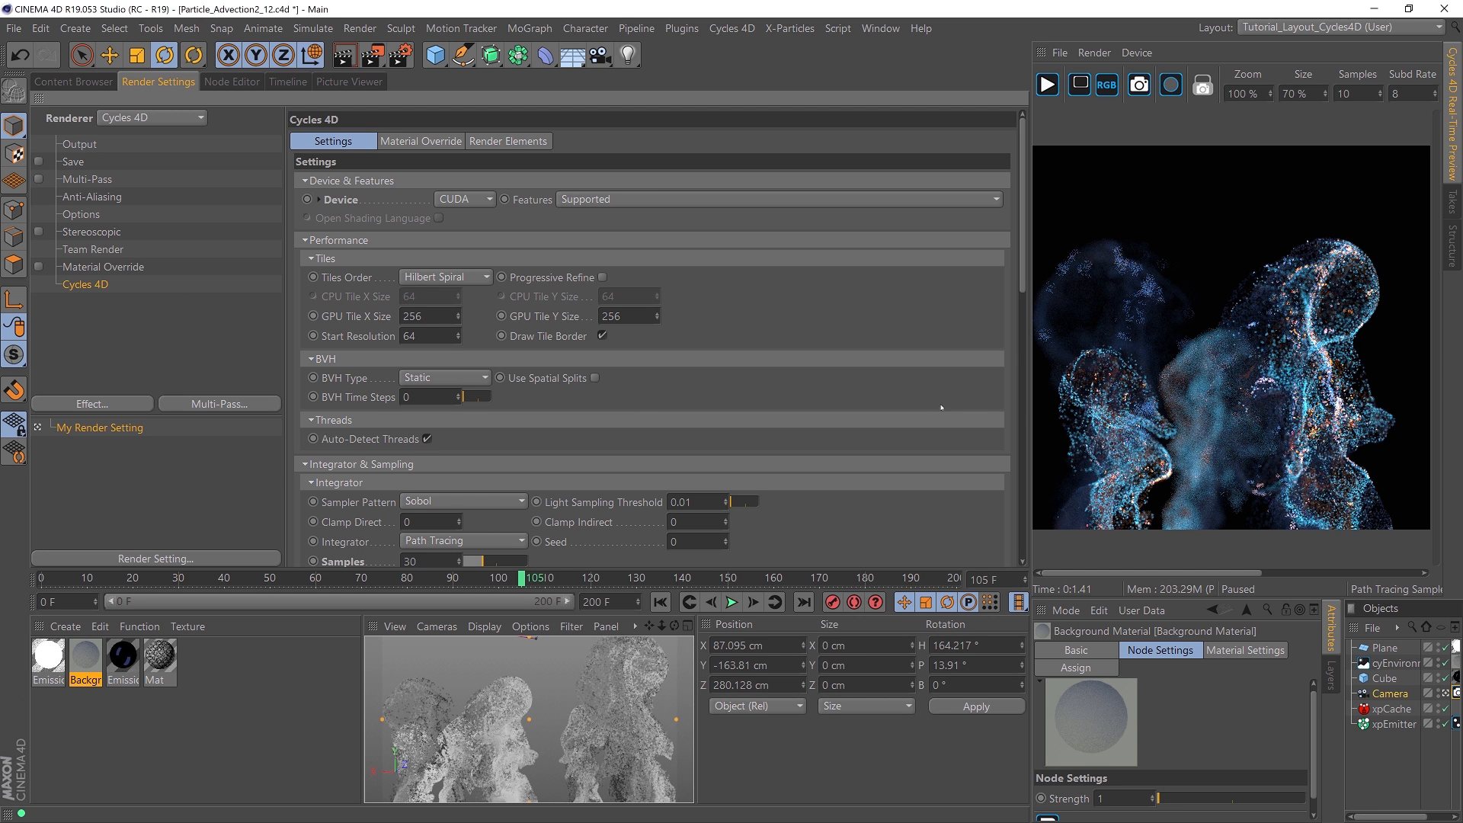
{"action": "left_click_drag", "start_coordinate": [1025, 293], "coordinate": [1033, 564]}
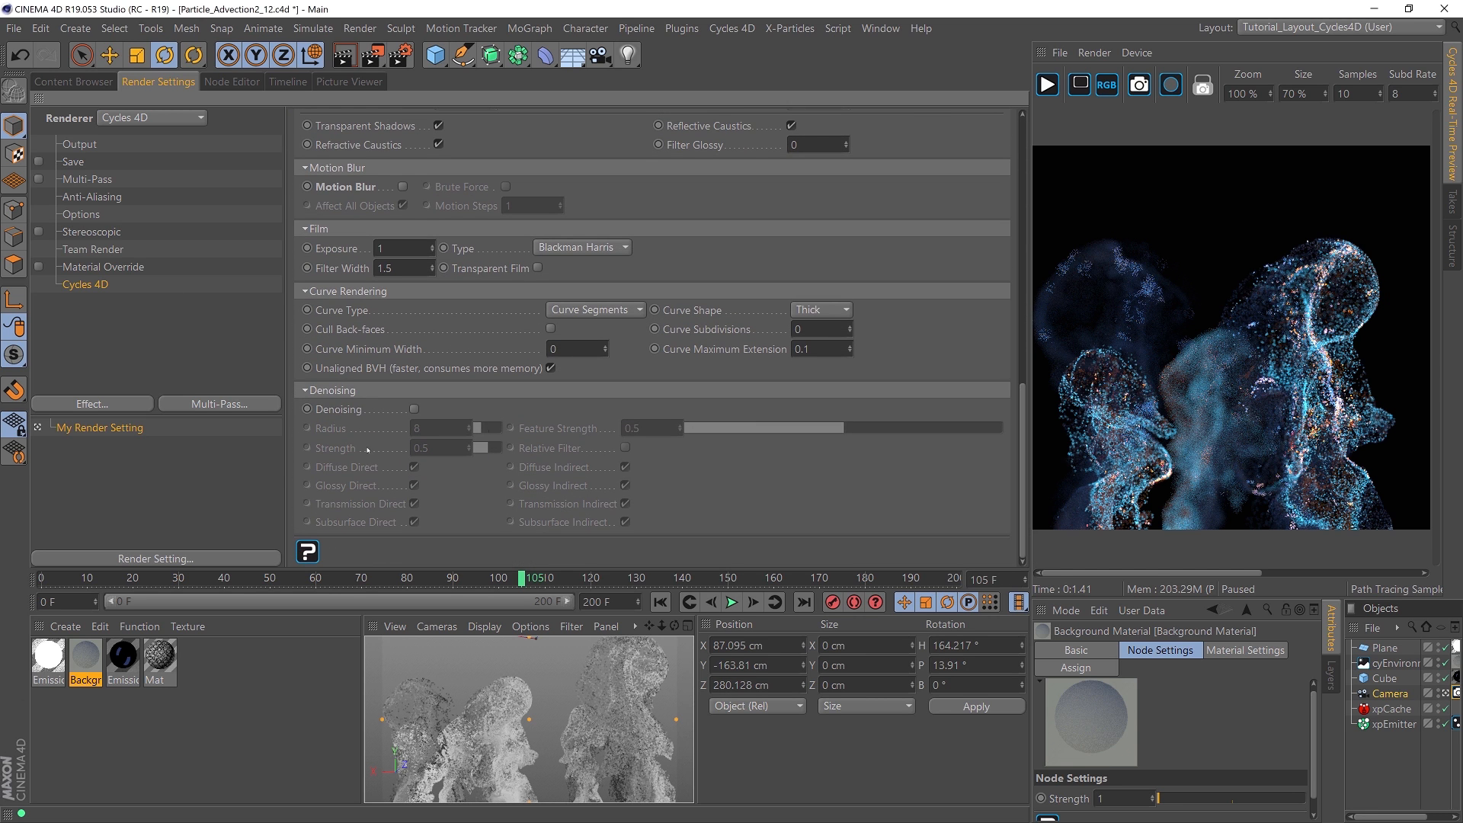
{"action": "left_click", "coordinate": [414, 410]}
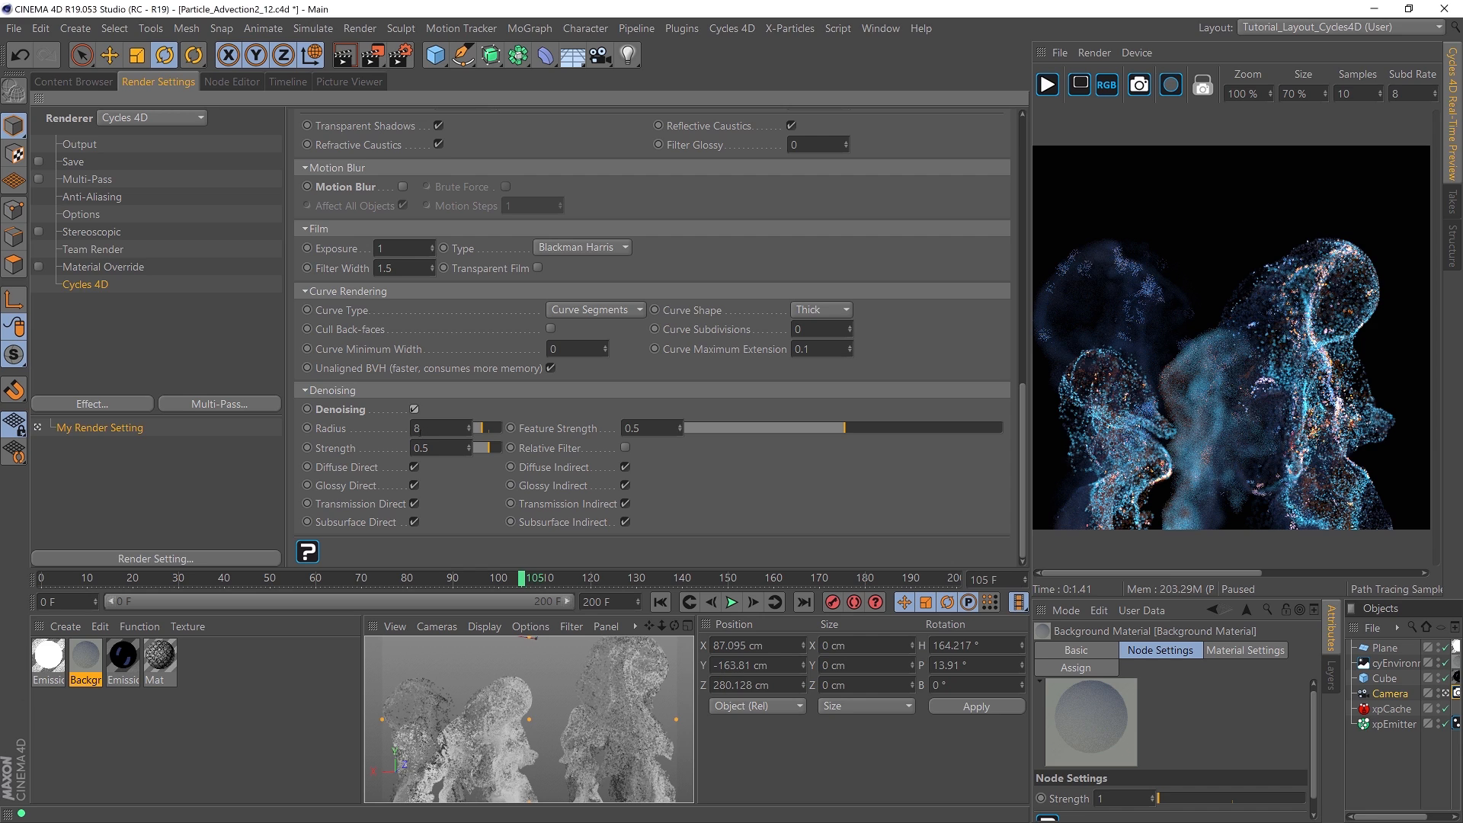
{"action": "left_click", "coordinate": [432, 448]}
{"action": "type", "text": ".1"}
{"action": "key", "text": "Return"}
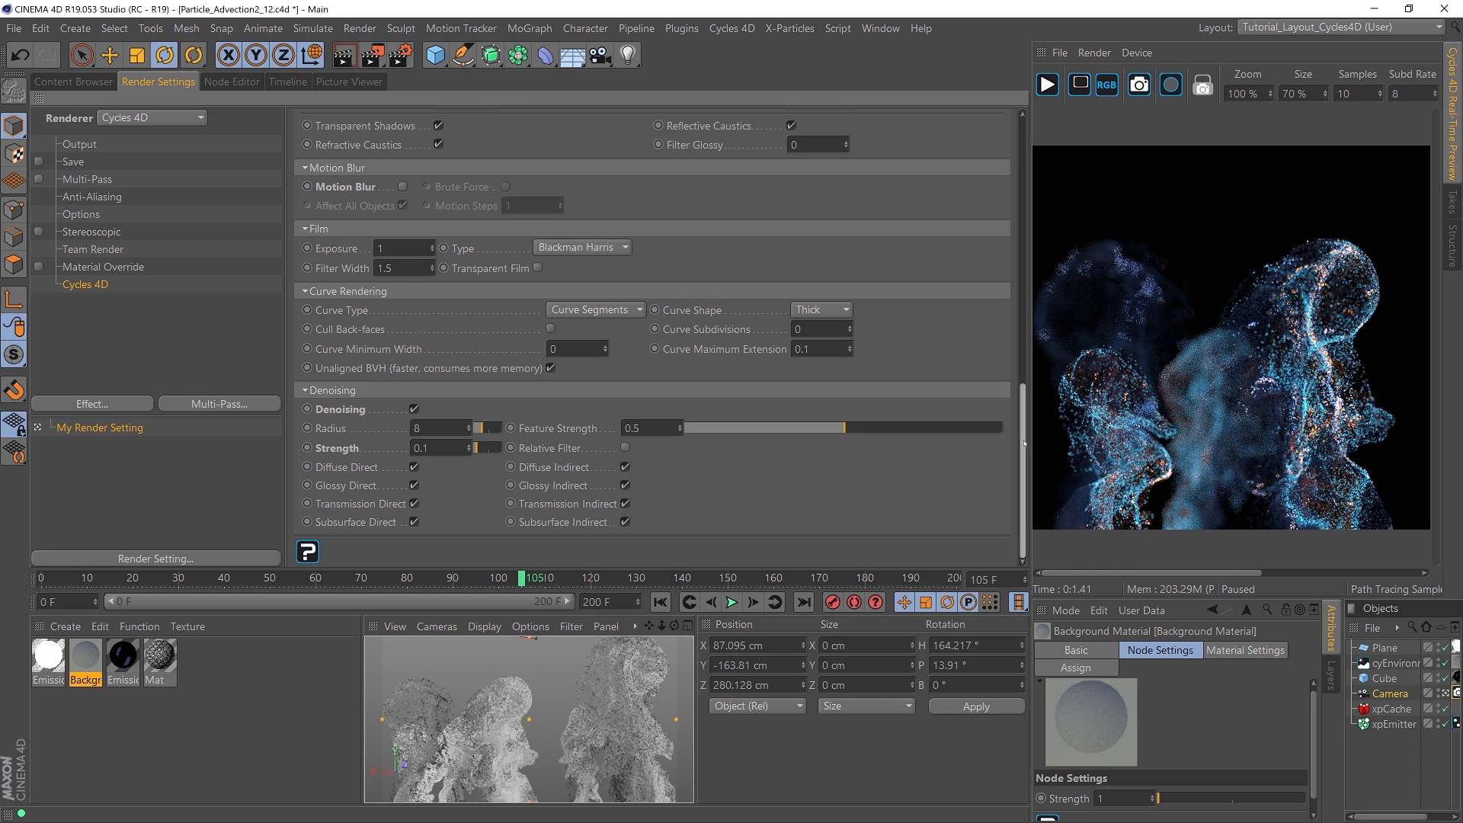
Step: Set the integrator's Seed to 1 in the Cycles 4D sampling settings
{"action": "left_click_drag", "start_coordinate": [1023, 448], "coordinate": [1059, 160]}
{"action": "scroll", "coordinate": [583, 480], "scroll_direction": "down", "scroll_amount": 2}
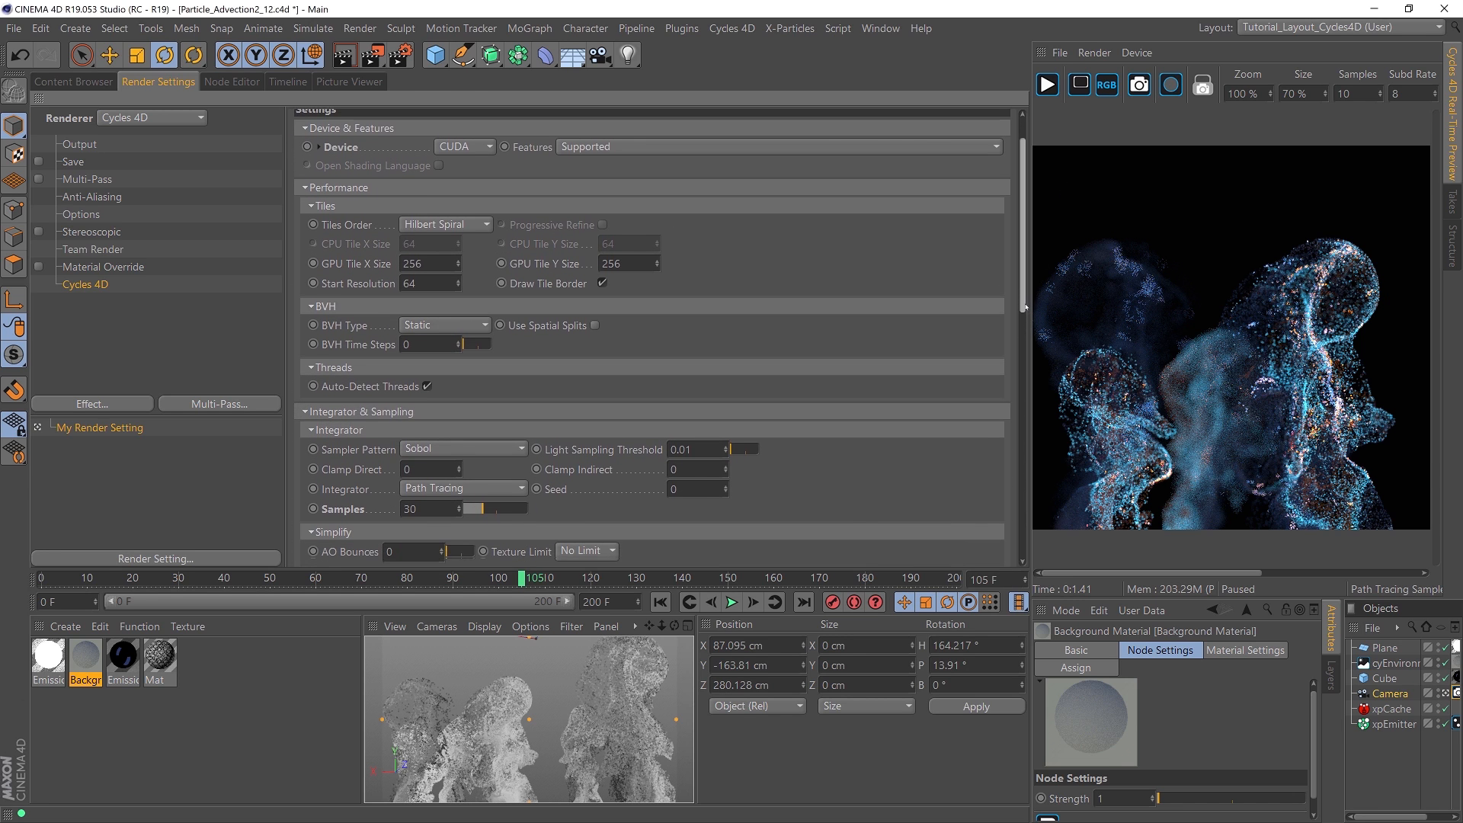
{"action": "left_click", "coordinate": [673, 477]}
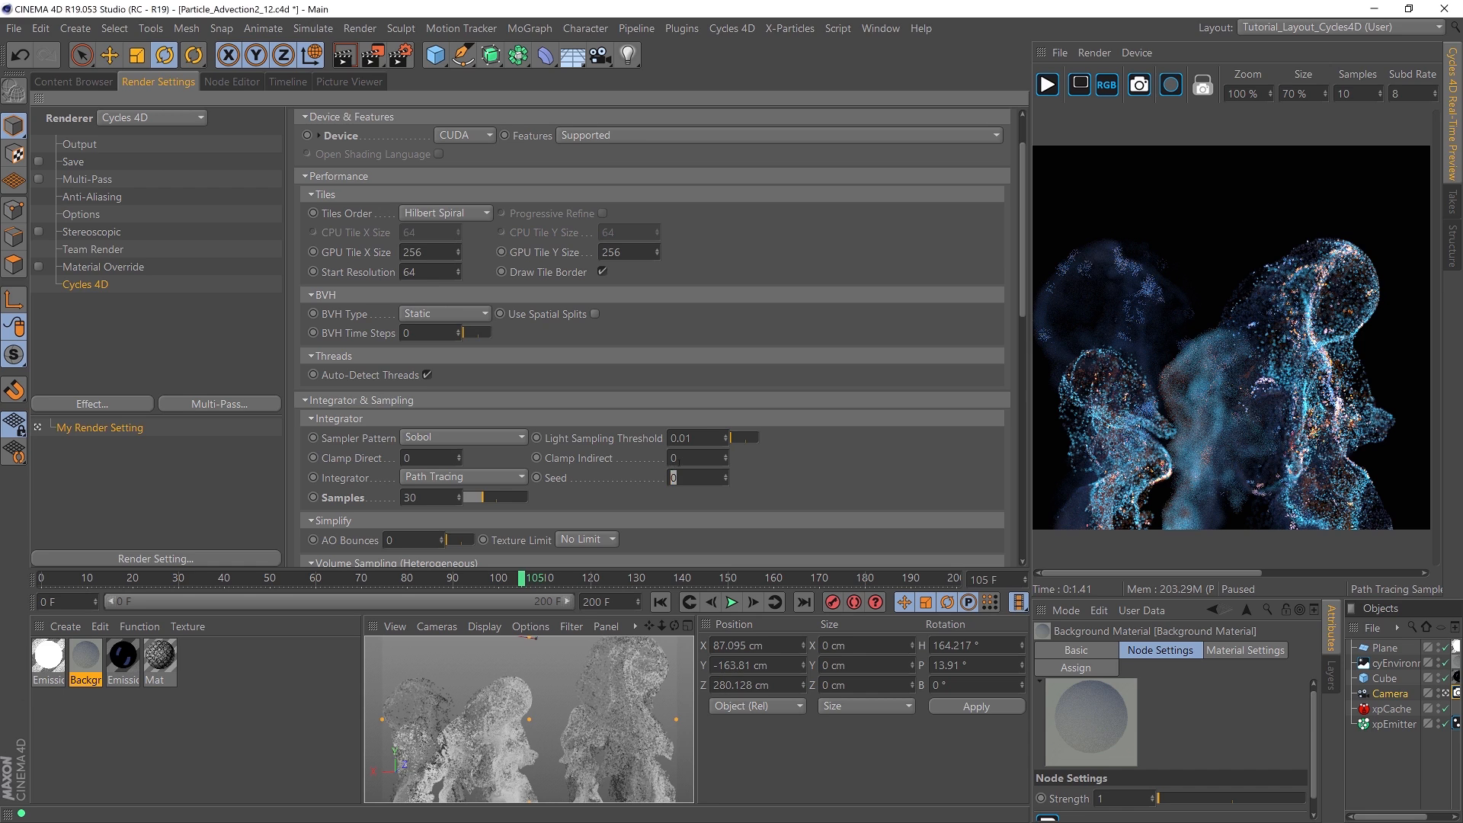
{"action": "type", "text": "1"}
{"action": "key", "text": "Return"}
{"action": "scroll", "coordinate": [1017, 320], "scroll_direction": "down", "scroll_amount": 2}
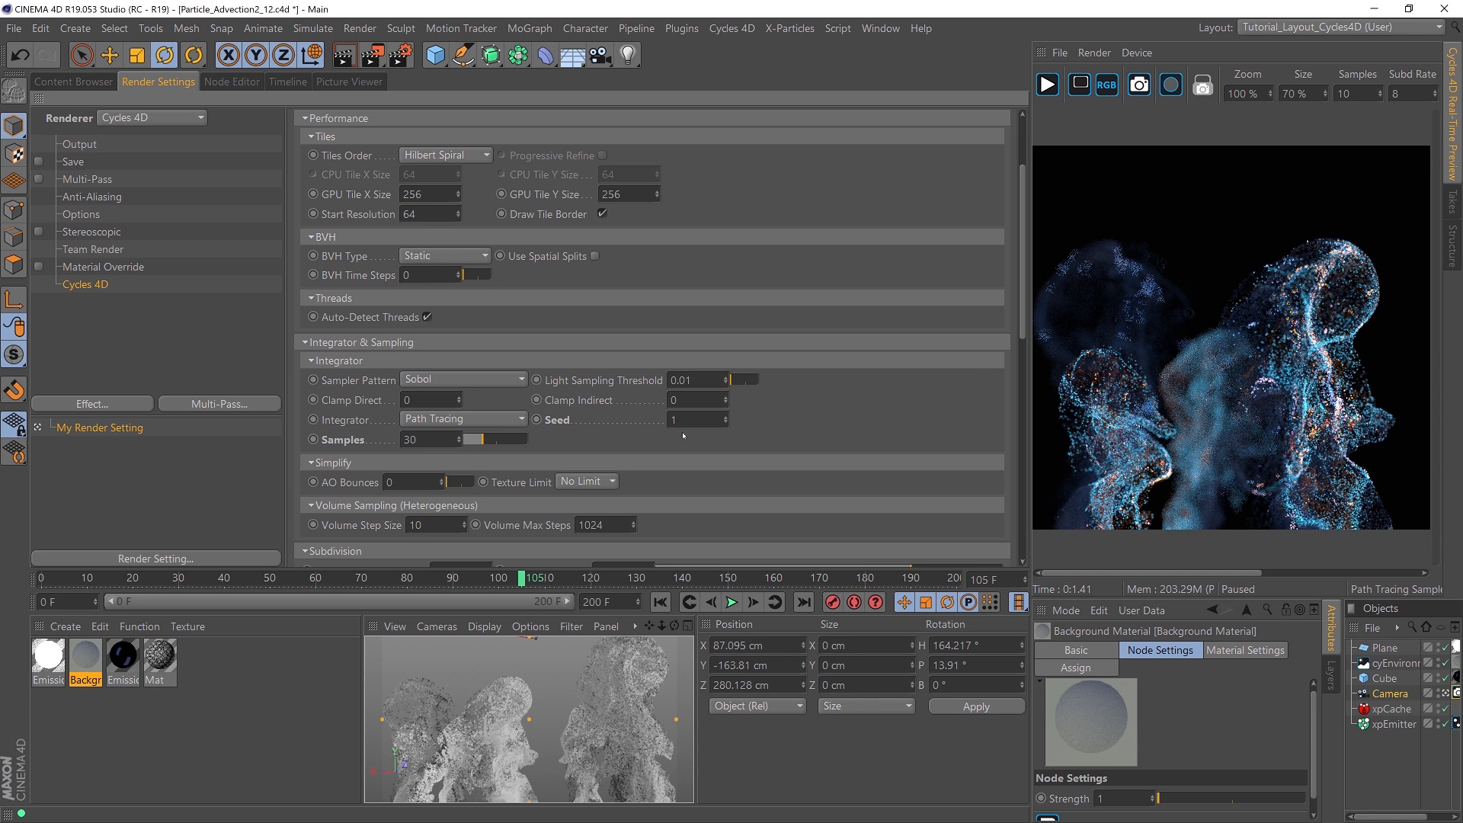
{"action": "scroll", "coordinate": [1021, 326], "scroll_direction": "up", "scroll_amount": 3}
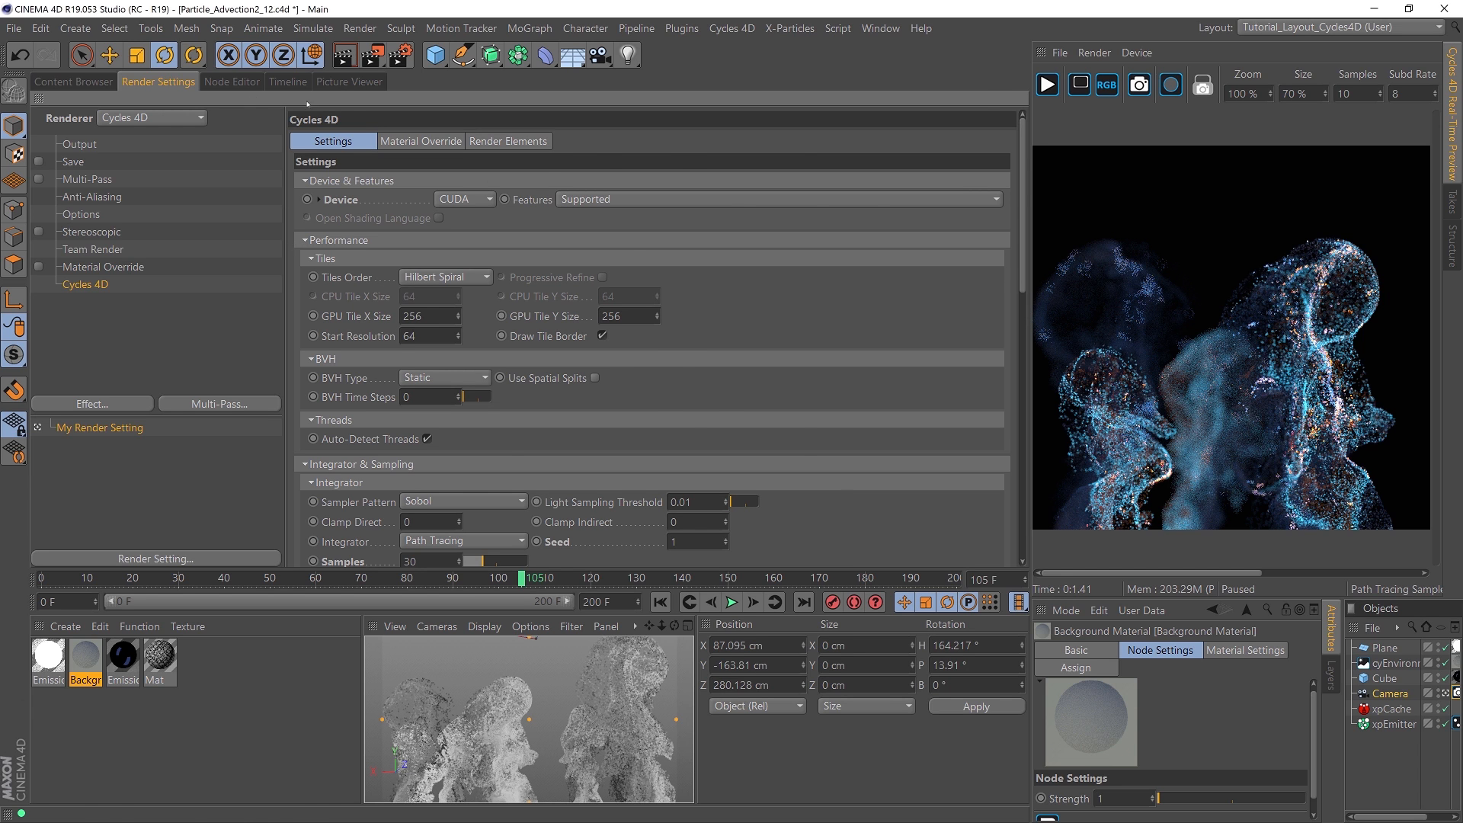
Step: Render the frame again to the Picture Viewer with denoising, widen the render history and switch between the first and new renders
{"action": "left_click", "coordinate": [372, 55]}
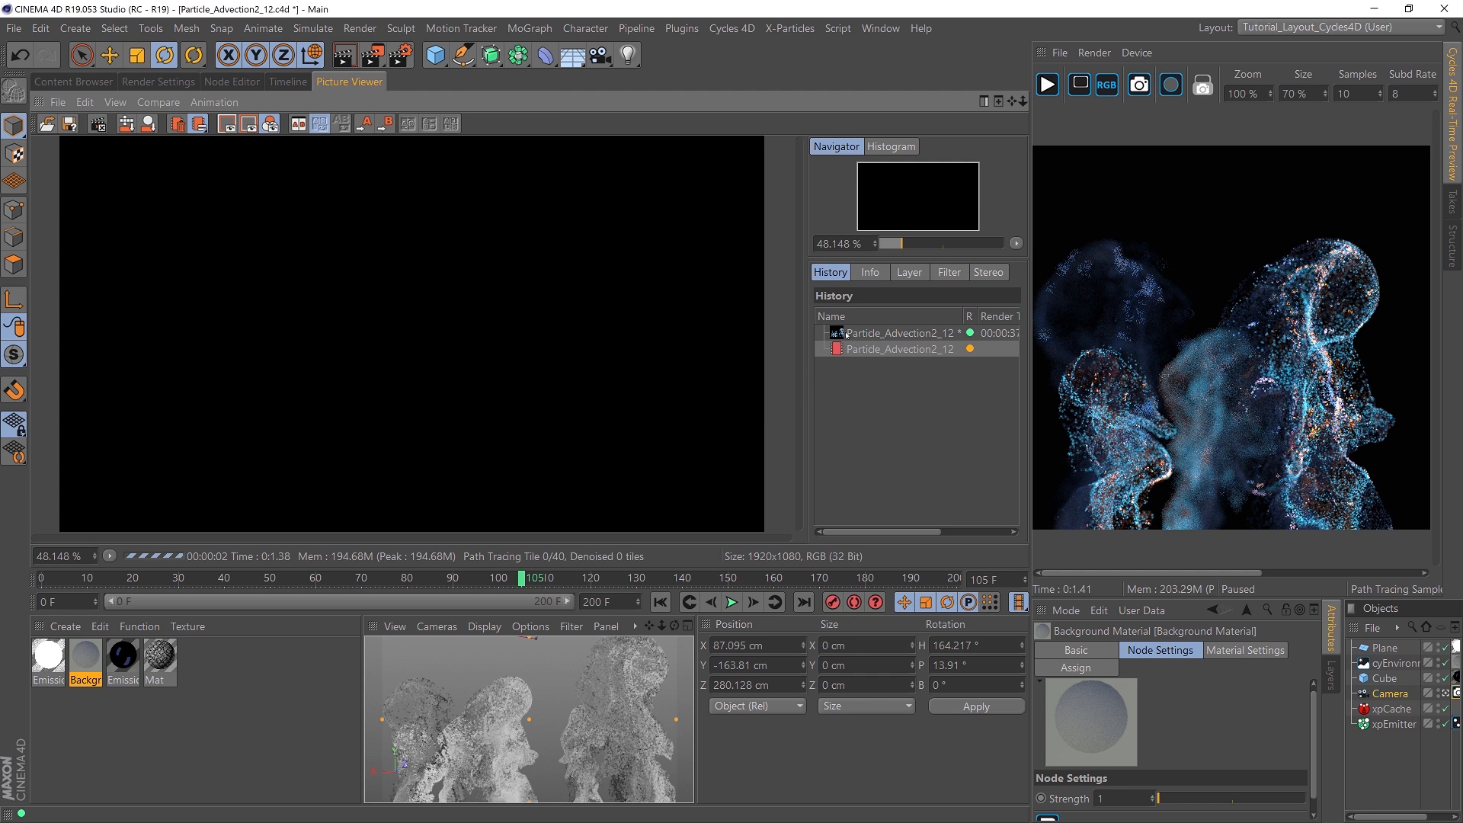
{"action": "left_click_drag", "start_coordinate": [805, 397], "coordinate": [758, 397]}
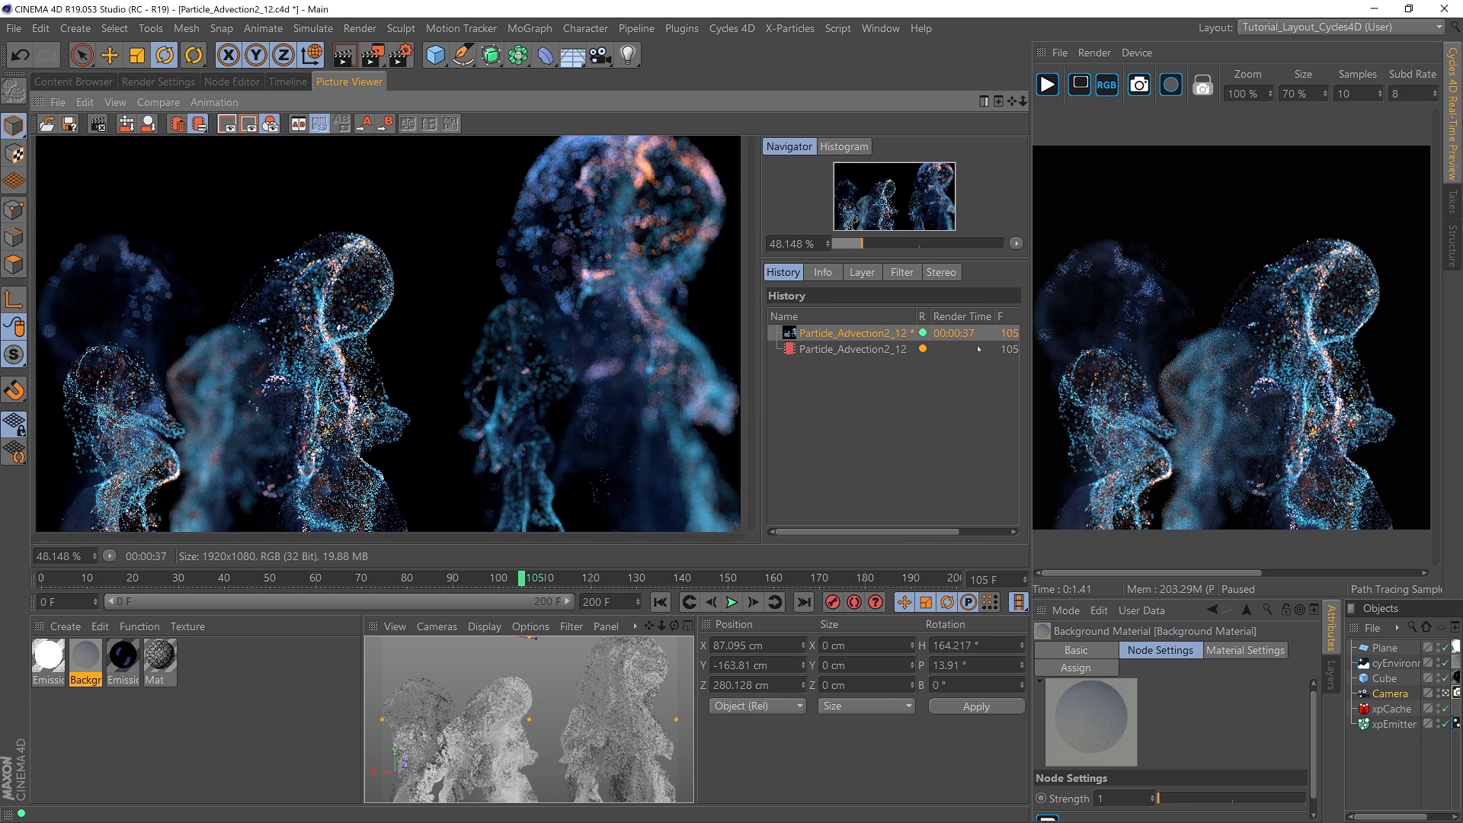
{"action": "left_click", "coordinate": [873, 349]}
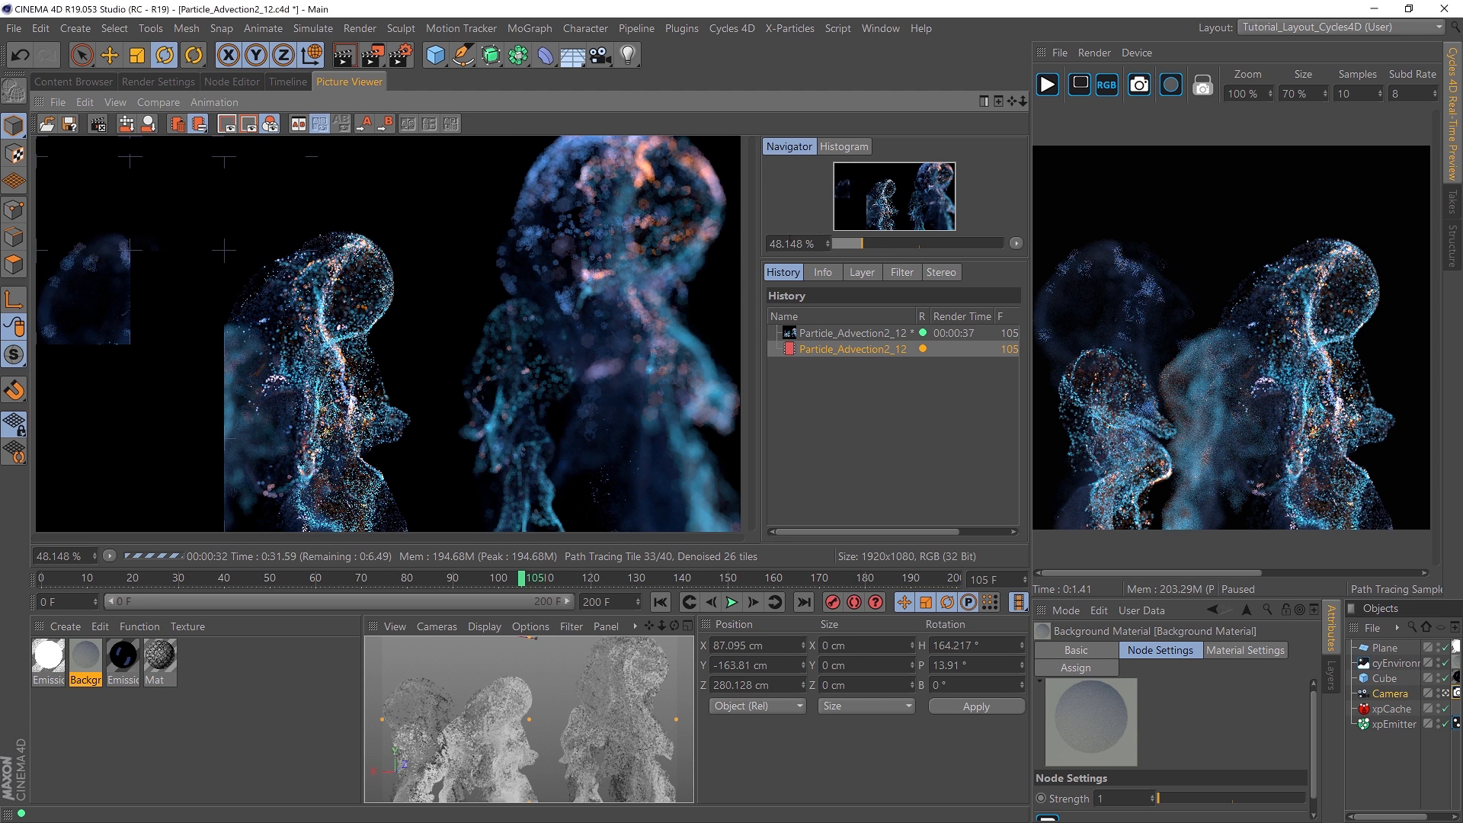
Step: Examine the denoised render up close across the particle figures, view the whole image again and compare both render times in the history
{"action": "left_click_drag", "start_coordinate": [862, 243], "coordinate": [870, 243]}
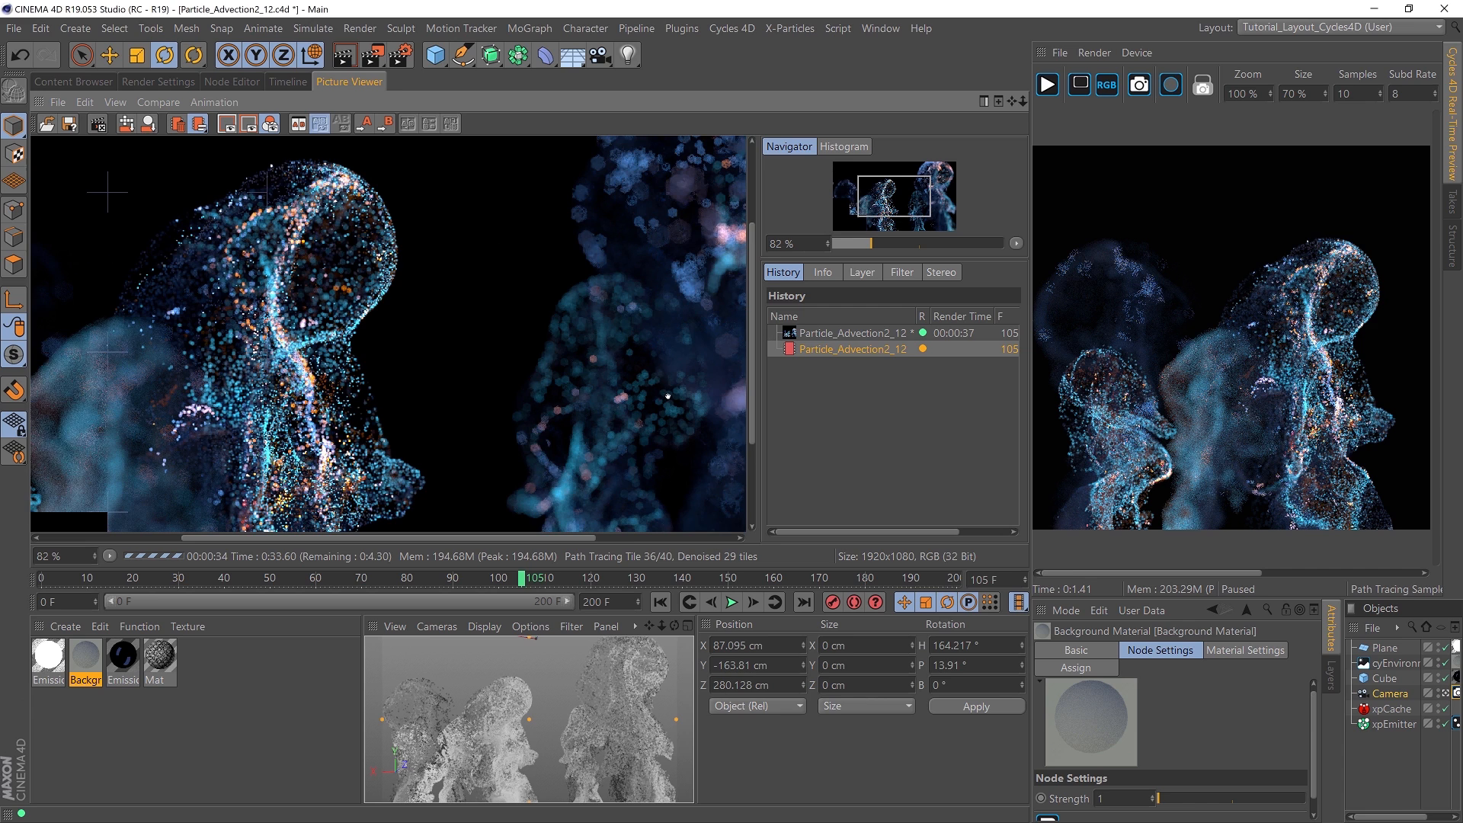
{"action": "left_click_drag", "start_coordinate": [742, 416], "coordinate": [506, 405]}
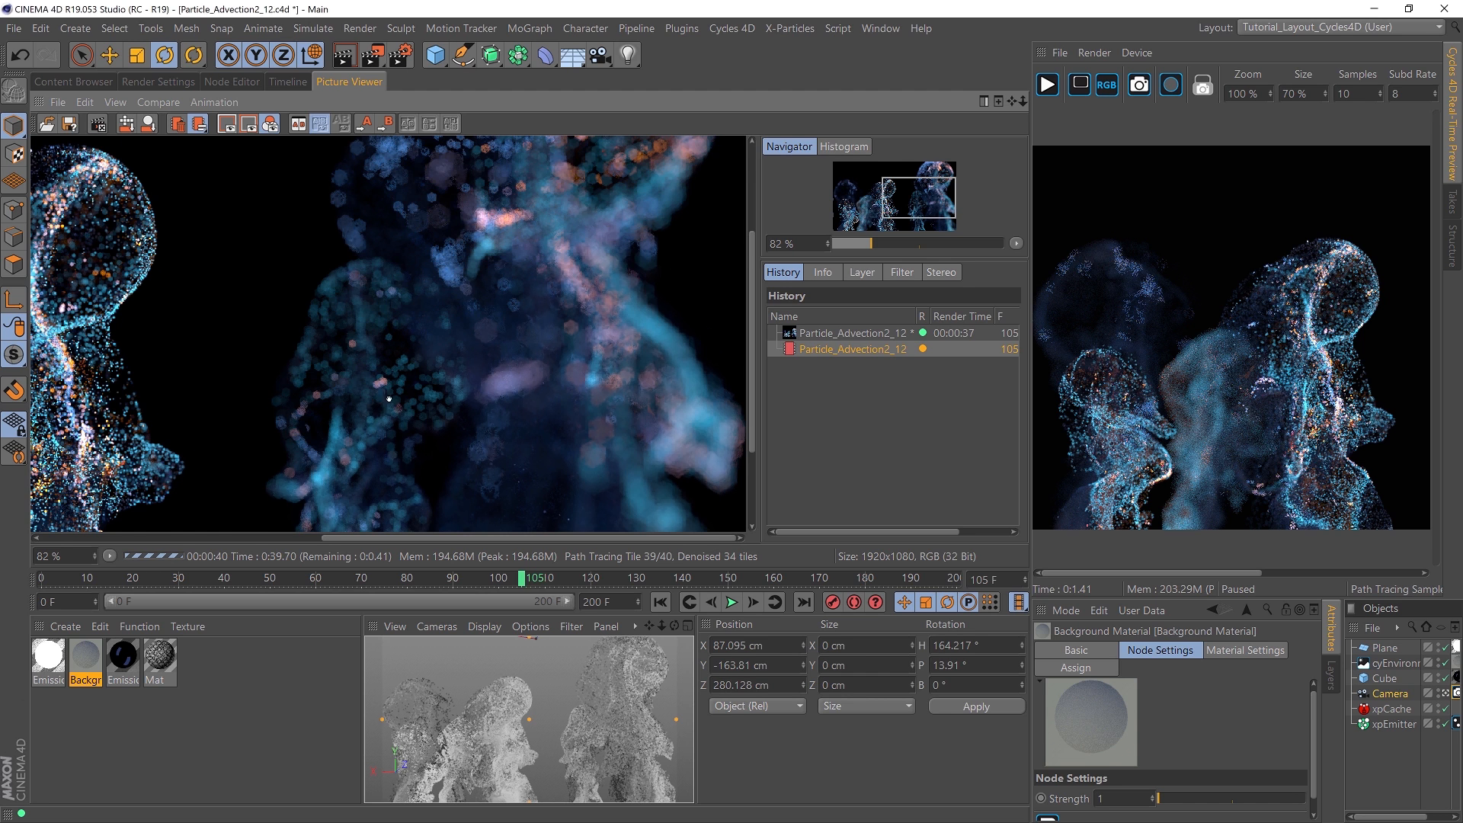
{"action": "left_click_drag", "start_coordinate": [357, 421], "coordinate": [486, 358]}
{"action": "left_click_drag", "start_coordinate": [292, 359], "coordinate": [414, 392]}
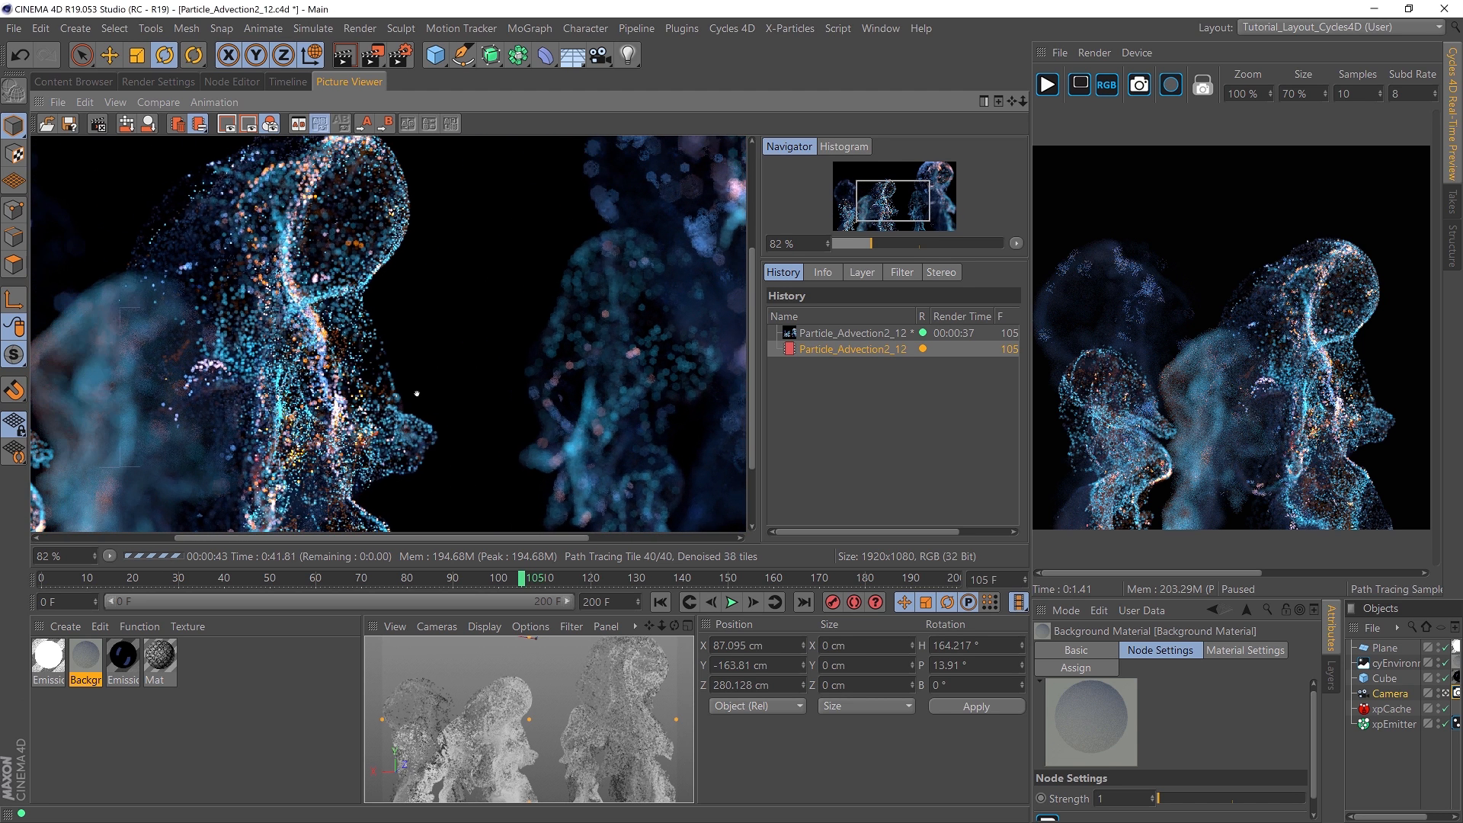
{"action": "left_click_drag", "start_coordinate": [118, 371], "coordinate": [305, 334]}
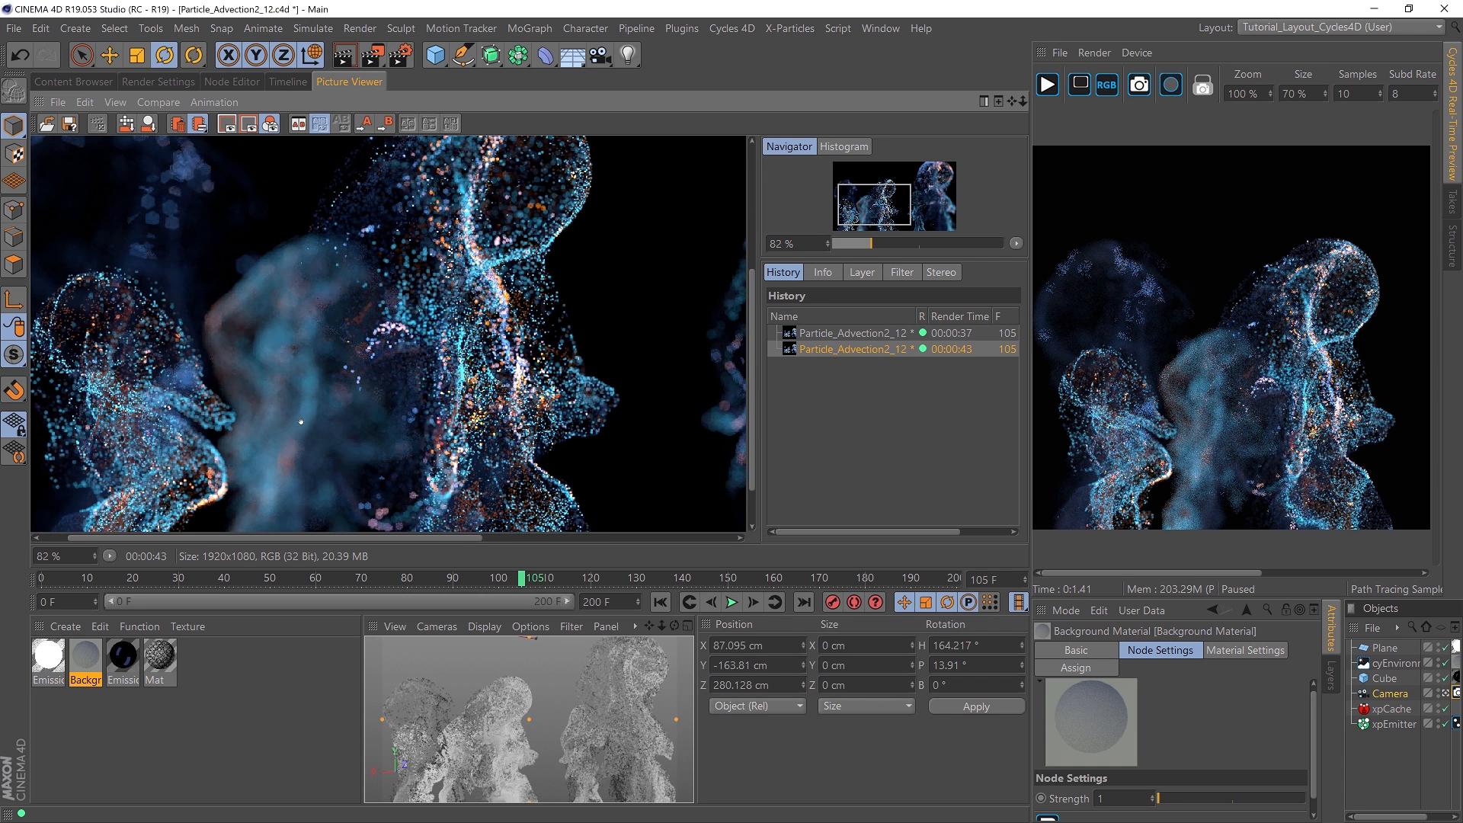
{"action": "left_click_drag", "start_coordinate": [301, 422], "coordinate": [403, 366]}
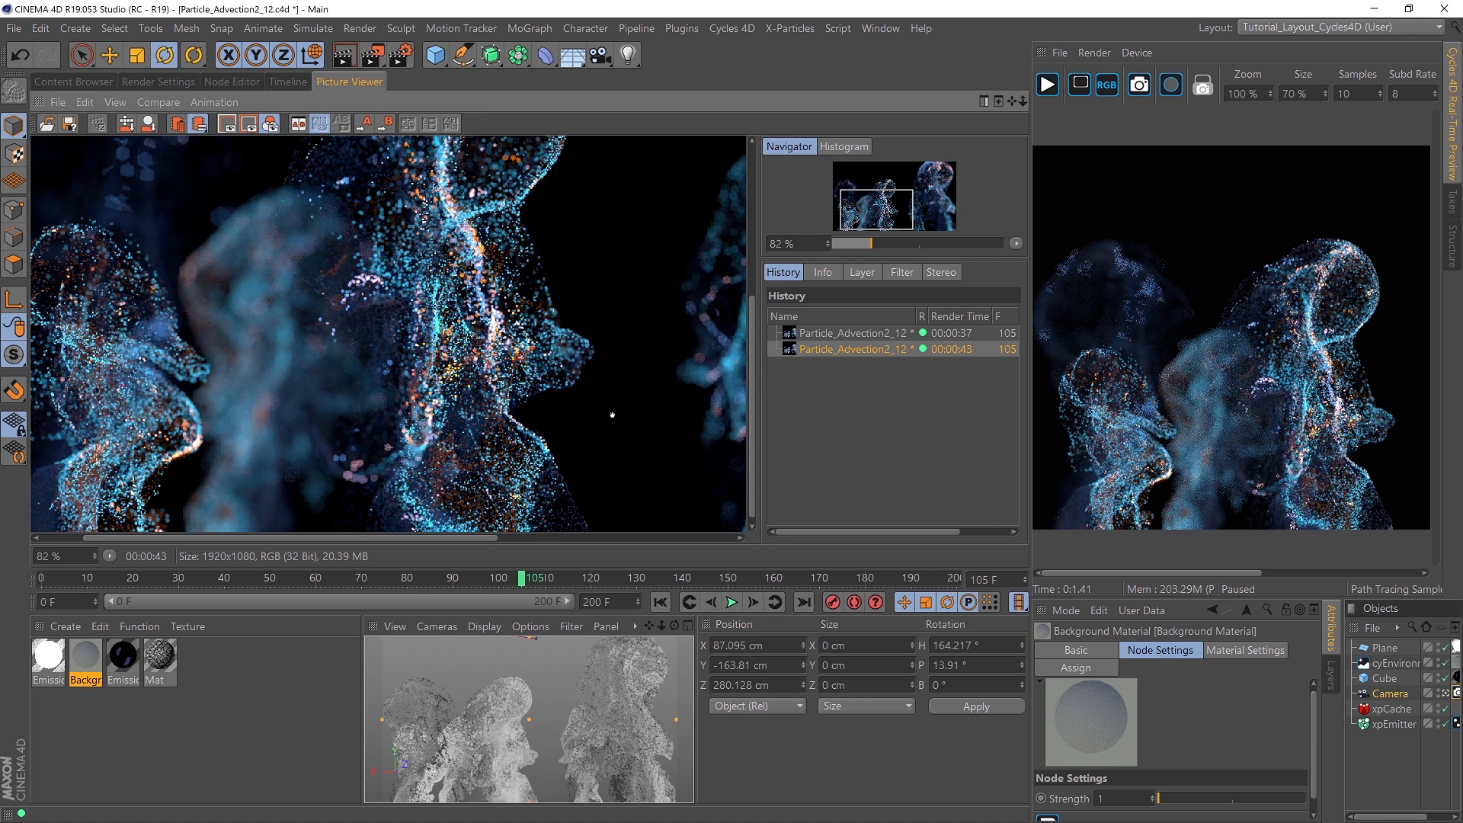
{"action": "scroll", "coordinate": [395, 380], "scroll_direction": "up", "scroll_amount": 1}
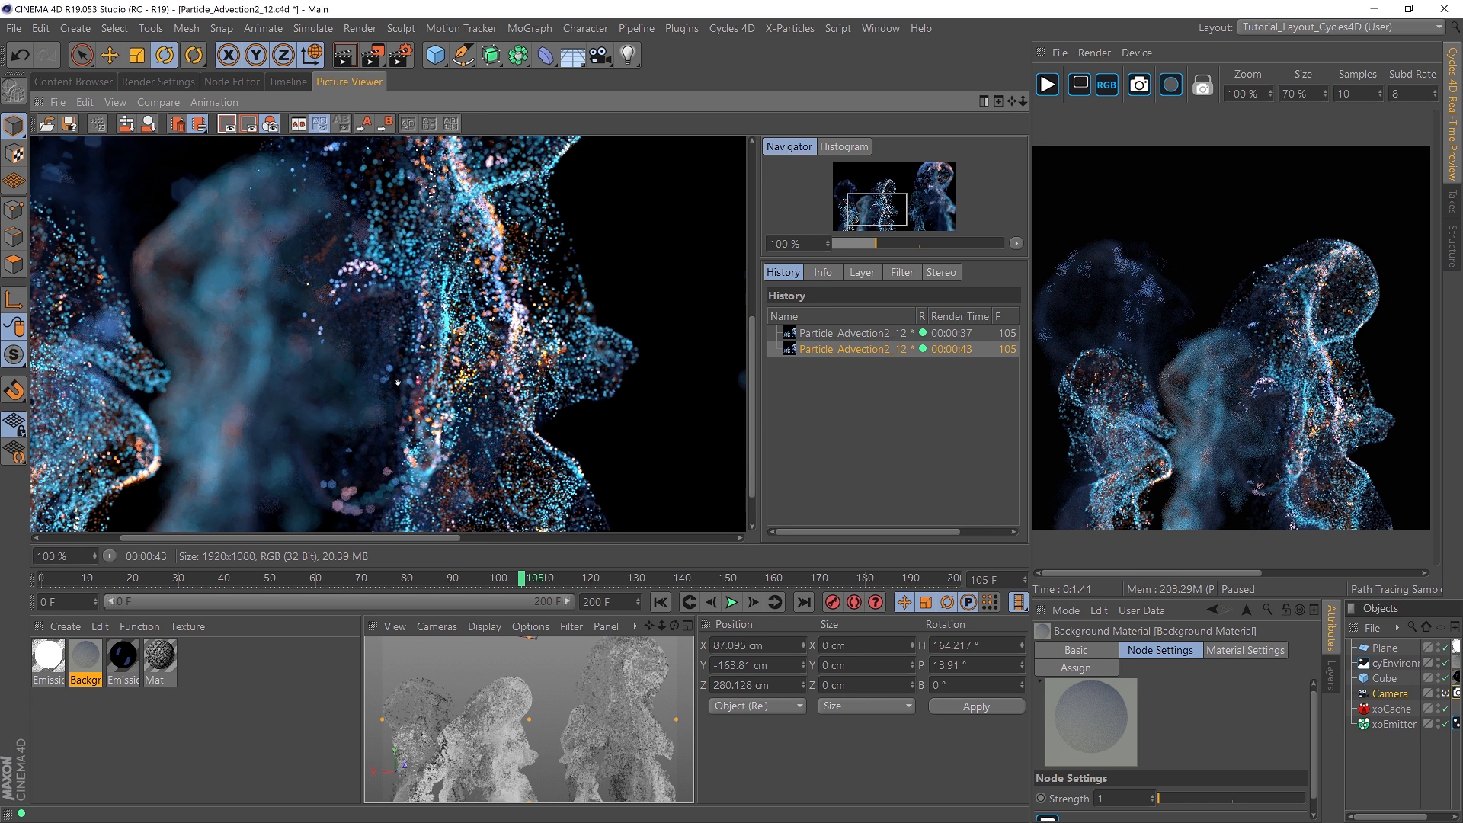
{"action": "key", "text": "h"}
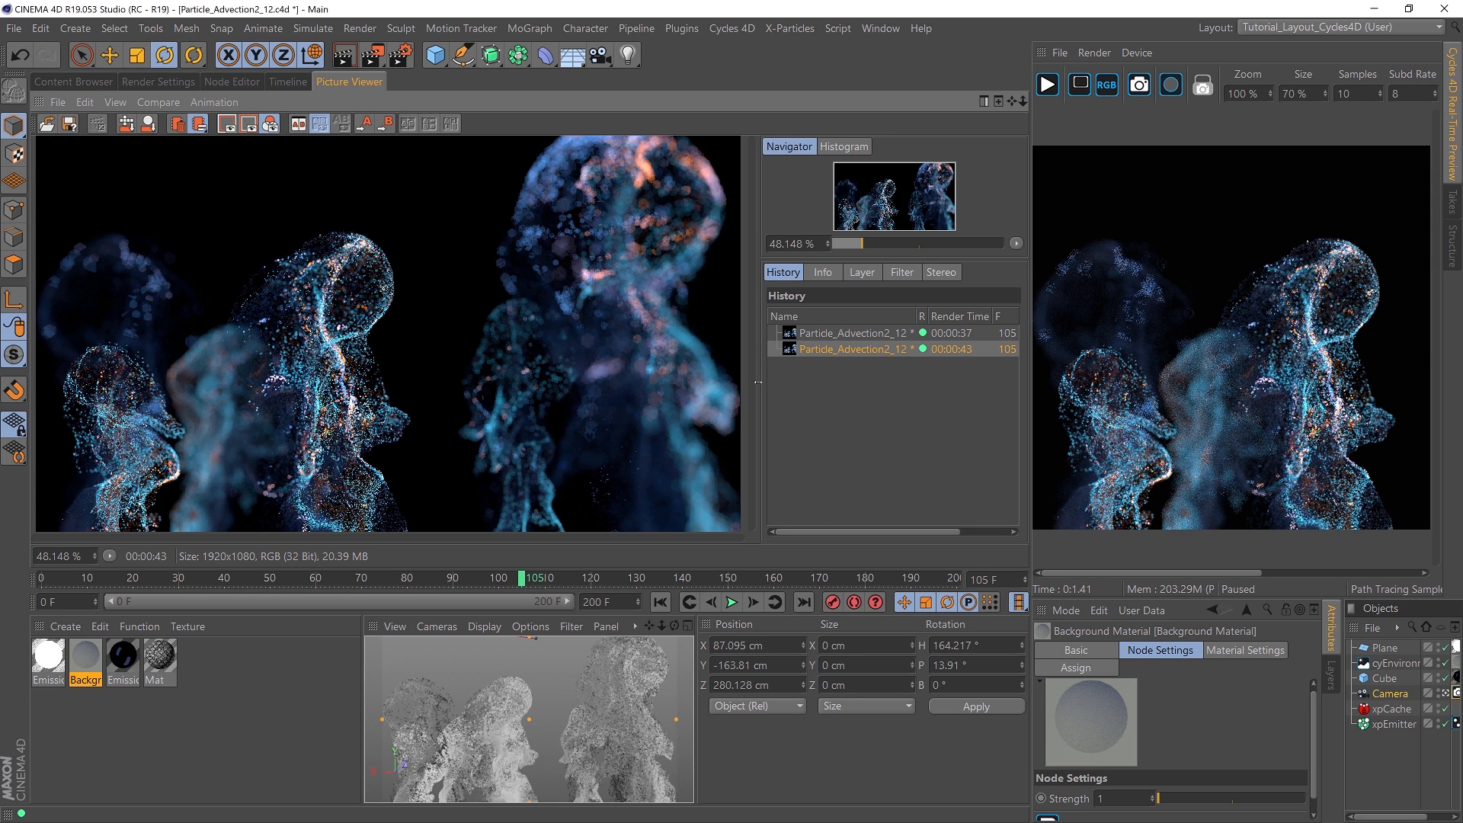
{"action": "left_click_drag", "start_coordinate": [757, 382], "coordinate": [577, 389]}
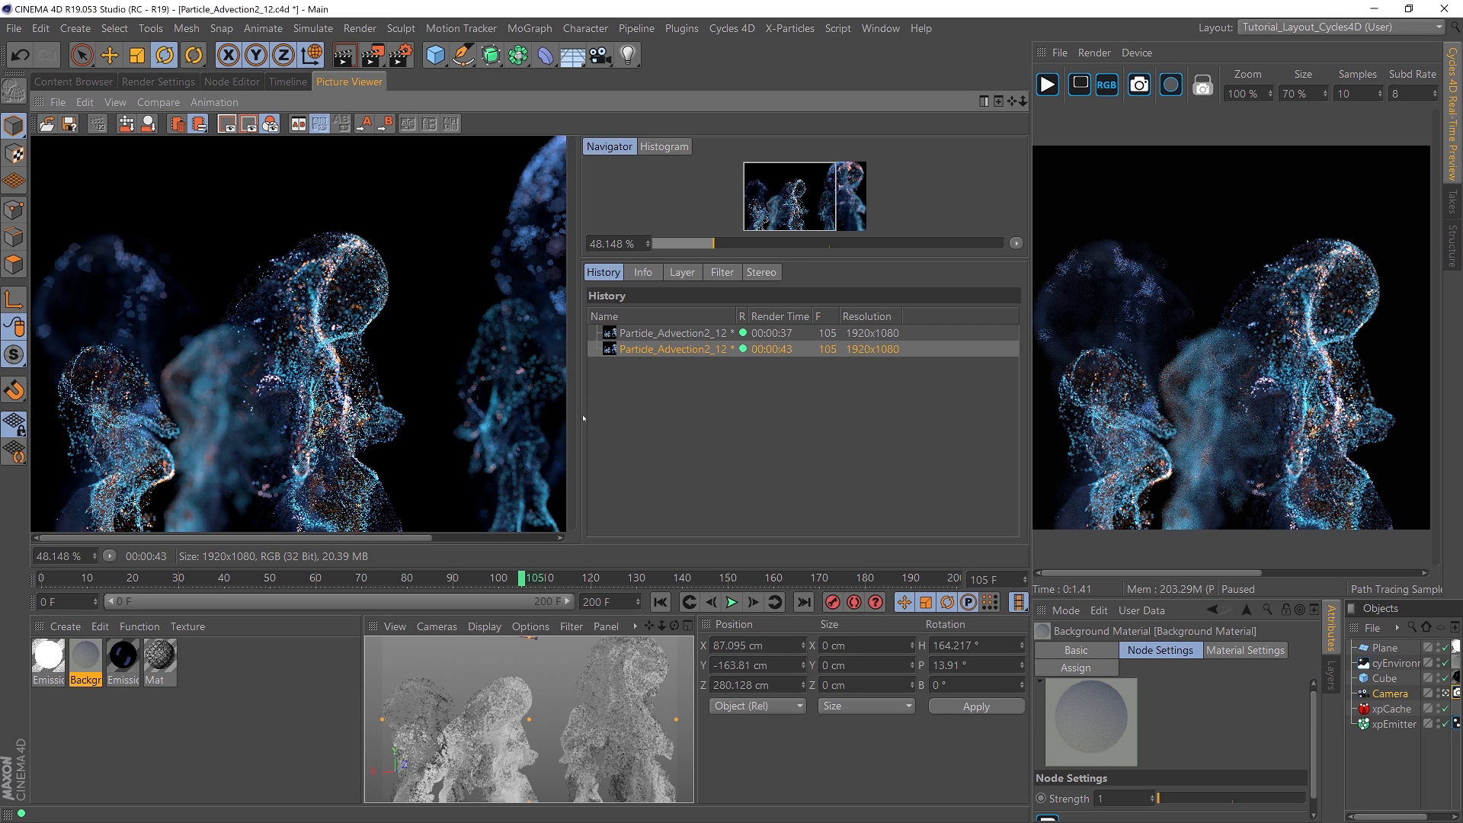
{"action": "left_click_drag", "start_coordinate": [586, 420], "coordinate": [715, 418]}
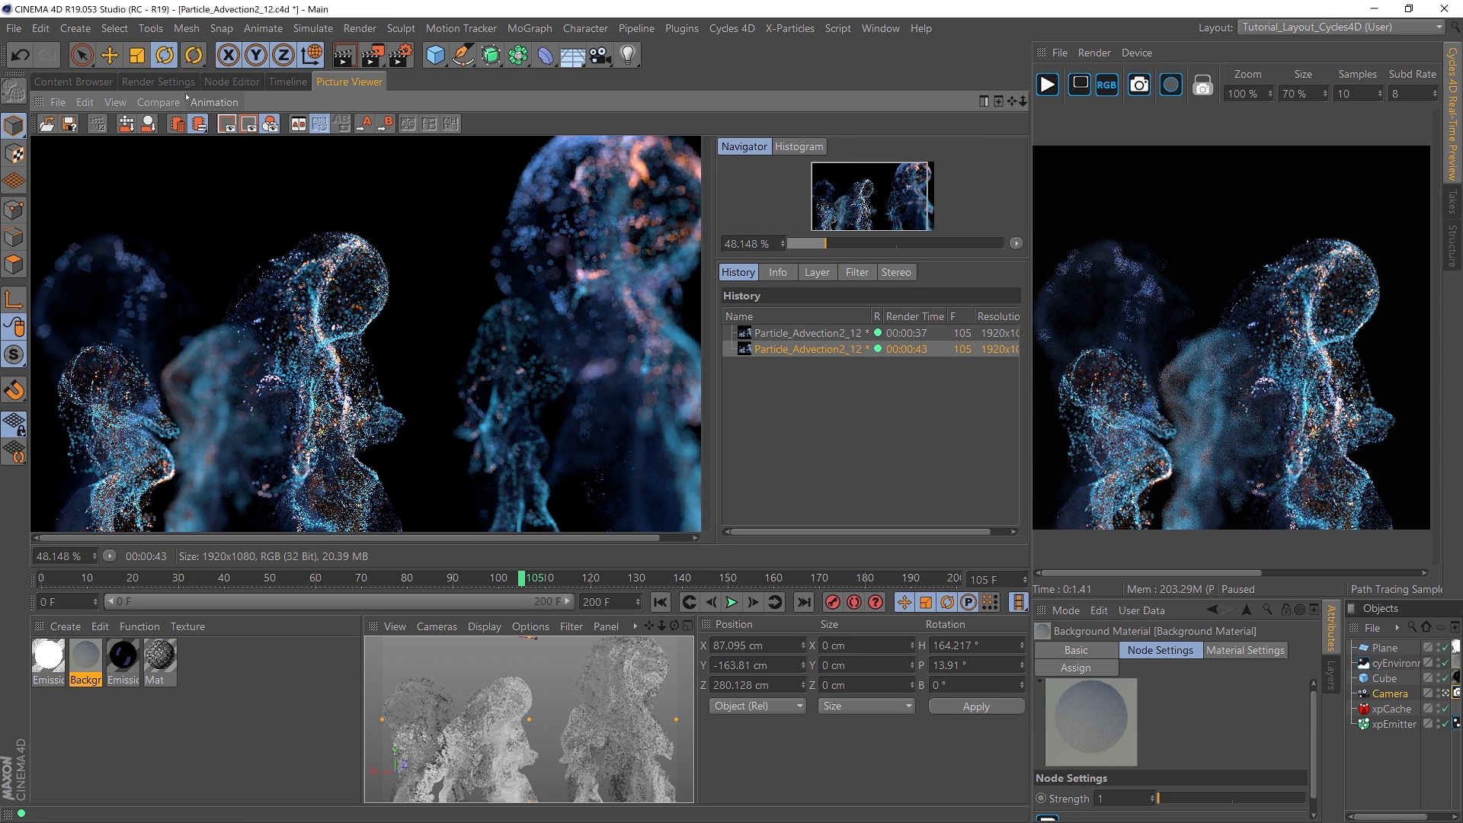
Step: Enable Motion Blur in the Cycles 4D render settings
{"action": "left_click", "coordinate": [158, 81]}
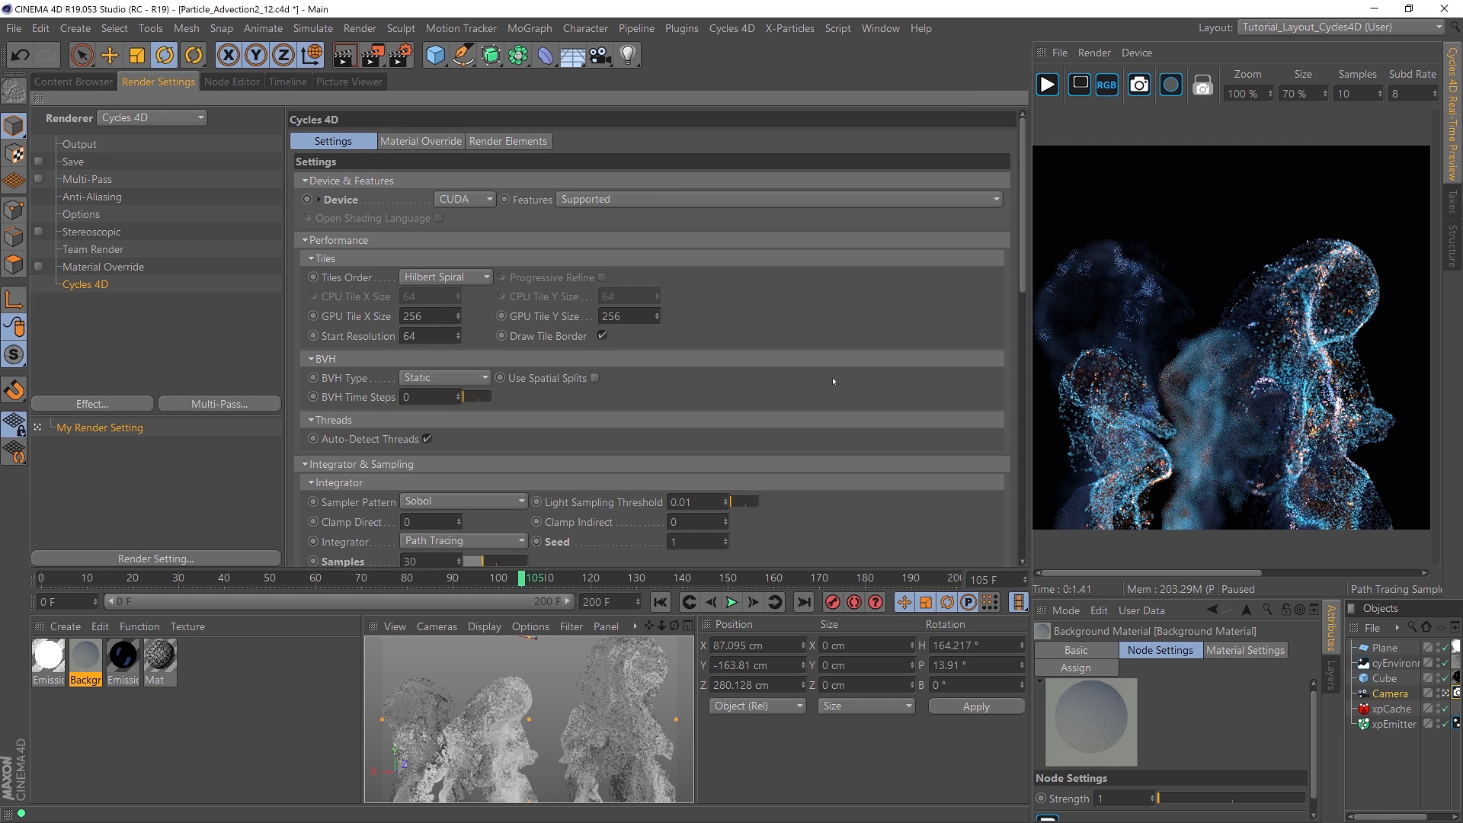
{"action": "scroll", "coordinate": [997, 329], "scroll_direction": "down", "scroll_amount": 8}
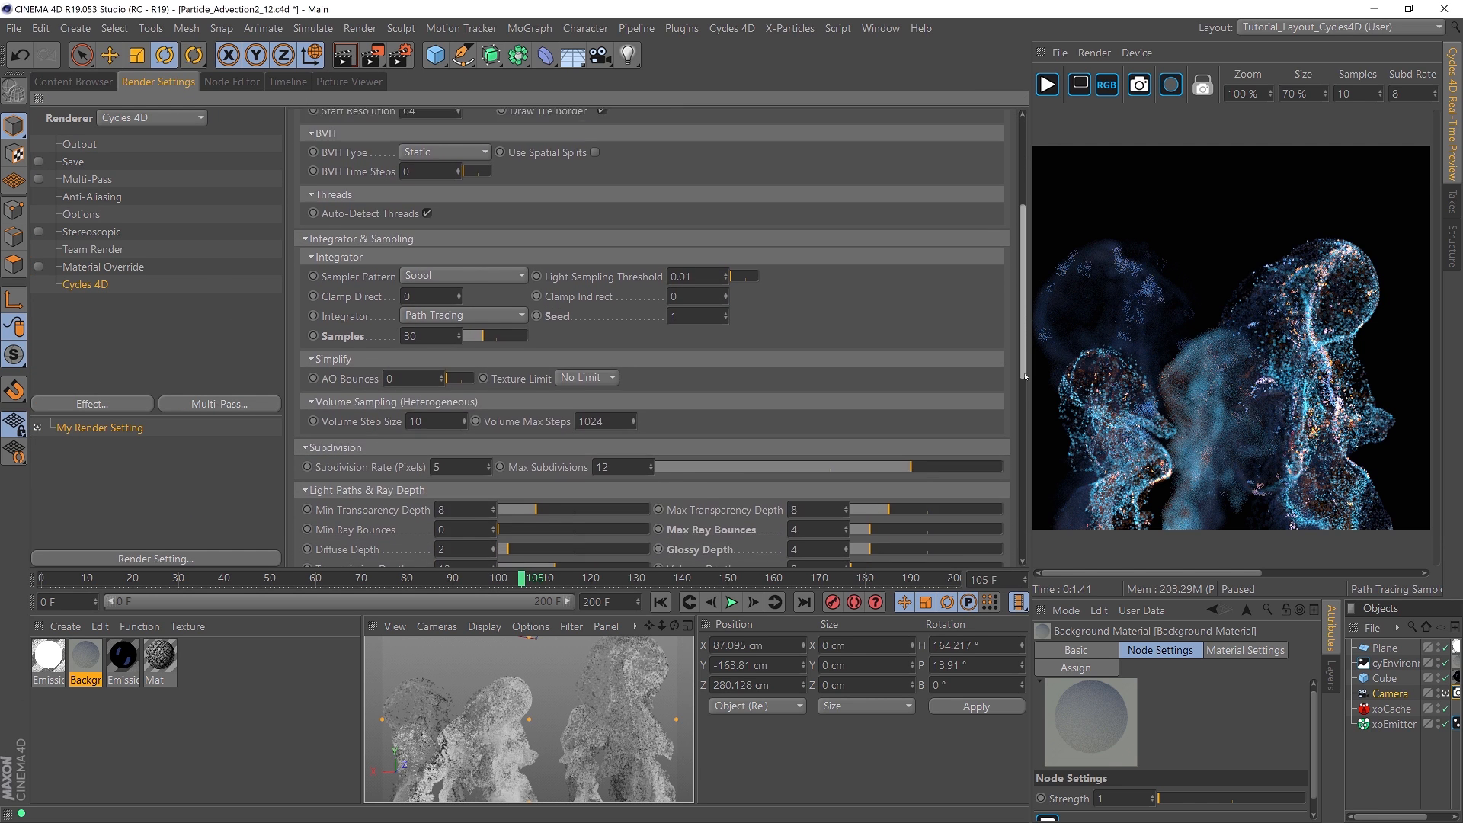
{"action": "scroll", "coordinate": [990, 404], "scroll_direction": "down", "scroll_amount": 4}
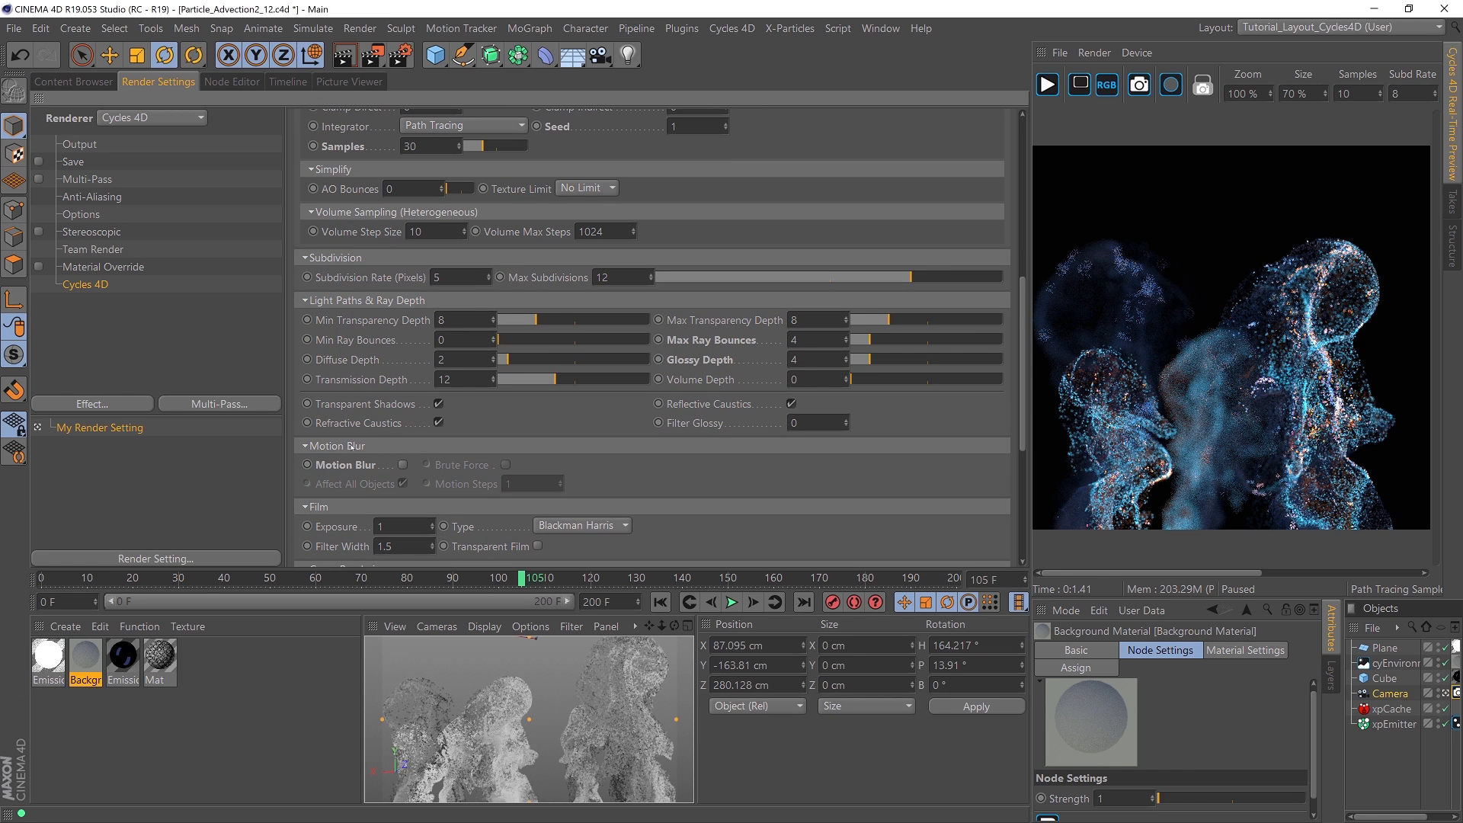
{"action": "left_click", "coordinate": [404, 465]}
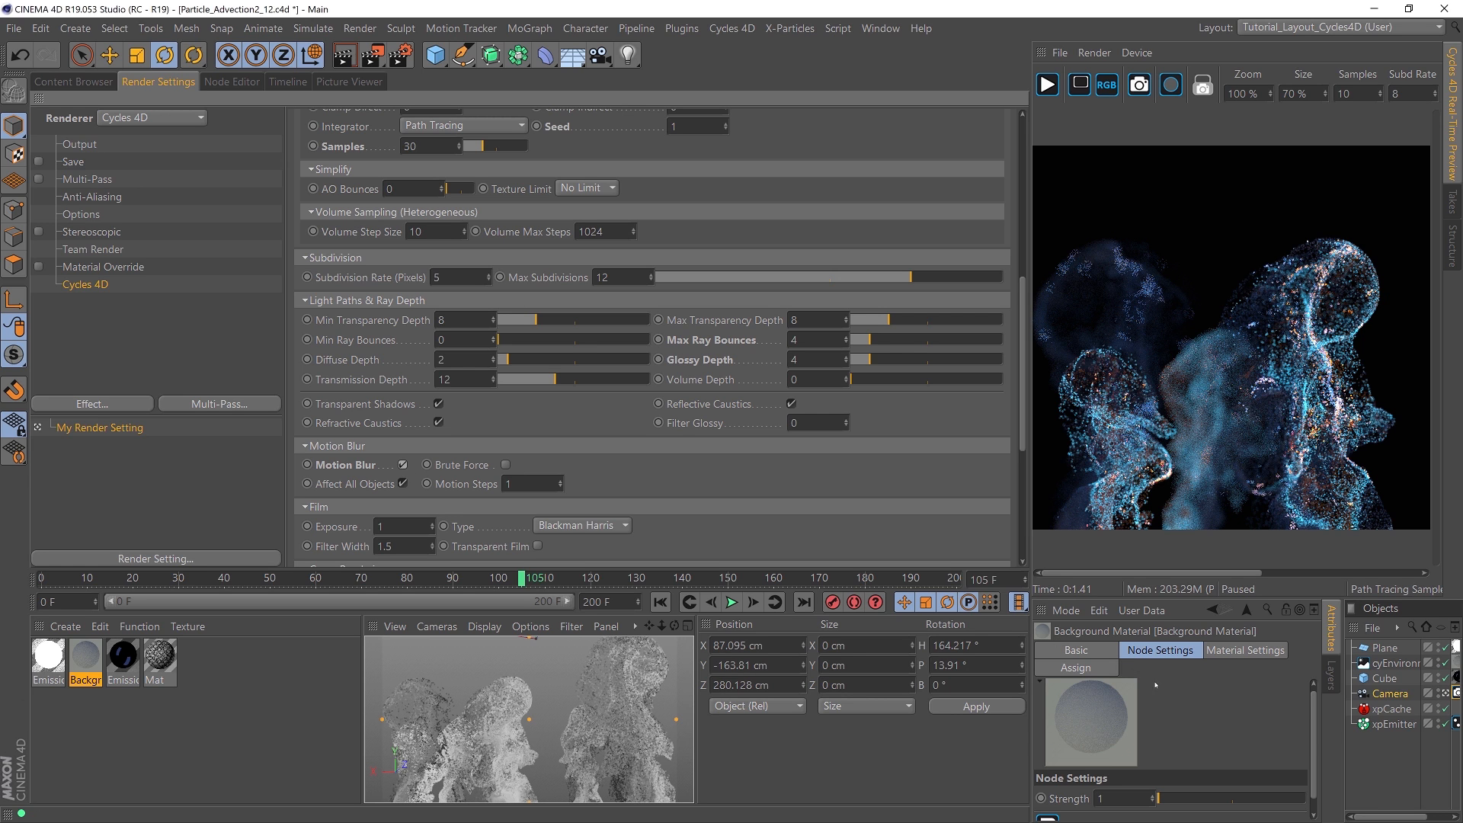
Step: Widen the preview and attributes area and show the Motion Blur settings of the Cycles 4D camera
{"action": "left_click_drag", "start_coordinate": [1028, 665], "coordinate": [931, 665]}
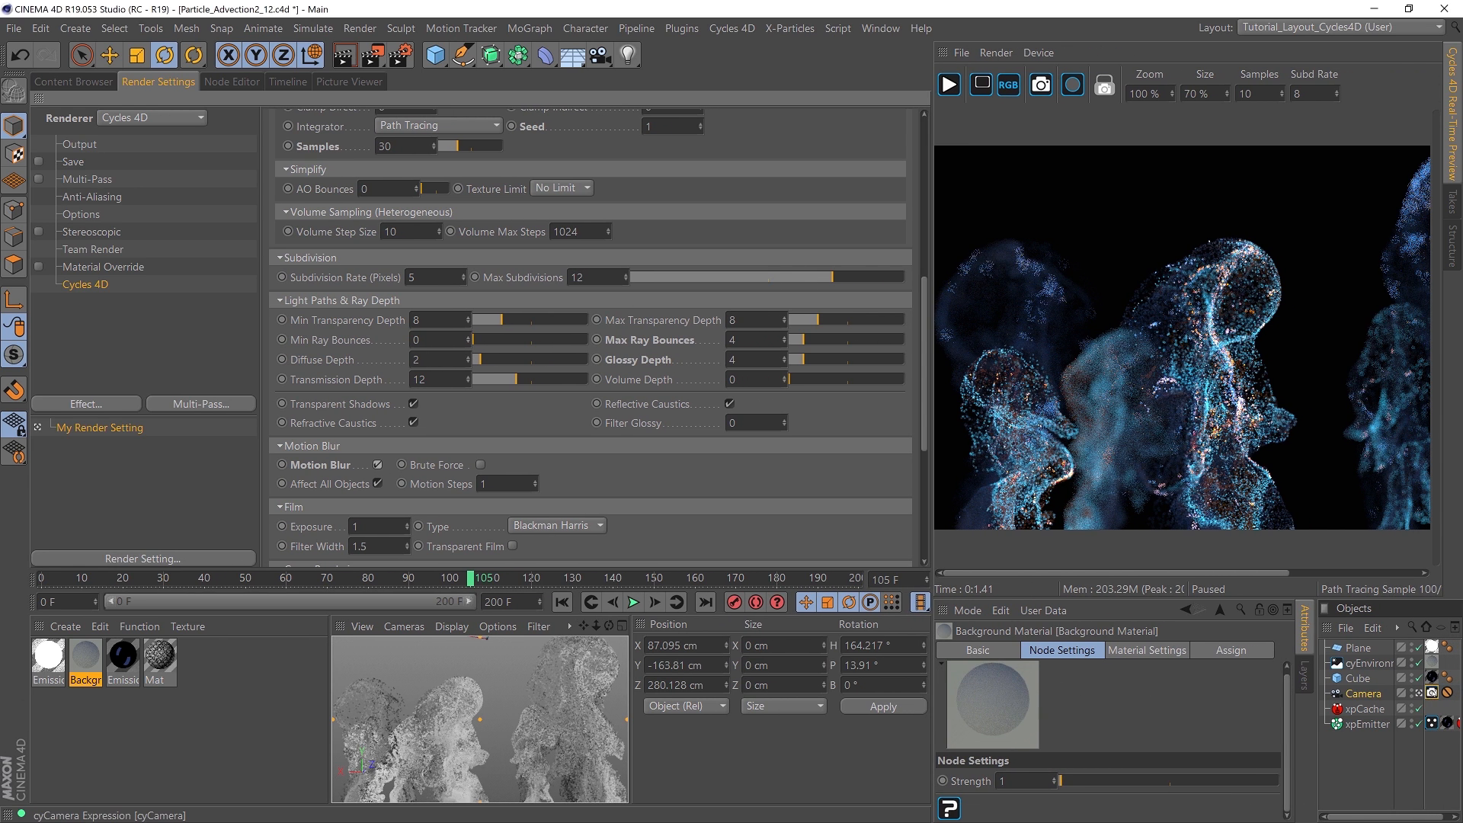
{"action": "left_click", "coordinate": [1432, 693]}
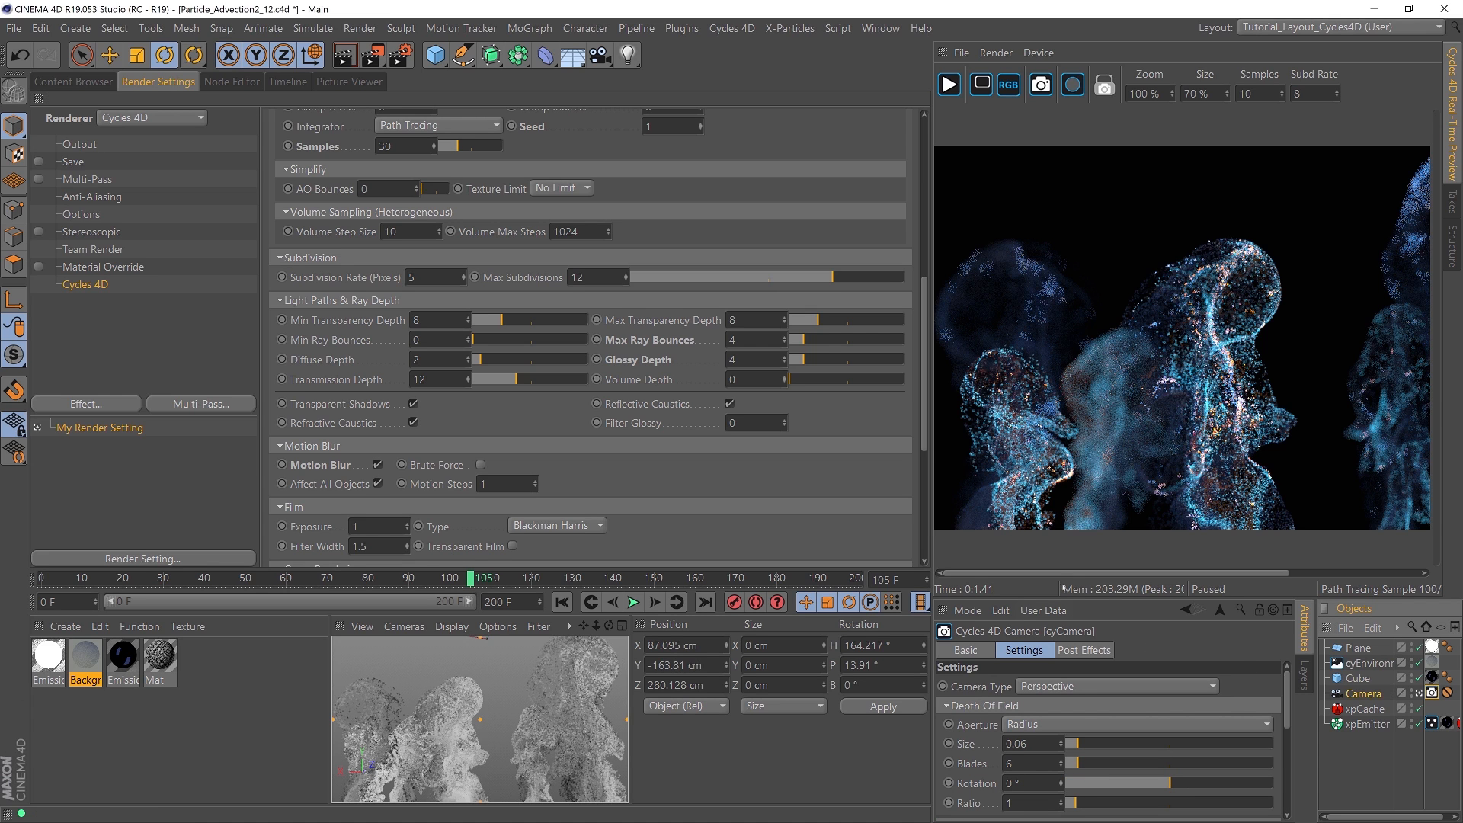
{"action": "left_click_drag", "start_coordinate": [1288, 694], "coordinate": [1285, 751]}
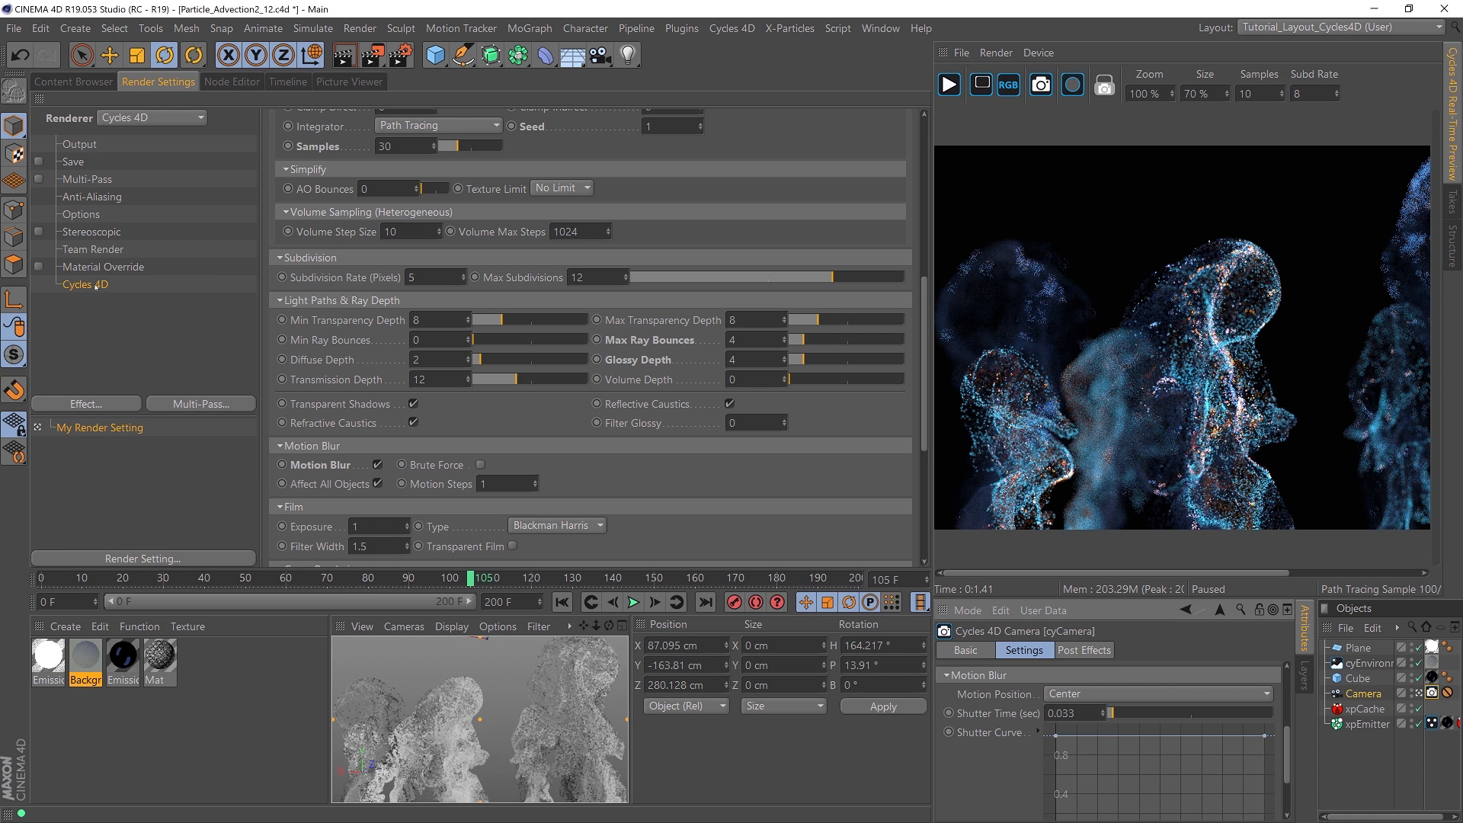
Step: Render the current frame to the Picture Viewer with motion blur and examine the central particle figure up close and in full
{"action": "left_click", "coordinate": [372, 55]}
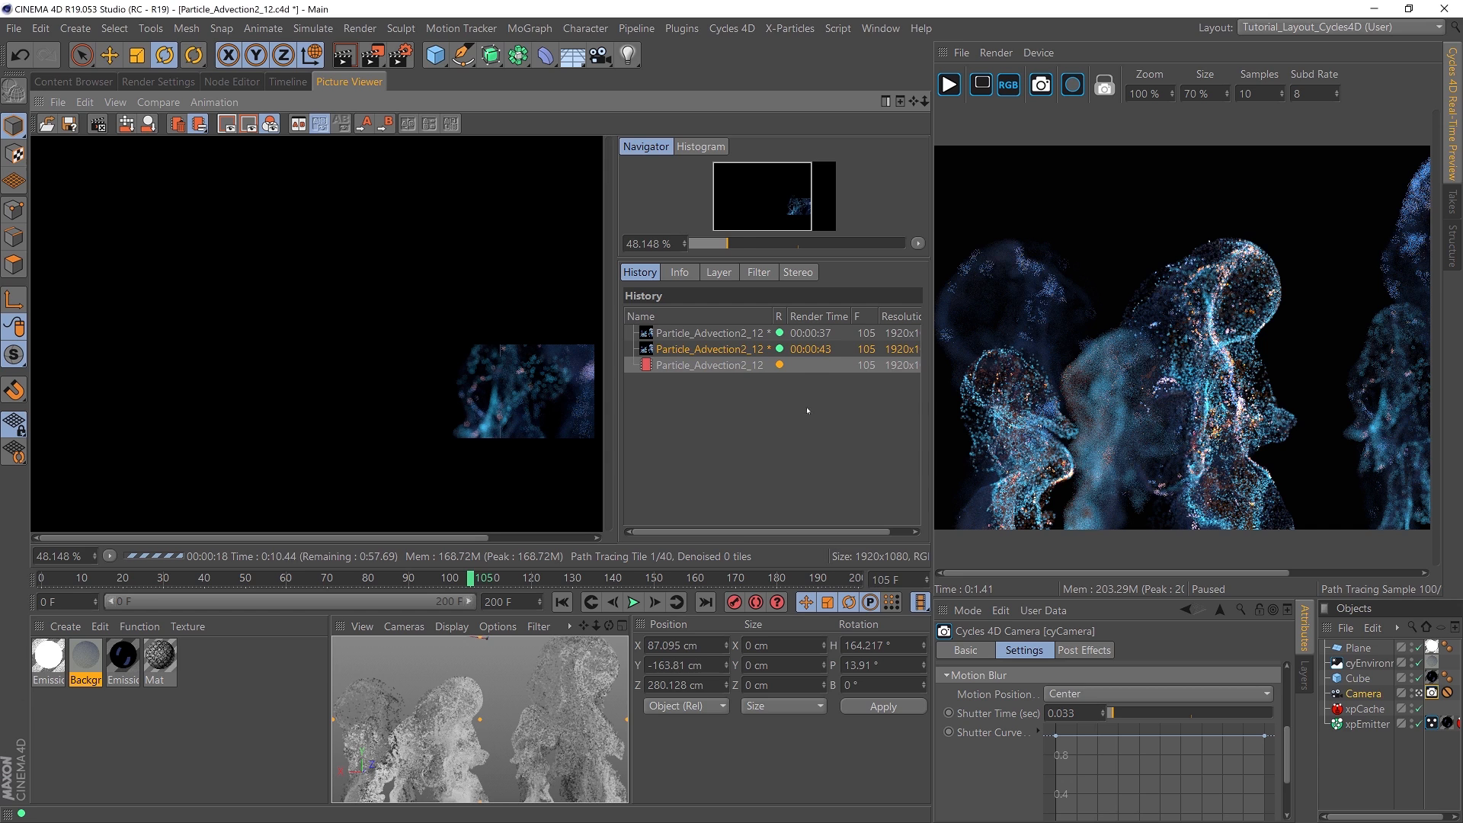
{"action": "scroll", "coordinate": [534, 396], "scroll_direction": "up", "scroll_amount": 2}
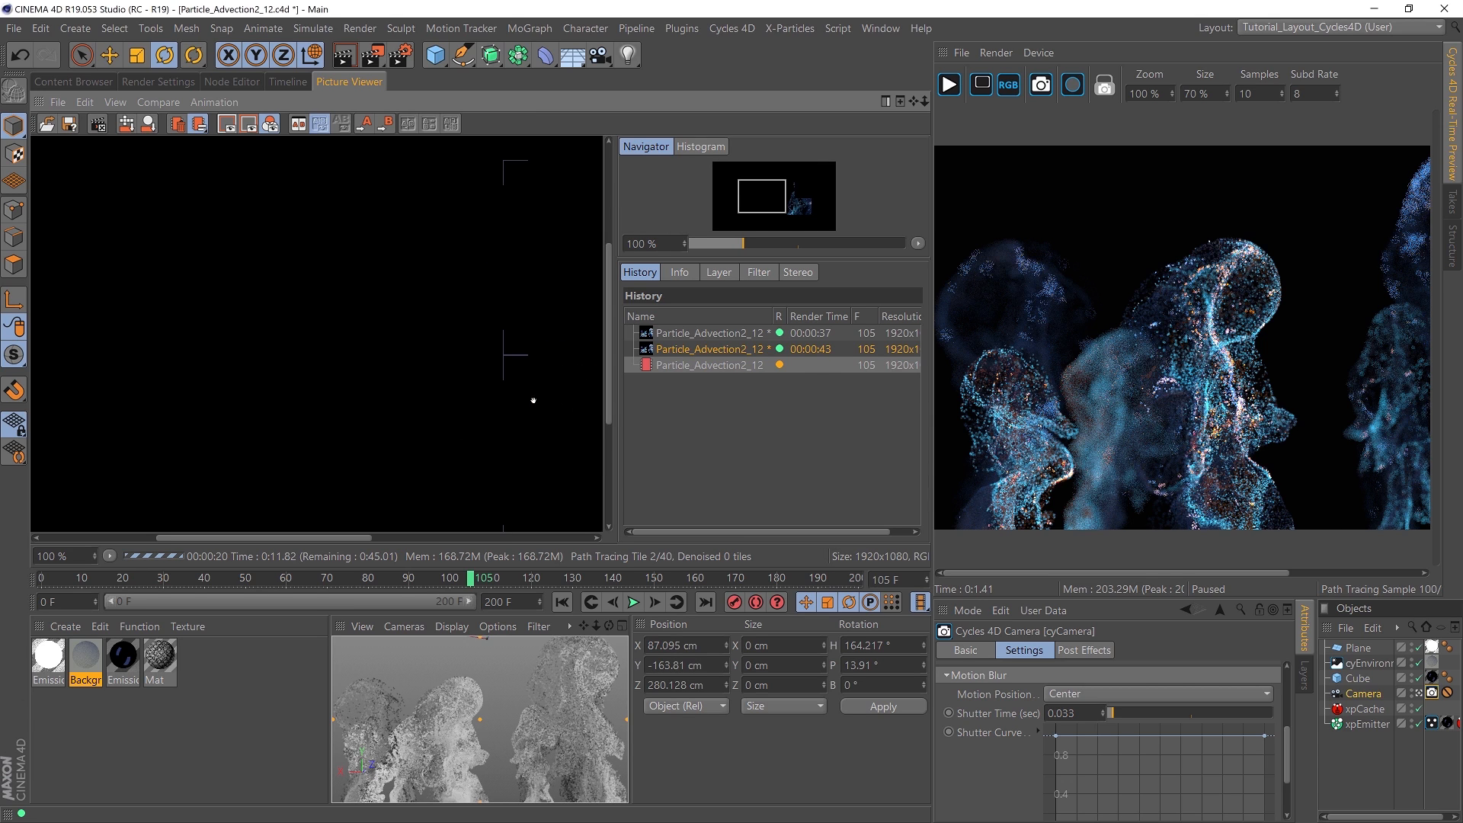
{"action": "scroll", "coordinate": [532, 400], "scroll_direction": "down", "scroll_amount": 3}
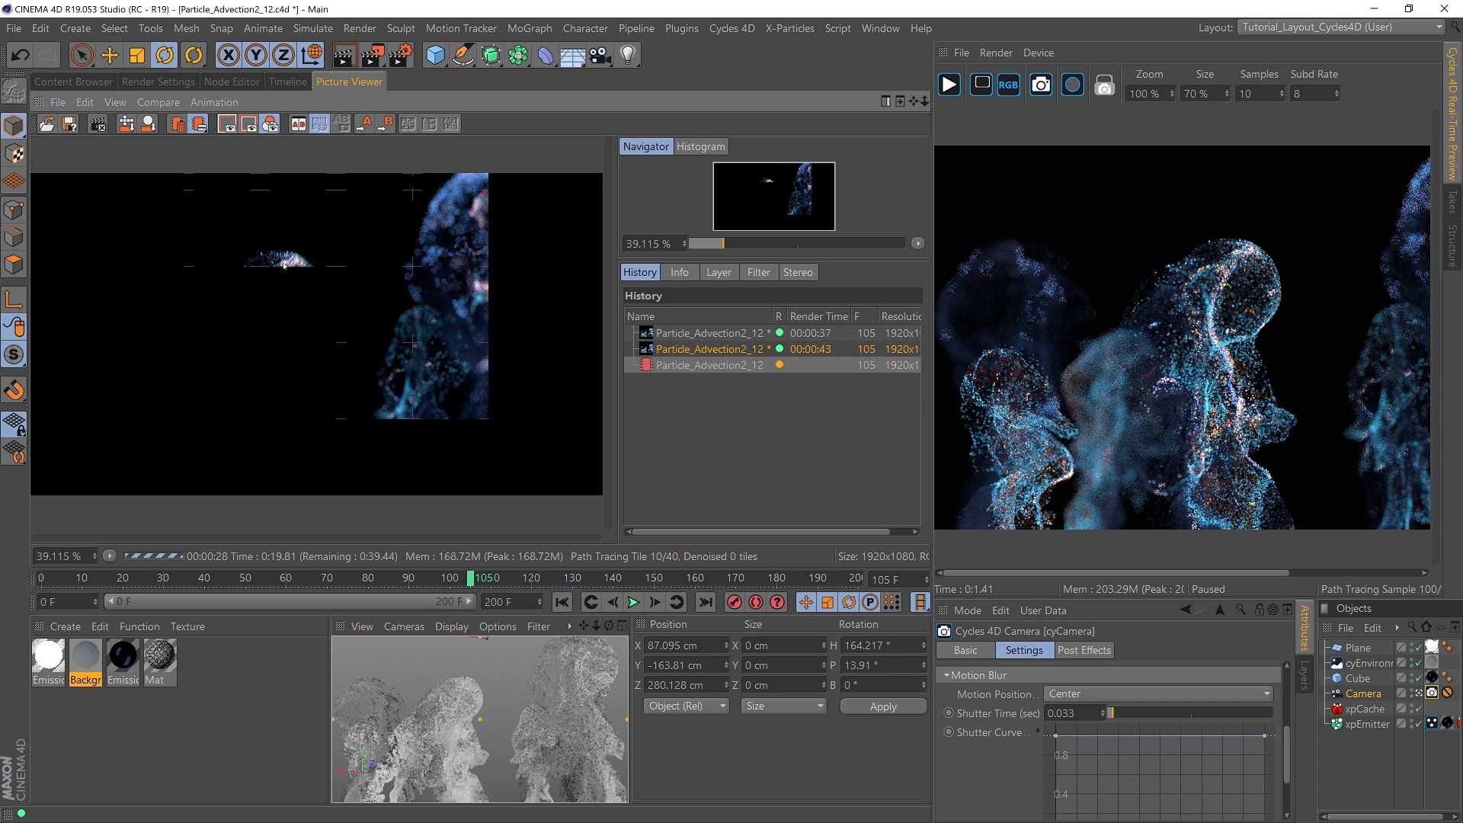
{"action": "left_click_drag", "start_coordinate": [723, 243], "coordinate": [757, 244]}
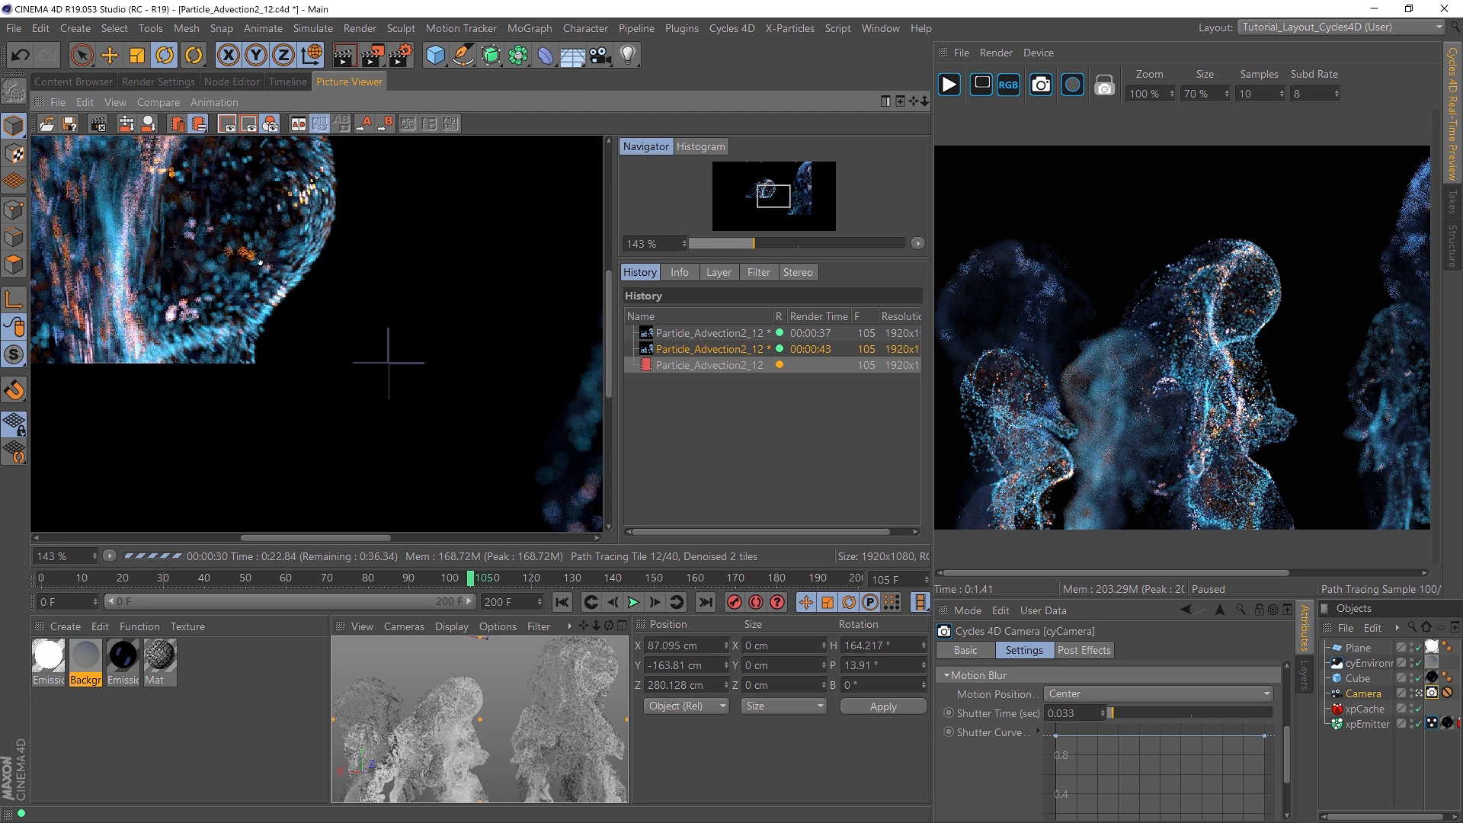
{"action": "left_click_drag", "start_coordinate": [364, 339], "coordinate": [479, 504]}
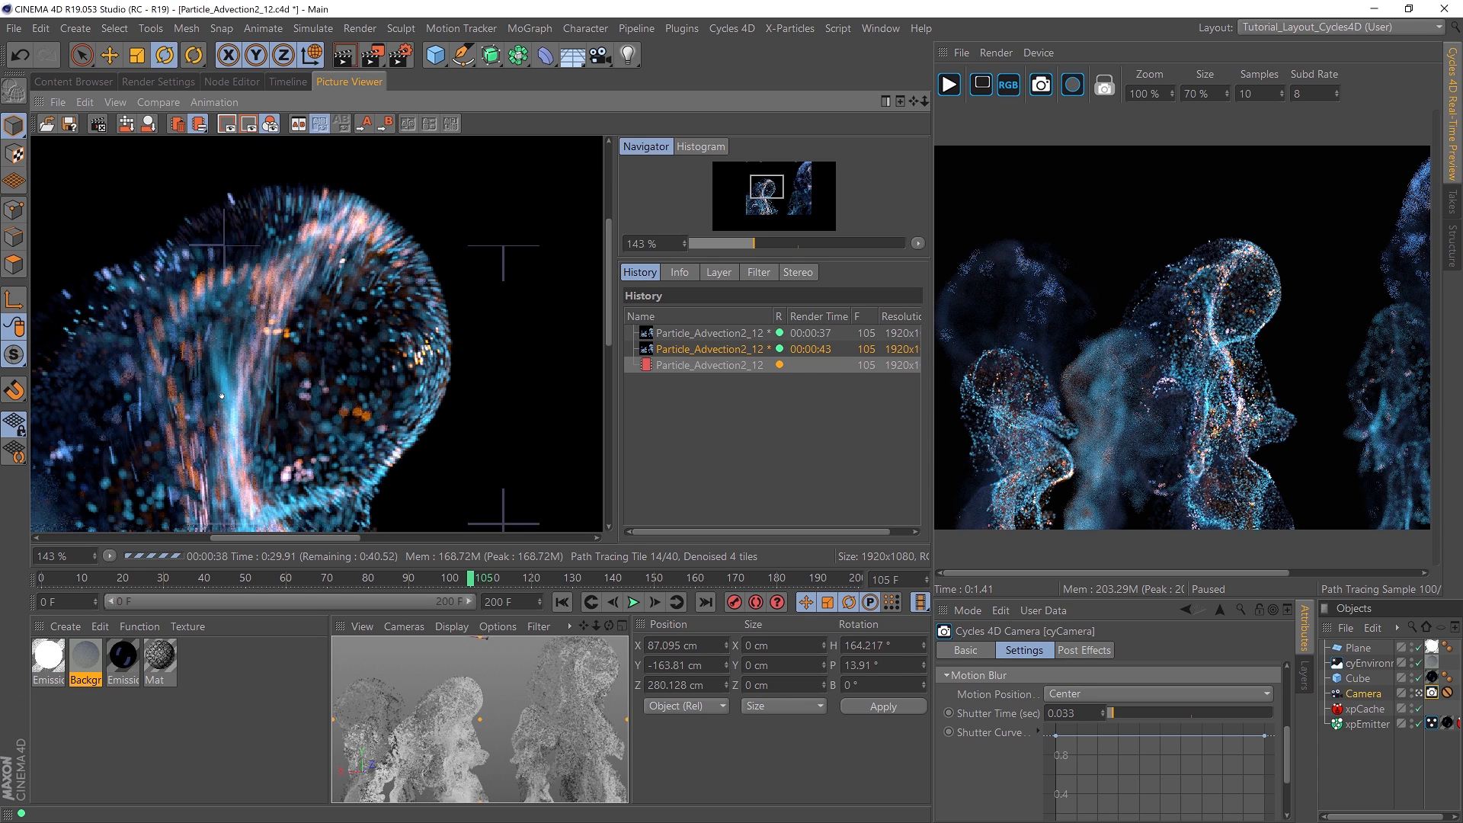
{"action": "left_click_drag", "start_coordinate": [265, 370], "coordinate": [294, 356]}
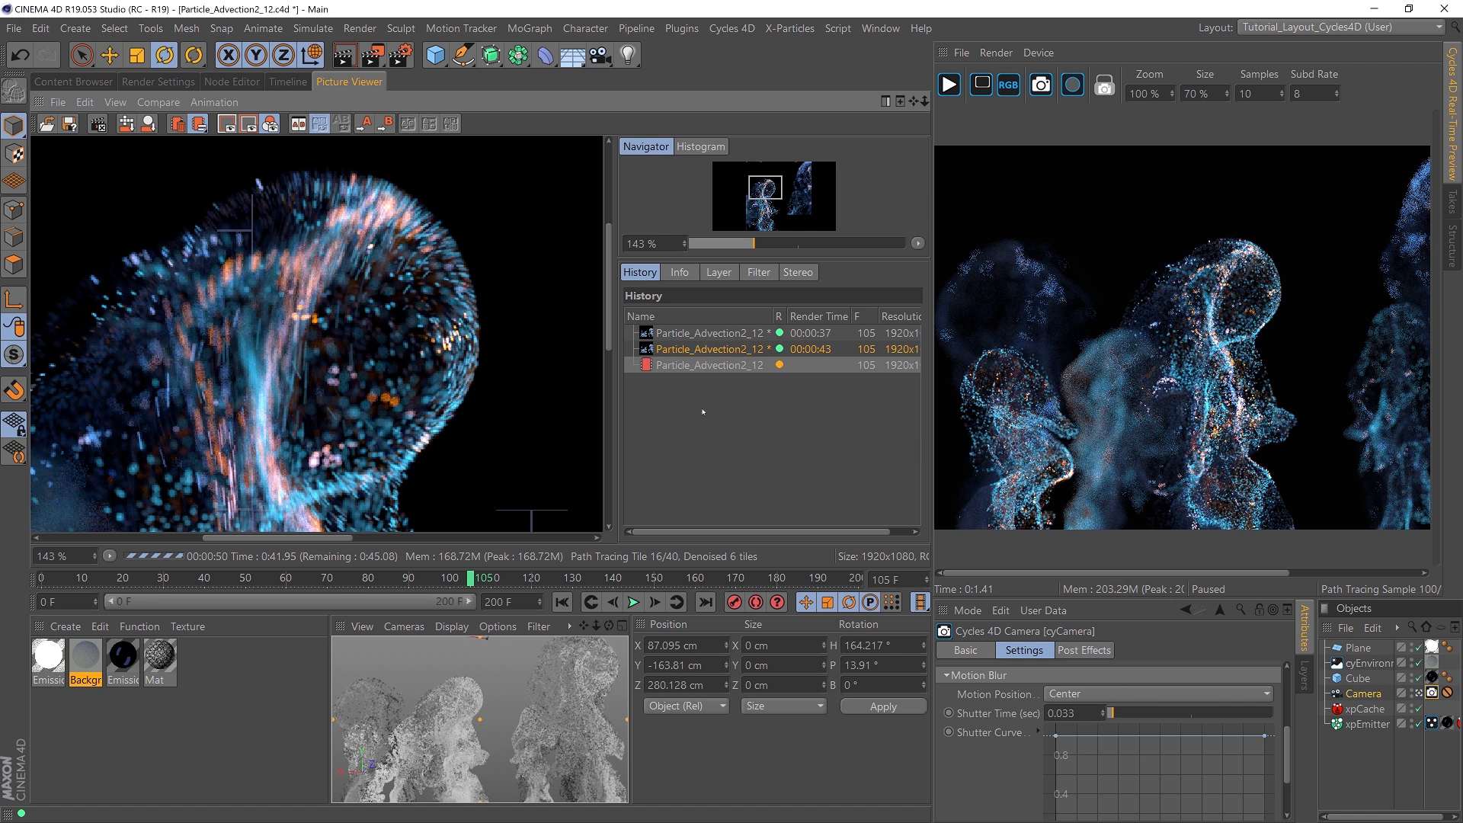
{"action": "left_click_drag", "start_coordinate": [739, 244], "coordinate": [720, 247]}
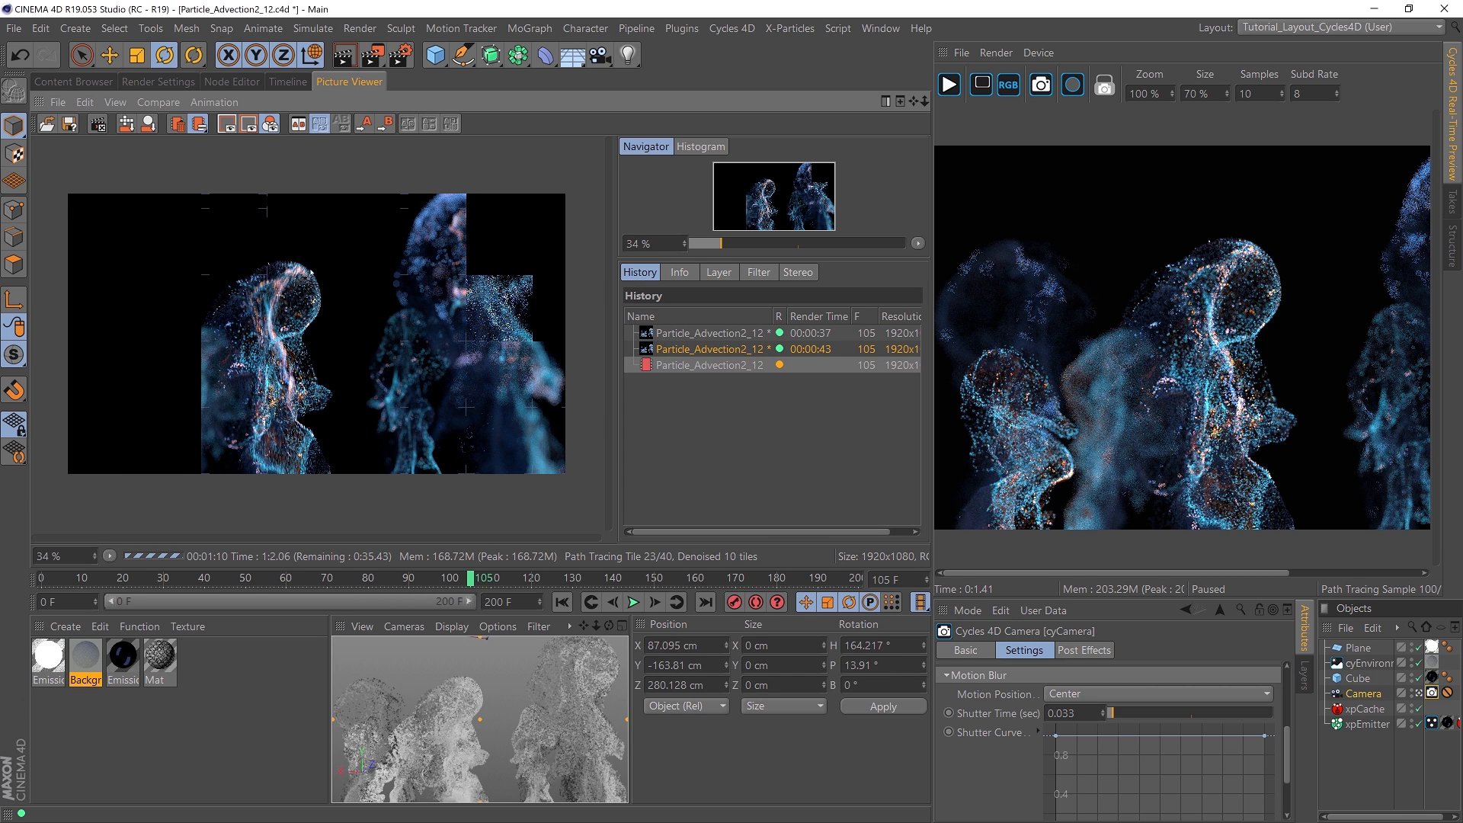
Step: Stop the motion-blurred render running in the Picture Viewer
{"action": "left_click", "coordinate": [57, 103]}
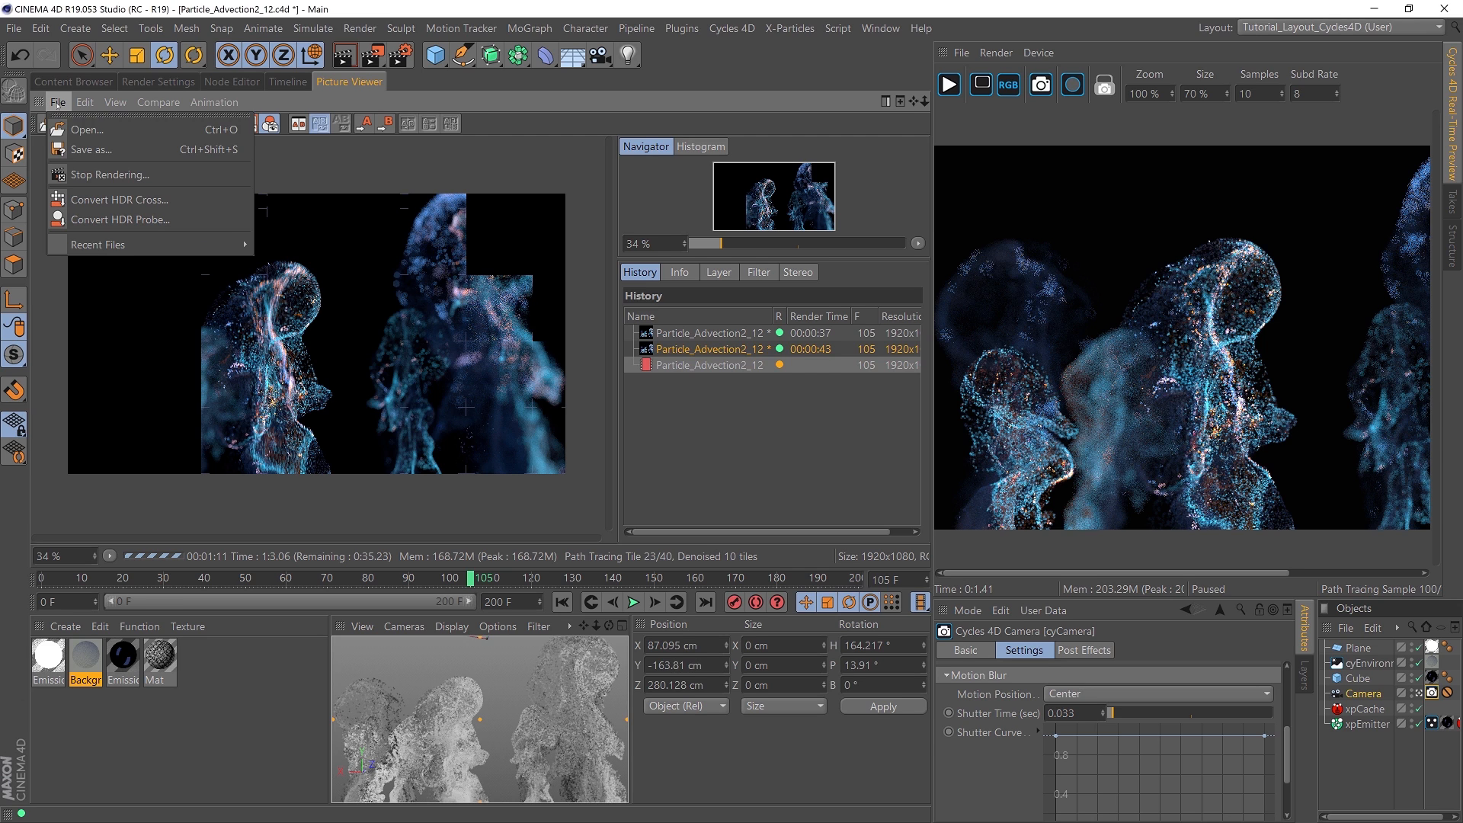
{"action": "left_click", "coordinate": [107, 173]}
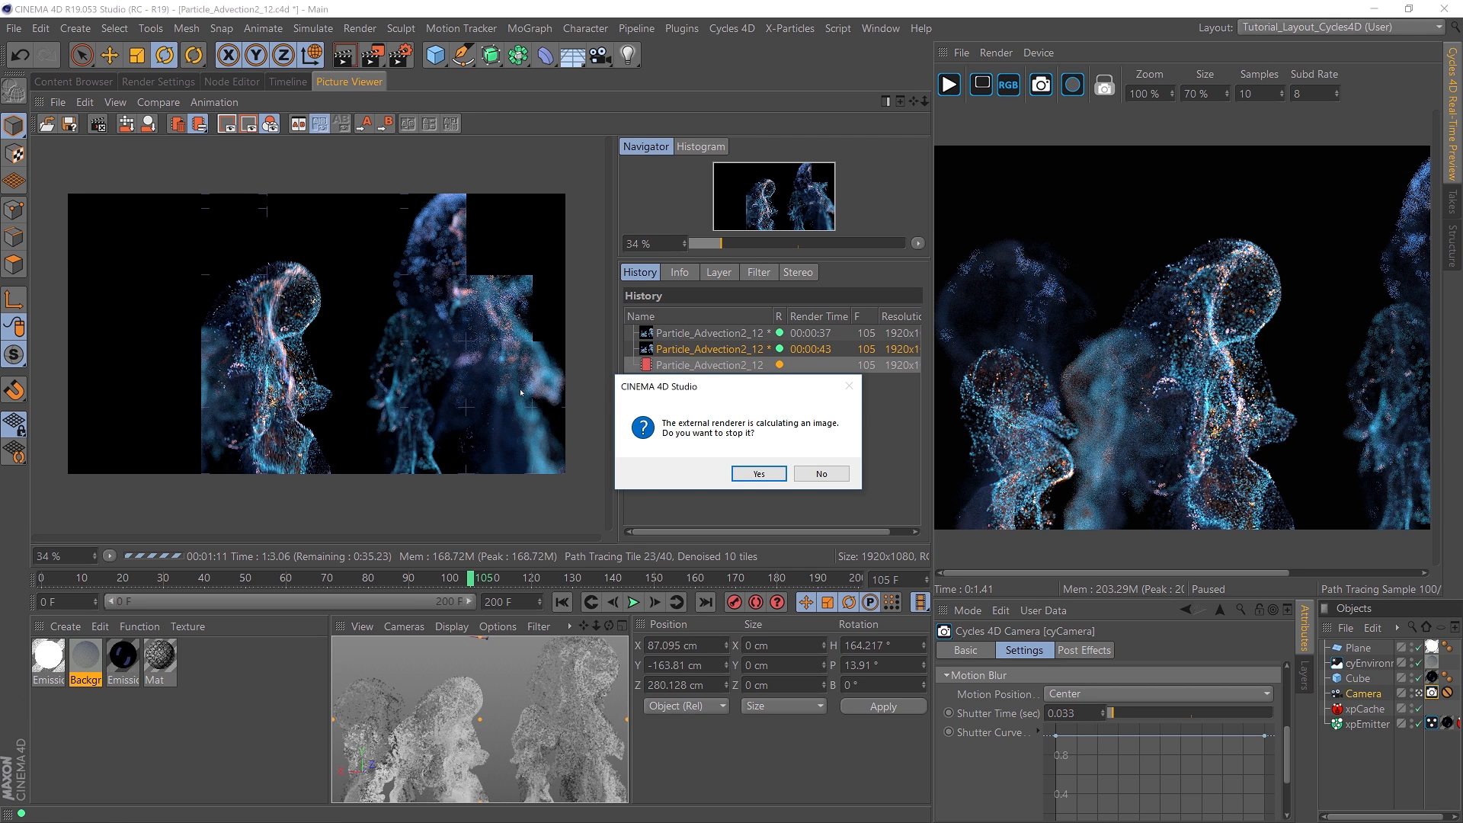
{"action": "left_click", "coordinate": [757, 473]}
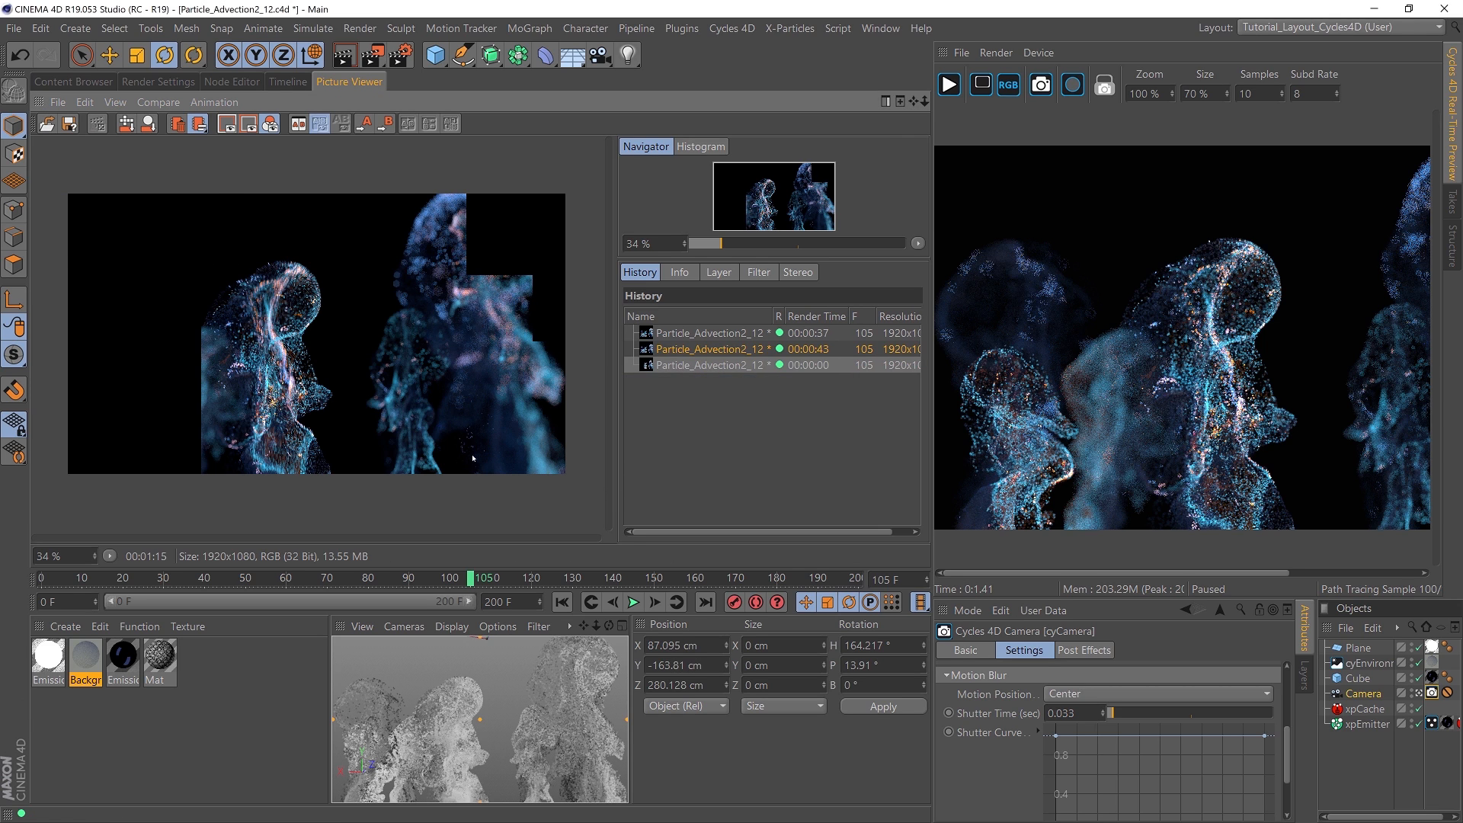
Step: Disable Motion Blur in the Cycles 4D render settings and view the previous denoised render from the render history
{"action": "left_click", "coordinate": [160, 82]}
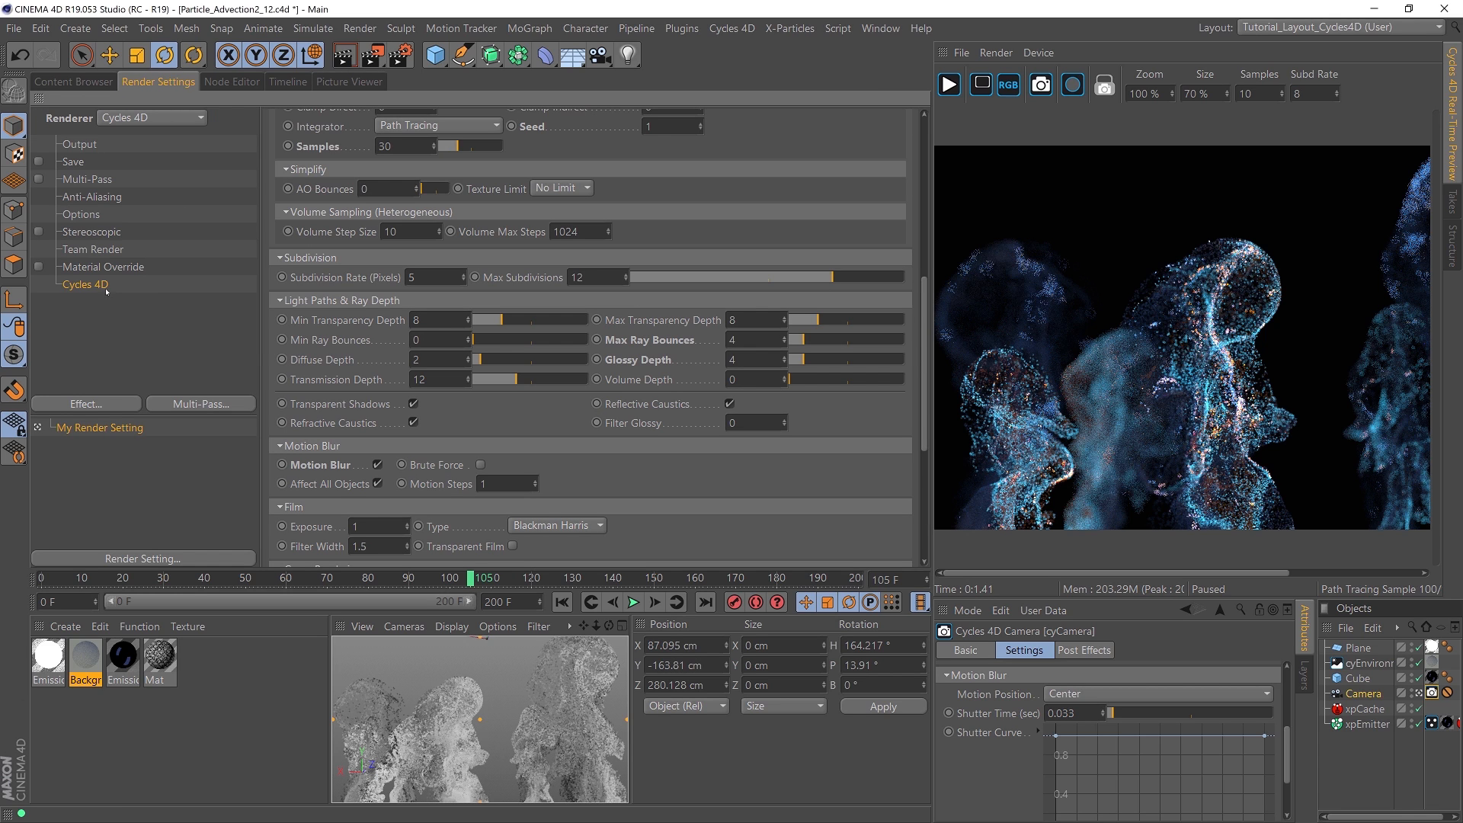
{"action": "left_click", "coordinate": [377, 465]}
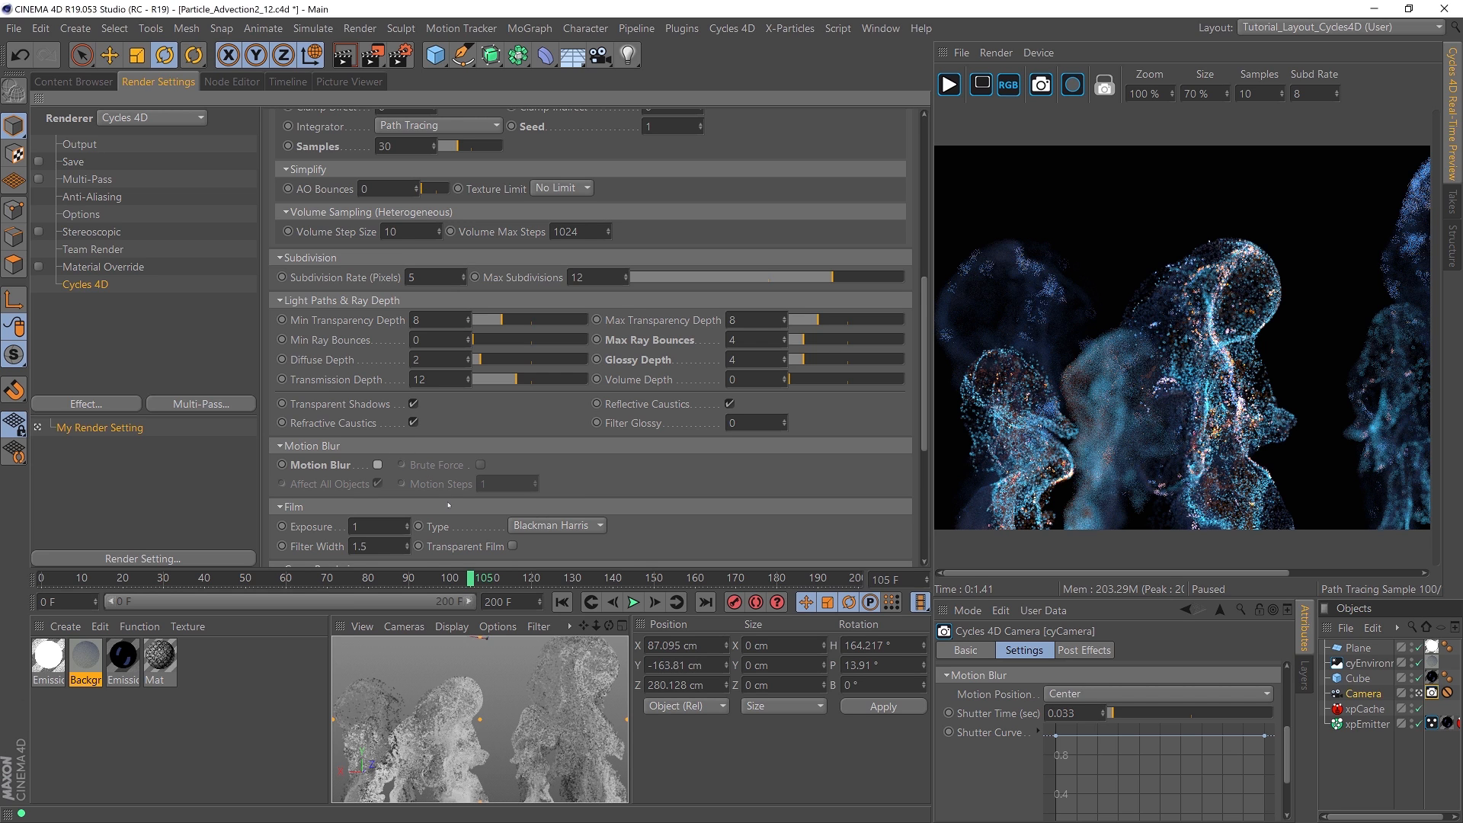
{"action": "left_click", "coordinate": [333, 83]}
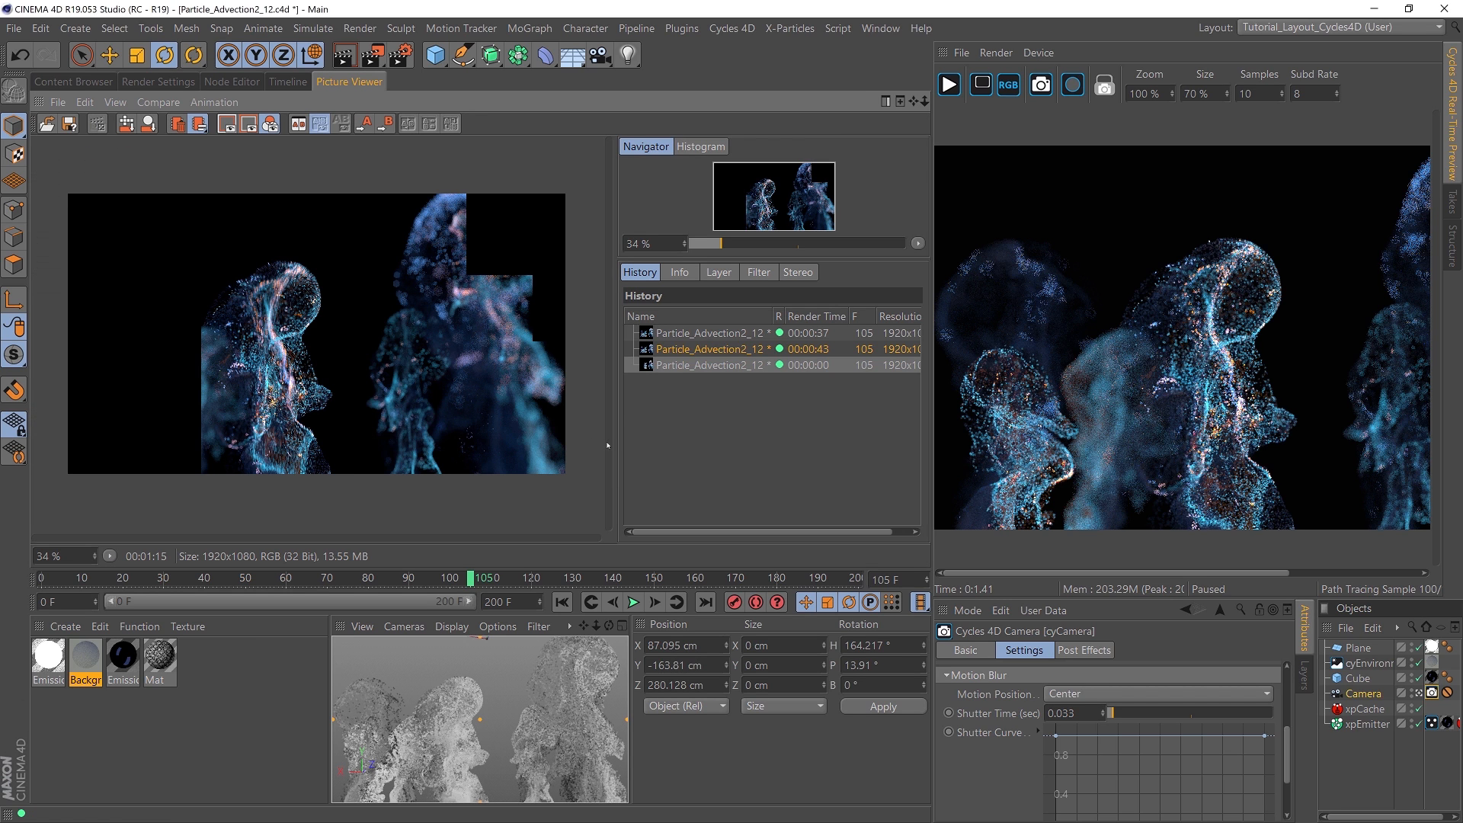
{"action": "left_click", "coordinate": [696, 352]}
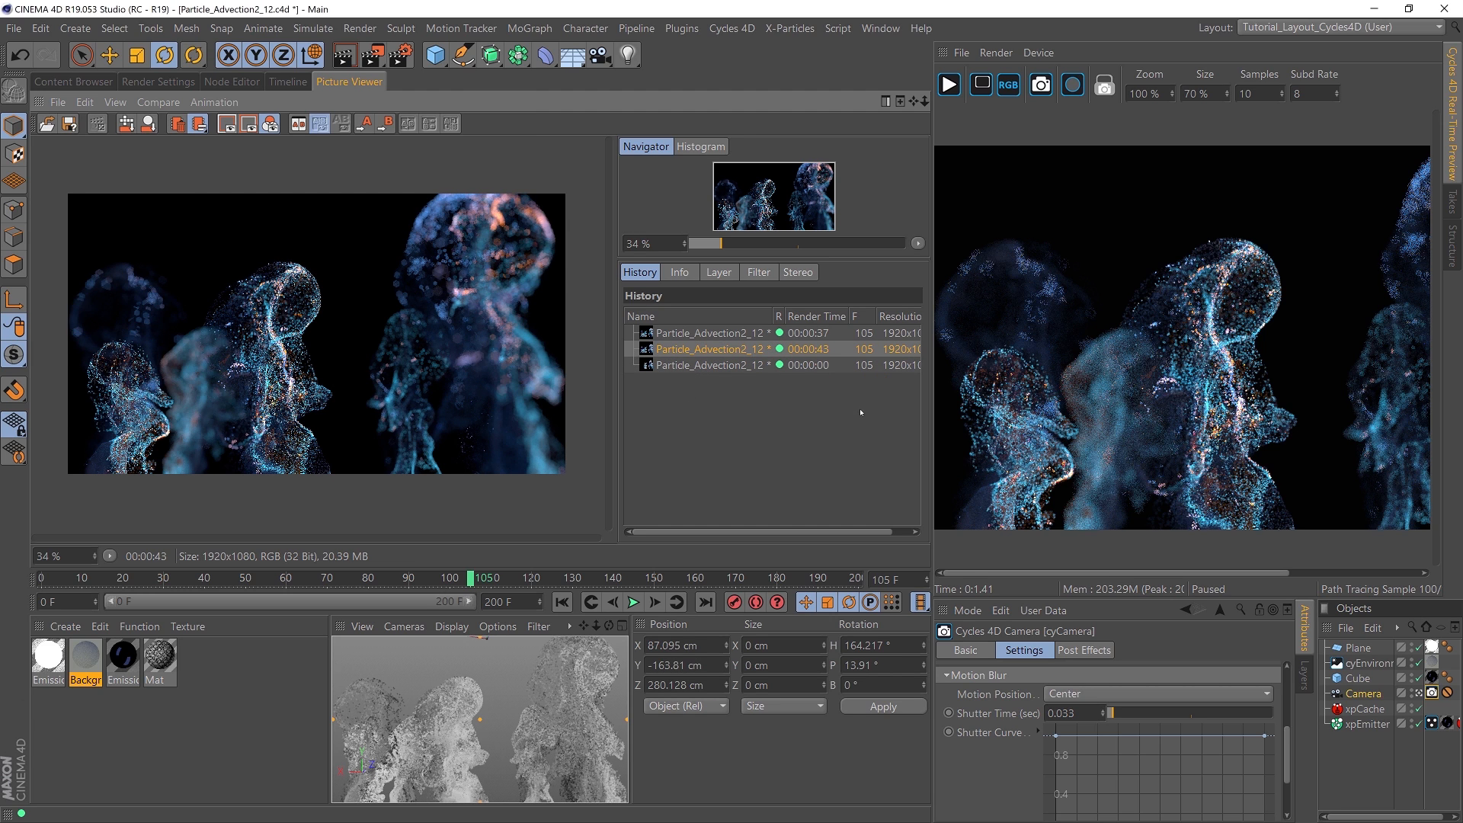
Step: Set the render output's Frame Range to All Frames
{"action": "left_click", "coordinate": [154, 82]}
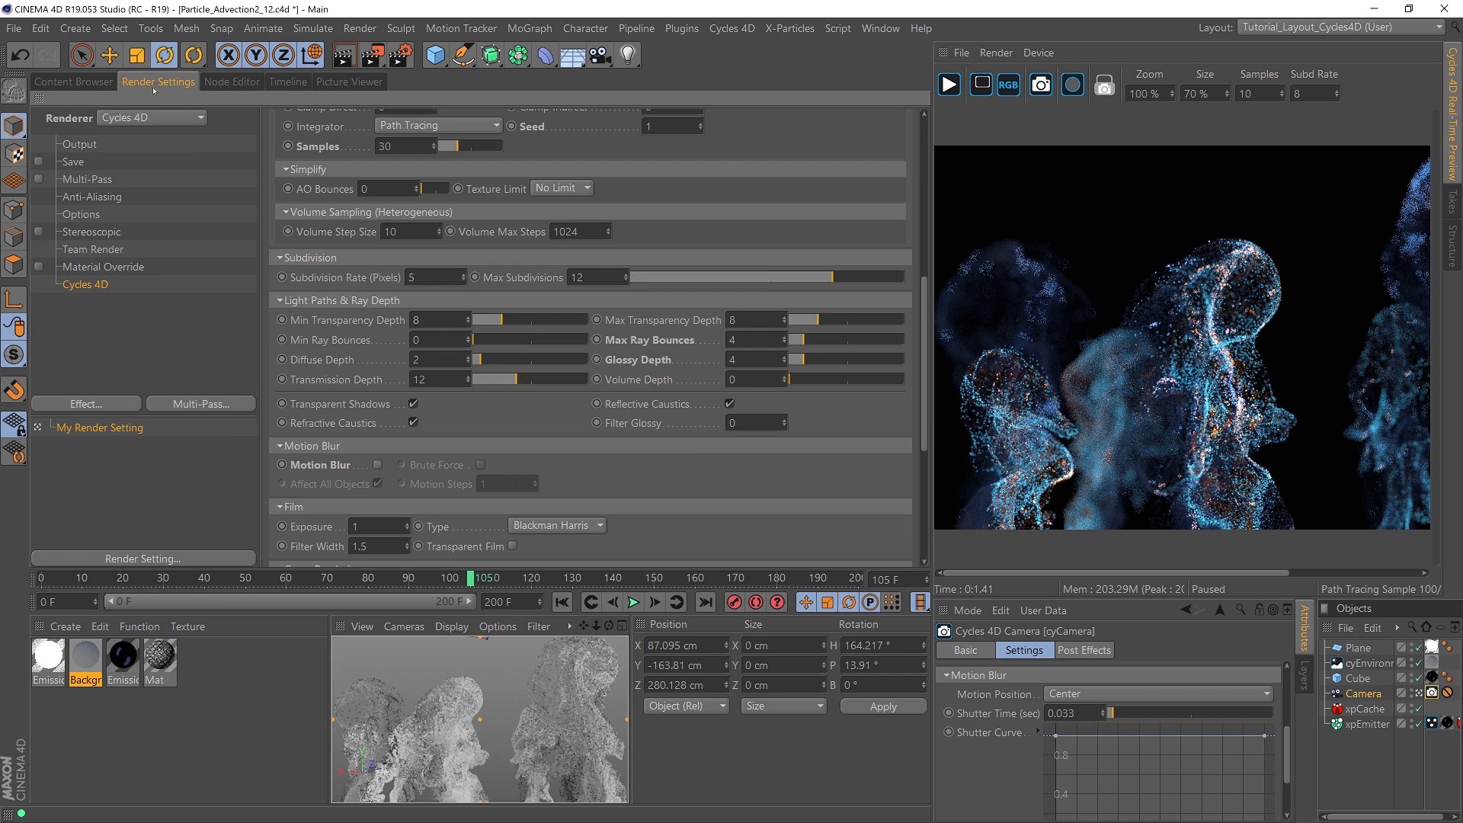
{"action": "left_click", "coordinate": [79, 144]}
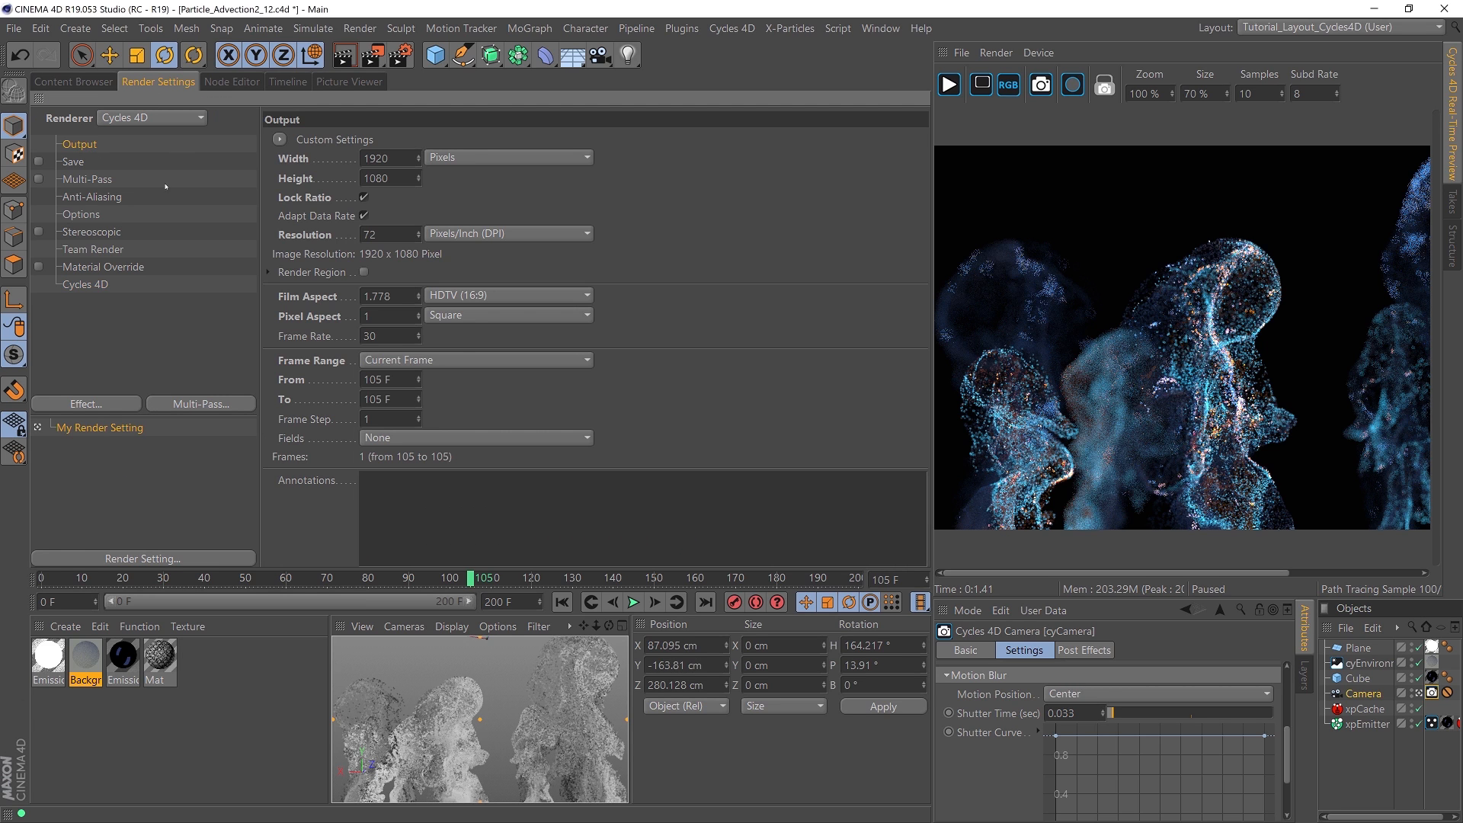
{"action": "left_click", "coordinate": [405, 359]}
{"action": "left_click", "coordinate": [406, 421]}
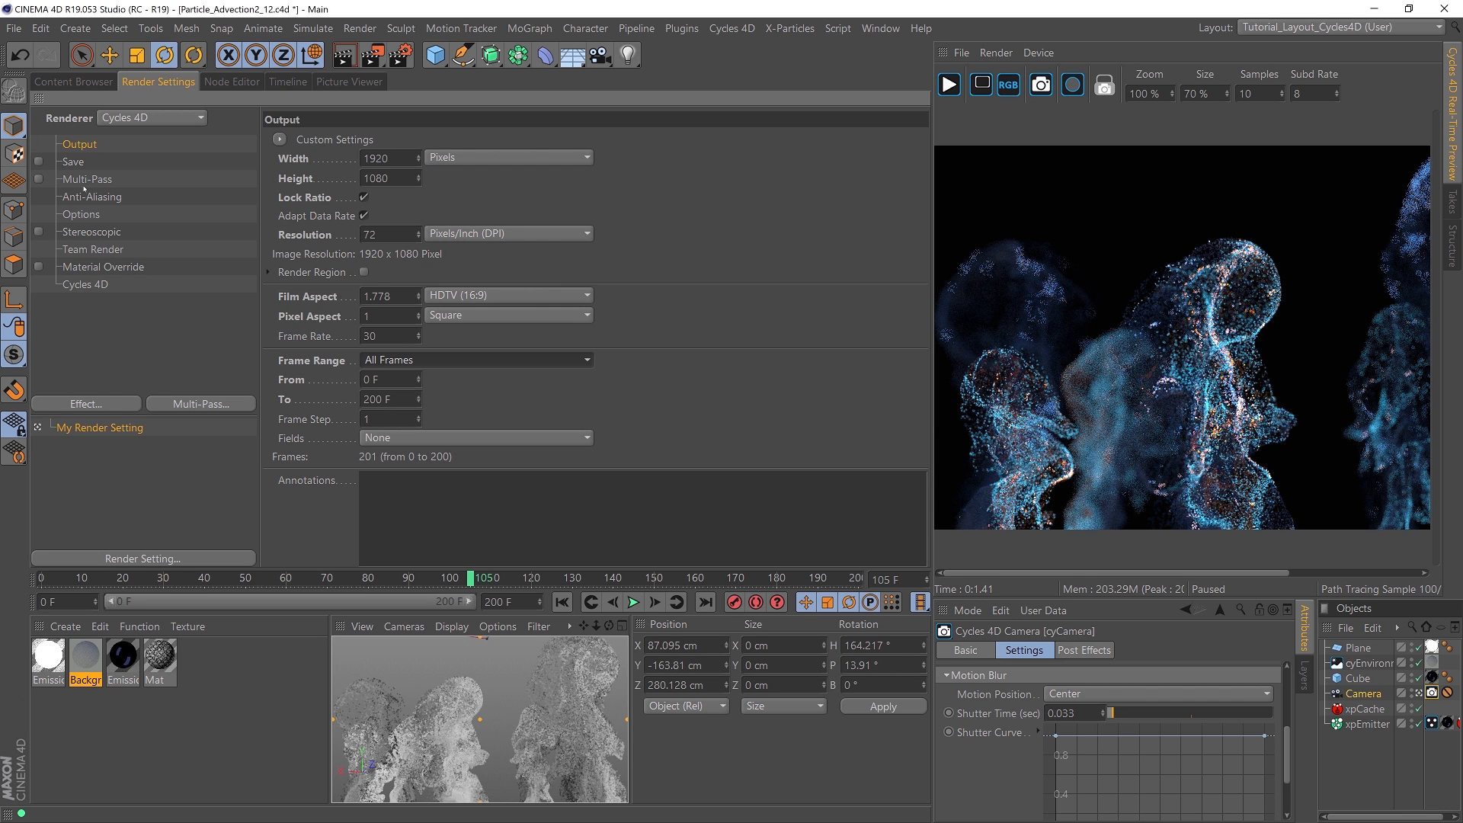
Step: Enable saving of the rendered images and return to the Cycles 4D render settings
{"action": "left_click", "coordinate": [73, 161]}
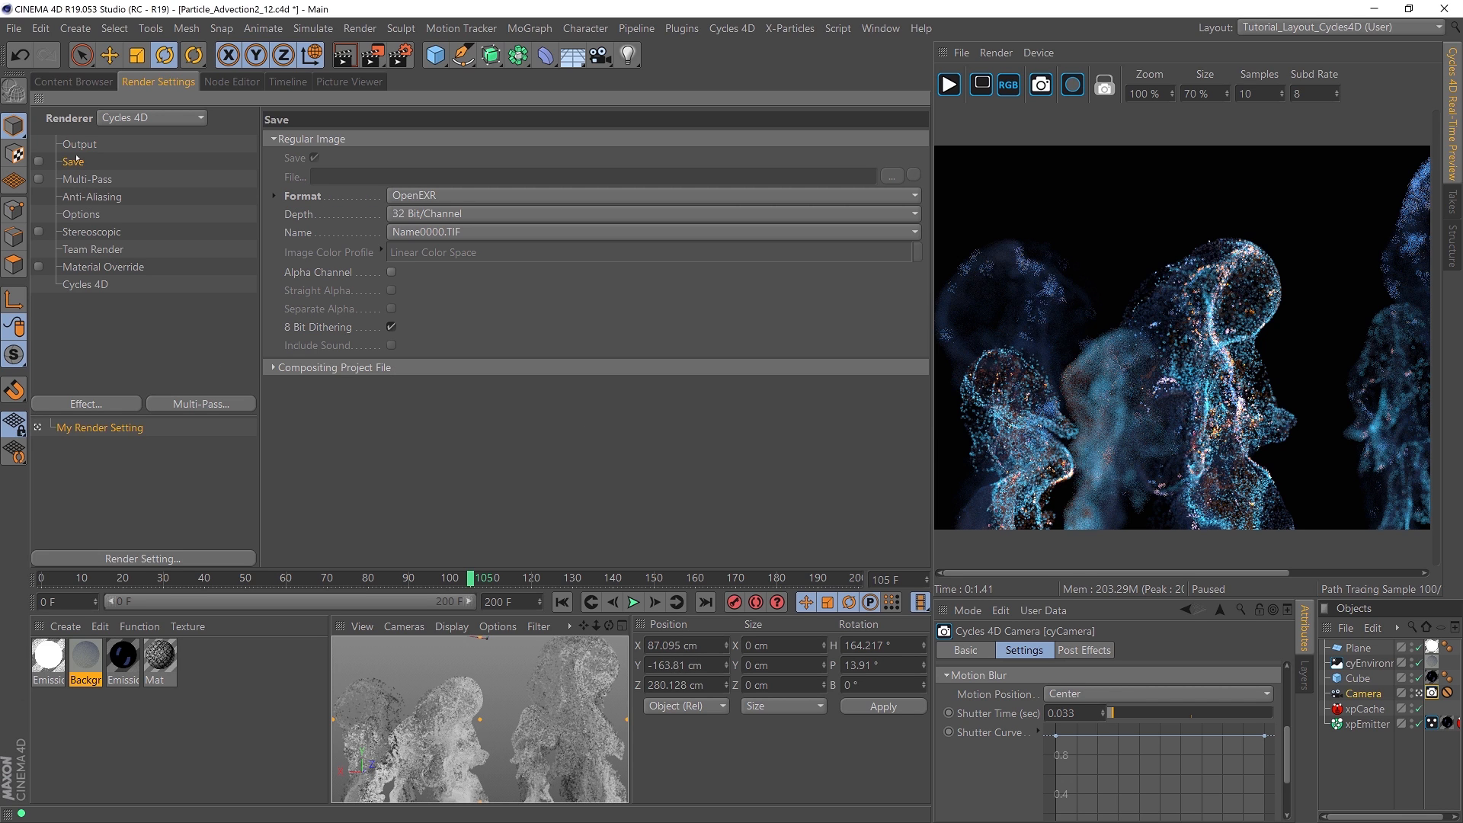
{"action": "left_click", "coordinate": [39, 161]}
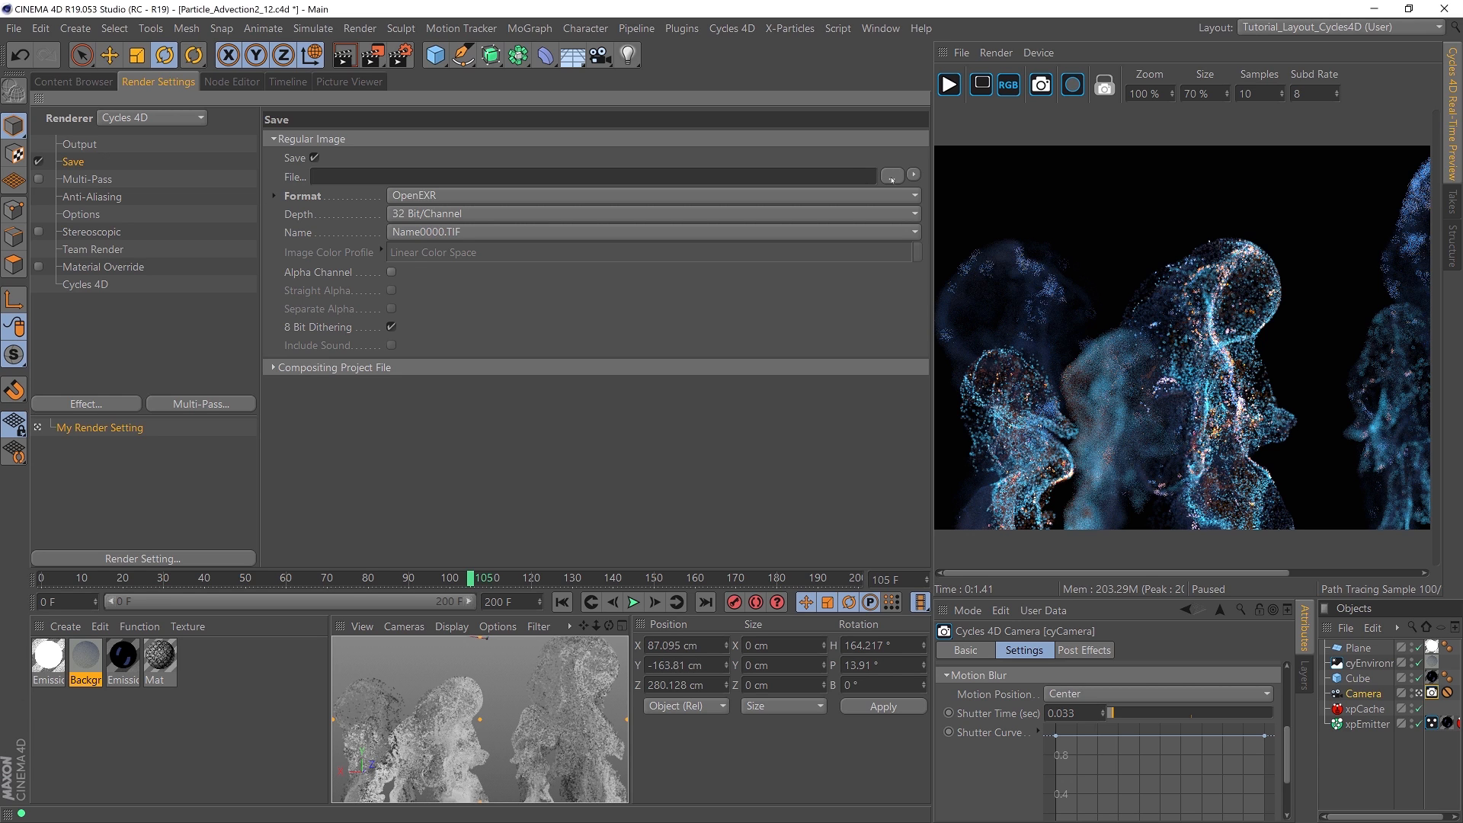
{"action": "left_click", "coordinate": [85, 284]}
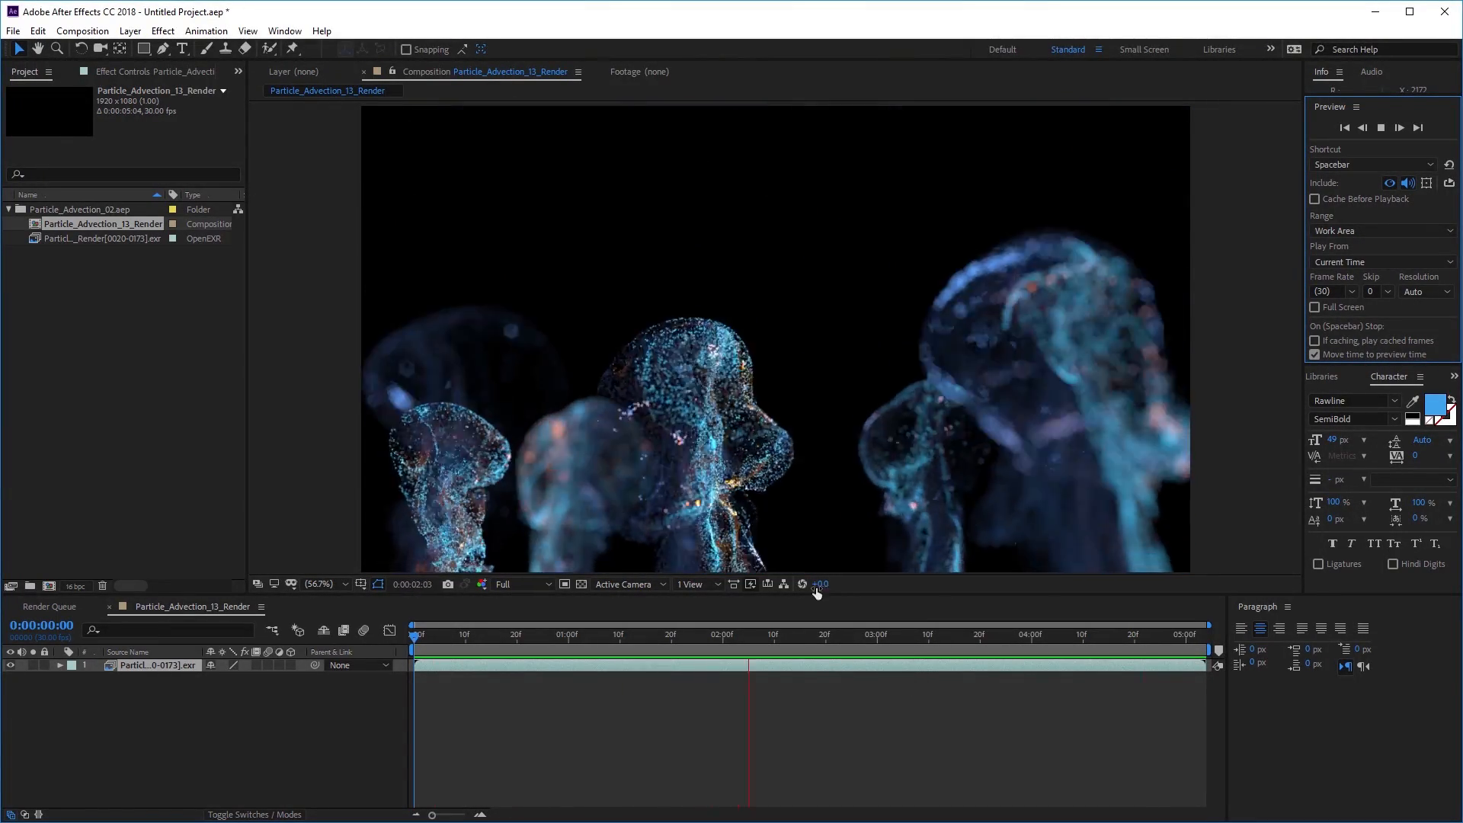
Step: In After Effects, stop the preview at 0:00:02:23 and apply the Curves color correction effect to the rendered OpenEXR sequence layer
{"action": "left_click", "coordinate": [1383, 131]}
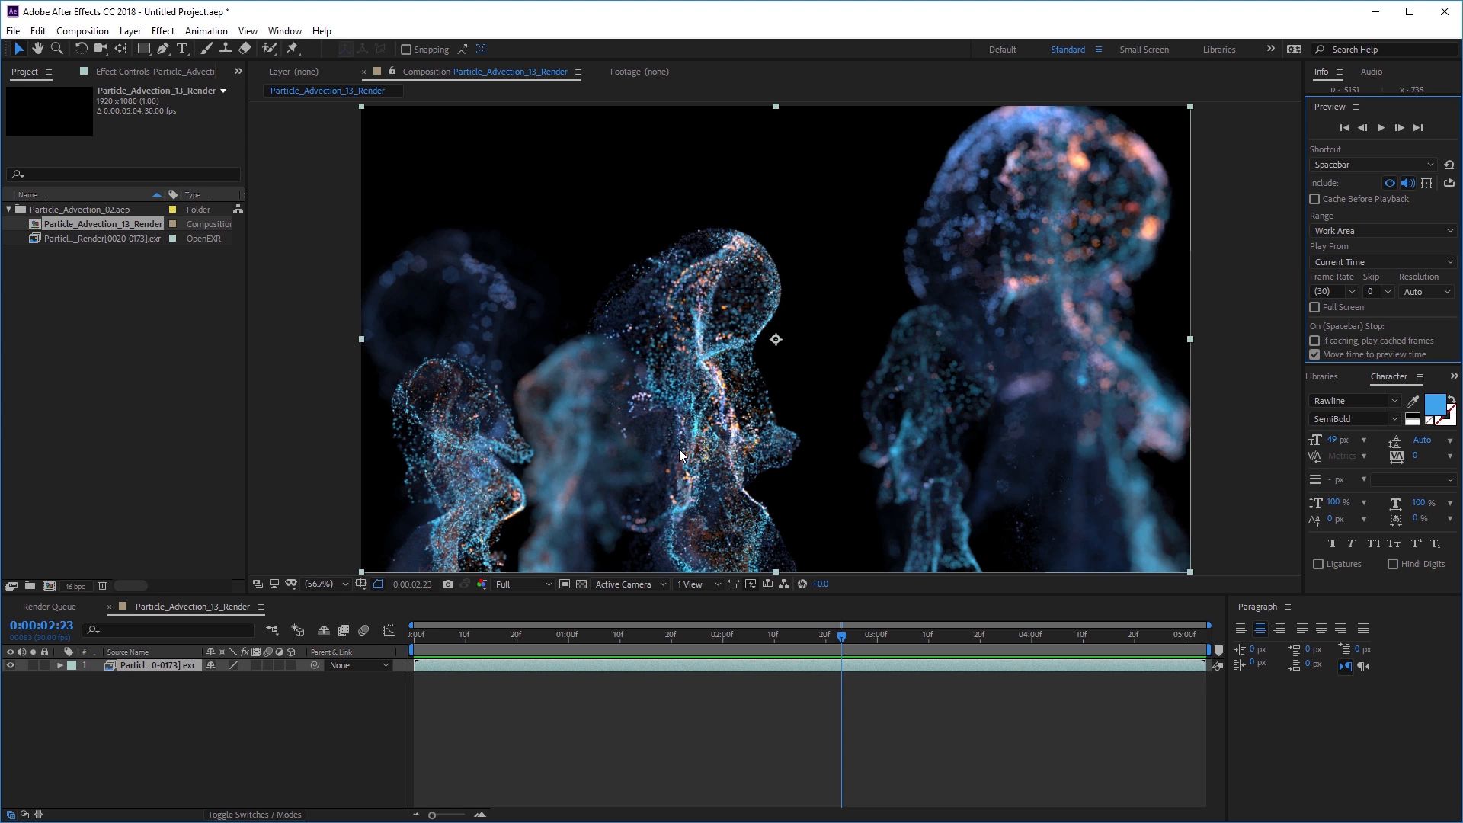
{"action": "left_click", "coordinate": [153, 676]}
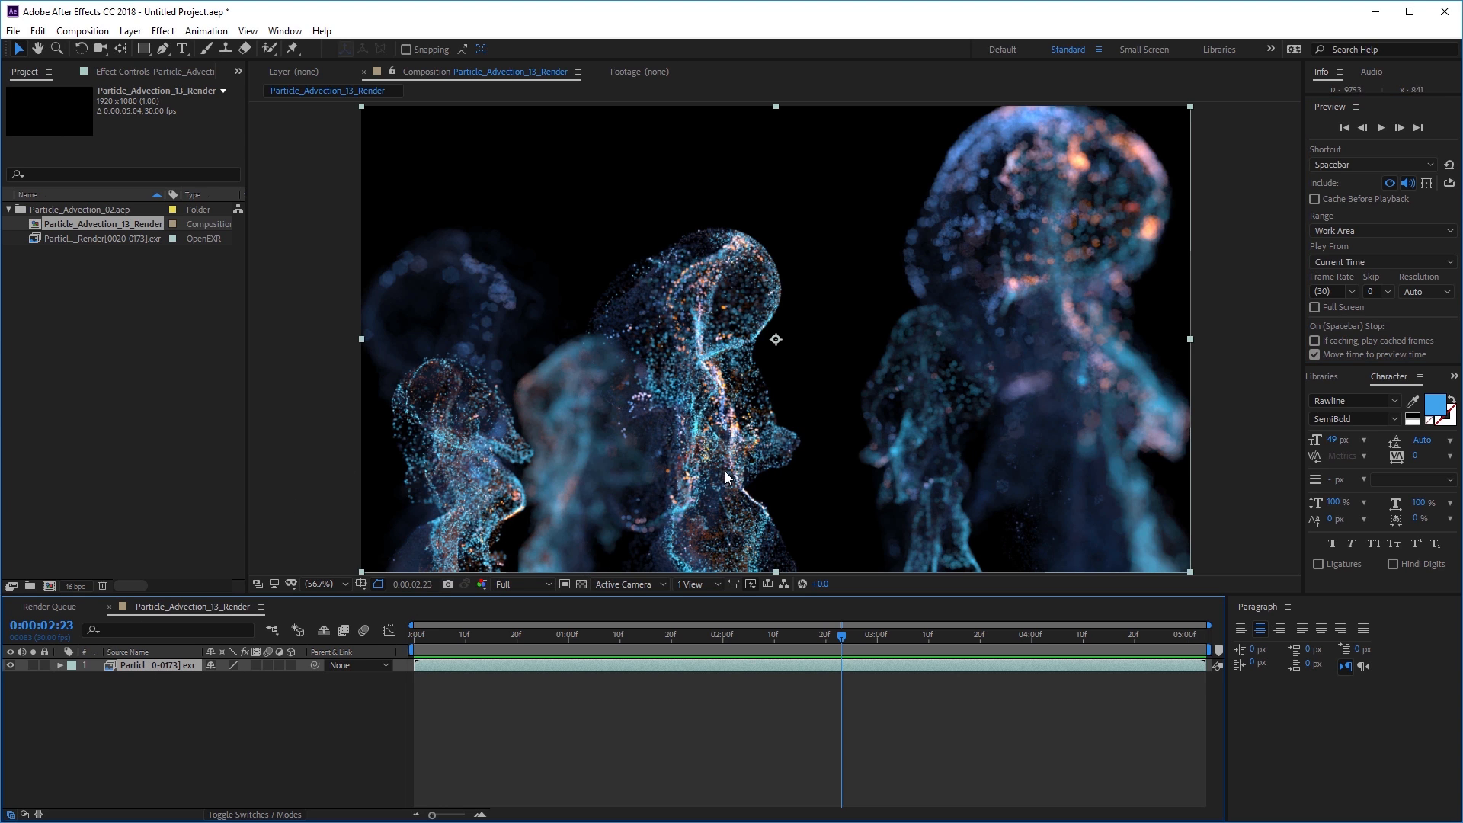
{"action": "left_click", "coordinate": [131, 32]}
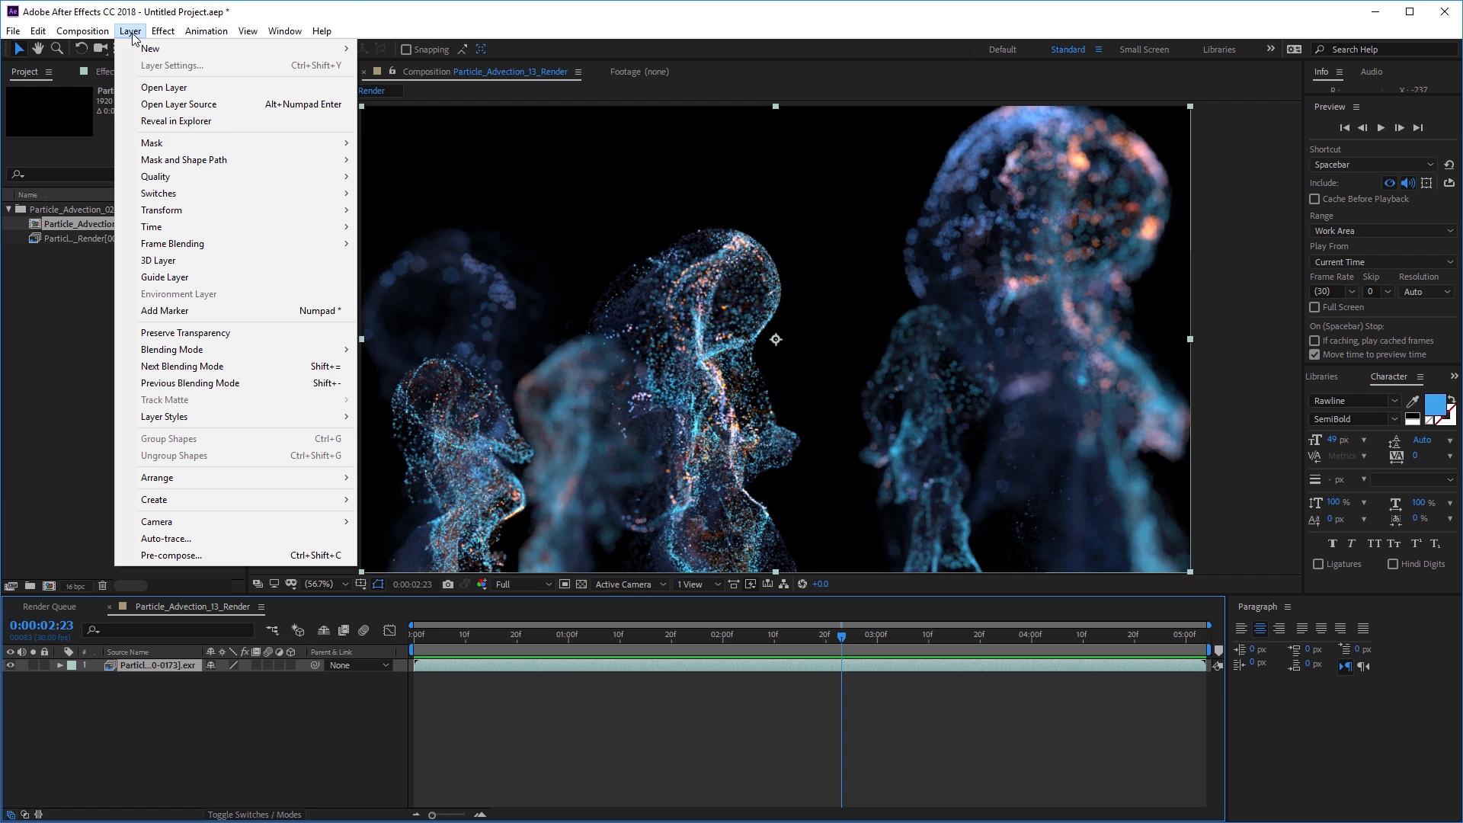
{"action": "mouse_move", "coordinate": [163, 36]}
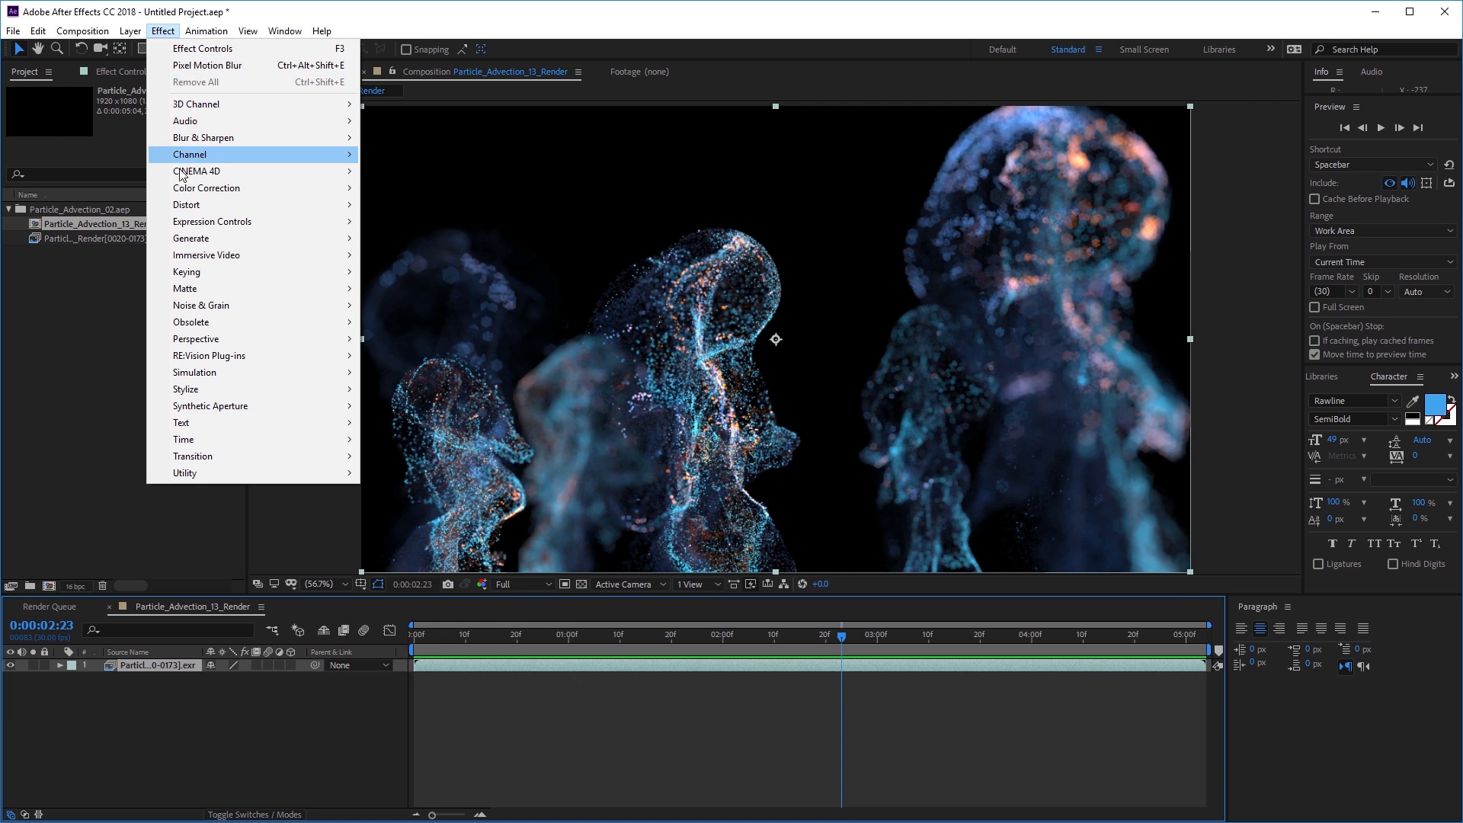
{"action": "mouse_move", "coordinate": [304, 193]}
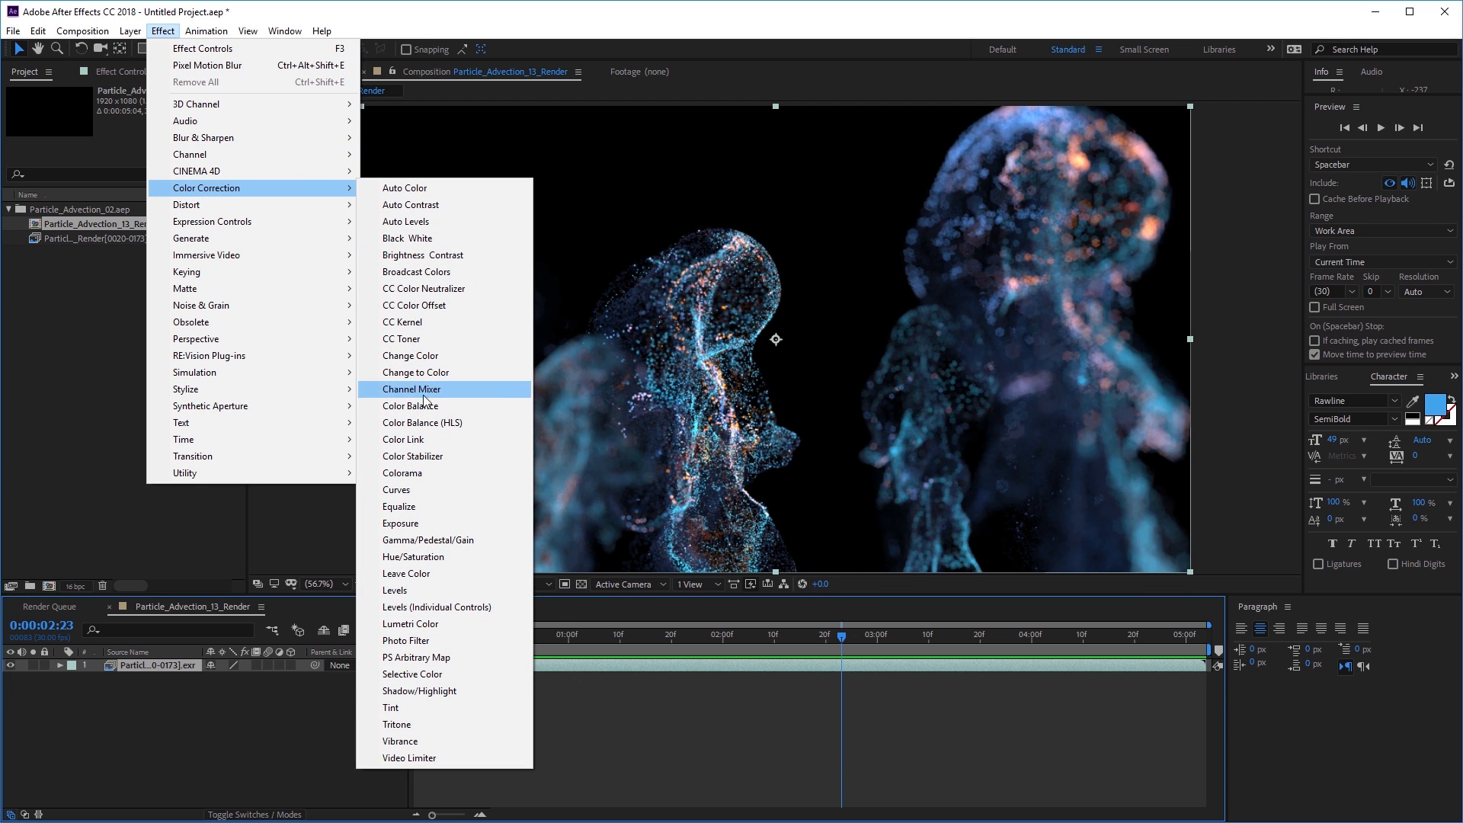
{"action": "left_click", "coordinate": [405, 493]}
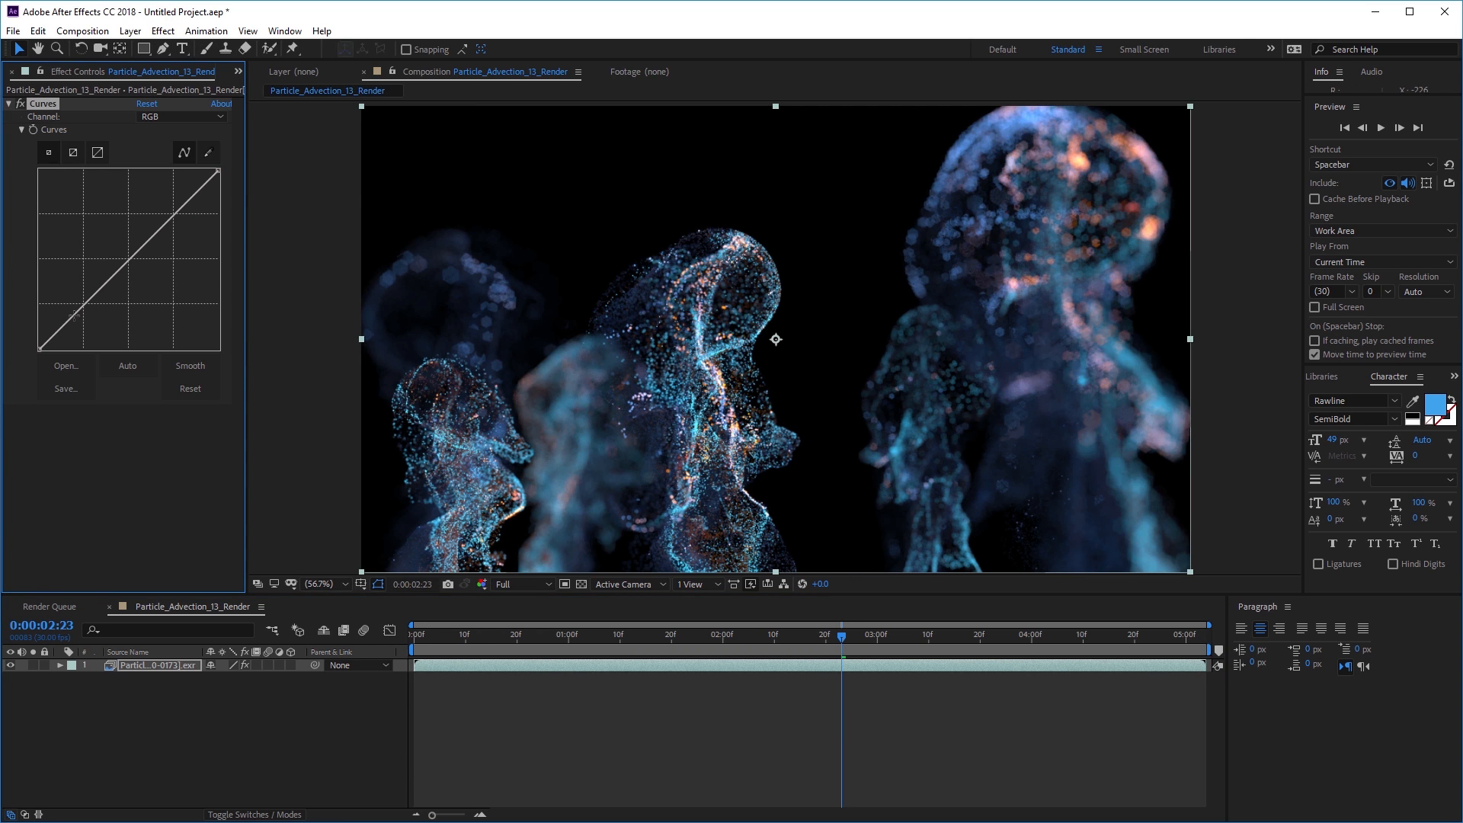
Step: Bend the RGB curve into a gentle S with lowered shadows and raised highlights, and toggle the Curves effect off and on to compare
{"action": "left_click_drag", "start_coordinate": [78, 312], "coordinate": [82, 317]}
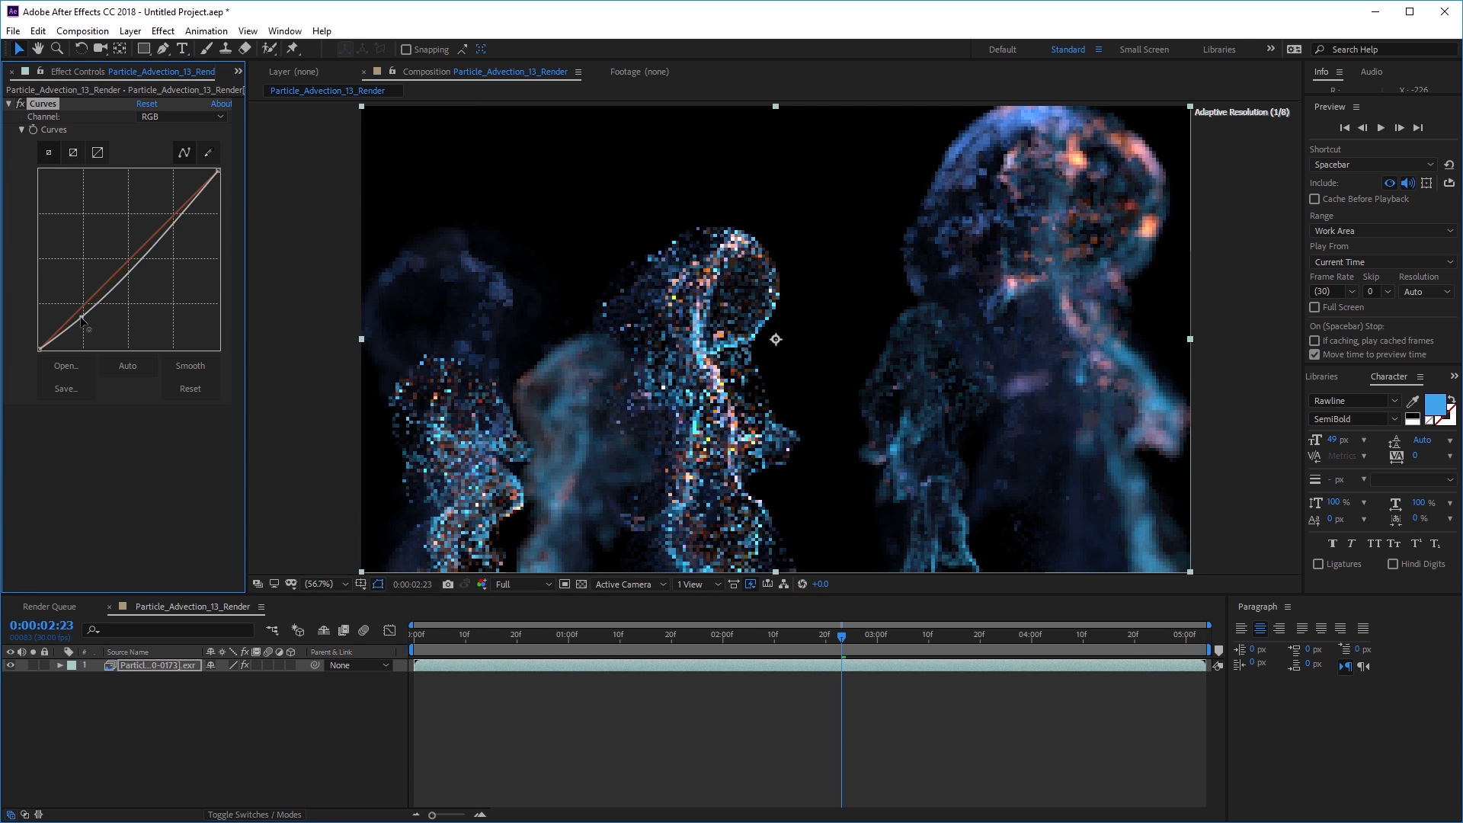
{"action": "left_click_drag", "start_coordinate": [185, 210], "coordinate": [179, 205]}
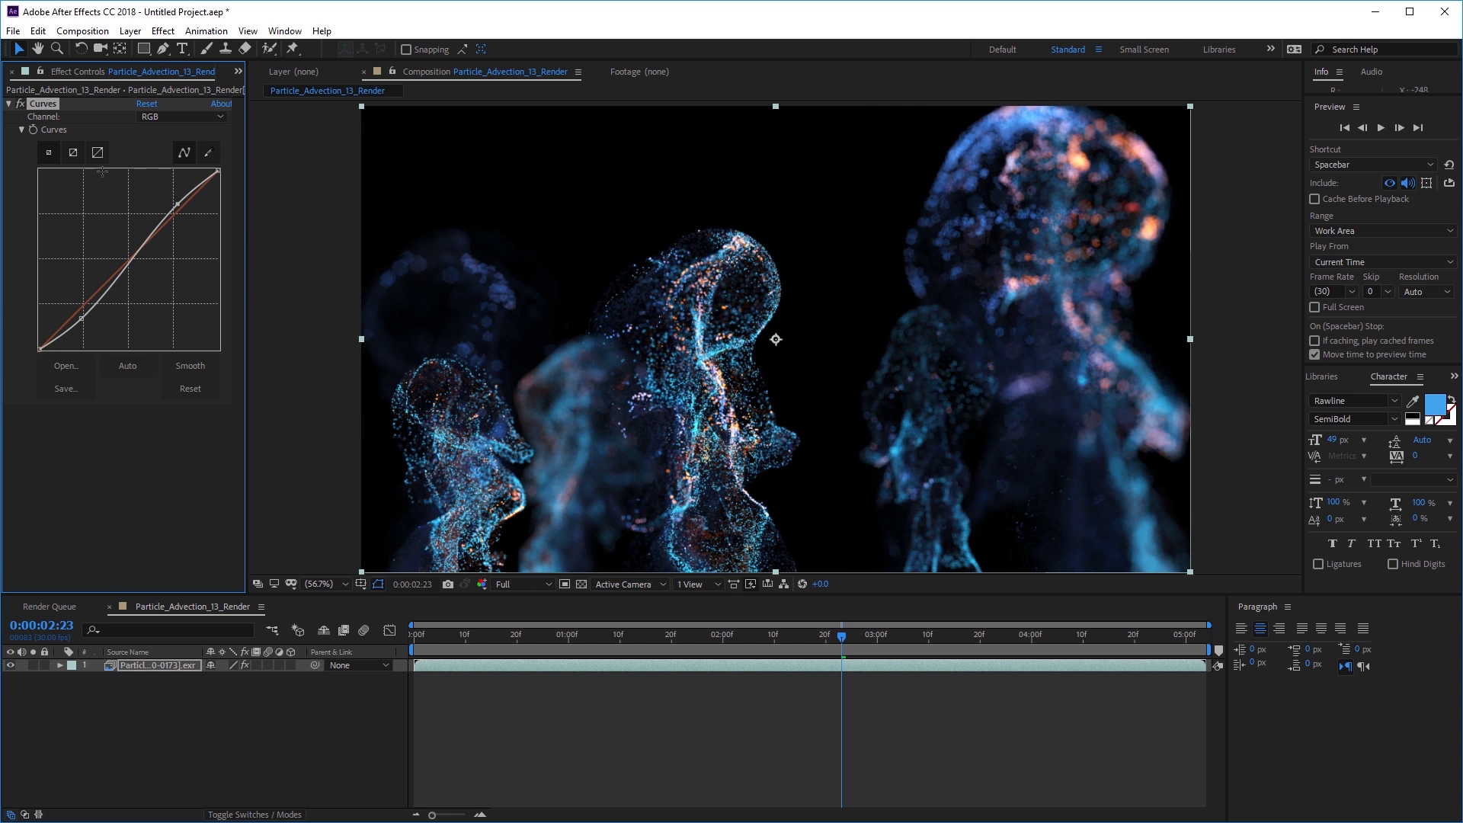
{"action": "left_click", "coordinate": [20, 103]}
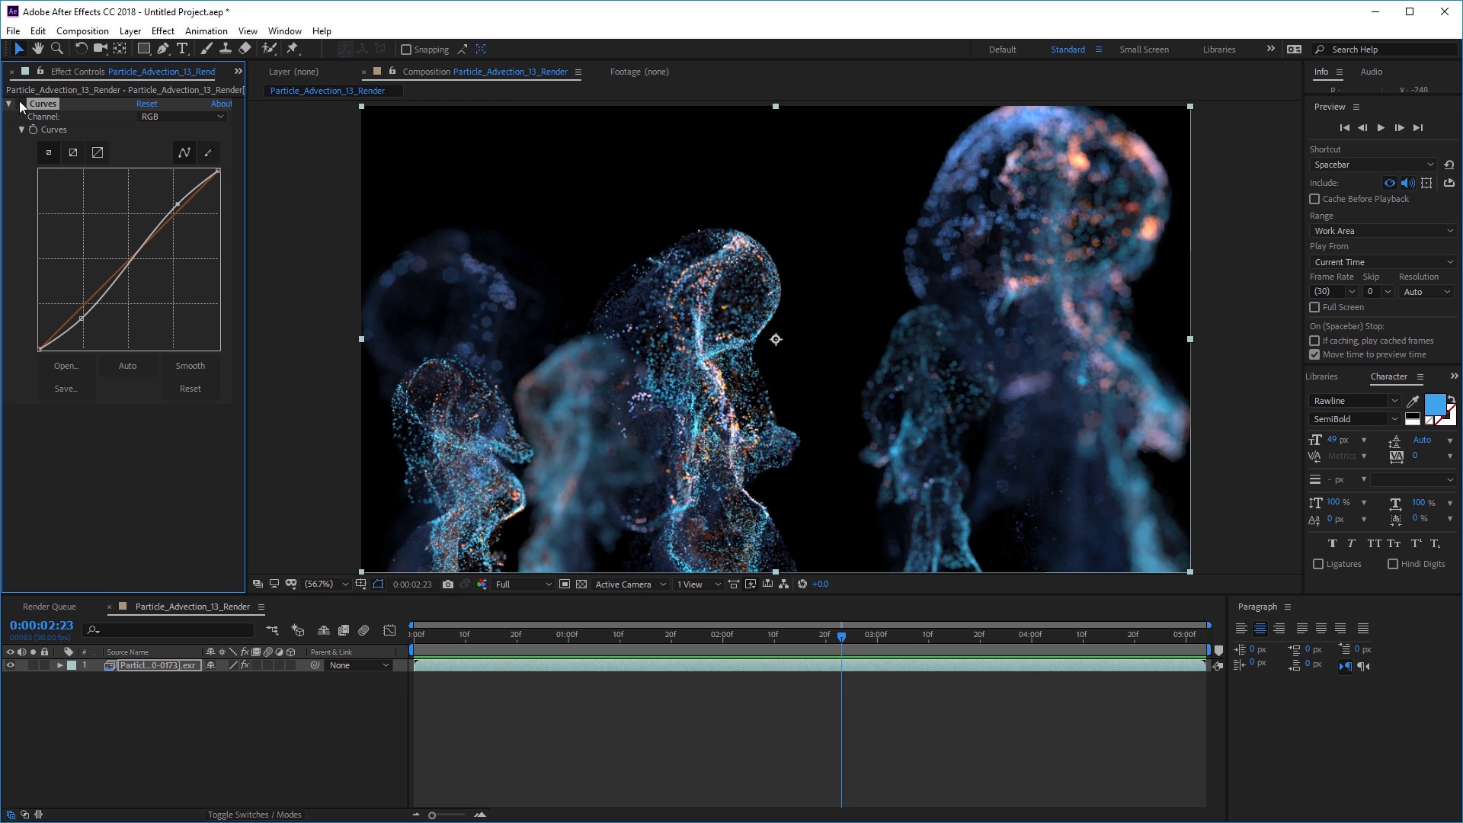
{"action": "left_click", "coordinate": [20, 102]}
{"action": "left_click", "coordinate": [21, 103]}
{"action": "left_click", "coordinate": [21, 103]}
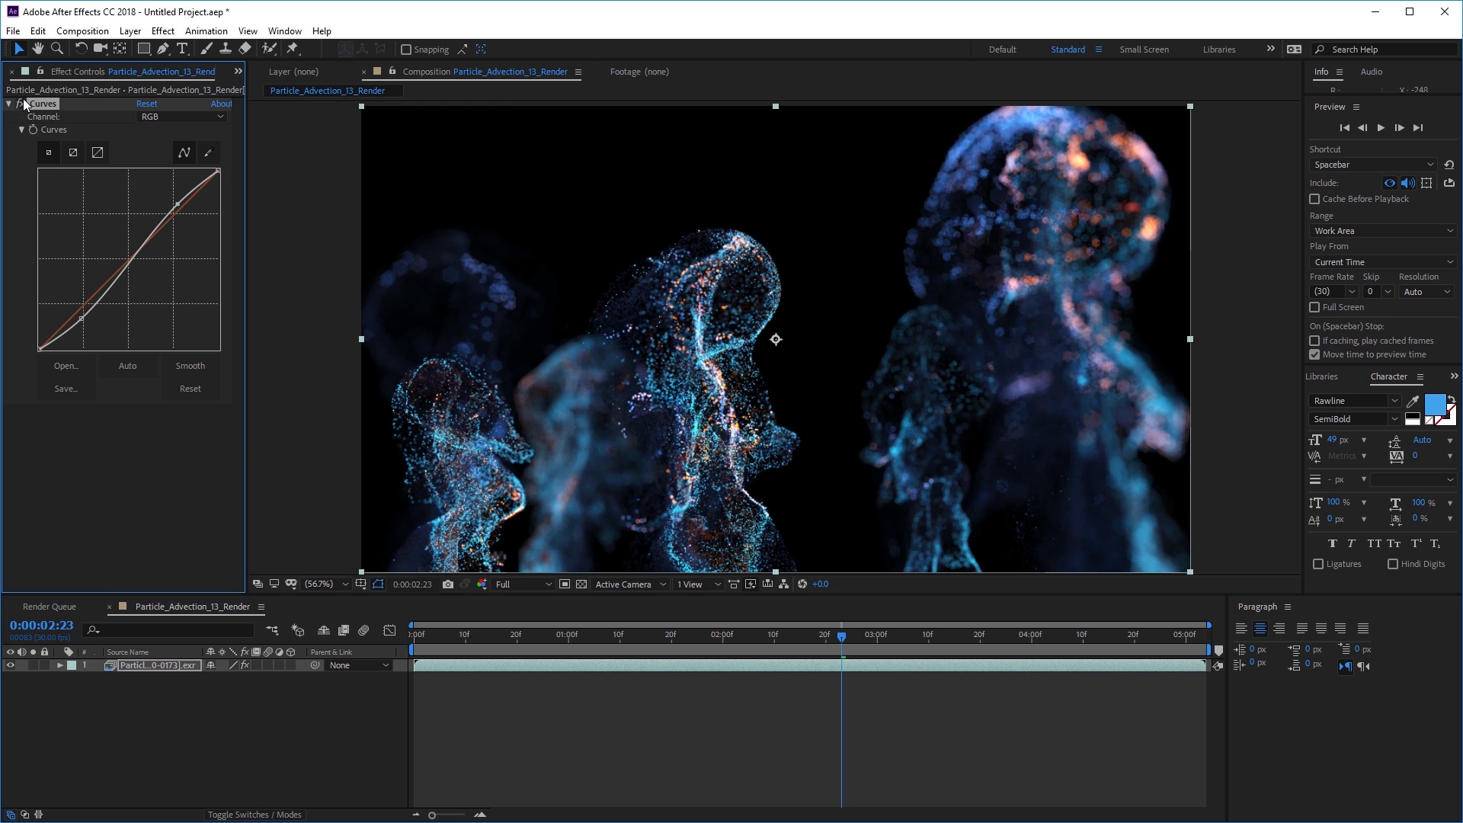
{"action": "left_click", "coordinate": [21, 103]}
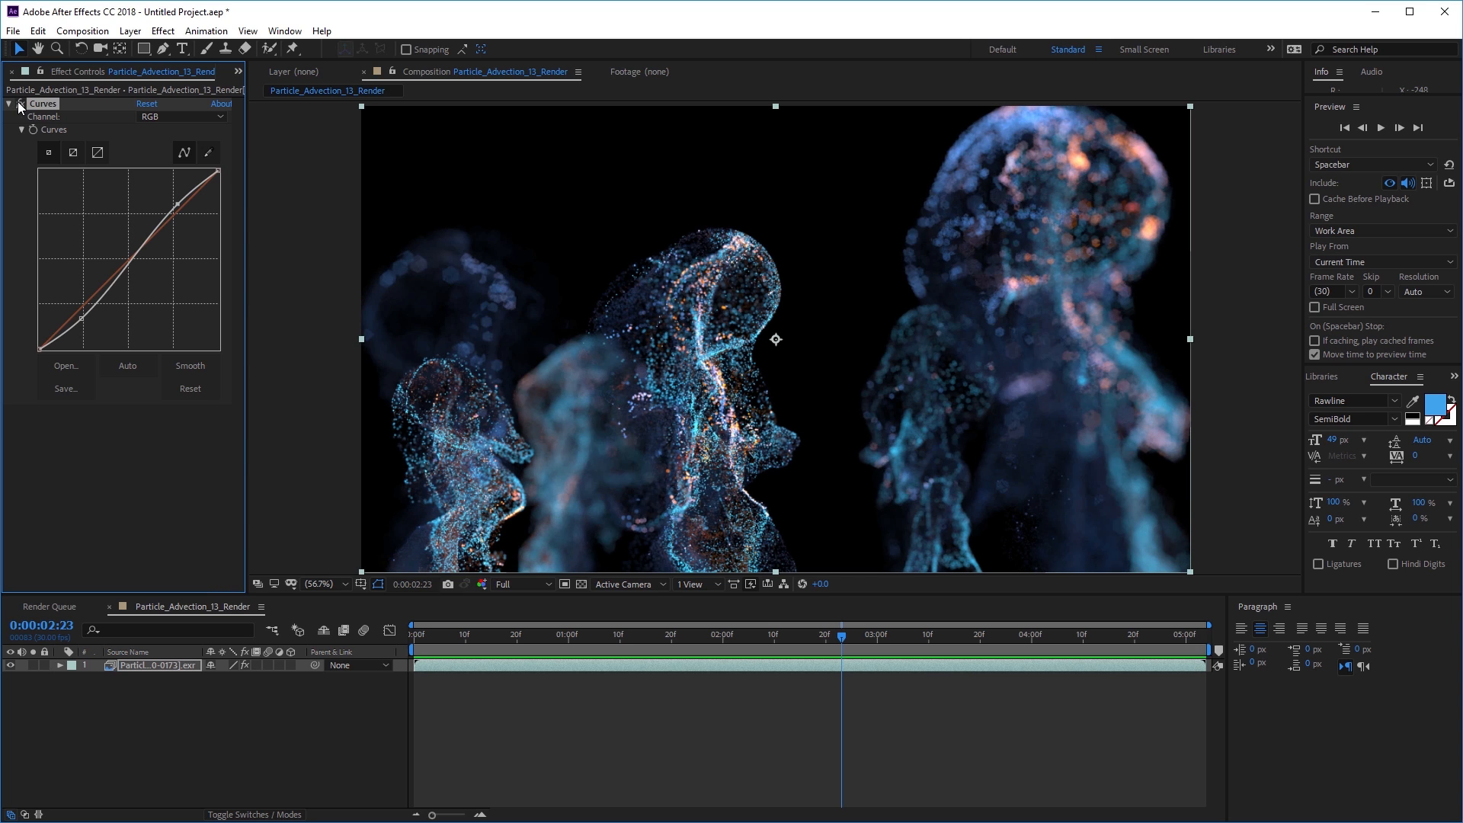
{"action": "left_click", "coordinate": [21, 103]}
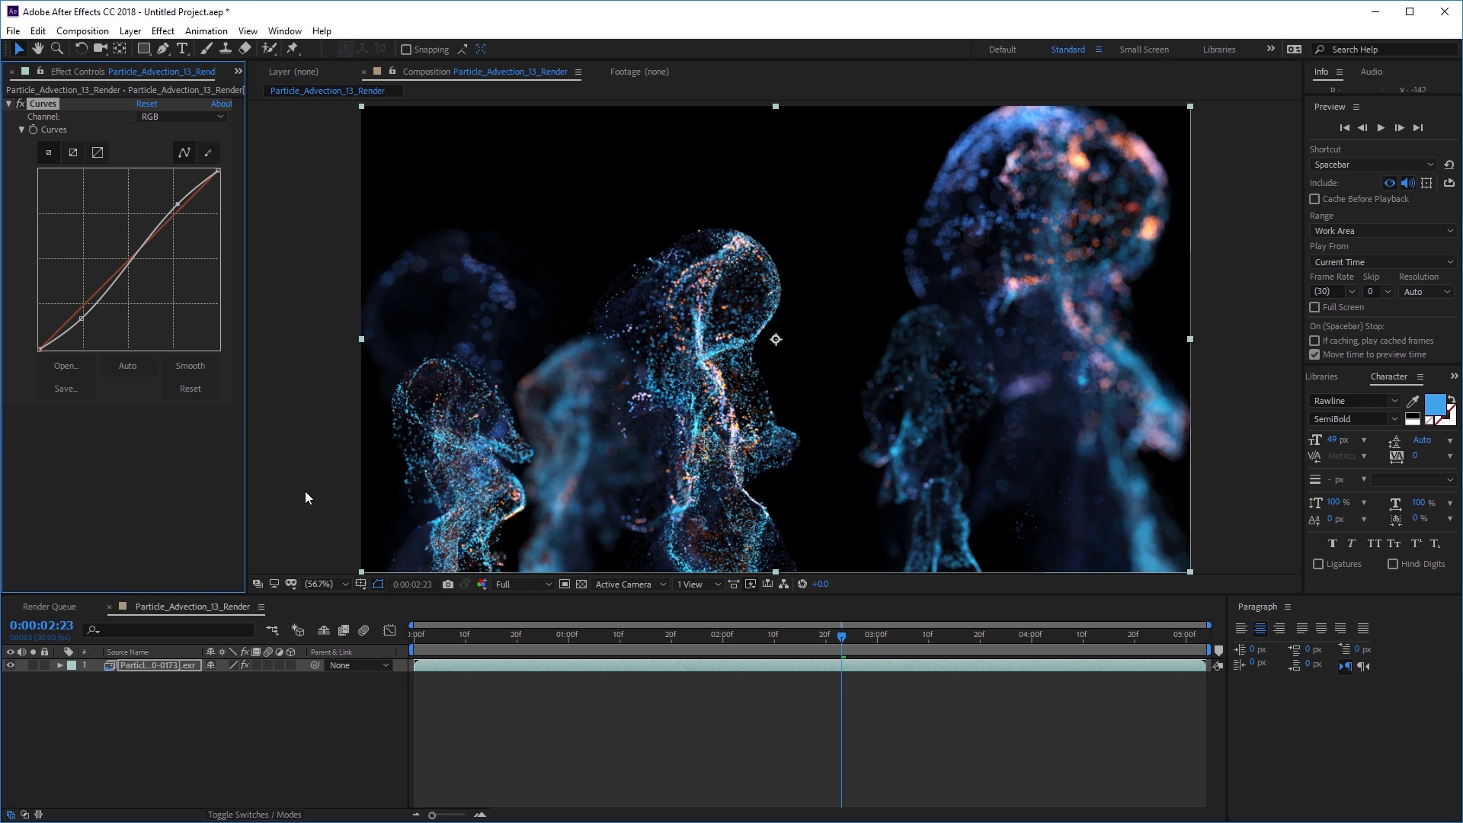
Step: Apply the Glow stylize effect to the render layer and toggle it off and on to compare the image
{"action": "left_click", "coordinate": [9, 104]}
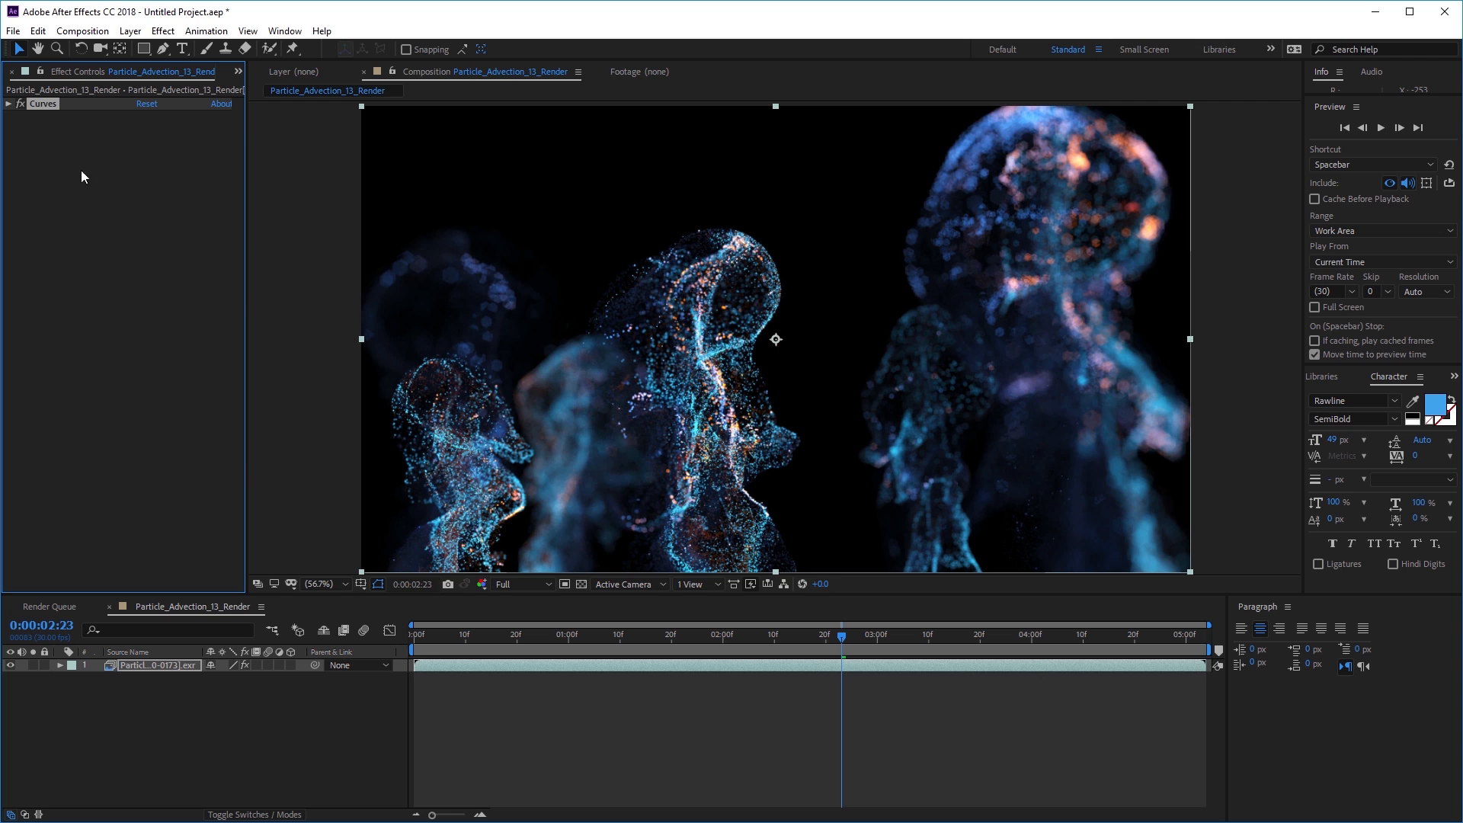
{"action": "left_click", "coordinate": [163, 30]}
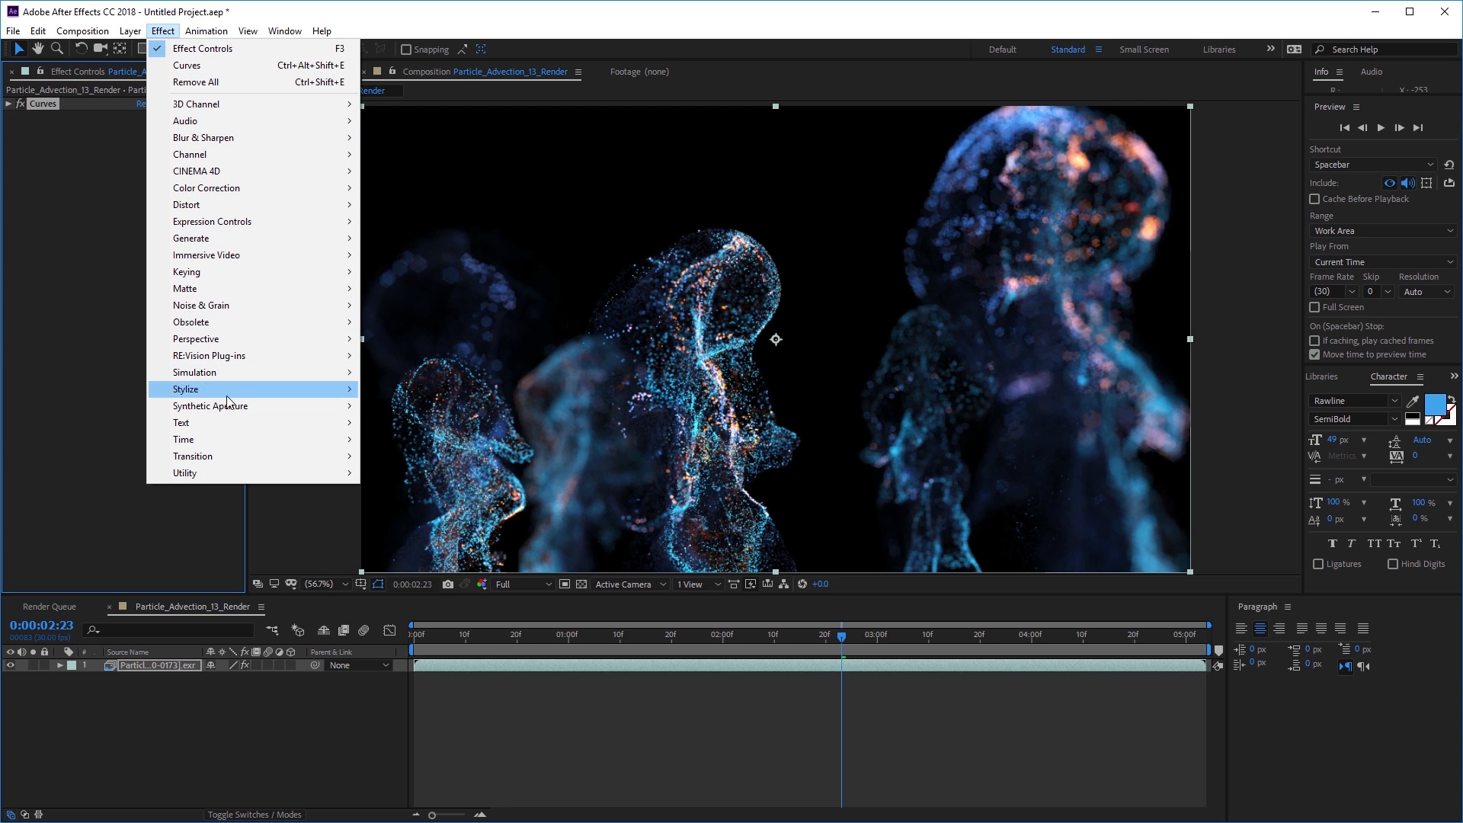
{"action": "mouse_move", "coordinate": [259, 393]}
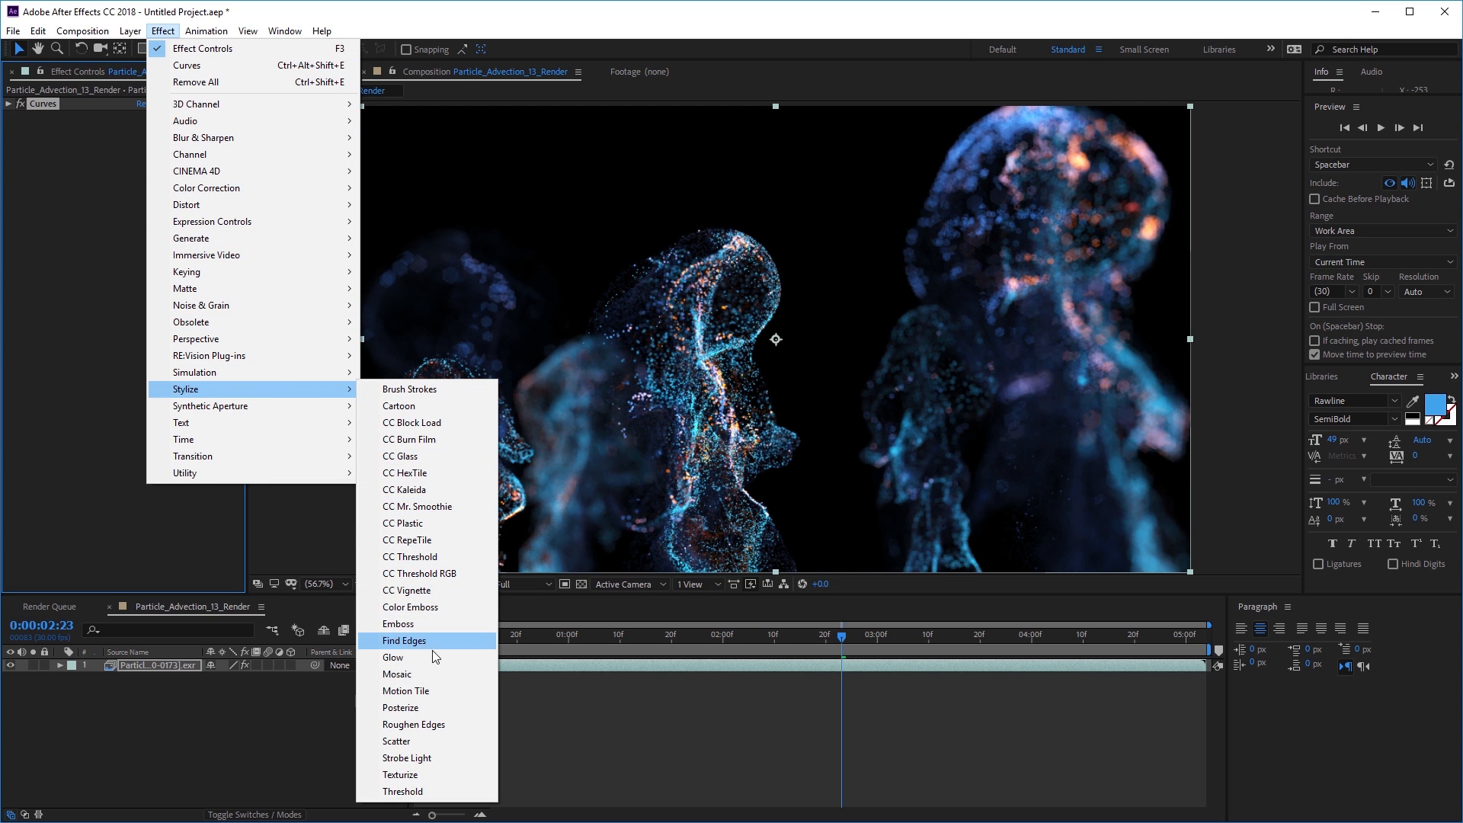
{"action": "left_click", "coordinate": [413, 657]}
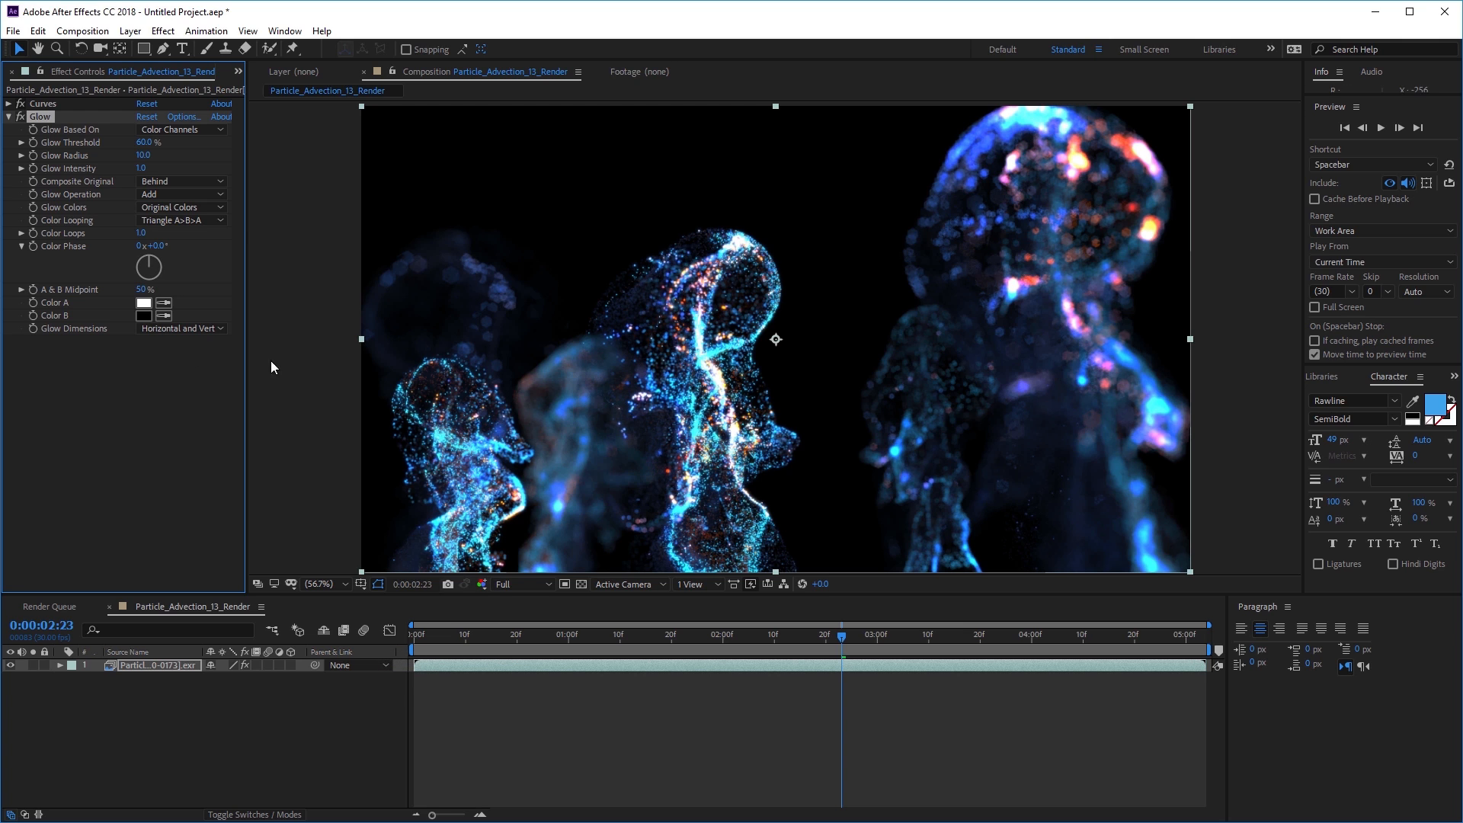
{"action": "left_click", "coordinate": [19, 115]}
{"action": "left_click", "coordinate": [20, 115]}
{"action": "left_click", "coordinate": [20, 116]}
{"action": "left_click", "coordinate": [20, 116]}
{"action": "left_click", "coordinate": [20, 117]}
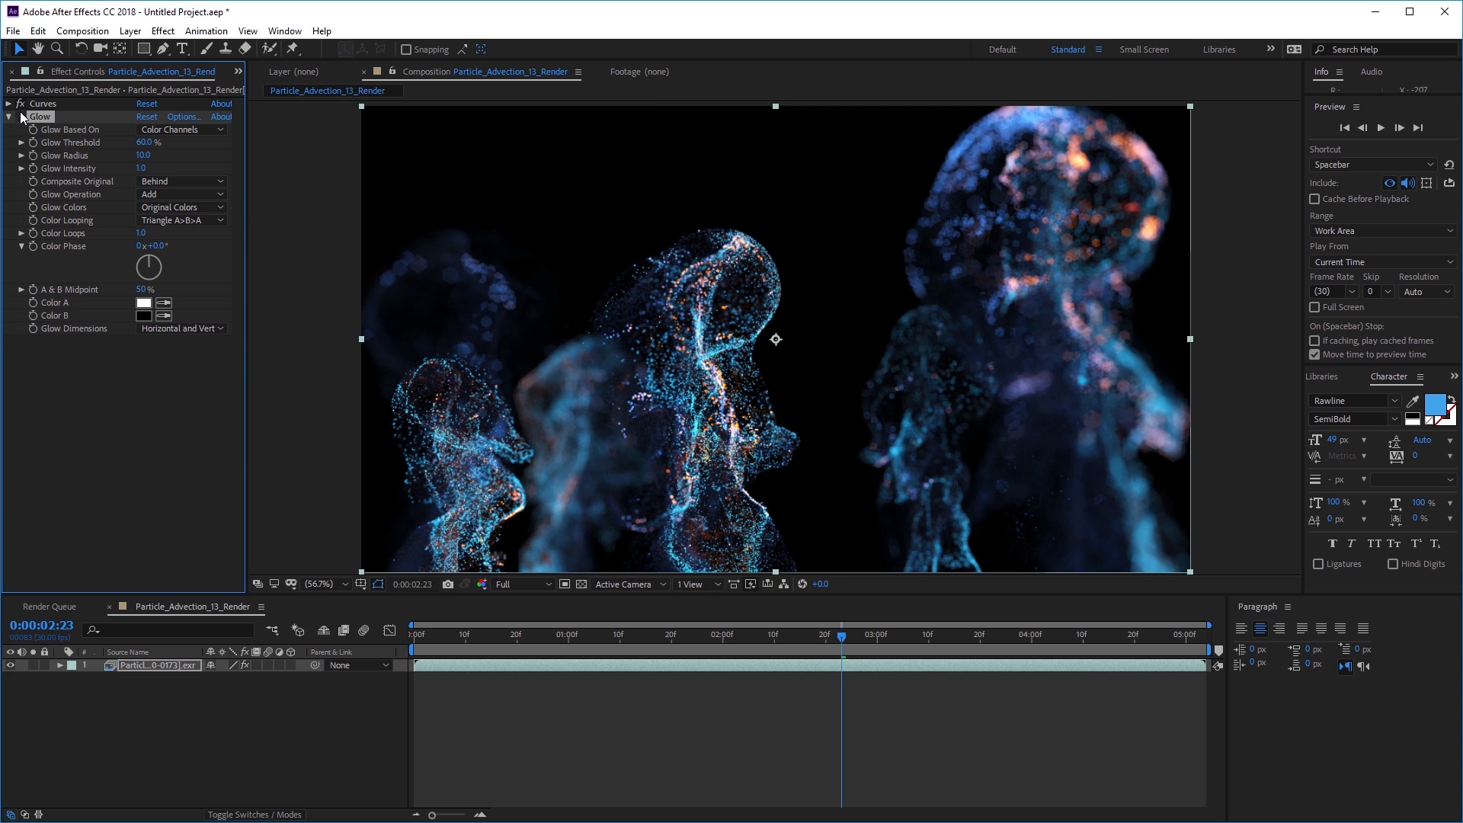
{"action": "left_click", "coordinate": [20, 117]}
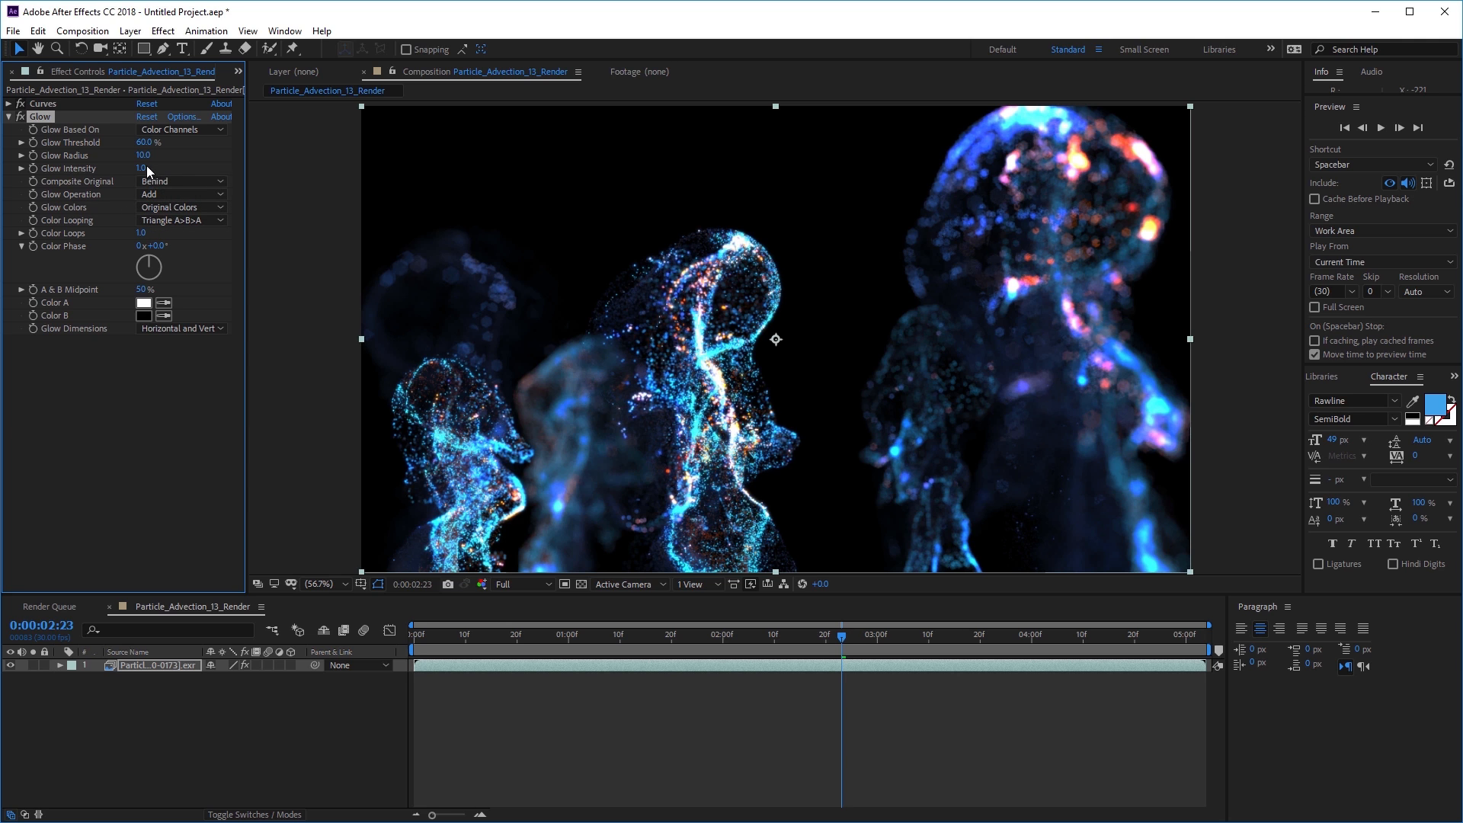
Step: Set the Glow Threshold to 85.5 % and the Glow Intensity to 1.0, and compare the image with and without the effect
{"action": "left_click_drag", "start_coordinate": [143, 167], "coordinate": [948, 221]}
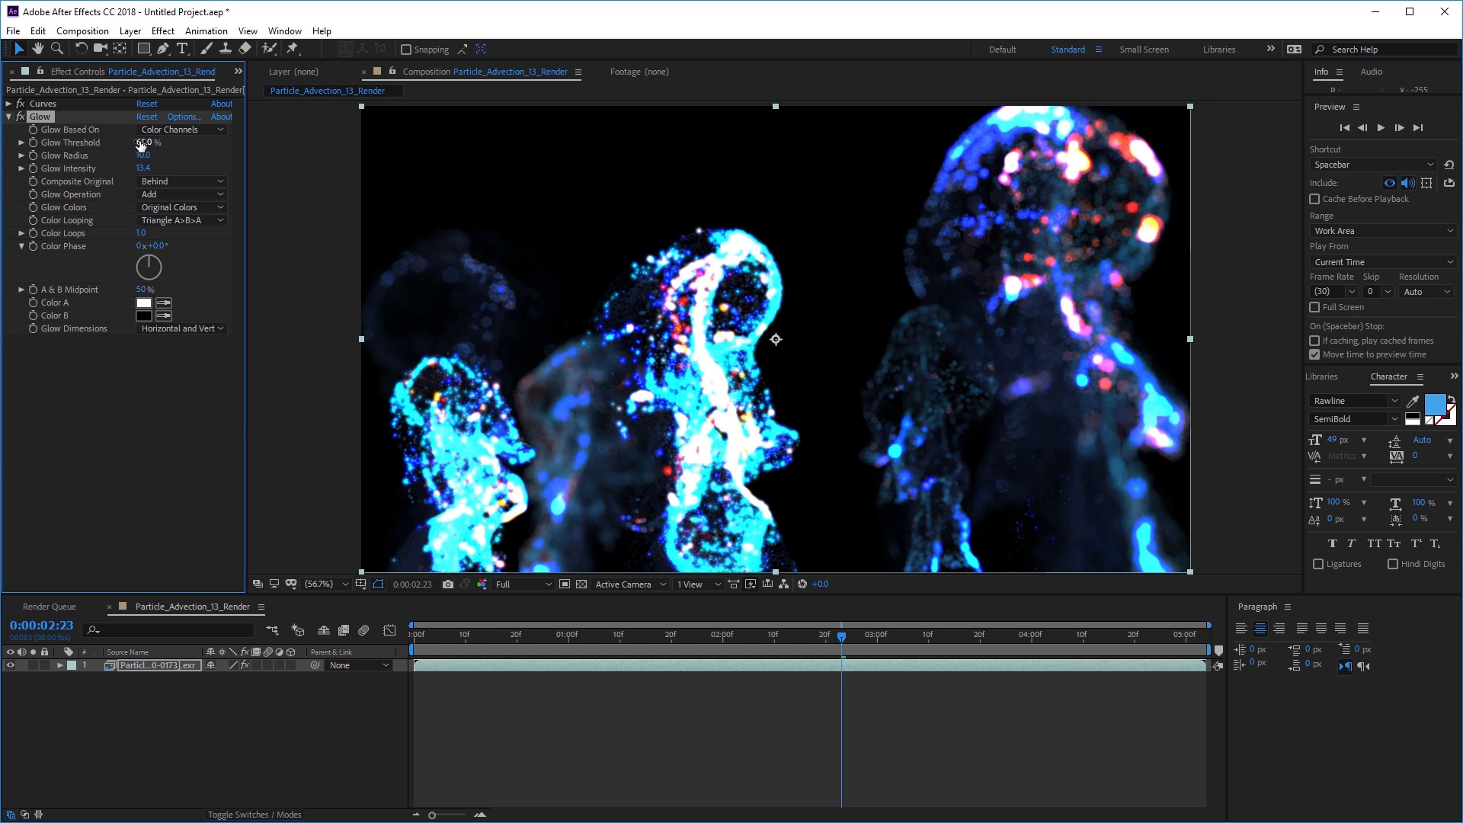
{"action": "left_click_drag", "start_coordinate": [142, 144], "coordinate": [15, 150]}
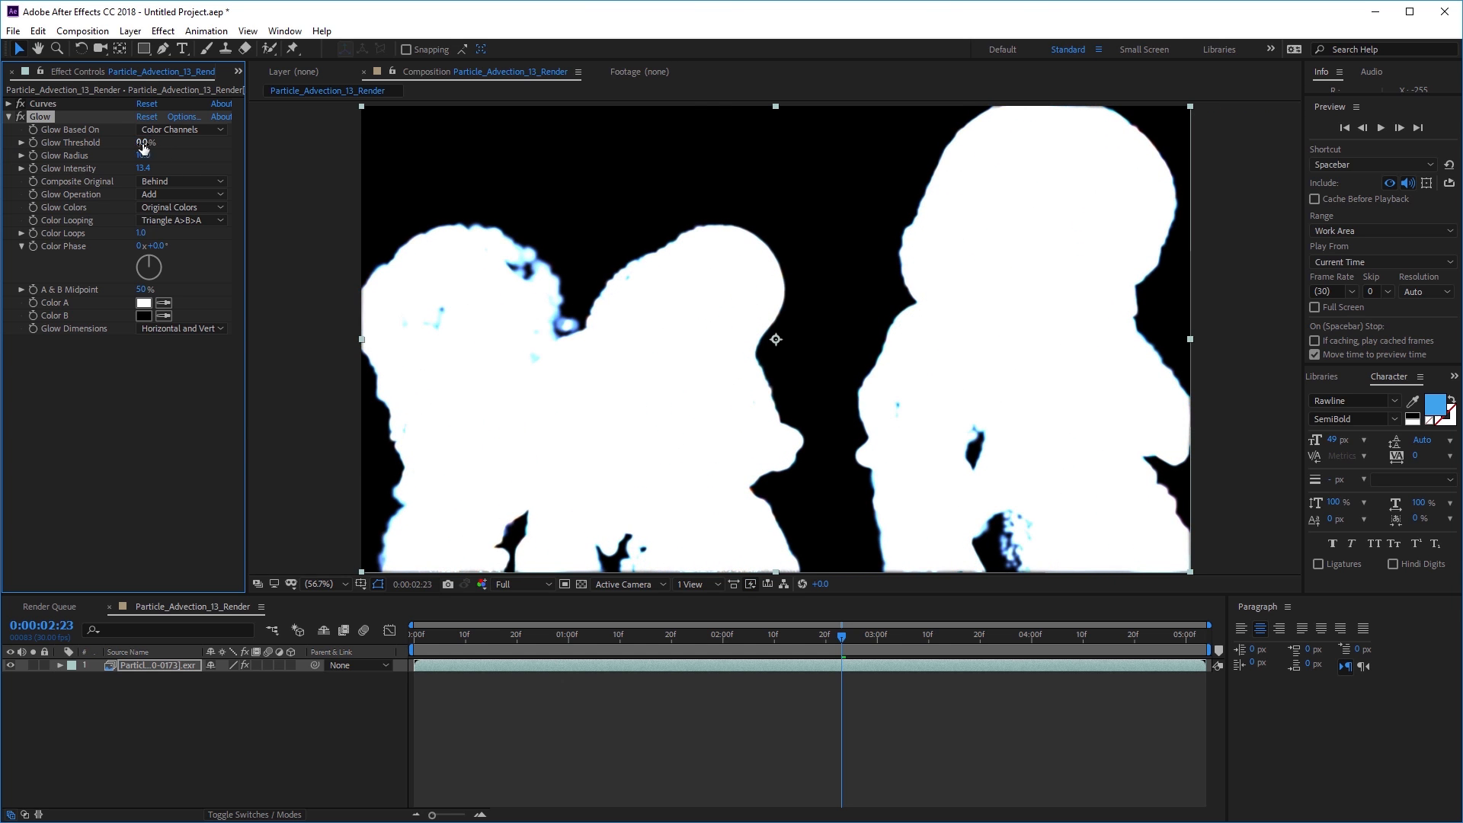
{"action": "left_click_drag", "start_coordinate": [143, 142], "coordinate": [357, 148]}
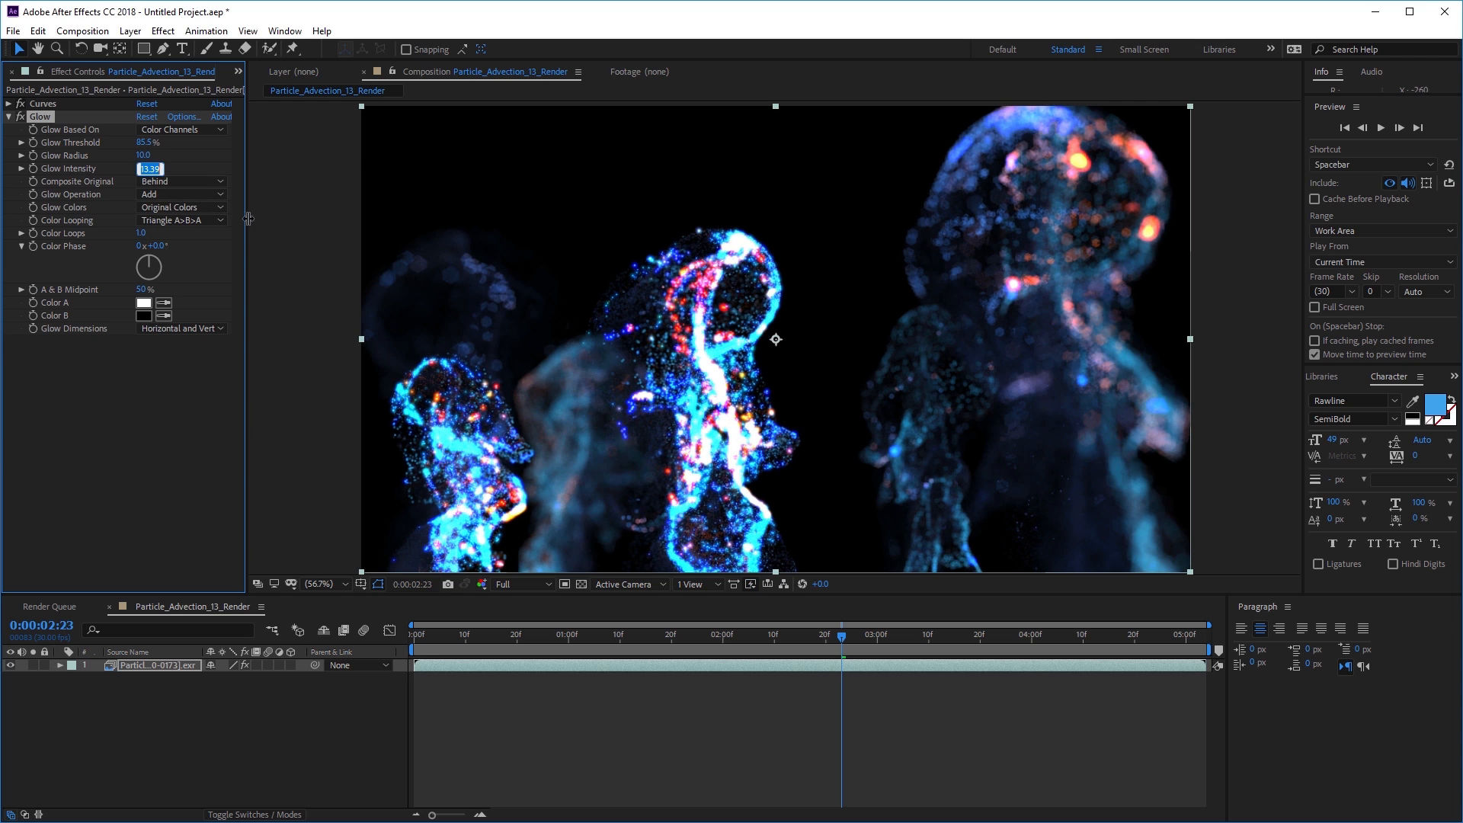
{"action": "type", "text": "1"}
{"action": "key", "text": "Return"}
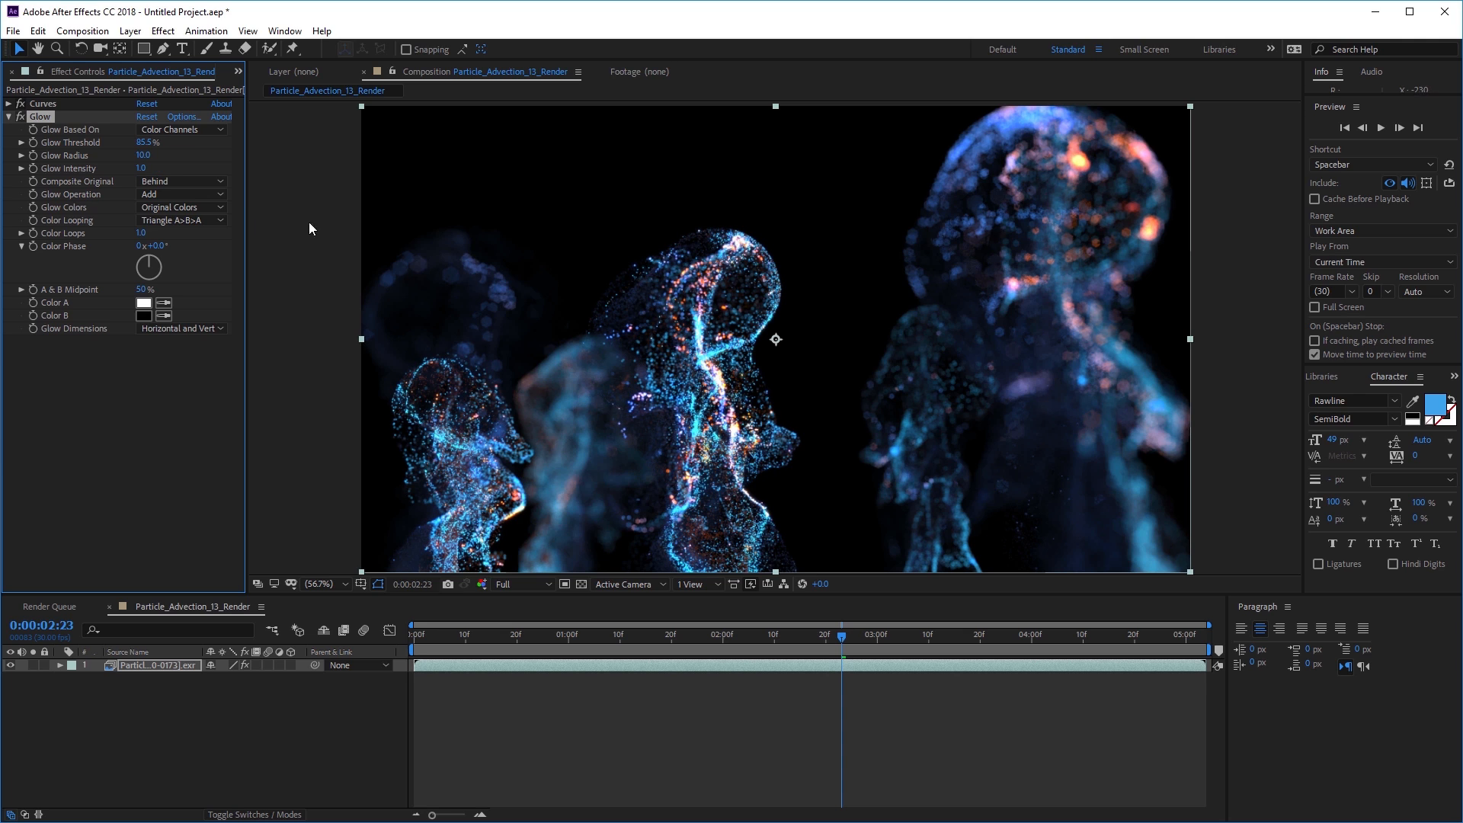
{"action": "left_click", "coordinate": [20, 116]}
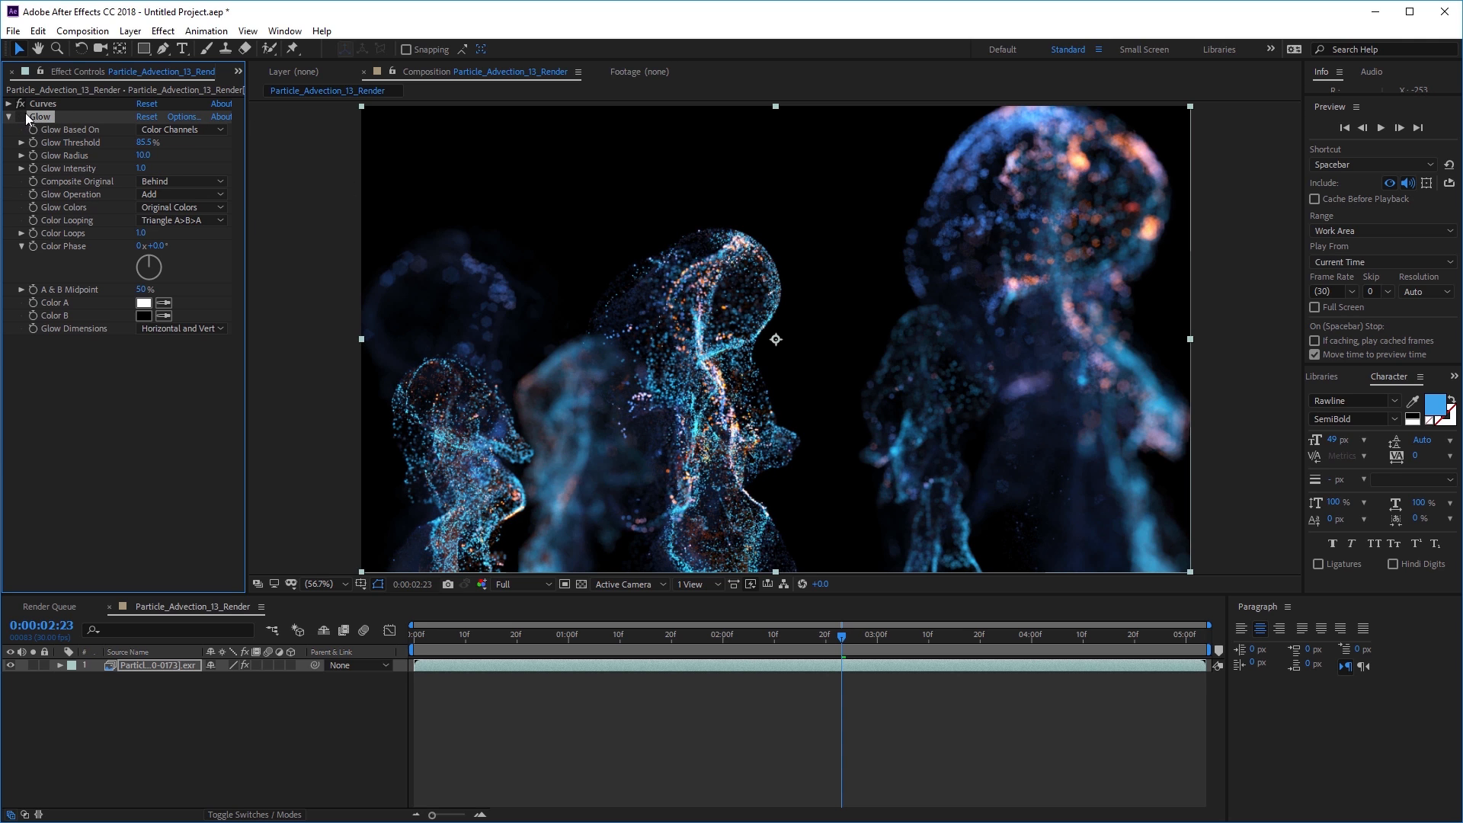
{"action": "left_click", "coordinate": [20, 117]}
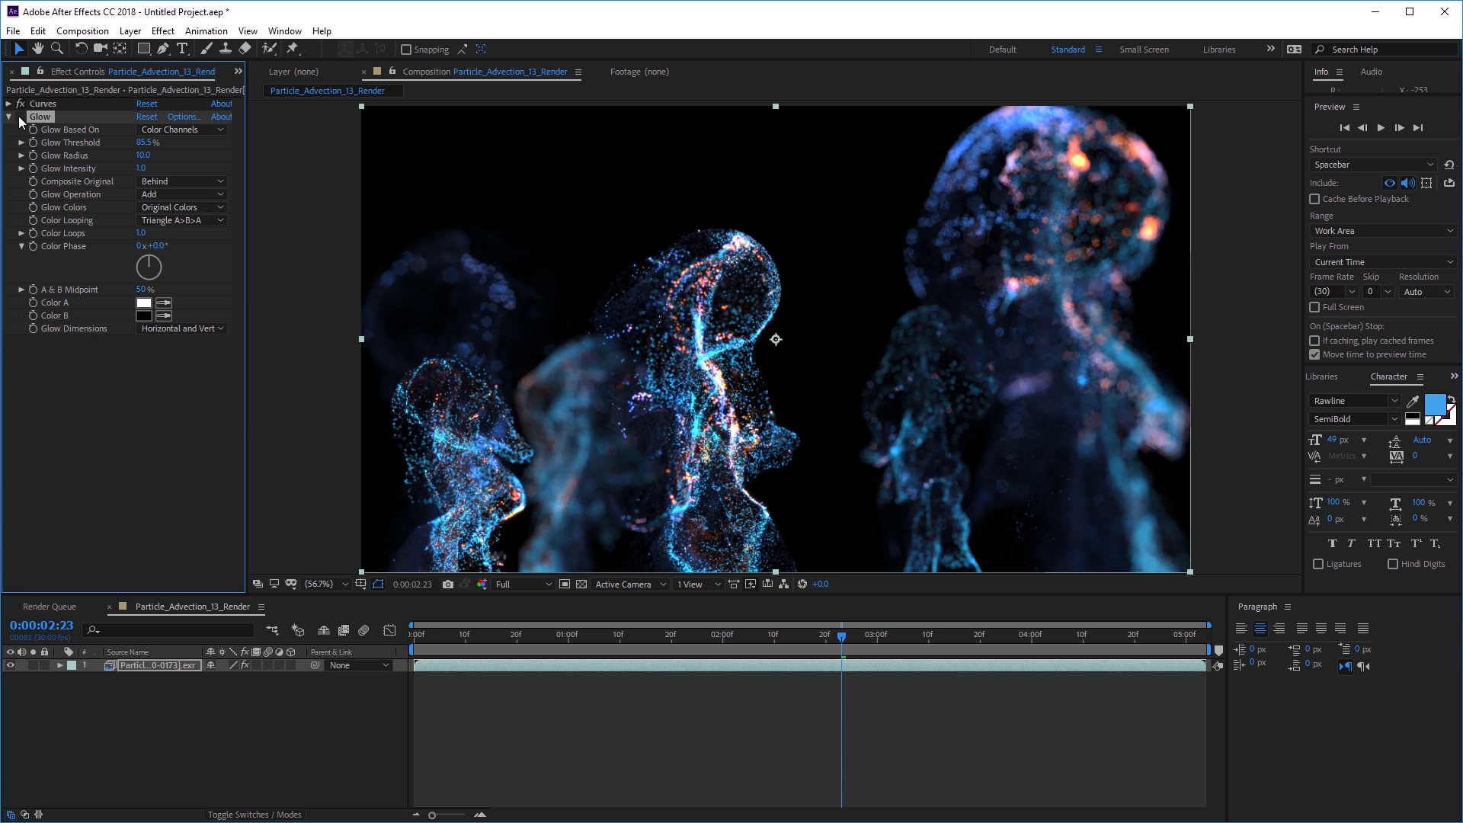
{"action": "left_click", "coordinate": [20, 115]}
{"action": "left_click", "coordinate": [20, 116]}
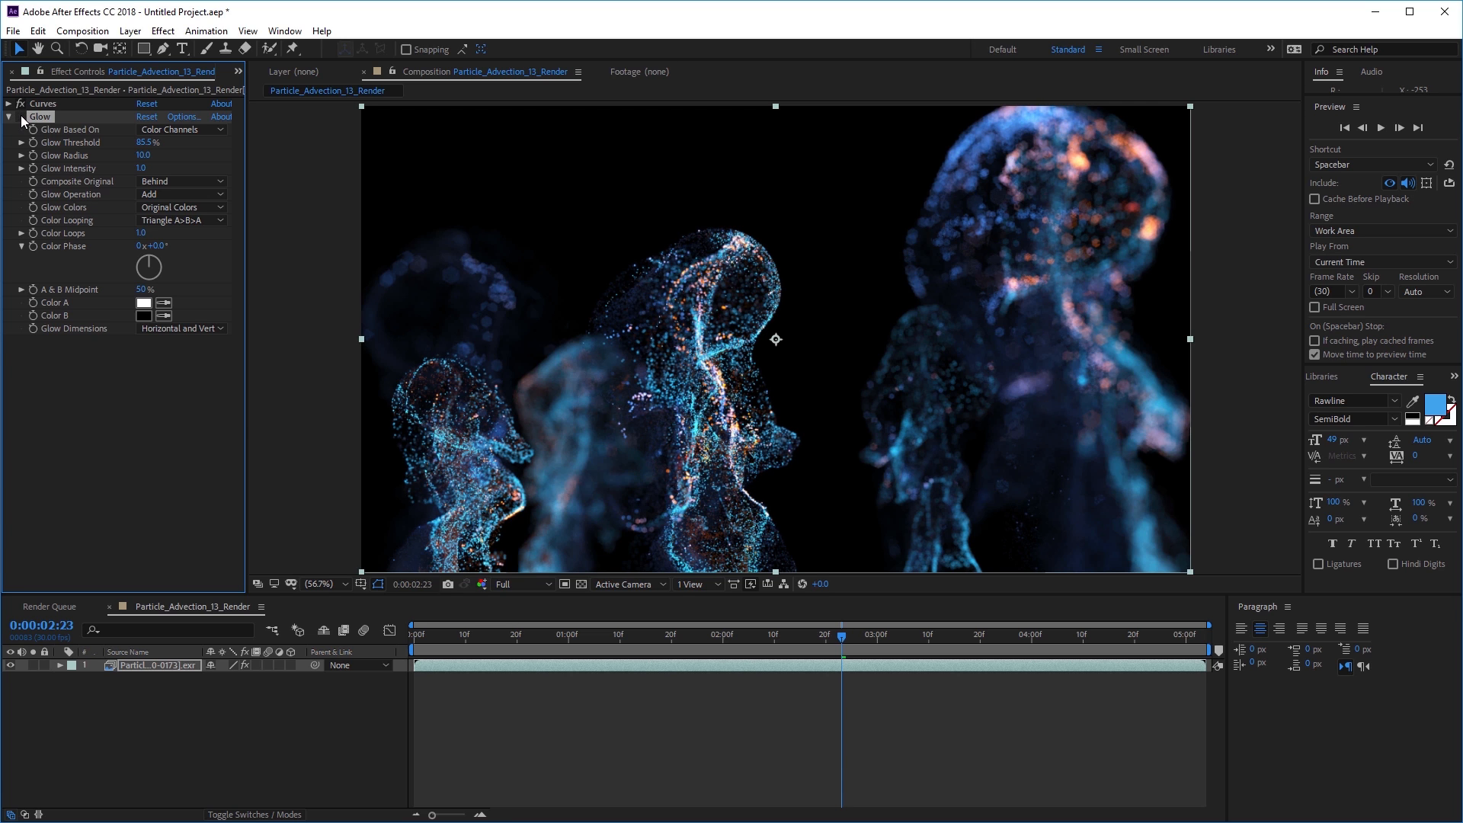
{"action": "left_click", "coordinate": [21, 116]}
{"action": "left_click", "coordinate": [21, 113]}
{"action": "left_click", "coordinate": [21, 115]}
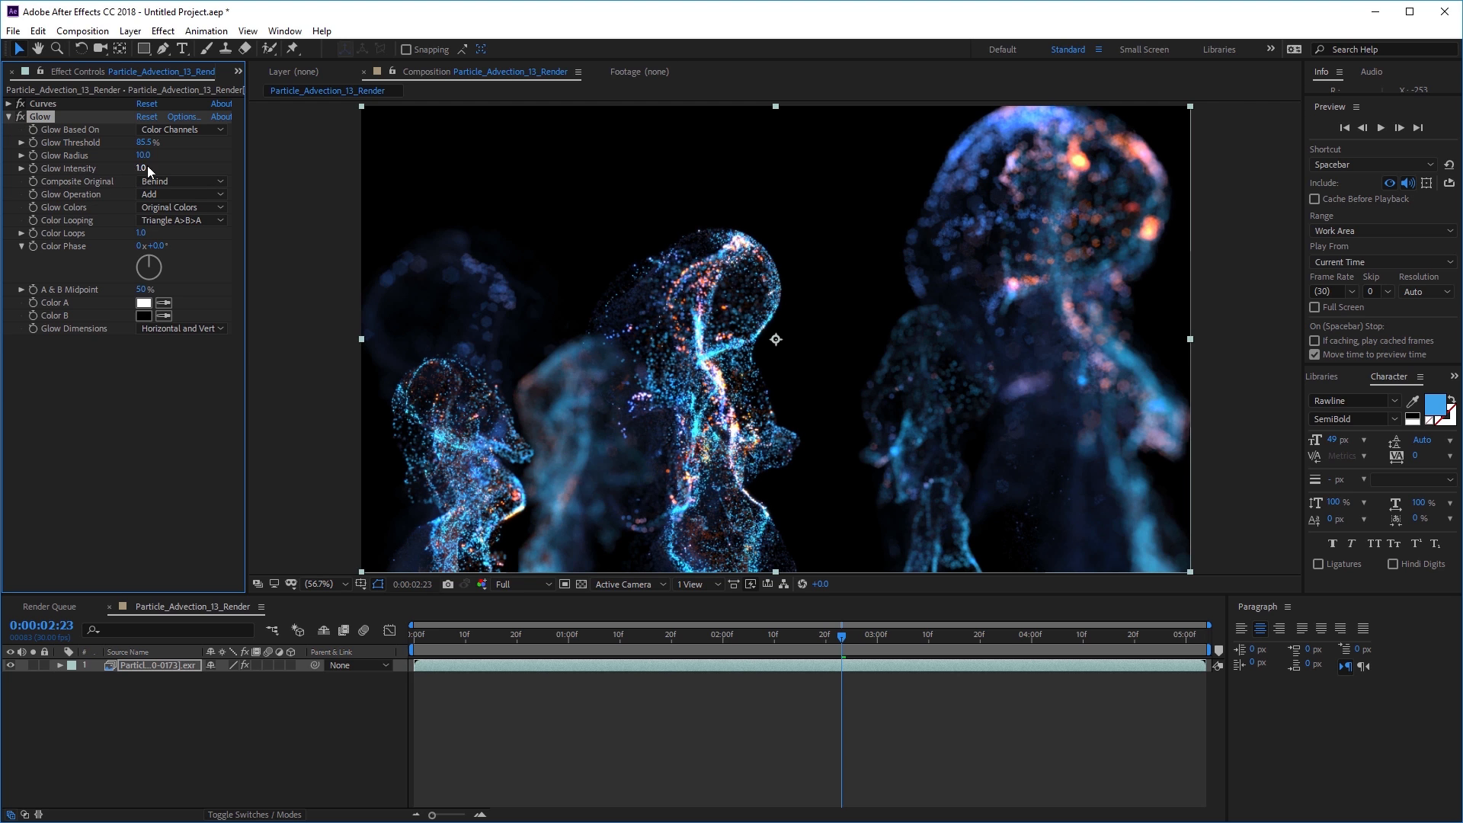
Step: Raise the Glow Intensity to 9.0, set the Glow Radius to 2.0, and toggle the effect to judge the difference
{"action": "left_click_drag", "start_coordinate": [141, 167], "coordinate": [653, 160]}
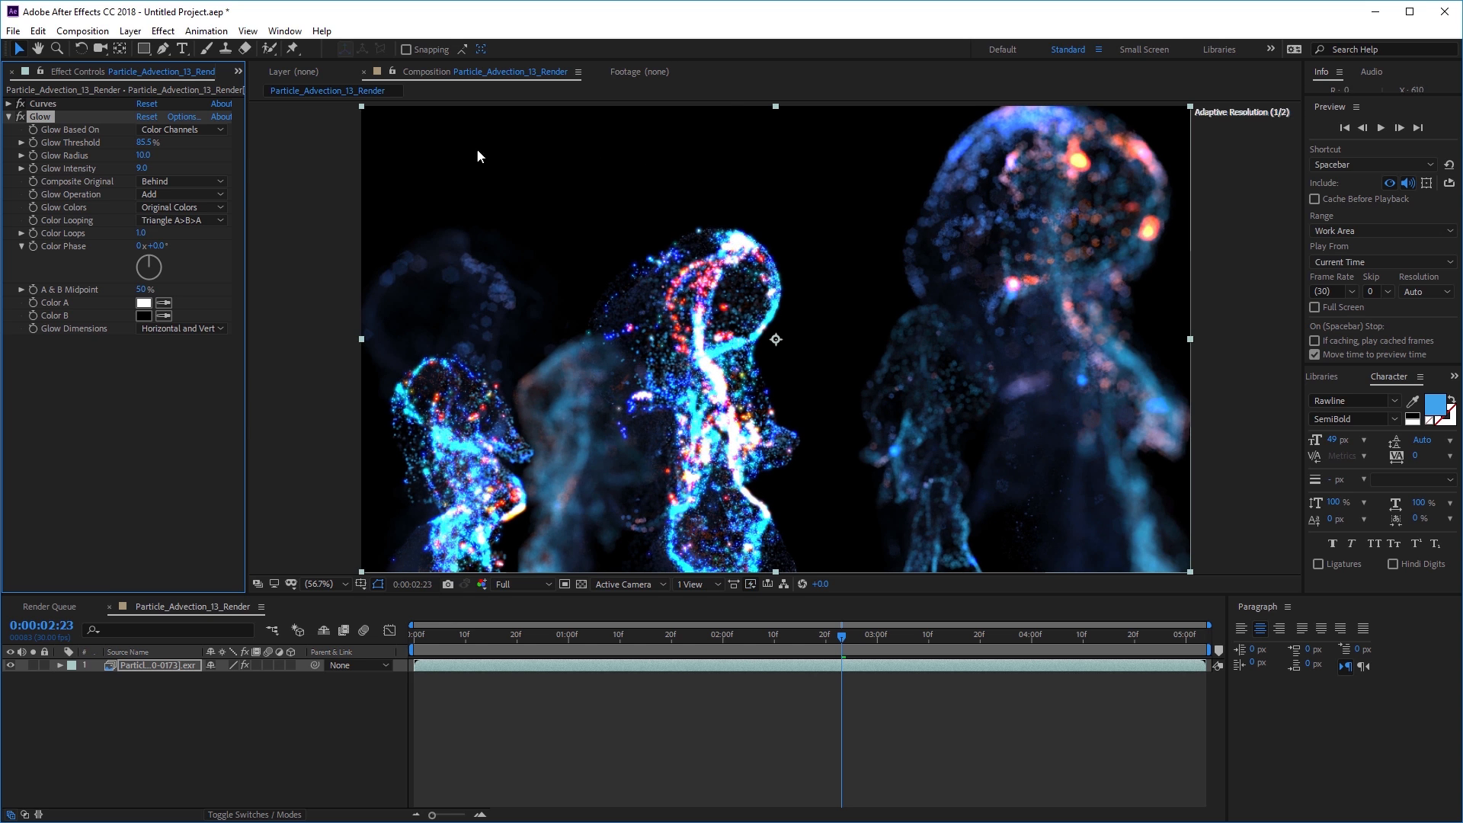
{"action": "left_click_drag", "start_coordinate": [142, 160], "coordinate": [303, 152]}
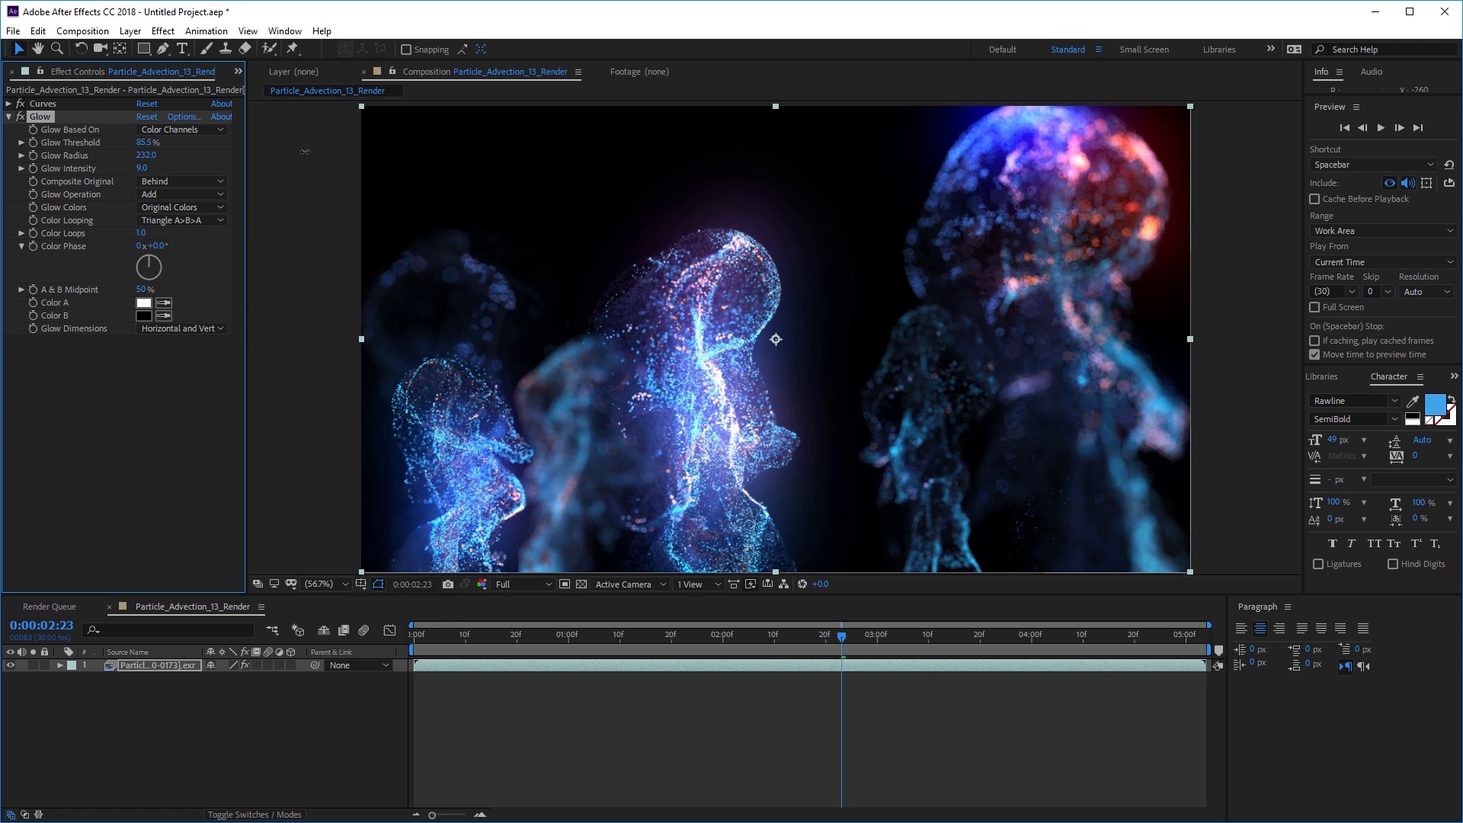
{"action": "left_click_drag", "start_coordinate": [306, 150], "coordinate": [156, 163]}
{"action": "left_click", "coordinate": [140, 156]}
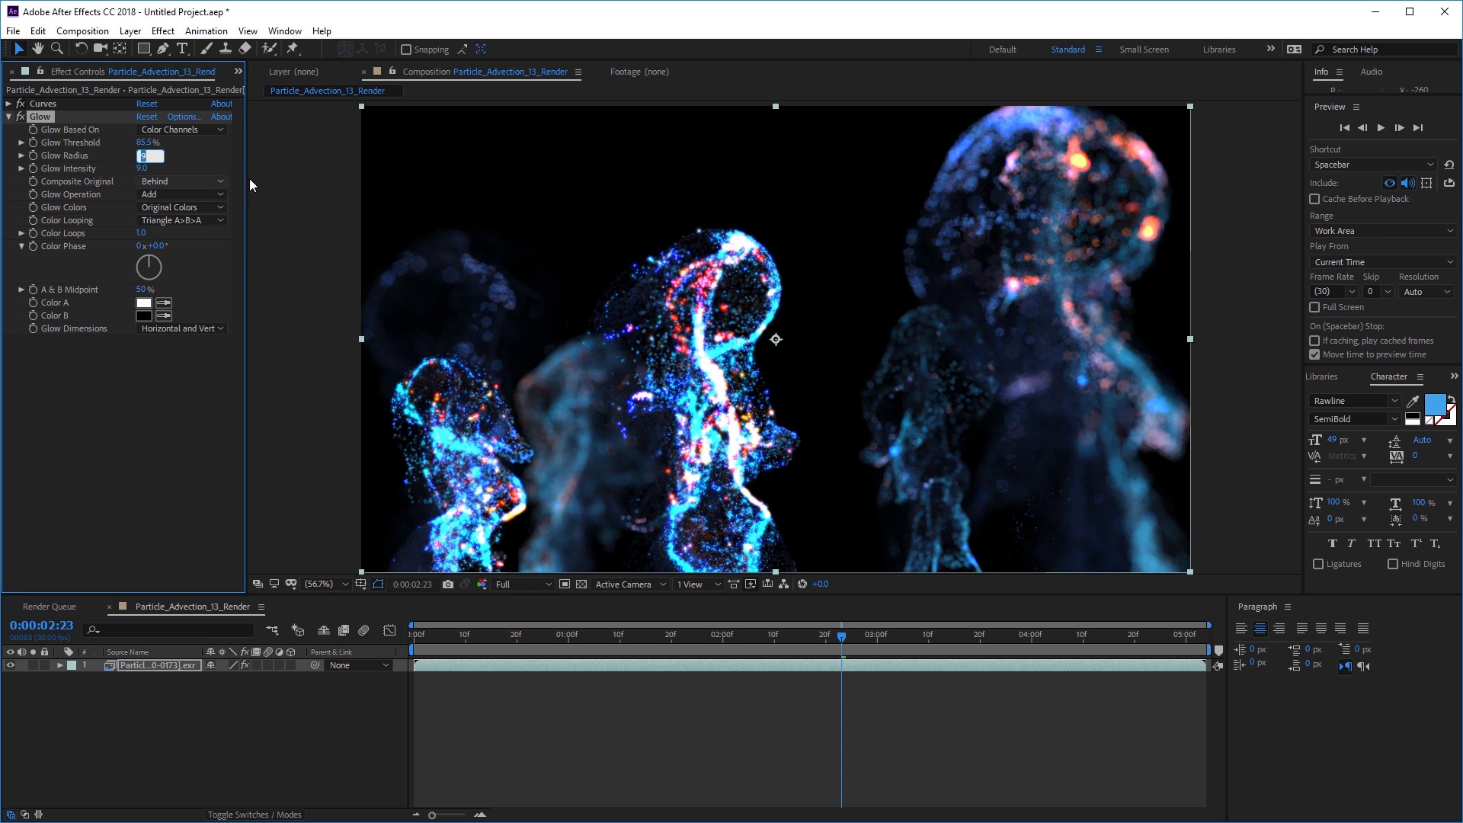
{"action": "type", "text": "2"}
{"action": "key", "text": "Return"}
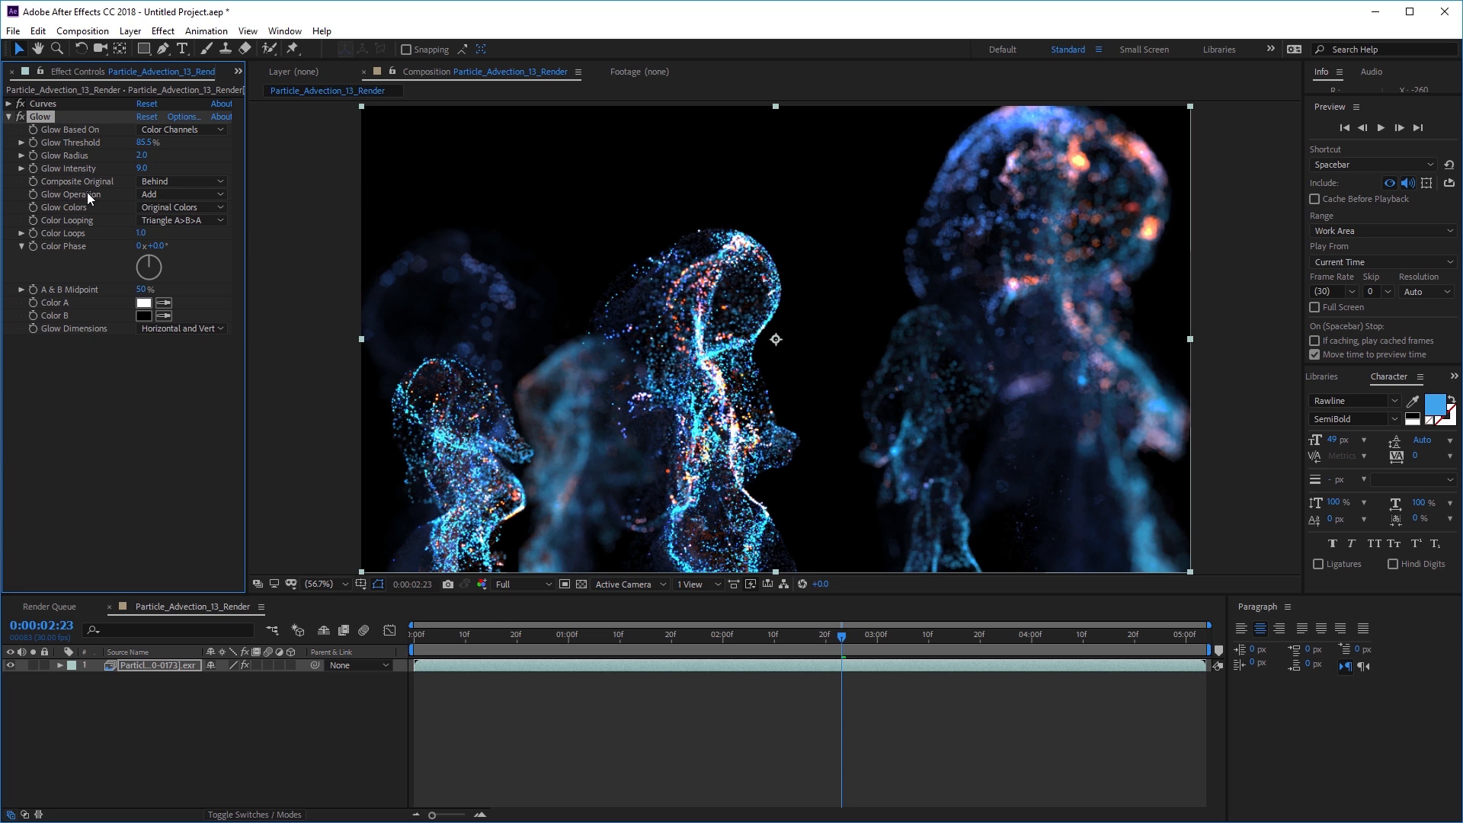
{"action": "left_click", "coordinate": [20, 118]}
{"action": "left_click", "coordinate": [19, 118]}
{"action": "left_click", "coordinate": [19, 118]}
{"action": "left_click", "coordinate": [19, 119]}
{"action": "left_click", "coordinate": [17, 120]}
{"action": "left_click", "coordinate": [17, 120]}
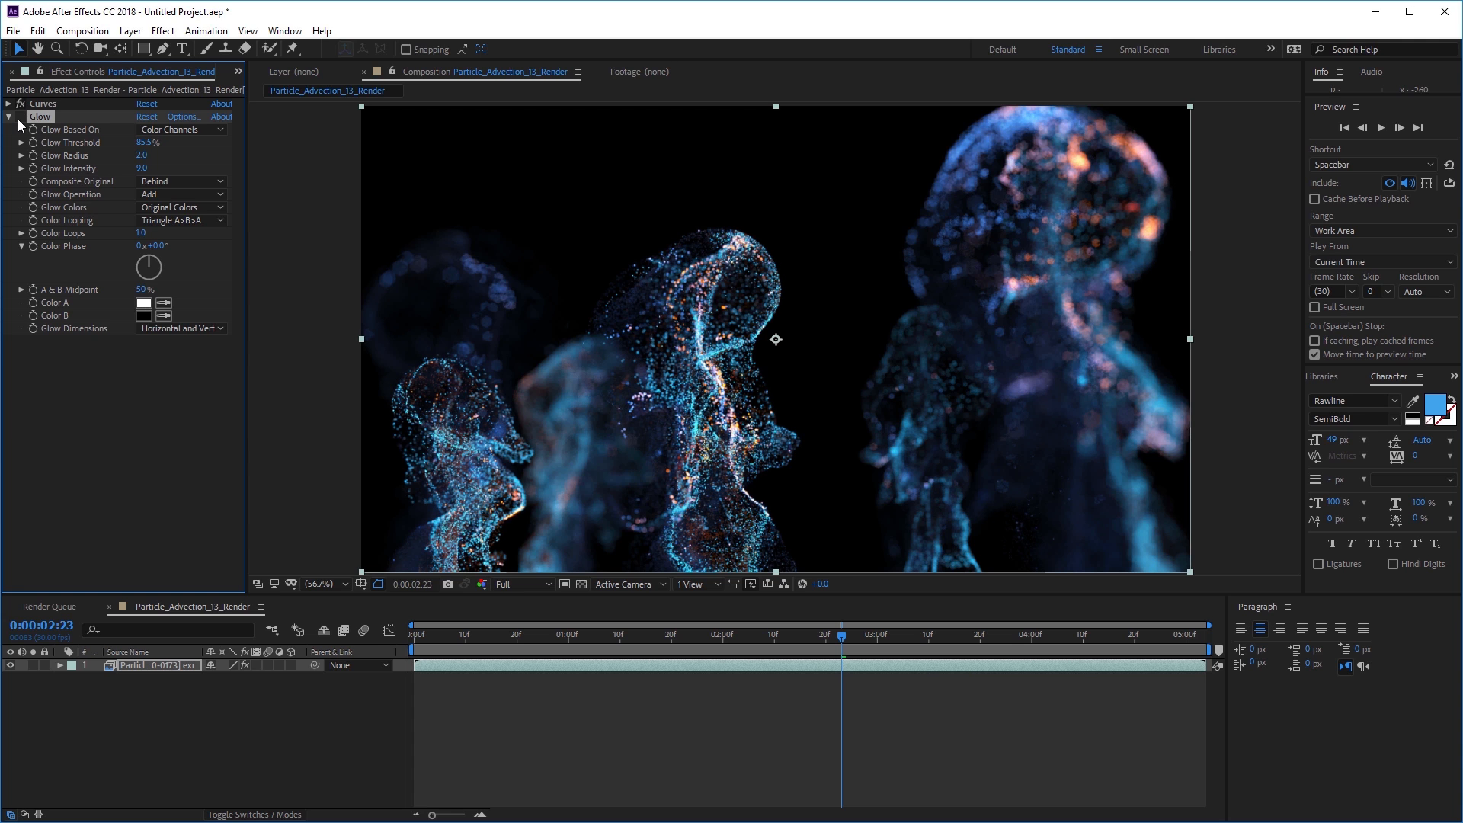
{"action": "left_click", "coordinate": [17, 120]}
Step: Reduce the Glow Intensity to 1.0 and repeatedly switch the effect off and on to check the subtle glow
{"action": "left_click", "coordinate": [141, 169]}
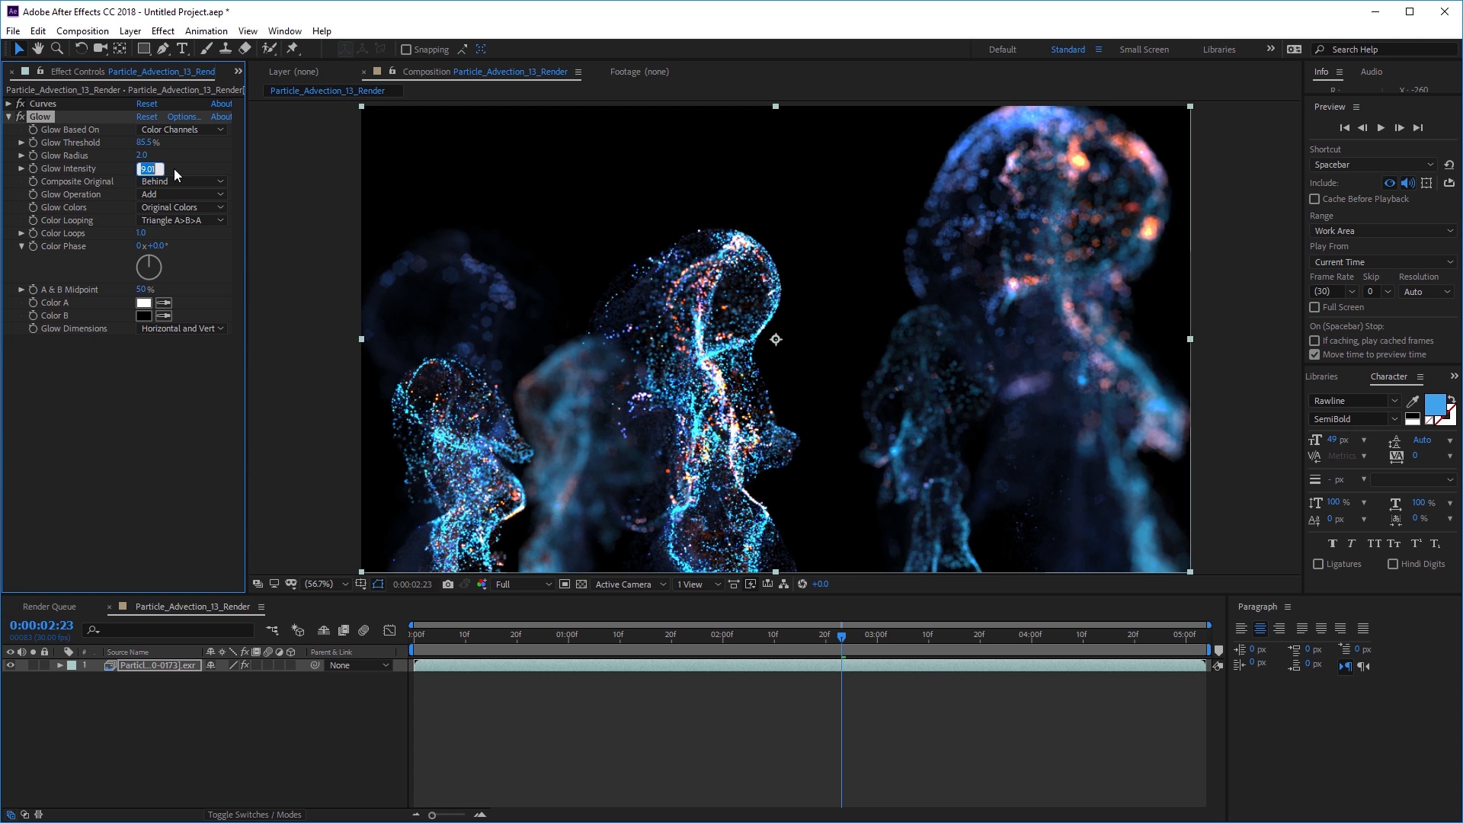
{"action": "type", "text": "1"}
{"action": "key", "text": "Return"}
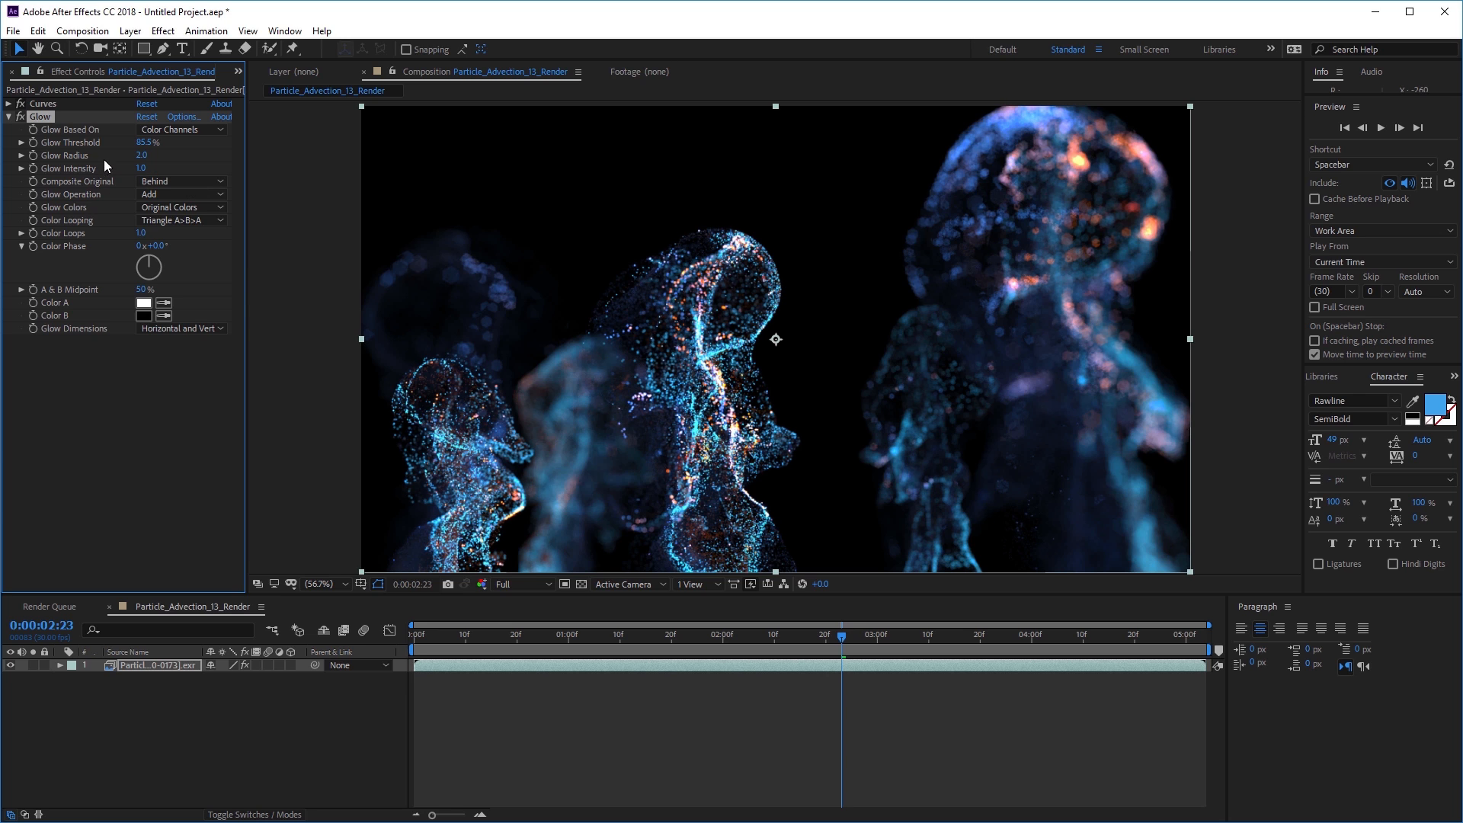
{"action": "left_click", "coordinate": [19, 118]}
{"action": "left_click", "coordinate": [18, 118]}
{"action": "left_click", "coordinate": [18, 117]}
{"action": "left_click", "coordinate": [17, 118]}
{"action": "left_click", "coordinate": [20, 117]}
{"action": "left_click", "coordinate": [20, 116]}
{"action": "left_click", "coordinate": [20, 116]}
{"action": "left_click", "coordinate": [22, 117]}
Step: Scrub through the sequence to review the graded frames, ending at 0:00:02:12
{"action": "left_click_drag", "start_coordinate": [533, 637], "coordinate": [845, 629]}
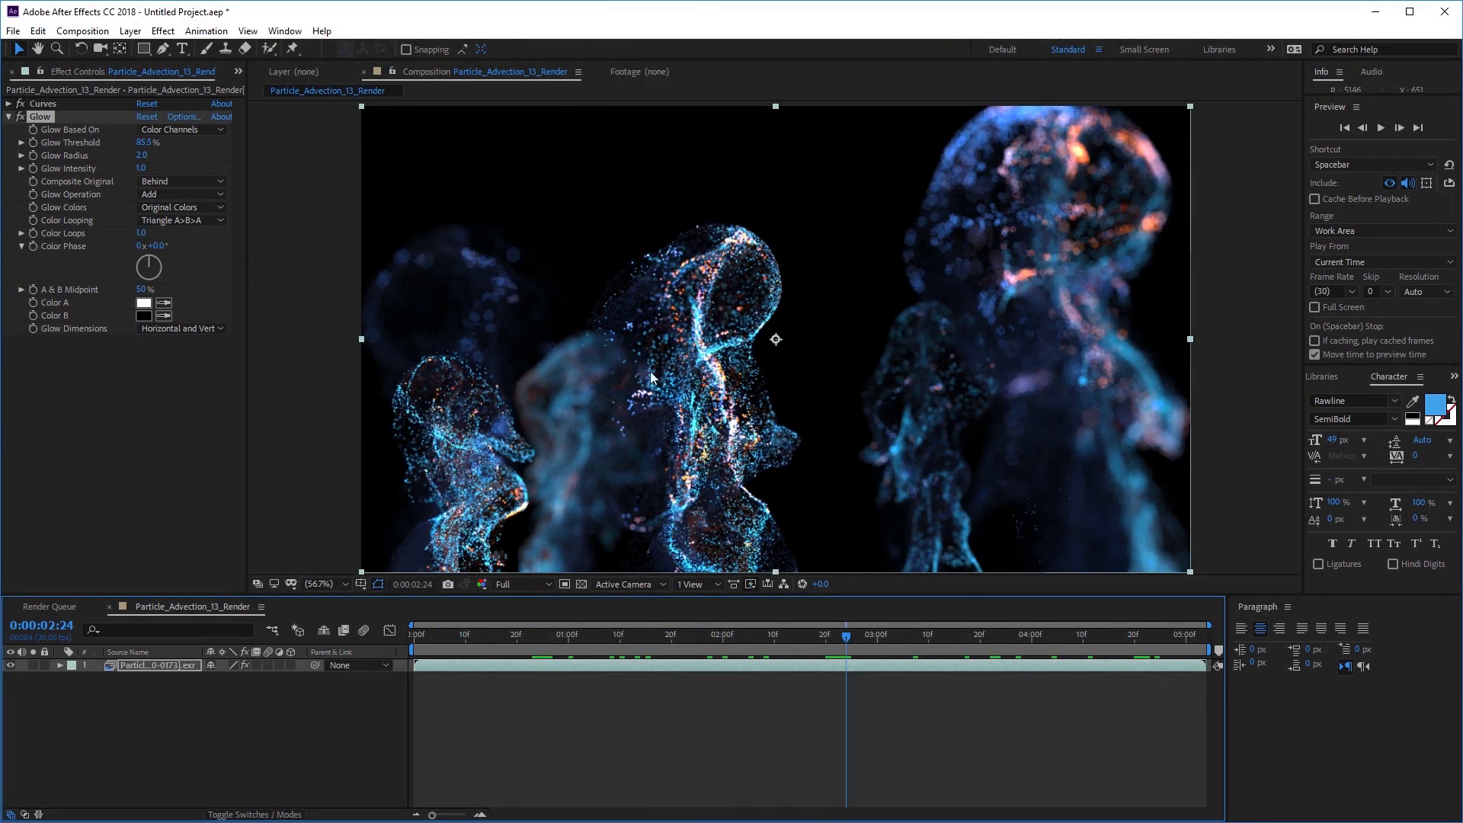
{"action": "mouse_move", "coordinate": [863, 640]}
{"action": "left_mouse_down"}
{"action": "mouse_move", "coordinate": [661, 648]}
{"action": "mouse_move", "coordinate": [1174, 634]}
{"action": "mouse_move", "coordinate": [671, 647]}
{"action": "mouse_move", "coordinate": [949, 643]}
{"action": "mouse_move", "coordinate": [882, 651]}
{"action": "left_mouse_up"}
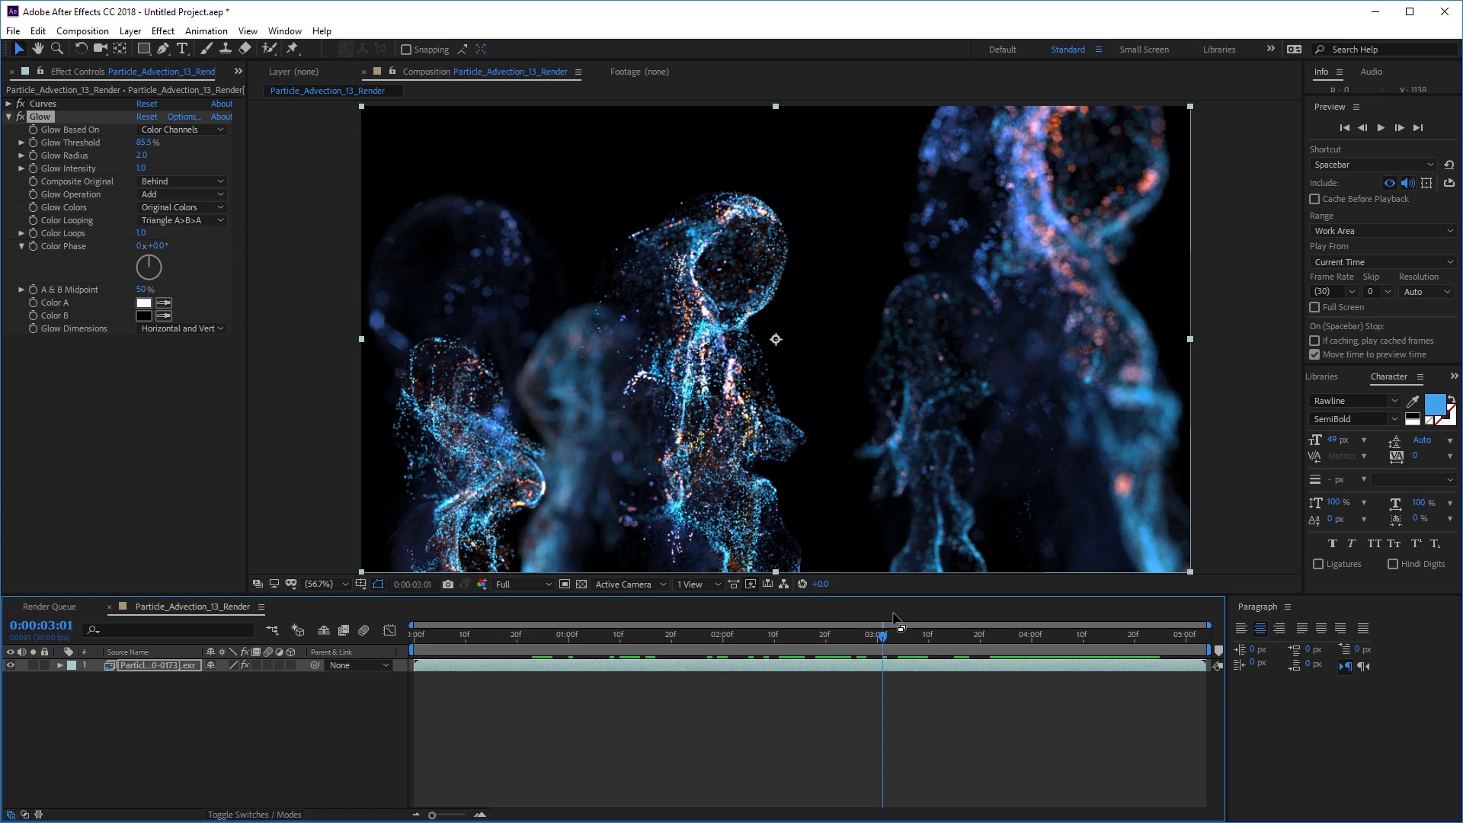
{"action": "left_click_drag", "start_coordinate": [776, 634], "coordinate": [917, 665]}
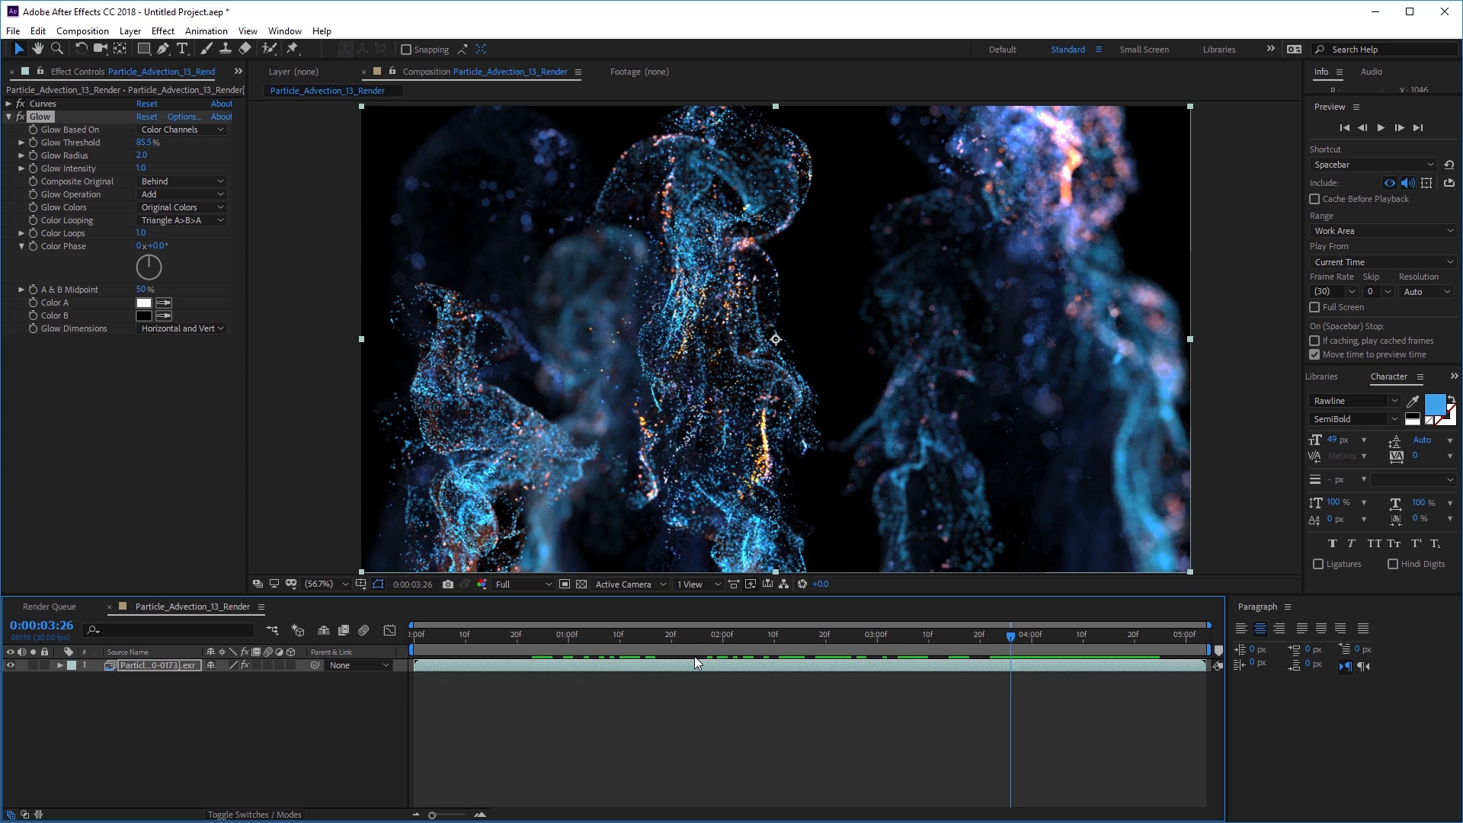
{"action": "left_click_drag", "start_coordinate": [776, 642], "coordinate": [782, 672]}
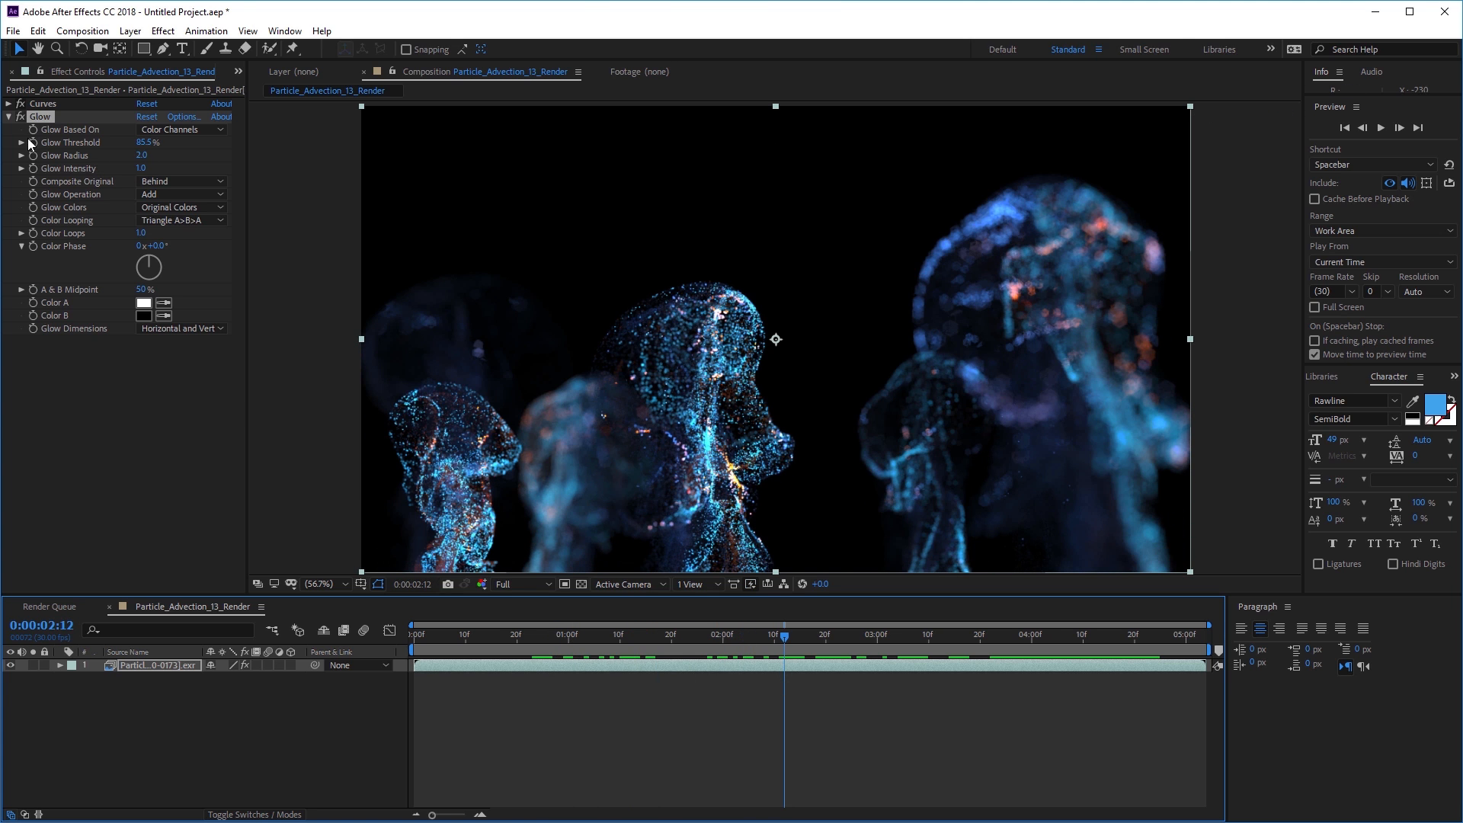
{"action": "left_click", "coordinate": [162, 31]}
{"action": "mouse_move", "coordinate": [221, 441]}
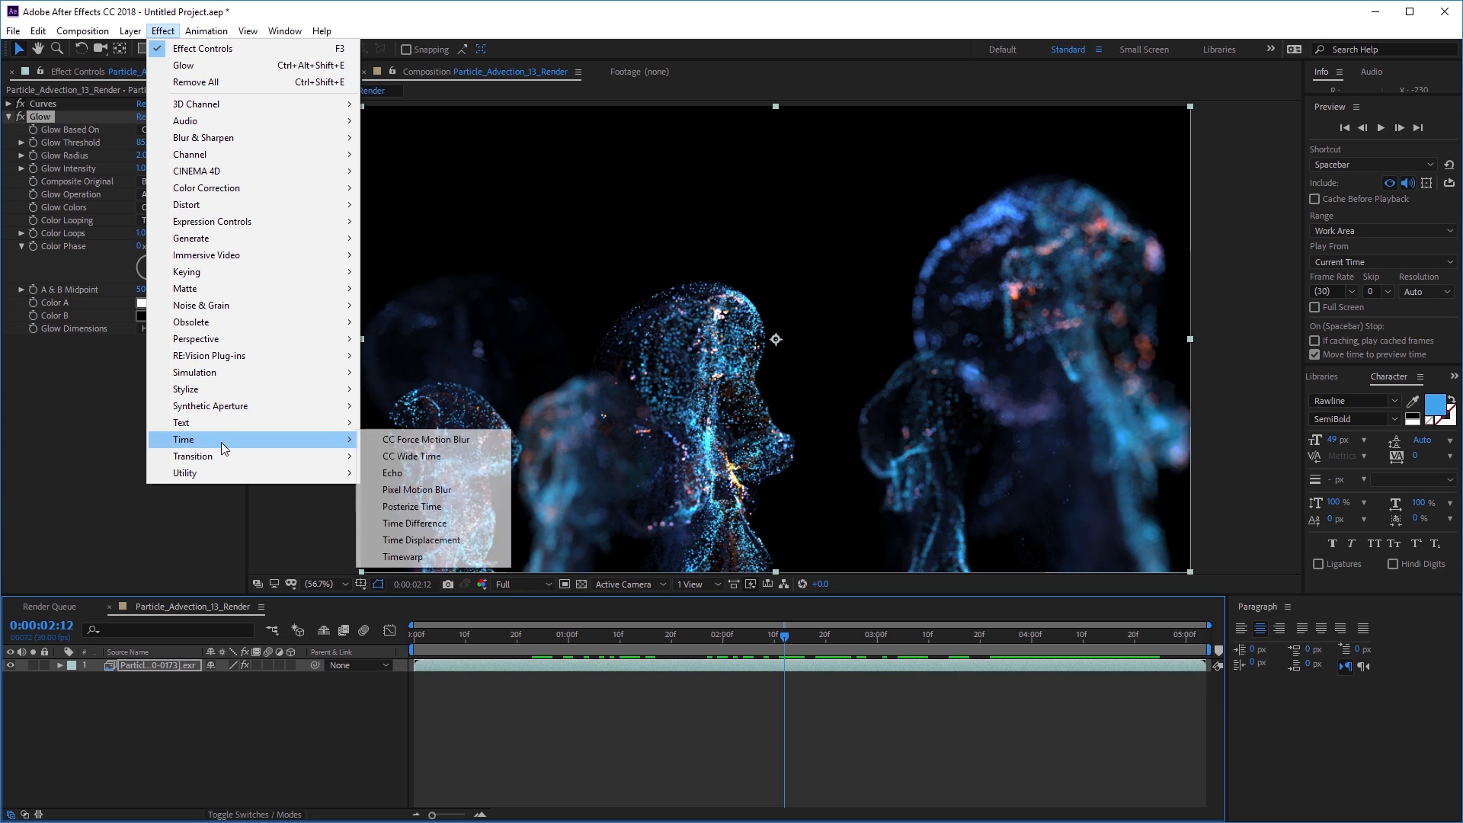
{"action": "left_click", "coordinate": [131, 713]}
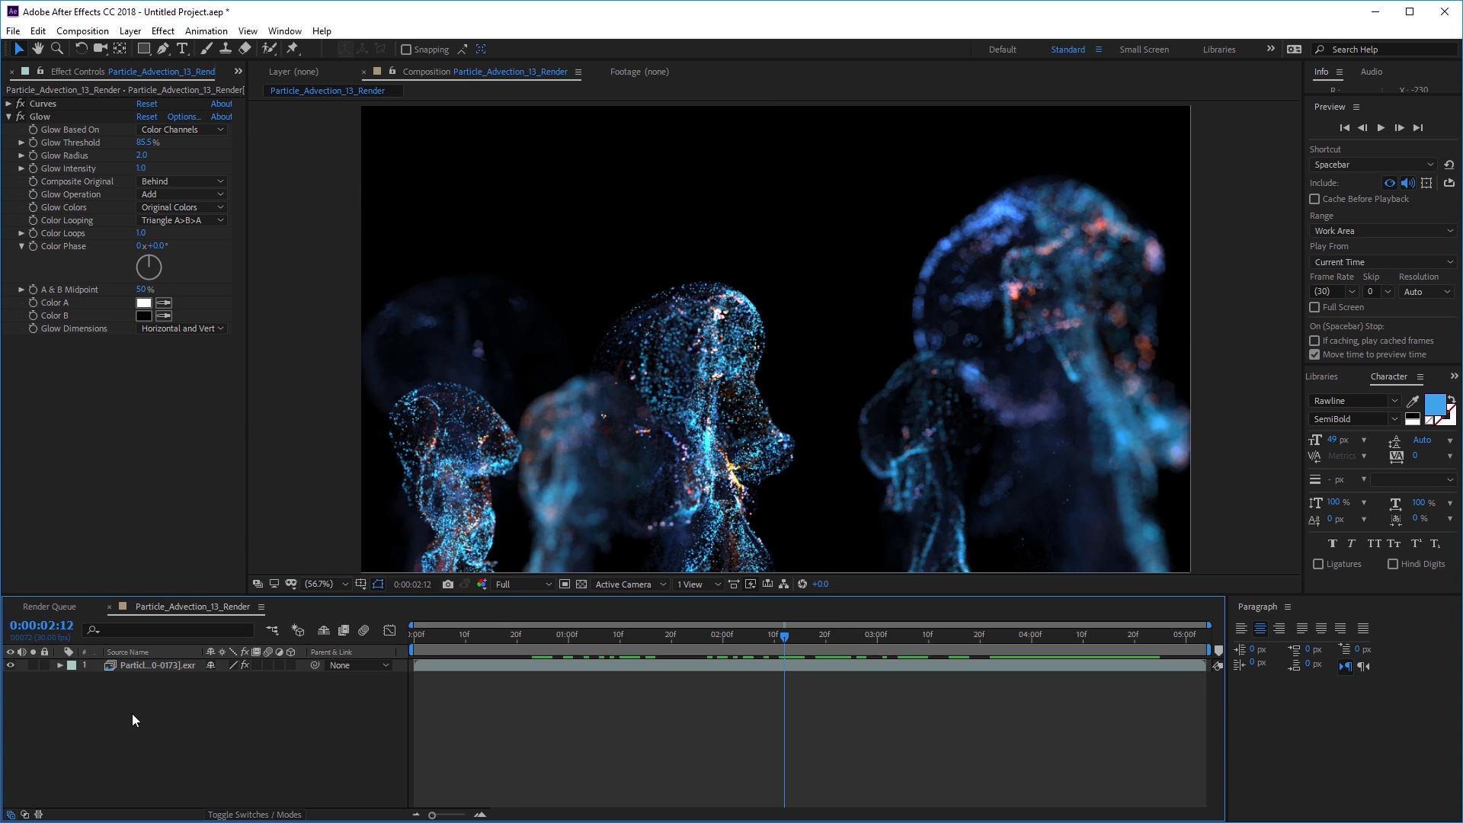
Step: Collapse the Glow settings and pre-compose the OpenEXR sequence layer, moving all attributes into the new composition
{"action": "left_click", "coordinate": [9, 116]}
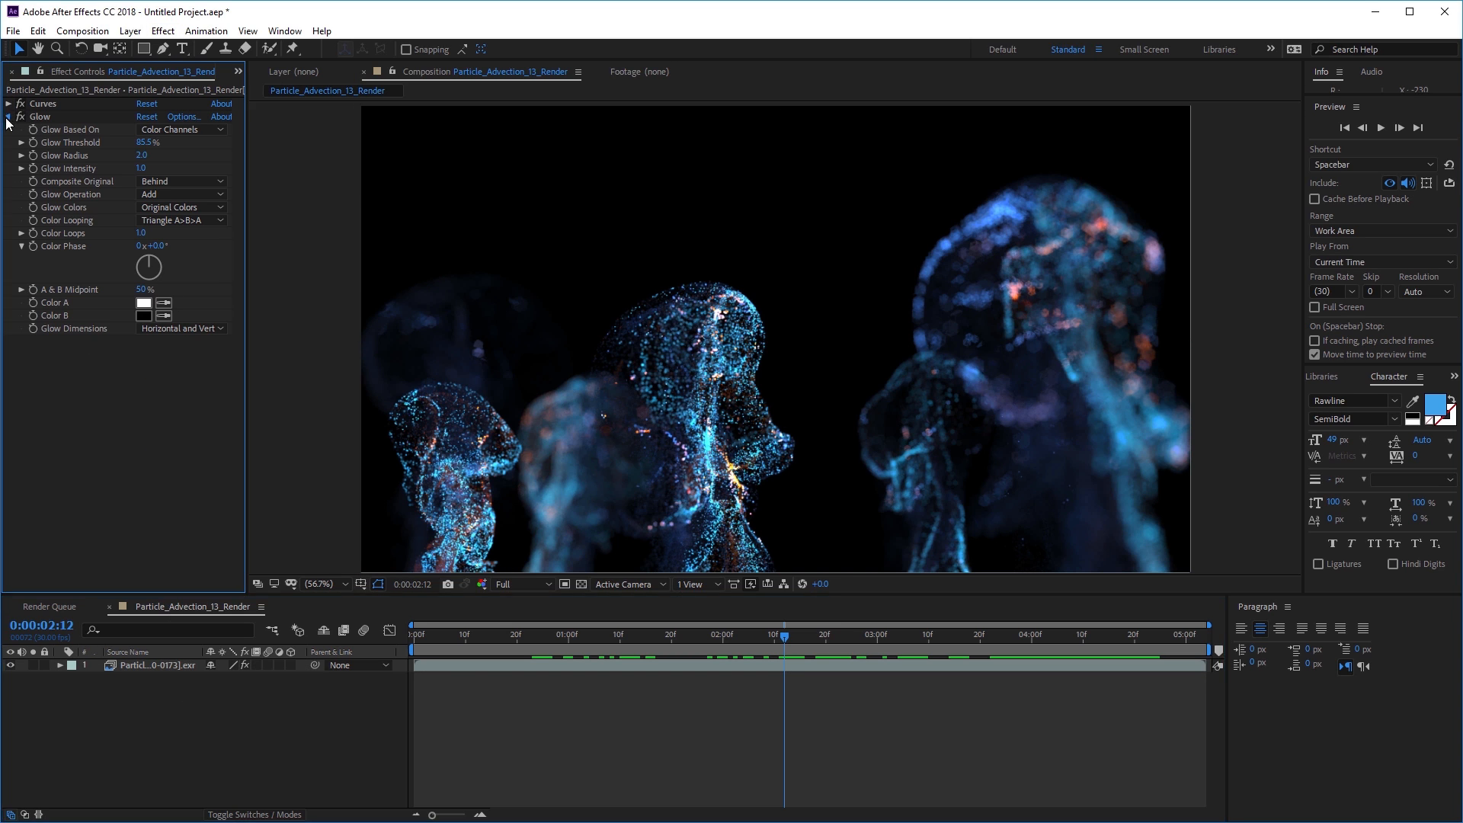
{"action": "left_click", "coordinate": [152, 665]}
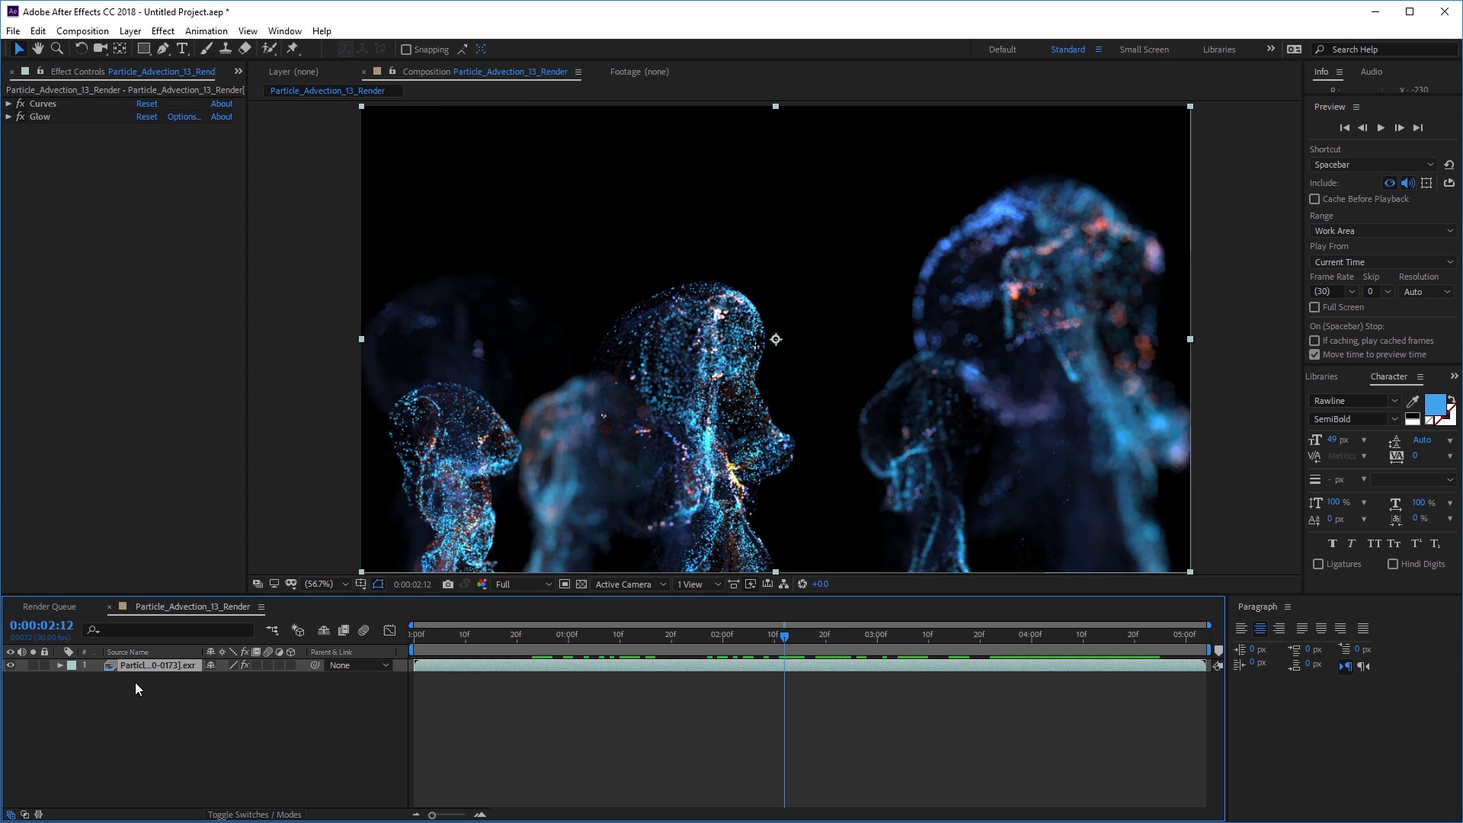
{"action": "right_click", "coordinate": [154, 664]}
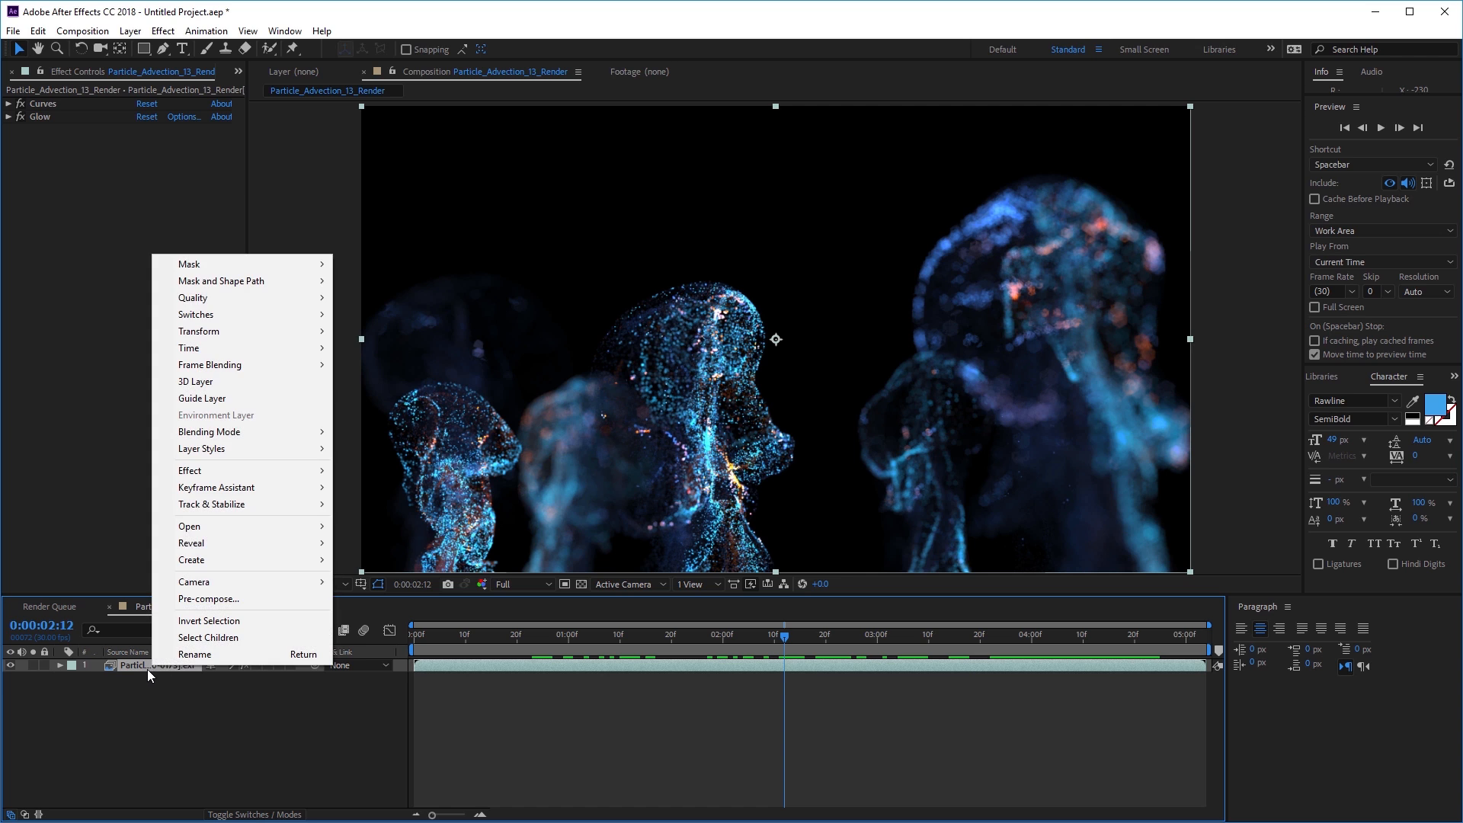
{"action": "left_click", "coordinate": [205, 598]}
{"action": "left_click", "coordinate": [493, 270]}
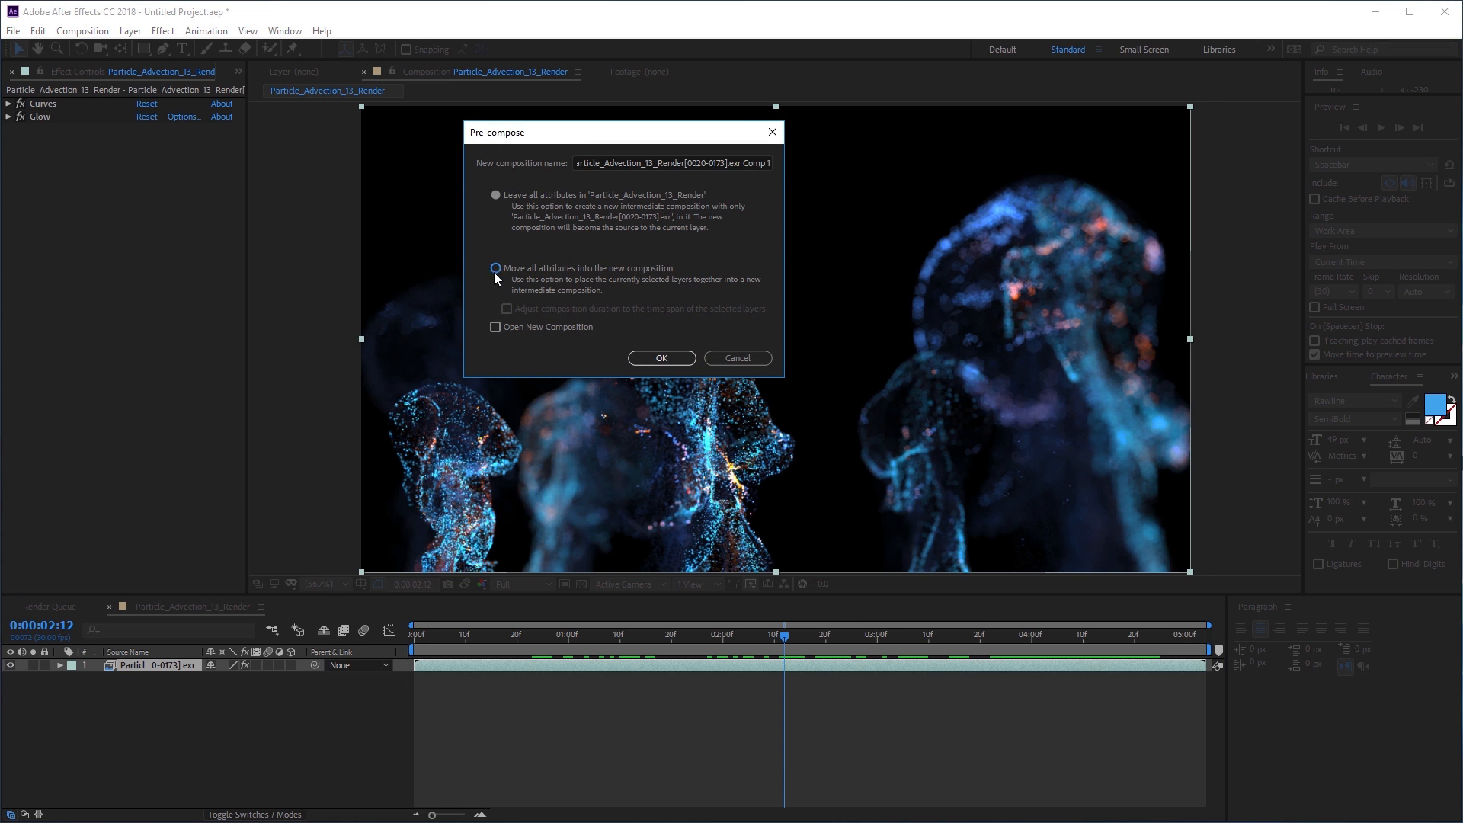
{"action": "left_click", "coordinate": [648, 357]}
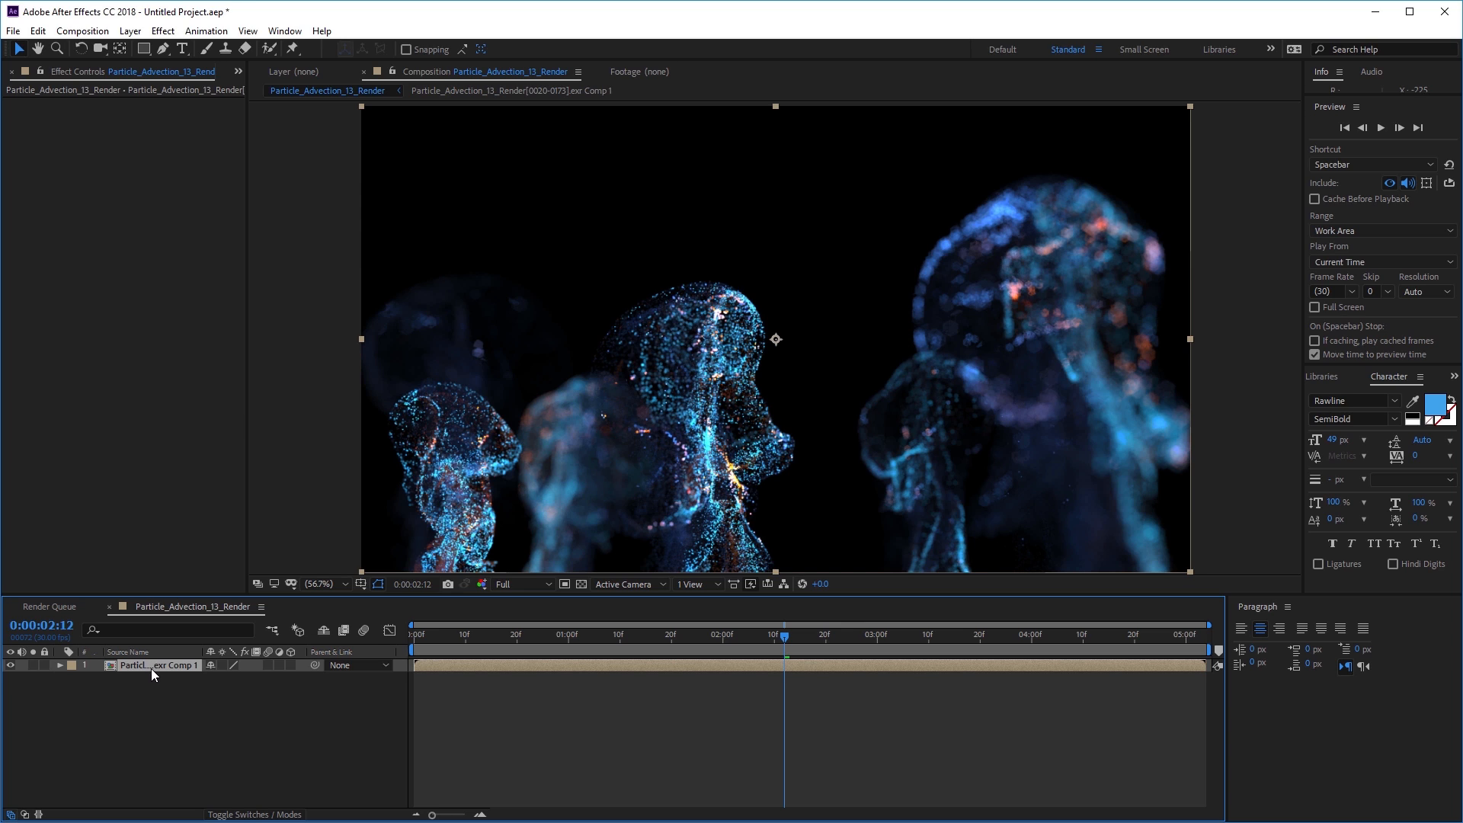
Step: Apply the Pixel Motion Blur effect to the pre-composed layer and set its Shutter Angle to 1000
{"action": "left_click", "coordinate": [163, 30]}
{"action": "mouse_move", "coordinate": [298, 439]}
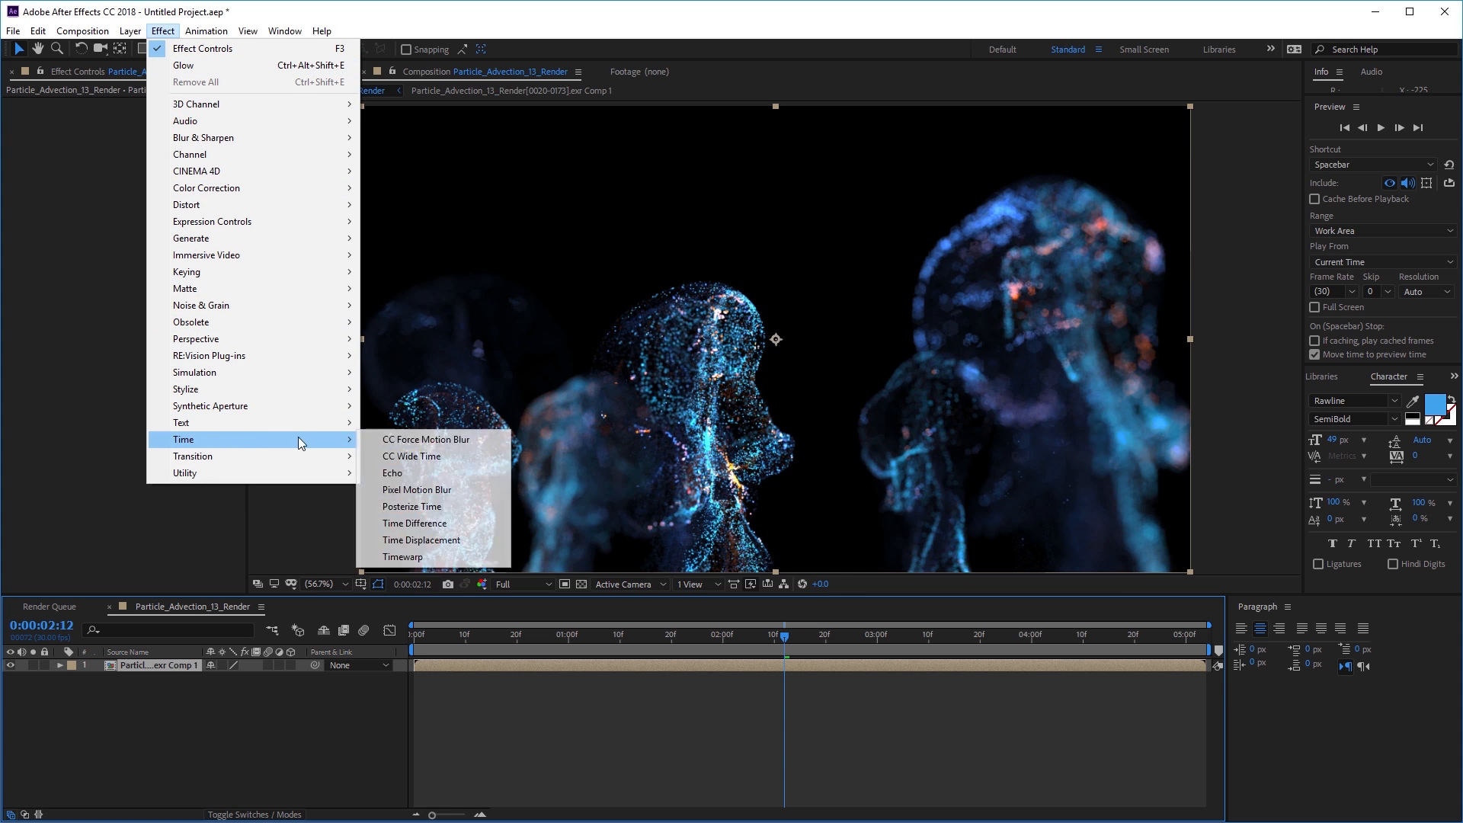
{"action": "left_click", "coordinate": [426, 492]}
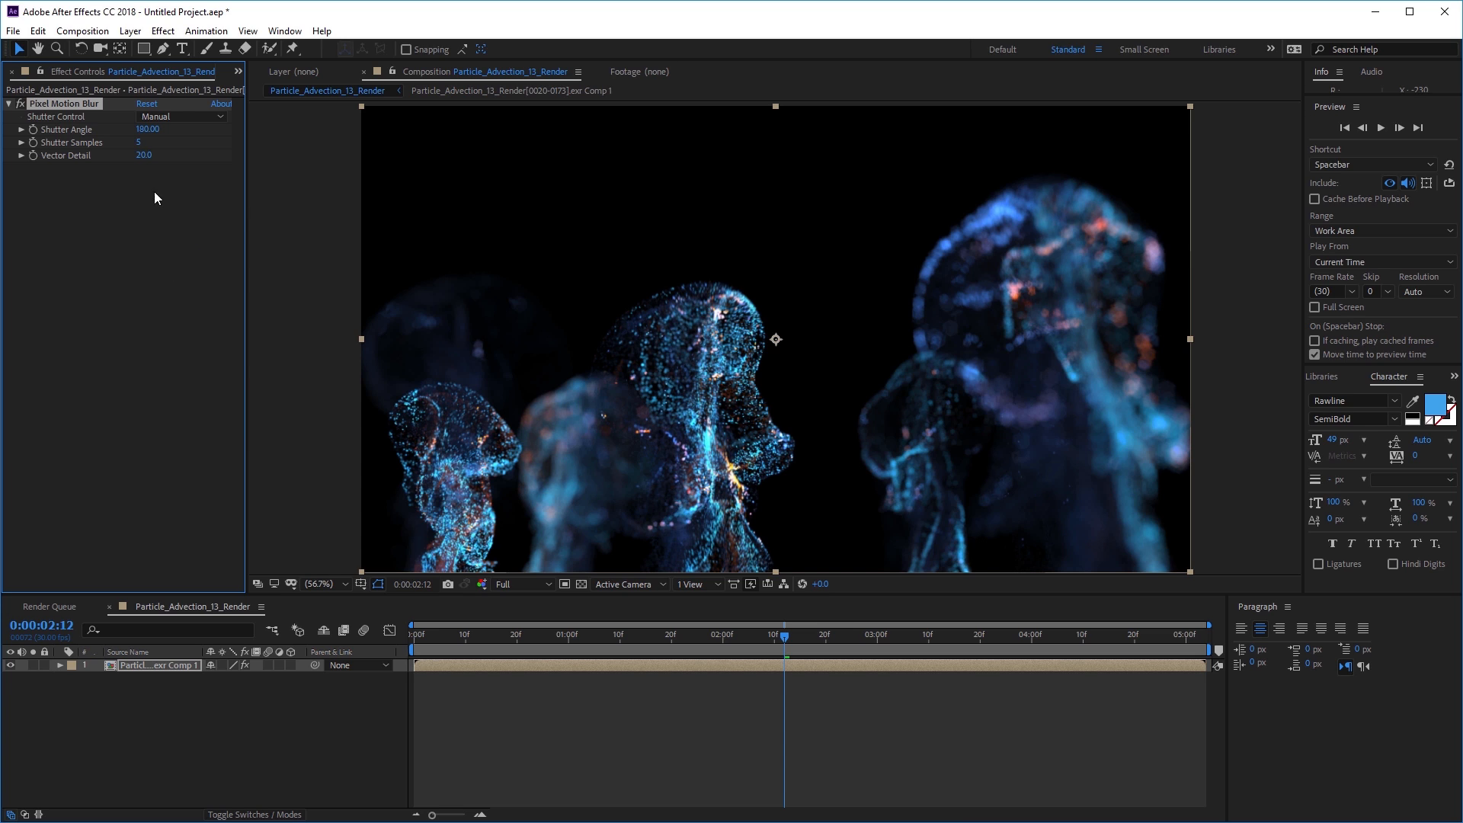
{"action": "left_click", "coordinate": [158, 130]}
{"action": "type", "text": "1000"}
{"action": "key", "text": "Return"}
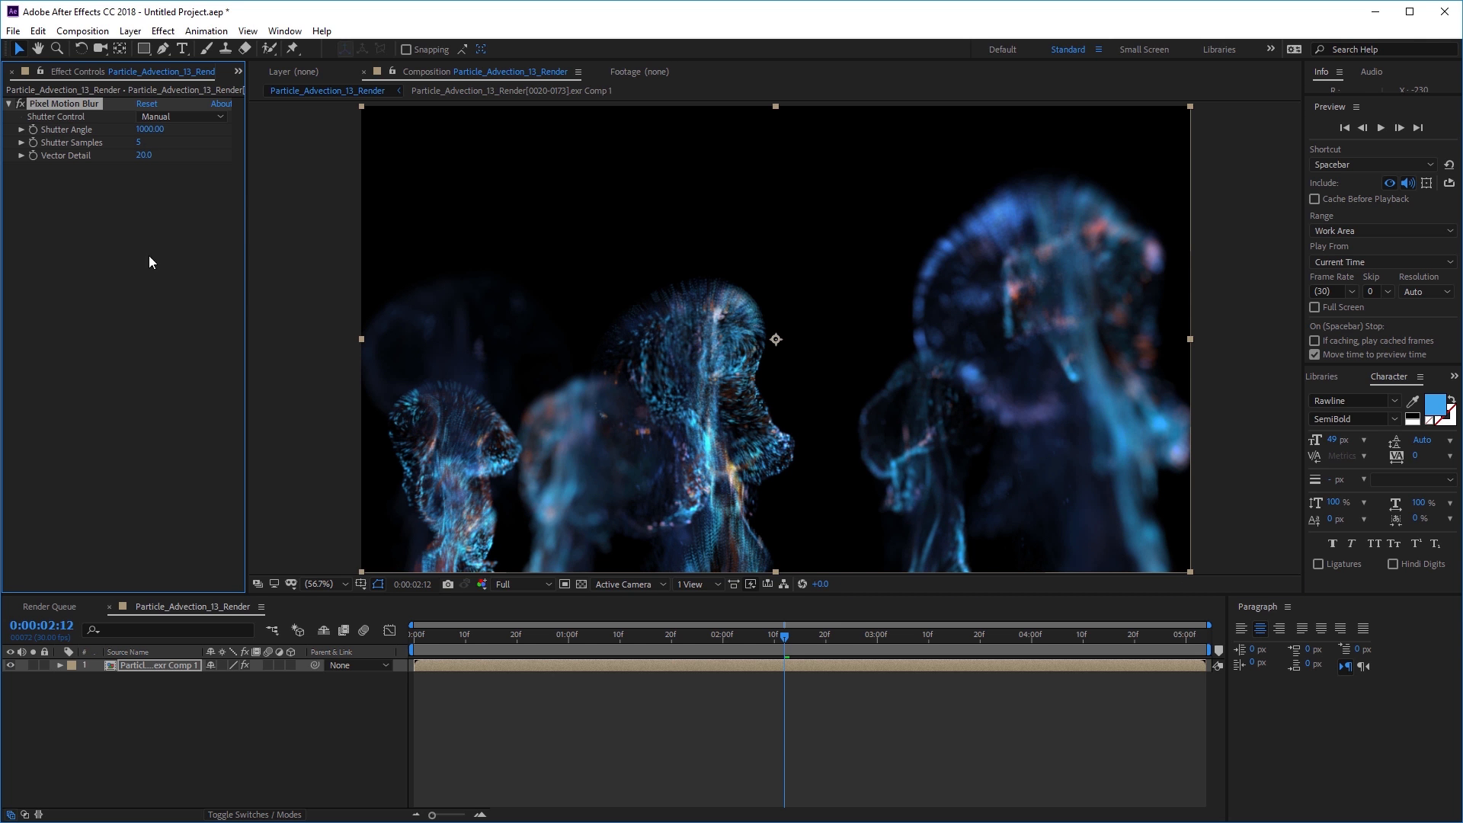
Step: Move to frame 0:00:03:20 to check the motion blur and enter 5 for its Shutter Samples
{"action": "left_click_drag", "start_coordinate": [825, 639], "coordinate": [981, 643]}
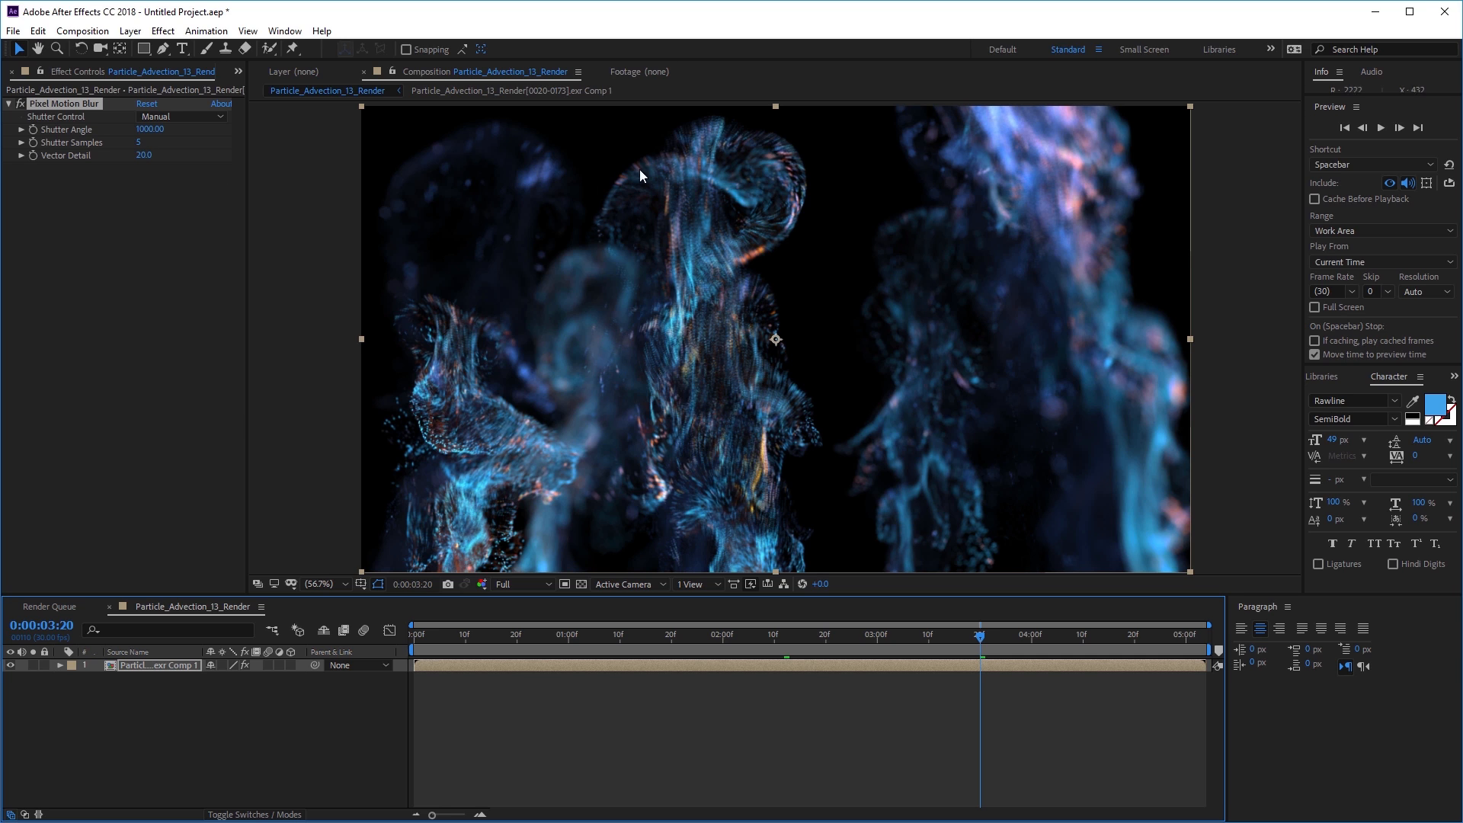
{"action": "left_click", "coordinate": [139, 142]}
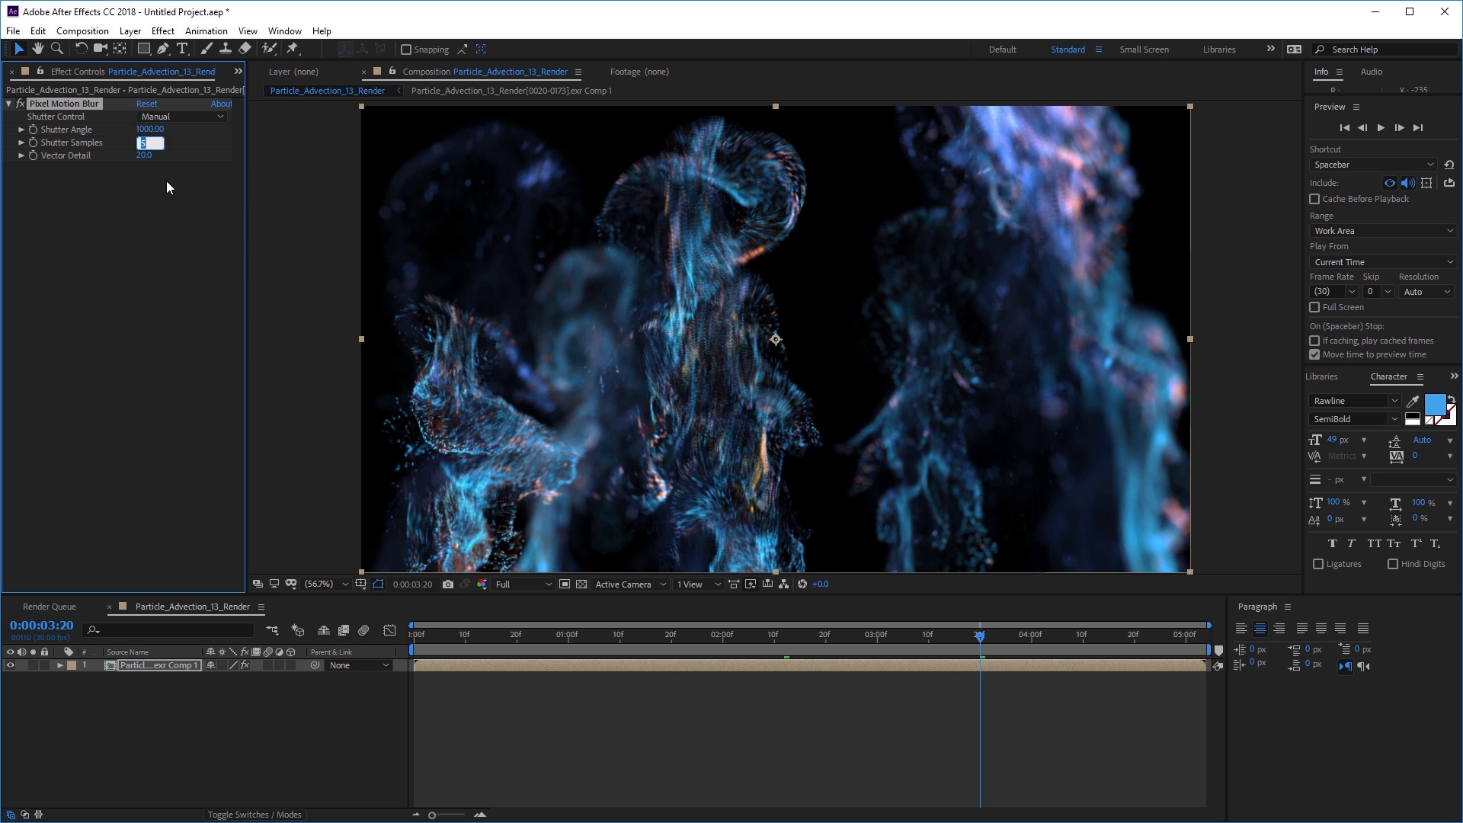
{"action": "key", "text": "Return"}
{"action": "type", "text": "5"}
{"action": "key", "text": "Return"}
Step: Reduce the Pixel Motion Blur Shutter Angle to 200 and check the frames at 0:00:03:16 and 0:00:03:28
{"action": "left_click", "coordinate": [154, 128]}
{"action": "type", "text": "200"}
{"action": "key", "text": "Return"}
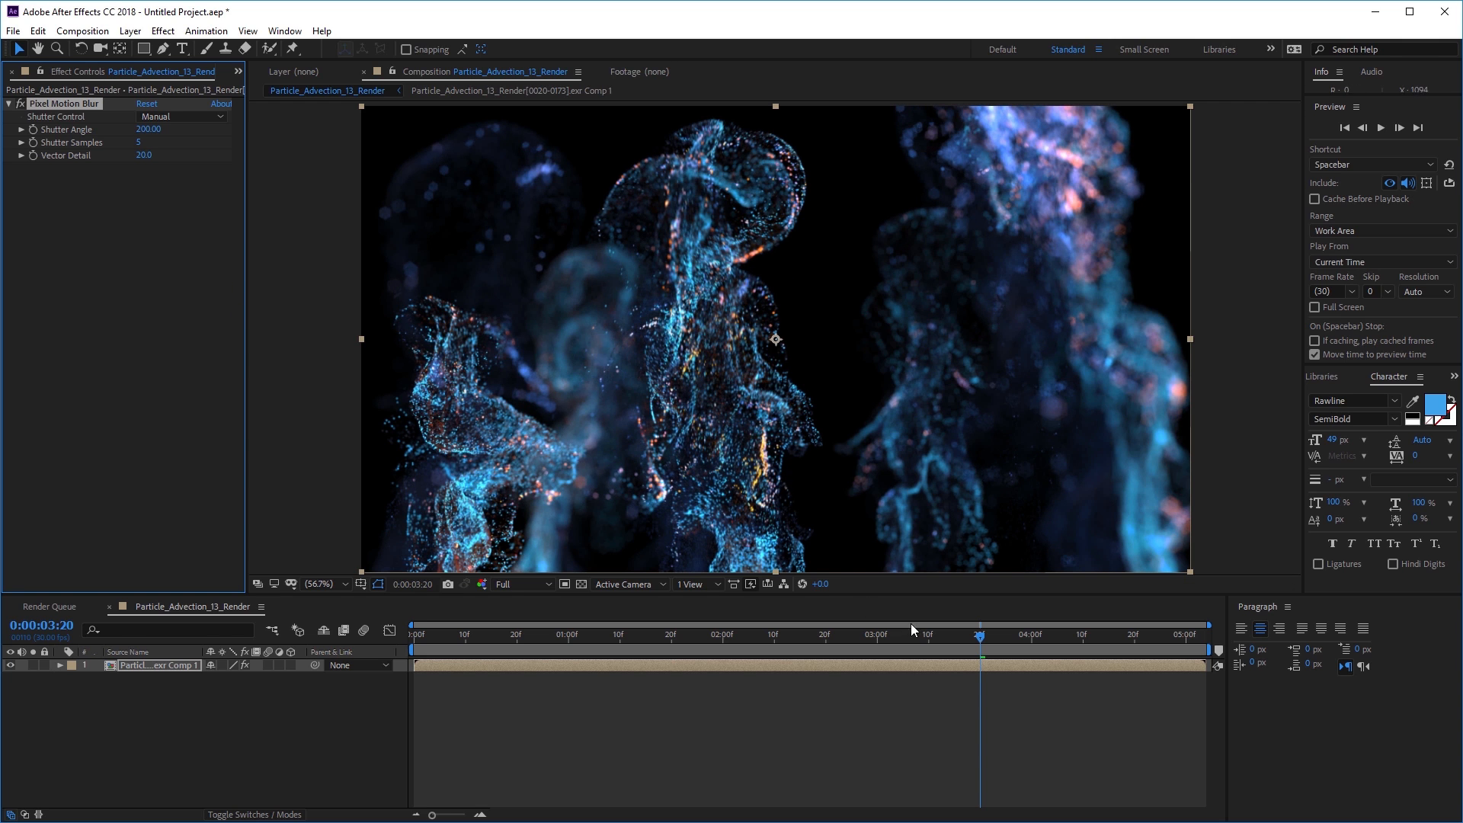
{"action": "left_click_drag", "start_coordinate": [921, 638], "coordinate": [959, 638]}
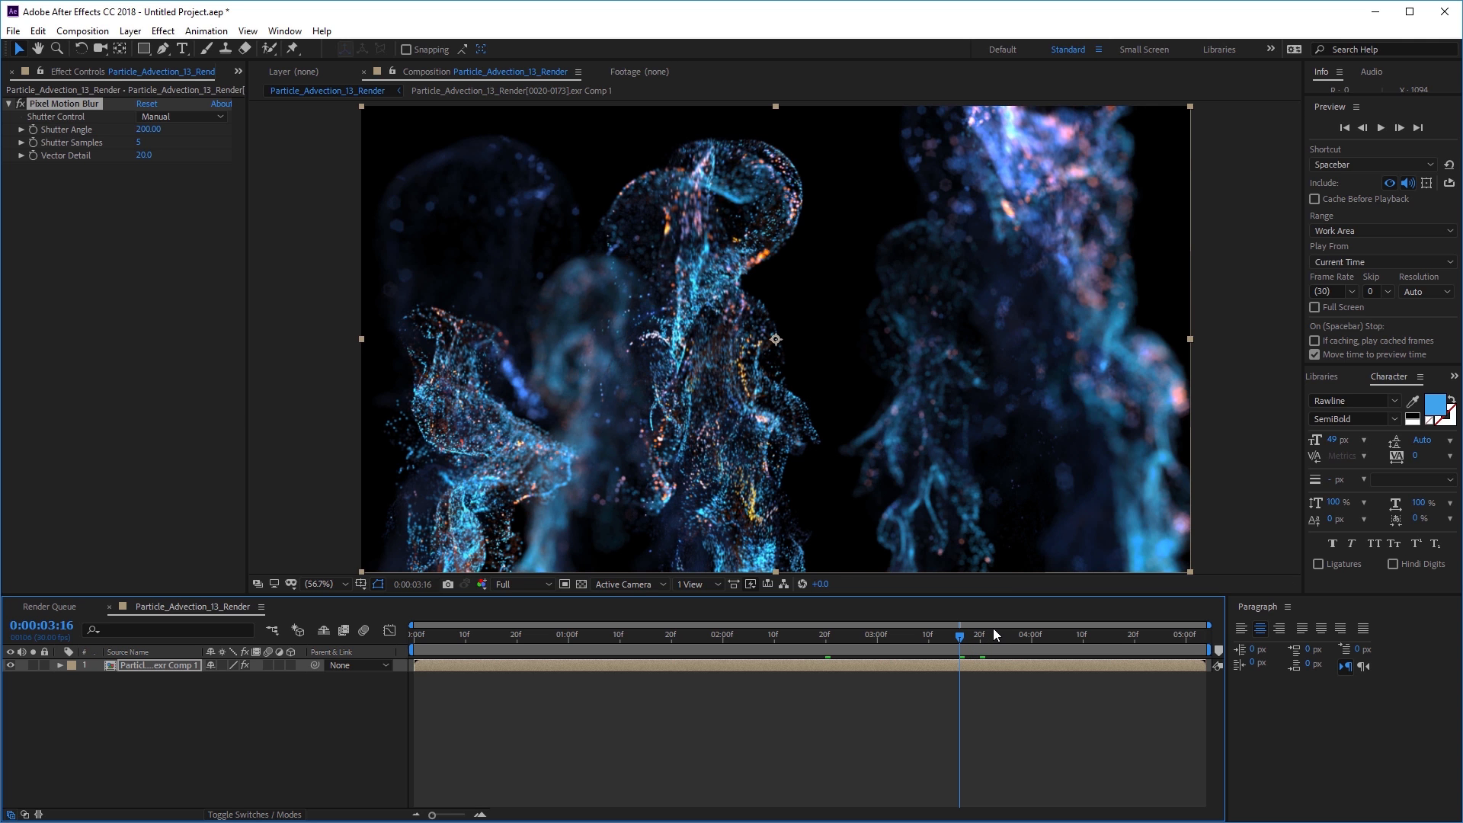
{"action": "left_click", "coordinate": [1019, 636]}
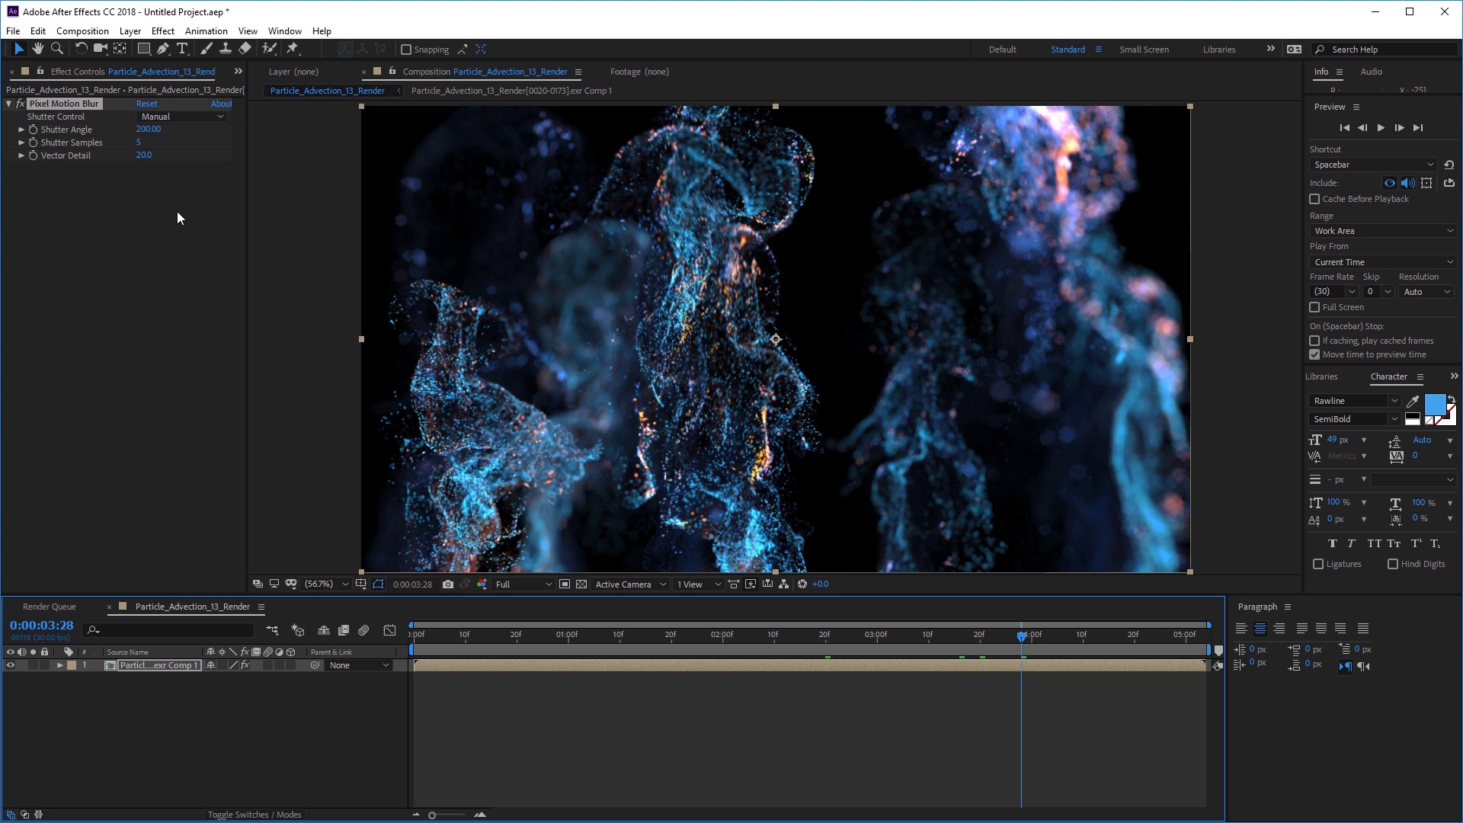
Step: Set the Pixel Motion Blur Shutter Angle to 250
{"action": "left_click", "coordinate": [148, 129]}
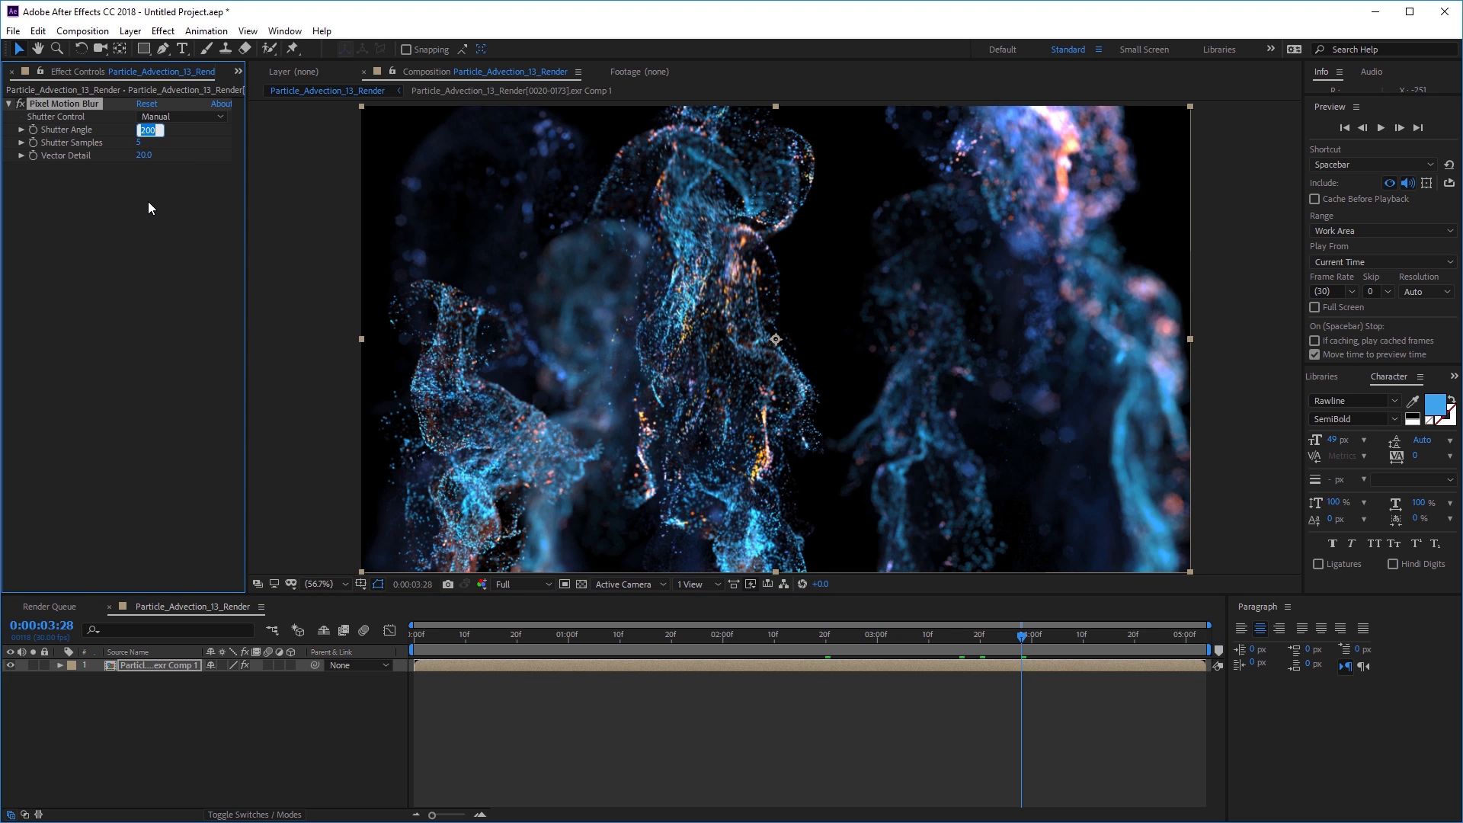
{"action": "type", "text": "250"}
{"action": "key", "text": "Return"}
Step: Review the motion blur on several earlier frames, ending at 0:00:02:21, and collapse the Pixel Motion Blur settings
{"action": "left_click", "coordinate": [854, 637]}
{"action": "left_click", "coordinate": [795, 637]}
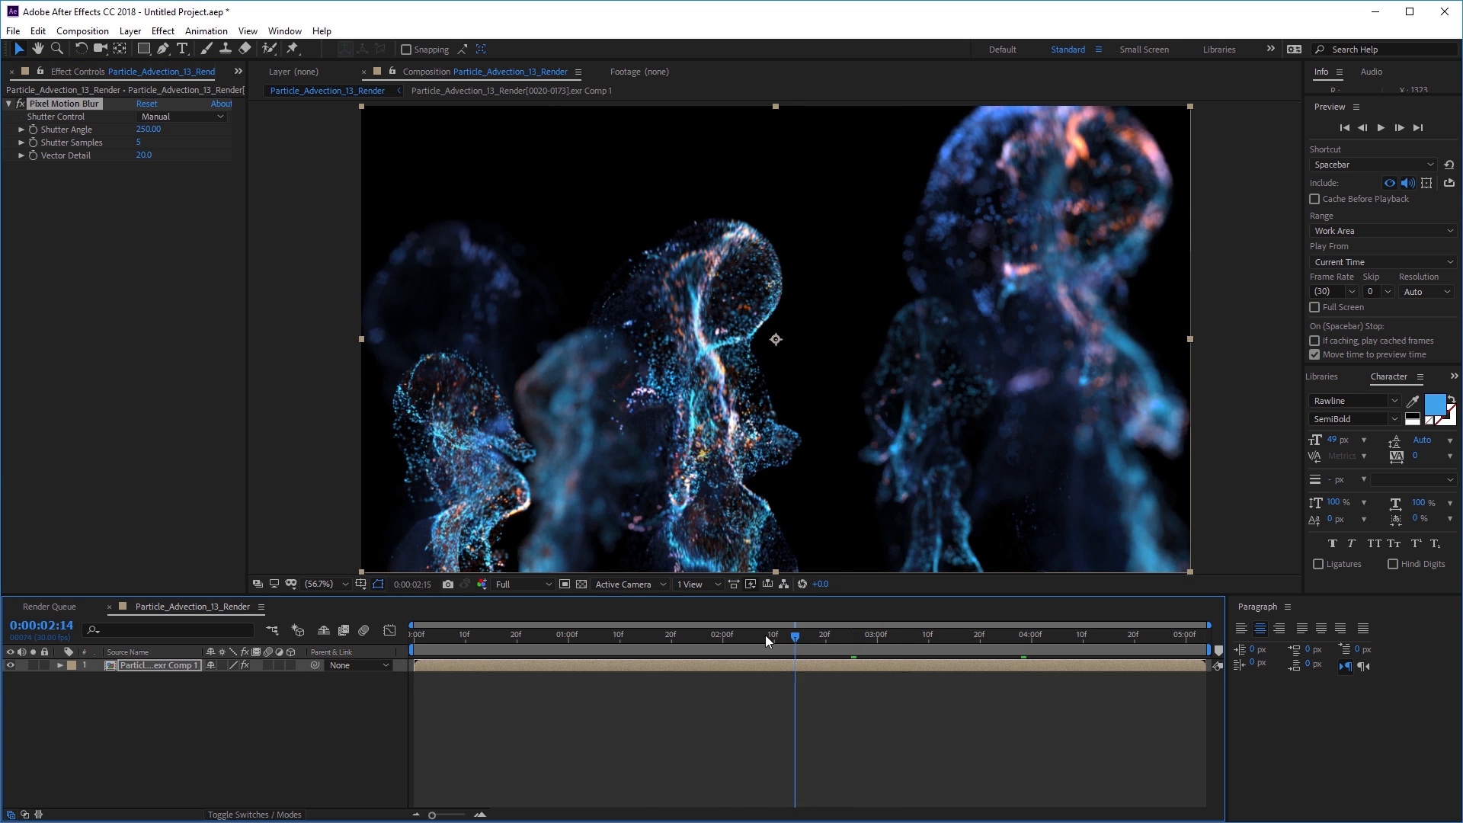
{"action": "left_click_drag", "start_coordinate": [765, 634], "coordinate": [830, 637]}
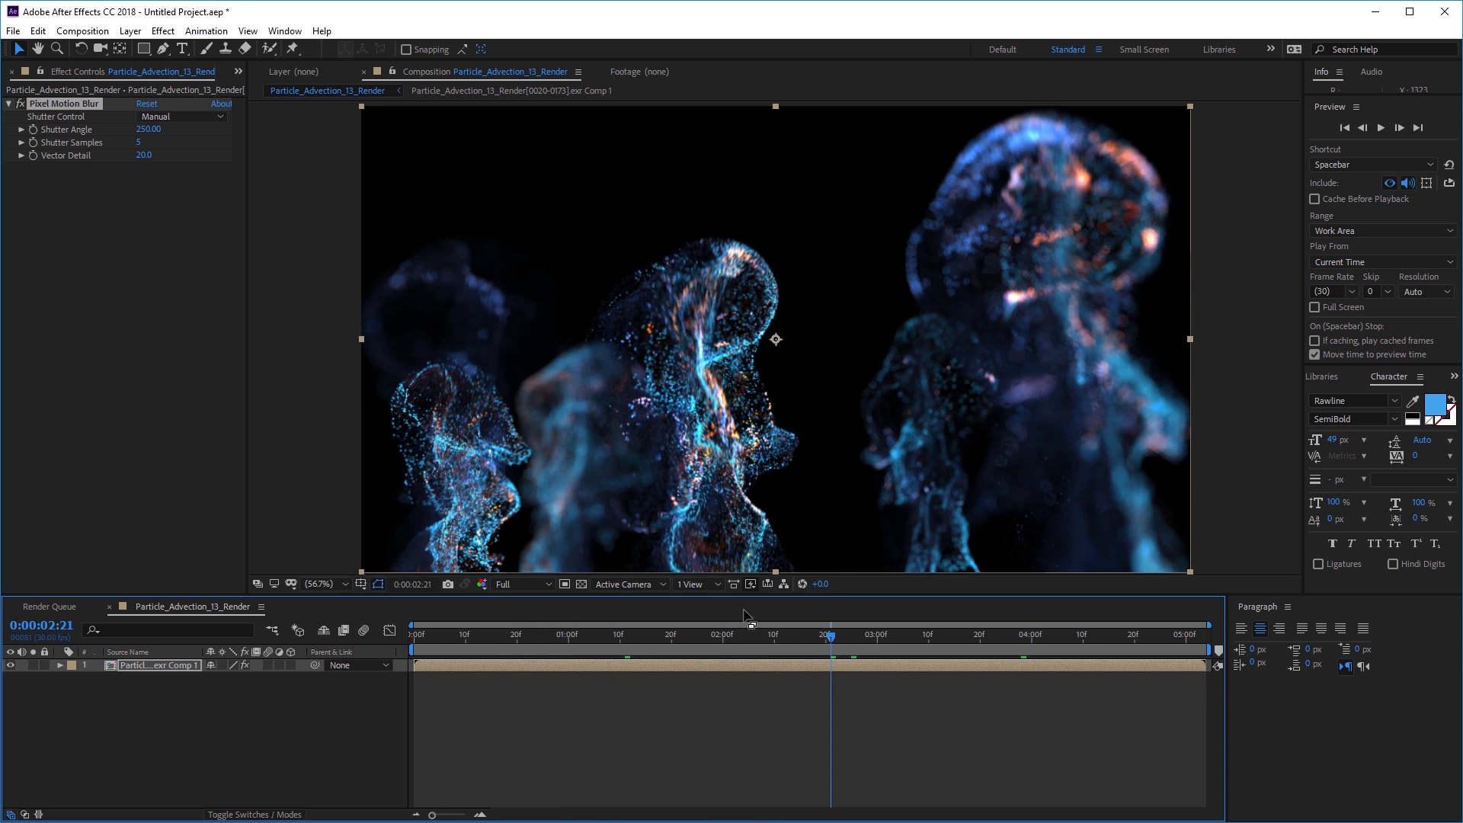
{"action": "left_click", "coordinate": [8, 103]}
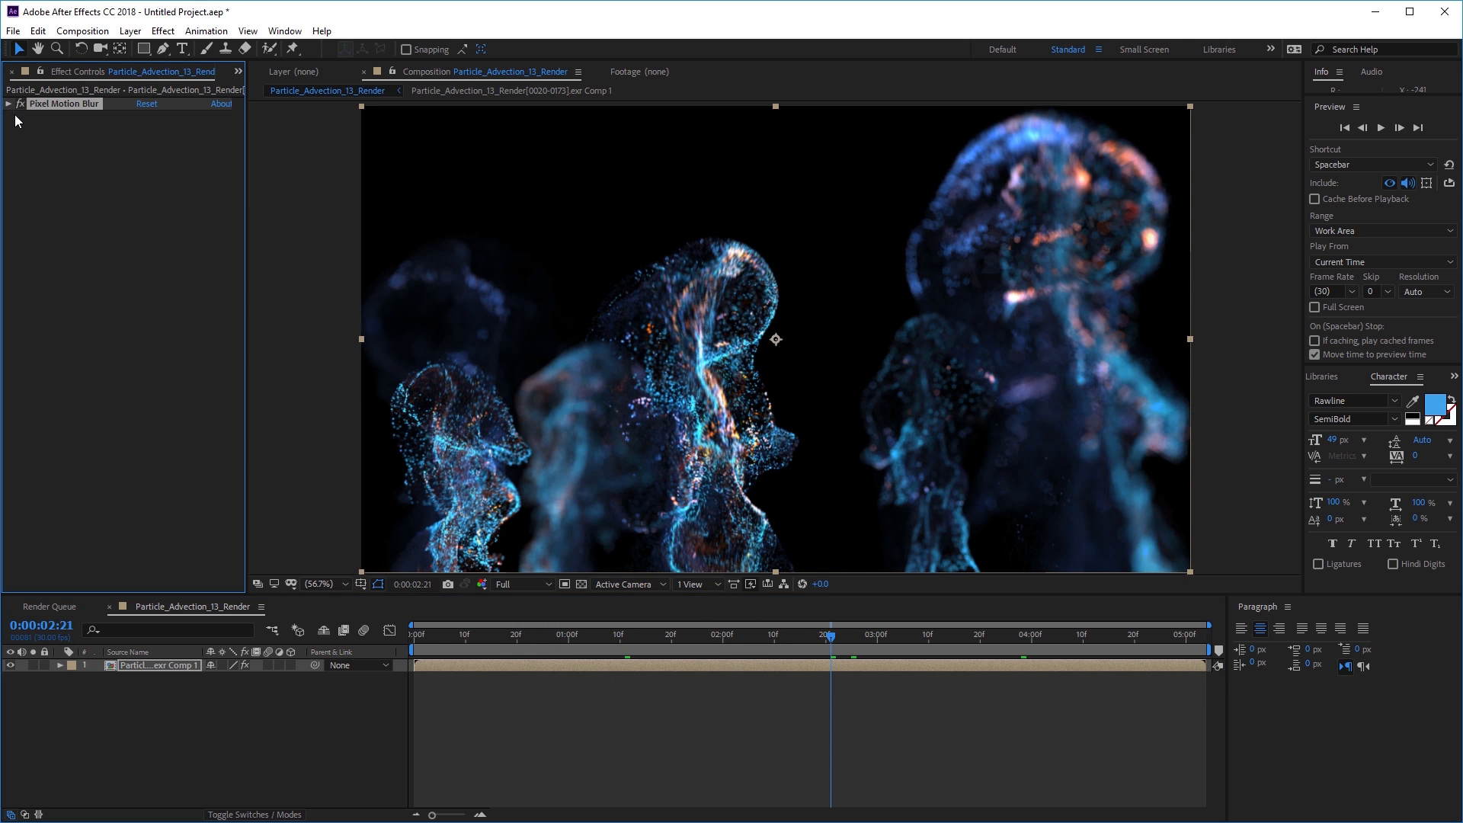